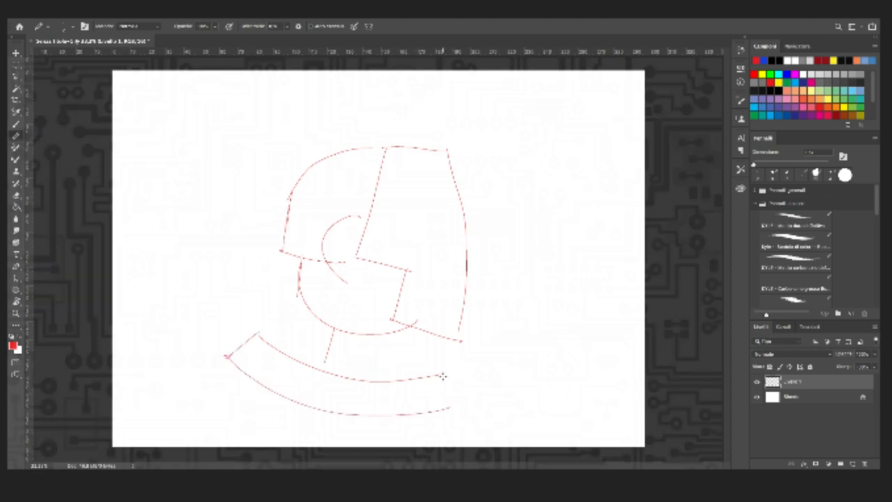
# Step: Close the front end of the collar band and sketch the neck lines running from the ear disc down to the collar
pyautogui.moveTo(443, 376); pyautogui.dragTo(450, 410)
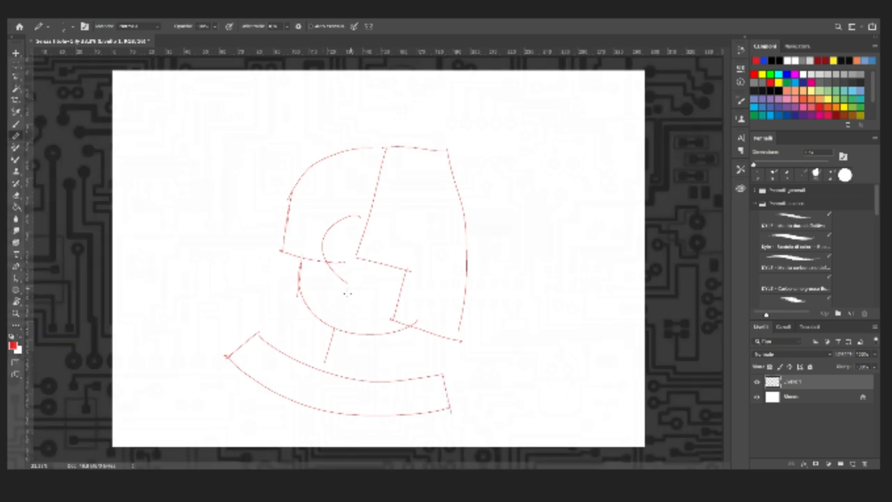
pyautogui.moveTo(347, 291); pyautogui.dragTo(325, 367)
pyautogui.moveTo(353, 278); pyautogui.dragTo(399, 363)
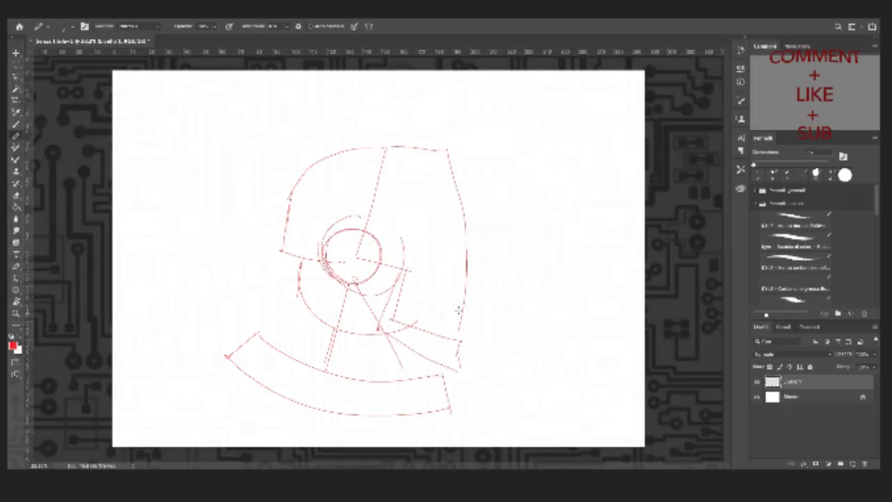
# Step: Sketch the pointed nose on the front of the face and the angular eye socket below the brow
pyautogui.moveTo(447, 302); pyautogui.dragTo(467, 281)
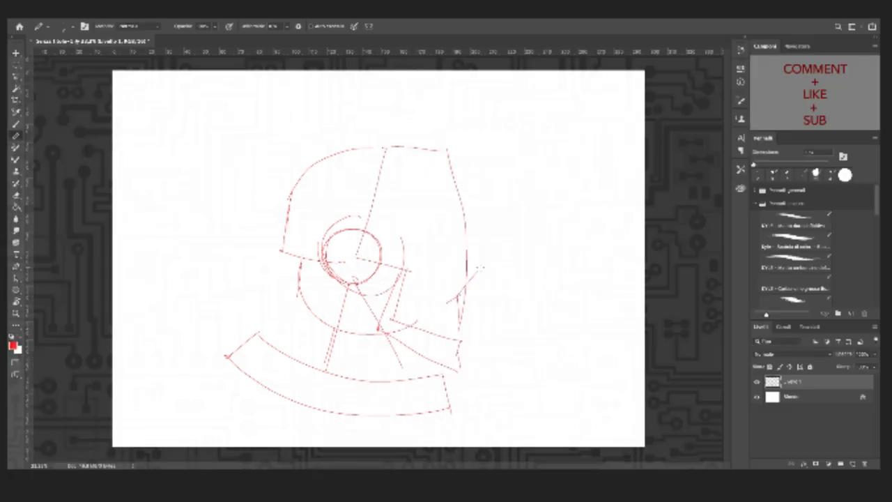
pyautogui.moveTo(468, 257); pyautogui.dragTo(466, 285)
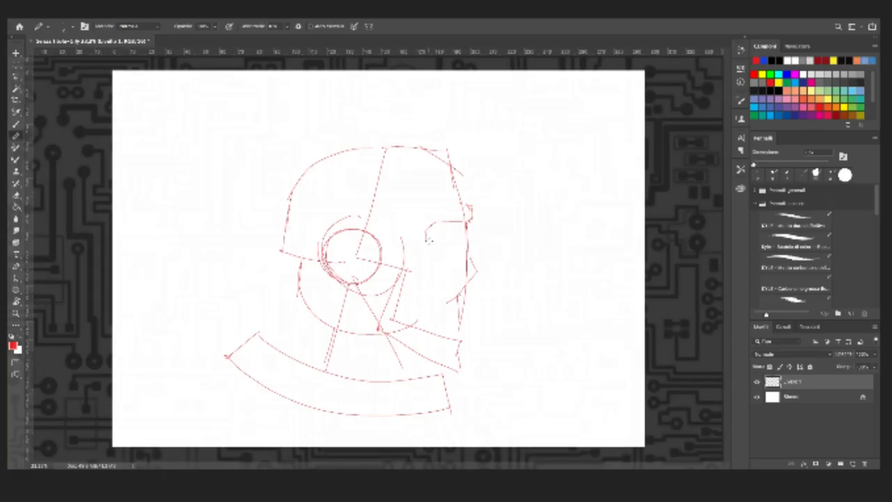
pyautogui.moveTo(427, 238); pyautogui.dragTo(440, 250)
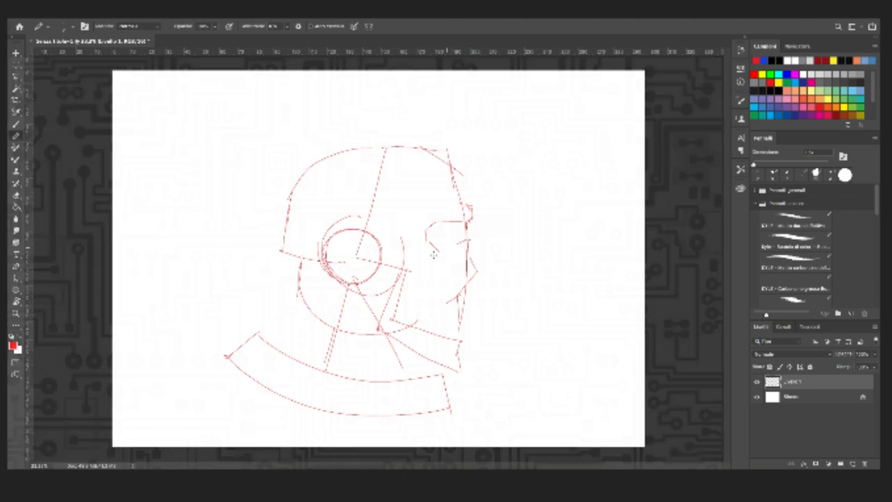
pyautogui.moveTo(433, 255); pyautogui.dragTo(467, 243)
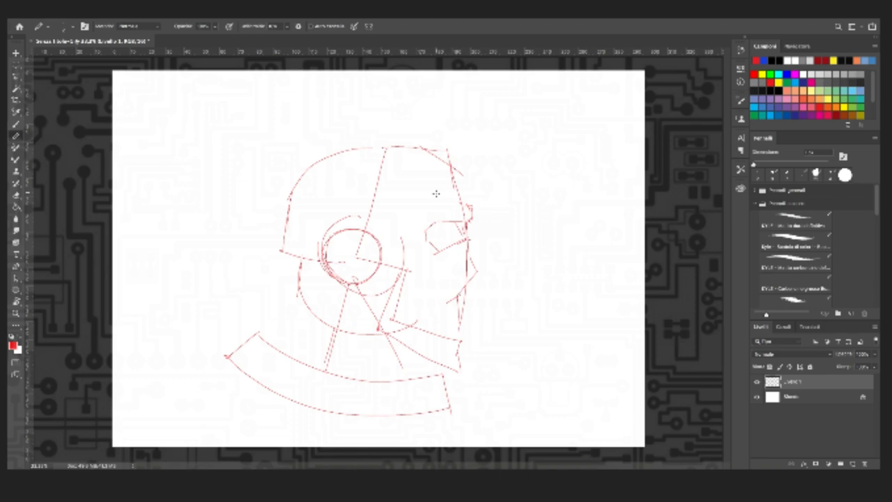
# Step: Add straight red construction lines across the cranium, slanting down through the ear disc, and an angled plate edge in front of the ear
pyautogui.moveTo(360, 203)
pyautogui.mouseDown()
pyautogui.moveTo(303, 187)
pyautogui.moveTo(358, 201)
pyautogui.mouseUp()
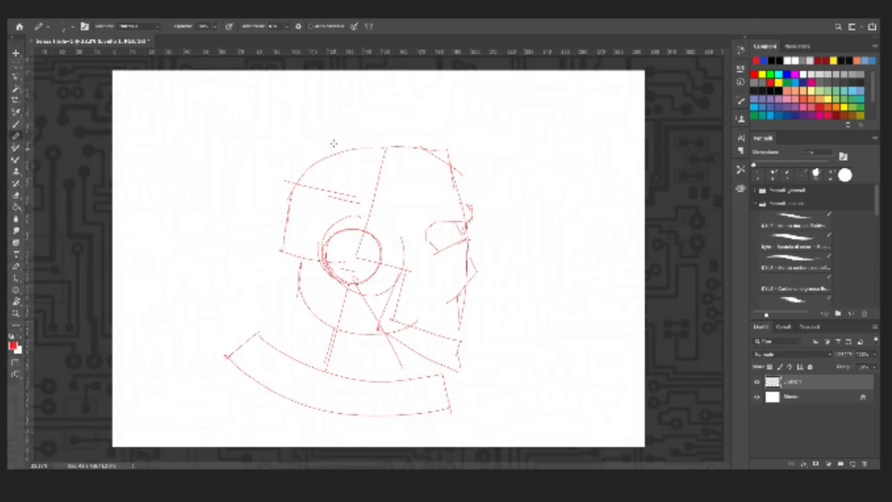
pyautogui.moveTo(355, 101); pyautogui.dragTo(284, 278)
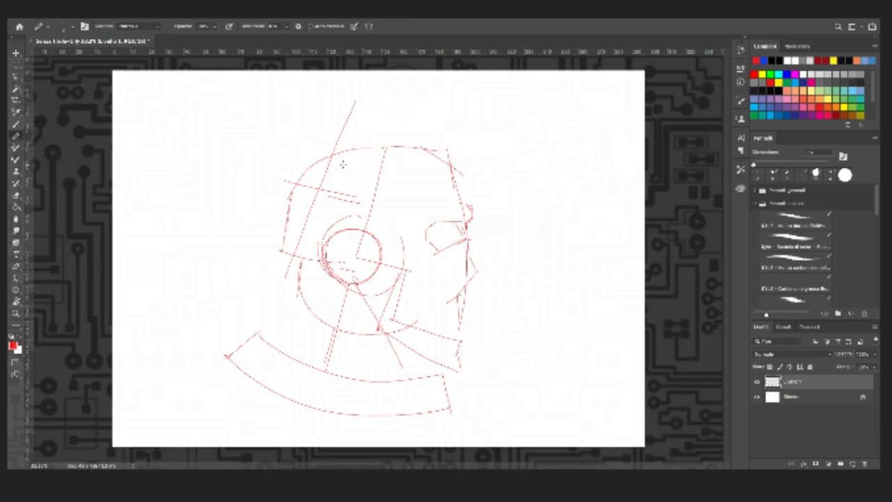
pyautogui.moveTo(399, 108); pyautogui.dragTo(347, 230)
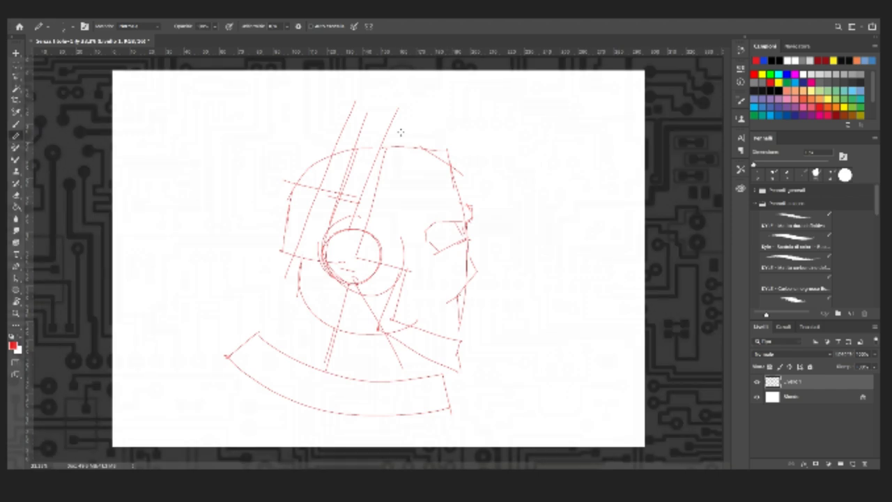
pyautogui.moveTo(400, 131); pyautogui.dragTo(360, 261)
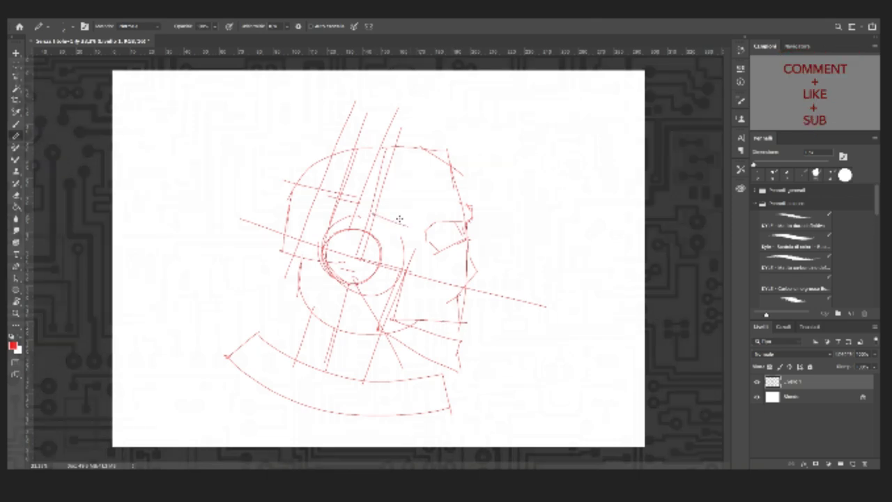
pyautogui.moveTo(399, 220); pyautogui.dragTo(411, 249)
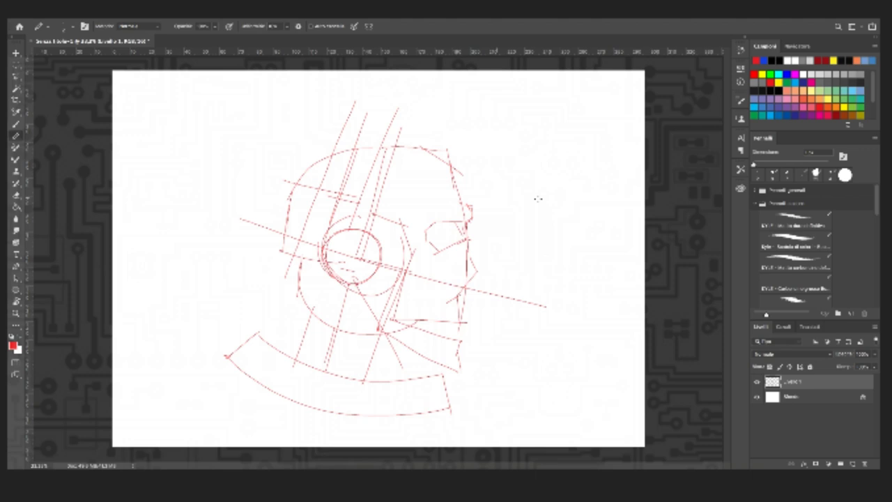
# Step: Add a new layer above the red construction sketch and set the foreground colour to blue
pyautogui.click(852, 463)
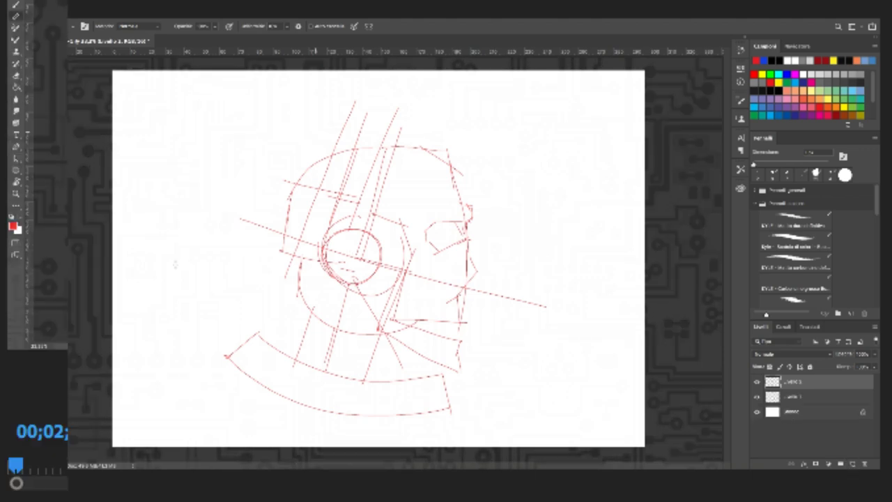
pyautogui.click(14, 345)
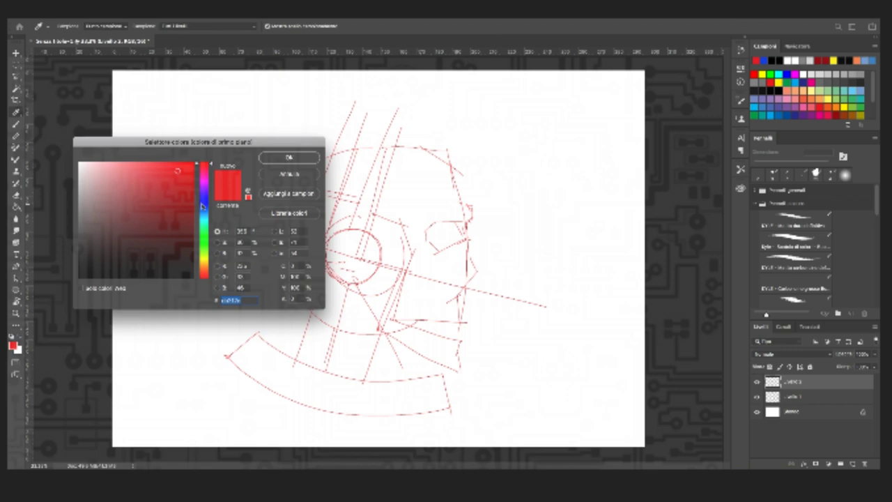
pyautogui.click(202, 206)
pyautogui.press('Return')
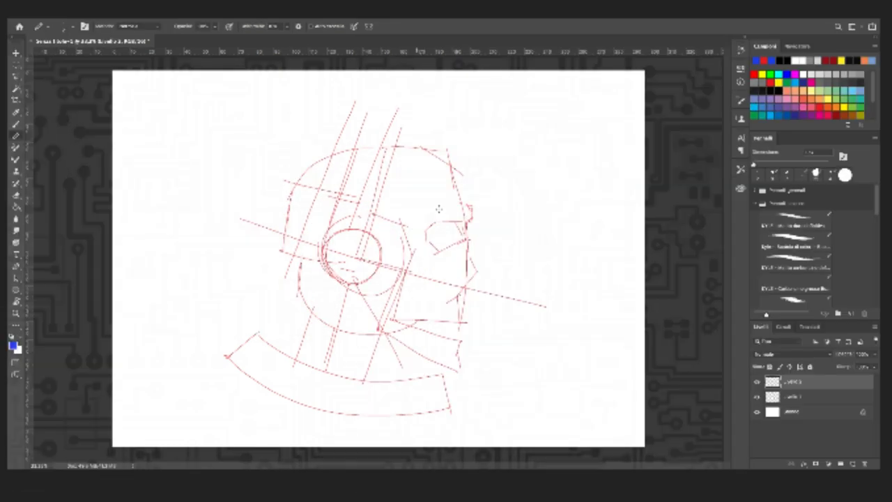
# Step: Draw the eye socket, brow plate, nose and mouth corner in blue over the red guides
pyautogui.moveTo(427, 226)
pyautogui.mouseDown()
pyautogui.moveTo(438, 250)
pyautogui.moveTo(461, 242)
pyautogui.mouseUp()
pyautogui.moveTo(429, 224); pyautogui.dragTo(437, 249)
pyautogui.moveTo(417, 217); pyautogui.dragTo(427, 208)
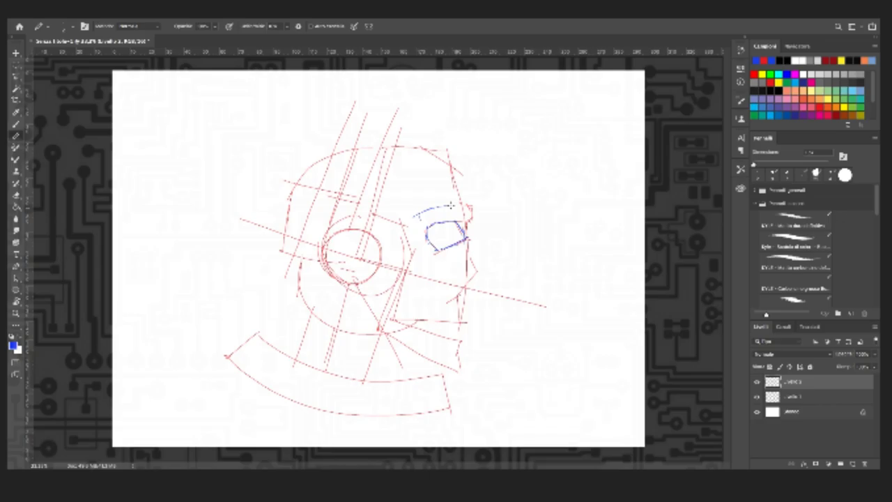
pyautogui.moveTo(452, 204)
pyautogui.mouseDown()
pyautogui.moveTo(425, 222)
pyautogui.moveTo(474, 262)
pyautogui.moveTo(463, 287)
pyautogui.mouseUp()
pyautogui.moveTo(459, 294)
pyautogui.mouseDown()
pyautogui.moveTo(465, 323)
pyautogui.moveTo(395, 308)
pyautogui.mouseUp()
pyautogui.moveTo(478, 265); pyautogui.dragTo(470, 273)
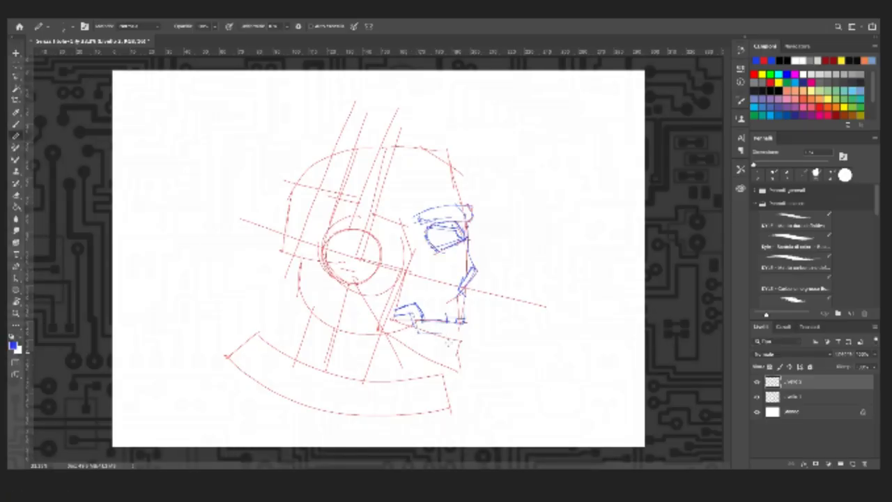
# Step: Draw the lower lip, chin and angular lower jaw edge in blue, back to the jaw hinge
pyautogui.moveTo(418, 332); pyautogui.dragTo(443, 335)
pyautogui.moveTo(438, 328); pyautogui.dragTo(462, 337)
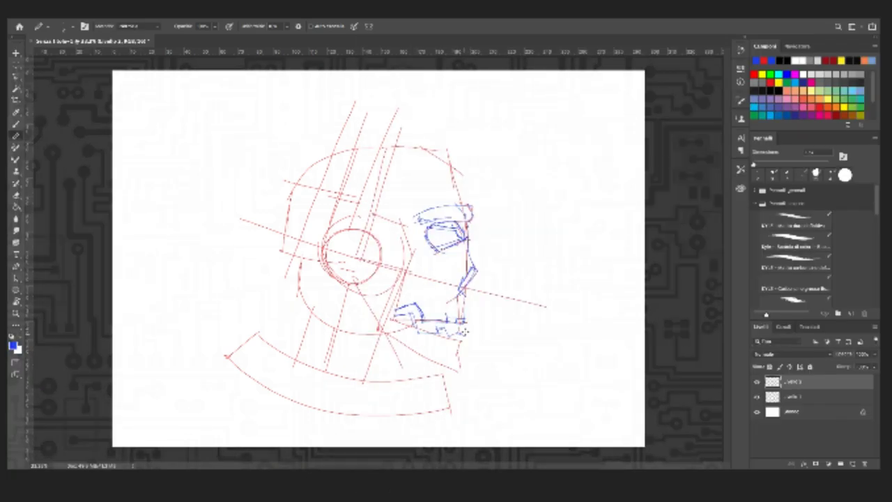
pyautogui.moveTo(462, 339); pyautogui.dragTo(454, 371)
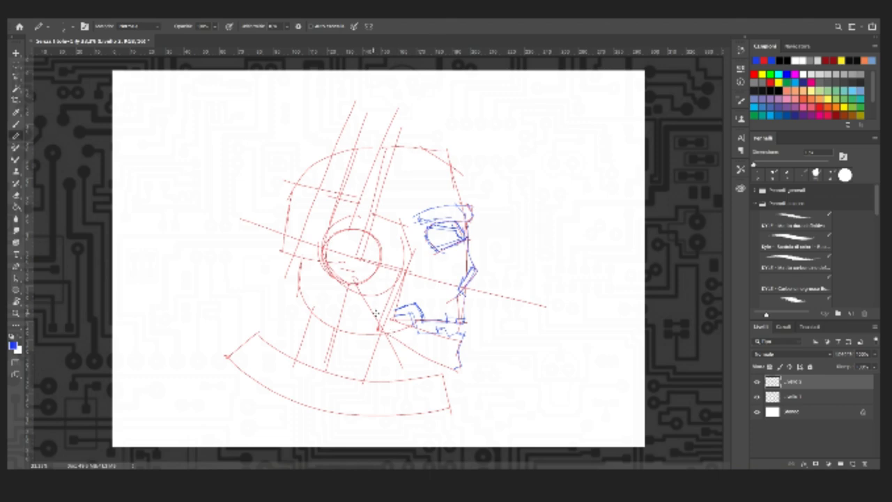
pyautogui.moveTo(383, 313)
pyautogui.mouseDown()
pyautogui.moveTo(375, 315)
pyautogui.moveTo(381, 329)
pyautogui.moveTo(448, 368)
pyautogui.mouseUp()
pyautogui.moveTo(383, 329); pyautogui.dragTo(446, 371)
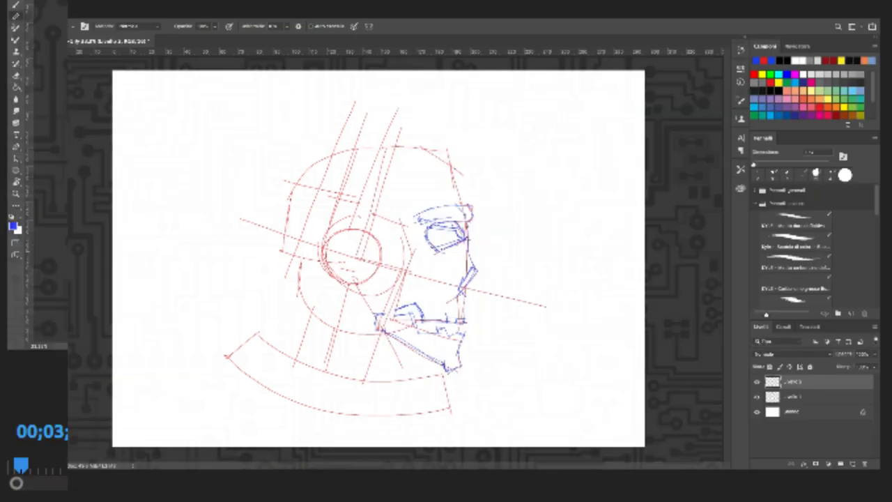
# Step: Outline the cheek and temple plates between ear and nose in blue, and trace the round ear disc
pyautogui.moveTo(374, 214); pyautogui.dragTo(414, 250)
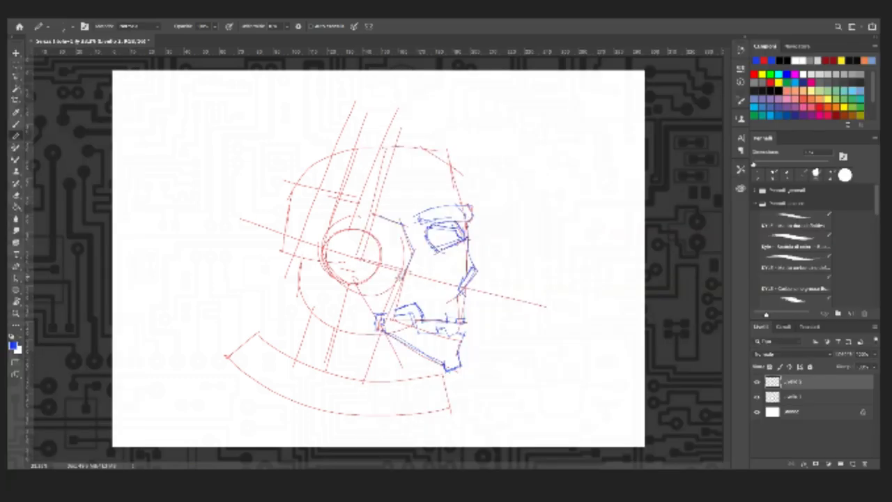
pyautogui.moveTo(413, 250); pyautogui.dragTo(394, 310)
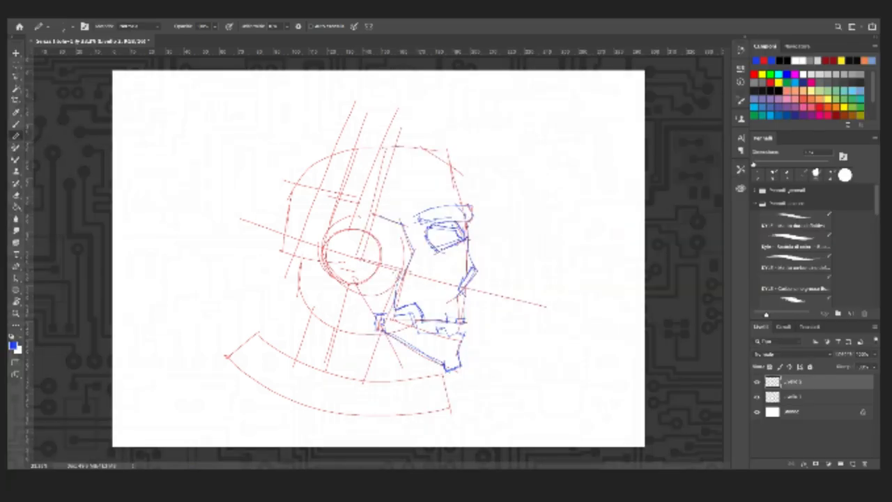
pyautogui.moveTo(438, 251)
pyautogui.mouseDown()
pyautogui.moveTo(422, 267)
pyautogui.moveTo(414, 252)
pyautogui.moveTo(418, 303)
pyautogui.mouseUp()
pyautogui.moveTo(427, 271); pyautogui.dragTo(453, 291)
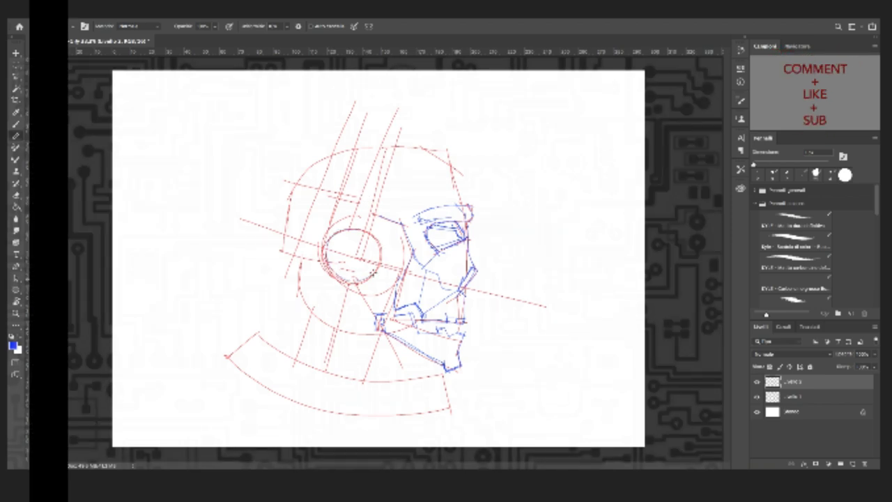
pyautogui.moveTo(323, 251); pyautogui.dragTo(362, 236)
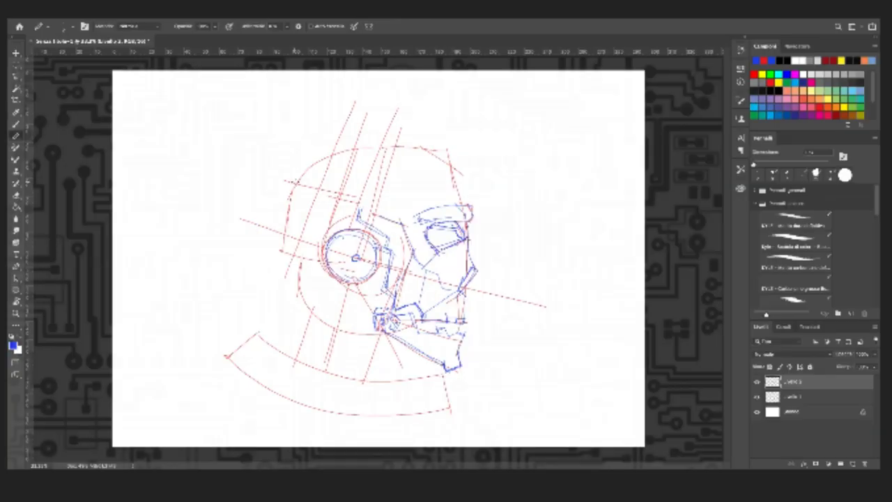
# Step: Draw the cranium's horizontal band, slanted upright strip and curved rear top with its slats in blue
pyautogui.moveTo(291, 183); pyautogui.dragTo(355, 197)
pyautogui.keyDown('shift'); pyautogui.click(381, 149); pyautogui.keyUp('shift')
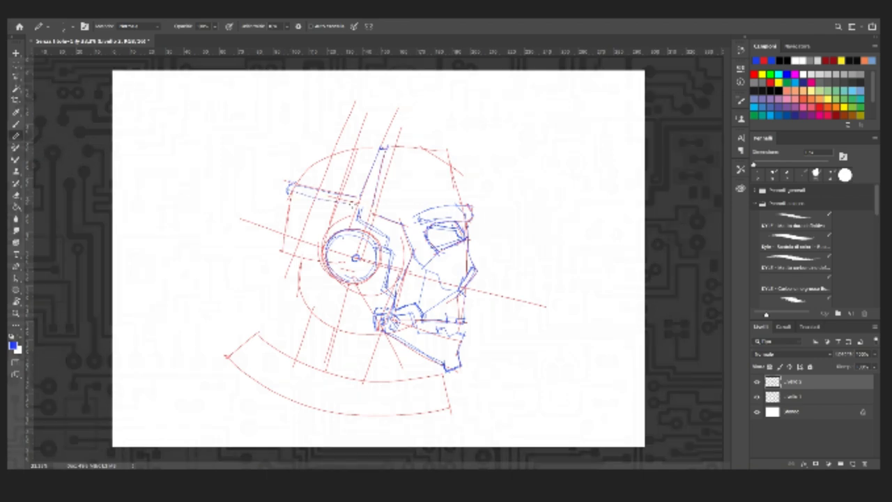
pyautogui.moveTo(380, 149); pyautogui.dragTo(358, 202)
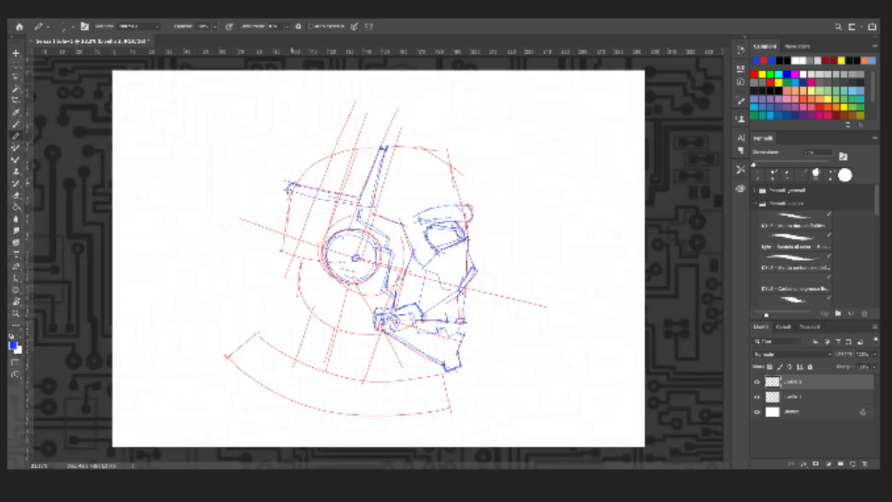
pyautogui.moveTo(295, 183); pyautogui.dragTo(327, 159)
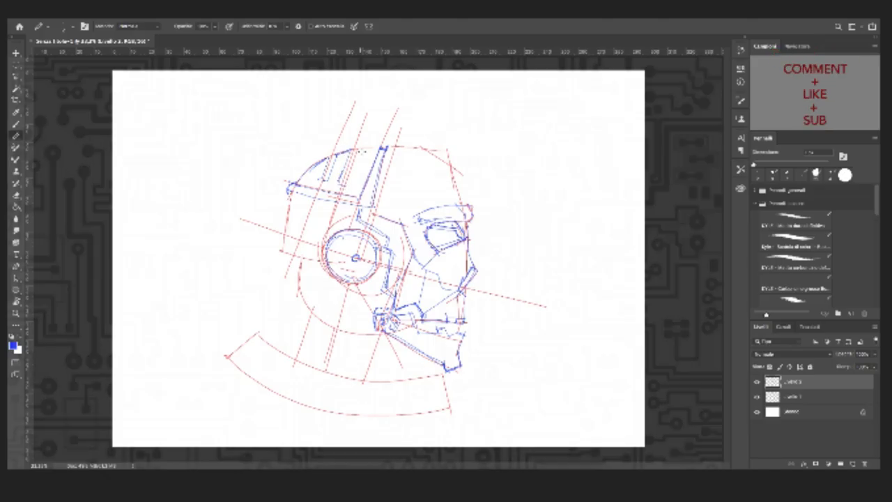
pyautogui.moveTo(371, 150); pyautogui.dragTo(359, 173)
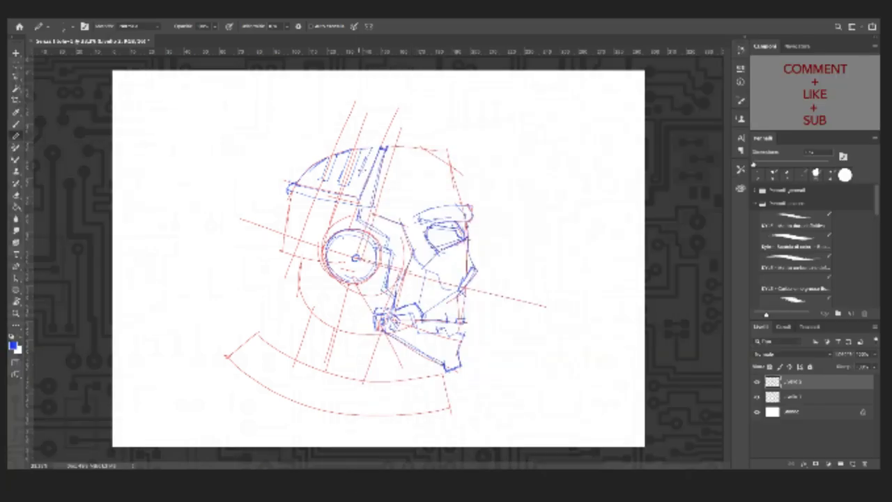
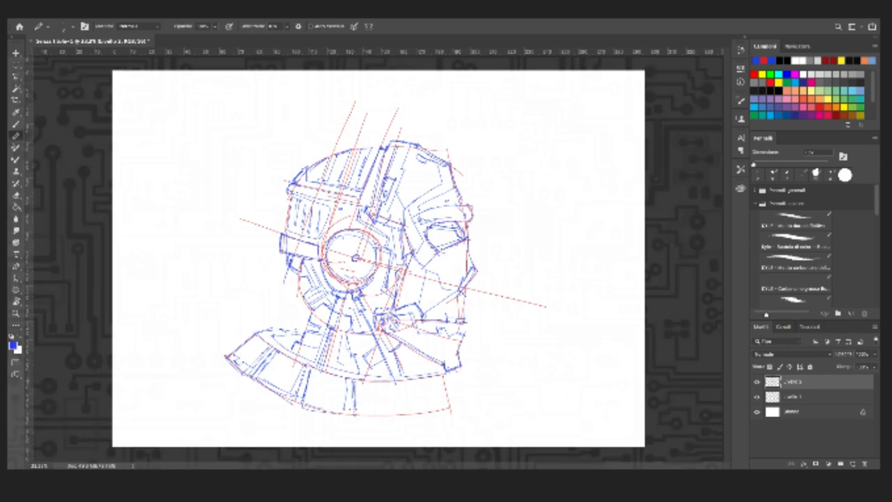
# Step: Divide the front half of the collar band into panels with blue crosswise lines and close its front end
pyautogui.moveTo(391, 381); pyautogui.dragTo(392, 417)
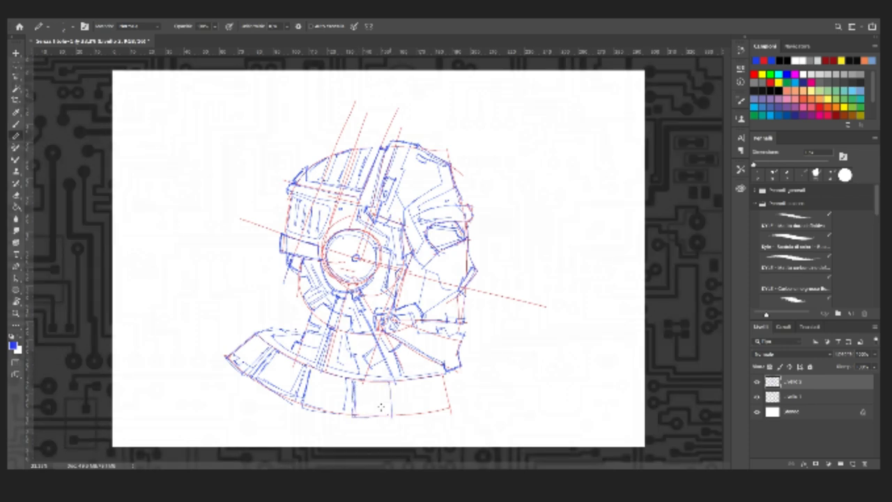
pyautogui.moveTo(388, 381)
pyautogui.mouseDown()
pyautogui.moveTo(389, 416)
pyautogui.moveTo(397, 416)
pyautogui.mouseUp()
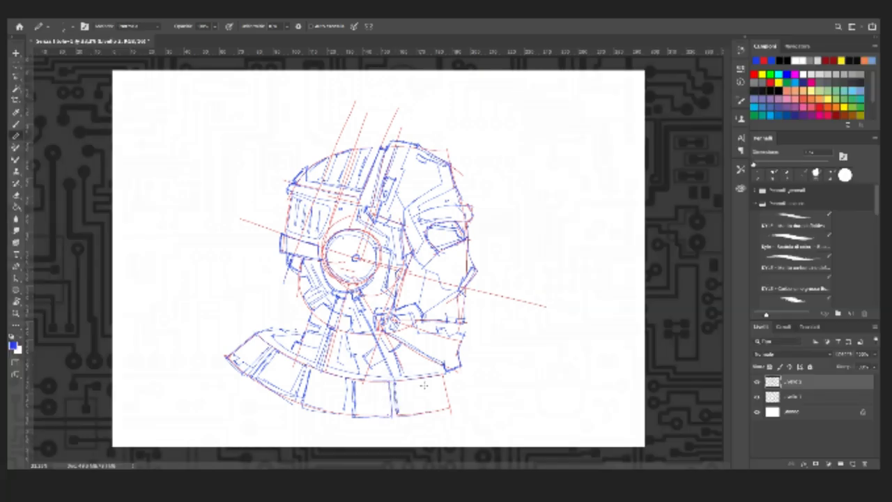
pyautogui.moveTo(423, 380); pyautogui.dragTo(430, 408)
pyautogui.moveTo(445, 378); pyautogui.dragTo(447, 406)
pyautogui.moveTo(433, 376); pyautogui.dragTo(445, 398)
pyautogui.moveTo(393, 381); pyautogui.dragTo(397, 410)
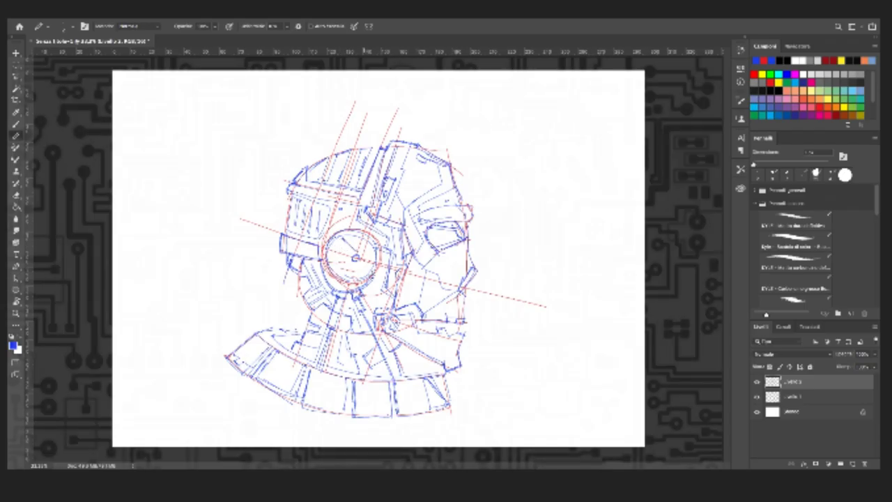
# Step: Fill the ear disc with blue radial spokes and concentric ring segments around its hub
pyautogui.moveTo(351, 258)
pyautogui.mouseDown()
pyautogui.moveTo(360, 261)
pyautogui.moveTo(349, 246)
pyautogui.mouseUp()
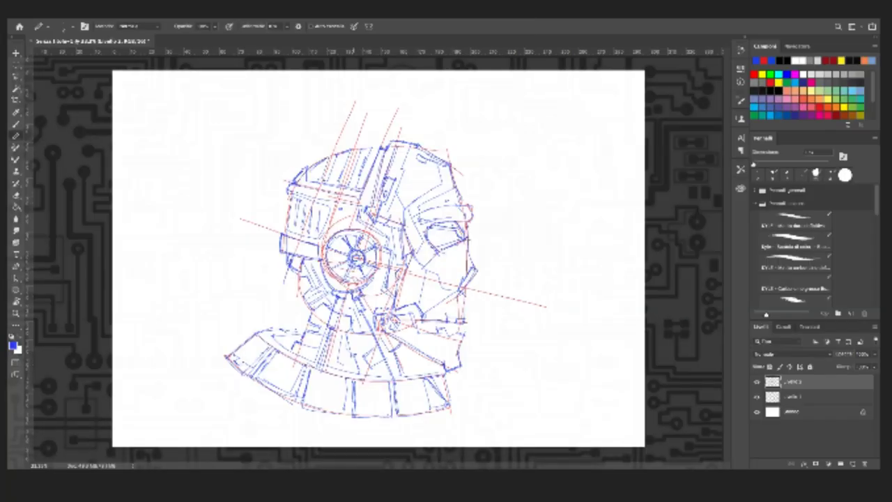
pyautogui.moveTo(354, 243); pyautogui.dragTo(366, 254)
pyautogui.moveTo(332, 248); pyautogui.dragTo(343, 244)
pyautogui.moveTo(330, 255); pyautogui.dragTo(340, 274)
pyautogui.moveTo(349, 277); pyautogui.dragTo(369, 267)
pyautogui.moveTo(332, 252); pyautogui.dragTo(343, 243)
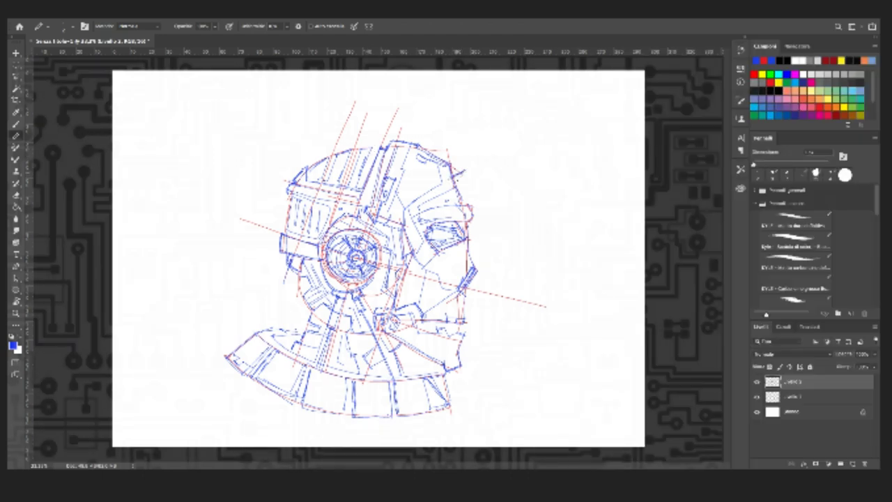
# Step: Strengthen the forehead spike in blue, and add a loose outer contour around the rear cranium, nape and back end of the collar
pyautogui.moveTo(453, 179); pyautogui.dragTo(465, 170)
pyautogui.moveTo(343, 140); pyautogui.dragTo(282, 168)
pyautogui.moveTo(282, 165); pyautogui.dragTo(276, 187)
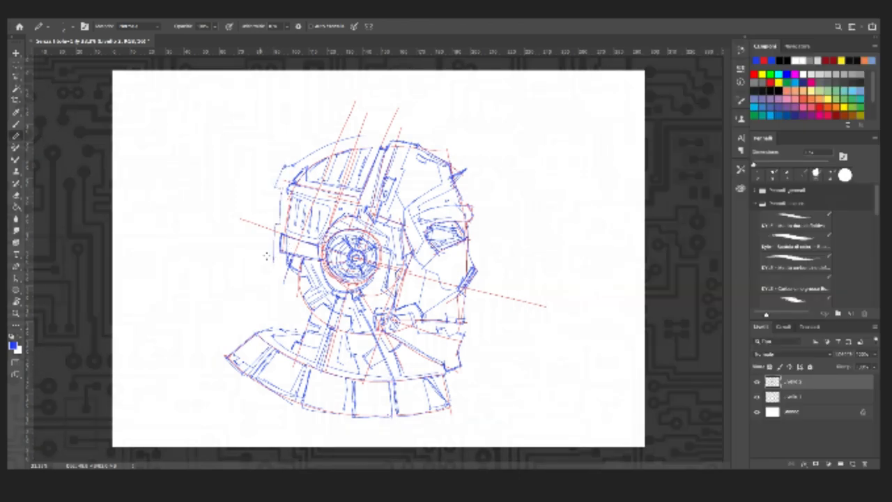
pyautogui.moveTo(280, 263); pyautogui.dragTo(293, 300)
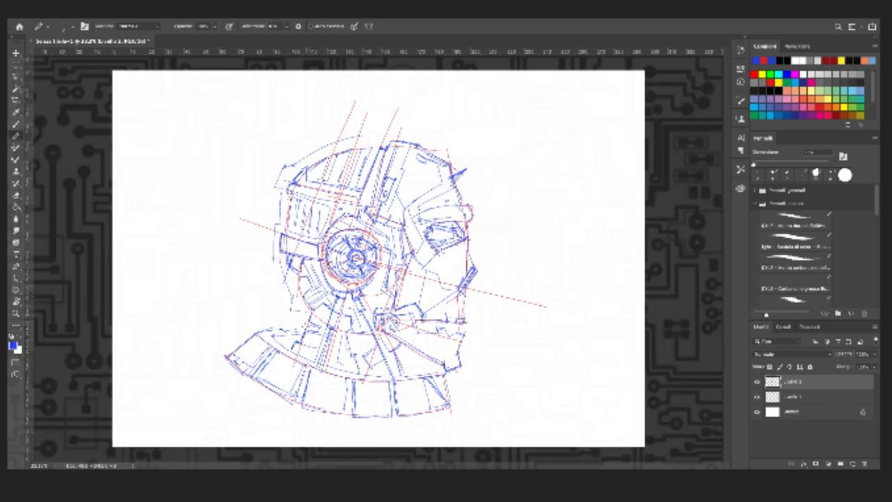
pyautogui.moveTo(241, 326); pyautogui.dragTo(188, 382)
# Step: Scatter small blue triangular fragments around the head, behind the nape, above the cranium and in front of the forehead and chin
pyautogui.moveTo(221, 306); pyautogui.dragTo(215, 311)
pyautogui.moveTo(215, 312); pyautogui.dragTo(225, 317)
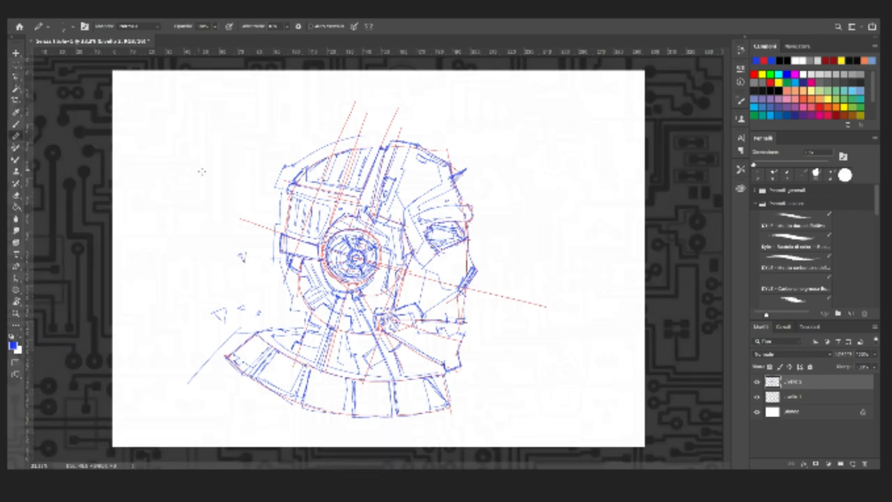
pyautogui.moveTo(305, 131); pyautogui.dragTo(307, 136)
pyautogui.moveTo(278, 112)
pyautogui.mouseDown()
pyautogui.moveTo(285, 124)
pyautogui.moveTo(288, 108)
pyautogui.moveTo(279, 112)
pyautogui.mouseUp()
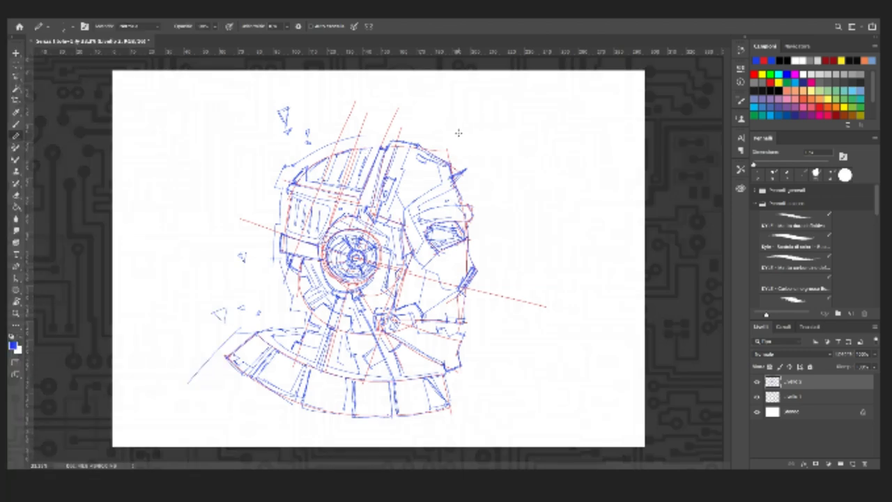
pyautogui.moveTo(459, 132)
pyautogui.mouseDown()
pyautogui.moveTo(469, 134)
pyautogui.moveTo(459, 145)
pyautogui.moveTo(465, 140)
pyautogui.mouseUp()
pyautogui.moveTo(509, 323)
pyautogui.mouseDown()
pyautogui.moveTo(510, 343)
pyautogui.moveTo(503, 328)
pyautogui.moveTo(495, 340)
pyautogui.mouseUp()
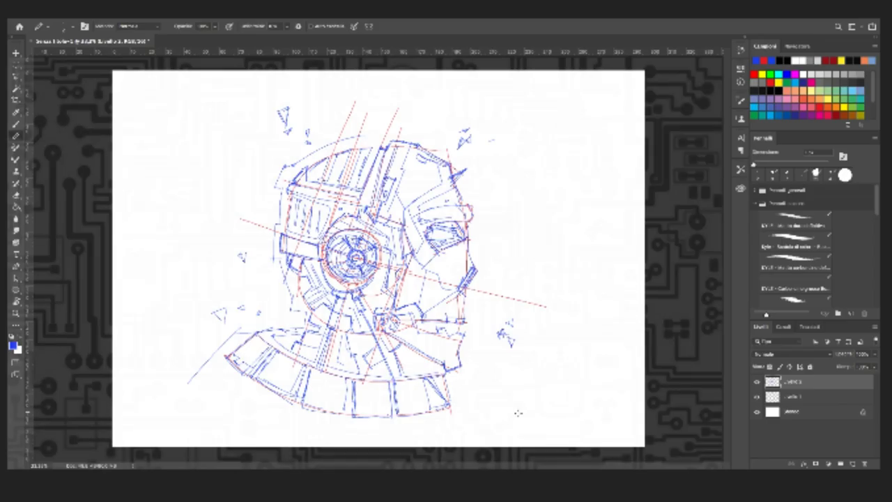
pyautogui.moveTo(519, 398)
pyautogui.mouseDown()
pyautogui.moveTo(514, 407)
pyautogui.moveTo(536, 396)
pyautogui.mouseUp()
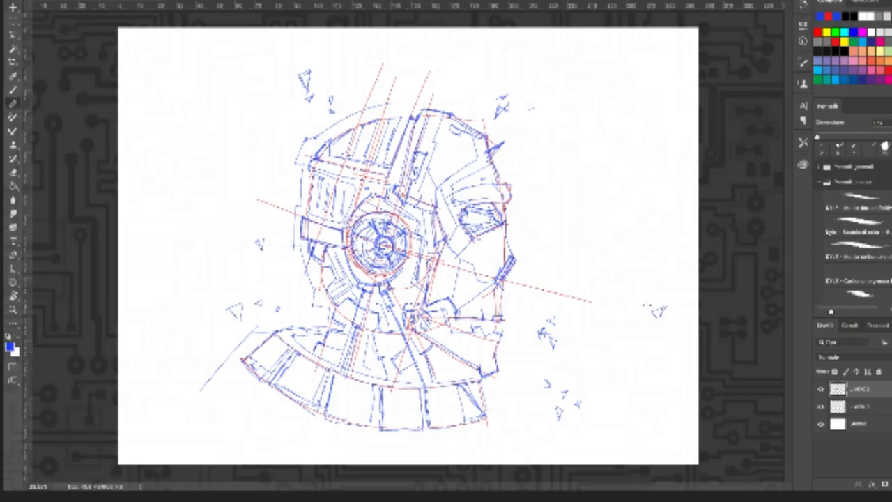
pyautogui.moveTo(646, 305); pyautogui.dragTo(662, 304)
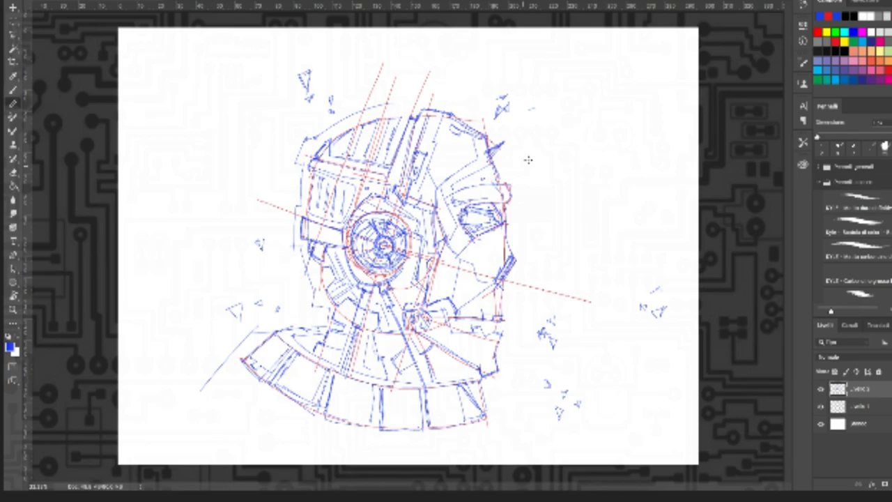
# Step: Draw loose blue lines around the head: broken contours before the face, a crossing grid behind the cranium and diagonals behind the collar
pyautogui.moveTo(502, 141)
pyautogui.mouseDown()
pyautogui.moveTo(523, 133)
pyautogui.moveTo(513, 156)
pyautogui.moveTo(526, 202)
pyautogui.mouseUp()
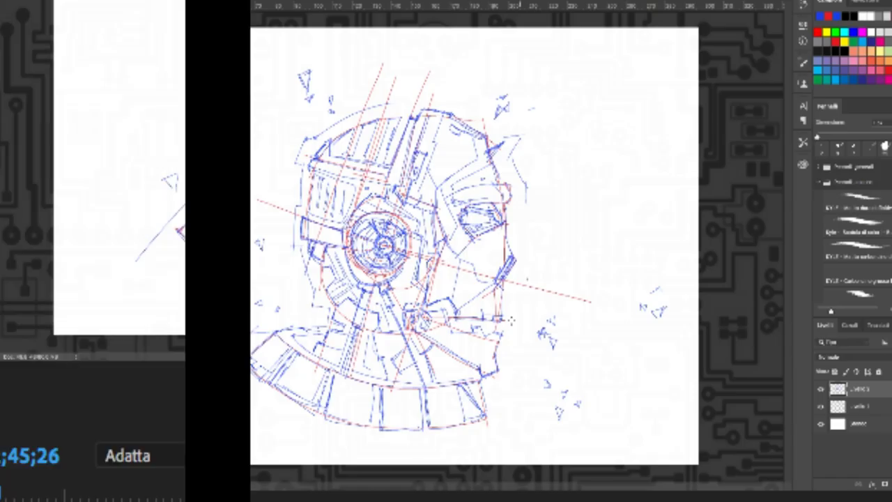
pyautogui.moveTo(520, 296); pyautogui.dragTo(524, 434)
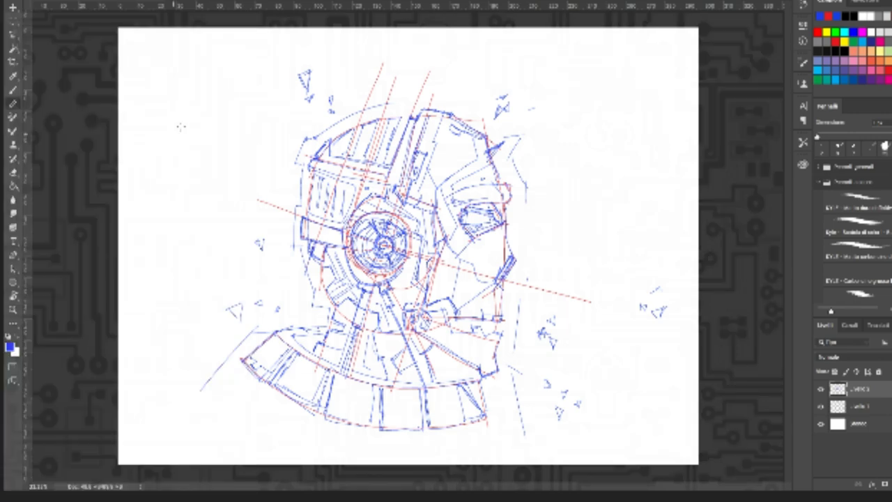
pyautogui.moveTo(219, 91); pyautogui.dragTo(222, 214)
pyautogui.moveTo(211, 117); pyautogui.dragTo(215, 218)
pyautogui.moveTo(205, 151); pyautogui.dragTo(209, 230)
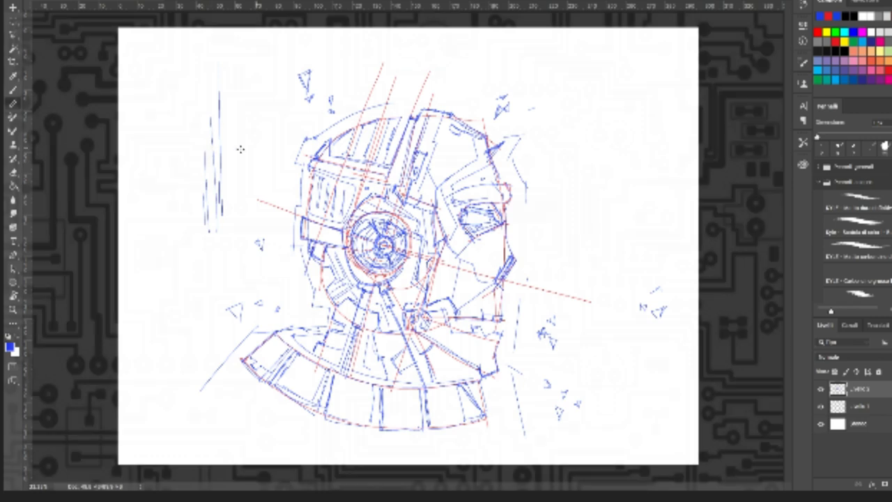
pyautogui.moveTo(194, 155)
pyautogui.mouseDown()
pyautogui.moveTo(276, 159)
pyautogui.moveTo(205, 171)
pyautogui.mouseUp()
pyautogui.moveTo(166, 196); pyautogui.dragTo(241, 201)
pyautogui.moveTo(166, 213); pyautogui.dragTo(241, 212)
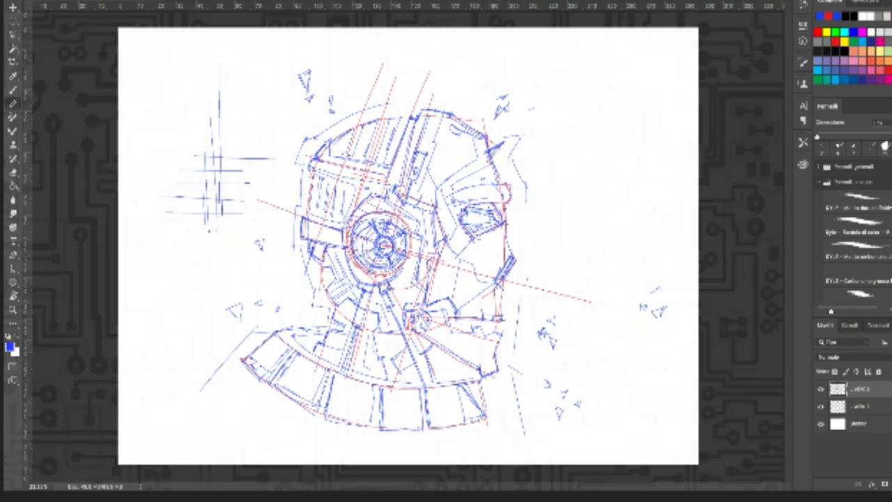
pyautogui.moveTo(247, 343); pyautogui.dragTo(189, 404)
pyautogui.moveTo(245, 355); pyautogui.dragTo(201, 403)
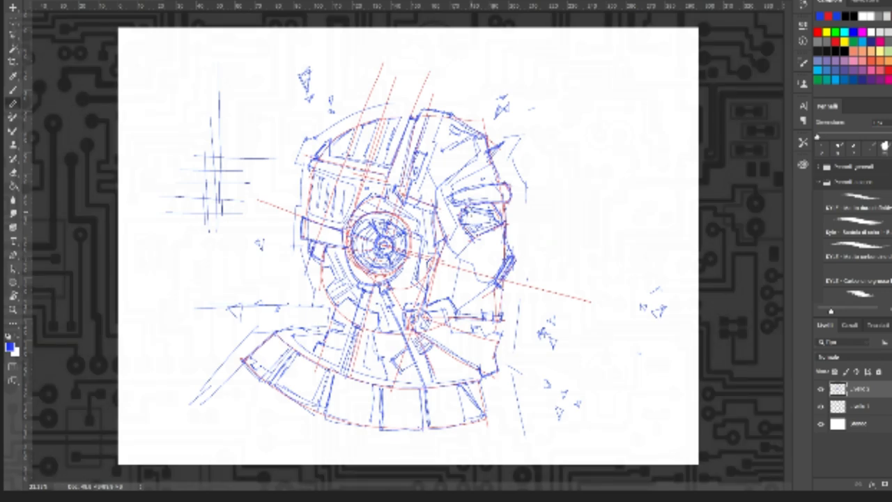
# Step: Shade the eye, the mouth corner and the mechanical panels of the neck with dense blue hatching
pyautogui.moveTo(471, 212); pyautogui.dragTo(486, 223)
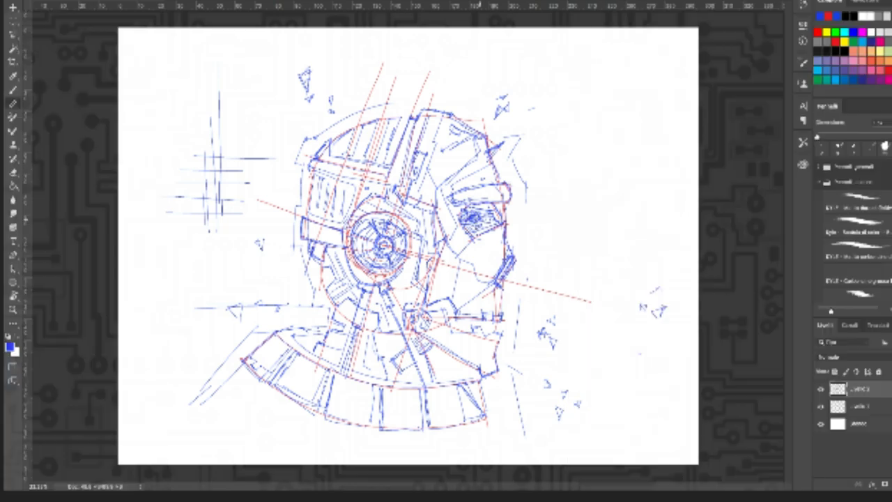
pyautogui.moveTo(480, 219); pyautogui.dragTo(489, 229)
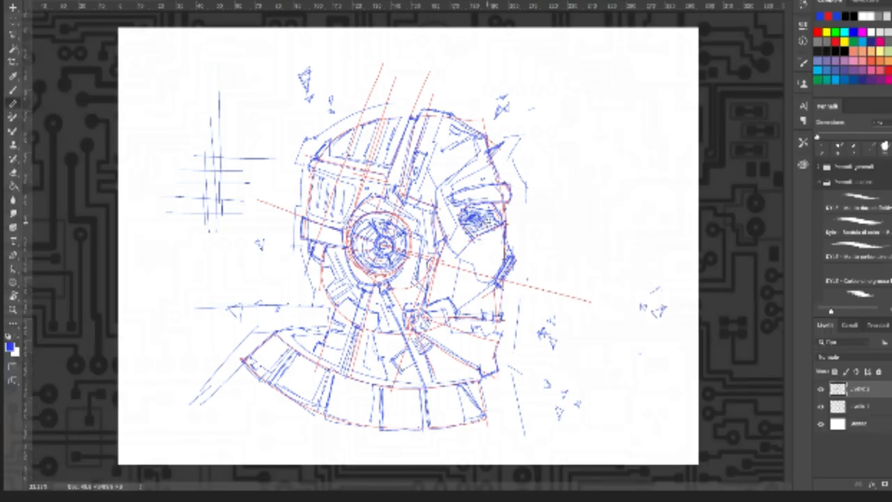
pyautogui.moveTo(431, 310); pyautogui.dragTo(454, 313)
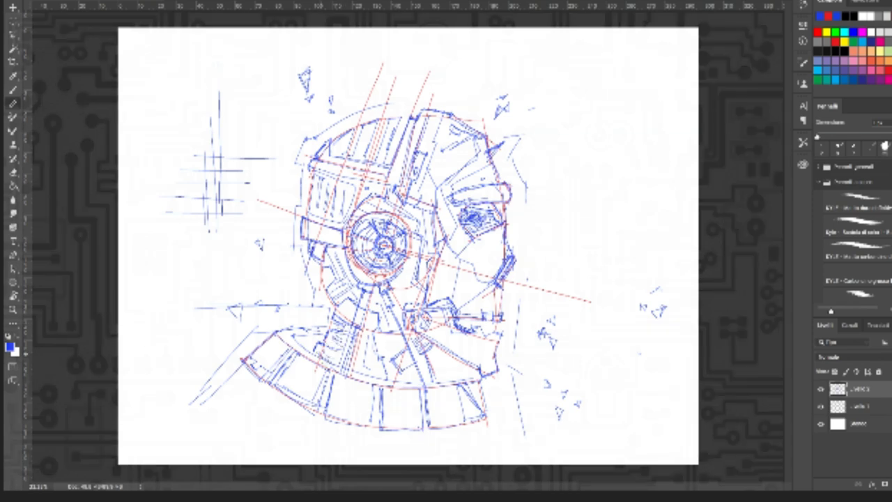
pyautogui.moveTo(340, 335)
pyautogui.mouseDown()
pyautogui.moveTo(325, 354)
pyautogui.moveTo(382, 371)
pyautogui.mouseUp()
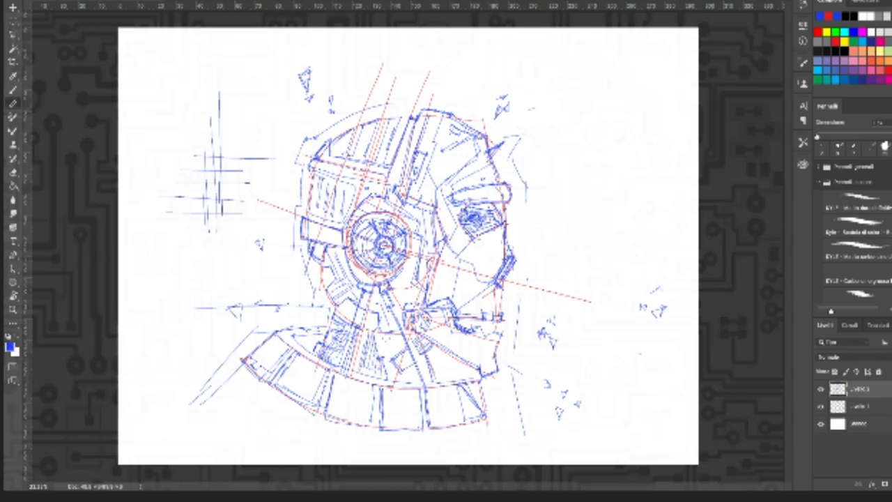
pyautogui.moveTo(382, 372)
pyautogui.mouseDown()
pyautogui.moveTo(400, 351)
pyautogui.moveTo(412, 366)
pyautogui.mouseUp()
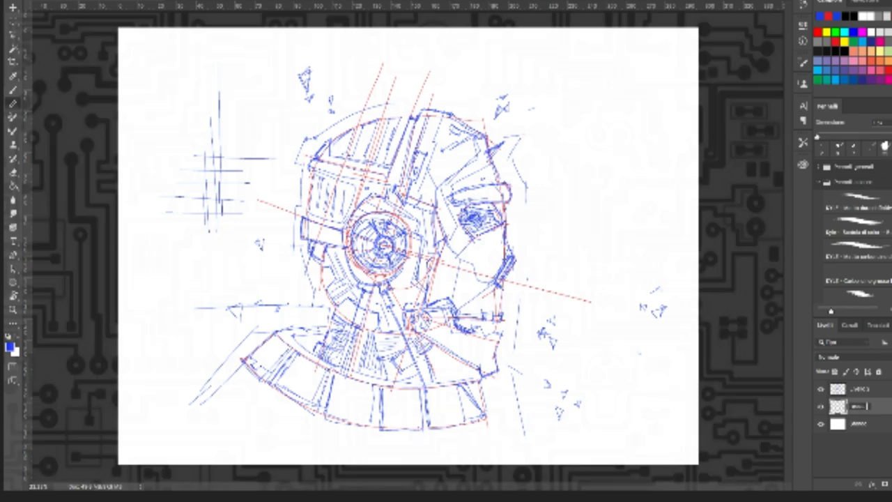
# Step: Rename the blue linework layer as "blu" and add a new empty layer above it
pyautogui.doubleClick(859, 388)
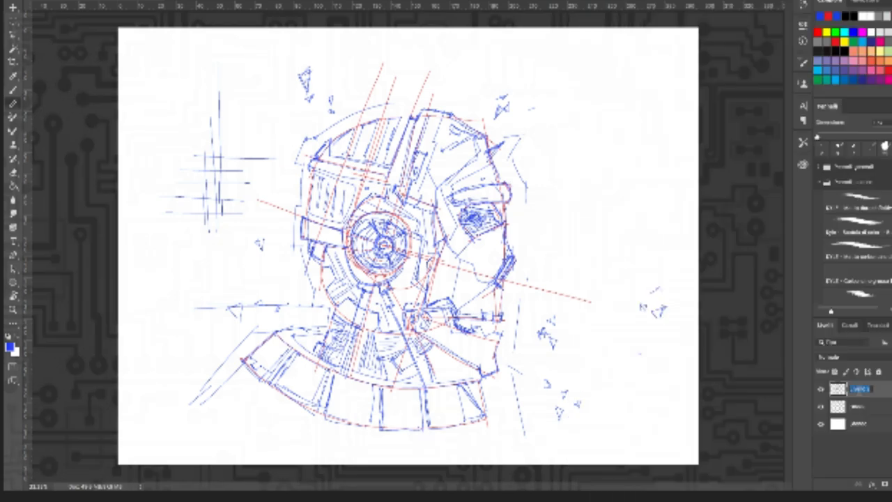
pyautogui.write('b')
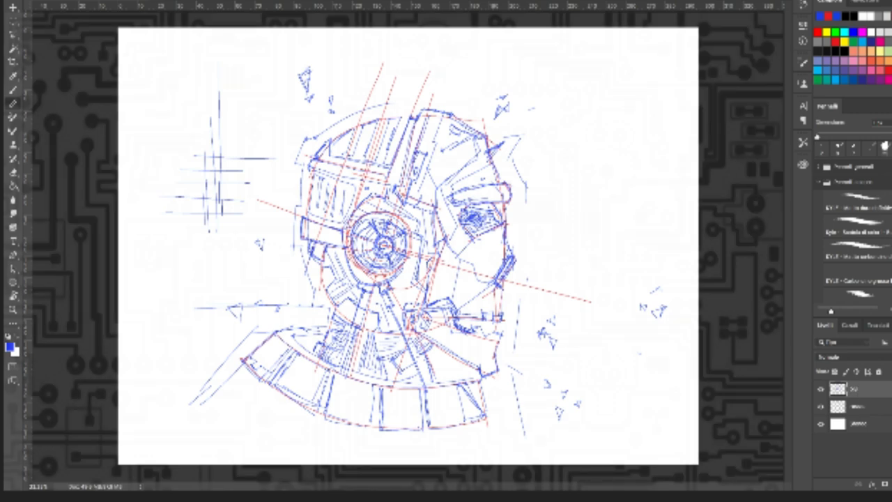
pyautogui.hotkey('ctrl', 'shift', 'alt', 'n')
# Step: Reduce the blue linework layer's opacity and hide the red construction layer
pyautogui.click(858, 405)
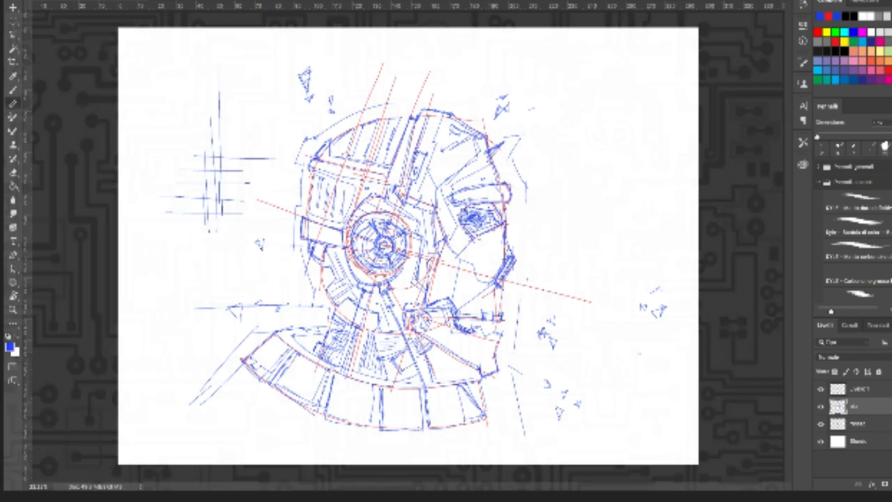
pyautogui.press('5')
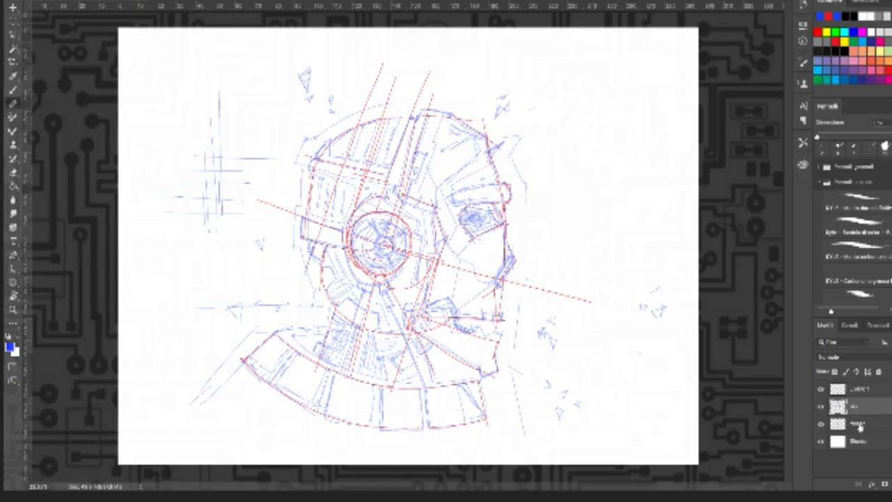
pyautogui.click(821, 423)
pyautogui.click(821, 424)
pyautogui.click(821, 424)
pyautogui.click(821, 424)
pyautogui.click(821, 424)
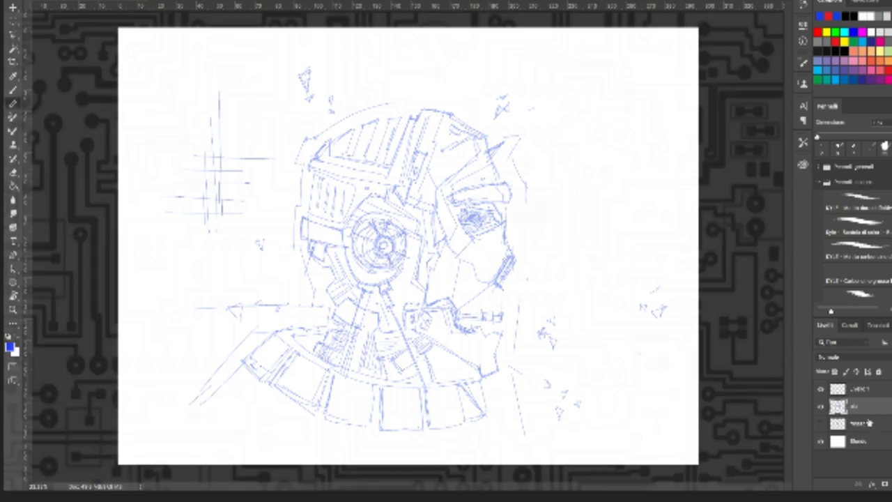
pyautogui.click(877, 372)
pyautogui.click(886, 419)
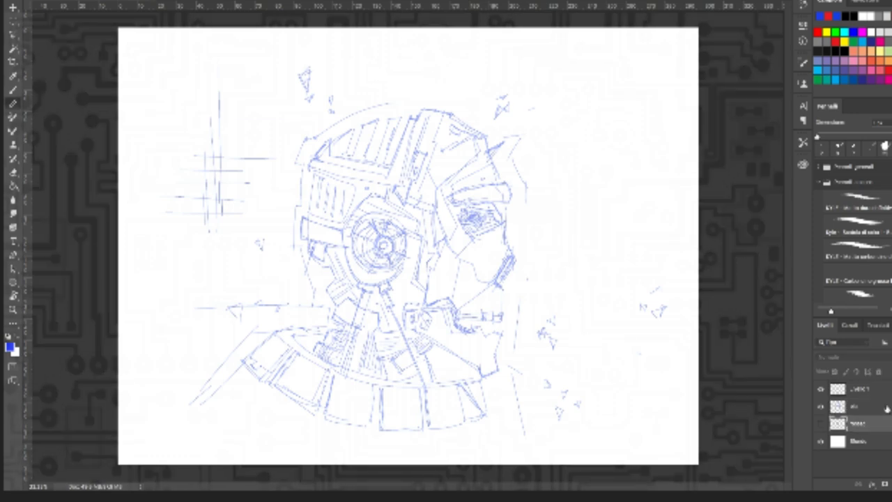
pyautogui.hotkey('ctrl', ',')
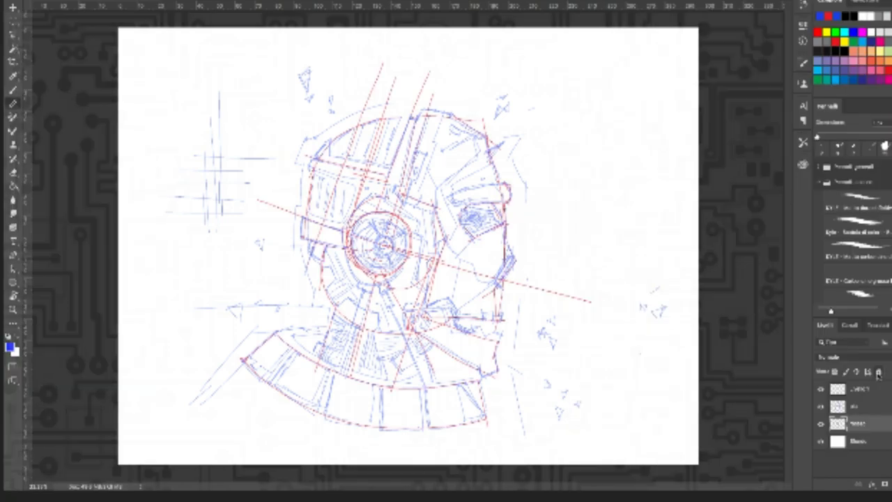
pyautogui.hotkey('ctrl', ',')
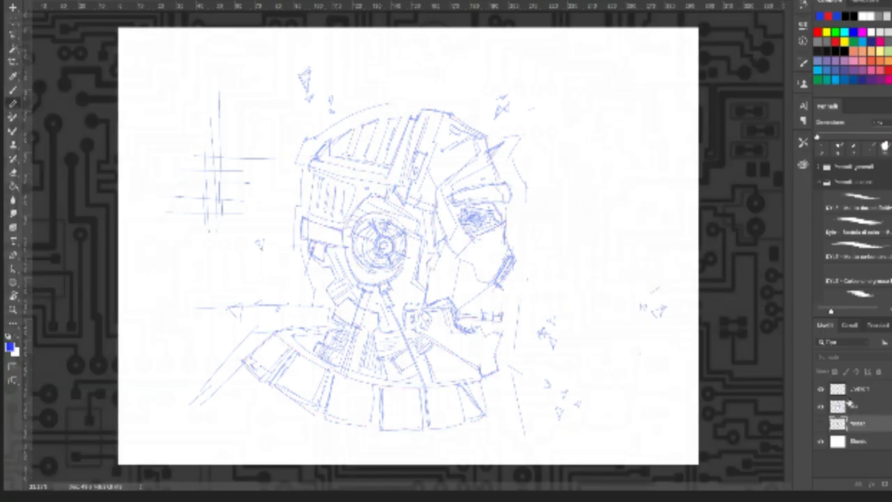
# Step: Fade the blue linework layer to a very faint guide, and make the empty top layer active with black as drawing colour
pyautogui.click(866, 405)
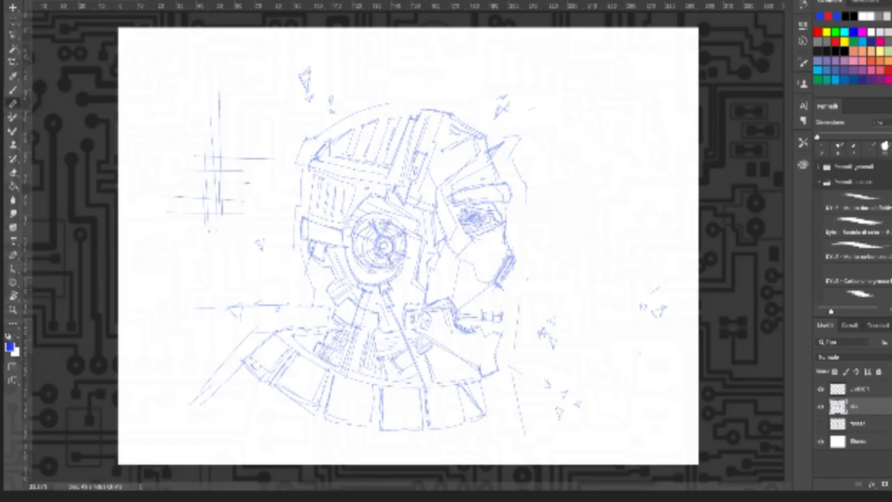
pyautogui.press('3')
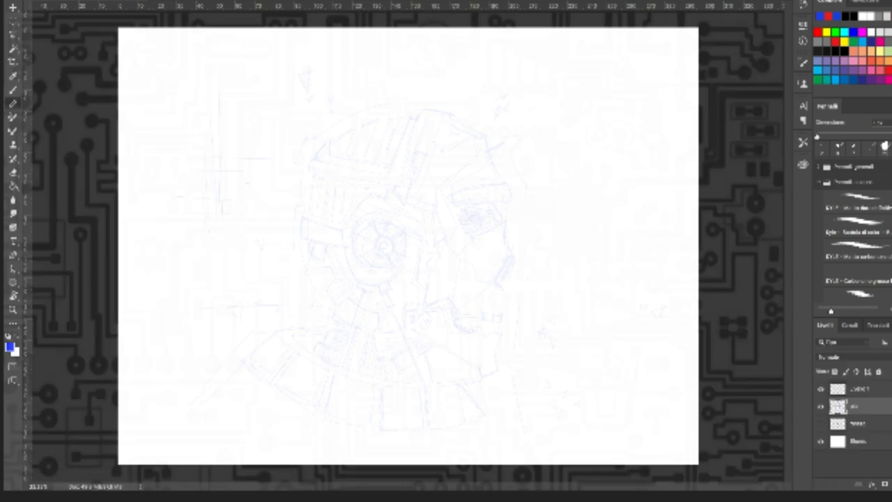
pyautogui.click(864, 389)
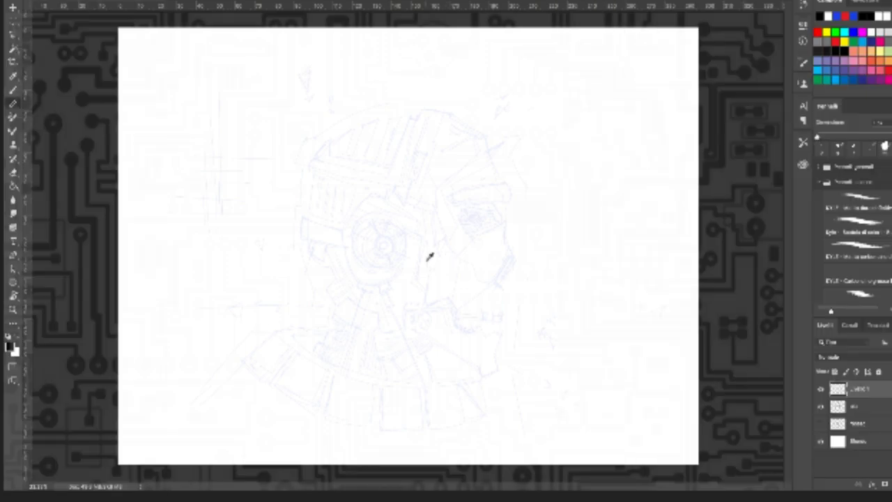
# Step: Ink the short rear upright and the long slanted lower edge of the slatted cranium panel with straight black lines
pyautogui.scroll(5, 438, 262)
pyautogui.scroll(10, 438, 262)
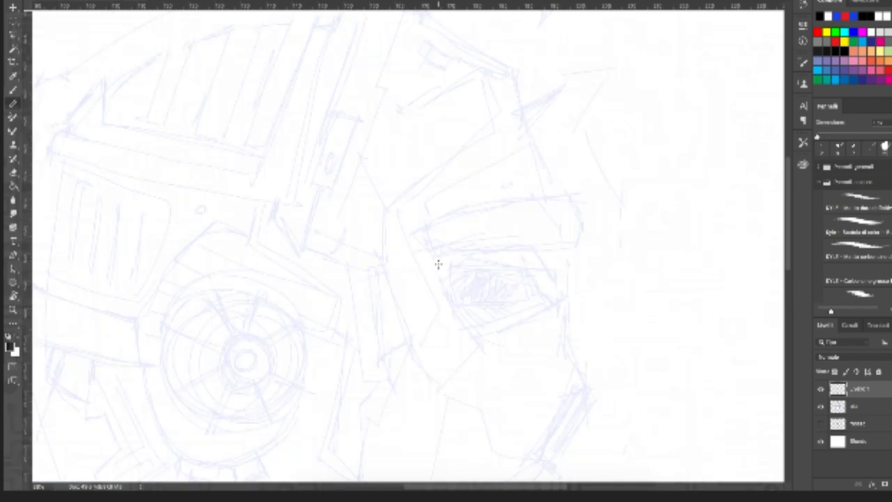
pyautogui.scroll(-10, 440, 264)
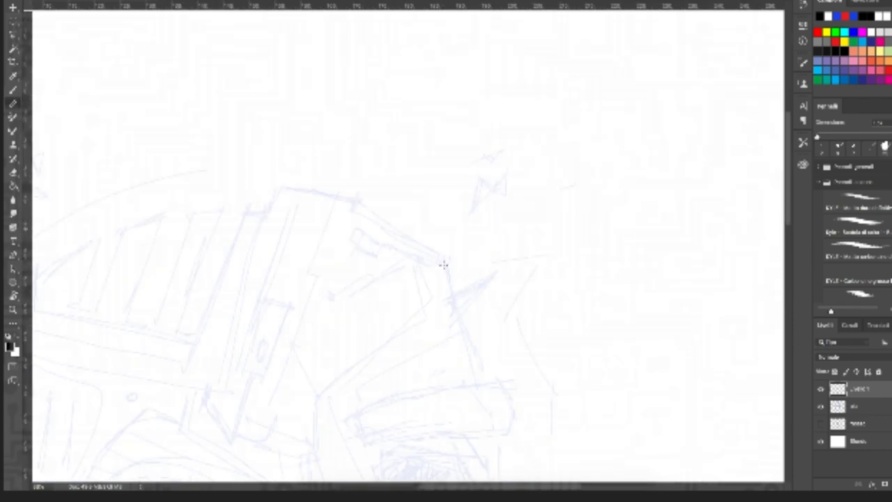
pyautogui.scroll(4, 439, 263)
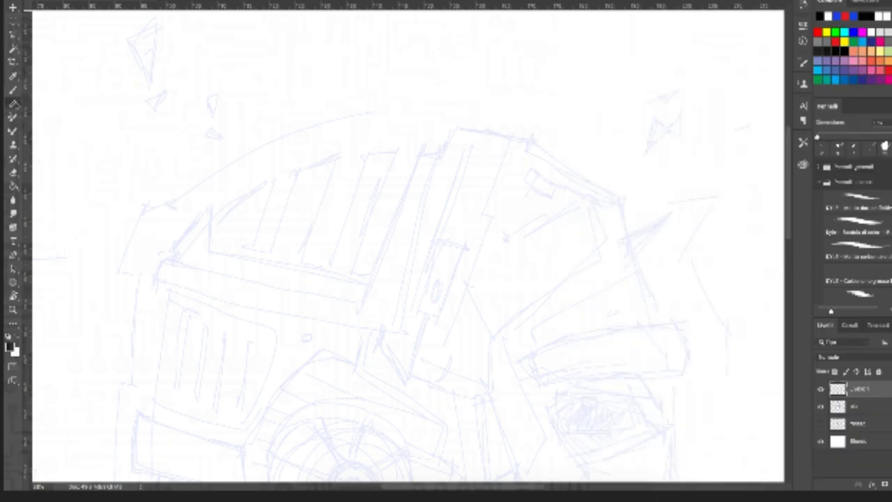
pyautogui.keyDown('shift'); pyautogui.click(210, 248); pyautogui.keyUp('shift')
pyautogui.click(211, 202)
pyautogui.keyDown('shift'); pyautogui.click(211, 248); pyautogui.keyUp('shift')
pyautogui.keyDown('shift'); pyautogui.click(370, 283); pyautogui.keyUp('shift')
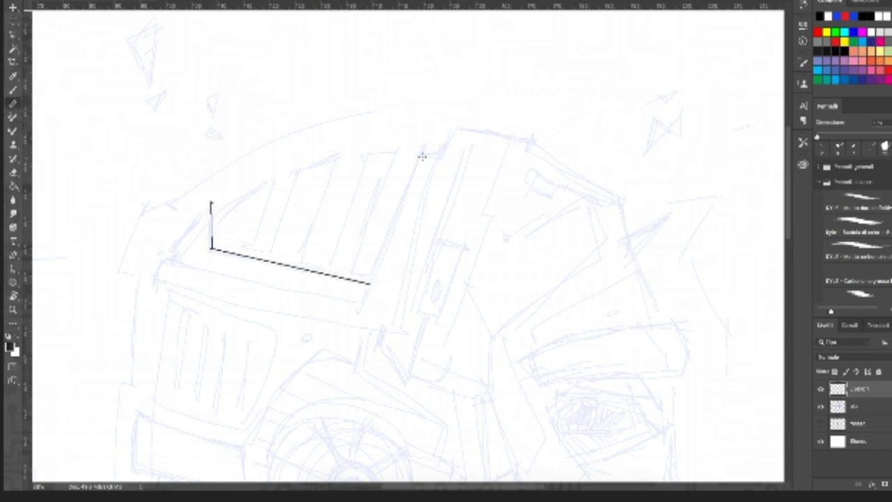
# Step: Continue the straight black outline up the slatted panel's front edge, over the small step and across the top of the crown
pyautogui.keyDown('shift'); pyautogui.click(420, 154); pyautogui.keyUp('shift')
pyautogui.keyDown('shift'); pyautogui.click(440, 153); pyautogui.keyUp('shift')
pyautogui.keyDown('shift'); pyautogui.click(455, 131); pyautogui.keyUp('shift')
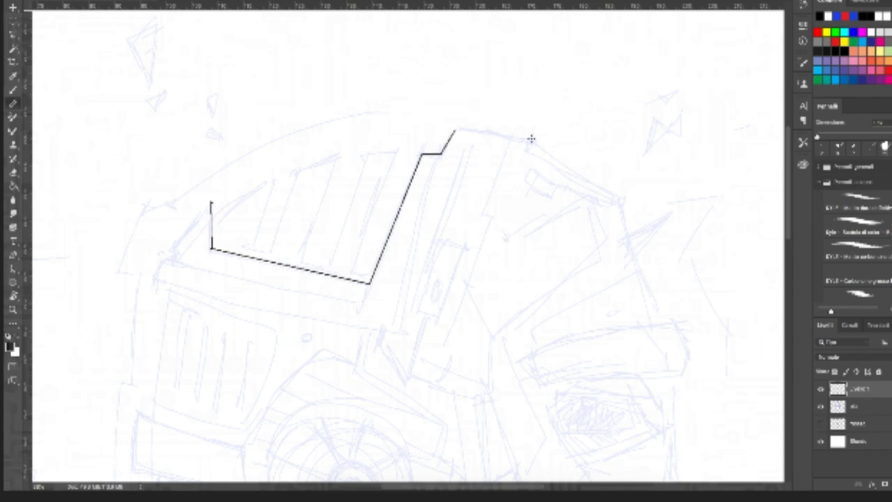
pyautogui.keyDown('shift'); pyautogui.click(529, 137); pyautogui.keyUp('shift')
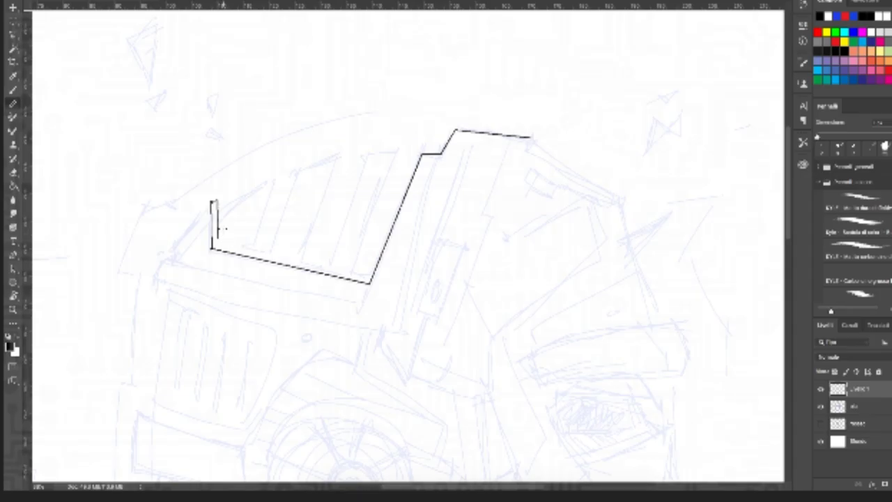
# Step: Ink the rearmost cranium slat with a short inner upright and curved top edge, plus the narrow slanted slot in front of it
pyautogui.moveTo(218, 209); pyautogui.dragTo(218, 237)
pyautogui.moveTo(218, 203); pyautogui.dragTo(254, 186)
pyautogui.hotkey('ctrl', 'z')
pyautogui.hotkey('ctrl', 'z')
pyautogui.moveTo(217, 207); pyautogui.dragTo(275, 175)
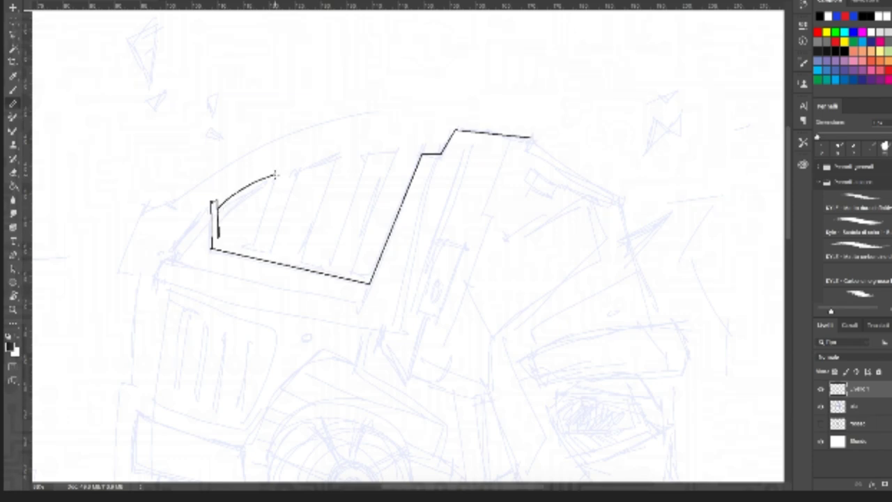
pyautogui.keyDown('shift'); pyautogui.click(255, 240); pyautogui.keyUp('shift')
pyautogui.keyDown('shift'); pyautogui.click(272, 242); pyautogui.keyUp('shift')
pyautogui.keyDown('shift'); pyautogui.click(298, 172); pyautogui.keyUp('shift')
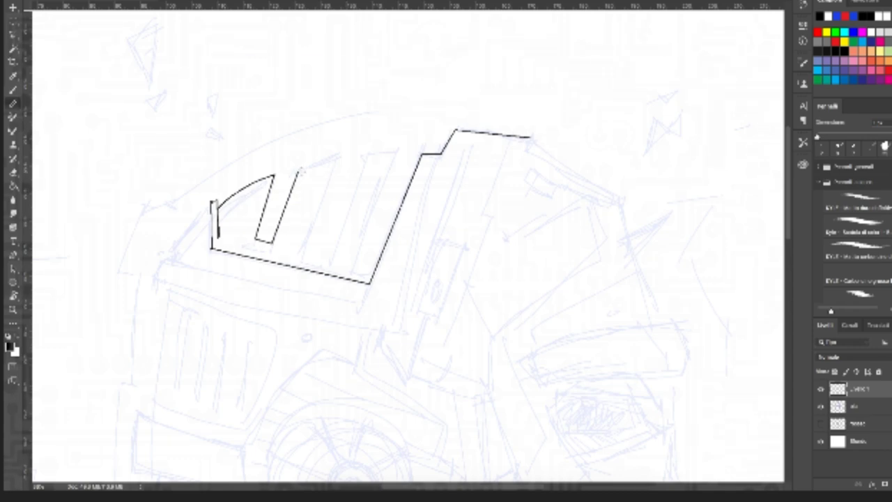
# Step: Ink the second slat's curved top edge and the wider slanted slot in front of it in black
pyautogui.moveTo(299, 170)
pyautogui.mouseDown()
pyautogui.moveTo(340, 170)
pyautogui.moveTo(340, 154)
pyautogui.mouseUp()
pyautogui.hotkey('ctrl', 'z')
pyautogui.keyDown('shift'); pyautogui.click(303, 246); pyautogui.keyUp('shift')
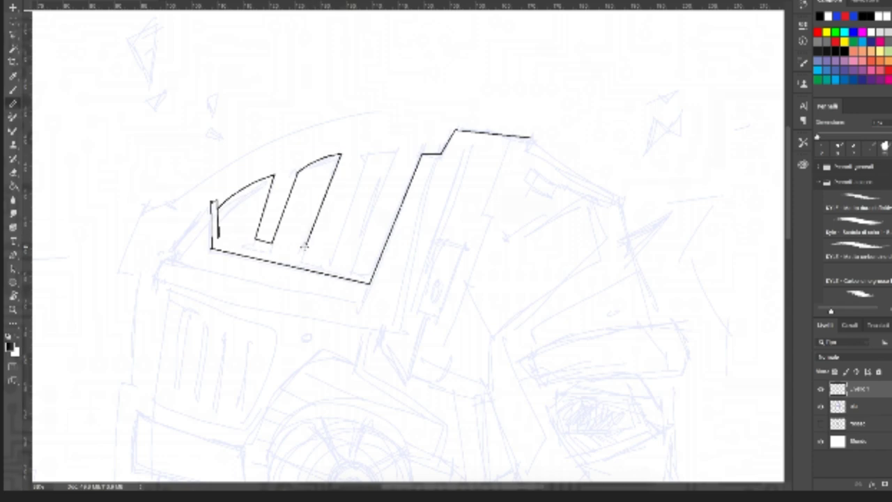
pyautogui.keyDown('shift'); pyautogui.click(335, 256); pyautogui.keyUp('shift')
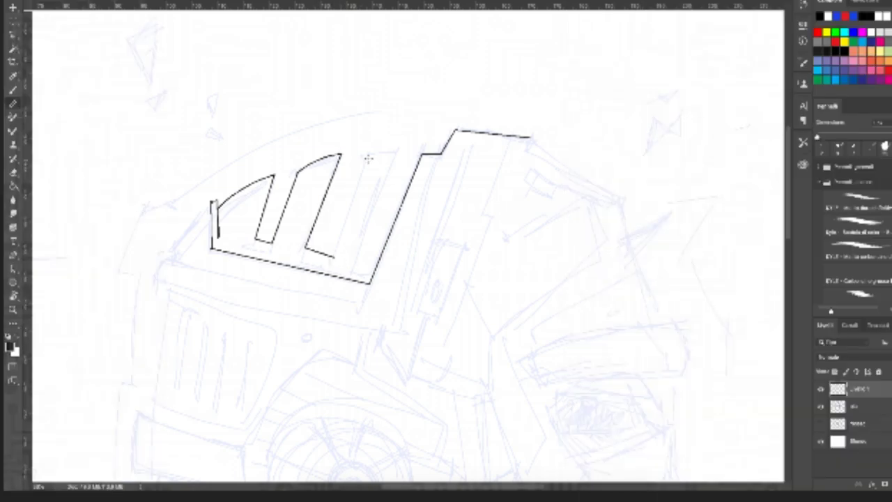
pyautogui.keyDown('shift'); pyautogui.click(364, 163); pyautogui.keyUp('shift')
# Step: Ink the third slat's short top edge and the last slanted slot, joining its front side to the crown's slope
pyautogui.moveTo(369, 155); pyautogui.dragTo(398, 148)
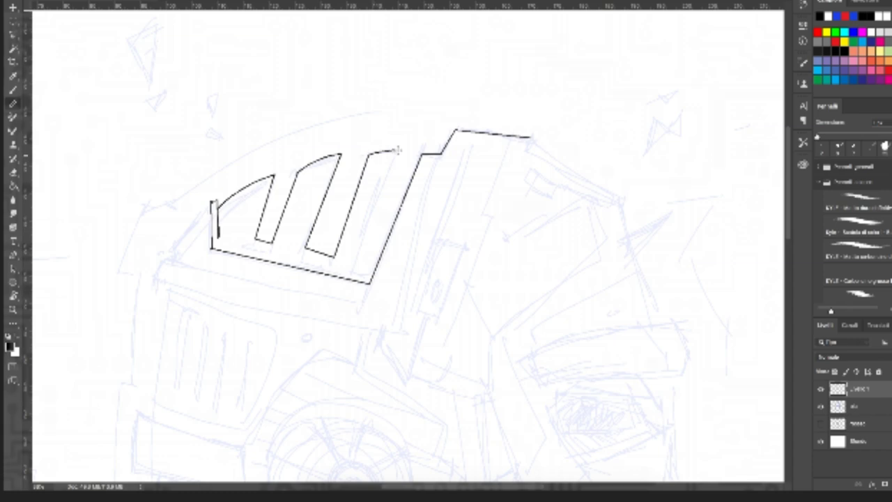
pyautogui.keyDown('shift'); pyautogui.click(357, 257); pyautogui.keyUp('shift')
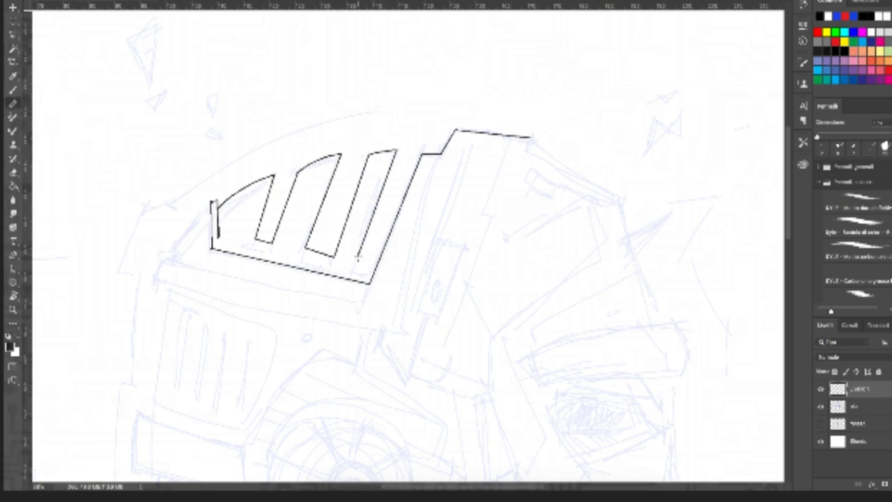
pyautogui.keyDown('shift'); pyautogui.click(372, 261); pyautogui.keyUp('shift')
pyautogui.keyDown('shift'); pyautogui.click(419, 153); pyautogui.keyUp('shift')
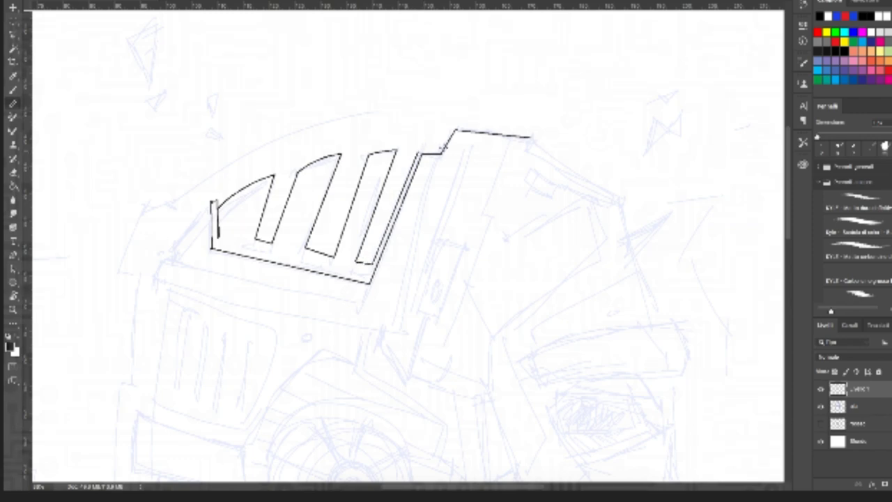
pyautogui.keyDown('shift'); pyautogui.click(449, 140); pyautogui.keyUp('shift')
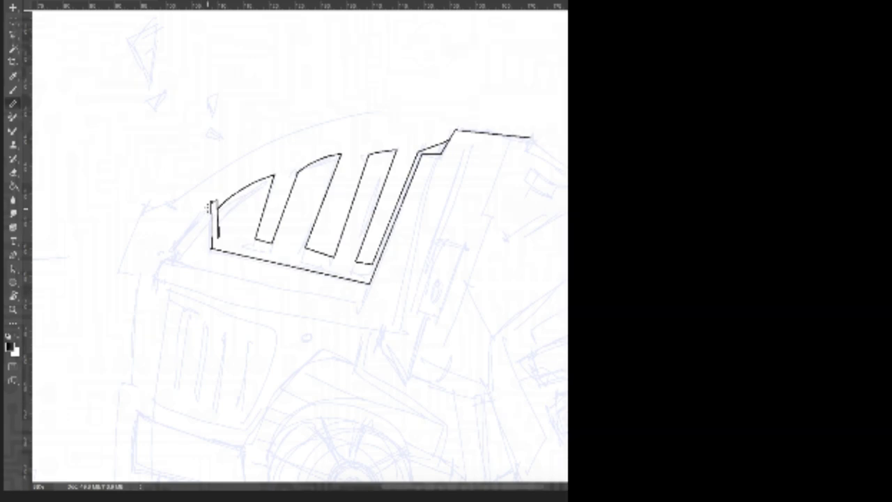
# Step: Ink the curved back of the cranium, the short rear end of the base band and the band's long slanted lower edge
pyautogui.moveTo(209, 207); pyautogui.dragTo(173, 263)
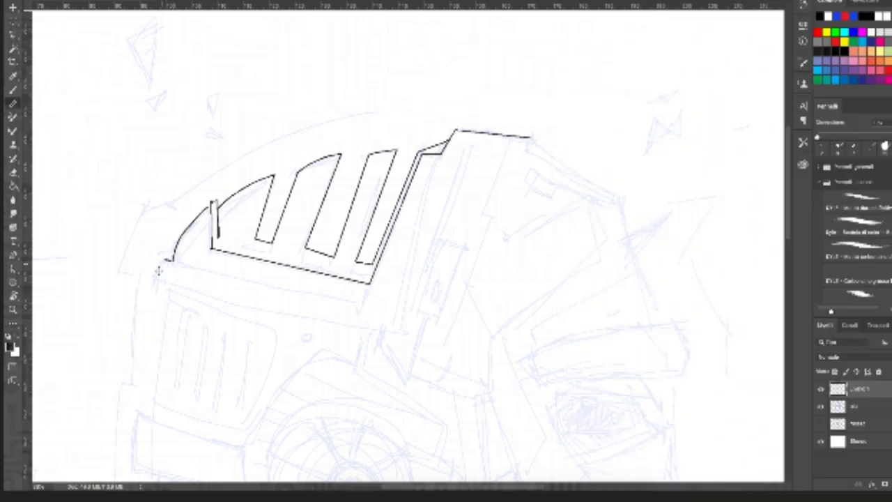
pyautogui.keyDown('shift'); pyautogui.click(154, 277); pyautogui.keyUp('shift')
pyautogui.keyDown('shift'); pyautogui.click(392, 331); pyautogui.keyUp('shift')
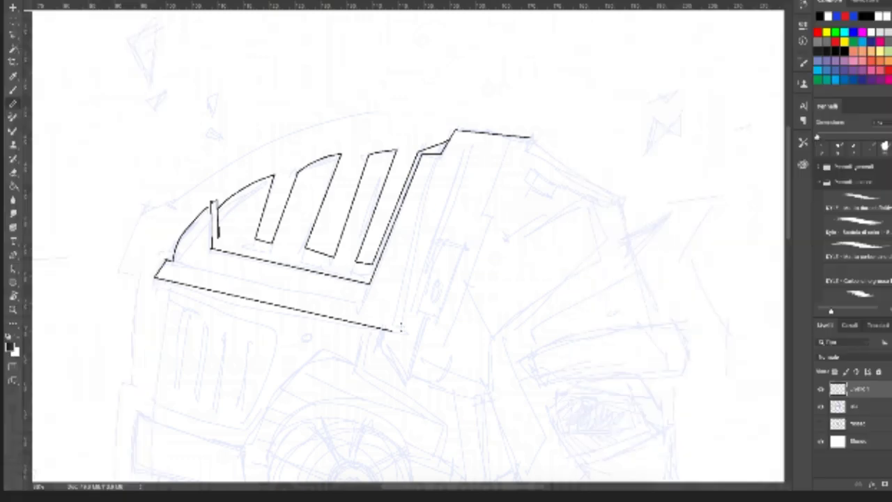
# Step: Outline the frame's front edge from the notched lower corner up to the crown, then along and around the crown's underside
pyautogui.keyDown('shift'); pyautogui.click(405, 314); pyautogui.keyUp('shift')
pyautogui.keyDown('shift'); pyautogui.click(442, 166); pyautogui.keyUp('shift')
pyautogui.keyDown('shift'); pyautogui.click(465, 148); pyautogui.keyUp('shift')
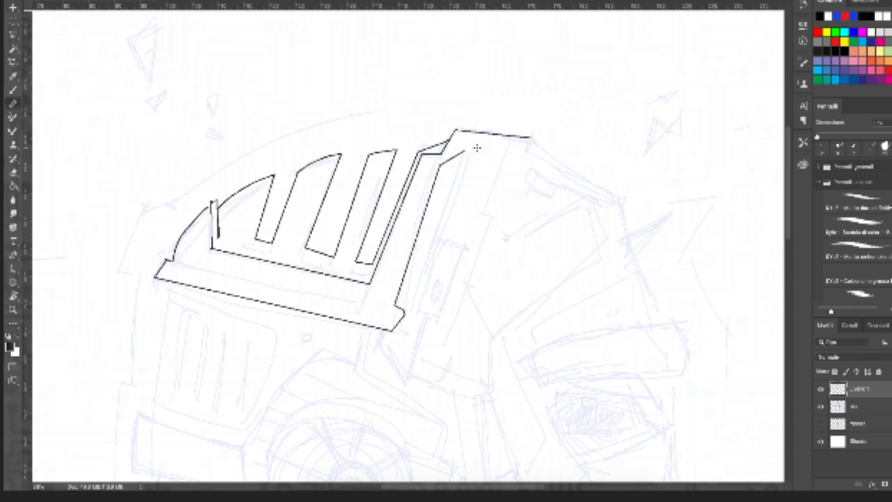
pyautogui.keyDown('shift'); pyautogui.click(528, 152); pyautogui.keyUp('shift')
pyautogui.keyDown('shift'); pyautogui.click(533, 138); pyautogui.keyUp('shift')
# Step: Ink the inner double line along the slanted base band and up the frame's front arm
pyautogui.click(174, 261)
pyautogui.keyDown('shift'); pyautogui.click(373, 282); pyautogui.keyUp('shift')
pyautogui.keyDown('shift'); pyautogui.click(362, 303); pyautogui.keyUp('shift')
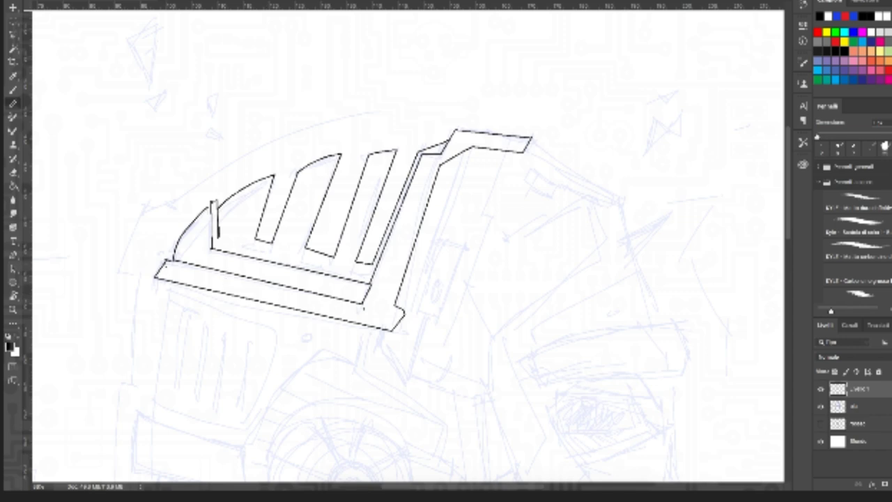
pyautogui.keyDown('shift'); pyautogui.click(363, 306); pyautogui.keyUp('shift')
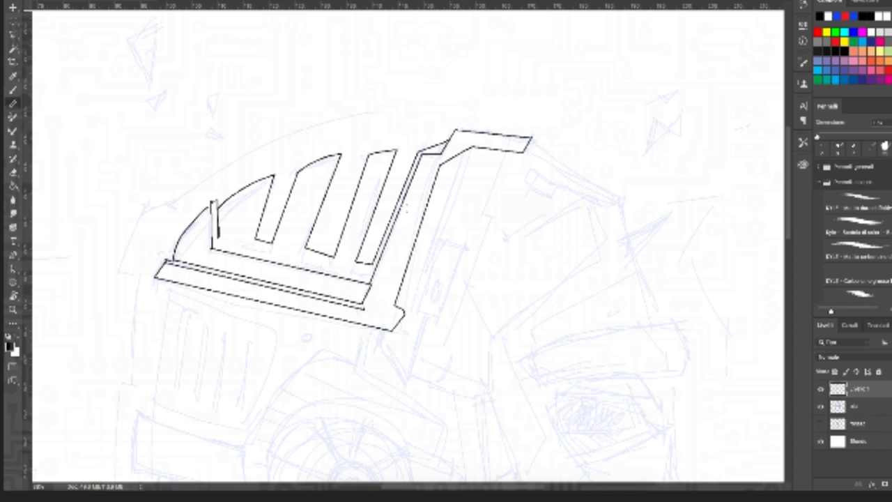
pyautogui.keyDown('shift'); pyautogui.click(426, 156); pyautogui.keyUp('shift')
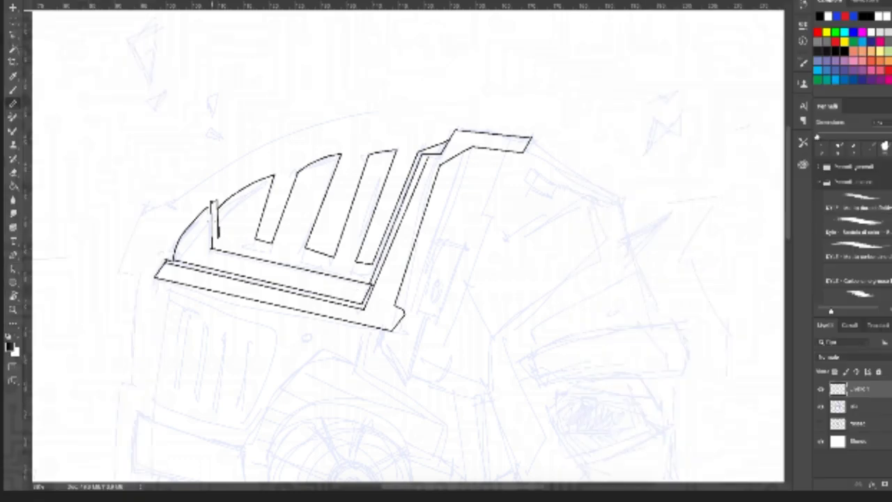
# Step: Add a parallel thickness line beside the rear upright and along the slatted panel's lower edge
pyautogui.click(207, 210)
pyautogui.keyDown('shift'); pyautogui.click(207, 249); pyautogui.keyUp('shift')
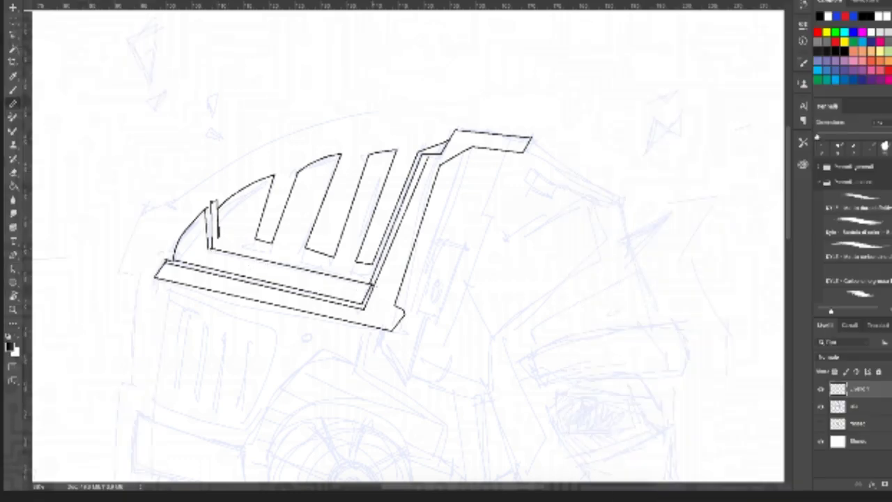
pyautogui.keyDown('shift'); pyautogui.click(372, 284); pyautogui.keyUp('shift')
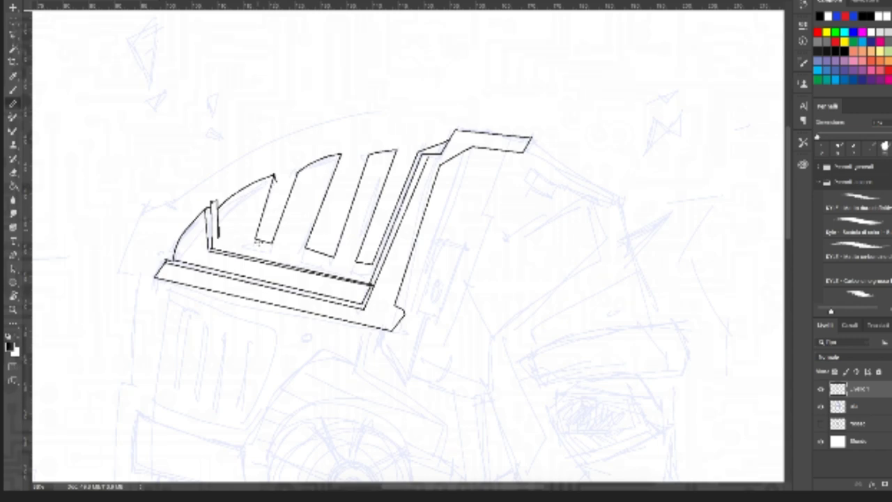
# Step: Add thickness lines along the rear sides of the three slots and short connecting lines across the gaps between slat tops
pyautogui.keyDown('shift'); pyautogui.click(271, 239); pyautogui.keyUp('shift')
pyautogui.keyDown('shift'); pyautogui.click(309, 248); pyautogui.keyUp('shift')
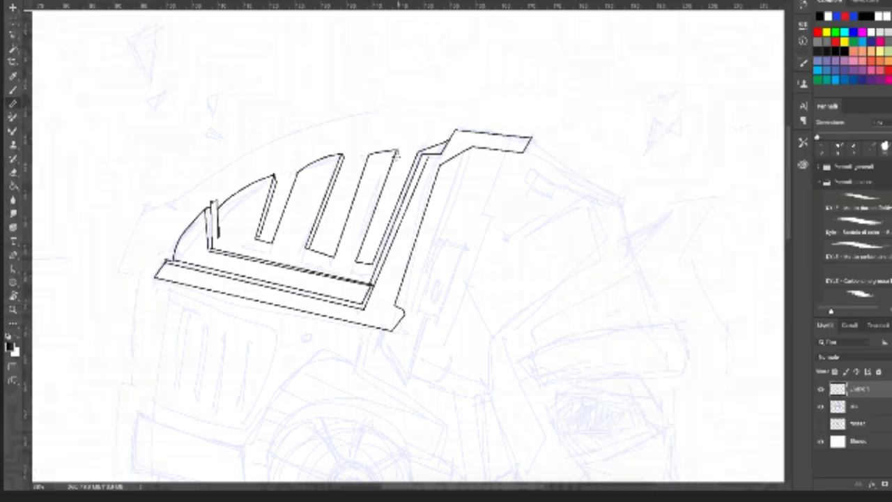
pyautogui.keyDown('shift'); pyautogui.click(360, 261); pyautogui.keyUp('shift')
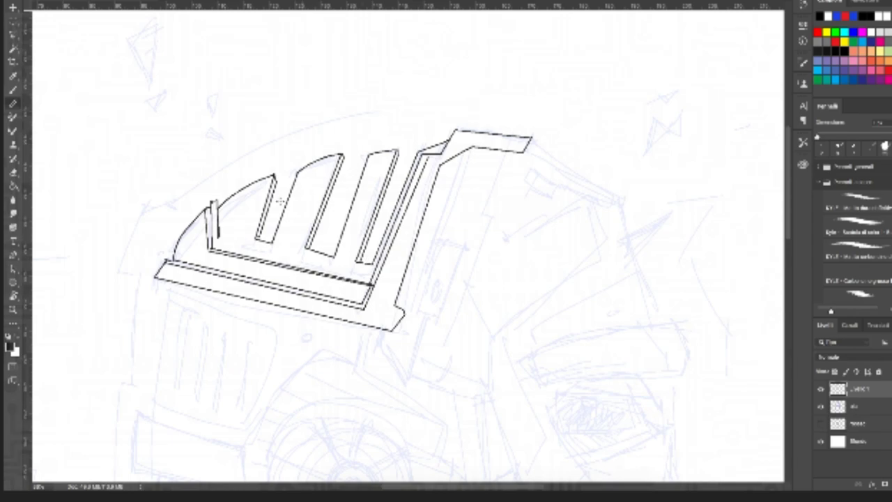
pyautogui.click(276, 186)
pyautogui.keyDown('shift'); pyautogui.click(296, 178); pyautogui.keyUp('shift')
pyautogui.moveTo(342, 167); pyautogui.dragTo(420, 148)
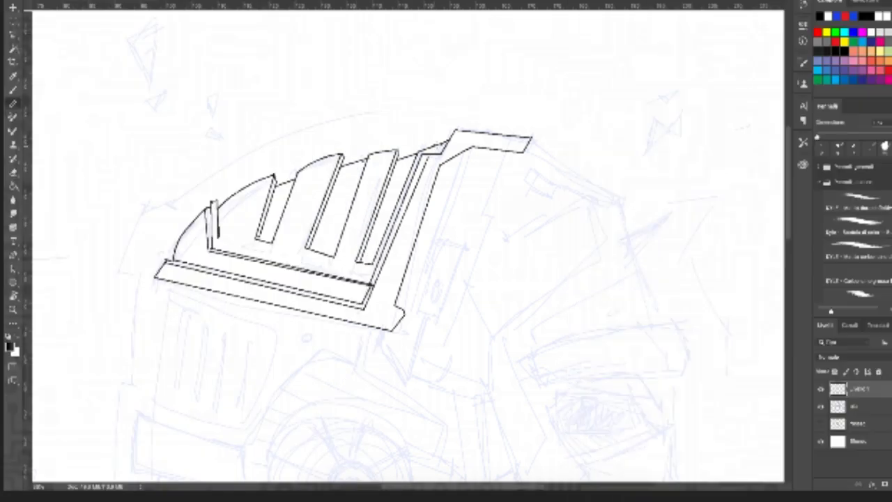
# Step: Ink the outer frame of the rear vent below the base band, with slanted top, curved front side and straight bottom
pyautogui.scroll(-4, 437, 145)
pyautogui.hscroll(-1, 440, 144)
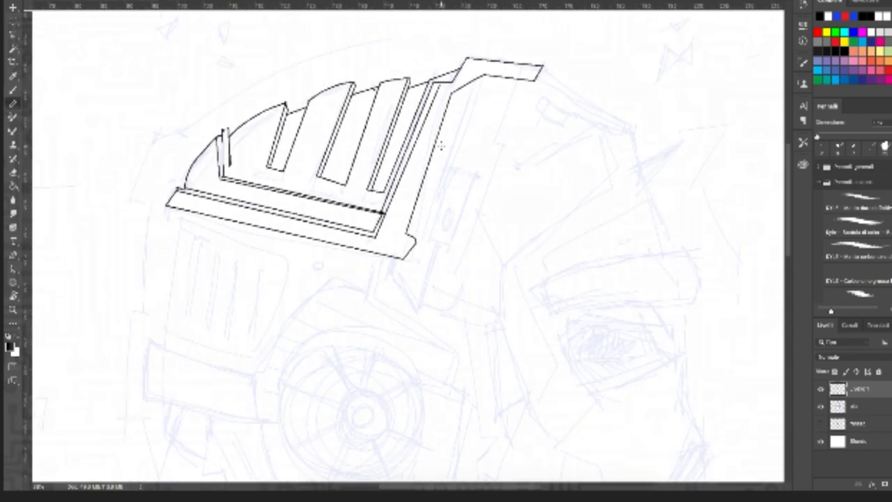
pyautogui.moveTo(182, 210); pyautogui.dragTo(179, 220)
pyautogui.keyDown('shift'); pyautogui.click(285, 259); pyautogui.keyUp('shift')
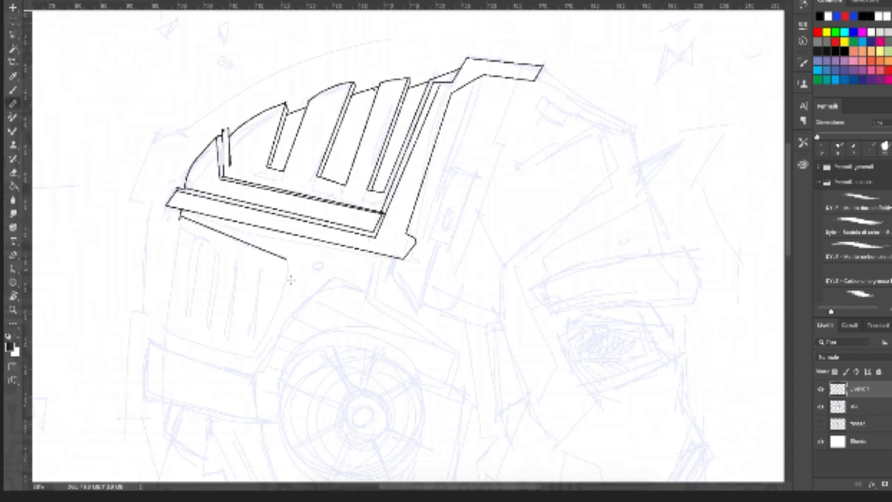
pyautogui.moveTo(288, 261); pyautogui.dragTo(252, 353)
pyautogui.keyDown('shift'); pyautogui.click(167, 329); pyautogui.keyUp('shift')
pyautogui.moveTo(167, 329); pyautogui.dragTo(169, 346)
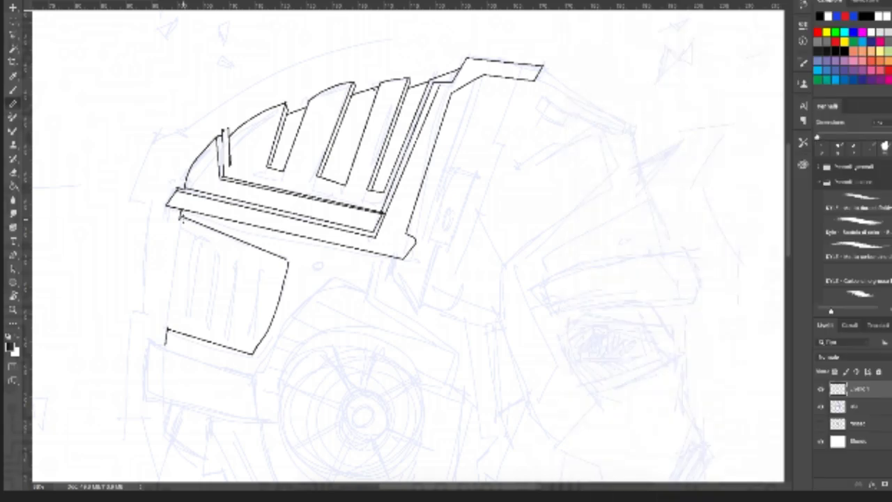
# Step: Ink the rear vent's inner frame parallel to its outer top, curved front side and bottom edge
pyautogui.moveTo(180, 215); pyautogui.dragTo(180, 227)
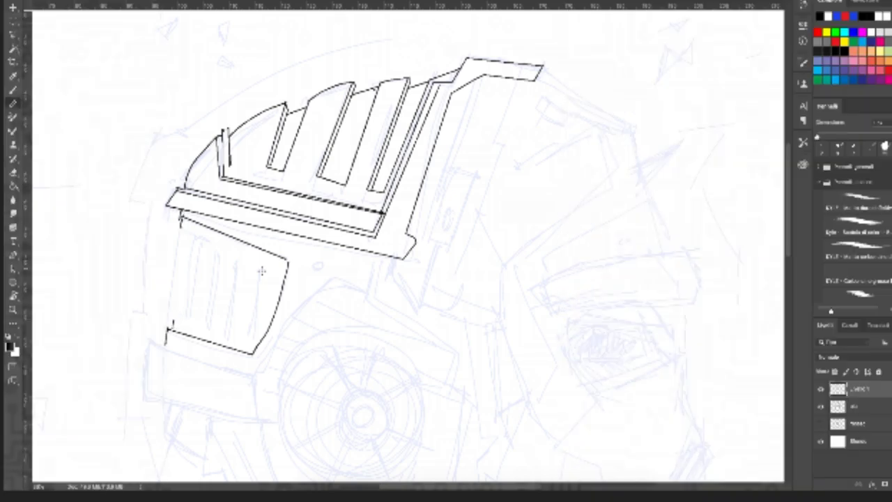
pyautogui.keyDown('shift'); pyautogui.click(268, 273); pyautogui.keyUp('shift')
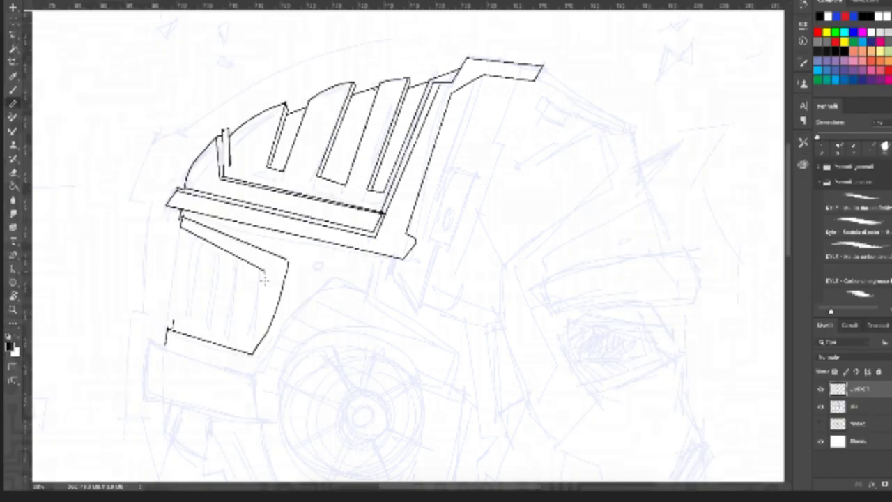
pyautogui.moveTo(264, 275); pyautogui.dragTo(247, 341)
pyautogui.keyDown('shift'); pyautogui.click(176, 319); pyautogui.keyUp('shift')
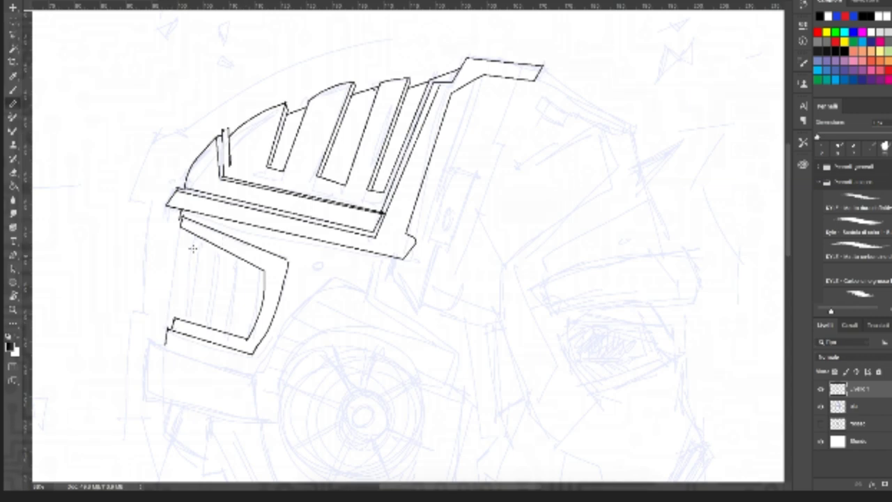
# Step: Ink the first two double-lined bars inside the rear vent, starting from its back edge
pyautogui.keyDown('shift'); pyautogui.click(187, 317); pyautogui.keyUp('shift')
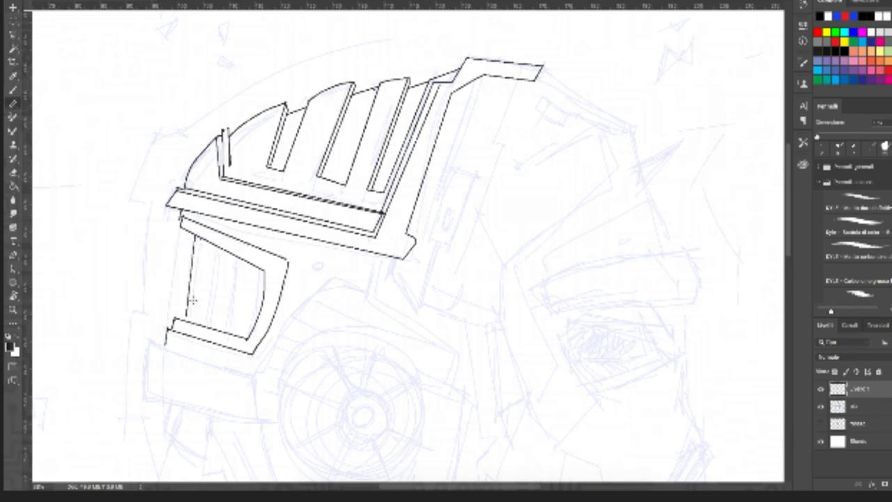
pyautogui.click(192, 317)
pyautogui.keyDown('shift'); pyautogui.click(200, 240); pyautogui.keyUp('shift')
pyautogui.keyDown('shift'); pyautogui.click(206, 327); pyautogui.keyUp('shift')
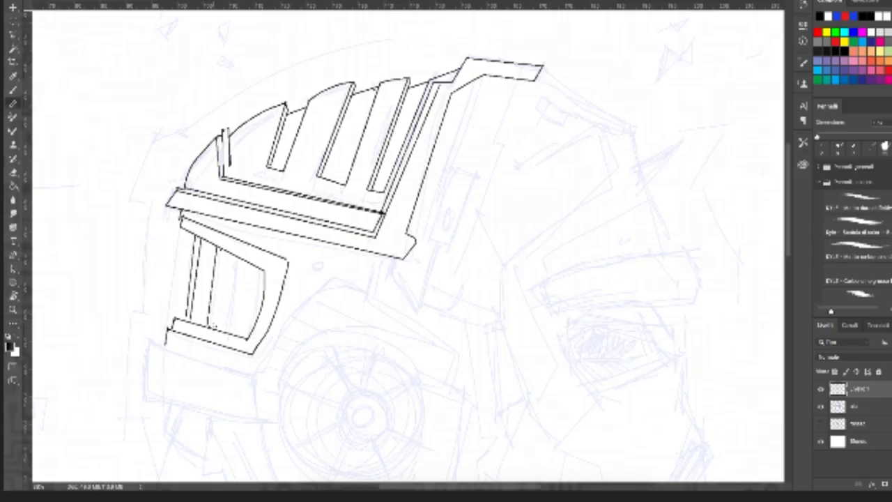
pyautogui.click(209, 326)
pyautogui.keyDown('shift'); pyautogui.click(220, 249); pyautogui.keyUp('shift')
# Step: Ink the remaining two double-lined bars in the front half of the rear vent
pyautogui.keyDown('shift'); pyautogui.click(236, 257); pyautogui.keyUp('shift')
pyautogui.hotkey('ctrl', 'z')
pyautogui.click(237, 258)
pyautogui.keyDown('shift'); pyautogui.click(227, 330); pyautogui.keyUp('shift')
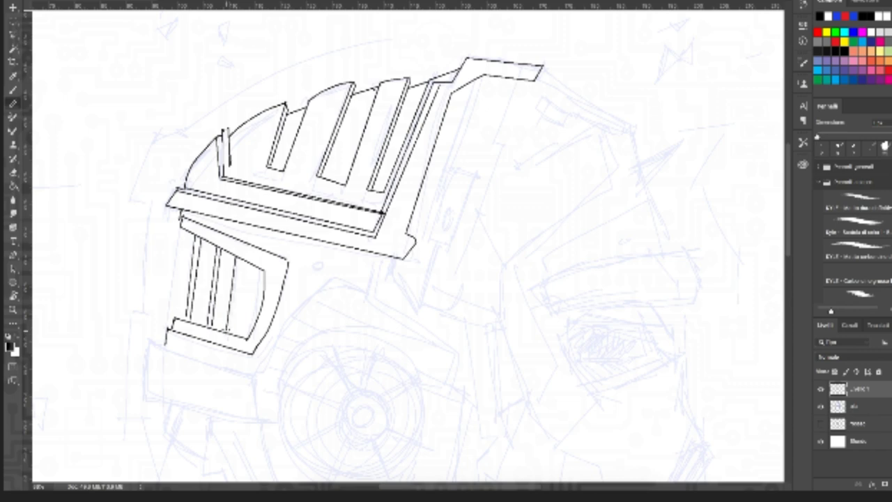
pyautogui.click(239, 257)
pyautogui.keyDown('shift'); pyautogui.click(229, 333); pyautogui.keyUp('shift')
pyautogui.click(251, 265)
pyautogui.keyDown('shift'); pyautogui.click(243, 335); pyautogui.keyUp('shift')
pyautogui.click(255, 268)
pyautogui.keyDown('shift'); pyautogui.click(250, 343); pyautogui.keyUp('shift')
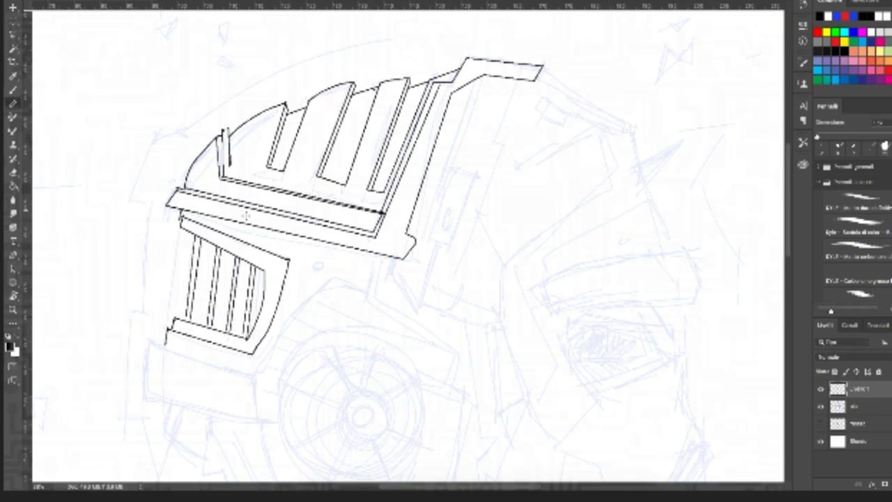
# Step: Ink a second line beneath the slanted base band and close the rear vent's opening with a straight back edge
pyautogui.moveTo(181, 213); pyautogui.dragTo(248, 232)
pyautogui.moveTo(384, 261); pyautogui.dragTo(399, 263)
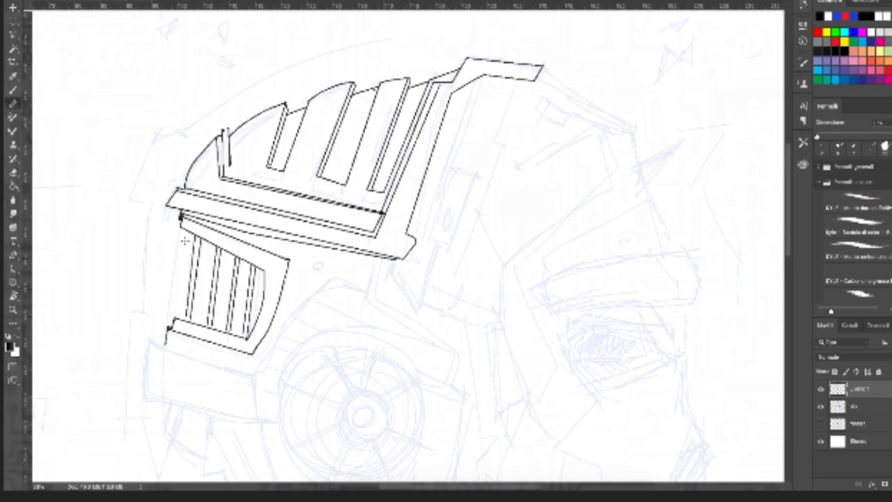
pyautogui.moveTo(180, 319); pyautogui.dragTo(182, 231)
# Step: Ink the side plate's stepped front edge descending from the crown's underside
pyautogui.keyDown('shift'); pyautogui.click(494, 141); pyautogui.keyUp('shift')
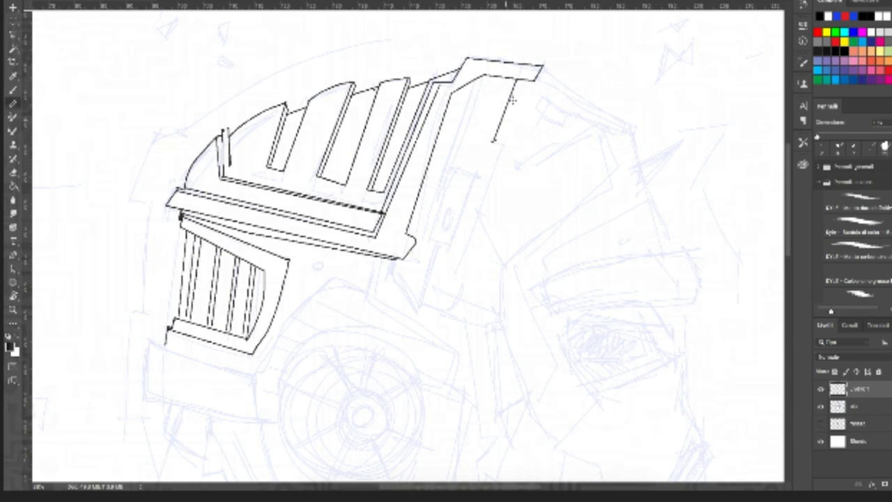
pyautogui.keyDown('shift'); pyautogui.click(502, 144); pyautogui.keyUp('shift')
pyautogui.keyDown('shift'); pyautogui.click(479, 210); pyautogui.keyUp('shift')
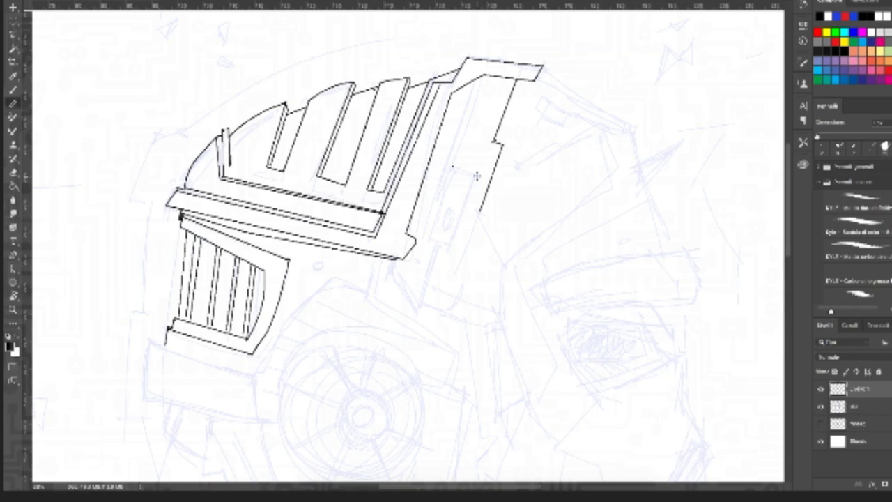
# Step: Ink the small slanted rectangular insert with its notched inner line, plus the long parallel line along the side plate
pyautogui.moveTo(451, 166); pyautogui.dragTo(476, 176)
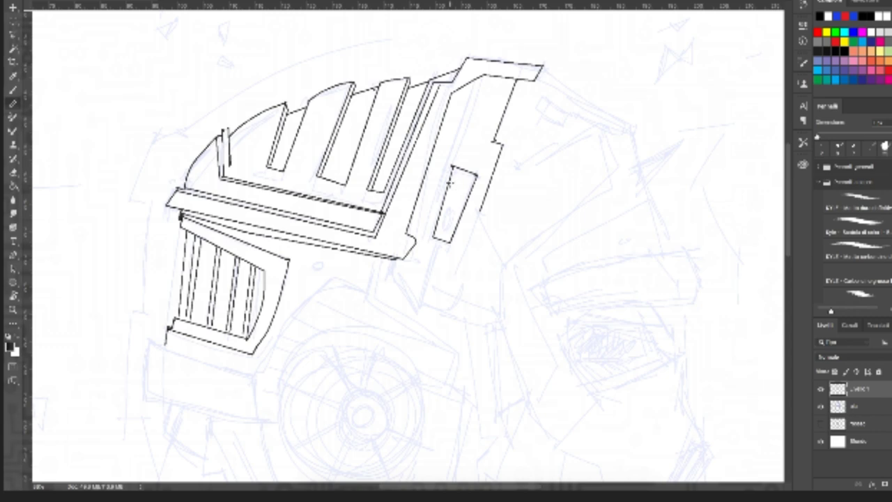
pyautogui.moveTo(459, 186)
pyautogui.mouseDown()
pyautogui.moveTo(482, 185)
pyautogui.moveTo(460, 183)
pyautogui.moveTo(450, 218)
pyautogui.moveTo(476, 206)
pyautogui.moveTo(451, 165)
pyautogui.moveTo(432, 238)
pyautogui.mouseUp()
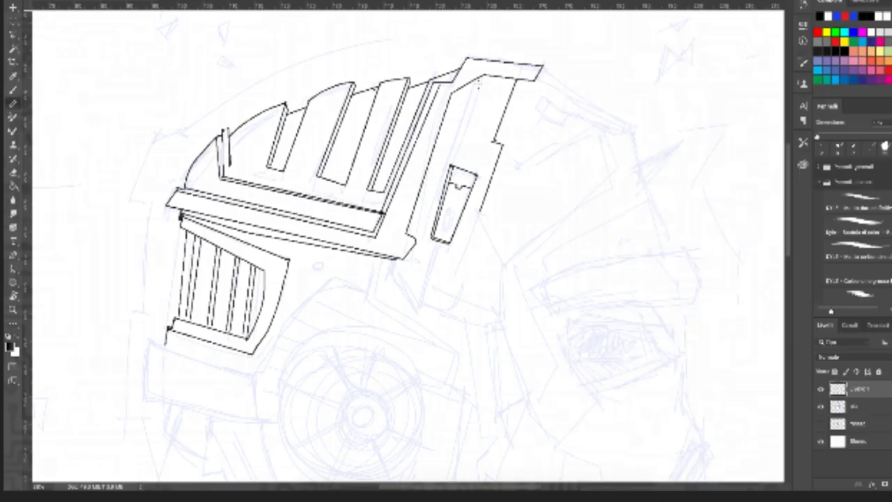
pyautogui.moveTo(475, 80); pyautogui.dragTo(422, 238)
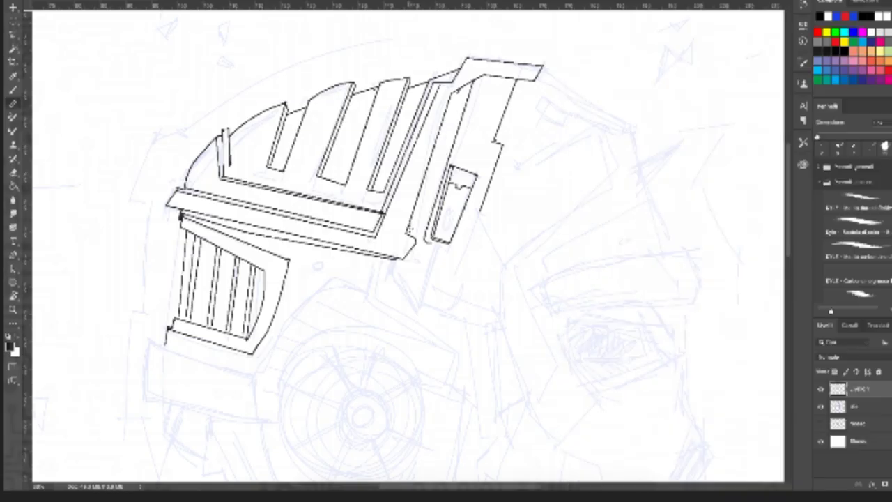
# Step: Close the lower front corner of the slanted base band and ink the arched contour from it over the round ear disc
pyautogui.keyDown('shift'); pyautogui.click(416, 229); pyautogui.keyUp('shift')
pyautogui.moveTo(416, 235)
pyautogui.mouseDown()
pyautogui.moveTo(407, 259)
pyautogui.moveTo(395, 260)
pyautogui.mouseUp()
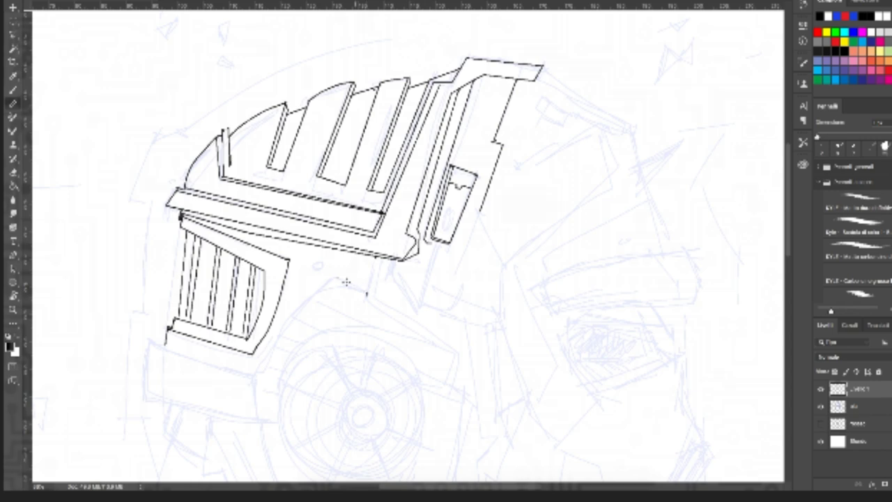
pyautogui.moveTo(376, 255)
pyautogui.mouseDown()
pyautogui.moveTo(368, 292)
pyautogui.moveTo(333, 279)
pyautogui.moveTo(325, 285)
pyautogui.moveTo(265, 372)
pyautogui.mouseUp()
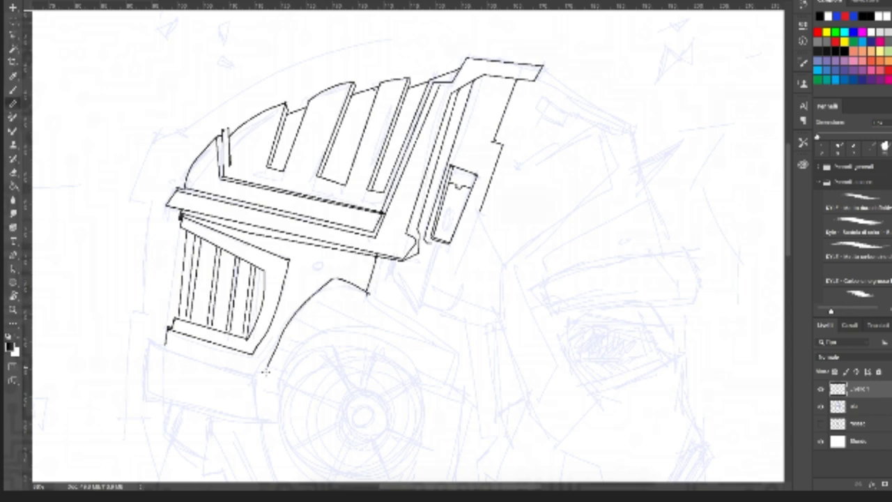
# Step: Ink the four-sided block beneath the rear vent and thicken the arched contour above the ear disc
pyautogui.moveTo(154, 340)
pyautogui.mouseDown()
pyautogui.moveTo(256, 373)
pyautogui.moveTo(257, 421)
pyautogui.mouseUp()
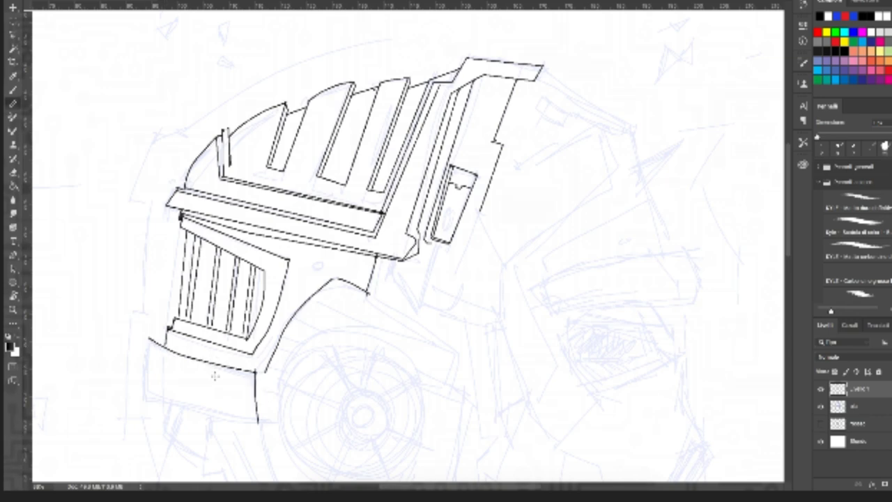
pyautogui.moveTo(150, 339); pyautogui.dragTo(152, 400)
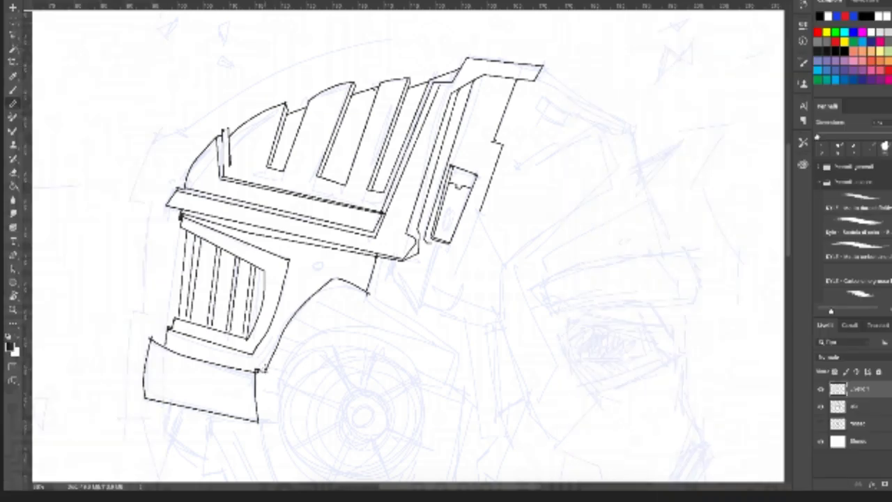
pyautogui.moveTo(259, 370)
pyautogui.mouseDown()
pyautogui.moveTo(310, 293)
pyautogui.moveTo(340, 277)
pyautogui.moveTo(363, 292)
pyautogui.mouseUp()
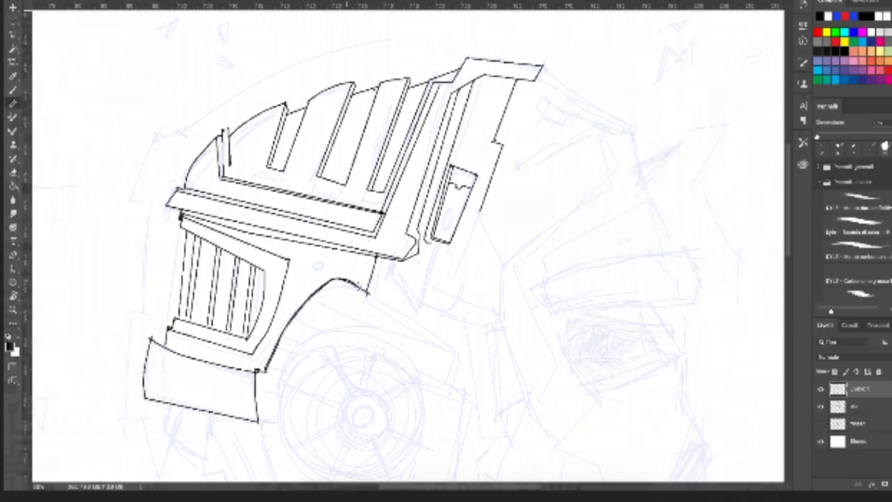
pyautogui.moveTo(376, 255); pyautogui.dragTo(367, 294)
pyautogui.moveTo(377, 256); pyautogui.dragTo(368, 295)
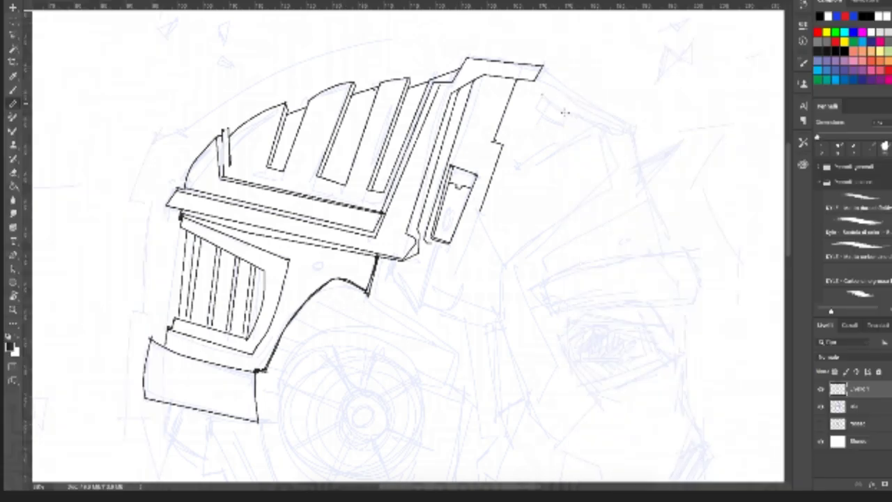
# Step: Ink the small slanted rectangular insert on the forehead with a doubled lower edge
pyautogui.moveTo(542, 94)
pyautogui.mouseDown()
pyautogui.moveTo(569, 114)
pyautogui.moveTo(564, 123)
pyautogui.mouseUp()
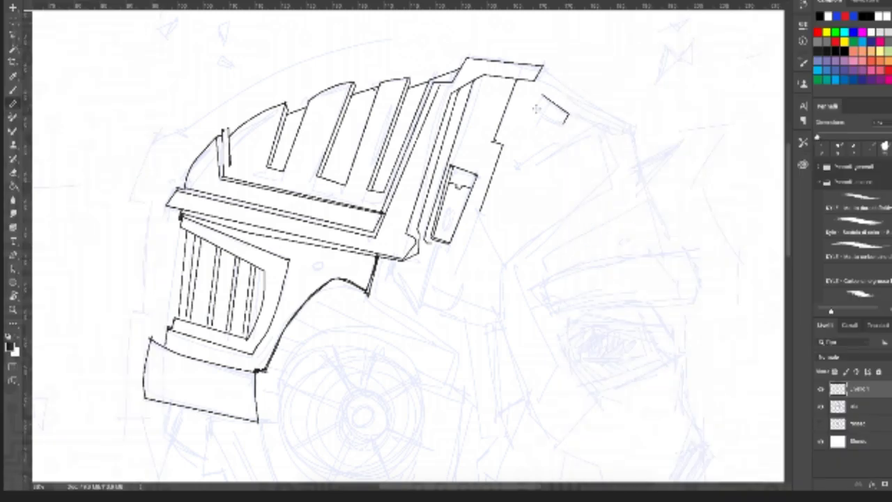
pyautogui.keyDown('shift'); pyautogui.click(535, 109); pyautogui.keyUp('shift')
pyautogui.keyDown('shift'); pyautogui.click(542, 95); pyautogui.keyUp('shift')
pyautogui.moveTo(541, 95)
pyautogui.mouseDown()
pyautogui.moveTo(534, 113)
pyautogui.moveTo(562, 123)
pyautogui.mouseUp()
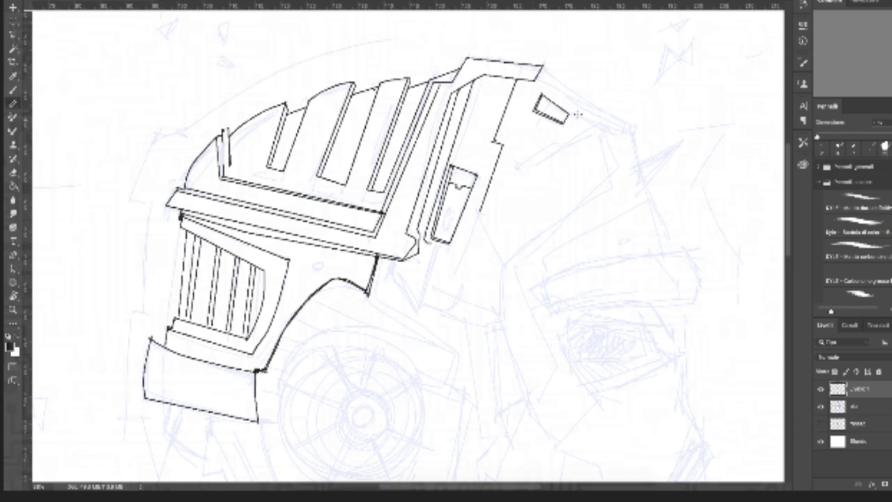
# Step: Ink the forehead profile as a double line from the crown's front tip down to the brow
pyautogui.click(546, 72)
pyautogui.keyDown('shift'); pyautogui.click(634, 128); pyautogui.keyUp('shift')
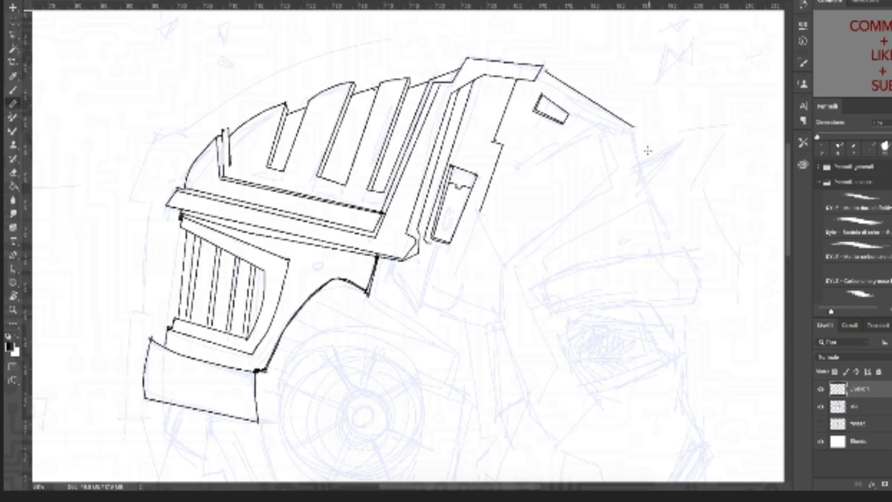
pyautogui.keyDown('shift'); pyautogui.click(651, 198); pyautogui.keyUp('shift')
pyautogui.keyDown('shift'); pyautogui.click(664, 250); pyautogui.keyUp('shift')
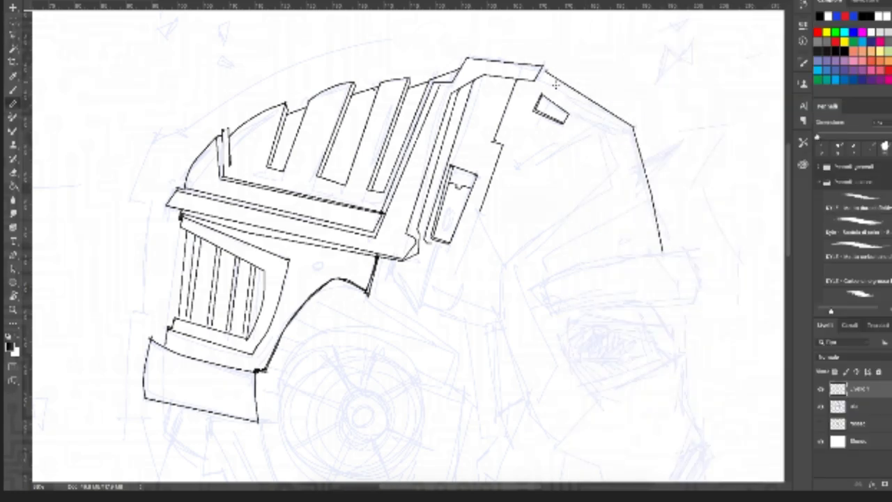
pyautogui.keyDown('shift'); pyautogui.click(546, 72); pyautogui.keyUp('shift')
pyautogui.hotkey('ctrl', 'z')
pyautogui.keyDown('shift'); pyautogui.click(631, 127); pyautogui.keyUp('shift')
pyautogui.keyDown('shift'); pyautogui.click(663, 249); pyautogui.keyUp('shift')
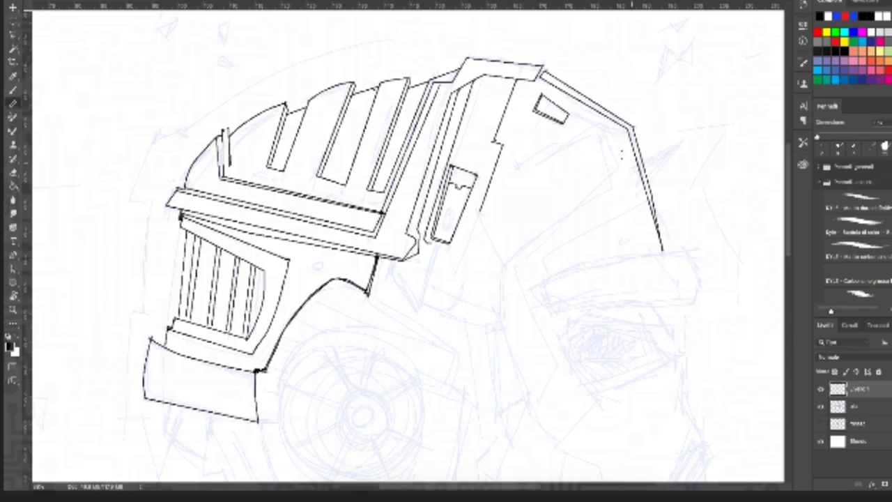
# Step: Ink the angular temple panel with its stepped upper edge, pointed front corner and lower edges running back to the side plate
pyautogui.click(514, 169)
pyautogui.keyDown('shift'); pyautogui.click(556, 144); pyautogui.keyUp('shift')
pyautogui.keyDown('shift'); pyautogui.click(561, 150); pyautogui.keyUp('shift')
pyautogui.keyDown('shift'); pyautogui.click(598, 126); pyautogui.keyUp('shift')
pyautogui.keyDown('shift'); pyautogui.click(617, 166); pyautogui.keyUp('shift')
pyautogui.keyDown('shift'); pyautogui.click(505, 263); pyautogui.keyUp('shift')
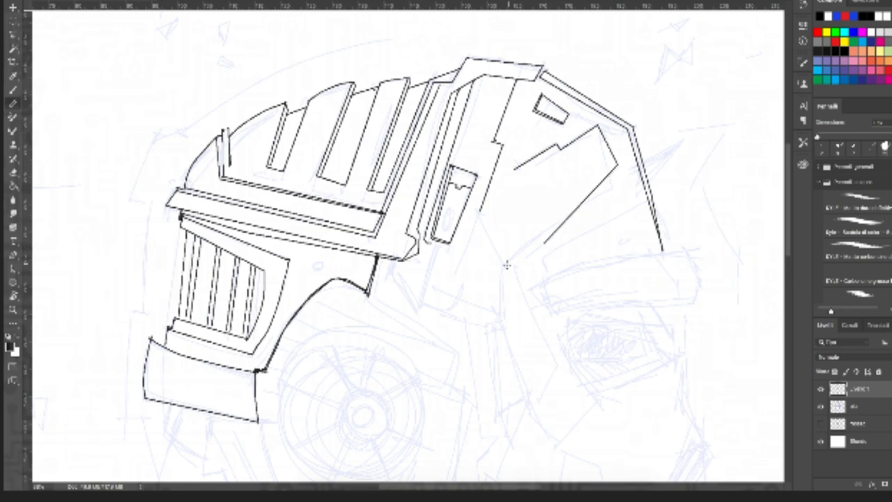
pyautogui.keyDown('shift'); pyautogui.click(479, 210); pyautogui.keyUp('shift')
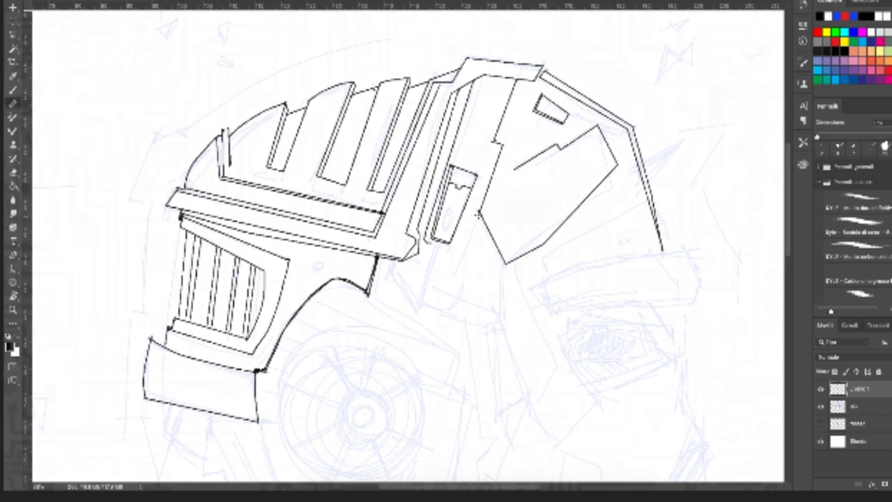
# Step: Extend the side plate's front edge downward and ink the double-lined pointed bracket hanging below the plate
pyautogui.keyDown('shift'); pyautogui.click(455, 275); pyautogui.keyUp('shift')
pyautogui.keyDown('shift'); pyautogui.click(415, 302); pyautogui.keyUp('shift')
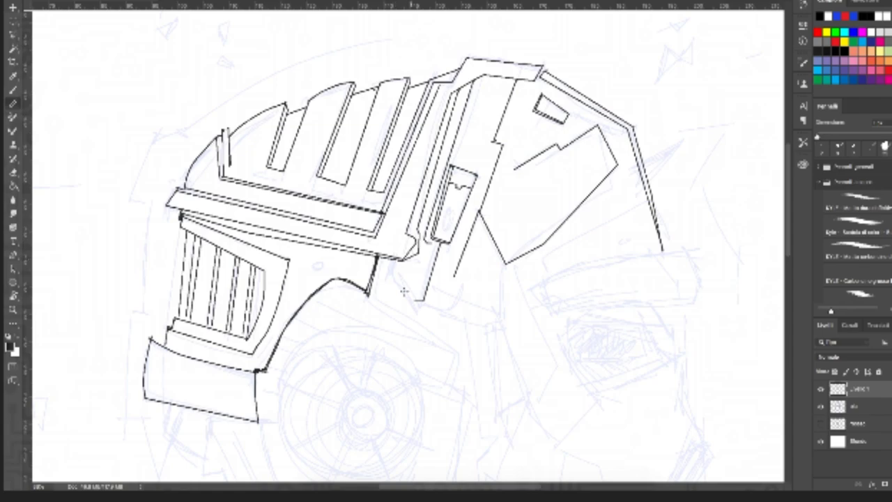
pyautogui.keyDown('shift'); pyautogui.click(390, 266); pyautogui.keyUp('shift')
pyautogui.keyDown('shift'); pyautogui.click(401, 258); pyautogui.keyUp('shift')
pyautogui.click(394, 259)
pyautogui.keyDown('shift'); pyautogui.click(395, 272); pyautogui.keyUp('shift')
pyautogui.keyDown('shift'); pyautogui.click(416, 295); pyautogui.keyUp('shift')
pyautogui.keyDown('shift'); pyautogui.click(423, 296); pyautogui.keyUp('shift')
pyautogui.keyDown('shift'); pyautogui.click(439, 239); pyautogui.keyUp('shift')
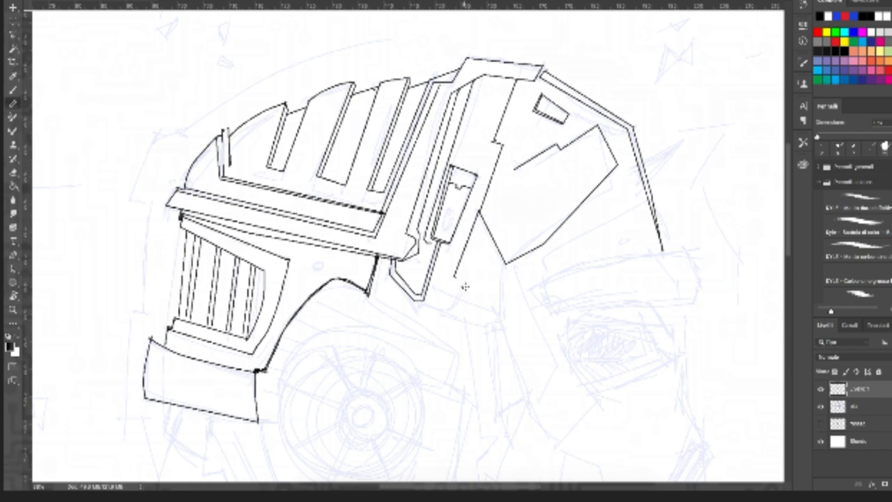
# Step: Close the notched strut below the temple panel, add an inner line to the forehead insert and reinforce the forehead profile
pyautogui.moveTo(460, 298); pyautogui.dragTo(490, 315)
pyautogui.moveTo(506, 263); pyautogui.dragTo(491, 316)
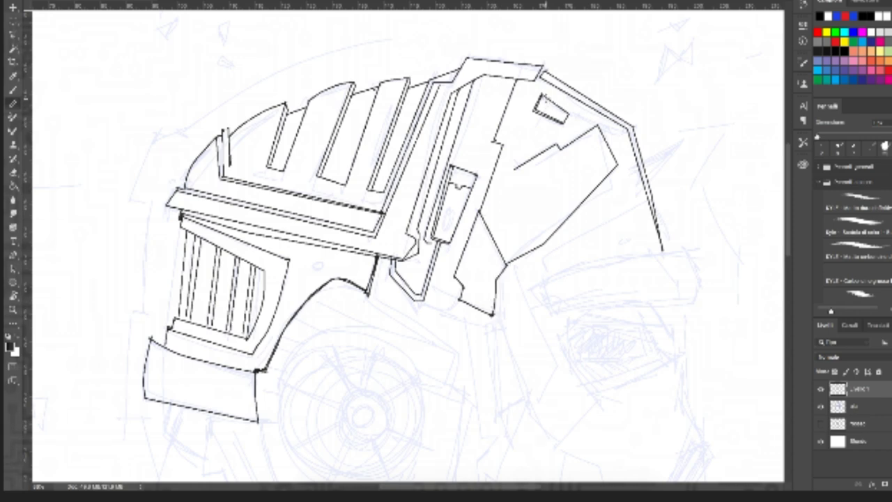
pyautogui.moveTo(543, 98); pyautogui.dragTo(547, 114)
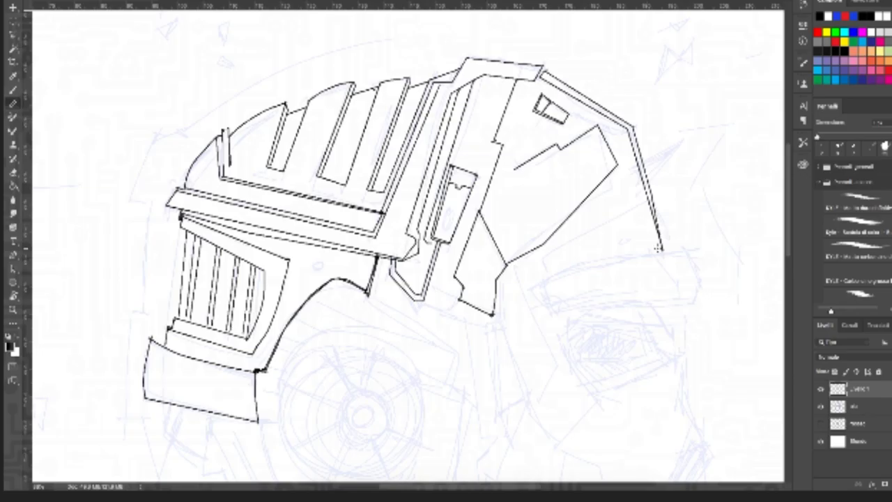
pyautogui.moveTo(656, 242); pyautogui.dragTo(635, 123)
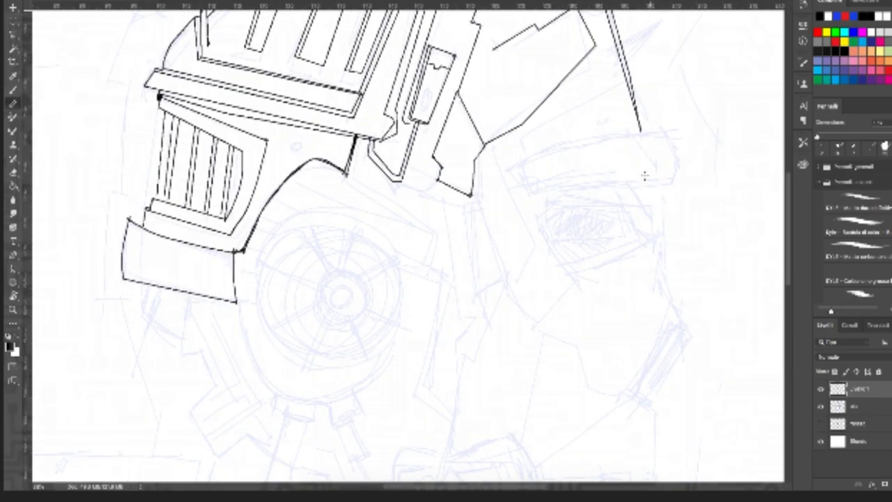
# Step: Ink the jagged outer line running from the arch down in front of the ear disc towards the jaw joint
pyautogui.moveTo(571, 226); pyautogui.dragTo(601, 188)
pyautogui.moveTo(543, 235); pyautogui.dragTo(574, 189)
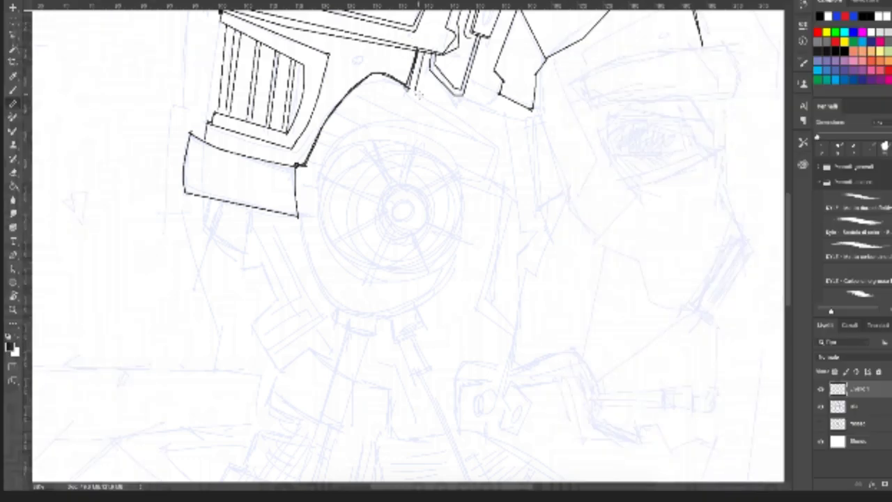
pyautogui.keyDown('shift'); pyautogui.click(499, 148); pyautogui.keyUp('shift')
pyautogui.keyDown('shift'); pyautogui.click(492, 180); pyautogui.keyUp('shift')
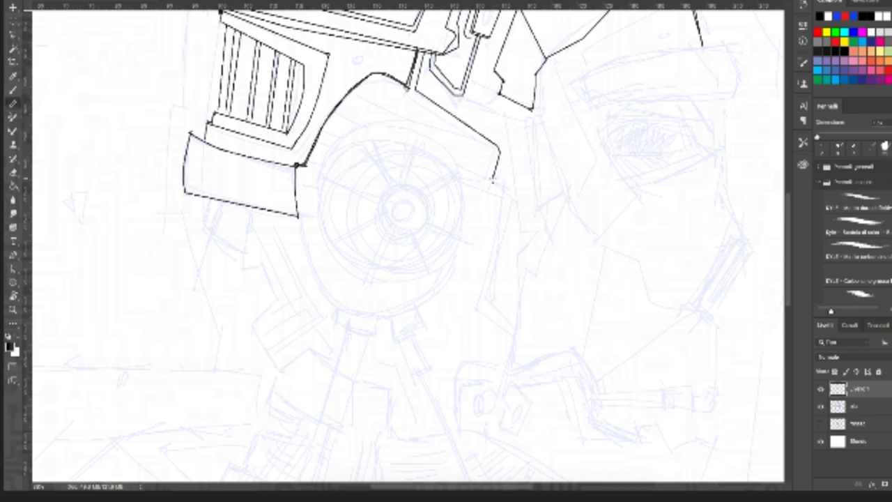
pyautogui.keyDown('shift'); pyautogui.click(509, 207); pyautogui.keyUp('shift')
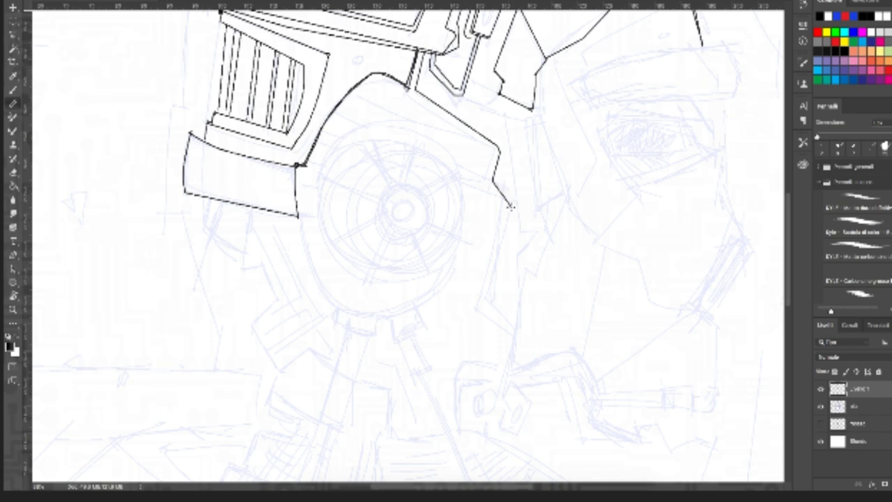
pyautogui.keyDown('shift'); pyautogui.click(488, 291); pyautogui.keyUp('shift')
pyautogui.keyDown('shift'); pyautogui.click(514, 328); pyautogui.keyUp('shift')
pyautogui.keyDown('shift'); pyautogui.click(514, 380); pyautogui.keyUp('shift')
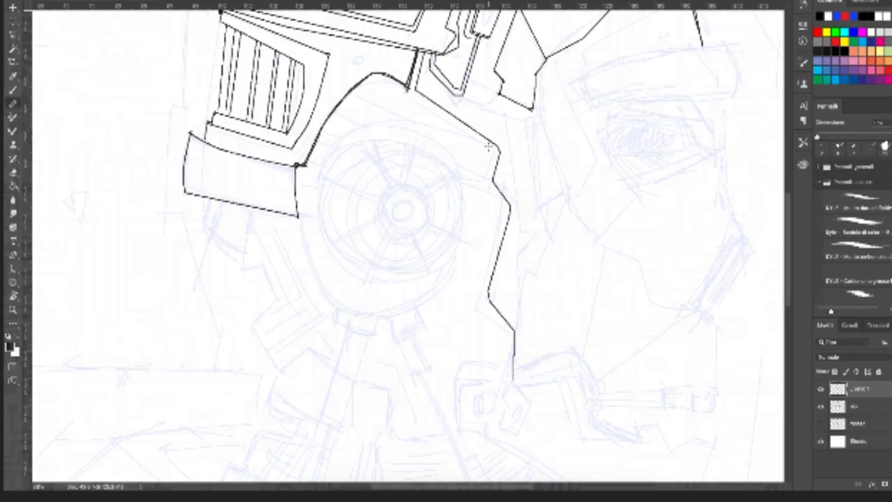
# Step: Ink a parallel inner line along the full length of the jagged line in front of the ear disc
pyautogui.keyDown('shift'); pyautogui.click(490, 148); pyautogui.keyUp('shift')
pyautogui.keyDown('shift'); pyautogui.click(487, 178); pyautogui.keyUp('shift')
pyautogui.keyDown('shift'); pyautogui.click(502, 207); pyautogui.keyUp('shift')
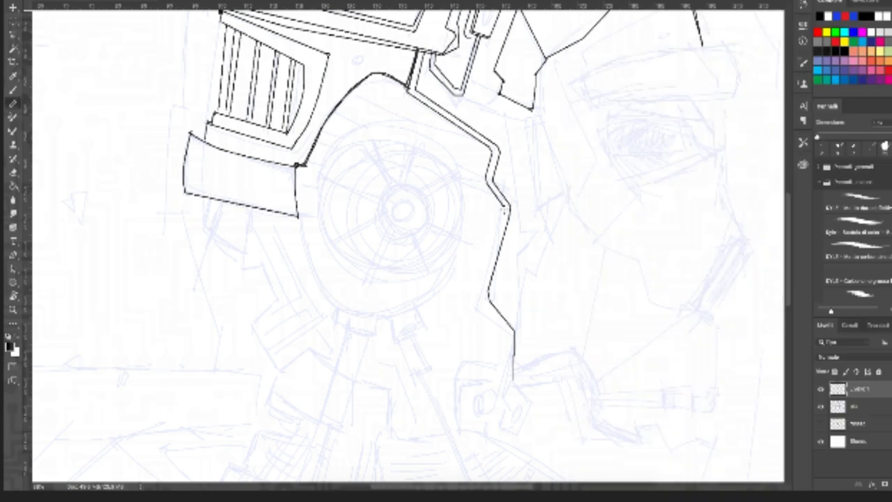
pyautogui.keyDown('shift'); pyautogui.click(480, 294); pyautogui.keyUp('shift')
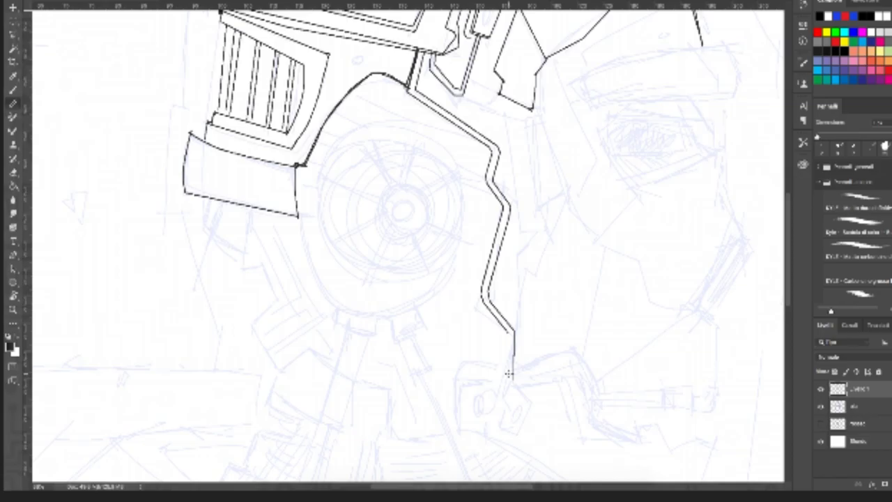
pyautogui.keyDown('shift'); pyautogui.click(510, 376); pyautogui.keyUp('shift')
# Step: Ink the small faceted tip at the lower end of the double jagged line, with doubled edges
pyautogui.keyDown('shift'); pyautogui.click(531, 404); pyautogui.keyUp('shift')
pyautogui.keyDown('shift'); pyautogui.click(516, 428); pyautogui.keyUp('shift')
pyautogui.moveTo(504, 427); pyautogui.dragTo(500, 428)
pyautogui.hotkey('ctrl', 'z')
pyautogui.moveTo(500, 428)
pyautogui.mouseDown()
pyautogui.moveTo(508, 376)
pyautogui.moveTo(506, 393)
pyautogui.mouseUp()
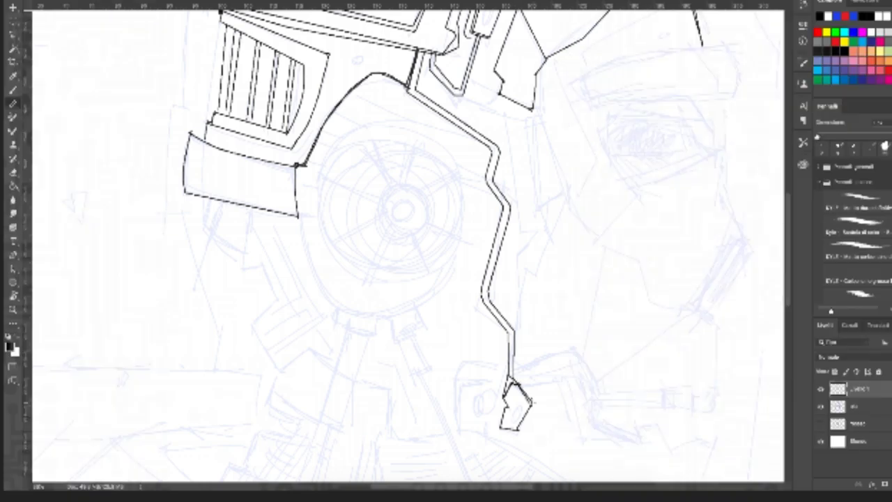
pyautogui.moveTo(522, 387); pyautogui.dragTo(532, 404)
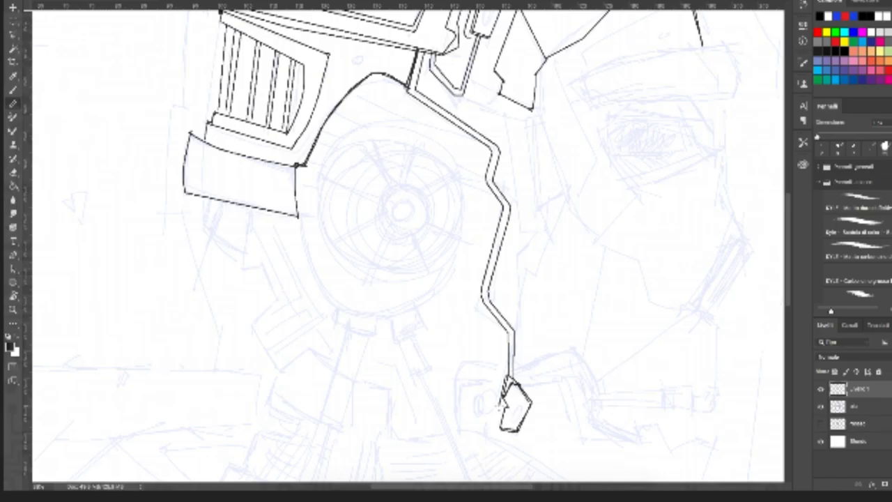
pyautogui.moveTo(496, 422); pyautogui.dragTo(503, 406)
# Step: Ink the slanted tab beneath the rear block and the stepped zigzag edge descending behind the ear disc
pyautogui.moveTo(208, 200)
pyautogui.mouseDown()
pyautogui.moveTo(205, 222)
pyautogui.moveTo(243, 252)
pyautogui.mouseUp()
pyautogui.moveTo(252, 213)
pyautogui.mouseDown()
pyautogui.moveTo(244, 268)
pyautogui.moveTo(267, 271)
pyautogui.moveTo(261, 265)
pyautogui.moveTo(280, 298)
pyautogui.moveTo(259, 329)
pyautogui.mouseUp()
pyautogui.keyDown('shift'); pyautogui.click(282, 366); pyautogui.keyUp('shift')
pyautogui.keyDown('shift'); pyautogui.click(312, 350); pyautogui.keyUp('shift')
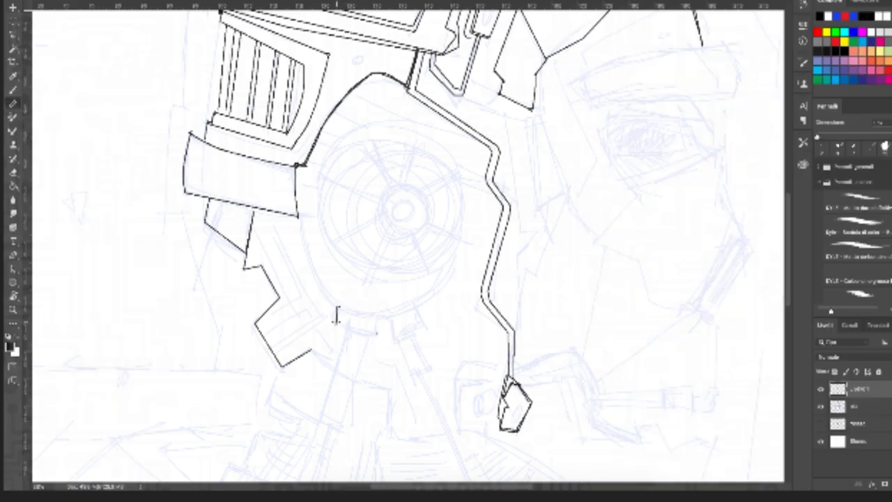
# Step: Ink the rear neck piston below the ear disc as a slanted rectangular cap with a long narrow rod
pyautogui.keyDown('shift'); pyautogui.click(376, 331); pyautogui.keyUp('shift')
pyautogui.keyDown('shift'); pyautogui.click(376, 320); pyautogui.keyUp('shift')
pyautogui.keyDown('shift'); pyautogui.click(338, 306); pyautogui.keyUp('shift')
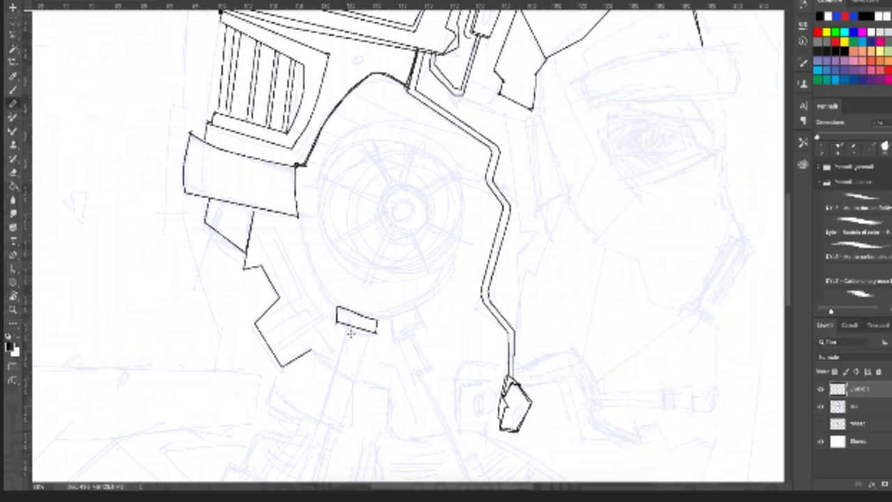
pyautogui.keyDown('shift'); pyautogui.click(323, 413); pyautogui.keyUp('shift')
pyautogui.keyDown('shift'); pyautogui.click(343, 423); pyautogui.keyUp('shift')
pyautogui.keyDown('shift'); pyautogui.click(376, 332); pyautogui.keyUp('shift')
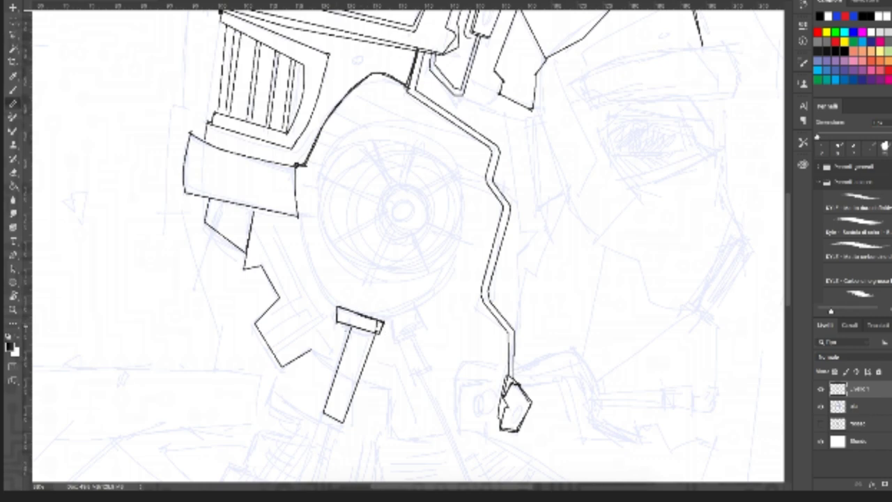
# Step: Double the underside of the piston's cap and ink a narrow inset frame inside its rod
pyautogui.moveTo(341, 325); pyautogui.dragTo(373, 334)
pyautogui.keyDown('shift'); pyautogui.click(331, 402); pyautogui.keyUp('shift')
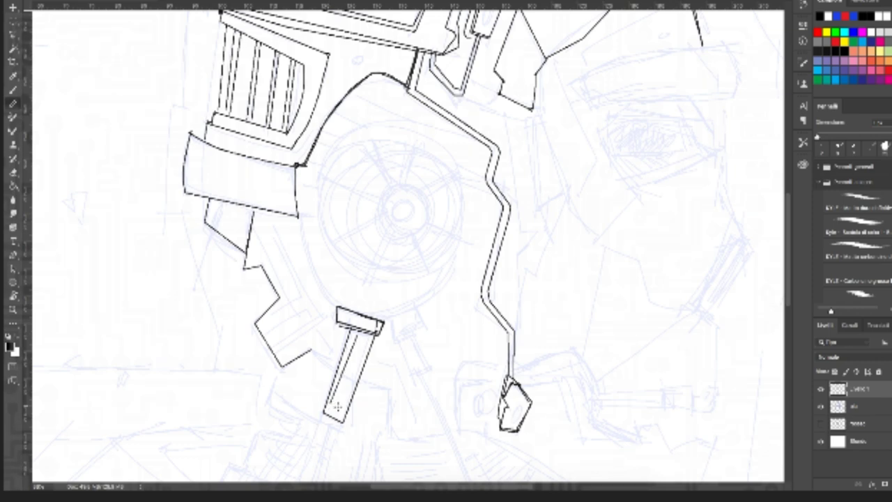
pyautogui.keyDown('shift'); pyautogui.click(339, 408); pyautogui.keyUp('shift')
pyautogui.keyDown('shift'); pyautogui.click(370, 340); pyautogui.keyUp('shift')
pyautogui.keyDown('shift'); pyautogui.click(357, 336); pyautogui.keyUp('shift')
pyautogui.keyDown('shift'); pyautogui.click(344, 419); pyautogui.keyUp('shift')
pyautogui.keyDown('shift'); pyautogui.click(326, 408); pyautogui.keyUp('shift')
pyautogui.hotkey('ctrl', 'z')
pyautogui.keyDown('shift'); pyautogui.click(344, 417); pyautogui.keyUp('shift')
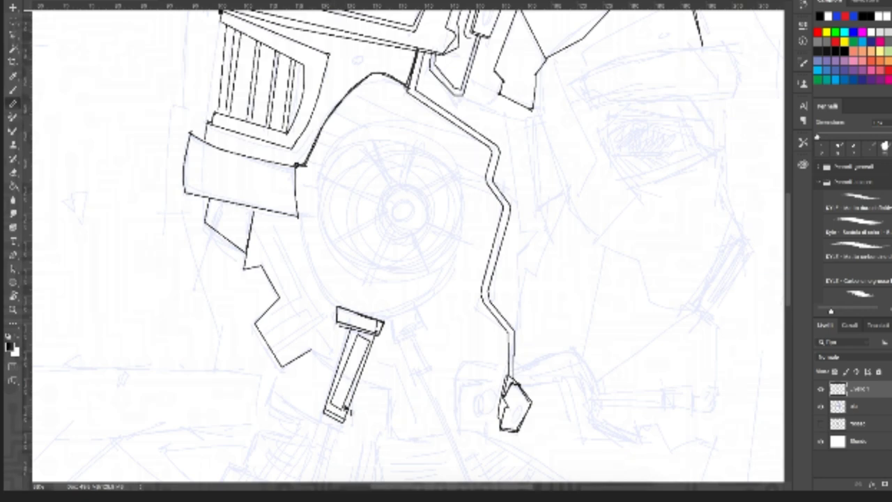
# Step: Ink a band across the rod's lower end, fine lines inside its inset and a second line along its rear edge
pyautogui.moveTo(323, 403); pyautogui.dragTo(335, 411)
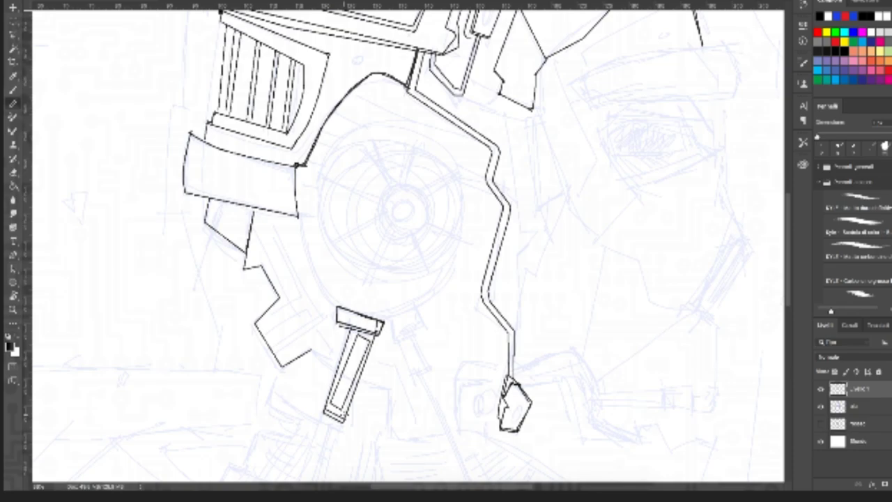
pyautogui.moveTo(328, 406); pyautogui.dragTo(355, 397)
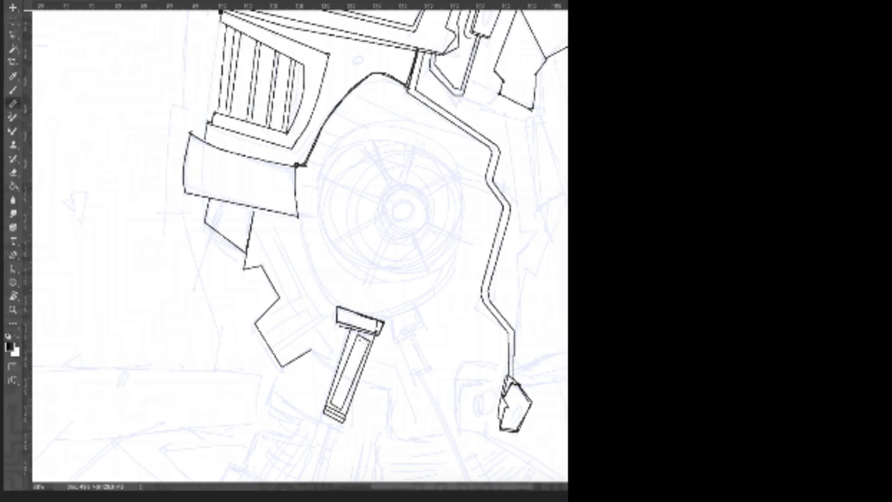
pyautogui.moveTo(364, 341); pyautogui.dragTo(352, 376)
pyautogui.moveTo(362, 337); pyautogui.dragTo(348, 414)
pyautogui.moveTo(362, 339); pyautogui.dragTo(340, 392)
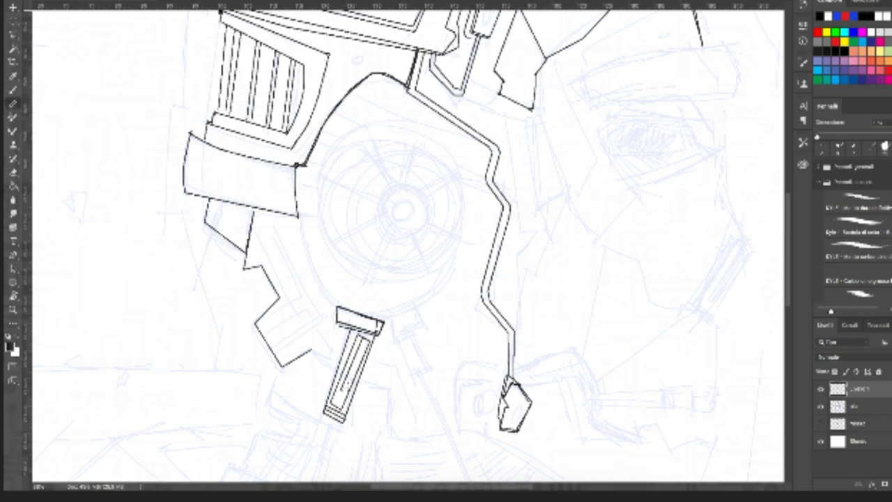
pyautogui.moveTo(365, 337); pyautogui.dragTo(344, 392)
pyautogui.moveTo(322, 411); pyautogui.dragTo(348, 329)
pyautogui.scroll(-1, 374, 295)
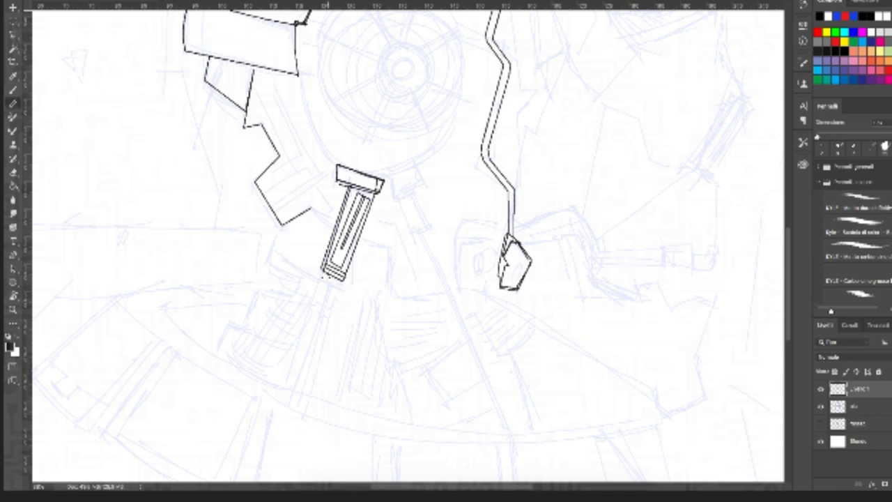
# Step: Ink a small collar and a thin double-line shaft below the rear piston's rod, and extend the cap's rear corner towards the ear disc
pyautogui.moveTo(324, 277); pyautogui.dragTo(337, 283)
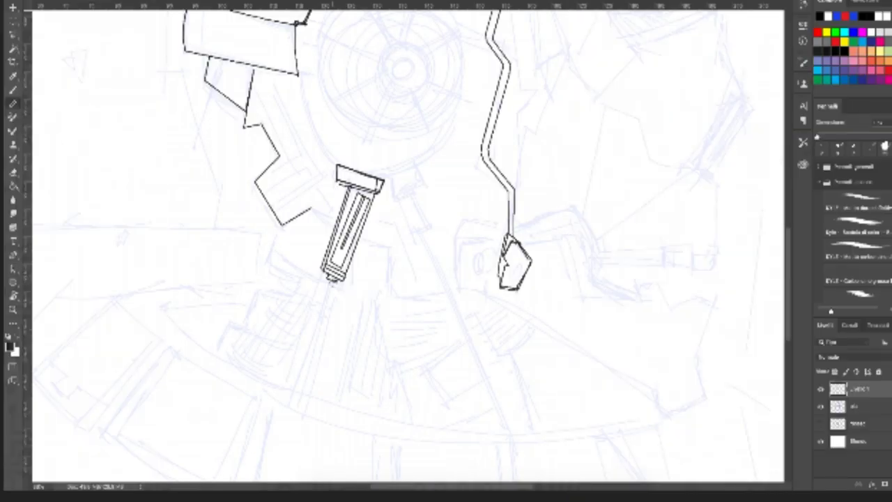
pyautogui.moveTo(331, 282); pyautogui.dragTo(285, 401)
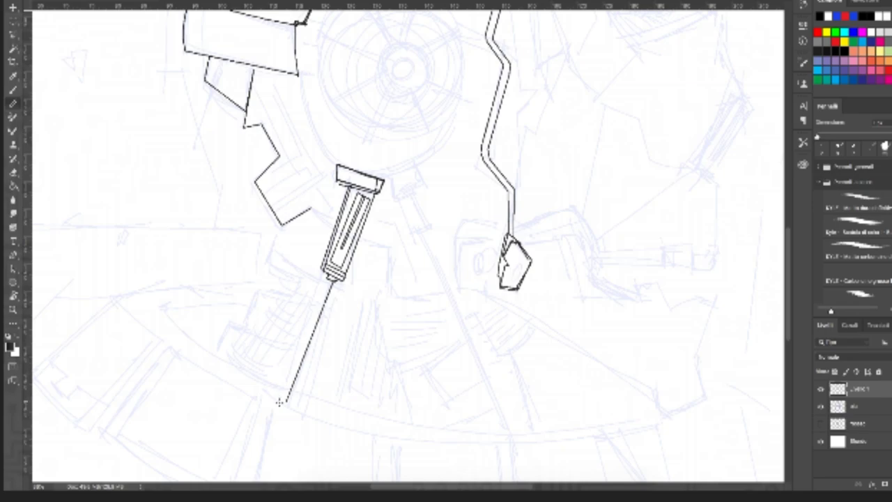
pyautogui.moveTo(329, 281); pyautogui.dragTo(287, 401)
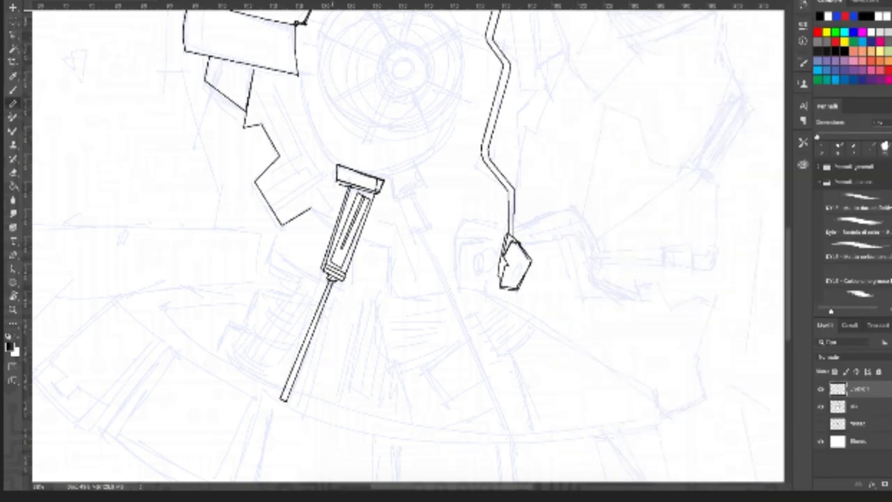
pyautogui.moveTo(328, 276); pyautogui.dragTo(335, 280)
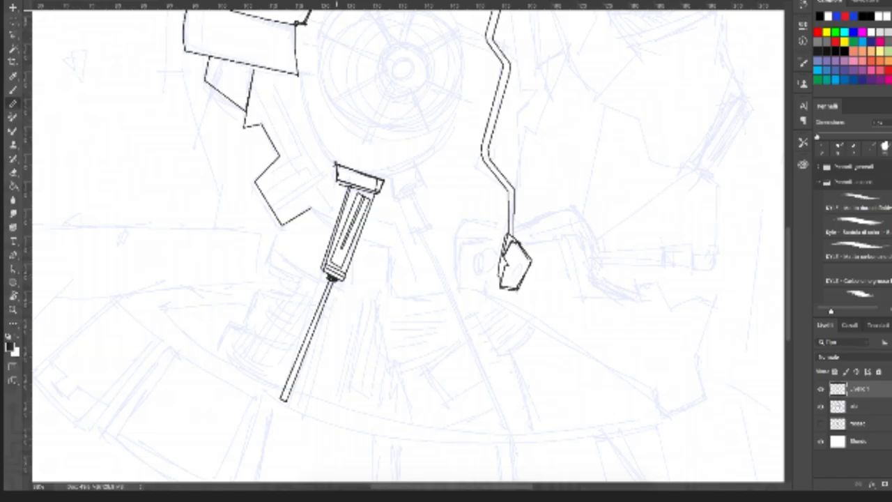
pyautogui.moveTo(331, 155); pyautogui.dragTo(338, 180)
pyautogui.hotkey('ctrl', 'z')
pyautogui.press('Tab')
pyautogui.press('Tab')
# Step: Ink the front neck piston below the ear disc as a small four-sided cap with a short slanted rod
pyautogui.keyDown('shift'); pyautogui.click(400, 195); pyautogui.keyUp('shift')
pyautogui.keyDown('shift'); pyautogui.click(423, 187); pyautogui.keyUp('shift')
pyautogui.keyDown('shift'); pyautogui.click(417, 165); pyautogui.keyUp('shift')
pyautogui.keyDown('shift'); pyautogui.click(395, 172); pyautogui.keyUp('shift')
pyautogui.moveTo(398, 180); pyautogui.dragTo(401, 194)
pyautogui.moveTo(403, 194); pyautogui.dragTo(422, 229)
pyautogui.moveTo(416, 187); pyautogui.dragTo(432, 227)
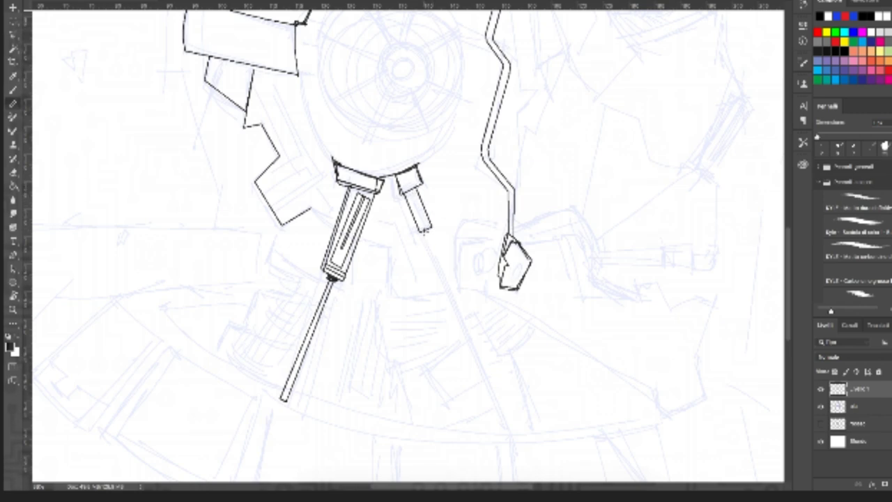
# Step: Ink the front piston's long double-line shaft and its cap's side edge, plus an angled line between the two pistons
pyautogui.keyDown('shift'); pyautogui.click(511, 433); pyautogui.keyUp('shift')
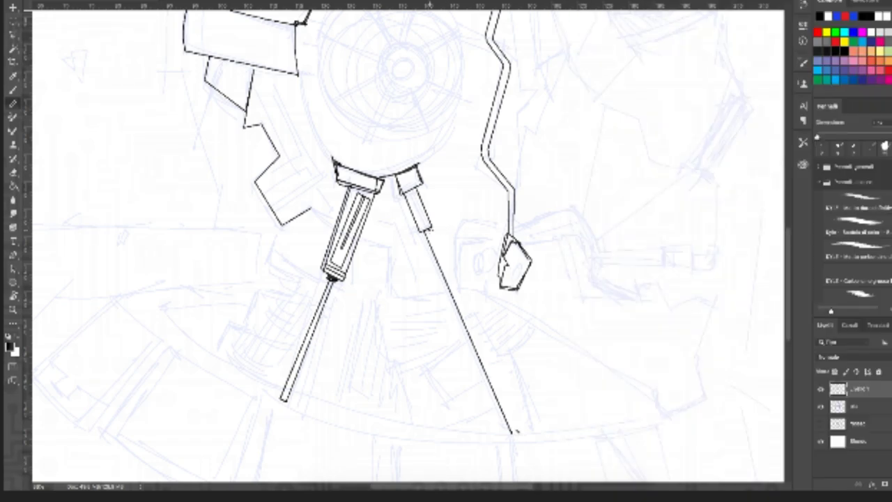
pyautogui.keyDown('shift'); pyautogui.click(515, 431); pyautogui.keyUp('shift')
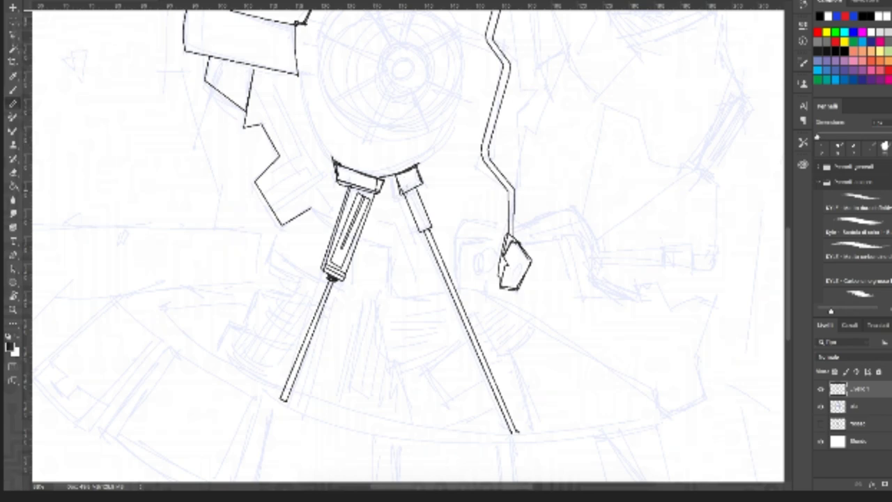
pyautogui.moveTo(391, 175); pyautogui.dragTo(401, 198)
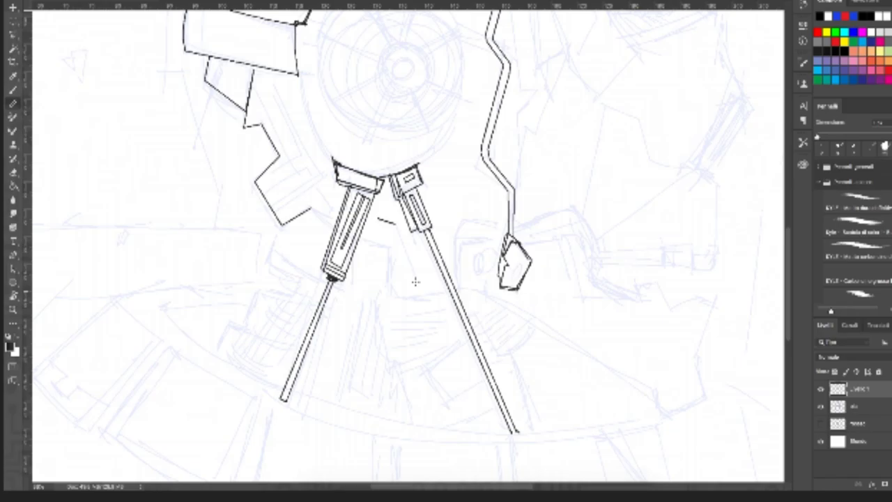
pyautogui.moveTo(394, 224); pyautogui.dragTo(416, 280)
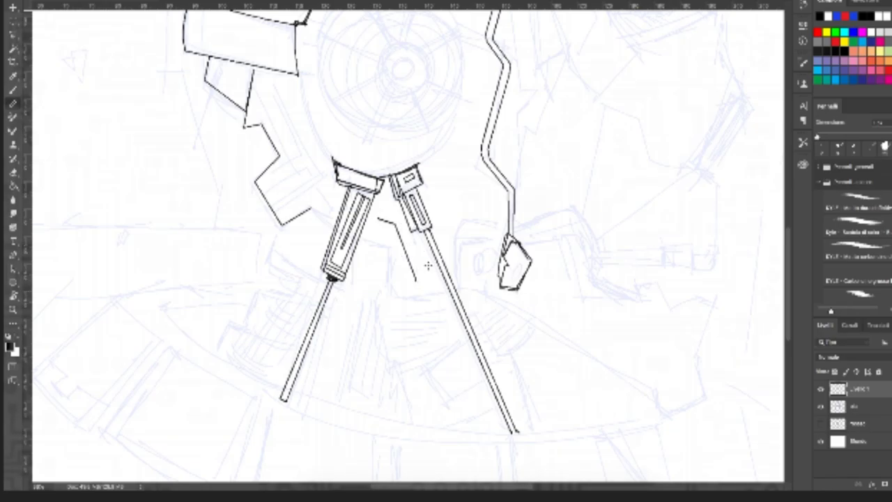
# Step: Examine the inked skull and the uninked face, ear disc and jaw sketch across the canvas
pyautogui.moveTo(606, 227); pyautogui.dragTo(528, 335)
pyautogui.scroll(3, 497, 239)
pyautogui.hscroll(2, 493, 207)
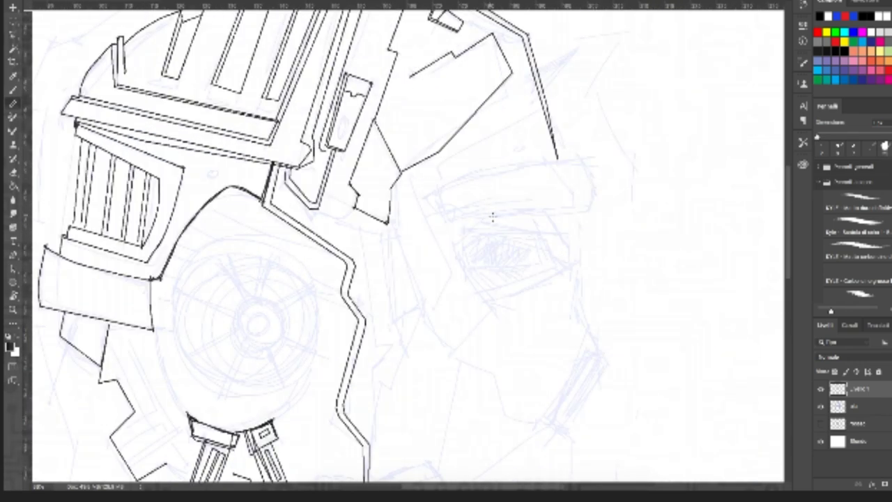
pyautogui.scroll(-3, 488, 209)
pyautogui.hscroll(3, 487, 209)
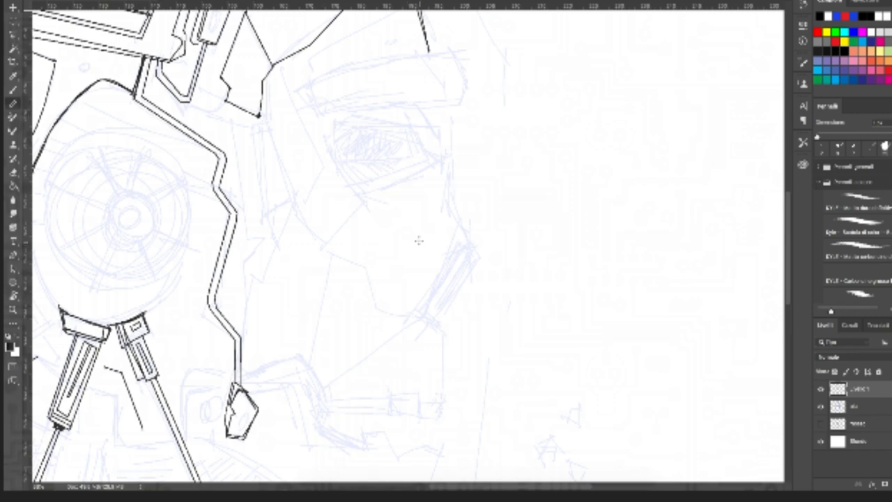
pyautogui.hscroll(3, 418, 239)
pyautogui.scroll(4, 415, 200)
pyautogui.hscroll(-3, 415, 200)
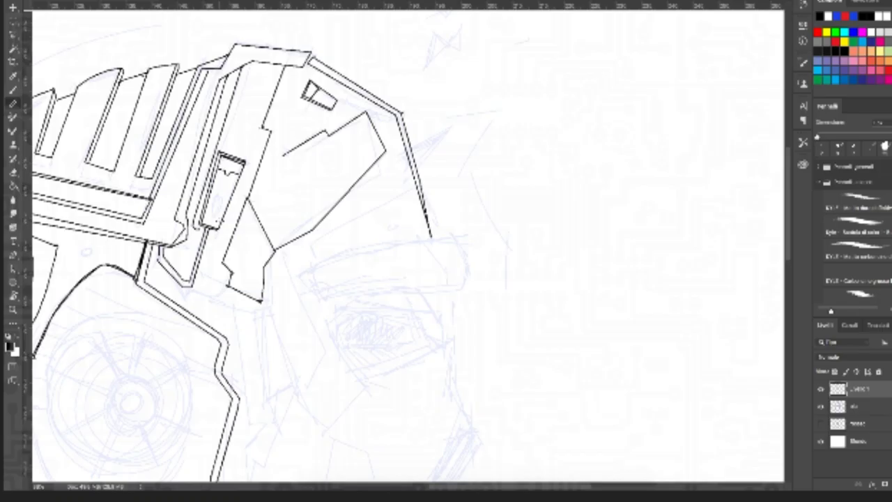
pyautogui.scroll(-7, 108, 269)
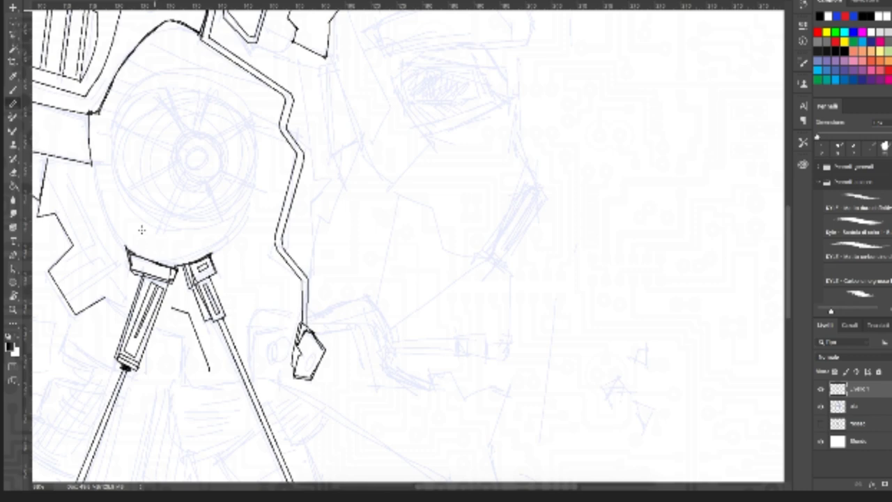
pyautogui.scroll(-3, 141, 230)
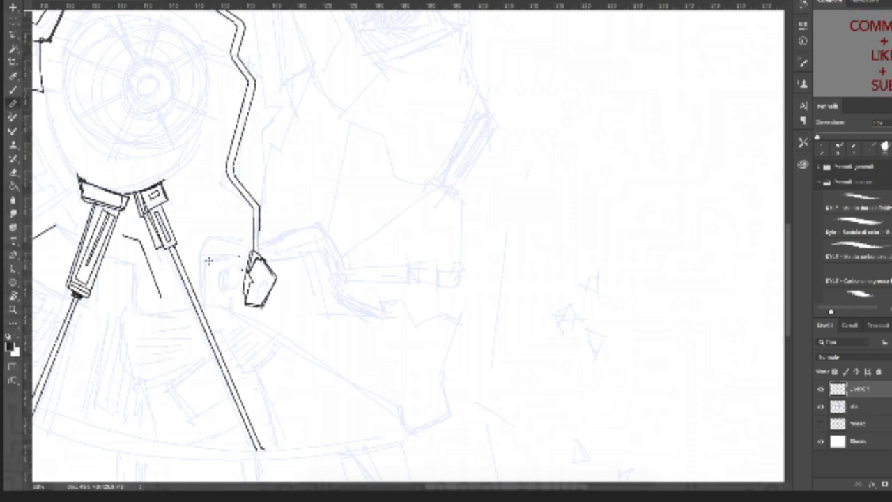
# Step: Ink the rear outline of the jaw hinge and the lower jaw's underside sloping down to the chin
pyautogui.moveTo(208, 260)
pyautogui.mouseDown()
pyautogui.moveTo(244, 270)
pyautogui.moveTo(207, 262)
pyautogui.moveTo(216, 310)
pyautogui.mouseUp()
pyautogui.hotkey('ctrl', 'z')
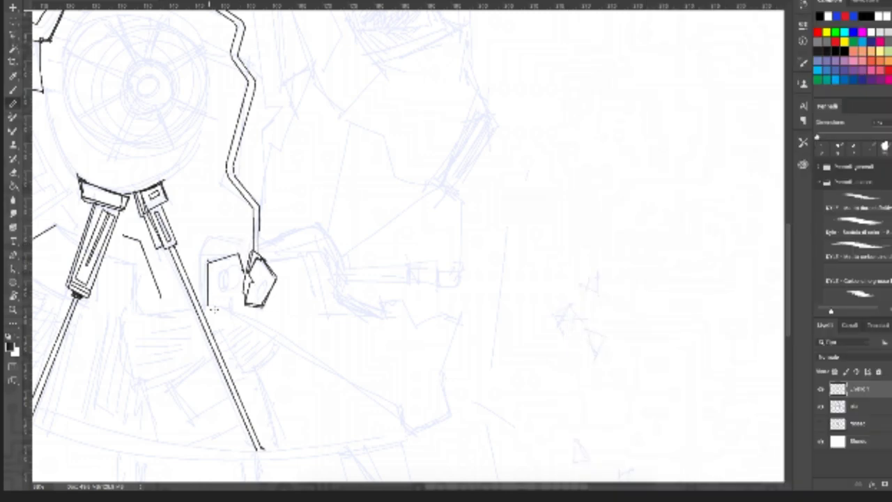
pyautogui.moveTo(209, 308); pyautogui.dragTo(232, 308)
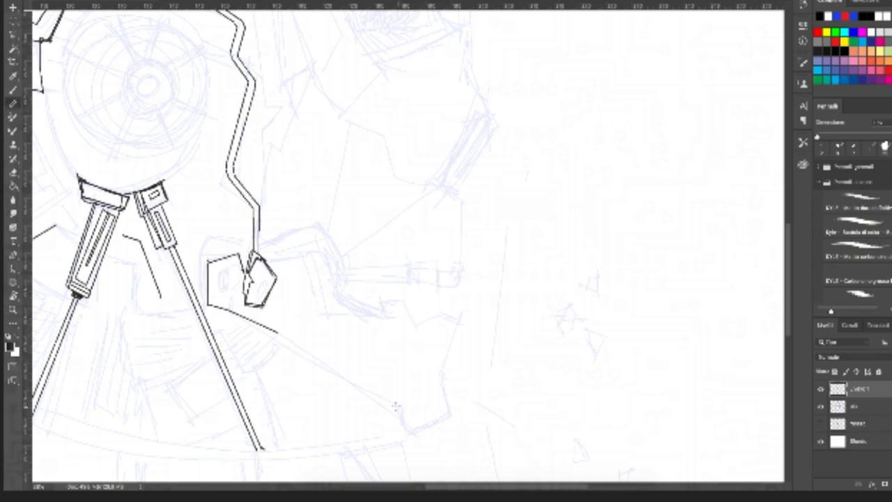
pyautogui.keyDown('shift'); pyautogui.click(397, 402); pyautogui.keyUp('shift')
pyautogui.keyDown('shift'); pyautogui.click(408, 432); pyautogui.keyUp('shift')
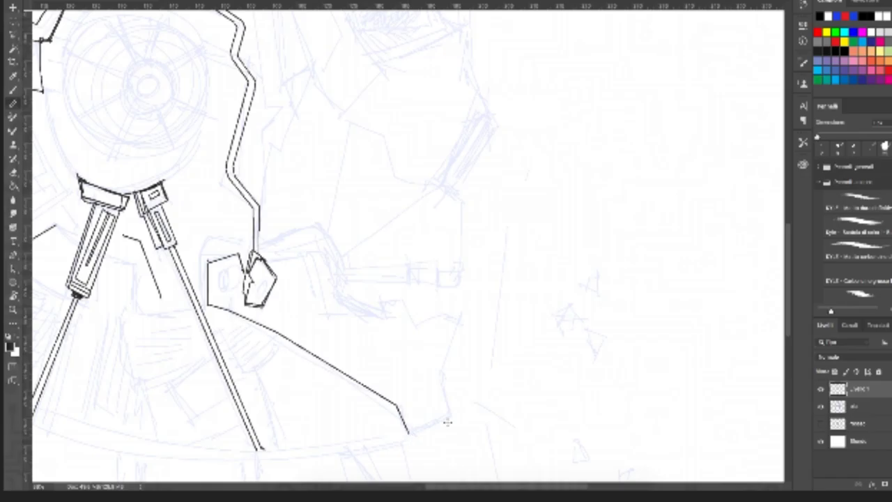
# Step: Ink the angular chin outline from its lowest corner up to the front tip of the lower jaw
pyautogui.keyDown('shift'); pyautogui.click(450, 416); pyautogui.keyUp('shift')
pyautogui.keyDown('shift'); pyautogui.click(437, 376); pyautogui.keyUp('shift')
pyautogui.keyDown('shift'); pyautogui.click(458, 322); pyautogui.keyUp('shift')
pyautogui.keyDown('shift'); pyautogui.click(447, 316); pyautogui.keyUp('shift')
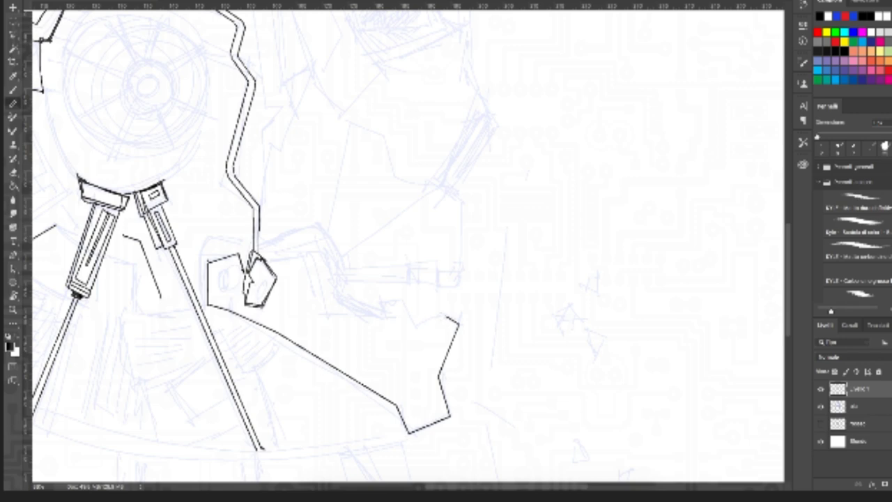
# Step: Ink the lower jaw's notched upper edge from the front tip back to the small faceted hinge plate
pyautogui.keyDown('shift'); pyautogui.click(431, 324); pyautogui.keyUp('shift')
pyautogui.keyDown('shift'); pyautogui.click(402, 302); pyautogui.keyUp('shift')
pyautogui.keyDown('shift'); pyautogui.click(388, 302); pyautogui.keyUp('shift')
pyautogui.keyDown('shift'); pyautogui.click(383, 315); pyautogui.keyUp('shift')
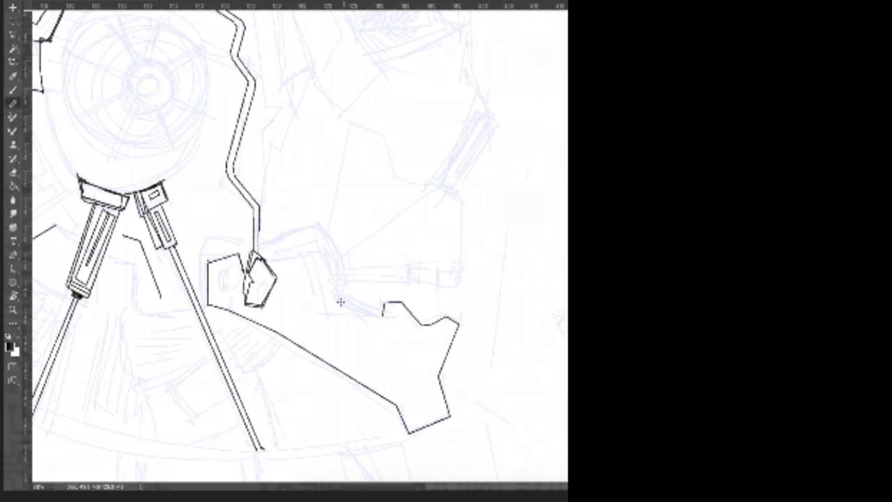
pyautogui.keyDown('shift'); pyautogui.click(338, 299); pyautogui.keyUp('shift')
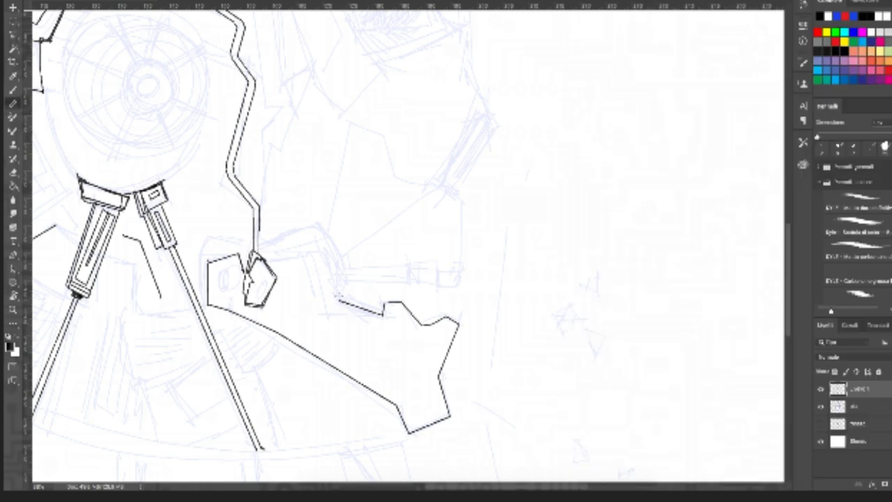
pyautogui.keyDown('shift'); pyautogui.click(324, 257); pyautogui.keyUp('shift')
pyautogui.keyDown('shift'); pyautogui.click(304, 256); pyautogui.keyUp('shift')
pyautogui.keyDown('shift'); pyautogui.click(268, 261); pyautogui.keyUp('shift')
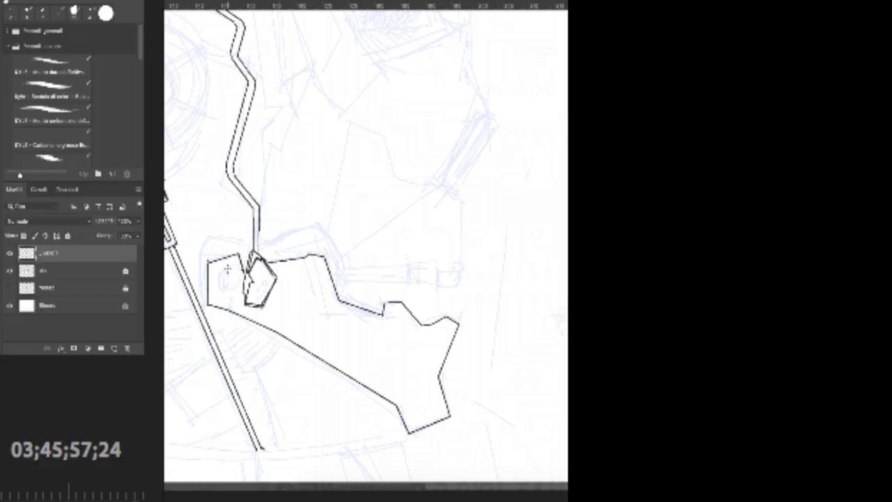
# Step: Ink a hooked curve inside the jaw hinge and continue it as a second line parallel to the jaw's underside
pyautogui.moveTo(229, 267); pyautogui.dragTo(217, 285)
pyautogui.keyDown('shift'); pyautogui.click(216, 292); pyautogui.keyUp('shift')
pyautogui.keyDown('shift'); pyautogui.click(224, 302); pyautogui.keyUp('shift')
pyautogui.keyDown('shift'); pyautogui.click(257, 315); pyautogui.keyUp('shift')
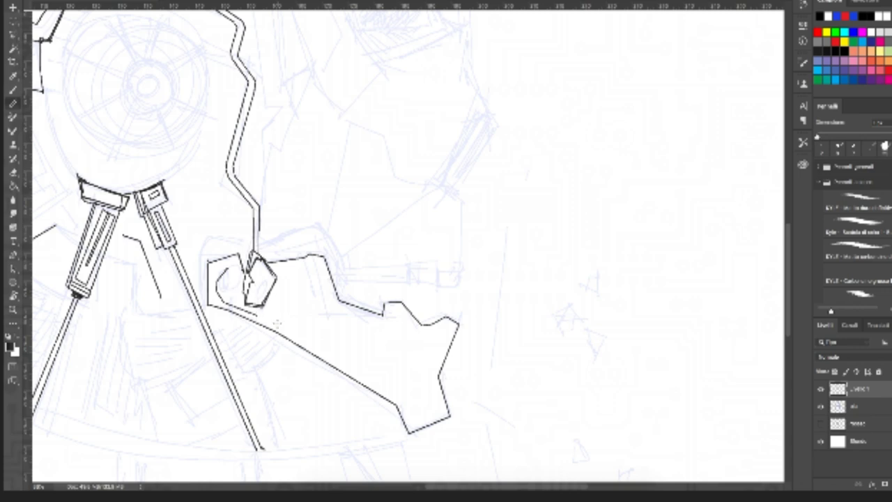
pyautogui.keyDown('shift'); pyautogui.click(399, 398); pyautogui.keyUp('shift')
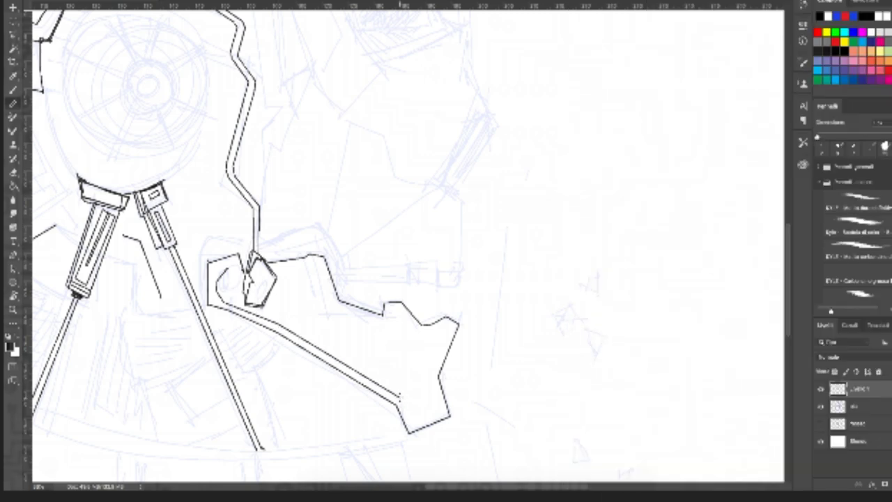
# Step: Continue the inner parallel line around the chin and up to the lower jaw's front tip
pyautogui.keyDown('shift'); pyautogui.click(411, 419); pyautogui.keyUp('shift')
pyautogui.keyDown('shift'); pyautogui.click(446, 414); pyautogui.keyUp('shift')
pyautogui.keyDown('shift'); pyautogui.click(436, 374); pyautogui.keyUp('shift')
pyautogui.keyDown('shift'); pyautogui.click(454, 326); pyautogui.keyUp('shift')
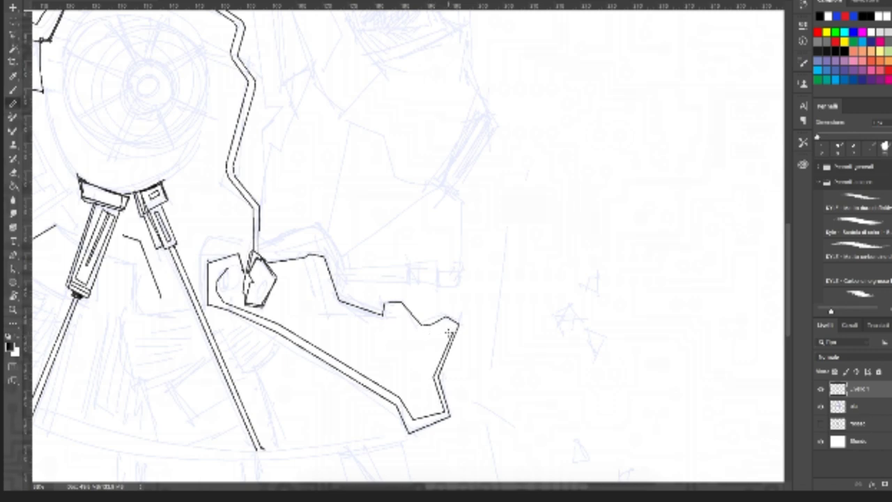
# Step: Double the lower jaw's notched upper edge back towards the hinge and add a third line inside its stepped bend
pyautogui.keyDown('shift'); pyautogui.click(432, 340); pyautogui.keyUp('shift')
pyautogui.keyDown('shift'); pyautogui.click(408, 323); pyautogui.keyUp('shift')
pyautogui.keyDown('shift'); pyautogui.click(408, 335); pyautogui.keyUp('shift')
pyautogui.keyDown('shift'); pyautogui.click(388, 334); pyautogui.keyUp('shift')
pyautogui.keyDown('shift'); pyautogui.click(384, 317); pyautogui.keyUp('shift')
pyautogui.keyDown('shift'); pyautogui.click(334, 307); pyautogui.keyUp('shift')
pyautogui.keyDown('shift'); pyautogui.click(321, 268); pyautogui.keyUp('shift')
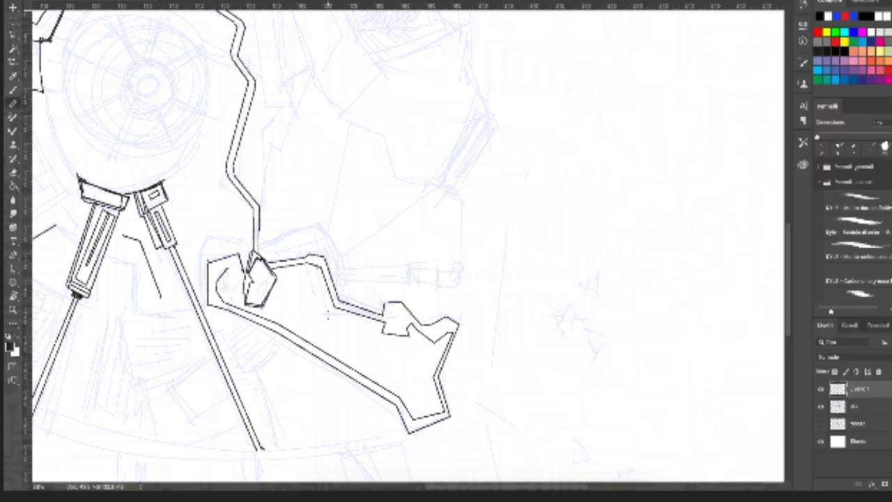
pyautogui.moveTo(328, 314)
pyautogui.mouseDown()
pyautogui.moveTo(318, 268)
pyautogui.moveTo(362, 314)
pyautogui.moveTo(306, 266)
pyautogui.mouseUp()
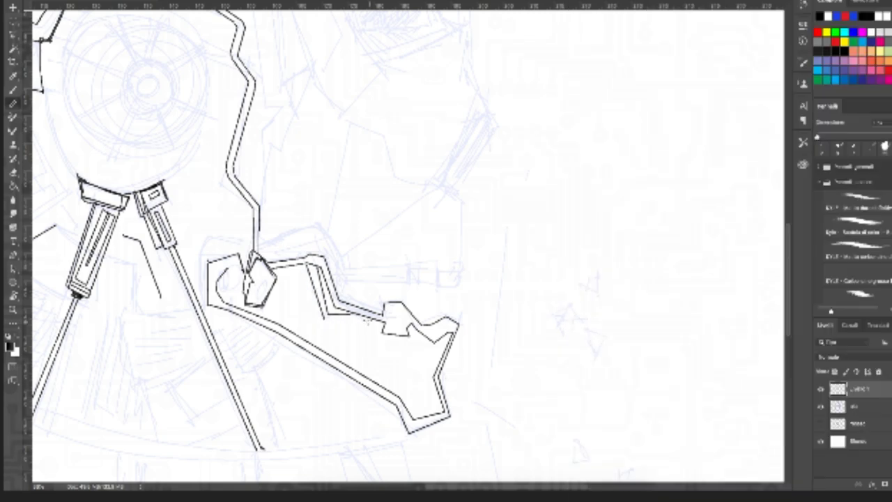
pyautogui.moveTo(324, 315); pyautogui.dragTo(387, 324)
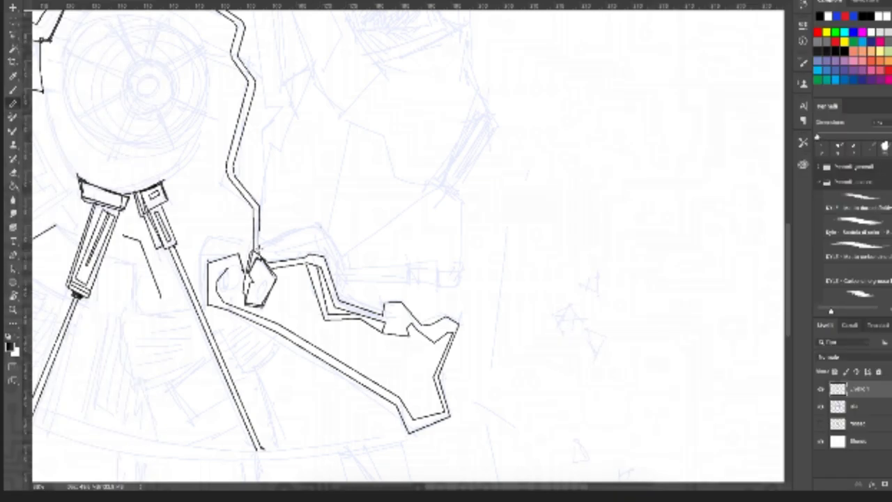
# Step: Ink the upper jaw's lower edge from the hinge plate over a peak to the front, with two square tooth-like notches
pyautogui.moveTo(259, 248); pyautogui.dragTo(321, 226)
pyautogui.keyDown('shift'); pyautogui.click(343, 268); pyautogui.keyUp('shift')
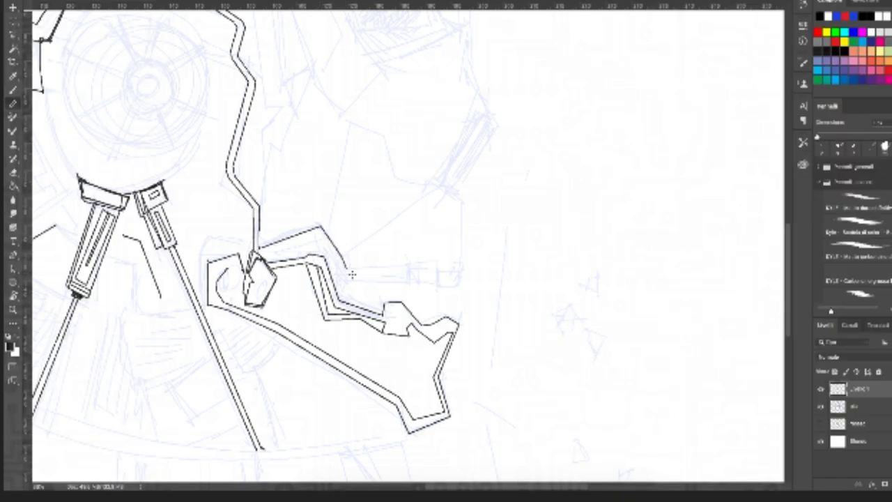
pyautogui.keyDown('shift'); pyautogui.click(409, 265); pyautogui.keyUp('shift')
pyautogui.keyDown('shift'); pyautogui.click(408, 284); pyautogui.keyUp('shift')
pyautogui.keyDown('shift'); pyautogui.click(419, 285); pyautogui.keyUp('shift')
pyautogui.keyDown('shift'); pyautogui.click(419, 268); pyautogui.keyUp('shift')
pyautogui.keyDown('shift'); pyautogui.click(437, 265); pyautogui.keyUp('shift')
pyautogui.keyDown('shift'); pyautogui.click(438, 285); pyautogui.keyUp('shift')
pyautogui.keyDown('shift'); pyautogui.click(459, 286); pyautogui.keyUp('shift')
pyautogui.keyDown('shift'); pyautogui.click(461, 269); pyautogui.keyUp('shift')
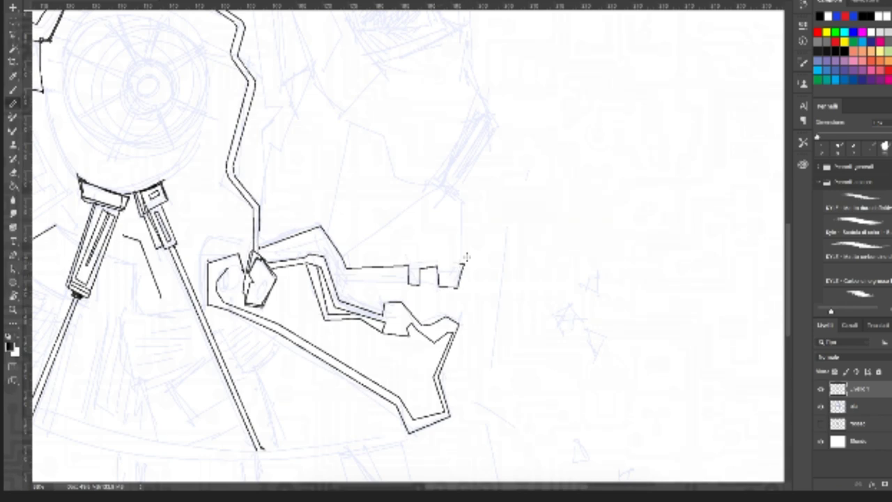
# Step: Ink the face profile from the upper jaw to above the nose tip, with a slanted strip under the nose
pyautogui.keyDown('shift'); pyautogui.click(461, 206); pyautogui.keyUp('shift')
pyautogui.keyDown('shift'); pyautogui.click(445, 185); pyautogui.keyUp('shift')
pyautogui.keyDown('shift'); pyautogui.click(476, 115); pyautogui.keyUp('shift')
pyautogui.keyDown('shift'); pyautogui.click(493, 116); pyautogui.keyUp('shift')
pyautogui.keyDown('shift'); pyautogui.click(468, 76); pyautogui.keyUp('shift')
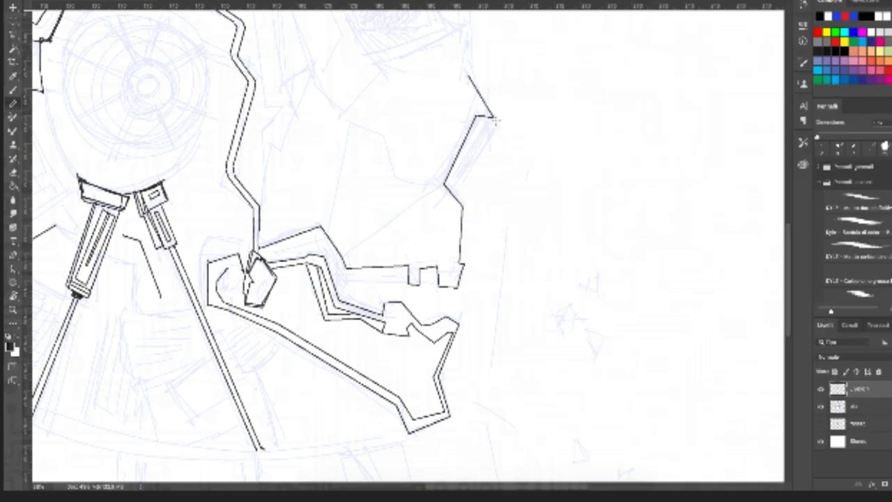
pyautogui.keyDown('shift'); pyautogui.click(458, 193); pyautogui.keyUp('shift')
# Step: Double the upper jaw's edge with a parallel line above it, from the hinge over the peak and across the teeth
pyautogui.click(400, 261)
pyautogui.keyDown('shift'); pyautogui.click(437, 259); pyautogui.keyUp('shift')
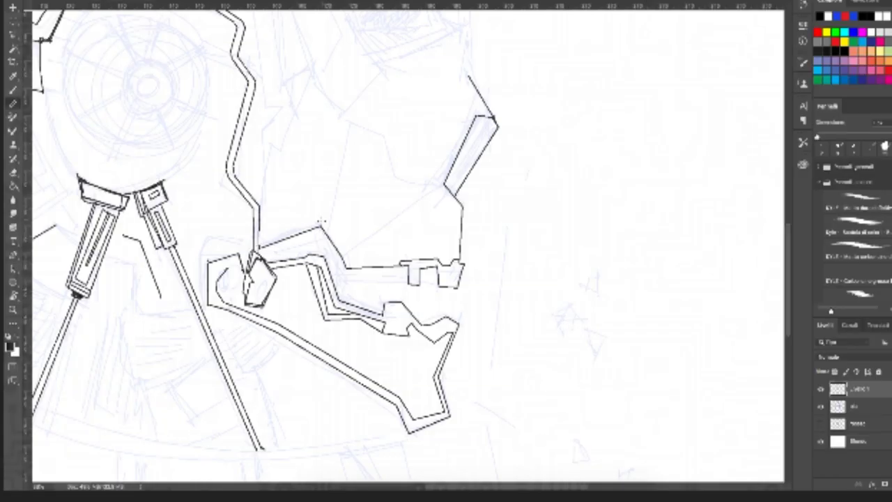
pyautogui.moveTo(261, 244); pyautogui.dragTo(319, 224)
pyautogui.keyDown('shift'); pyautogui.click(349, 255); pyautogui.keyUp('shift')
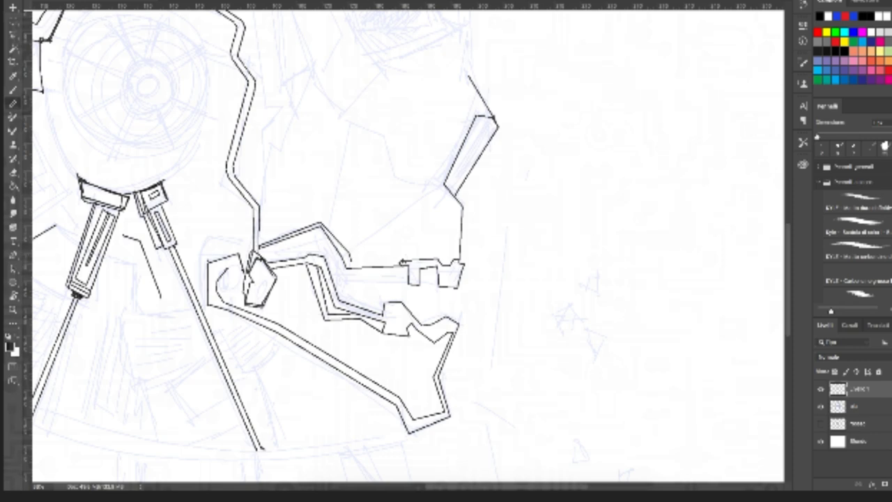
pyautogui.keyDown('shift'); pyautogui.click(401, 262); pyautogui.keyUp('shift')
# Step: Ink an outer bracket line around the rear and upper side of the jaw hinge
pyautogui.keyDown('shift'); pyautogui.click(201, 255); pyautogui.keyUp('shift')
pyautogui.keyDown('shift'); pyautogui.click(207, 239); pyautogui.keyUp('shift')
pyautogui.keyDown('shift'); pyautogui.click(243, 241); pyautogui.keyUp('shift')
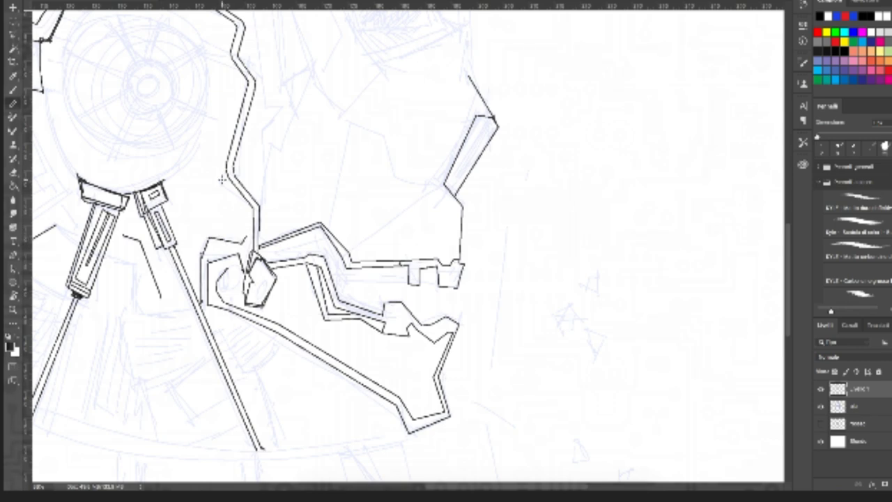
# Step: Add another parallel line along the rear side of the zigzag cheek seam's lower end, above the jaw hinge
pyautogui.moveTo(247, 209); pyautogui.dragTo(253, 229)
pyautogui.moveTo(221, 185); pyautogui.dragTo(249, 209)
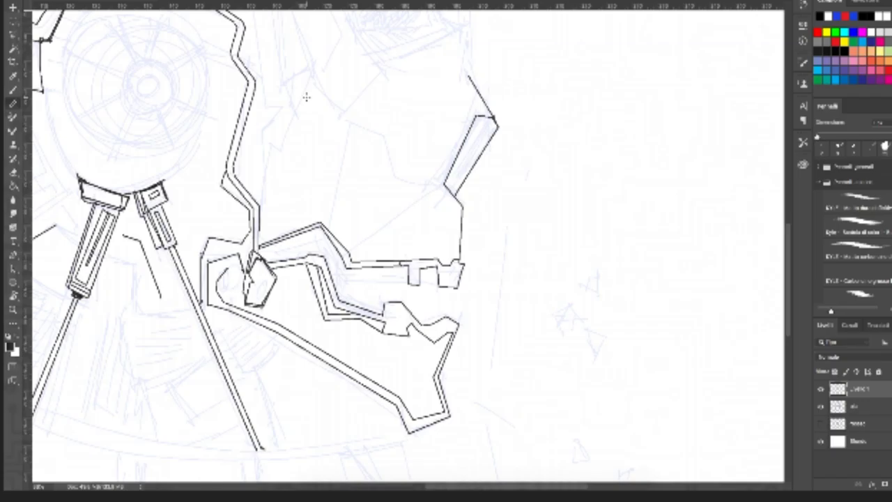
pyautogui.moveTo(296, 171); pyautogui.dragTo(309, 135)
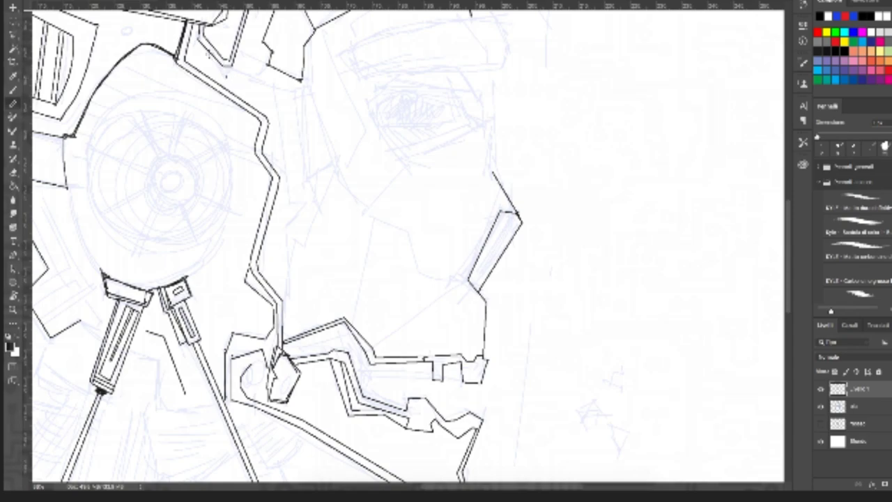
# Step: Ink the lower edge and doubled front edge of the temple bracket, above the zigzag cheek seam
pyautogui.keyDown('shift'); pyautogui.click(227, 76); pyautogui.keyUp('shift')
pyautogui.keyDown('shift'); pyautogui.click(233, 70); pyautogui.keyUp('shift')
pyautogui.keyDown('shift'); pyautogui.click(251, 75); pyautogui.keyUp('shift')
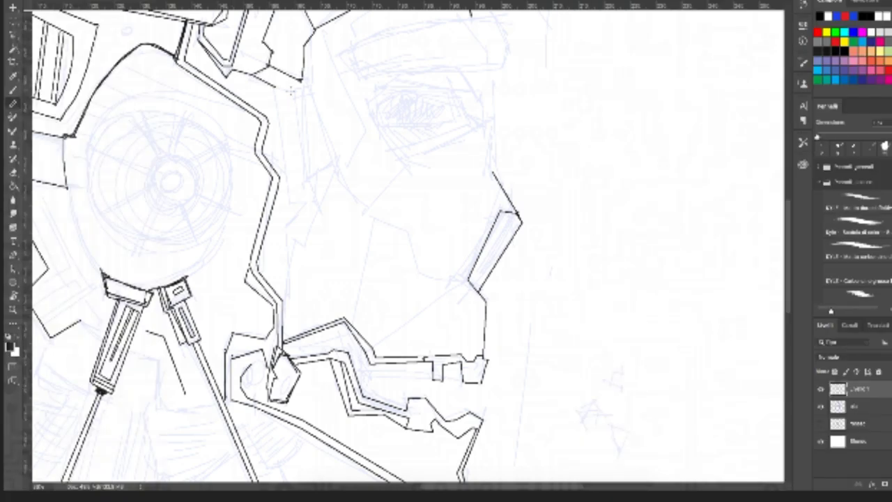
pyautogui.moveTo(276, 85)
pyautogui.mouseDown()
pyautogui.moveTo(305, 82)
pyautogui.moveTo(307, 32)
pyautogui.moveTo(309, 87)
pyautogui.mouseUp()
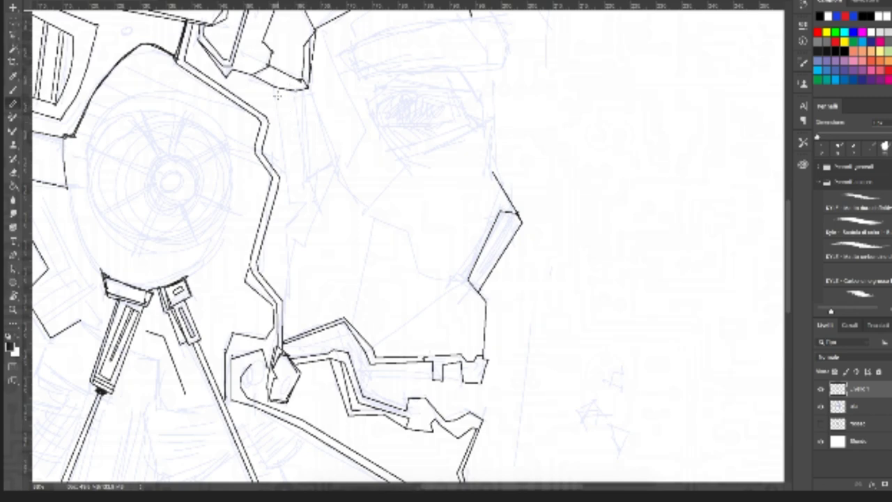
# Step: Ink a long notched side panel in front of the cheek seam, from the temple bracket down toward the jaw hinge
pyautogui.keyDown('shift'); pyautogui.click(291, 202); pyautogui.keyUp('shift')
pyautogui.keyDown('shift'); pyautogui.click(304, 201); pyautogui.keyUp('shift')
pyautogui.keyDown('shift'); pyautogui.click(289, 224); pyautogui.keyUp('shift')
pyautogui.moveTo(290, 227); pyautogui.dragTo(287, 278)
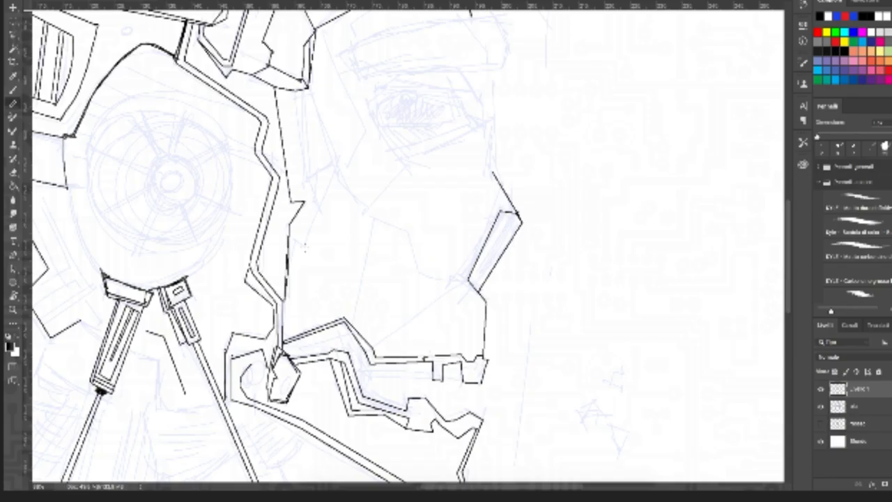
pyautogui.keyDown('shift'); pyautogui.click(304, 245); pyautogui.keyUp('shift')
pyautogui.keyDown('shift'); pyautogui.click(334, 169); pyautogui.keyUp('shift')
pyautogui.keyDown('shift'); pyautogui.click(310, 88); pyautogui.keyUp('shift')
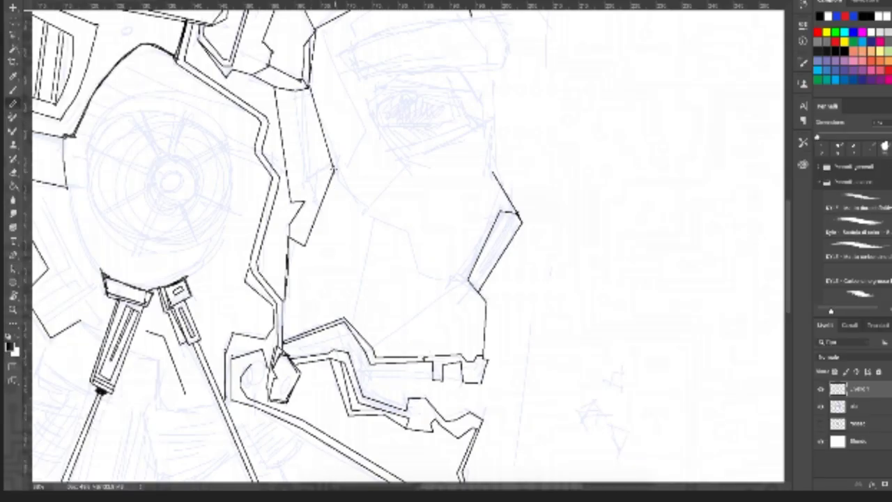
# Step: Ink the pointed temple plate beside the long side panel and the V-shaped lower edge of the cheekbone plate
pyautogui.moveTo(333, 170); pyautogui.dragTo(365, 131)
pyautogui.moveTo(314, 30); pyautogui.dragTo(365, 131)
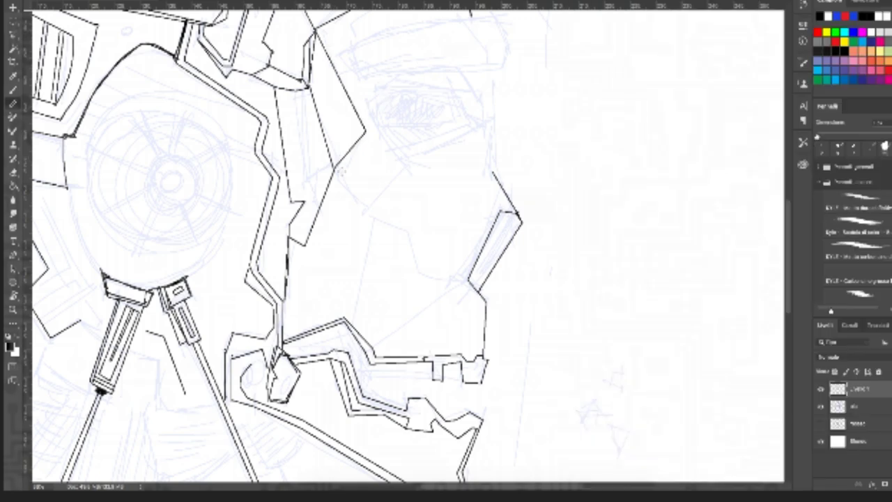
pyautogui.moveTo(335, 170); pyautogui.dragTo(369, 206)
pyautogui.keyDown('shift'); pyautogui.click(407, 165); pyautogui.keyUp('shift')
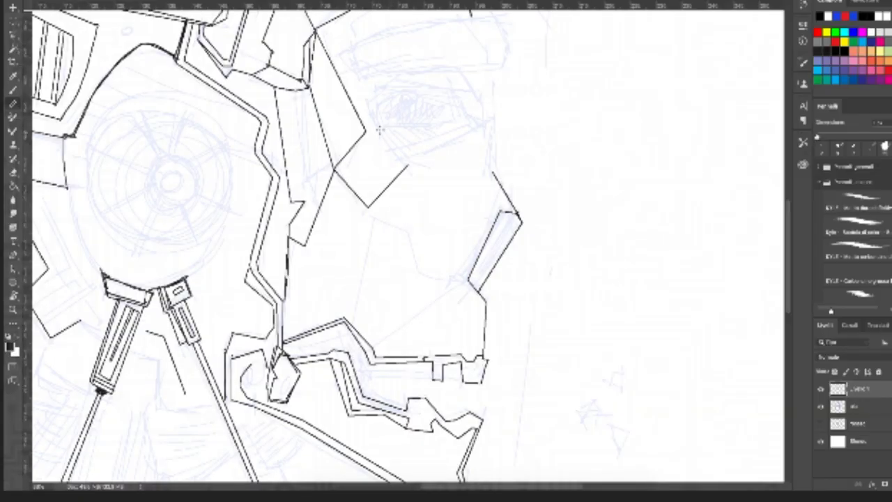
# Step: Join the temple plate to the cheekbone plate and ink the angular outline of the eye socket
pyautogui.keyDown('shift'); pyautogui.click(367, 131); pyautogui.keyUp('shift')
pyautogui.keyDown('shift'); pyautogui.click(377, 85); pyautogui.keyUp('shift')
pyautogui.keyDown('shift'); pyautogui.click(397, 78); pyautogui.keyUp('shift')
pyautogui.keyDown('shift'); pyautogui.click(454, 89); pyautogui.keyUp('shift')
pyautogui.keyDown('shift'); pyautogui.click(471, 124); pyautogui.keyUp('shift')
pyautogui.keyDown('shift'); pyautogui.click(392, 148); pyautogui.keyUp('shift')
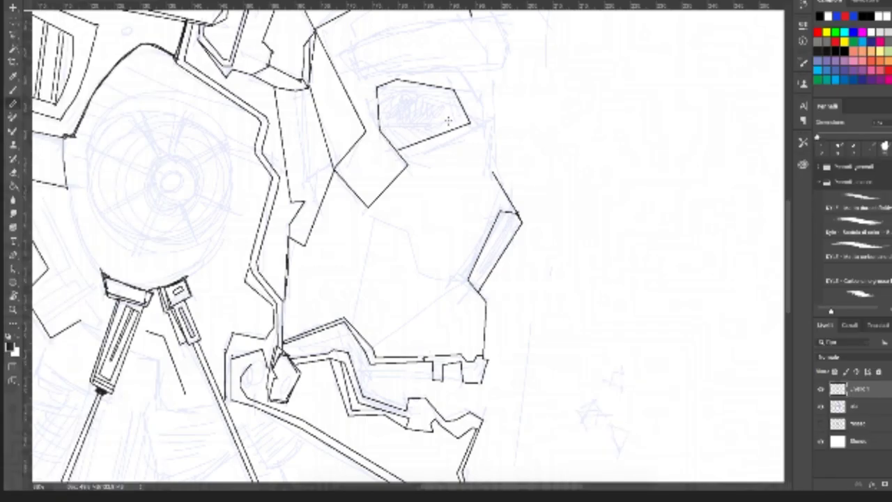
# Step: Ink the four-sided eye opening inside the socket and an outer rim around the socket's lower, front and upper sides
pyautogui.moveTo(379, 130); pyautogui.dragTo(455, 119)
pyautogui.keyDown('shift'); pyautogui.click(449, 94); pyautogui.keyUp('shift')
pyautogui.keyDown('shift'); pyautogui.click(379, 86); pyautogui.keyUp('shift')
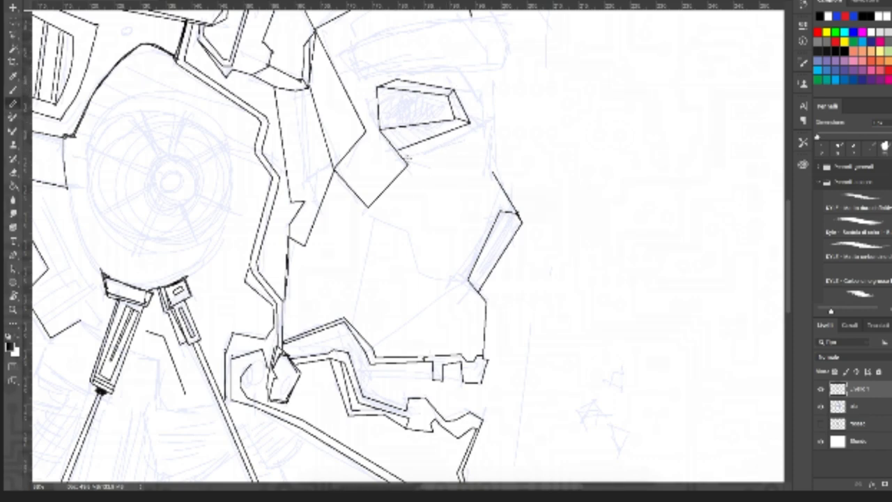
pyautogui.keyDown('shift'); pyautogui.click(482, 125); pyautogui.keyUp('shift')
pyautogui.keyDown('shift'); pyautogui.click(476, 93); pyautogui.keyUp('shift')
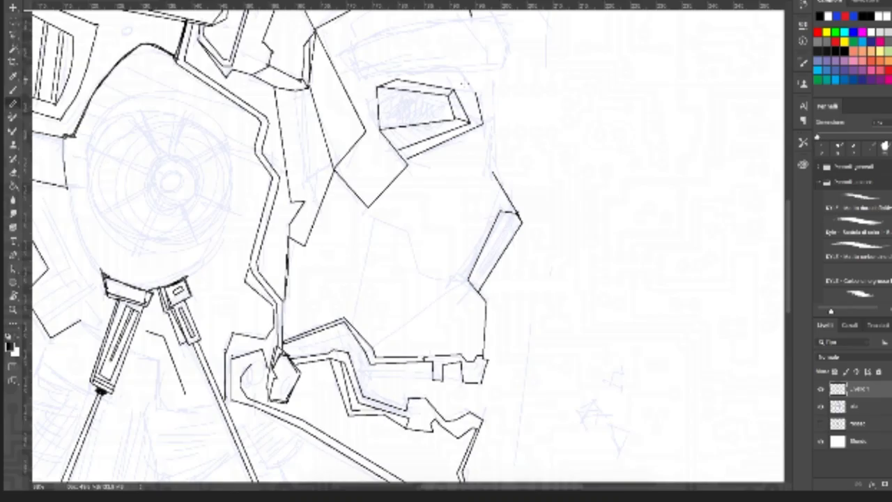
pyautogui.moveTo(459, 70)
pyautogui.mouseDown()
pyautogui.moveTo(477, 92)
pyautogui.moveTo(388, 77)
pyautogui.mouseUp()
# Step: Ink the closed outline of the brow ridge above the eye socket, with a small notch in its upper edge
pyautogui.keyDown('shift'); pyautogui.click(390, 69); pyautogui.keyUp('shift')
pyautogui.keyDown('shift'); pyautogui.click(361, 82); pyautogui.keyUp('shift')
pyautogui.keyDown('shift'); pyautogui.click(354, 69); pyautogui.keyUp('shift')
pyautogui.moveTo(354, 67)
pyautogui.mouseDown()
pyautogui.moveTo(342, 57)
pyautogui.moveTo(348, 49)
pyautogui.mouseUp()
pyautogui.keyDown('shift'); pyautogui.click(400, 30); pyautogui.keyUp('shift')
pyautogui.keyDown('shift'); pyautogui.click(411, 31); pyautogui.keyUp('shift')
pyautogui.keyDown('shift'); pyautogui.click(418, 35); pyautogui.keyUp('shift')
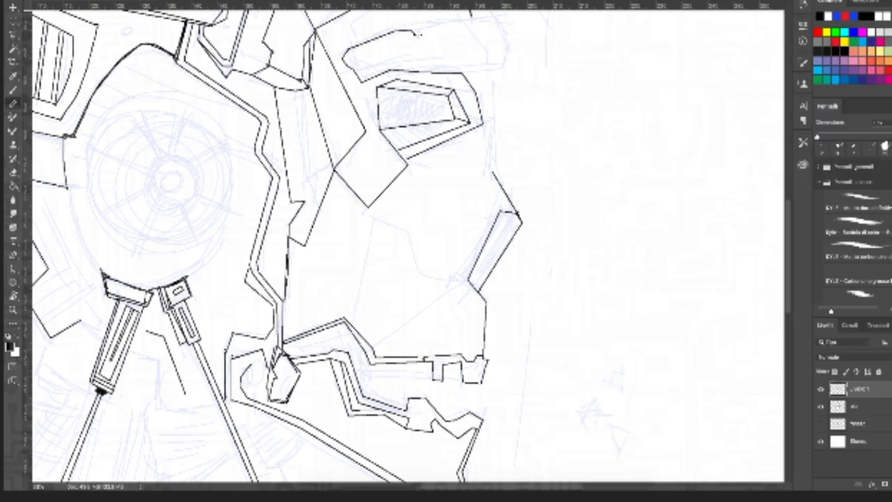
pyautogui.keyDown('shift'); pyautogui.click(451, 20); pyautogui.keyUp('shift')
pyautogui.keyDown('shift'); pyautogui.click(494, 16); pyautogui.keyUp('shift')
pyautogui.keyDown('shift'); pyautogui.click(503, 34); pyautogui.keyUp('shift')
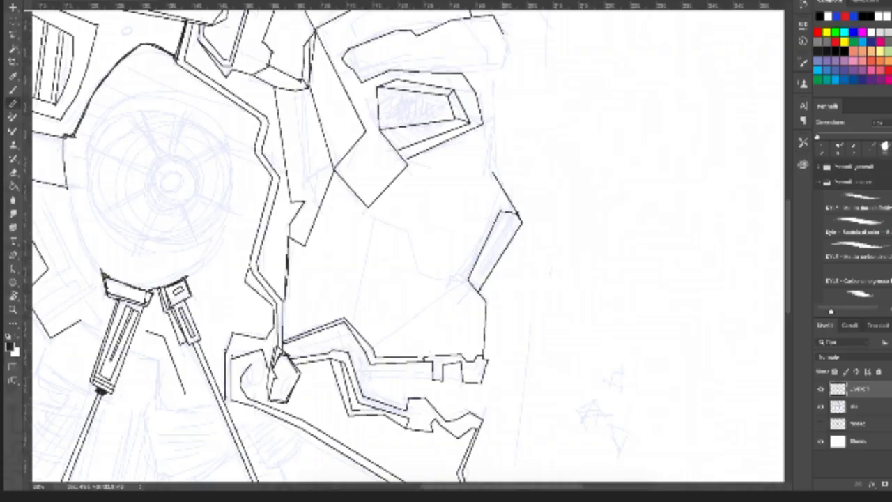
pyautogui.moveTo(509, 48)
pyautogui.mouseDown()
pyautogui.moveTo(480, 71)
pyautogui.moveTo(422, 67)
pyautogui.mouseUp()
pyautogui.keyDown('shift'); pyautogui.click(422, 66); pyautogui.keyUp('shift')
pyautogui.keyDown('shift'); pyautogui.click(418, 72); pyautogui.keyUp('shift')
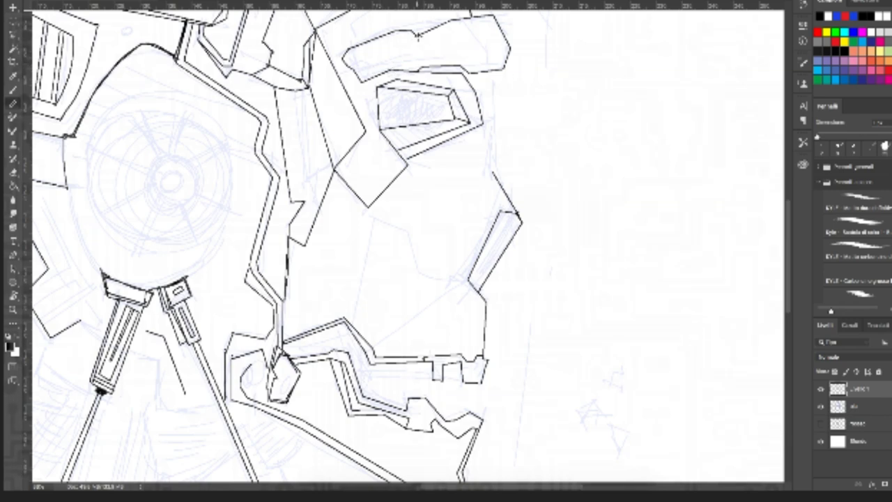
# Step: Divide the brow ridge with an angled facet line toward the front and a parallel line along its lower edge
pyautogui.moveTo(417, 39); pyautogui.dragTo(467, 66)
pyautogui.keyDown('shift'); pyautogui.click(487, 51); pyautogui.keyUp('shift')
pyautogui.keyDown('shift'); pyautogui.click(488, 62); pyautogui.keyUp('shift')
pyautogui.moveTo(459, 68); pyautogui.dragTo(505, 64)
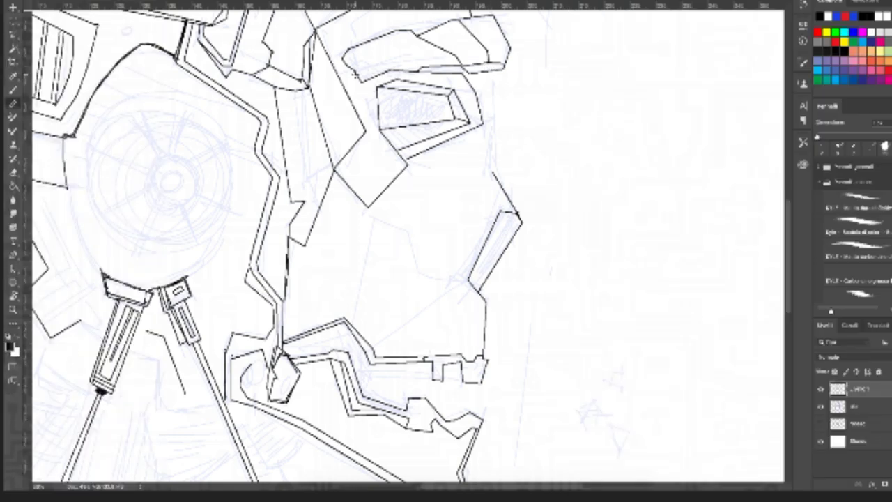
pyautogui.moveTo(356, 74); pyautogui.dragTo(458, 57)
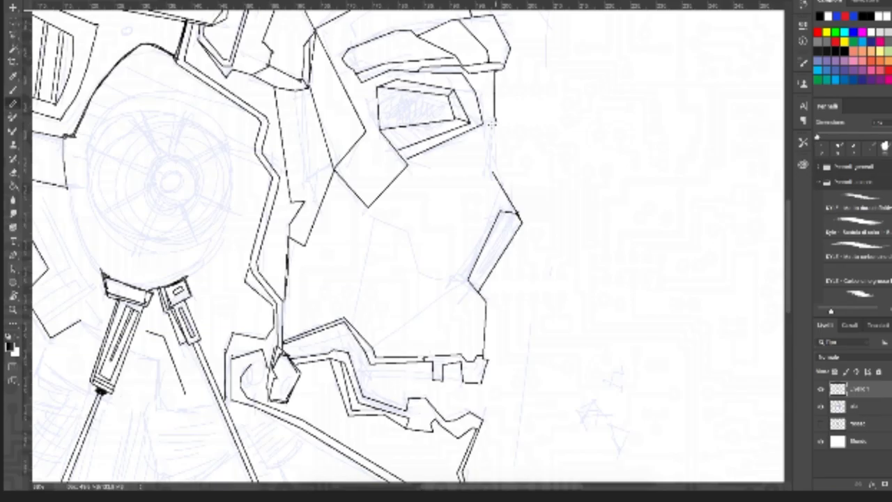
# Step: Ink the profile from brow to nose, a stepped cheek line to the nose base, and two cheek lines down to the upper jaw
pyautogui.keyDown('shift'); pyautogui.click(486, 133); pyautogui.keyUp('shift')
pyautogui.moveTo(487, 133); pyautogui.dragTo(496, 178)
pyautogui.moveTo(368, 207); pyautogui.dragTo(410, 230)
pyautogui.keyDown('shift'); pyautogui.click(421, 273); pyautogui.keyUp('shift')
pyautogui.keyDown('shift'); pyautogui.click(468, 278); pyautogui.keyUp('shift')
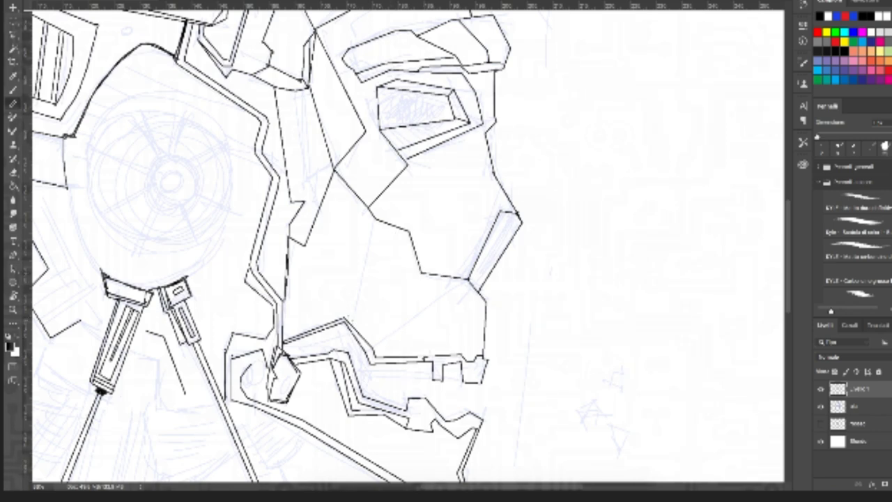
pyautogui.moveTo(375, 220); pyautogui.dragTo(346, 319)
pyautogui.keyDown('shift'); pyautogui.click(466, 279); pyautogui.keyUp('shift')
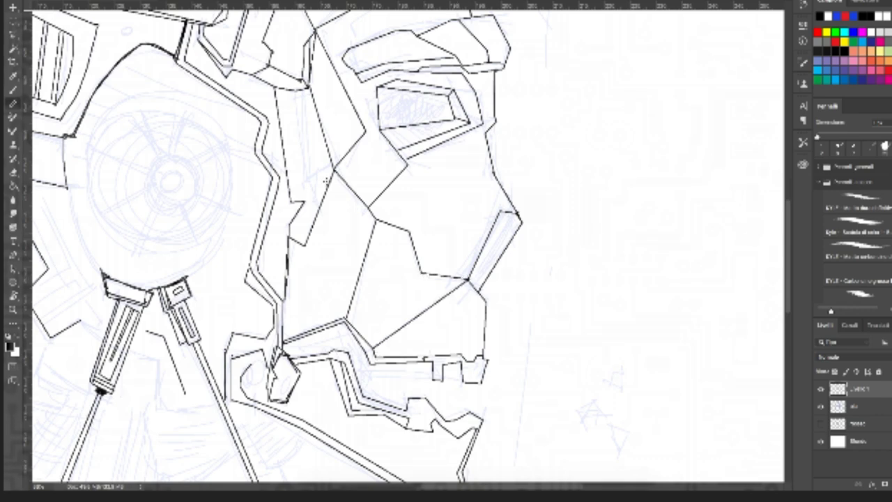
# Step: Ink the inner dividing lines of the long notched panel in front of the cheek seam
pyautogui.keyDown('shift'); pyautogui.click(307, 179); pyautogui.keyUp('shift')
pyautogui.keyDown('shift'); pyautogui.click(332, 168); pyautogui.keyUp('shift')
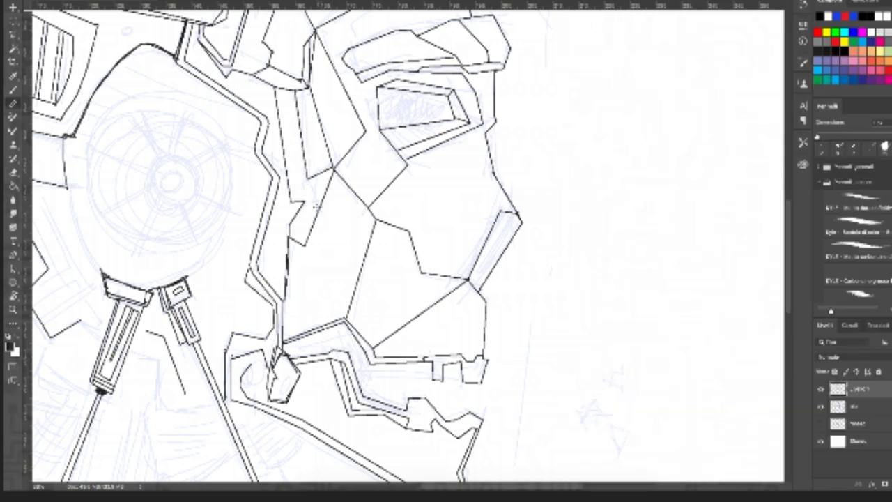
pyautogui.keyDown('shift'); pyautogui.click(305, 202); pyautogui.keyUp('shift')
pyautogui.keyDown('shift'); pyautogui.click(320, 208); pyautogui.keyUp('shift')
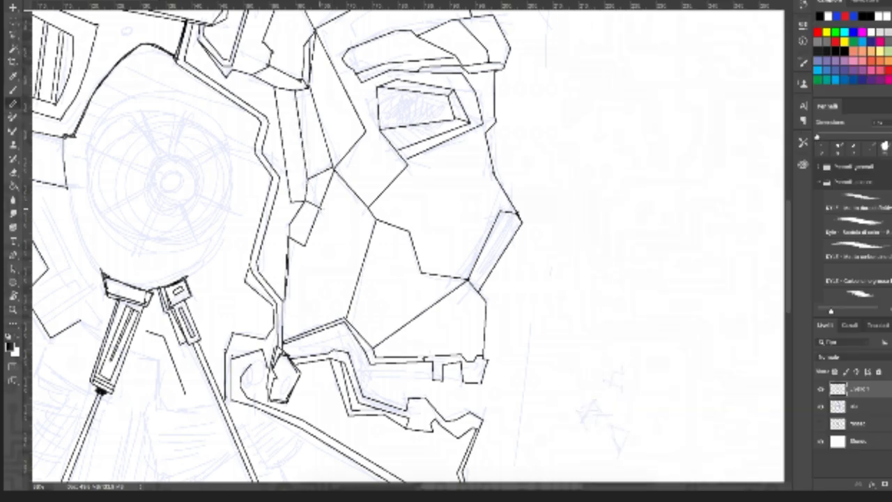
# Step: Ink an angled panel line above the brow ridge, running up to the front edge of the forehead
pyautogui.scroll(5, 432, 26)
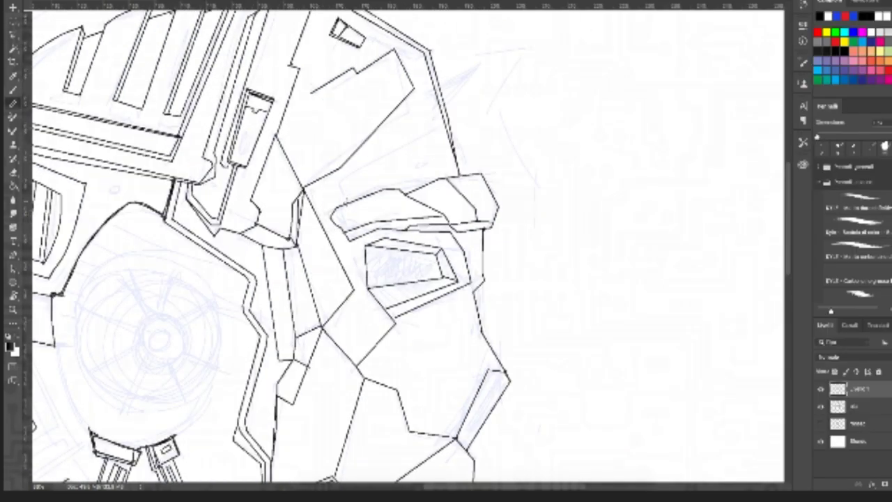
pyautogui.keyDown('shift'); pyautogui.click(340, 183); pyautogui.keyUp('shift')
pyautogui.keyDown('shift'); pyautogui.click(444, 124); pyautogui.keyUp('shift')
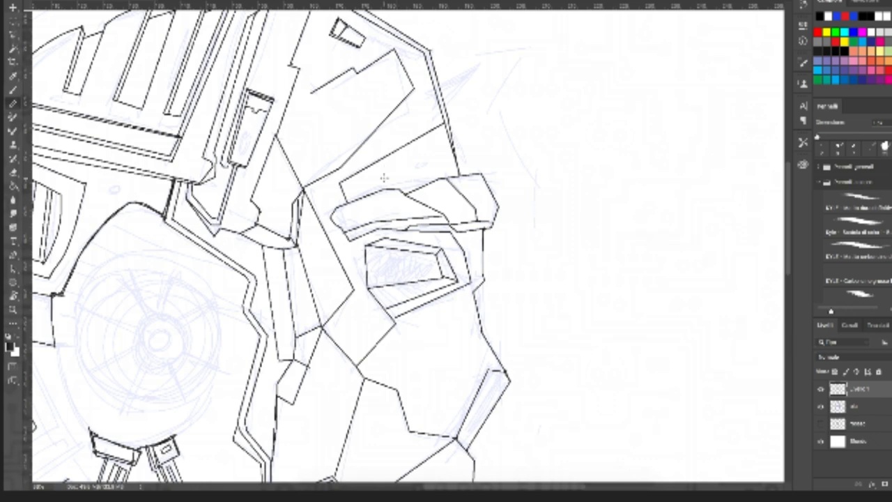
# Step: Ink facet lines inside the lower jaw, from the hinge below the teeth to the chin
pyautogui.scroll(-10, 382, 179)
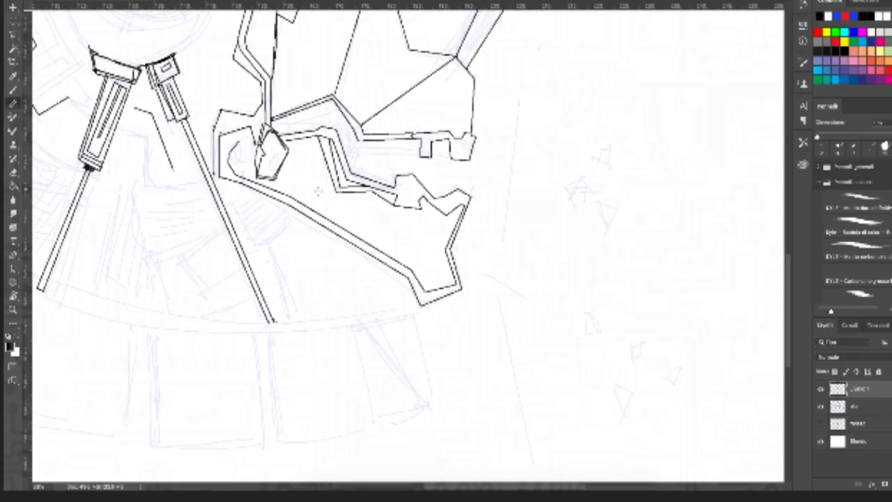
pyautogui.keyDown('shift'); pyautogui.click(318, 191); pyautogui.keyUp('shift')
pyautogui.keyDown('shift'); pyautogui.click(408, 227); pyautogui.keyUp('shift')
pyautogui.keyDown('shift'); pyautogui.click(464, 206); pyautogui.keyUp('shift')
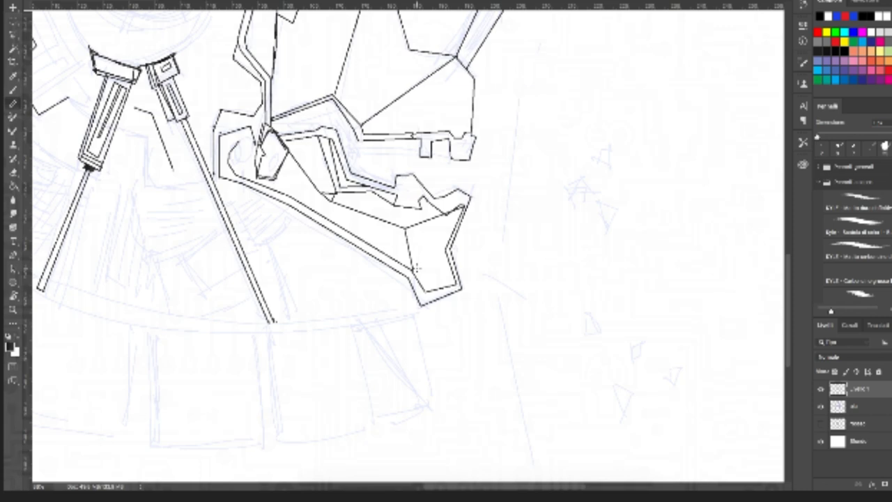
# Step: Continue the stepped rear outline of the neck from the back of the neck down to the collar ring
pyautogui.scroll(2, 422, 273)
pyautogui.scroll(5, 428, 275)
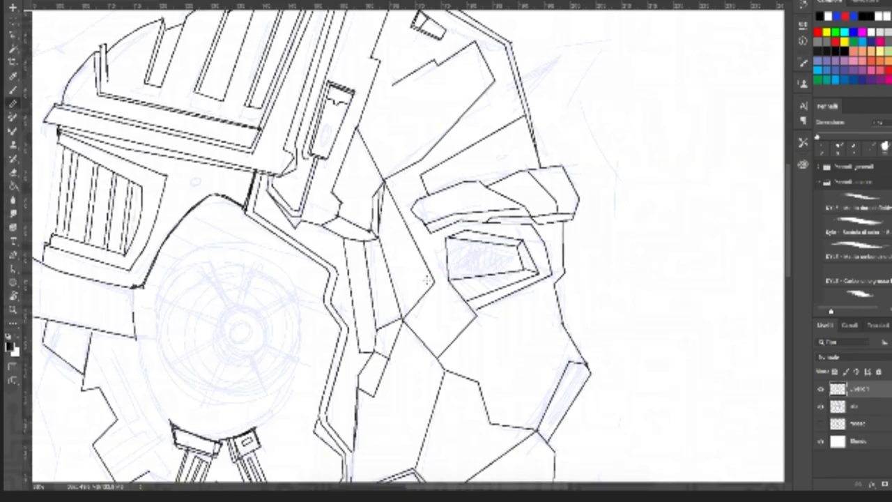
pyautogui.scroll(-4, 426, 280)
pyautogui.scroll(-3, 426, 280)
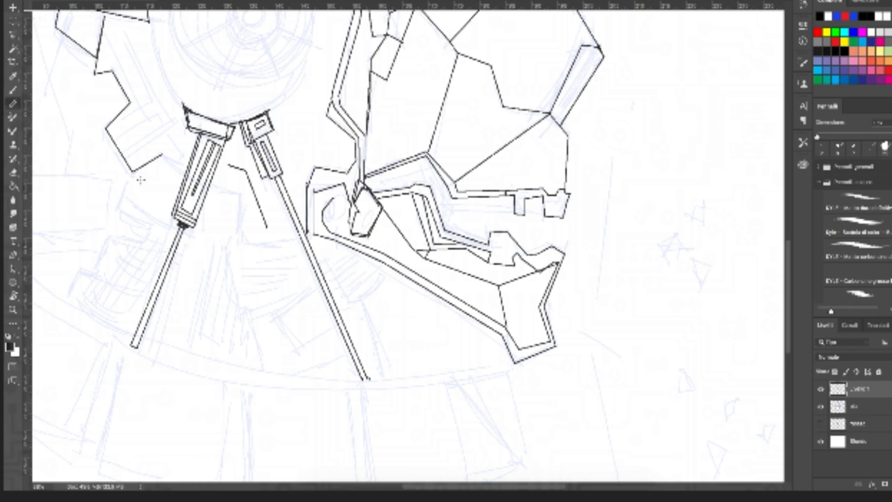
pyautogui.moveTo(131, 172); pyautogui.dragTo(117, 209)
pyautogui.keyDown('shift'); pyautogui.click(150, 225); pyautogui.keyUp('shift')
pyautogui.keyDown('shift'); pyautogui.click(144, 243); pyautogui.keyUp('shift')
pyautogui.keyDown('shift'); pyautogui.click(107, 237); pyautogui.keyUp('shift')
pyautogui.keyDown('shift'); pyautogui.click(95, 273); pyautogui.keyUp('shift')
pyautogui.keyDown('shift'); pyautogui.click(78, 269); pyautogui.keyUp('shift')
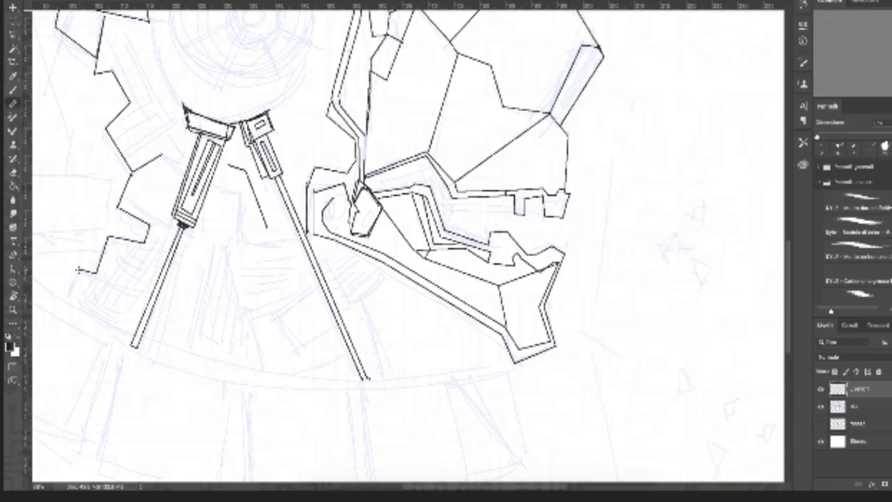
pyautogui.keyDown('shift'); pyautogui.click(66, 297); pyautogui.keyUp('shift')
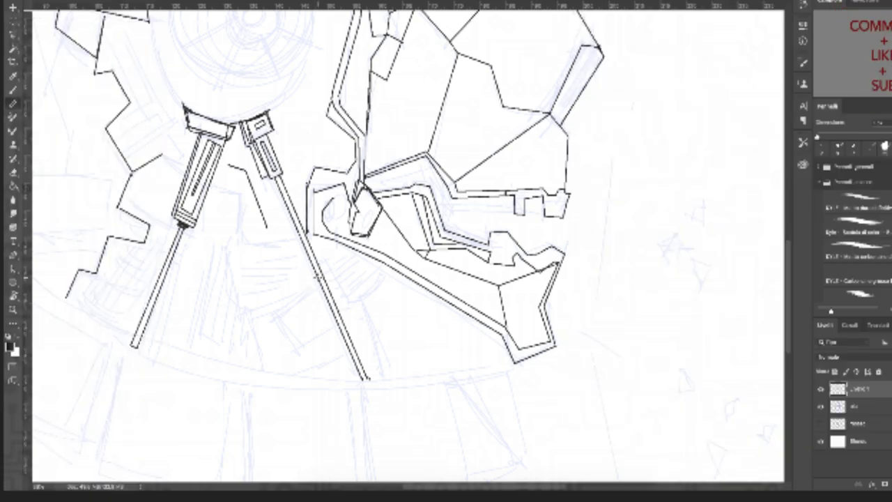
# Step: Ink a small slanted capsule-shaped housing on the temple, above the point where the forehead panels meet
pyautogui.scroll(10, 407, 244)
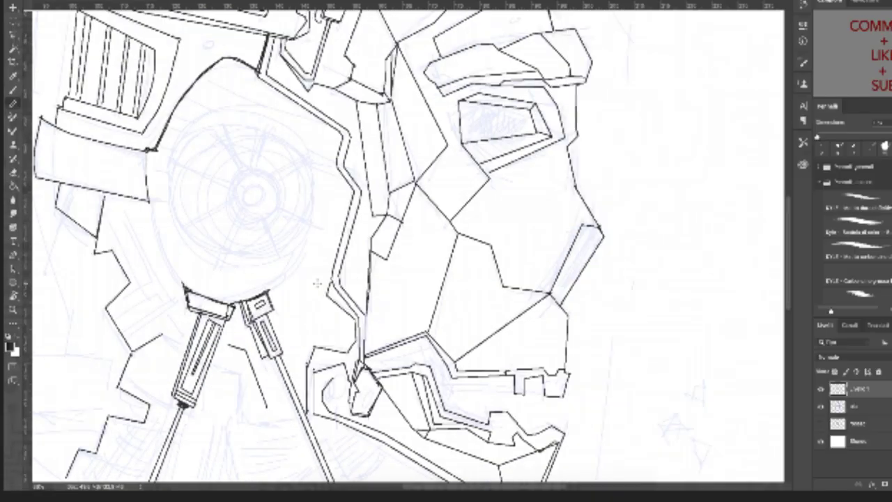
pyautogui.hscroll(1, 317, 282)
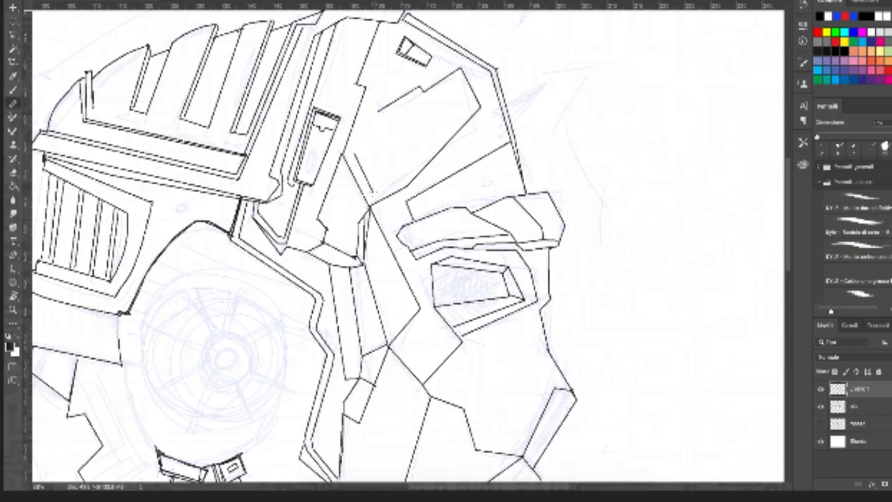
pyautogui.keyDown('shift'); pyautogui.click(394, 179); pyautogui.keyUp('shift')
pyautogui.keyDown('shift'); pyautogui.click(377, 145); pyautogui.keyUp('shift')
pyautogui.keyDown('shift'); pyautogui.click(369, 143); pyautogui.keyUp('shift')
pyautogui.moveTo(369, 142); pyautogui.dragTo(361, 148)
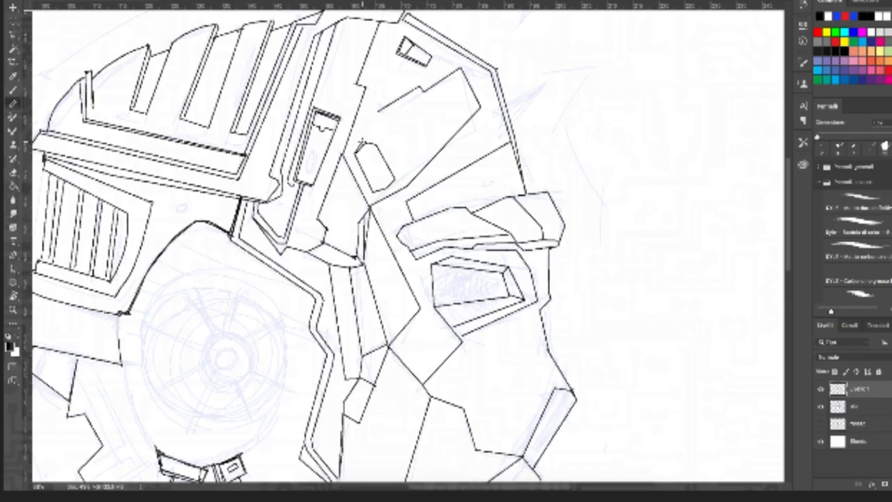
# Step: Double the capsule housing's outline along its upper and front sides and ink a narrow rectangular slot inside it
pyautogui.keyDown('shift'); pyautogui.click(370, 139); pyautogui.keyUp('shift')
pyautogui.keyDown('shift'); pyautogui.click(379, 145); pyautogui.keyUp('shift')
pyautogui.keyDown('shift'); pyautogui.click(396, 176); pyautogui.keyUp('shift')
pyautogui.keyDown('shift'); pyautogui.click(370, 156); pyautogui.keyUp('shift')
pyautogui.keyDown('shift'); pyautogui.click(384, 178); pyautogui.keyUp('shift')
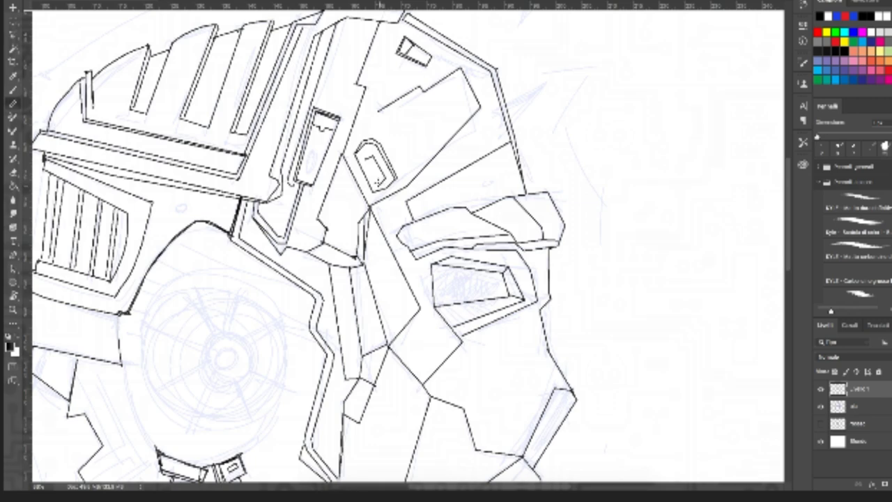
pyautogui.moveTo(367, 160); pyautogui.dragTo(381, 182)
# Step: Ink a thin piston rod from the capsule housing to a small polygonal end cap, with details on the rod and in the slot
pyautogui.moveTo(395, 134); pyautogui.dragTo(435, 102)
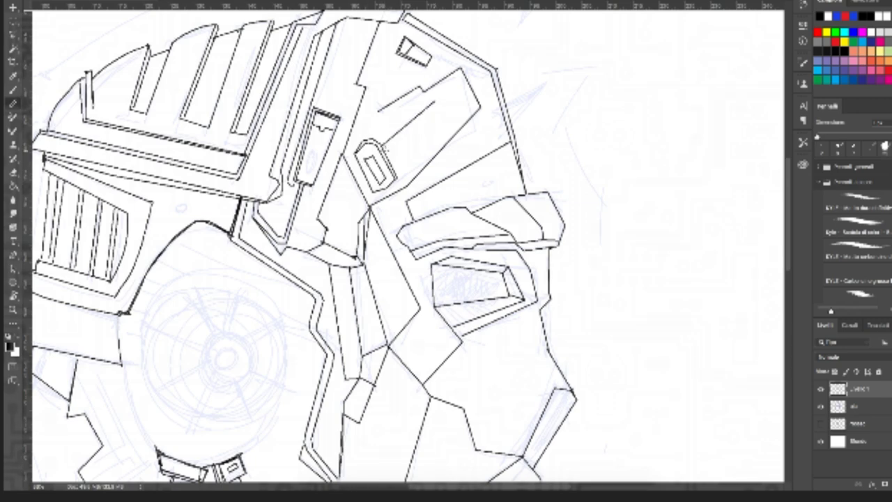
pyautogui.moveTo(384, 149); pyautogui.dragTo(437, 102)
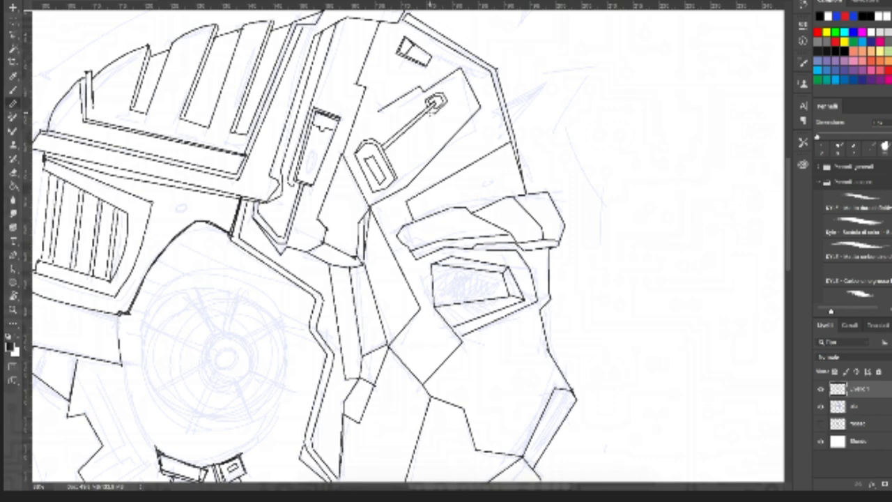
pyautogui.moveTo(386, 153); pyautogui.dragTo(433, 112)
pyautogui.moveTo(391, 137); pyautogui.dragTo(394, 142)
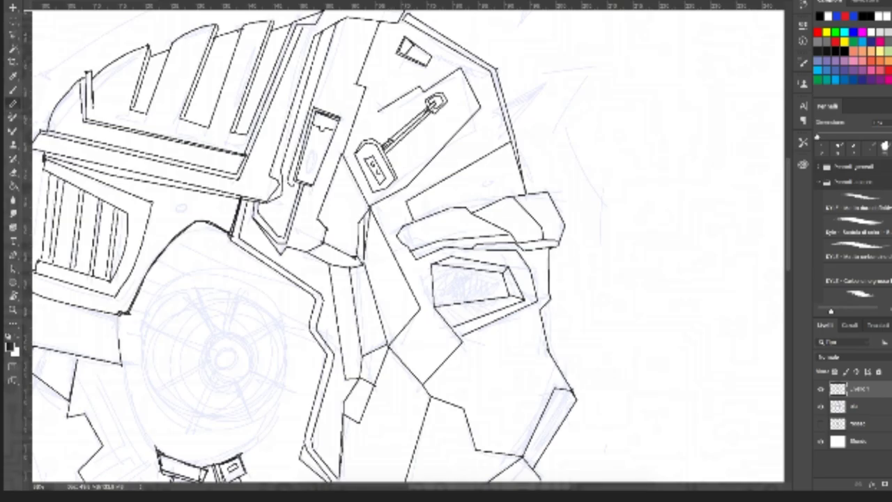
pyautogui.press('l')
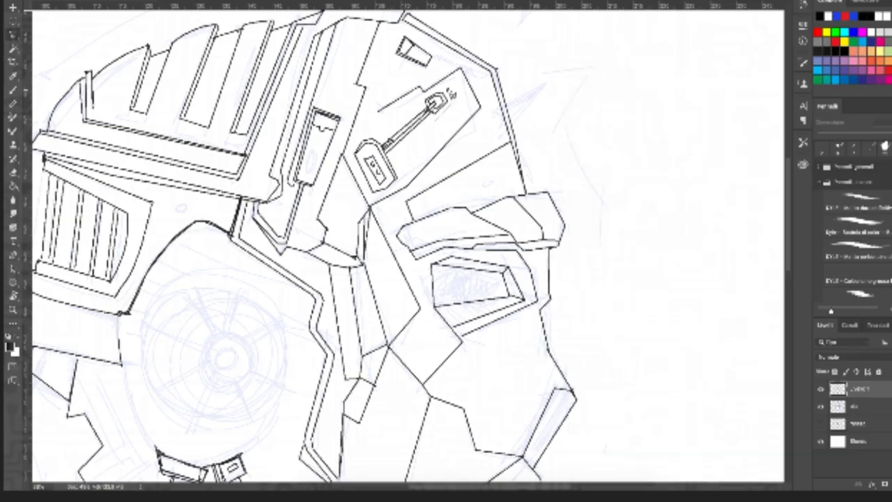
pyautogui.moveTo(450, 95)
pyautogui.mouseDown()
pyautogui.moveTo(414, 104)
pyautogui.moveTo(384, 145)
pyautogui.moveTo(390, 169)
pyautogui.mouseUp()
pyautogui.click(386, 152)
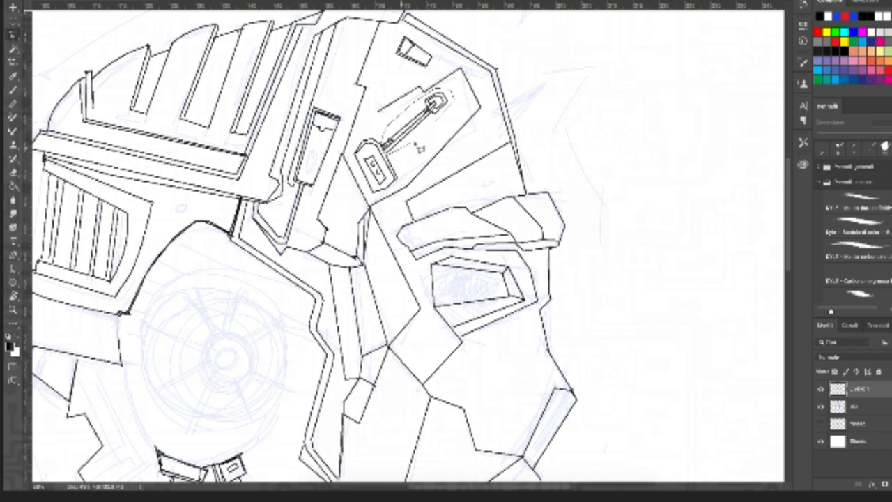
pyautogui.click(437, 126)
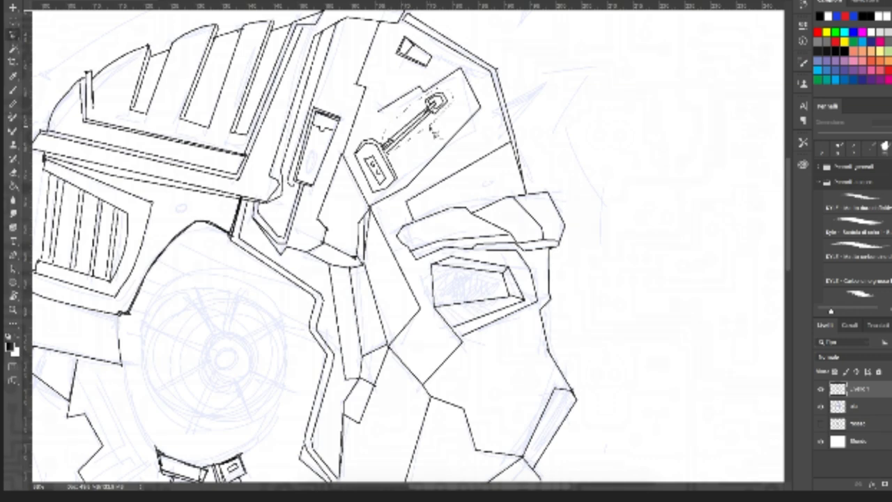
pyautogui.hotkey('ctrl', 'd')
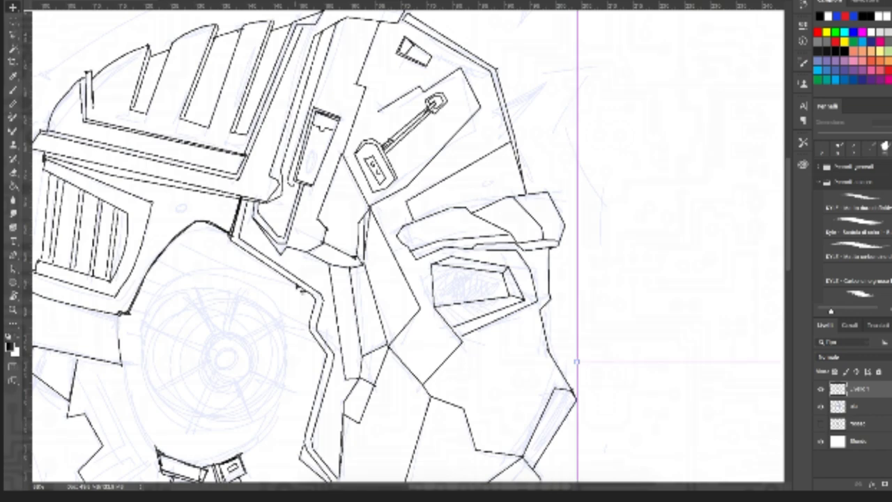
pyautogui.press('l')
pyautogui.hotkey('ctrl', 'z')
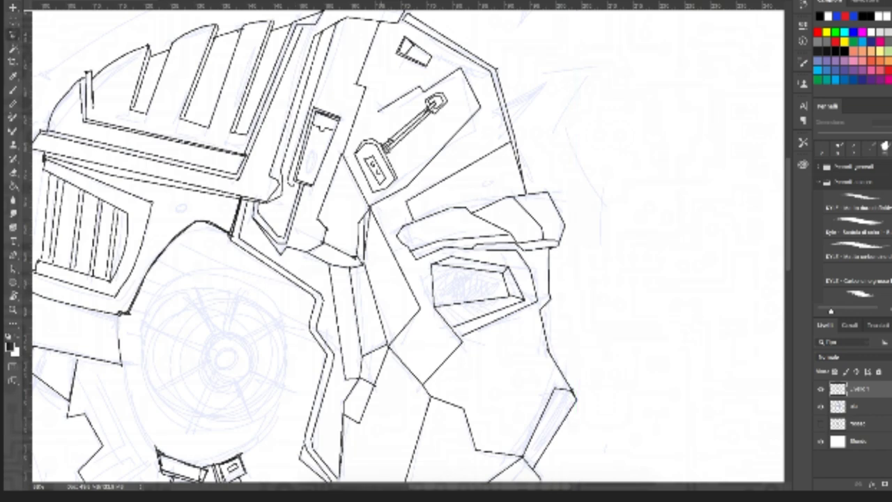
# Step: Copy the inked piston rod and its polygonal end cap on the temple onto a new layer
pyautogui.click(387, 151)
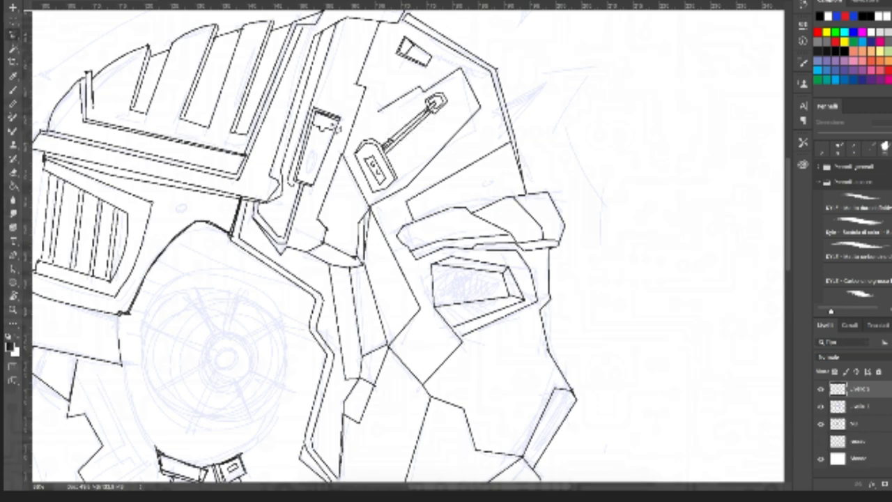
pyautogui.click(12, 7)
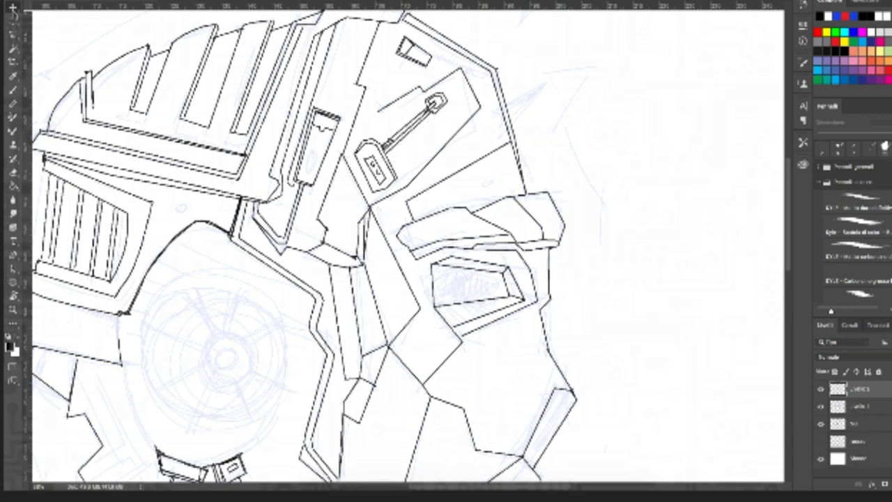
pyautogui.moveTo(391, 143); pyautogui.dragTo(398, 151)
pyautogui.keyDown('shift'); pyautogui.click(393, 149); pyautogui.keyUp('shift')
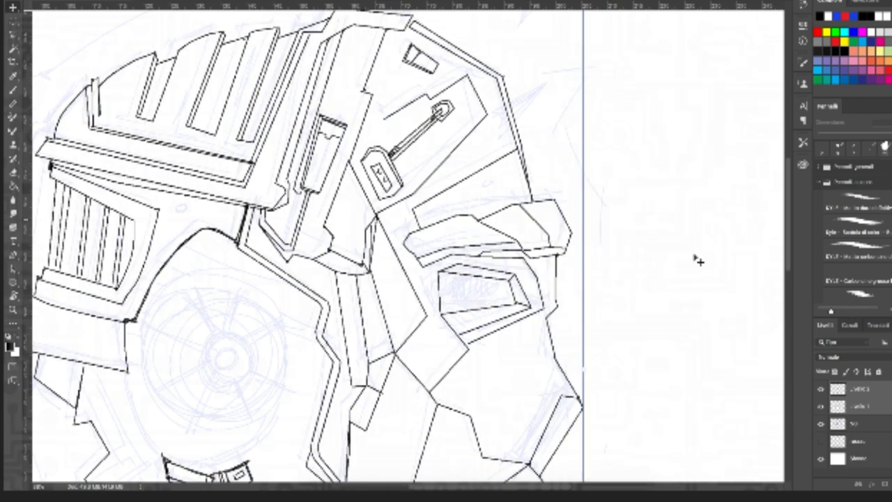
pyautogui.hotkey('ctrl', 'z')
# Step: Position the copied piston rod just below and slightly forward of the original, parallel to it and starting at the capsule housing
pyautogui.press('Down')
pyautogui.press('Down')
pyautogui.press('Down')
pyautogui.press('Down')
pyautogui.press('Down')
pyautogui.hotkey('alt', 'Down')
pyautogui.hotkey('alt', 'Down')
pyautogui.hotkey('alt', 'Down')
pyautogui.hotkey('alt', 'Down')
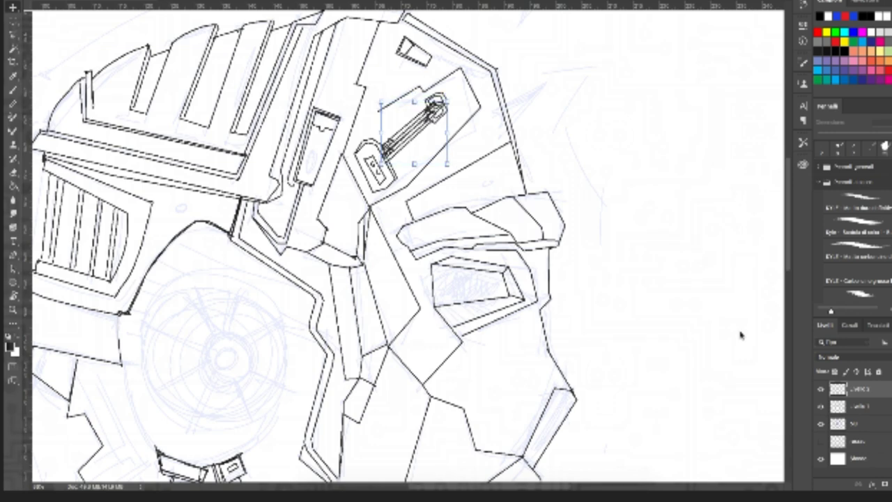
pyautogui.press('Down')
pyautogui.press('Down')
pyautogui.press('Down')
pyautogui.press('Down')
pyautogui.press('Down')
pyautogui.press('Down')
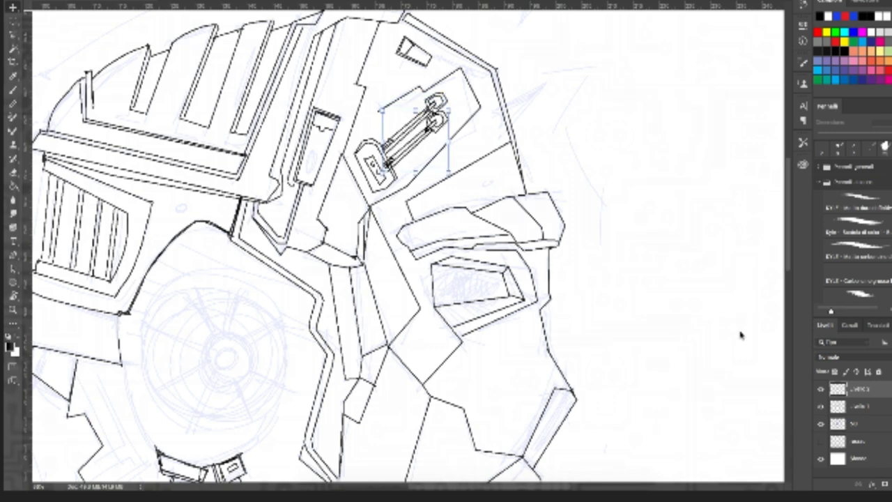
pyautogui.press('Right')
pyautogui.press('Right')
pyautogui.press('Right')
pyautogui.press('Right')
pyautogui.press('Right')
pyautogui.press('Right')
pyautogui.hotkey('alt', 'Right')
pyautogui.hotkey('alt', 'Right')
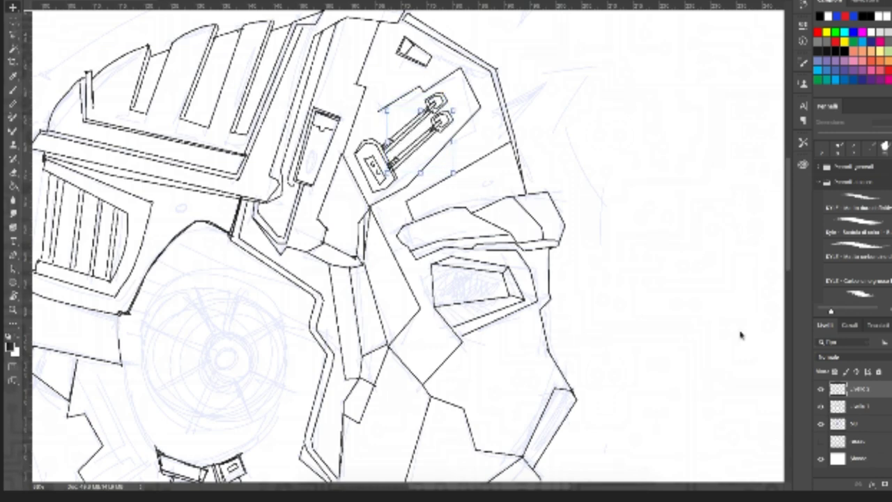
pyautogui.press('Down')
pyautogui.press('Down')
pyautogui.press('Down')
pyautogui.press('Down')
pyautogui.press('Down')
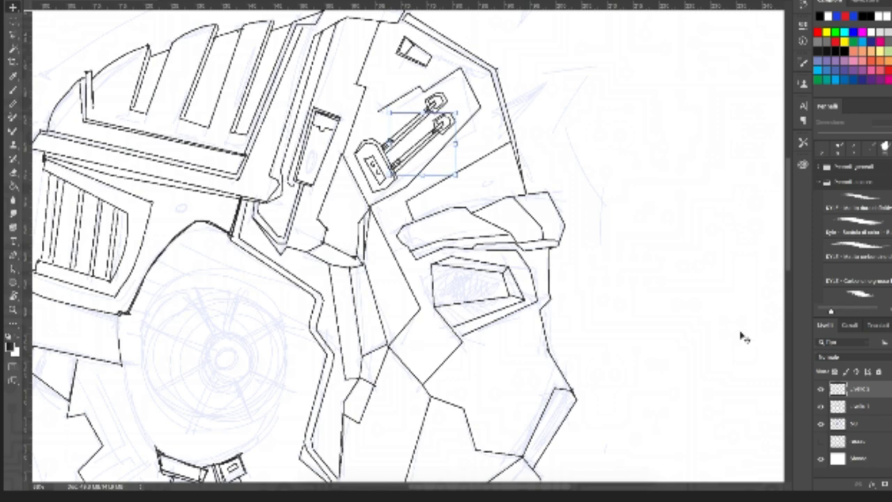
pyautogui.press('Right')
pyautogui.press('Right')
pyautogui.press('Right')
pyautogui.press('Right')
pyautogui.hotkey('alt', 'Left')
pyautogui.click(740, 335)
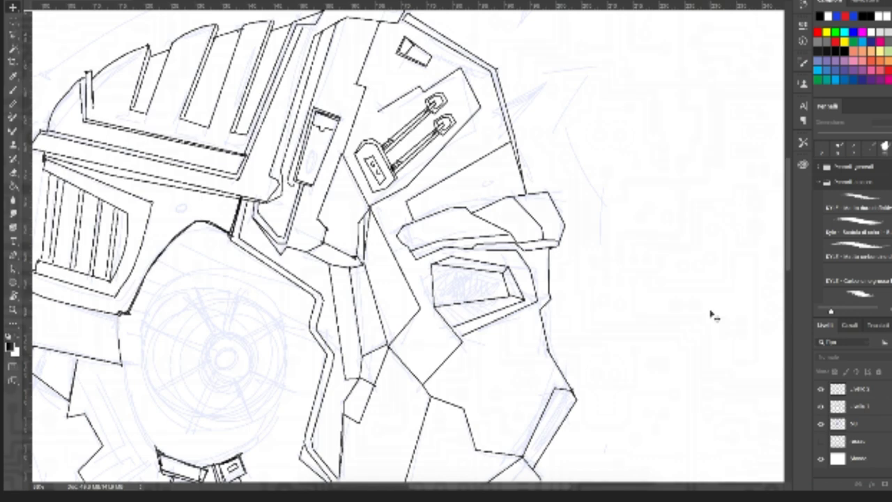
# Step: Examine the line work of the whole head, from the skull down to the jaw and neck, for areas still to ink
pyautogui.scroll(-5, 711, 312)
pyautogui.hotkey('ctrl', '+')
pyautogui.hotkey('ctrl', '+')
pyautogui.hotkey('ctrl', '+')
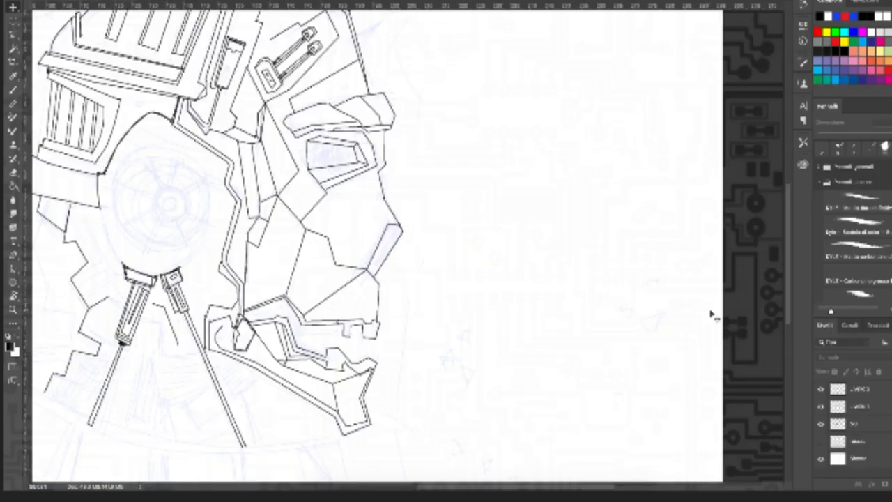
pyautogui.hotkey('ctrl', '0')
pyautogui.hotkey('ctrl', '+')
pyautogui.hotkey('ctrl', '+')
pyautogui.hotkey('ctrl', '+')
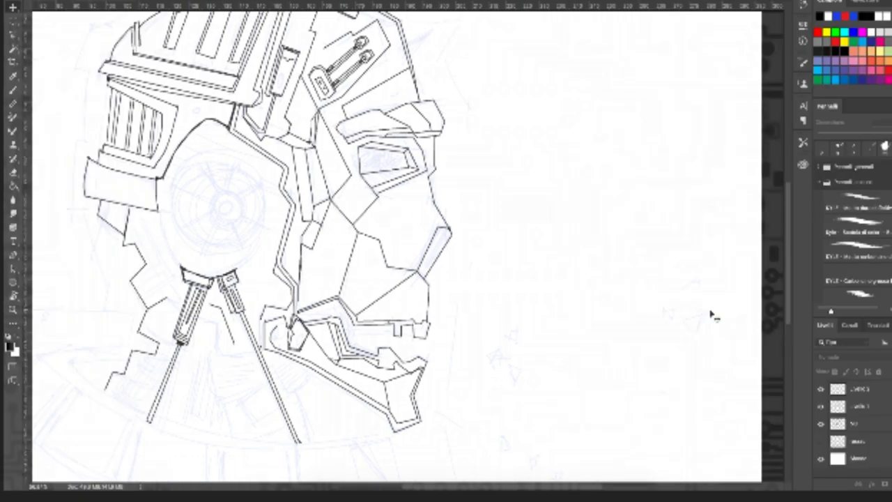
pyautogui.hscroll(-1, 710, 313)
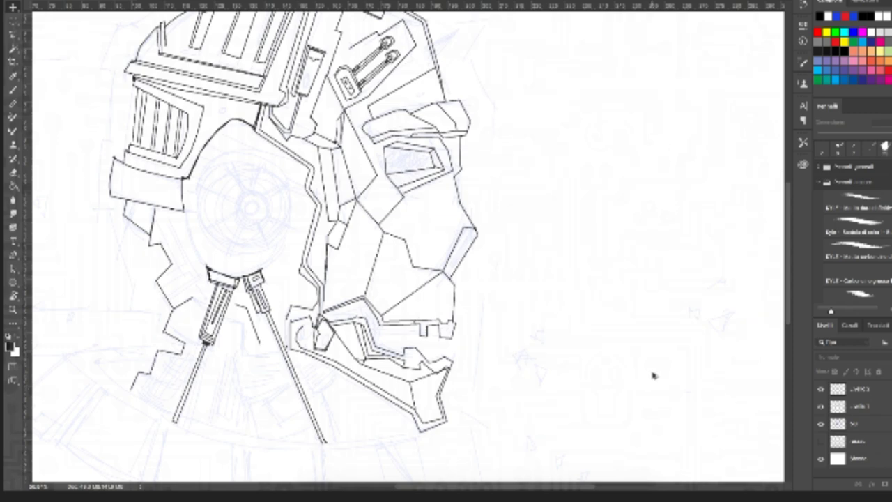
pyautogui.hotkey('ctrl', '-')
pyautogui.hotkey('ctrl', '-')
pyautogui.hotkey('ctrl', '-')
pyautogui.hotkey('ctrl', '+')
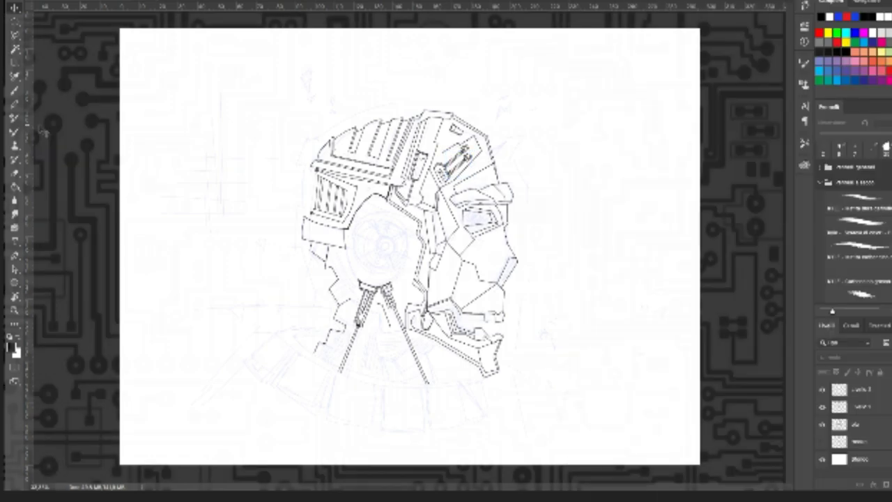
# Step: On the main line-art layer, ink a bent strip inside the rear neck outline, below the panel at the back of the head
pyautogui.click(14, 105)
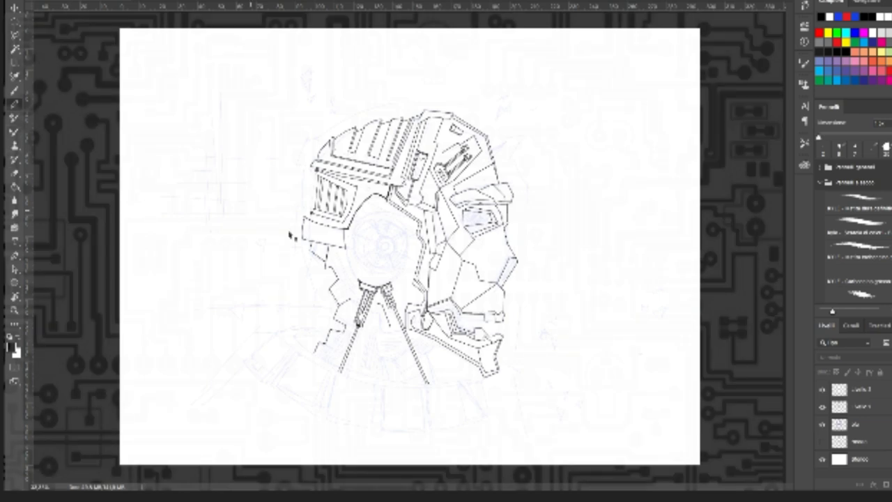
pyautogui.scroll(-5, 358, 280)
pyautogui.scroll(3, 358, 280)
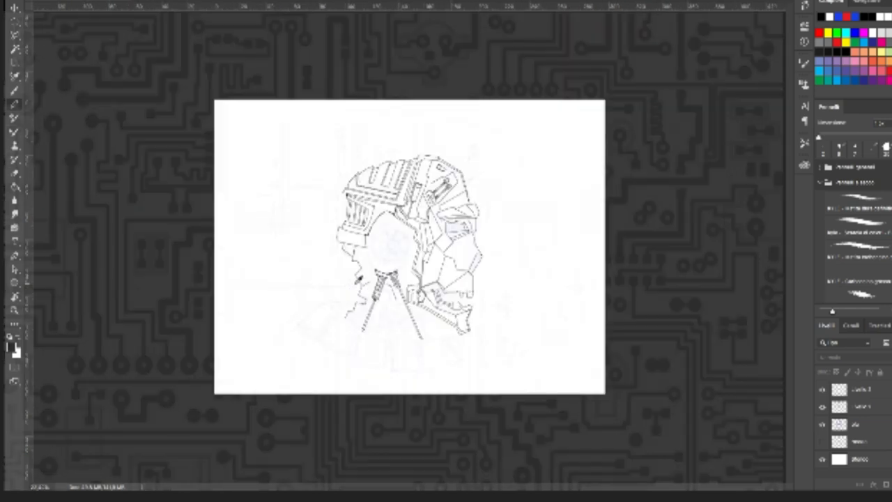
pyautogui.scroll(6, 333, 265)
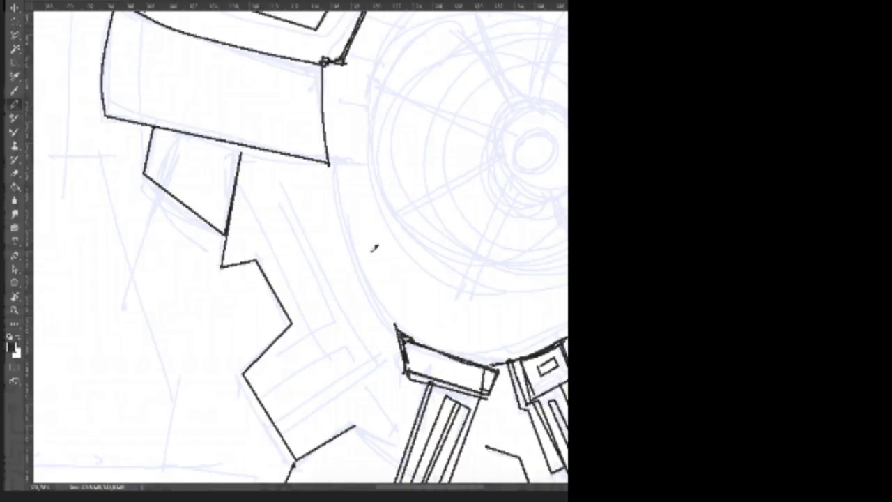
pyautogui.hotkey('ctrl', '-')
pyautogui.hotkey('ctrl', '-')
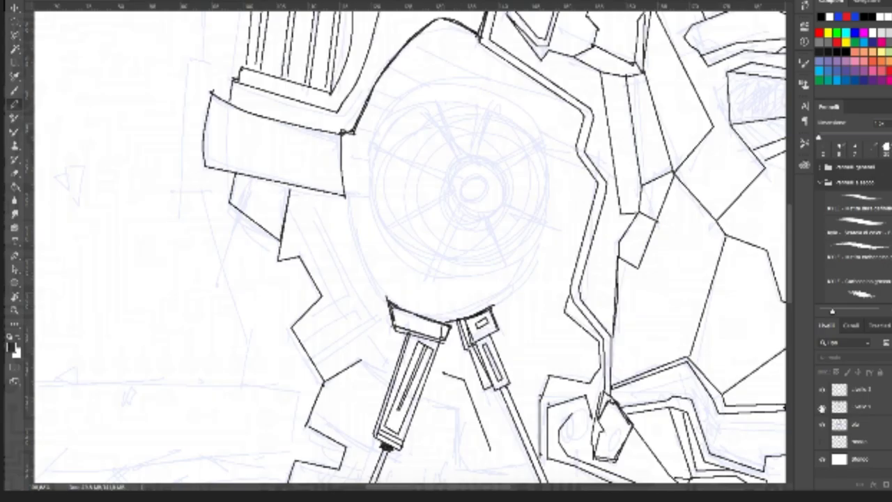
pyautogui.click(823, 407)
pyautogui.click(823, 406)
pyautogui.click(860, 406)
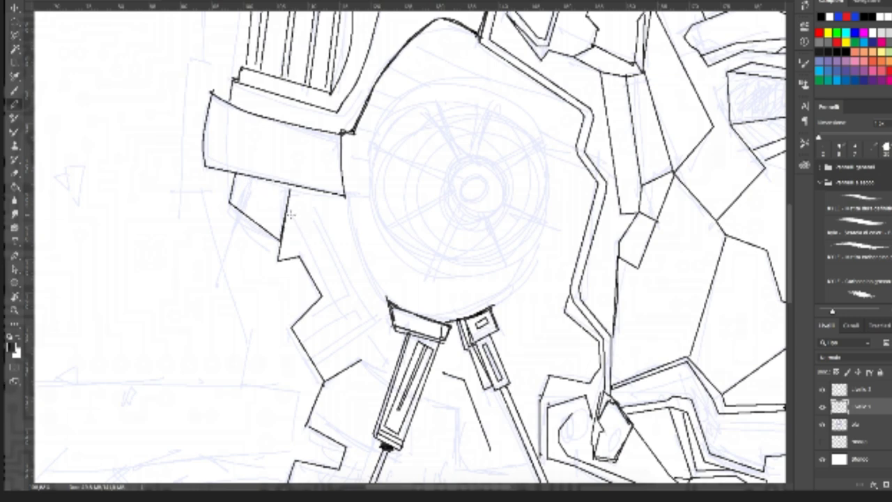
pyautogui.keyDown('shift'); pyautogui.click(333, 301); pyautogui.keyUp('shift')
pyautogui.keyDown('shift'); pyautogui.click(314, 314); pyautogui.keyUp('shift')
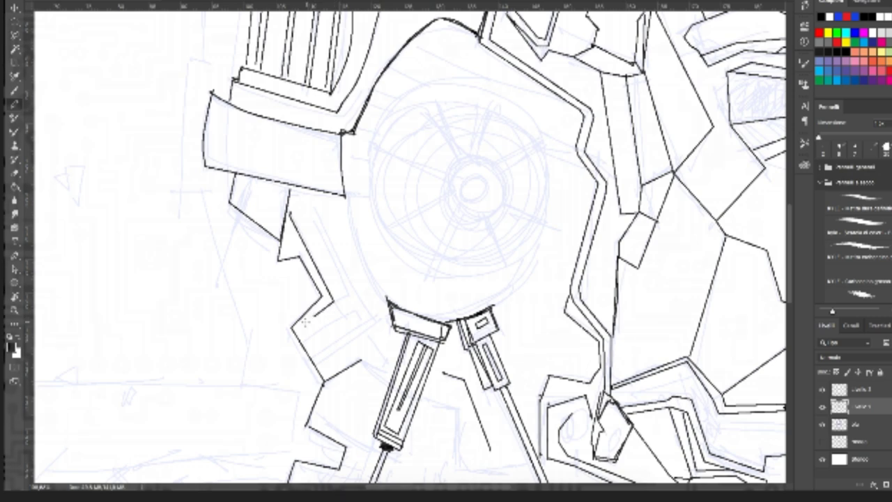
pyautogui.keyDown('shift'); pyautogui.click(314, 333); pyautogui.keyUp('shift')
pyautogui.keyDown('shift'); pyautogui.click(344, 316); pyautogui.keyUp('shift')
pyautogui.keyDown('shift'); pyautogui.click(347, 297); pyautogui.keyUp('shift')
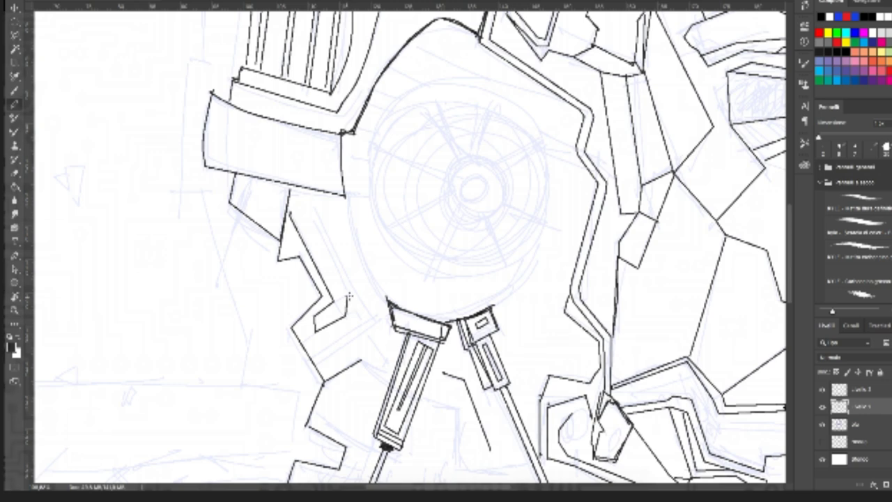
pyautogui.keyDown('shift'); pyautogui.click(312, 216); pyautogui.keyUp('shift')
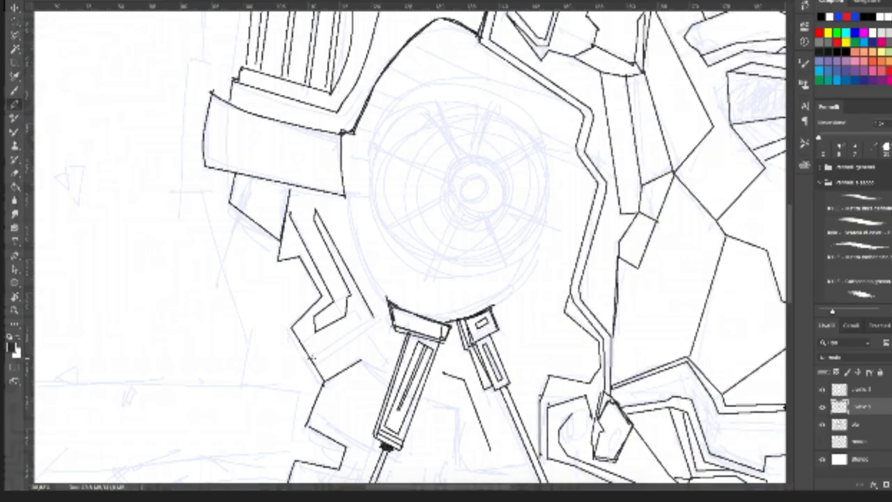
# Step: Frame the bent neck strip with an angled outline reaching back to the rear neck edge, and double that outline
pyautogui.keyDown('shift'); pyautogui.click(311, 358); pyautogui.keyUp('shift')
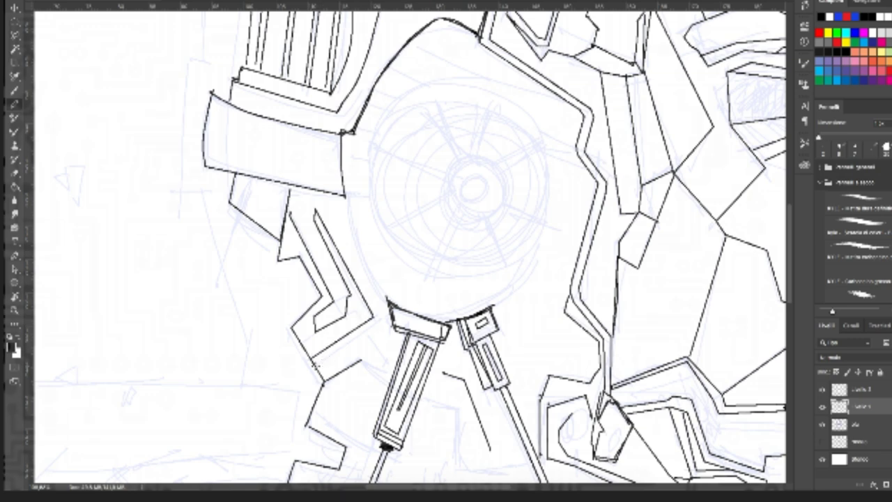
pyautogui.click(379, 322)
pyautogui.keyDown('shift'); pyautogui.click(314, 365); pyautogui.keyUp('shift')
pyautogui.keyDown('shift'); pyautogui.click(312, 210); pyautogui.keyUp('shift')
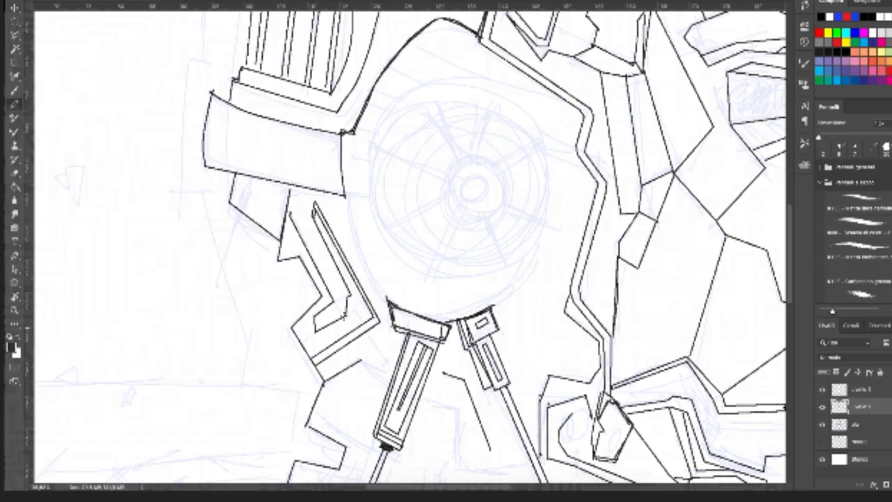
# Step: Double the bent strip's rear edge with a parallel line and add short connecting lines and a small notch at its lower end
pyautogui.moveTo(289, 216); pyautogui.dragTo(313, 208)
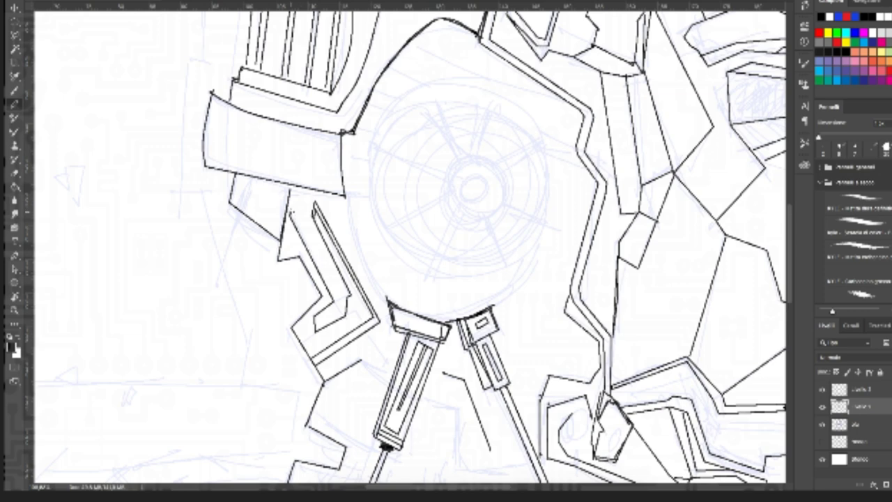
pyautogui.keyDown('shift'); pyautogui.click(332, 307); pyautogui.keyUp('shift')
pyautogui.keyDown('shift'); pyautogui.click(315, 322); pyautogui.keyUp('shift')
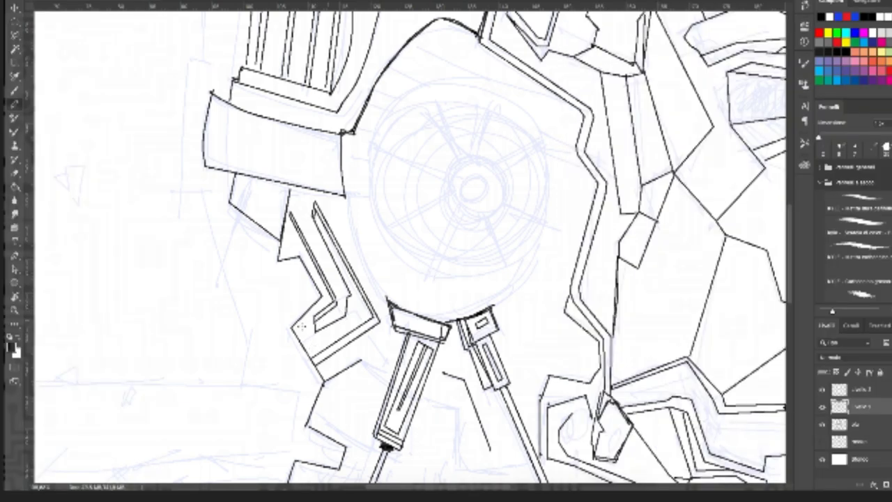
pyautogui.keyDown('shift'); pyautogui.click(352, 308); pyautogui.keyUp('shift')
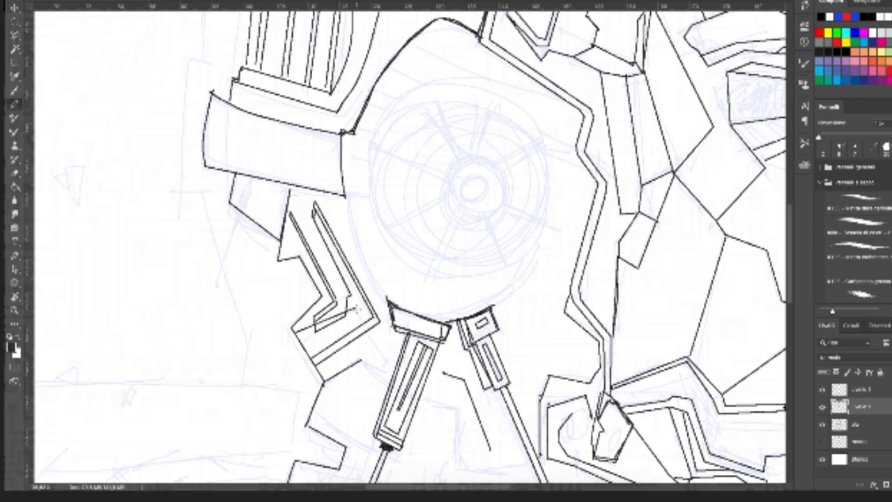
pyautogui.hotkey('ctrl', 'z')
pyautogui.moveTo(293, 331); pyautogui.dragTo(325, 318)
pyautogui.moveTo(356, 319); pyautogui.dragTo(358, 326)
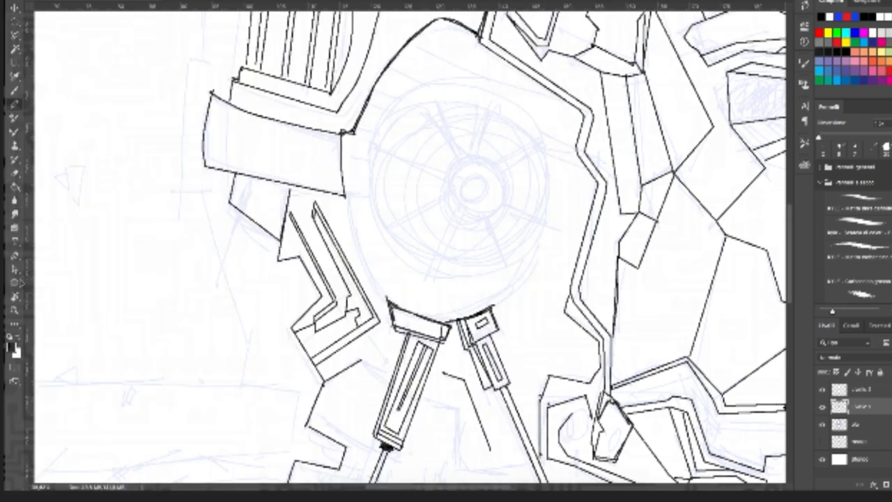
# Step: Draw an unfilled circle with a thick black stroke over the round ear mechanism in the sketch, using the Ellipse tool
pyautogui.press('u')
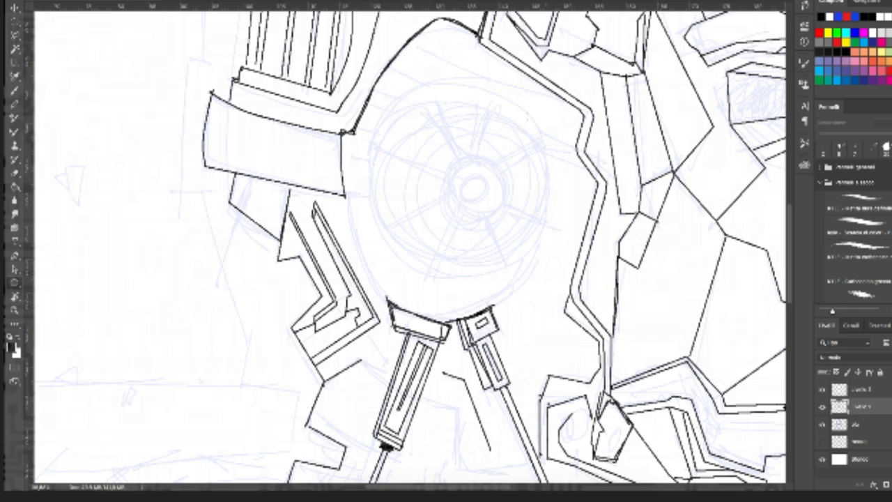
pyautogui.moveTo(396, 113)
pyautogui.mouseDown()
pyautogui.moveTo(432, 156)
pyautogui.moveTo(568, 256)
pyautogui.moveTo(610, 274)
pyautogui.moveTo(613, 256)
pyautogui.mouseUp()
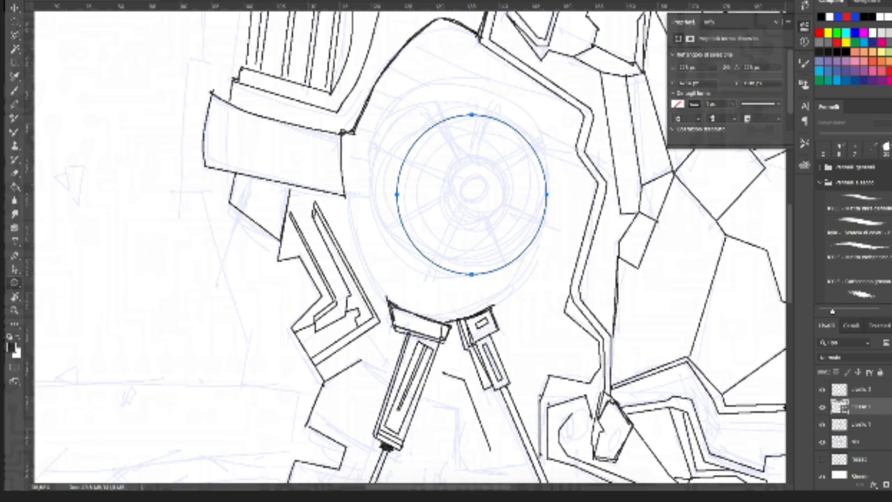
pyautogui.moveTo(712, 104)
pyautogui.mouseDown()
pyautogui.moveTo(728, 104)
pyautogui.moveTo(707, 104)
pyautogui.mouseUp()
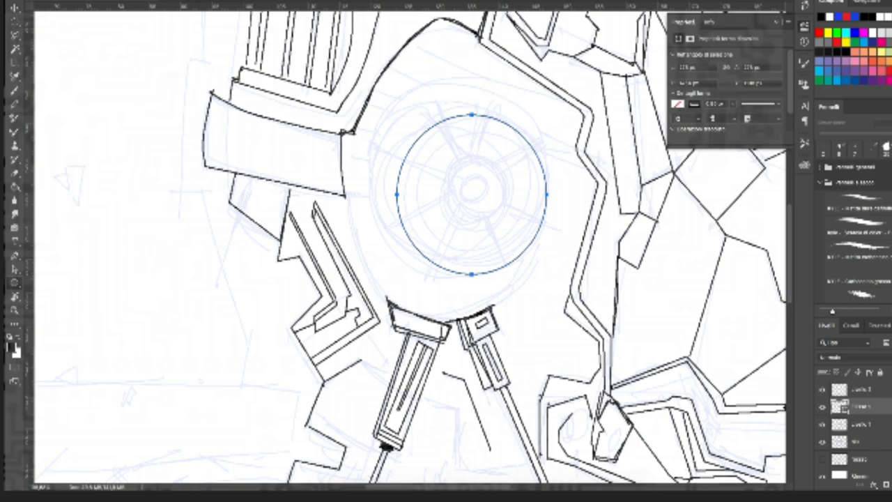
pyautogui.moveTo(712, 103)
pyautogui.mouseDown()
pyautogui.moveTo(728, 104)
pyautogui.moveTo(712, 104)
pyautogui.mouseUp()
pyautogui.press('v')
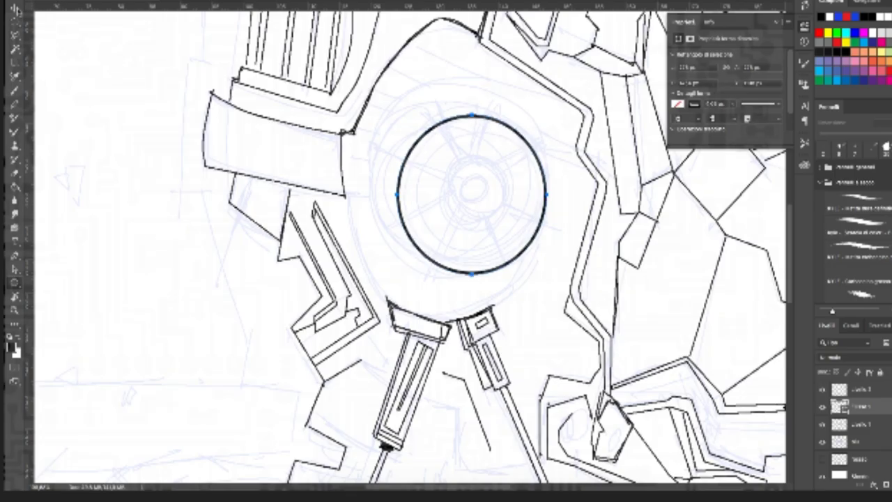
# Step: Enlarge the ear circle slightly and centre a copy of it, scaled to about half its size, inside it
pyautogui.moveTo(392, 274); pyautogui.dragTo(381, 278)
pyautogui.moveTo(430, 129); pyautogui.dragTo(432, 120)
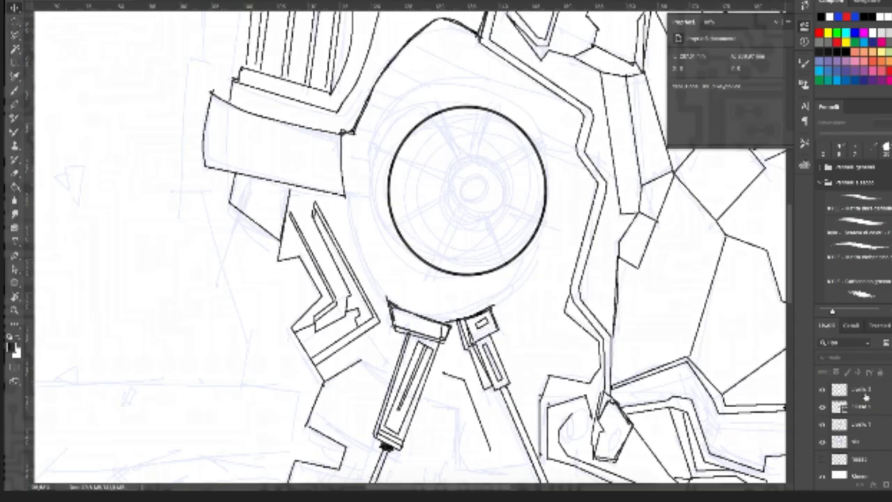
pyautogui.click(864, 397)
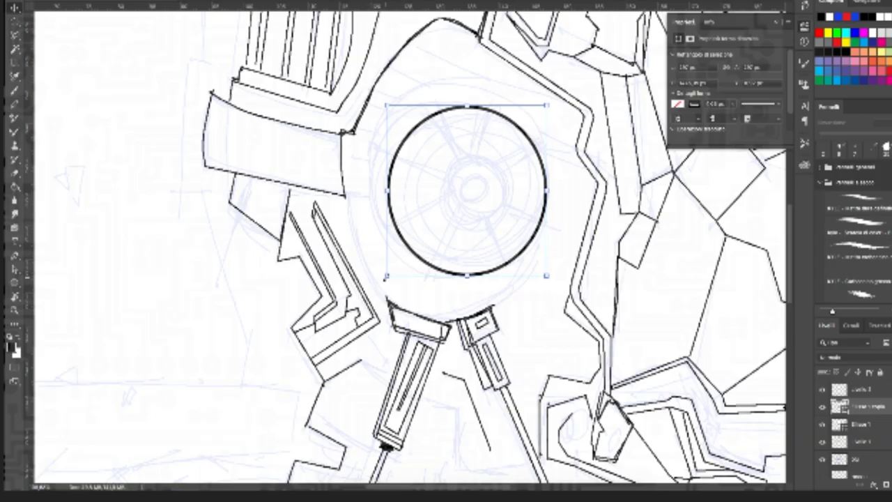
pyautogui.moveTo(386, 276); pyautogui.dragTo(412, 253)
pyautogui.hotkey('ctrl', 'z')
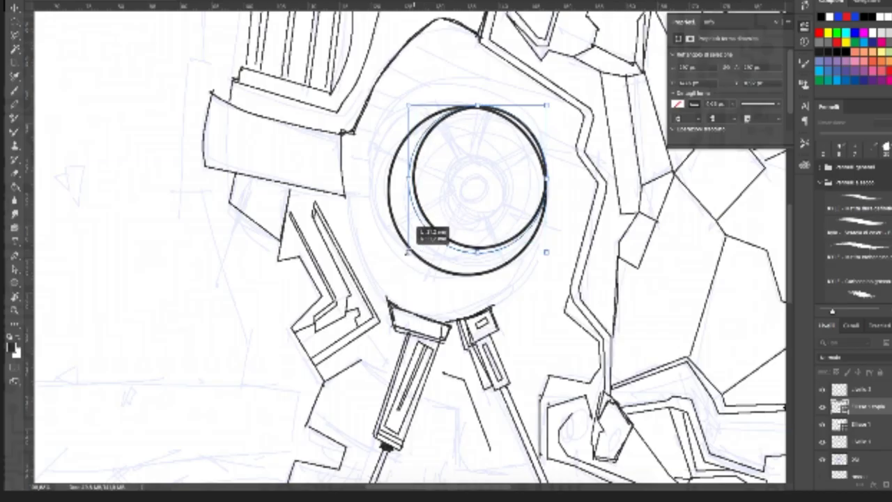
pyautogui.moveTo(408, 251); pyautogui.dragTo(465, 192)
pyautogui.moveTo(498, 154); pyautogui.dragTo(461, 195)
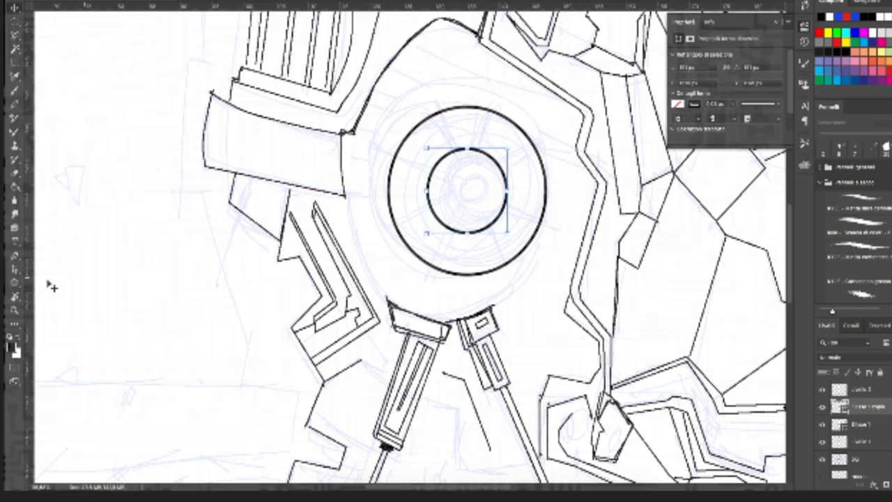
# Step: Thin the inner circle's stroke and centre a much smaller copy of that circle inside it
pyautogui.click(15, 282)
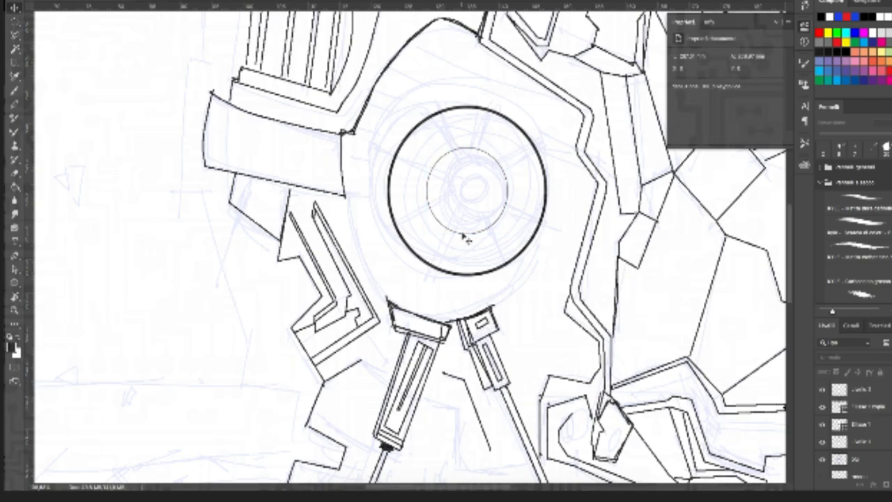
pyautogui.click(868, 406)
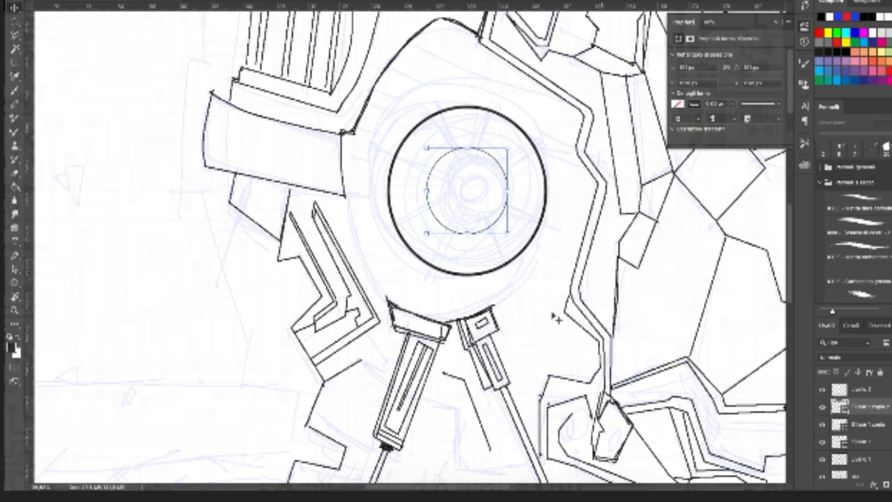
pyautogui.moveTo(427, 234)
pyautogui.mouseDown()
pyautogui.moveTo(474, 171)
pyautogui.moveTo(498, 175)
pyautogui.mouseUp()
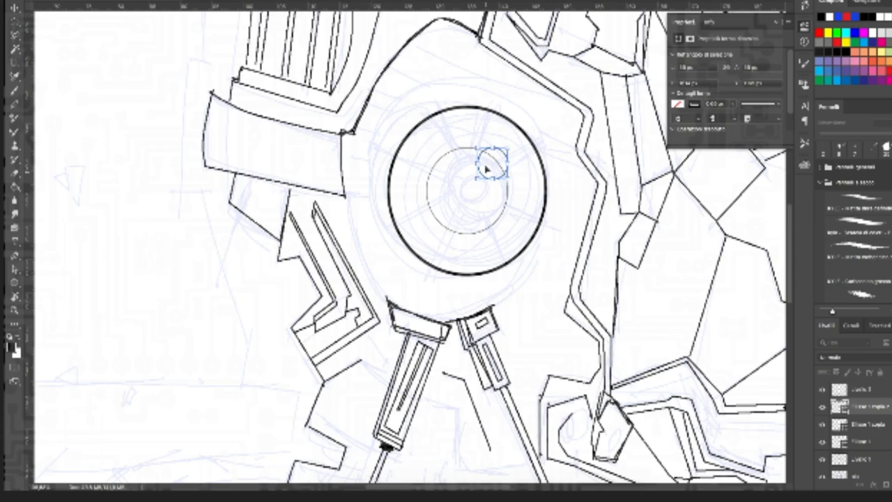
pyautogui.moveTo(488, 167); pyautogui.dragTo(461, 200)
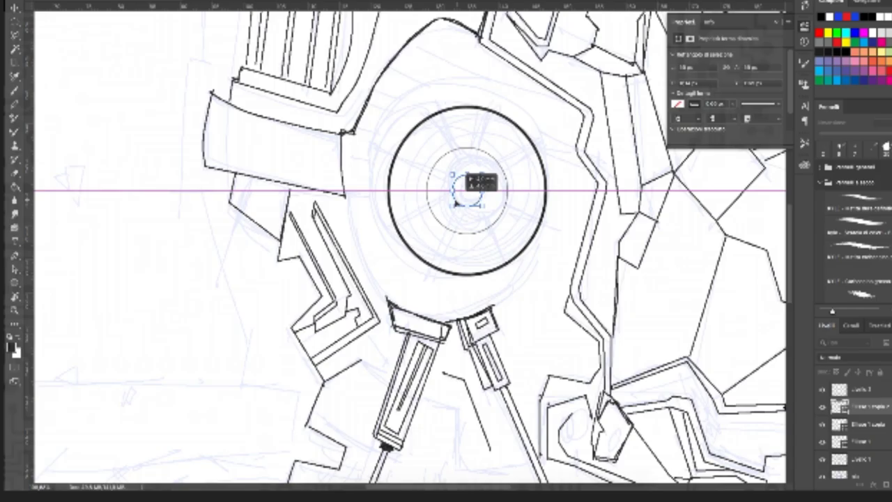
pyautogui.moveTo(481, 200); pyautogui.dragTo(491, 209)
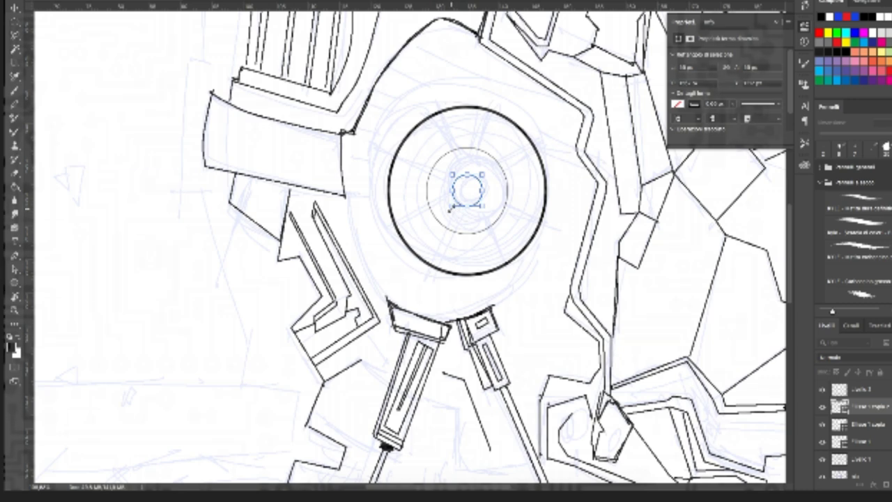
pyautogui.moveTo(451, 209); pyautogui.dragTo(452, 173)
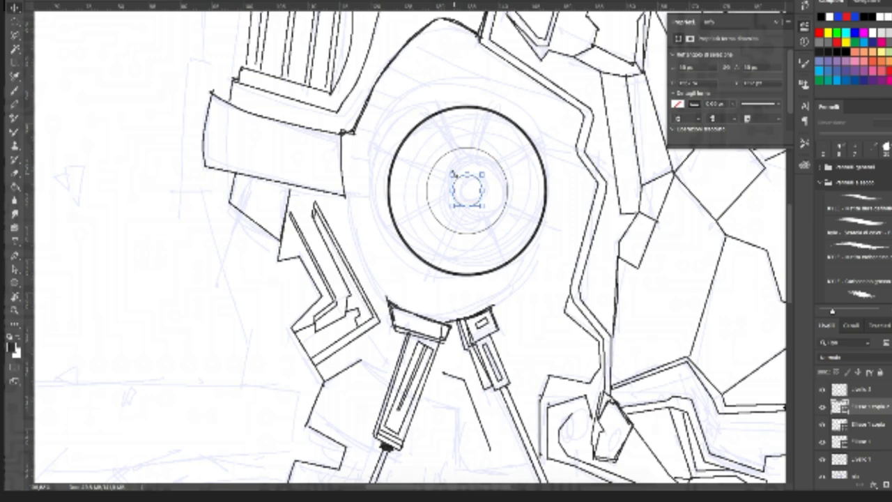
# Step: Add an even smaller concentric circle at the ear's centre and fill it with black
pyautogui.moveTo(452, 207); pyautogui.dragTo(464, 195)
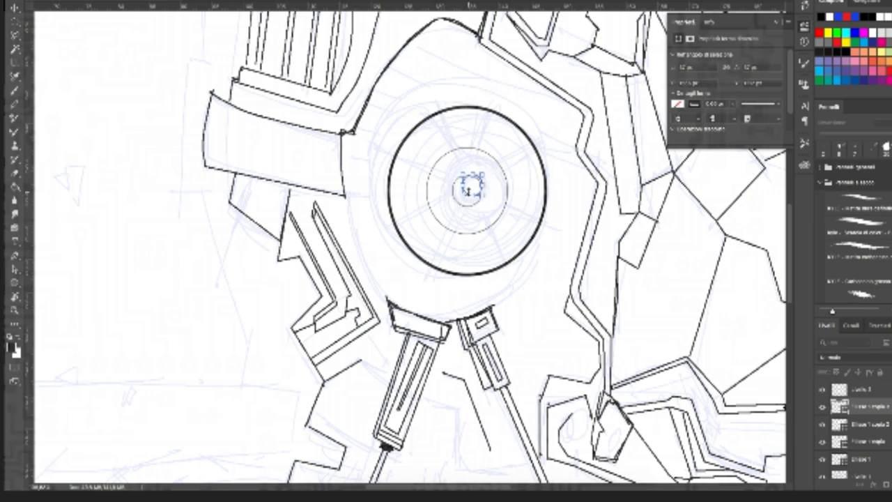
pyautogui.moveTo(468, 188)
pyautogui.mouseDown()
pyautogui.moveTo(462, 198)
pyautogui.moveTo(467, 189)
pyautogui.mouseUp()
pyautogui.press('Return')
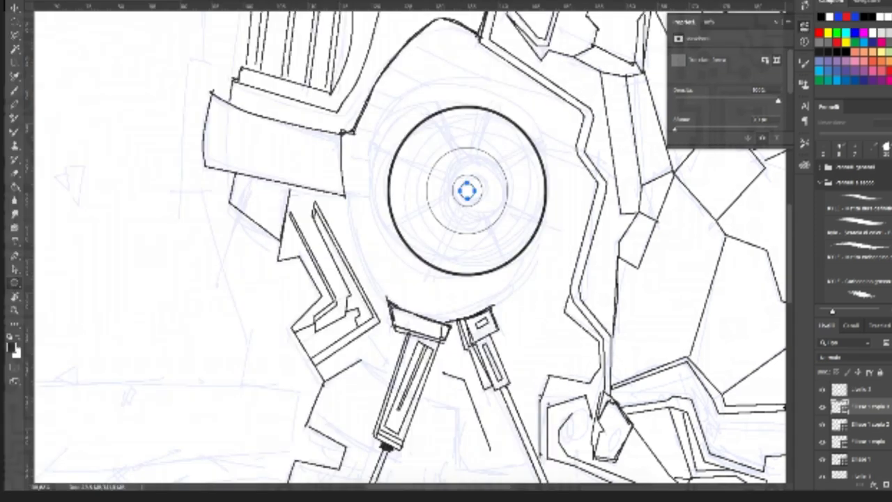
pyautogui.click(81, 2)
pyautogui.click(75, 33)
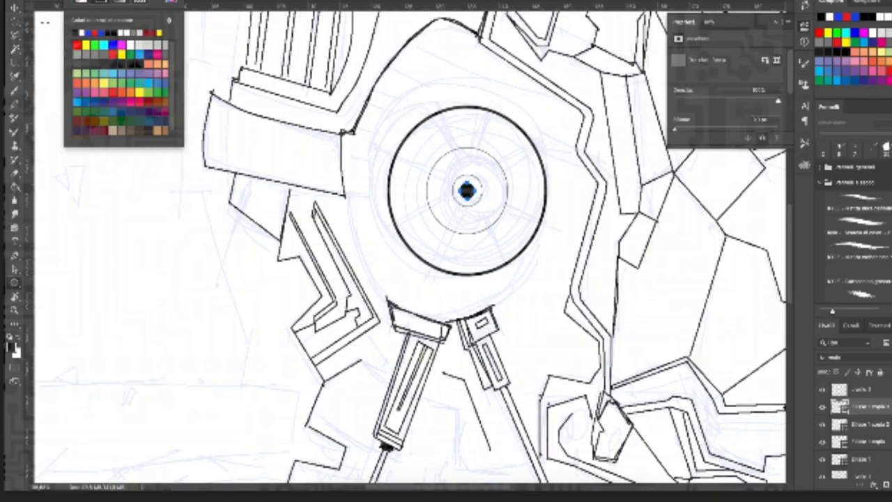
pyautogui.click(14, 8)
pyautogui.click(332, 124)
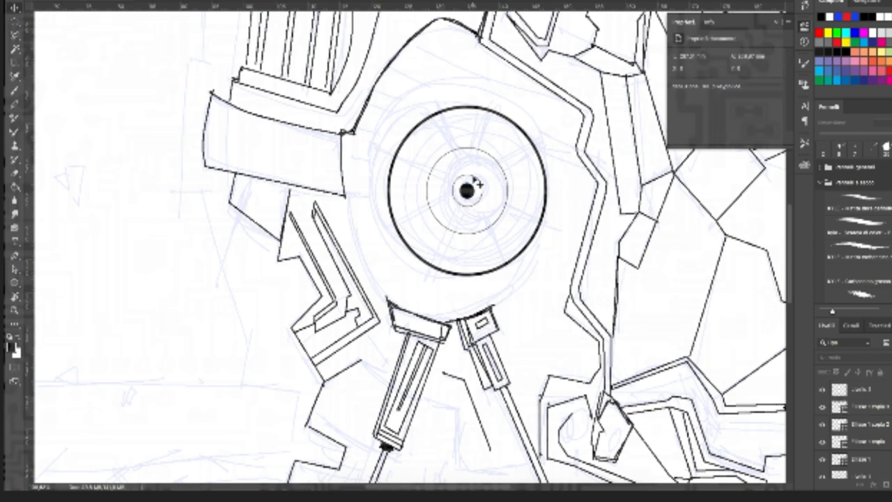
# Step: Duplicate the small circle around the black centre and enlarge the copy slightly to form a narrow concentric ring
pyautogui.click(868, 423)
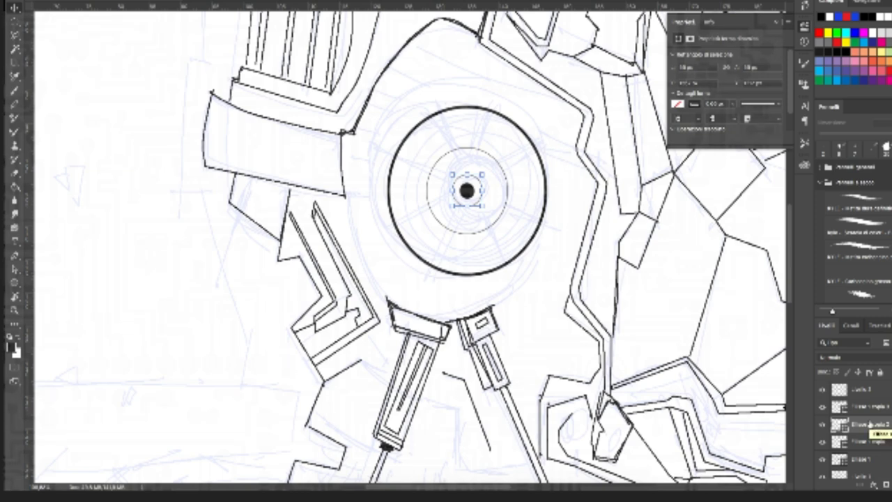
pyautogui.hotkey('ctrl', 'k')
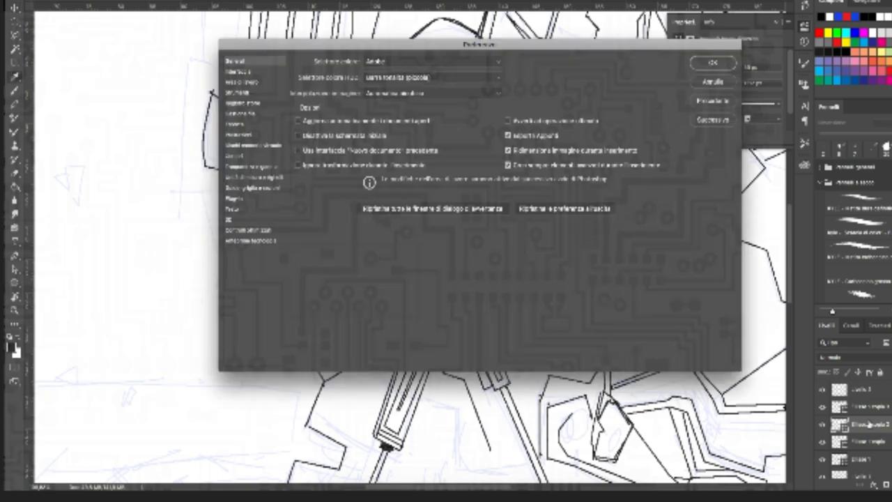
pyautogui.press('Escape')
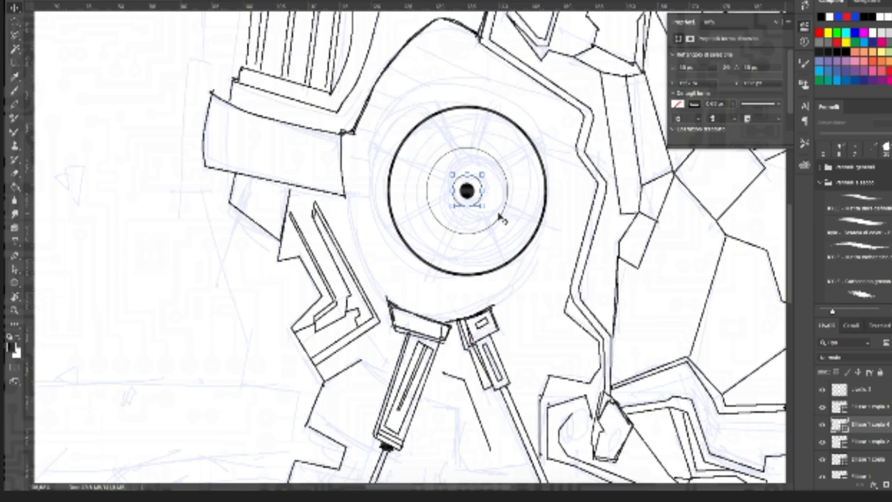
pyautogui.moveTo(484, 206); pyautogui.dragTo(485, 209)
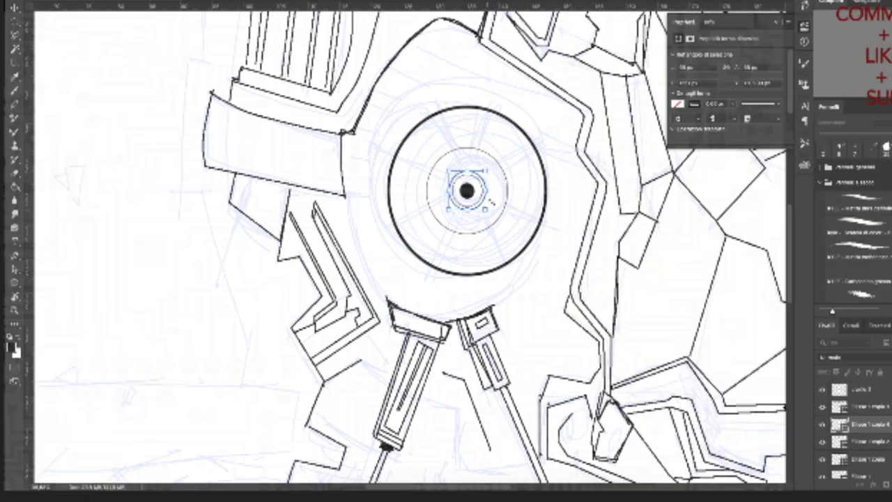
pyautogui.click(177, 268)
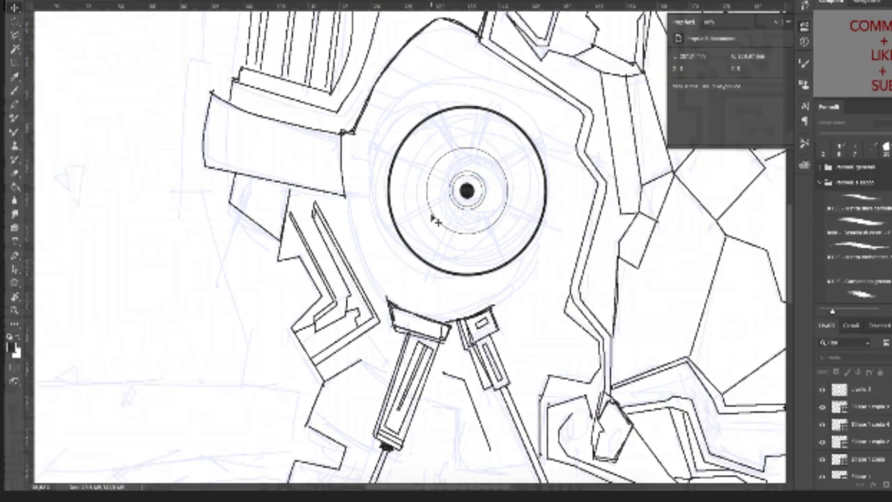
# Step: Add a slightly larger concentric copy around the mid-size circle and hide the blue sketch layer
pyautogui.click(433, 220)
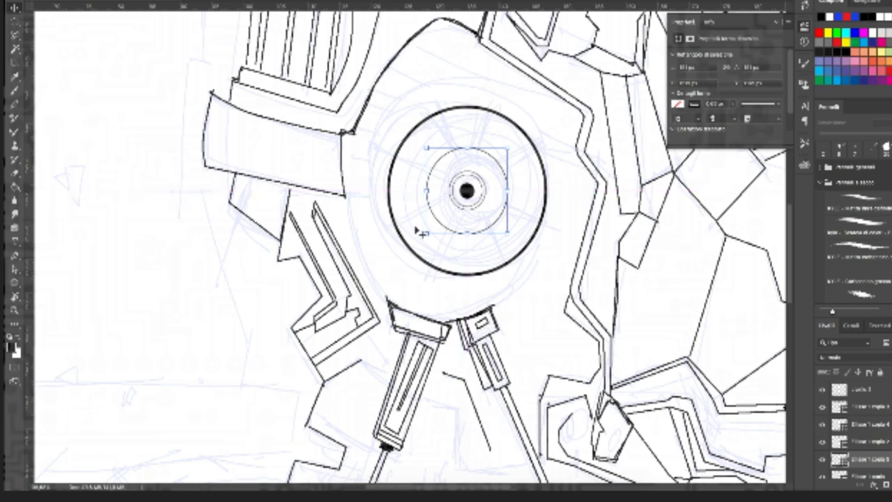
pyautogui.moveTo(425, 234); pyautogui.dragTo(422, 237)
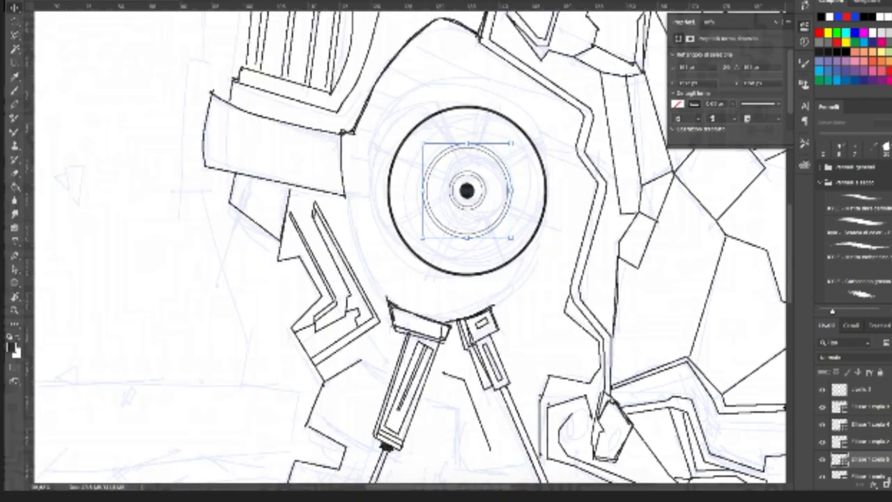
pyautogui.press('Return')
pyautogui.click(822, 434)
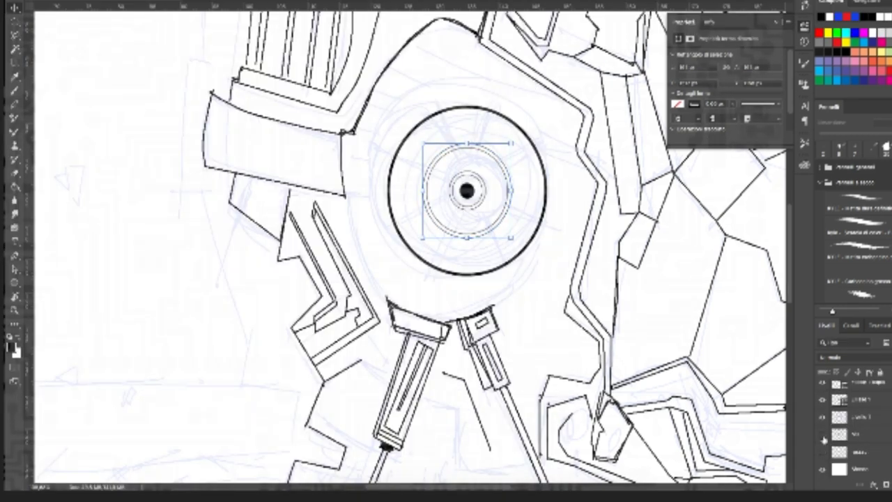
pyautogui.click(146, 245)
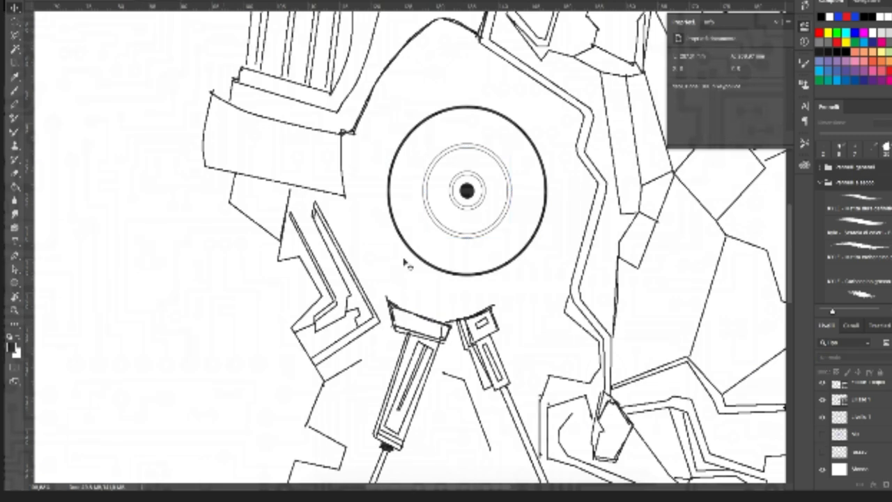
# Step: Select all the ellipse layers of the ear mechanism together
pyautogui.click(863, 402)
pyautogui.scroll(4, 866, 405)
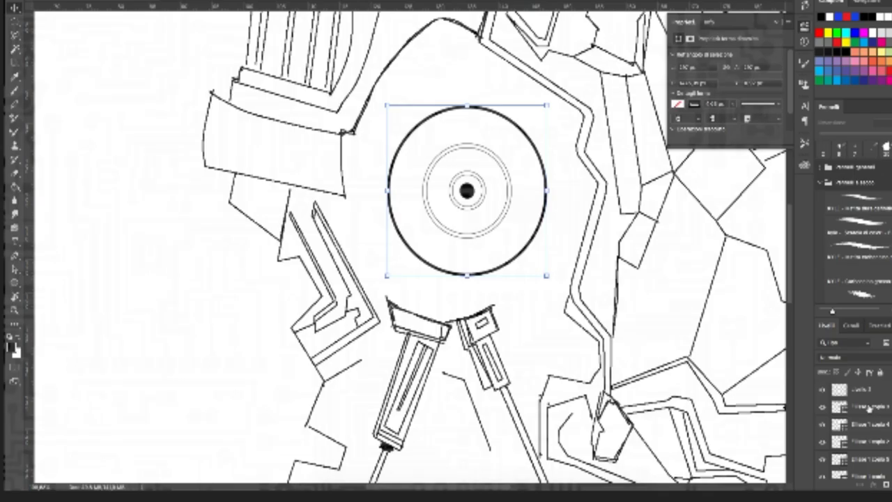
pyautogui.hotkey('ctrl', 'shift', 'alt', 'n')
pyautogui.rightClick(868, 406)
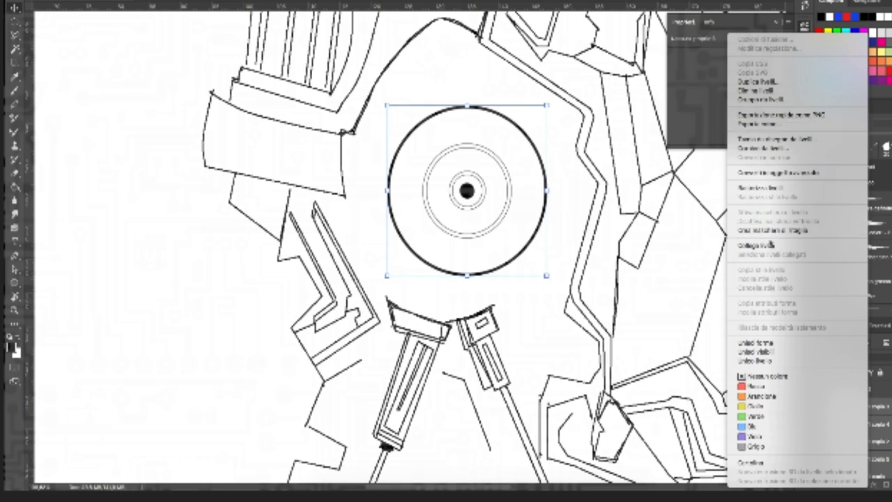
pyautogui.click(768, 360)
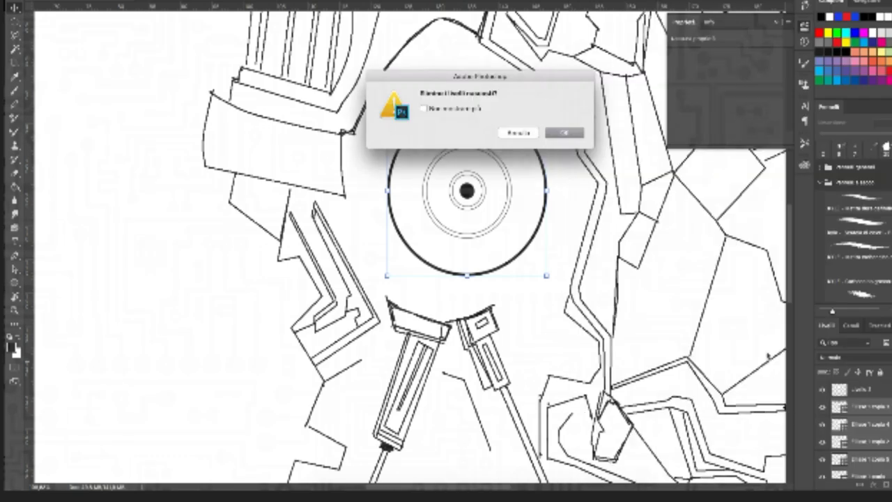
pyautogui.click(519, 133)
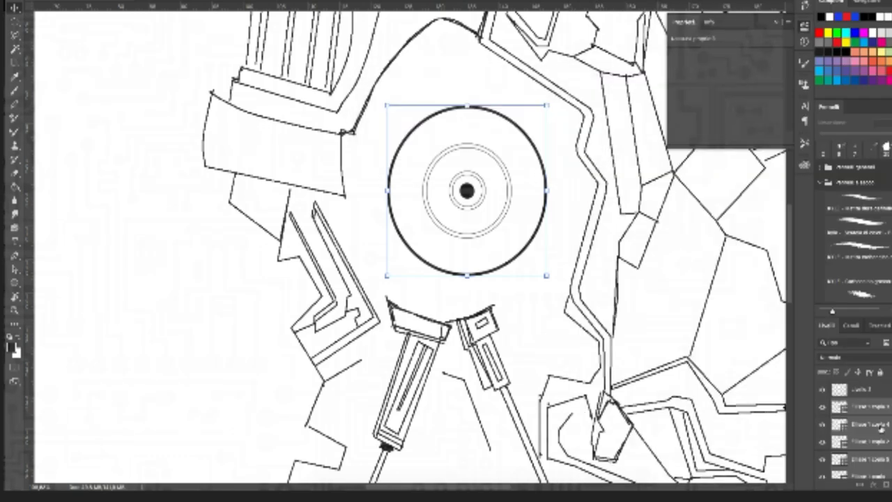
# Step: Rasterize the selected ellipse layers, merge them into a single layer, and check it by toggling its visibility
pyautogui.rightClick(874, 425)
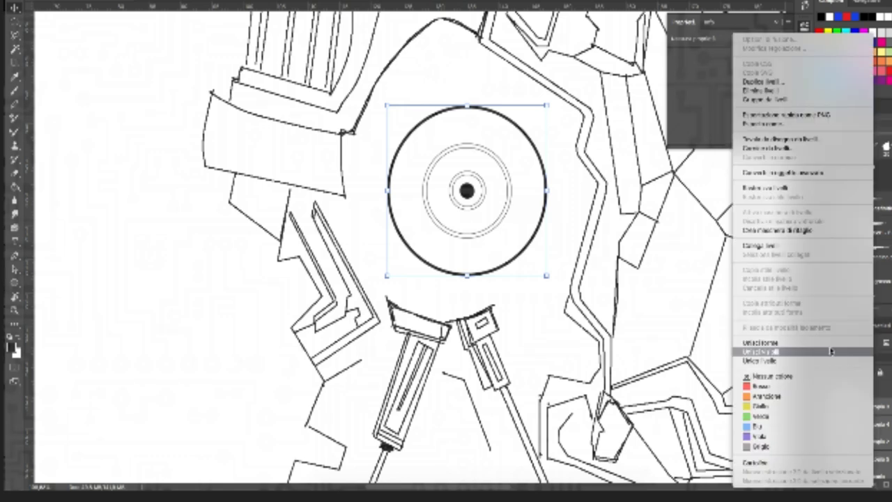
pyautogui.click(785, 189)
pyautogui.rightClick(868, 413)
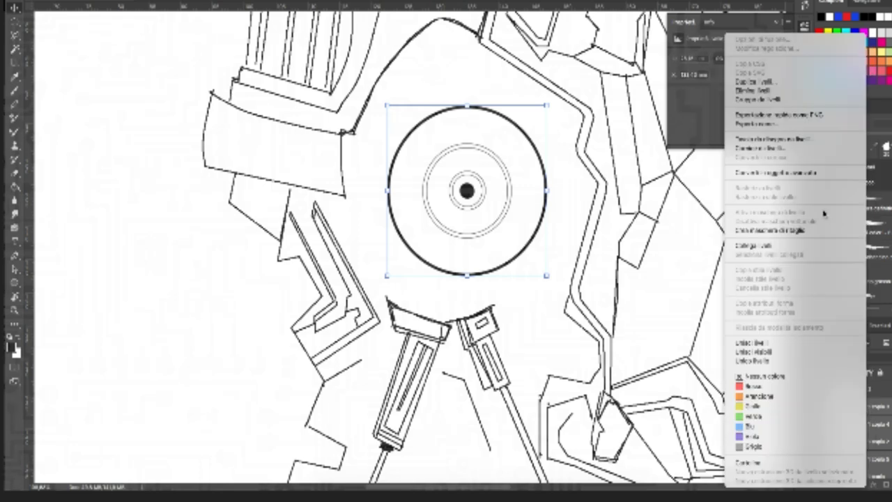
pyautogui.click(776, 340)
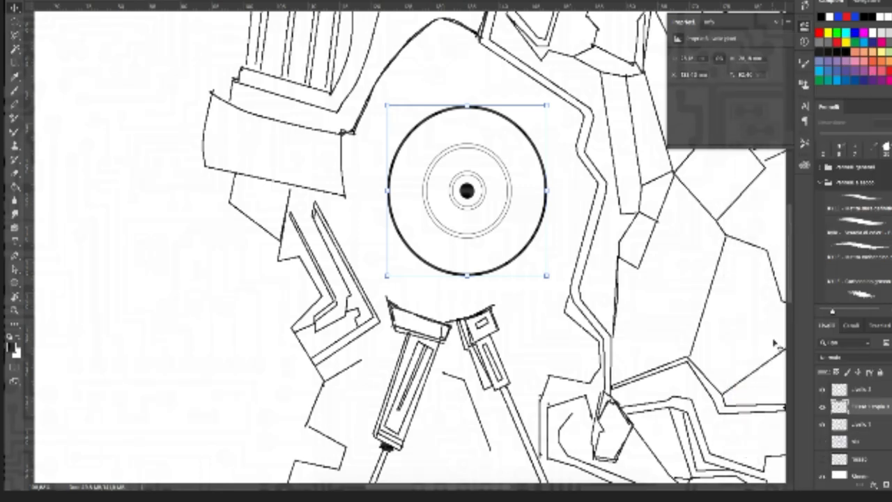
pyautogui.click(822, 407)
pyautogui.click(822, 406)
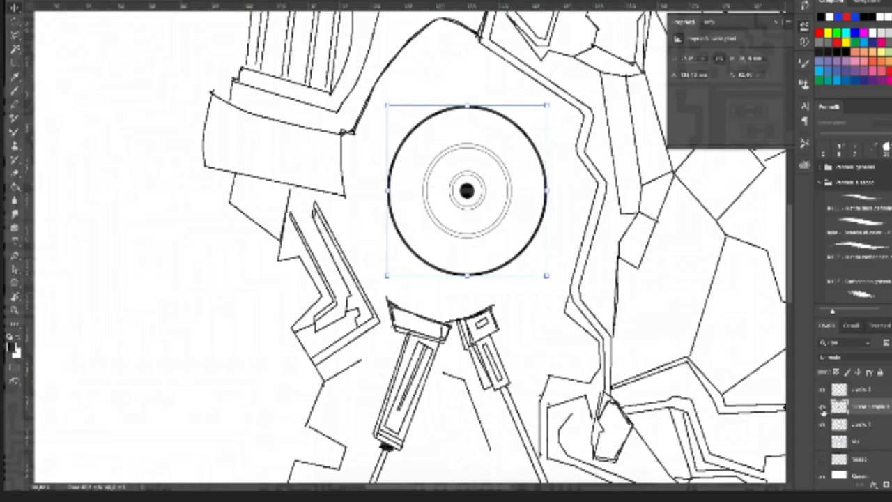
pyautogui.click(822, 407)
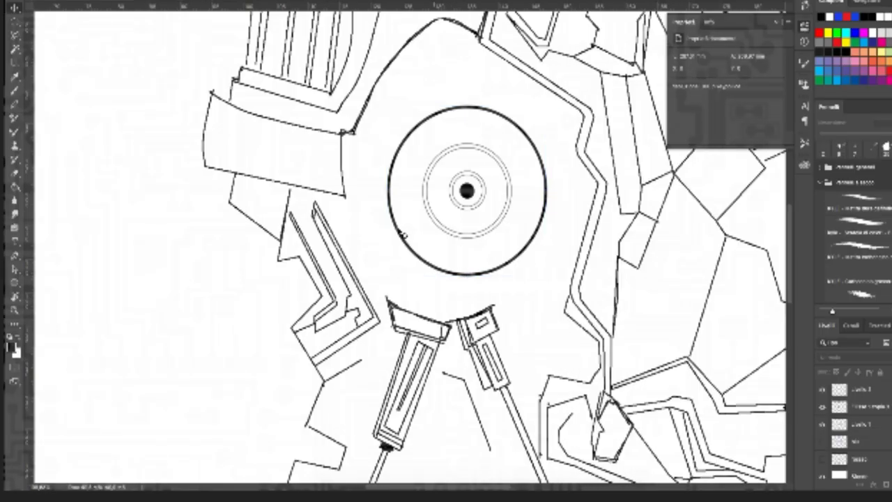
# Step: On the merged circle layer, select the narrow gaps between the paired thin circles and fill them with black
pyautogui.press('w')
pyautogui.click(869, 407)
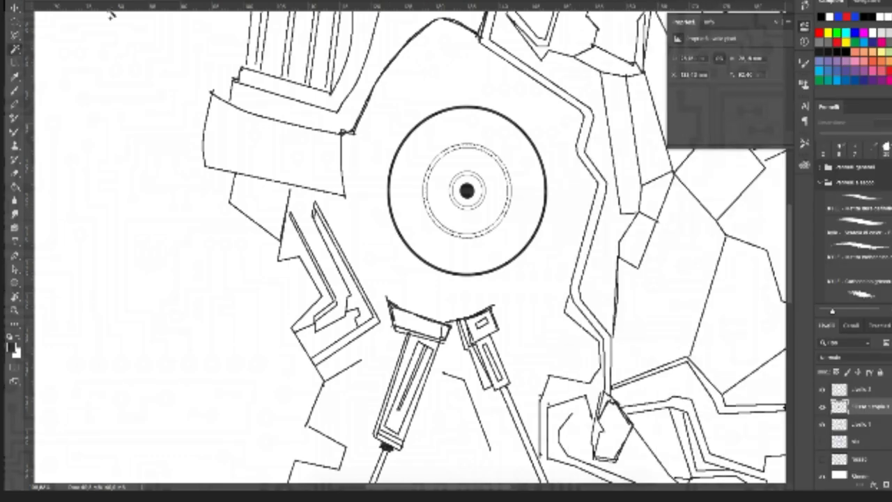
pyautogui.press('u')
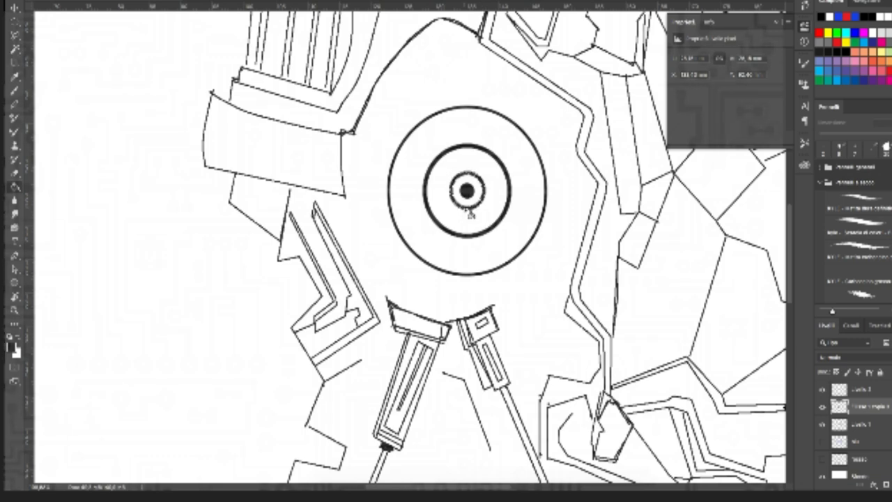
pyautogui.click(14, 9)
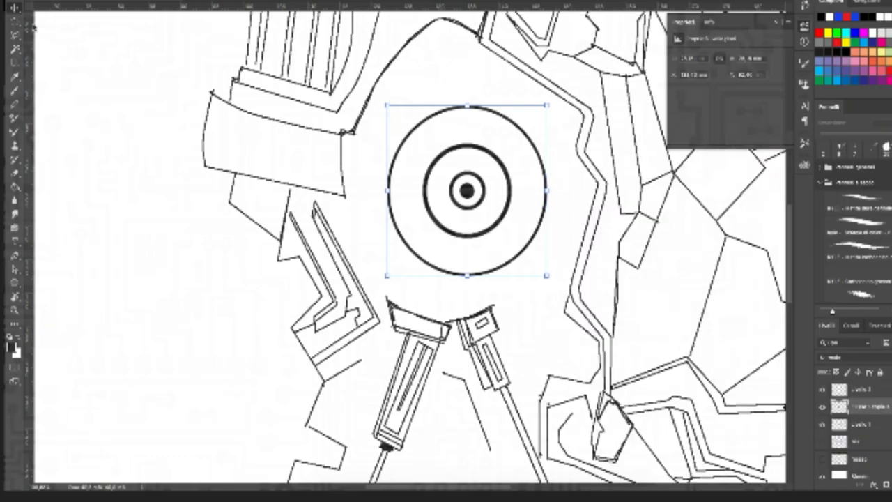
# Step: Try to draw diagonal spokes through the centre directly on the merged circle layer, and undo them
pyautogui.click(296, 346)
pyautogui.press('b')
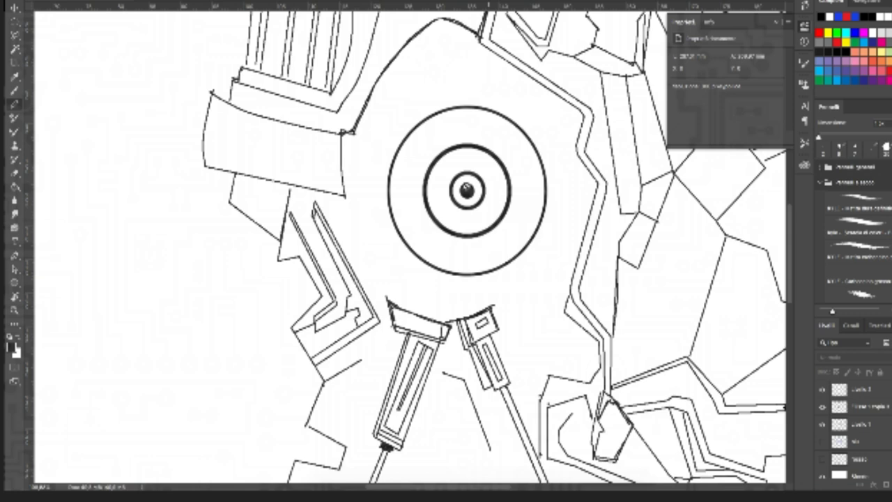
pyautogui.click(876, 408)
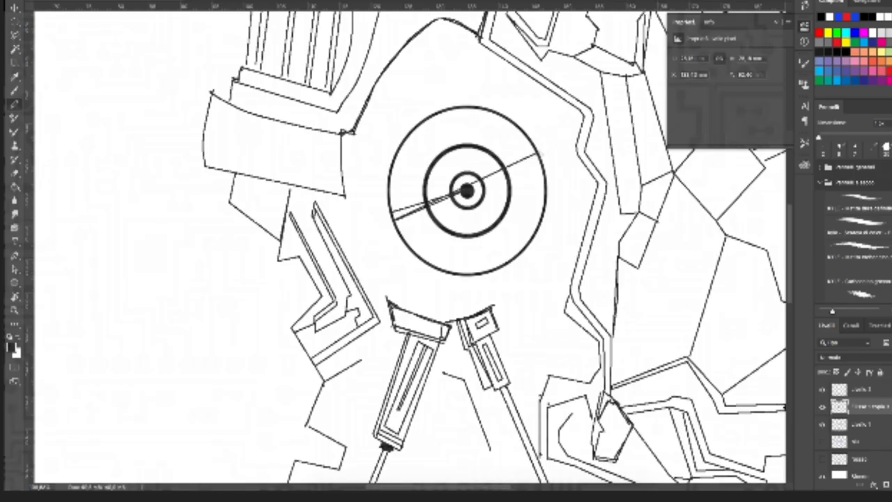
pyautogui.hotkey('ctrl', 'alt', 'z')
pyautogui.hotkey('ctrl', 'alt', 'z')
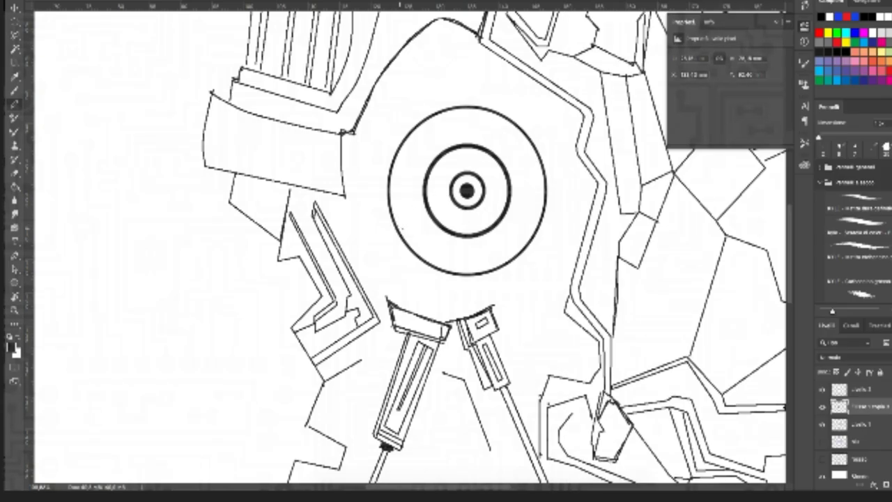
# Step: On a new layer, draw one vertical and one horizontal straight line across the outer circle through the centre
pyautogui.hotkey('ctrl', 'shift', 'alt', 'n')
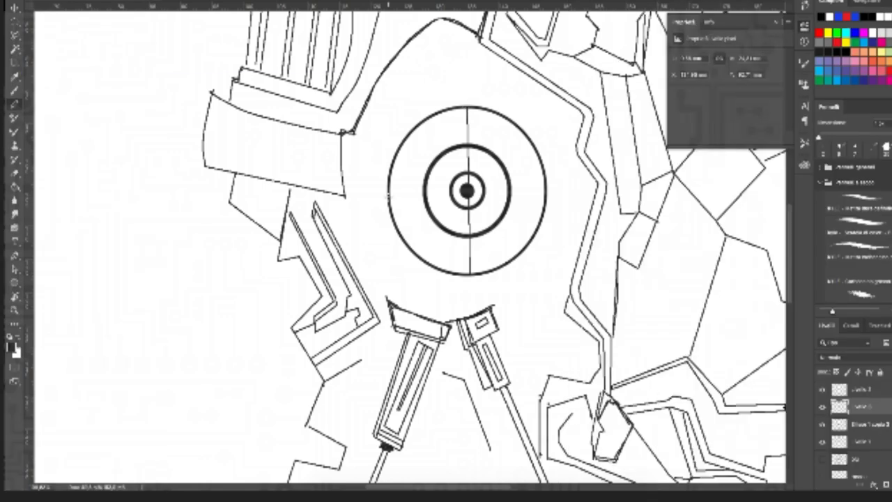
pyautogui.keyDown('shift'); pyautogui.click(549, 189); pyautogui.keyUp('shift')
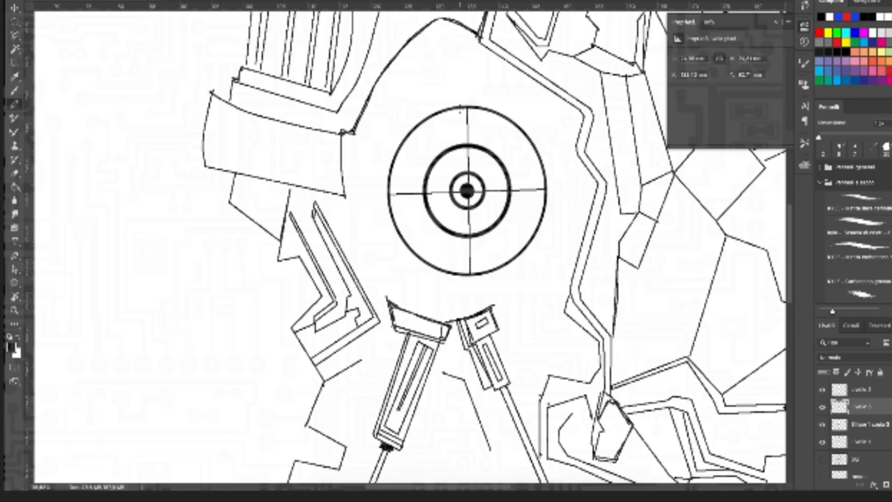
pyautogui.moveTo(460, 109); pyautogui.dragTo(460, 275)
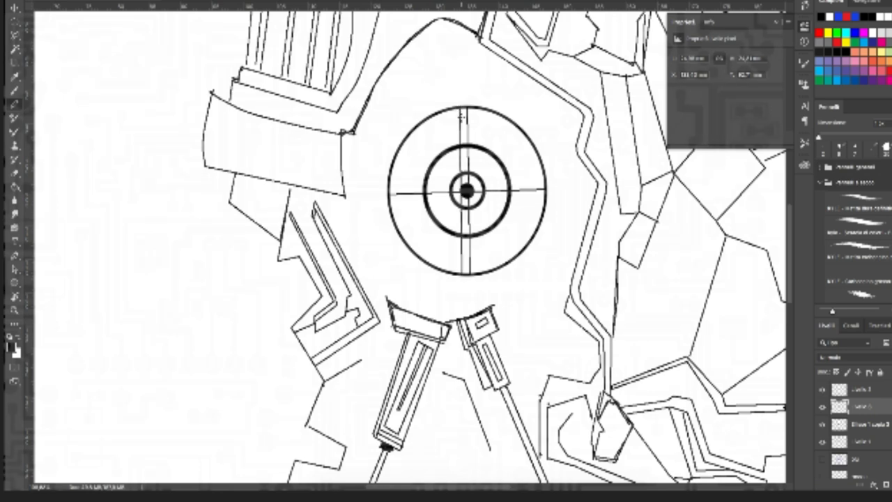
pyautogui.hotkey('ctrl', 'z')
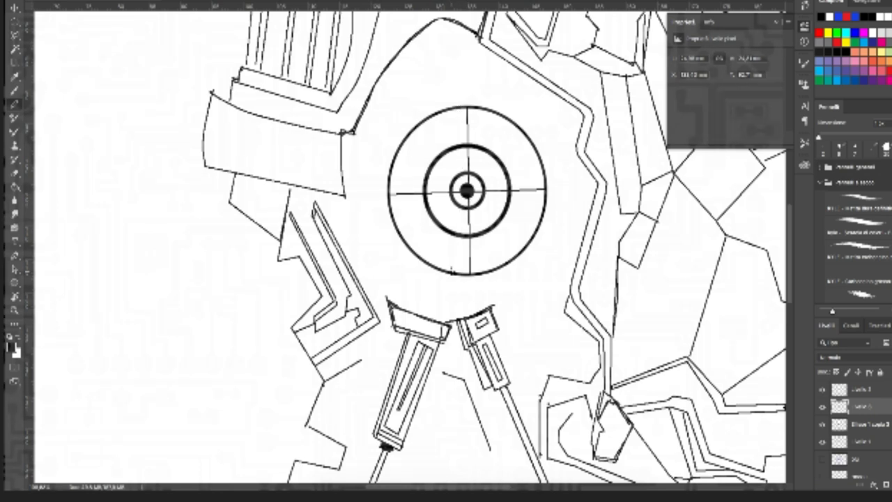
# Step: Add irregular single and paired radial spokes around the ear mechanism, some from the centre and some between the outer two rings
pyautogui.moveTo(464, 251); pyautogui.dragTo(451, 269)
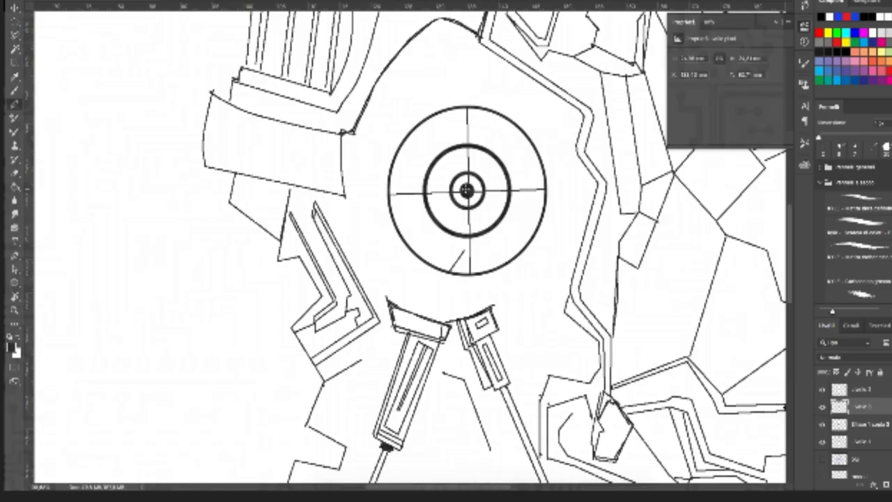
pyautogui.keyDown('shift'); pyautogui.click(467, 190); pyautogui.keyUp('shift')
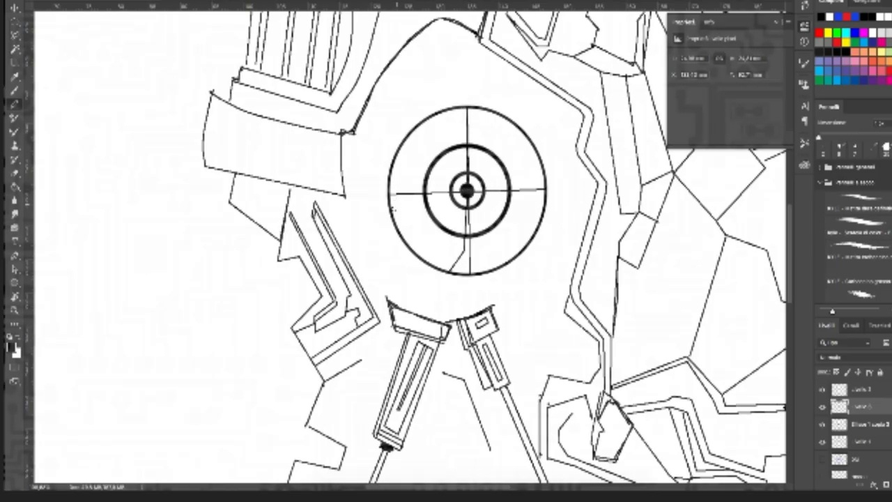
pyautogui.moveTo(391, 210); pyautogui.dragTo(451, 195)
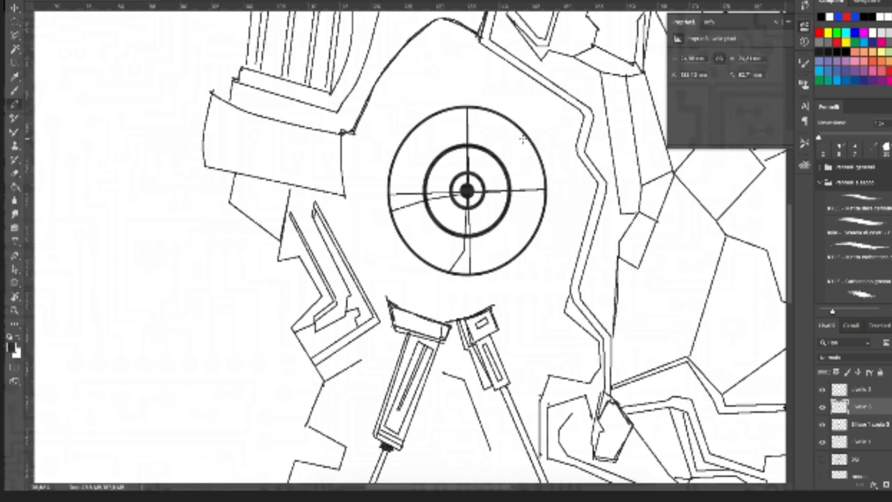
pyautogui.moveTo(471, 185); pyautogui.dragTo(522, 133)
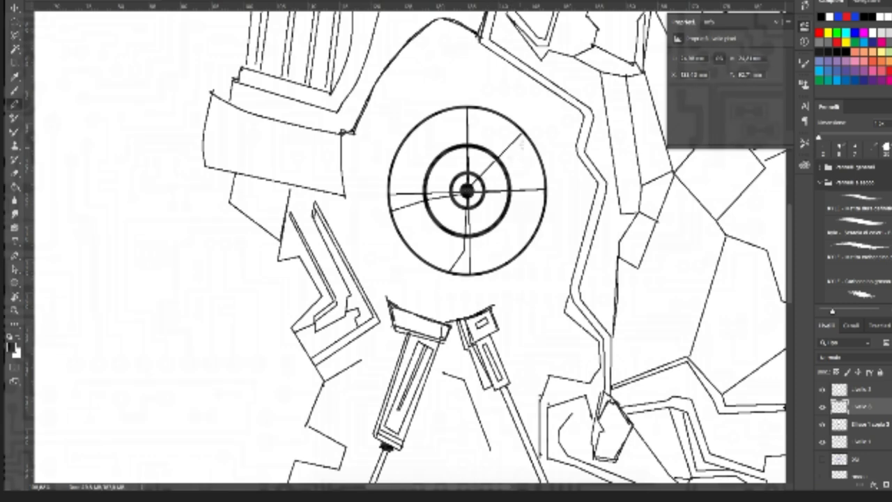
pyautogui.keyDown('shift'); pyautogui.click(526, 134); pyautogui.keyUp('shift')
pyautogui.moveTo(440, 152); pyautogui.dragTo(426, 122)
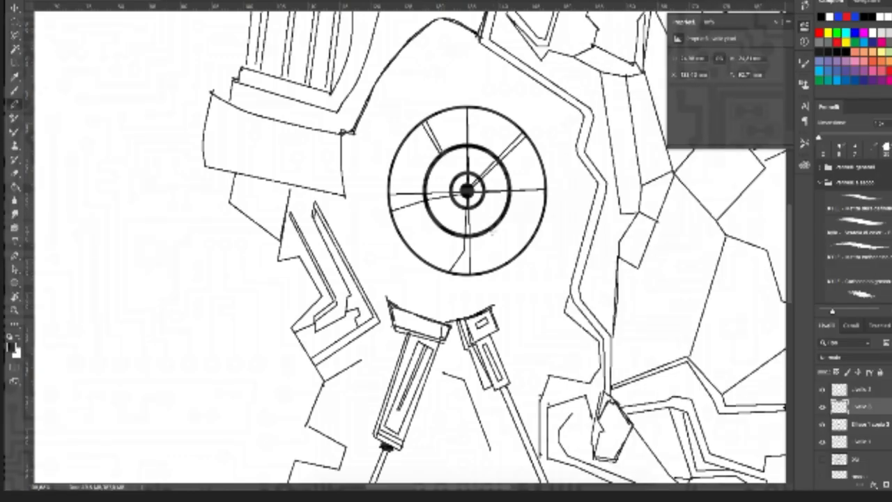
pyautogui.moveTo(497, 240); pyautogui.dragTo(515, 257)
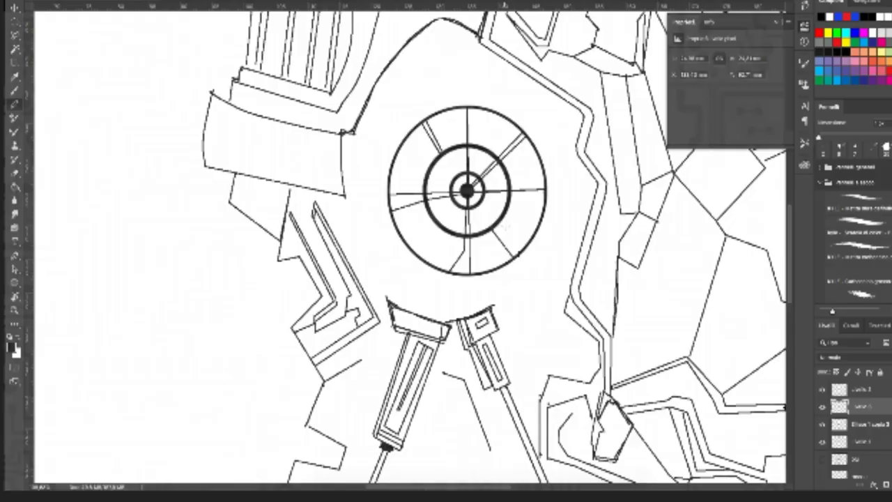
pyautogui.moveTo(504, 218); pyautogui.dragTo(528, 239)
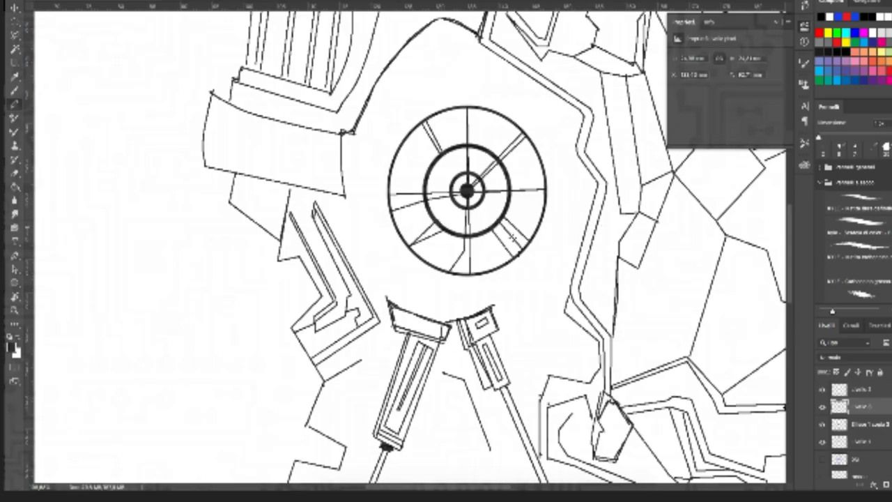
# Step: Duplicate the spokes layer and rotate the copy so its lines fall between the original spokes
pyautogui.press('w')
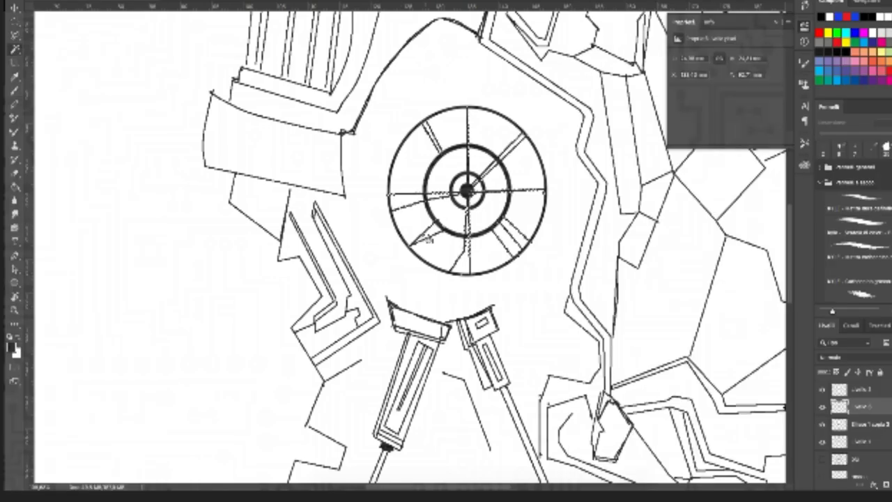
pyautogui.press('g')
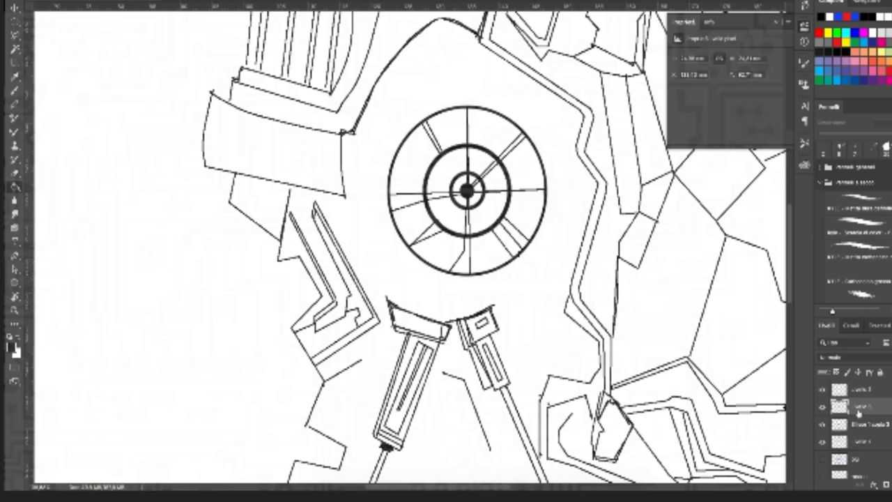
pyautogui.hotkey('ctrl', 'j')
pyautogui.hotkey('ctrl', 't')
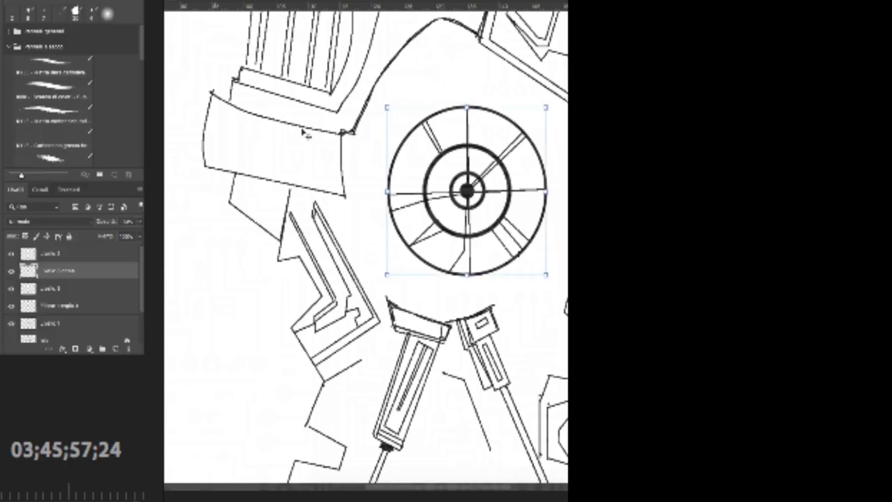
pyautogui.moveTo(550, 106); pyautogui.dragTo(545, 218)
pyautogui.press('Return')
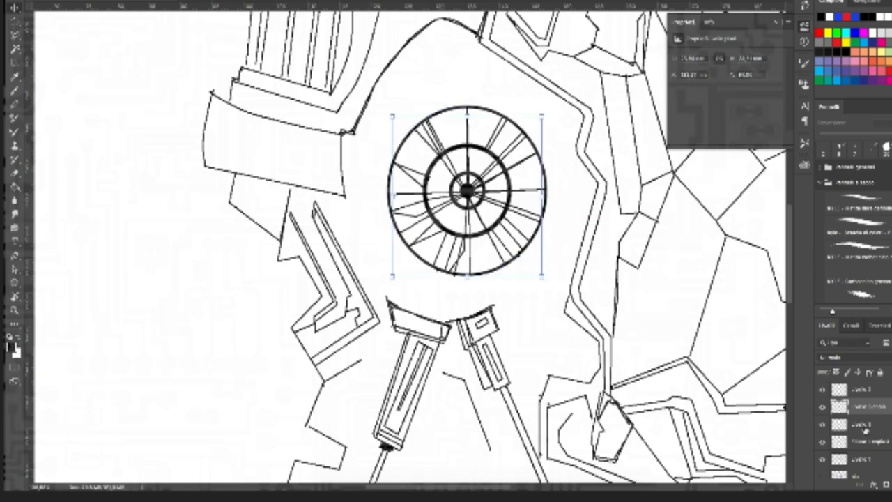
# Step: Merge the rotated copy, the original spokes layer and the circle layer into one layer
pyautogui.keyDown('shift'); pyautogui.click(861, 443); pyautogui.keyUp('shift')
pyautogui.rightClick(860, 443)
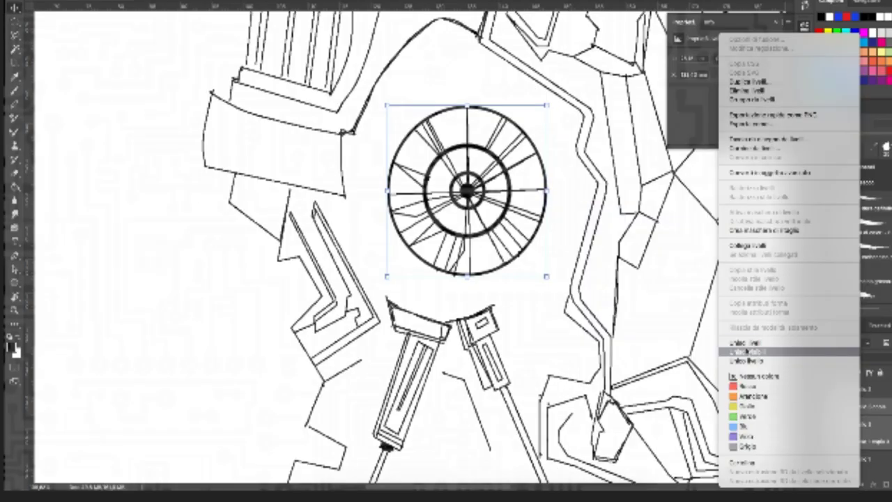
pyautogui.click(744, 343)
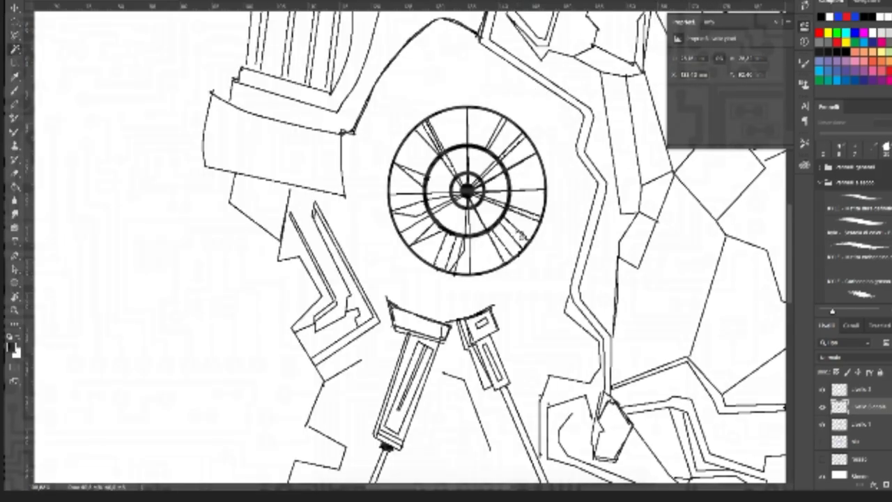
# Step: Fill the narrow wedges between neighbouring spokes of the outer ring with black, along with small gaps in the inner ring
pyautogui.press('g')
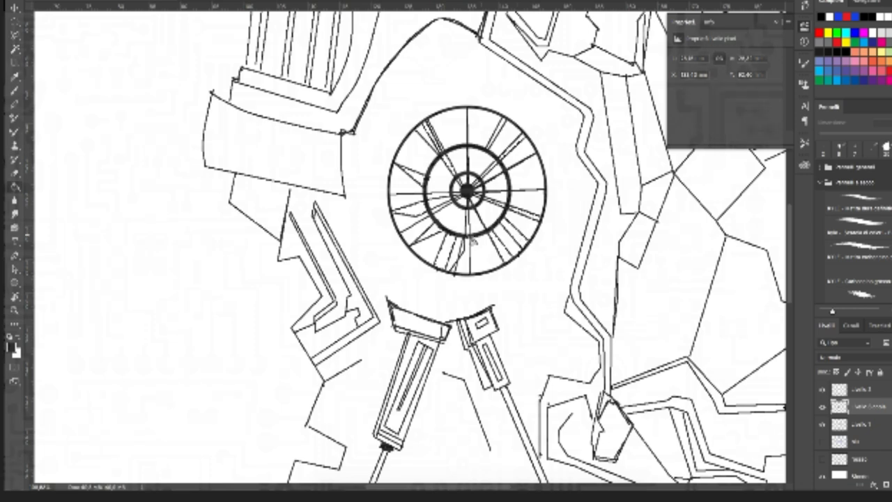
pyautogui.click(414, 208)
pyautogui.click(418, 177)
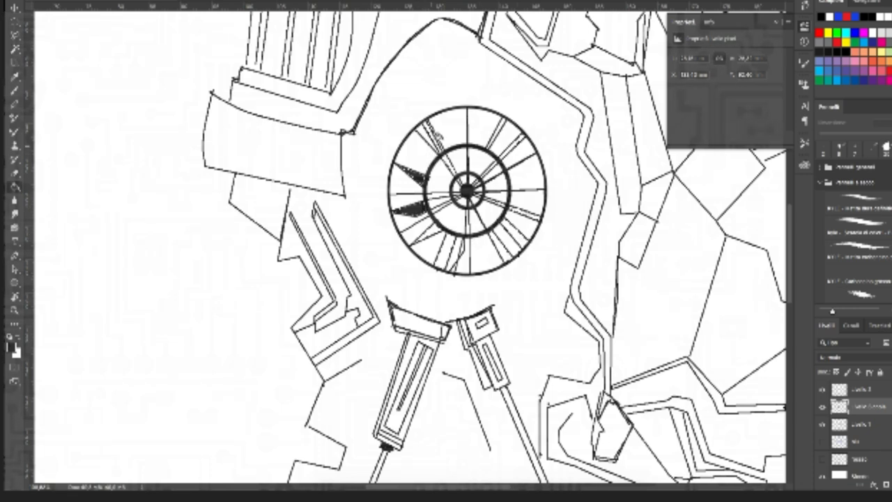
pyautogui.click(430, 134)
pyautogui.moveTo(506, 148); pyautogui.dragTo(524, 133)
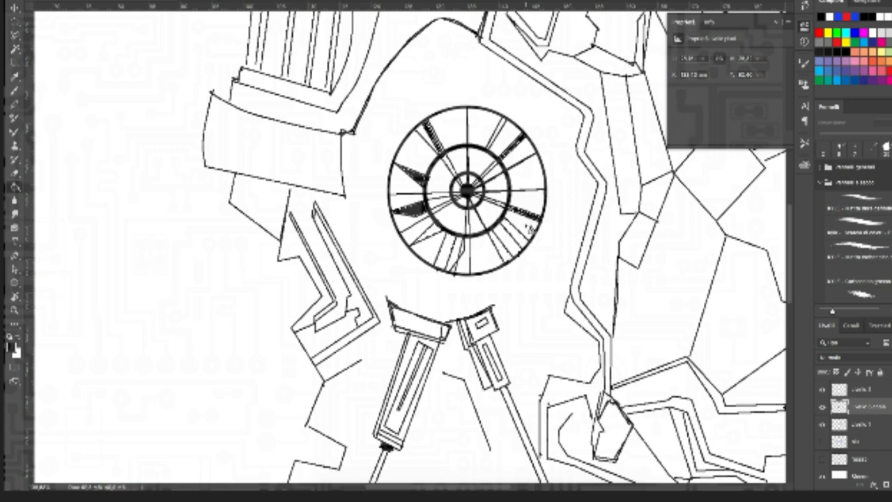
pyautogui.click(516, 235)
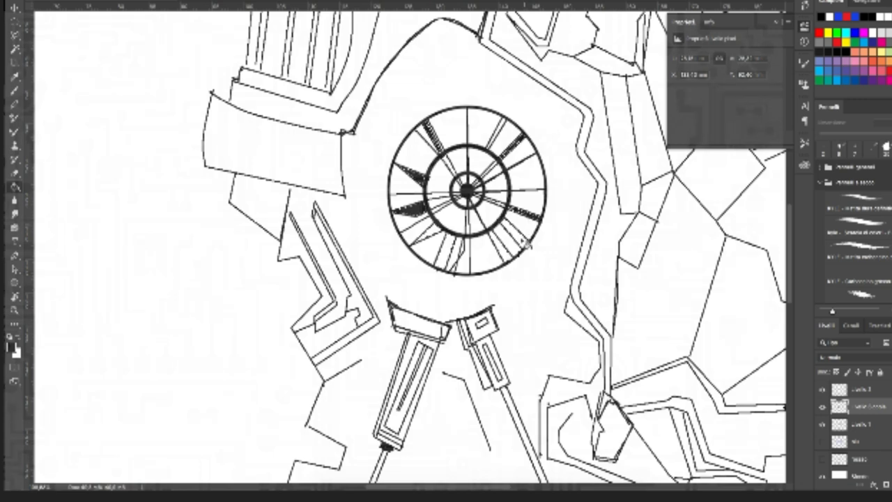
pyautogui.click(499, 247)
pyautogui.click(444, 253)
pyautogui.moveTo(438, 231); pyautogui.dragTo(415, 243)
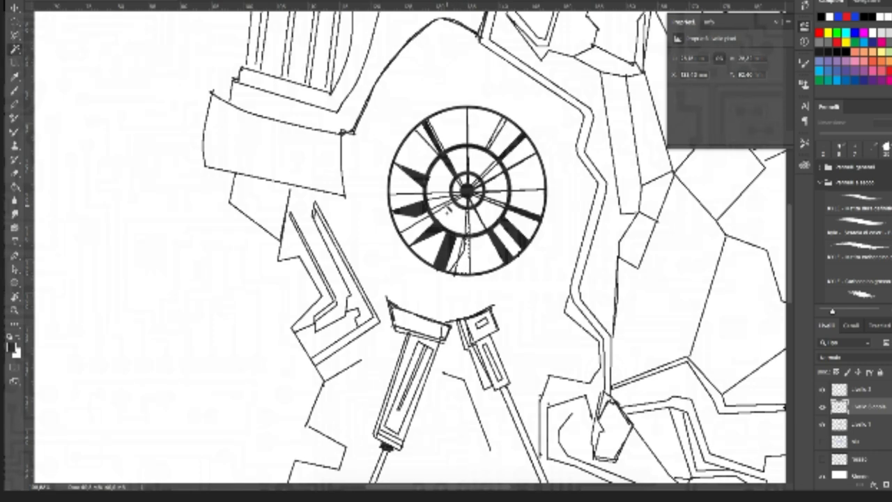
pyautogui.click(448, 209)
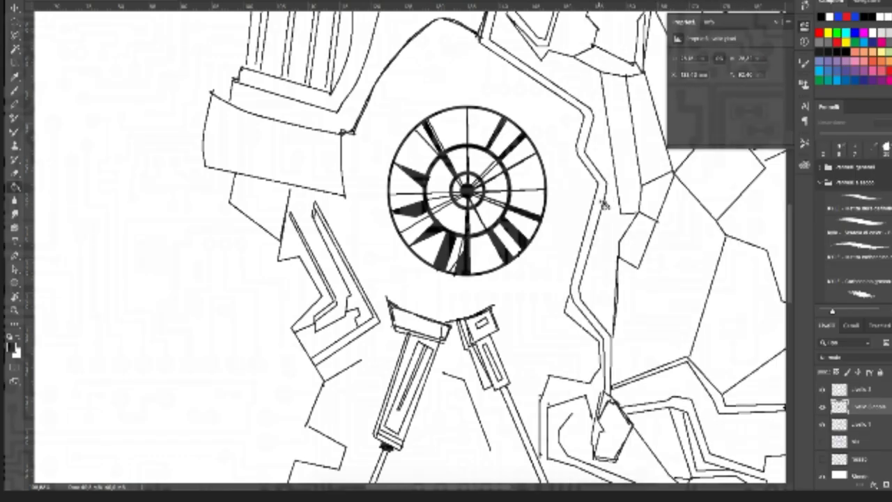
# Step: Identify the main line-art layer by toggling its visibility, rename it as Disegno, and select the topmost line layer
pyautogui.hotkey('ctrl', 't')
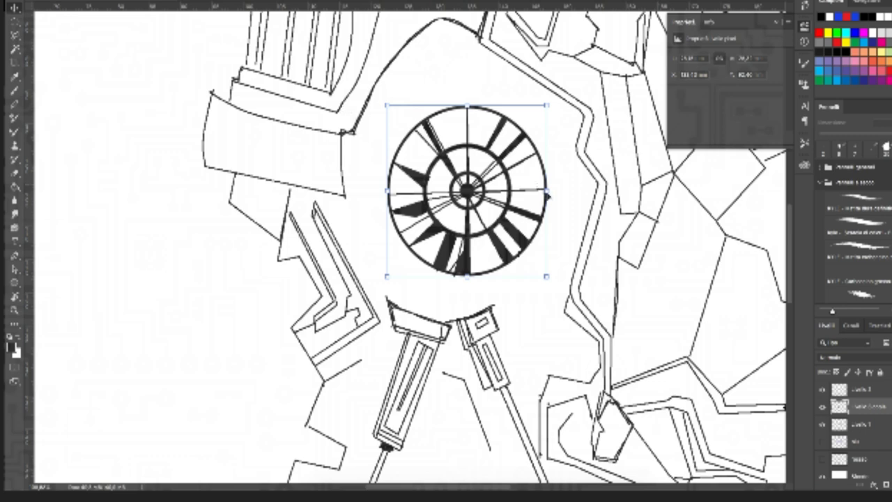
pyautogui.click(822, 424)
pyautogui.click(822, 424)
pyautogui.doubleClick(864, 423)
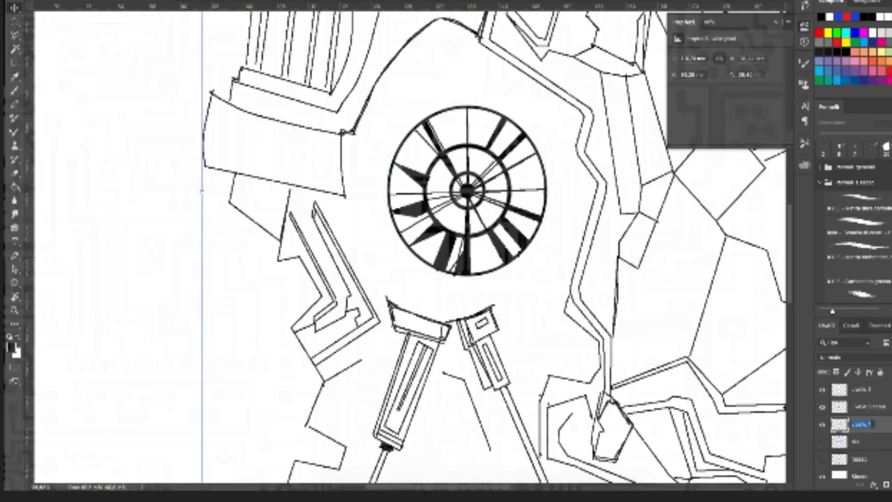
pyautogui.write('design')
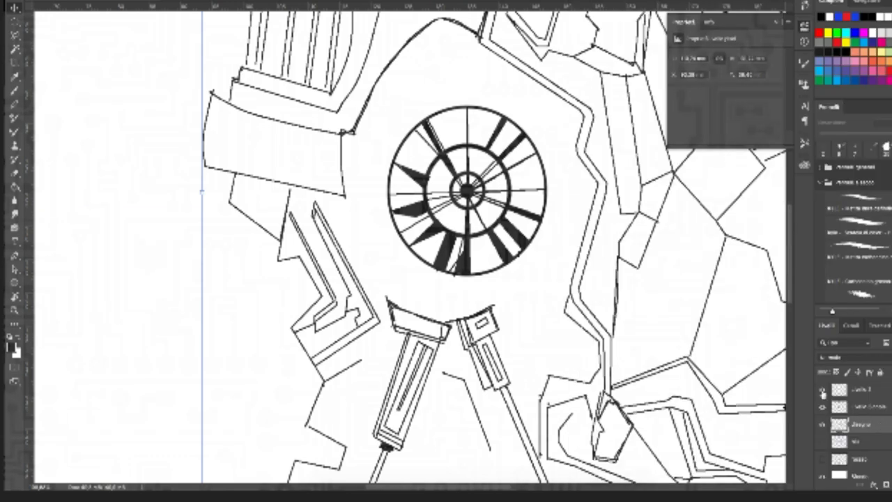
pyautogui.click(859, 390)
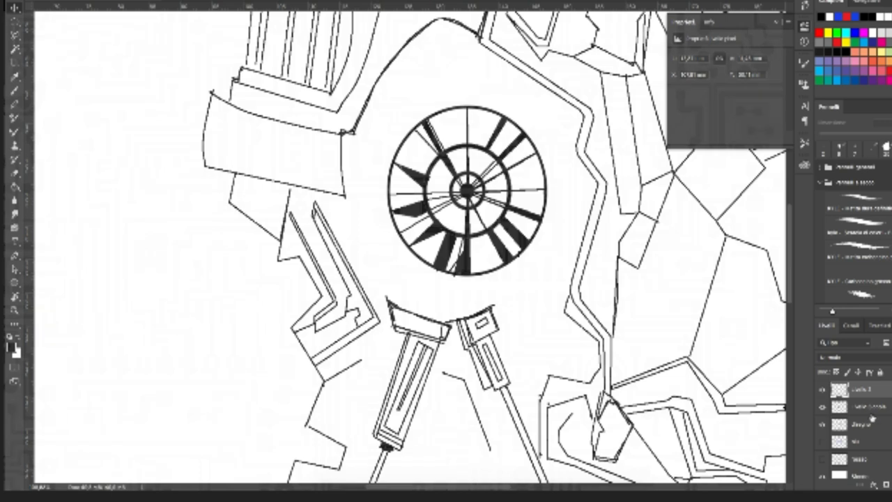
pyautogui.click(872, 408)
pyautogui.rightClick(871, 409)
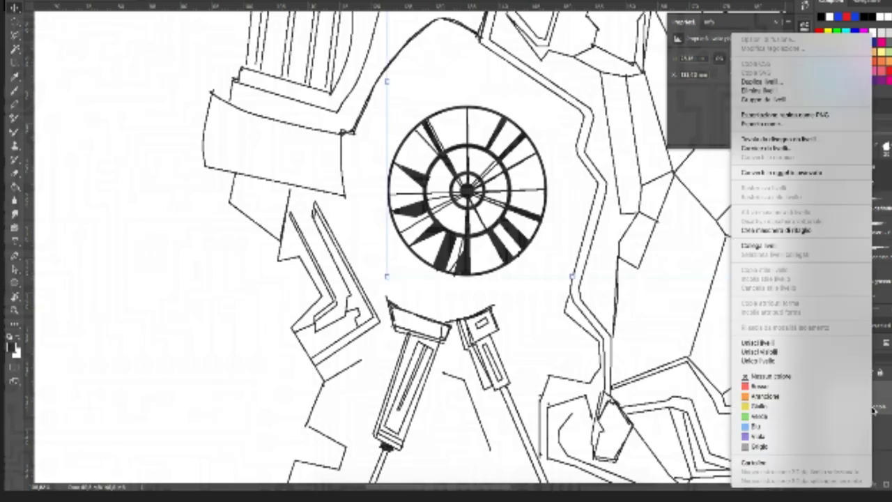
pyautogui.press('Escape')
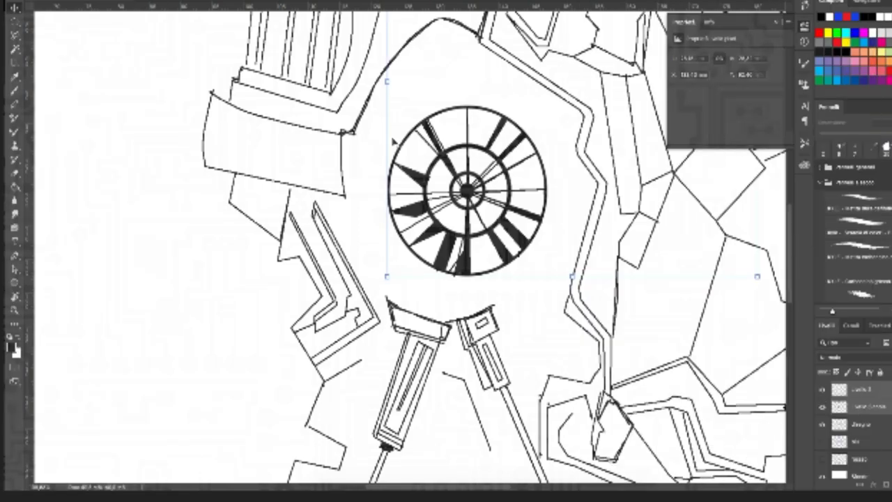
# Step: Apply a Perspective transform to the turbine wheel layer, widening its lower part on both sides
pyautogui.click(840, 405)
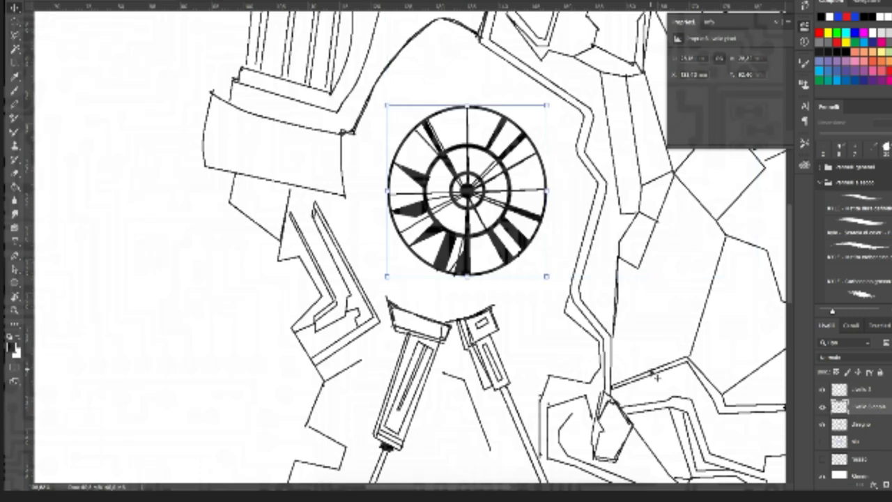
pyautogui.rightClick(500, 259)
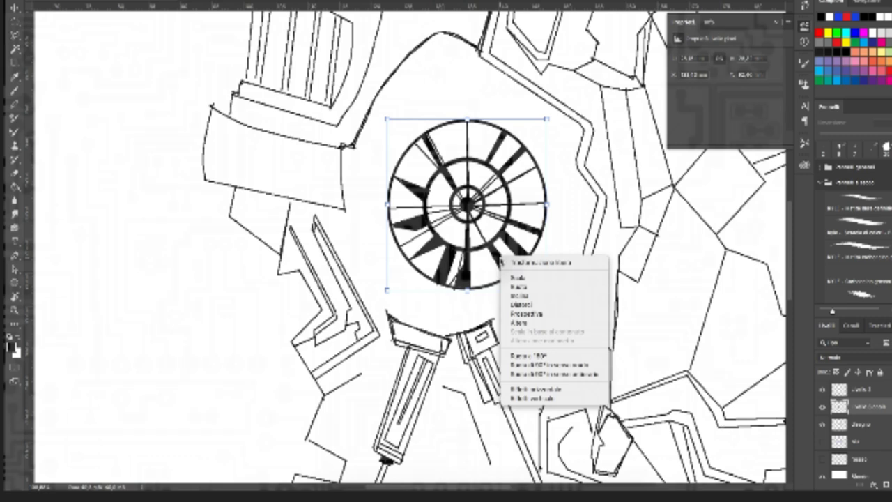
pyautogui.click(528, 313)
pyautogui.moveTo(546, 291); pyautogui.dragTo(555, 289)
pyautogui.press('Return')
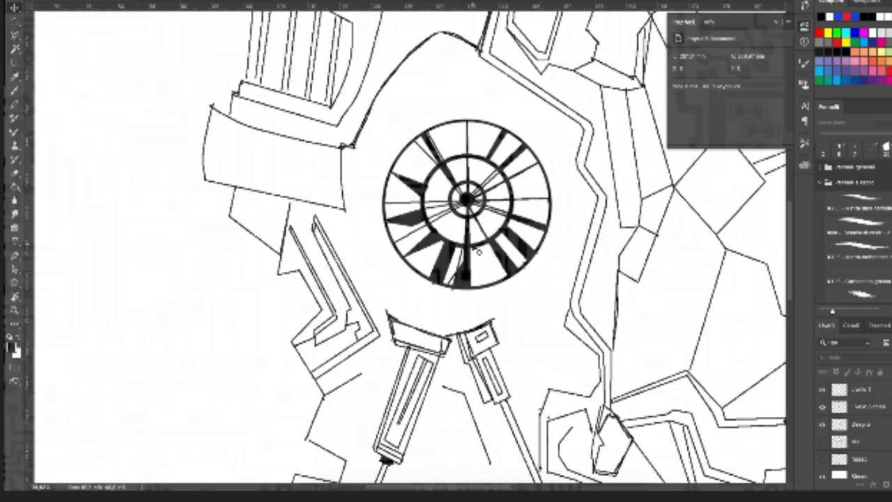
pyautogui.click(452, 264)
pyautogui.moveTo(381, 288); pyautogui.dragTo(381, 290)
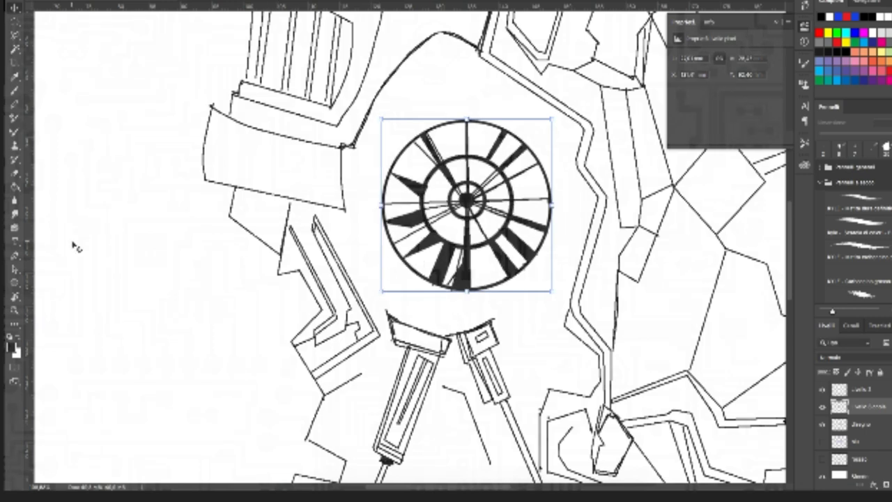
pyautogui.click(120, 98)
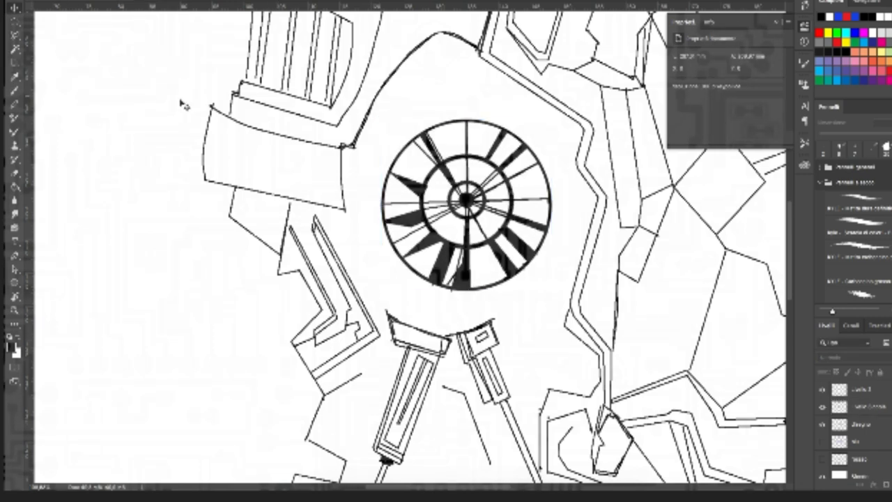
# Step: Show the blue sketch layer and trace an angular casing outline around the wheel's lower and right sides on the drawing layer
pyautogui.scroll(-2, 363, 239)
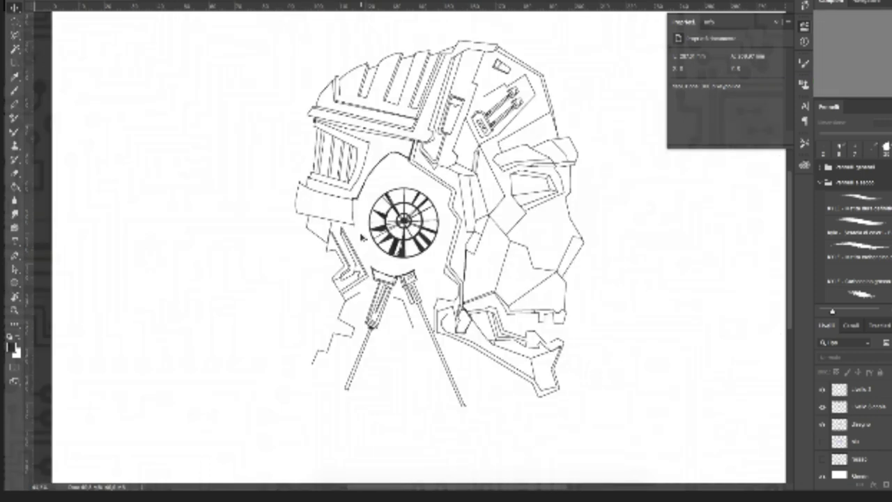
pyautogui.scroll(4, 362, 239)
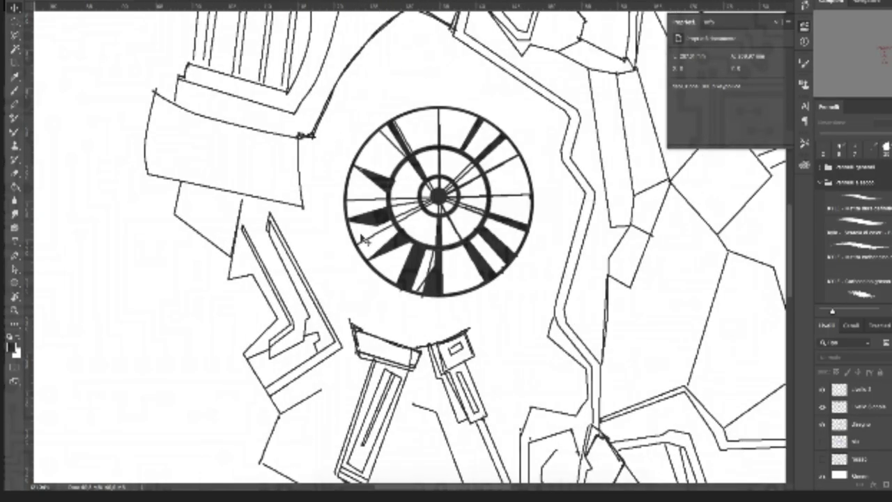
pyautogui.click(822, 441)
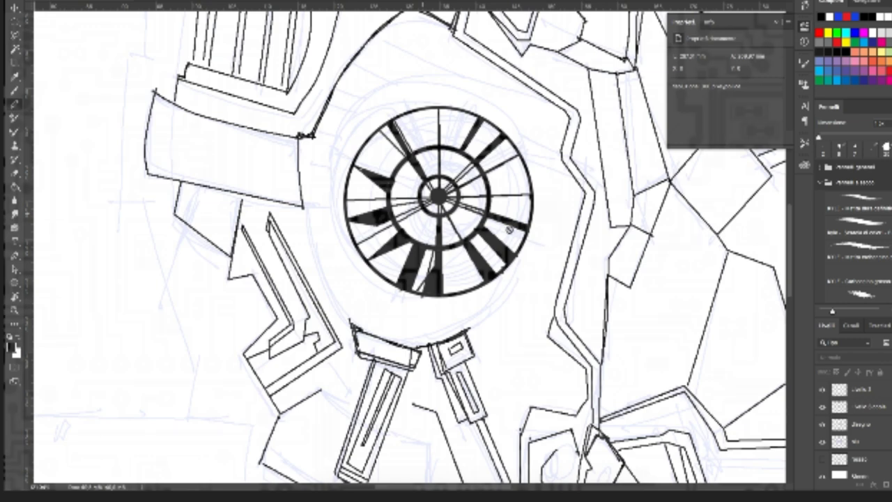
pyautogui.click(864, 424)
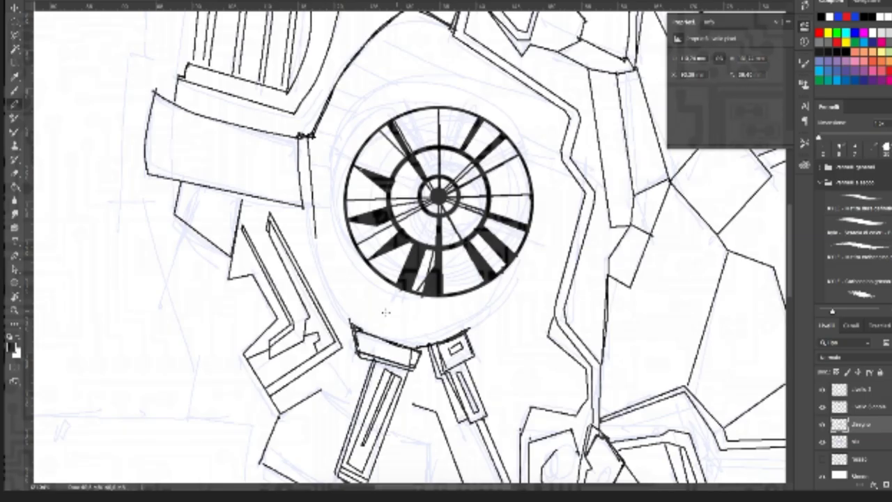
pyautogui.keyDown('shift'); pyautogui.click(460, 315); pyautogui.keyUp('shift')
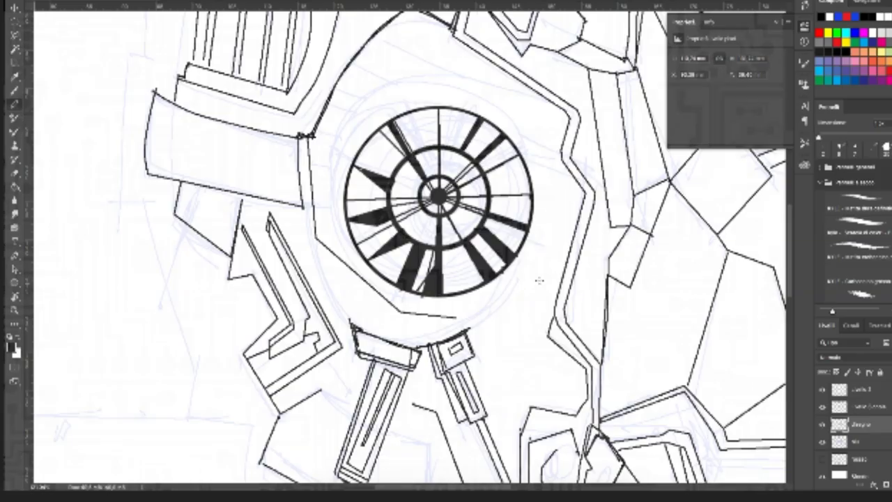
pyautogui.keyDown('shift'); pyautogui.click(543, 265); pyautogui.keyUp('shift')
pyautogui.keyDown('shift'); pyautogui.click(542, 165); pyautogui.keyUp('shift')
pyautogui.keyDown('shift'); pyautogui.click(563, 157); pyautogui.keyUp('shift')
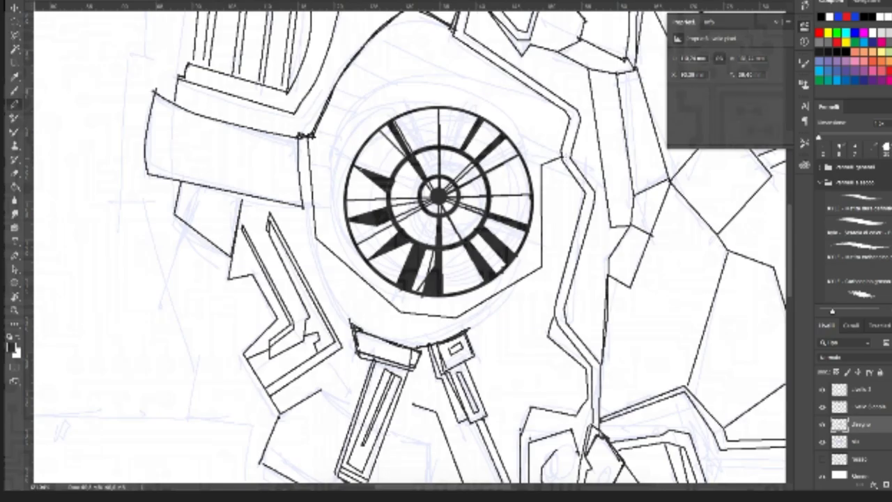
pyautogui.keyDown('shift'); pyautogui.click(381, 39); pyautogui.keyUp('shift')
pyautogui.hotkey('ctrl', 'z')
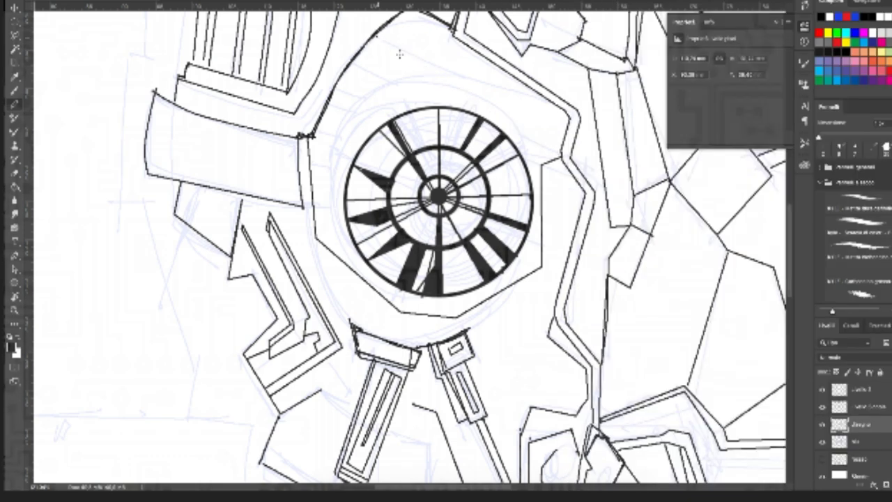
# Step: Draw a curved panel line across the upper casing above the wheel and short ribs along the casing's left edge
pyautogui.moveTo(380, 37)
pyautogui.mouseDown()
pyautogui.moveTo(458, 76)
pyautogui.moveTo(553, 104)
pyautogui.mouseUp()
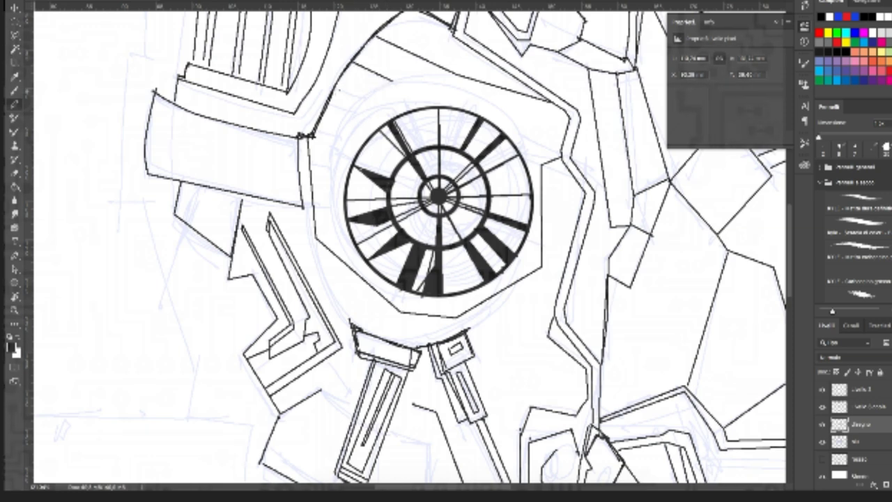
pyautogui.moveTo(366, 99); pyautogui.dragTo(337, 89)
pyautogui.moveTo(356, 110); pyautogui.dragTo(328, 104)
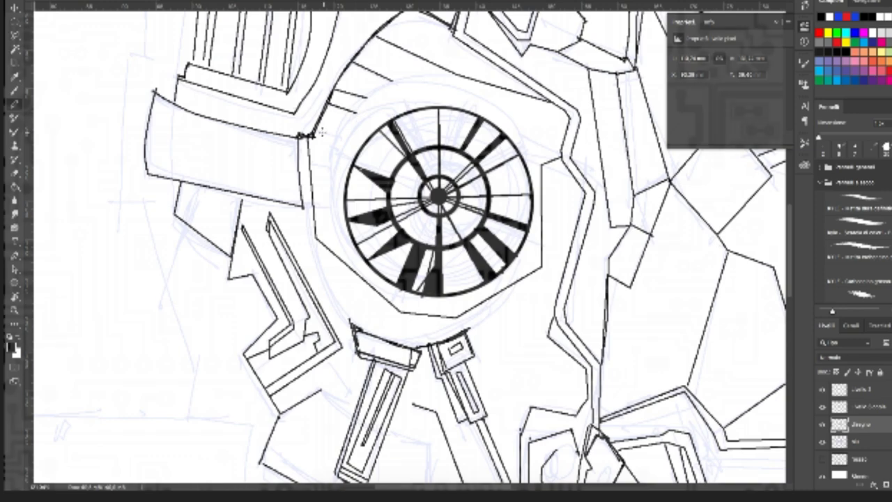
pyautogui.hotkey('ctrl', 'z')
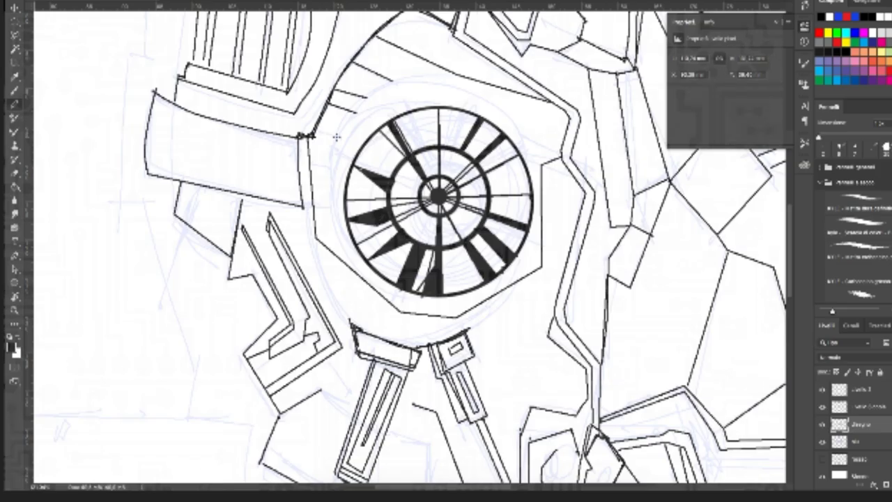
pyautogui.moveTo(330, 167); pyautogui.dragTo(311, 163)
pyautogui.moveTo(331, 205); pyautogui.dragTo(314, 208)
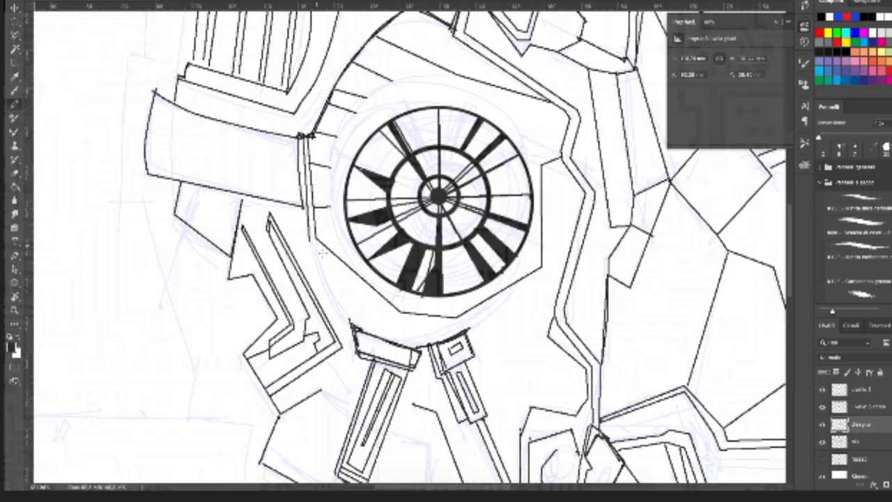
# Step: Draw a second outline parallel to the angular casing below and to the right of the wheel, ending at the side seam
pyautogui.moveTo(395, 316); pyautogui.dragTo(457, 325)
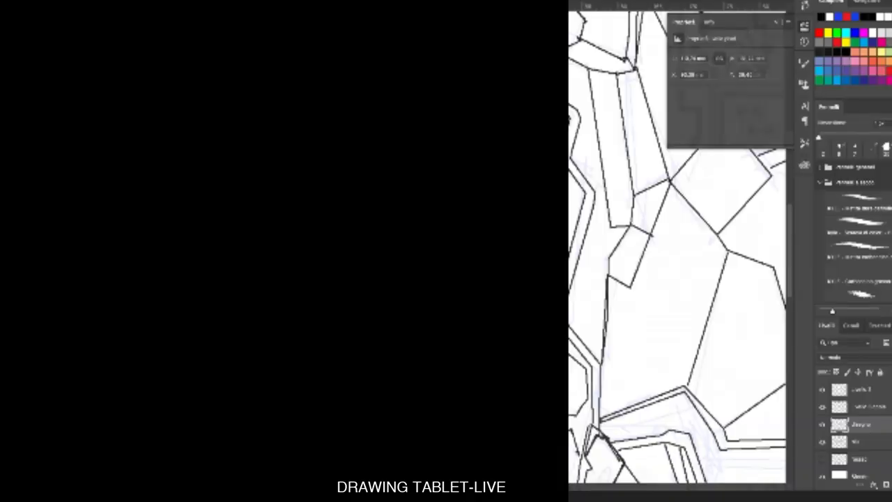
pyautogui.moveTo(457, 322); pyautogui.dragTo(548, 167)
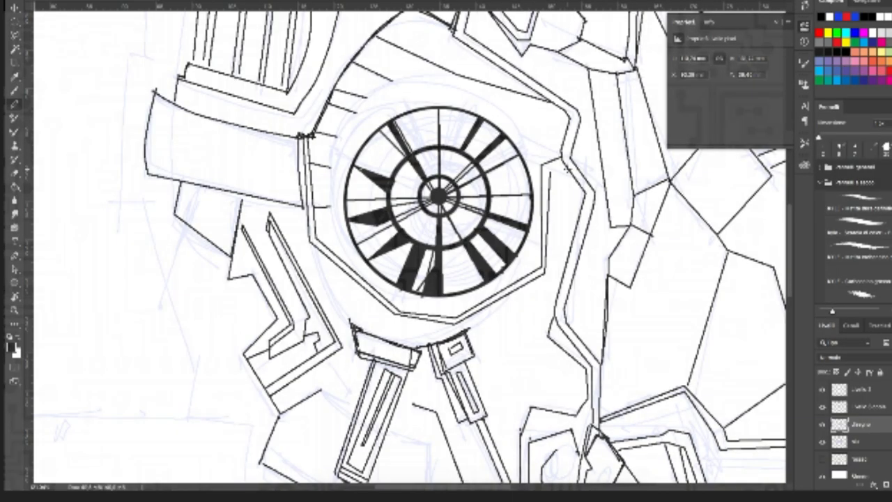
pyautogui.keyDown('shift'); pyautogui.click(566, 168); pyautogui.keyUp('shift')
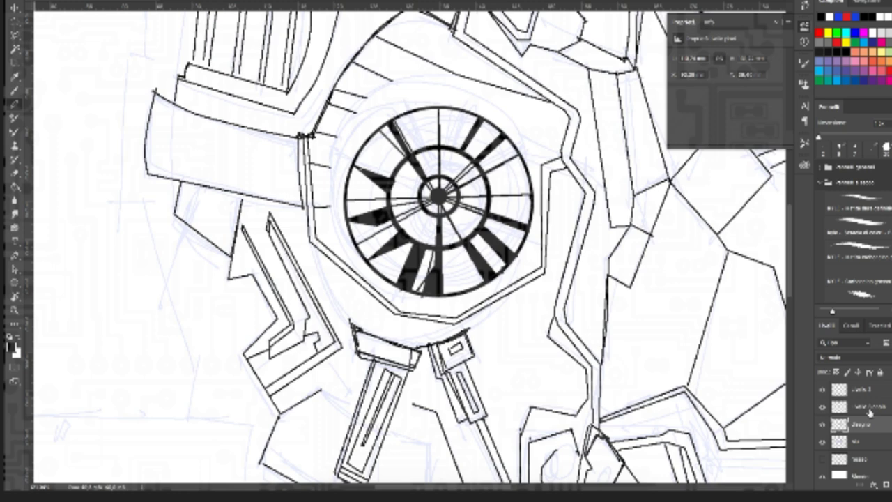
# Step: Draw an unfilled circle with the Ellipse tool over the turbine wheel and enlarge it to surround the wheel
pyautogui.press('u')
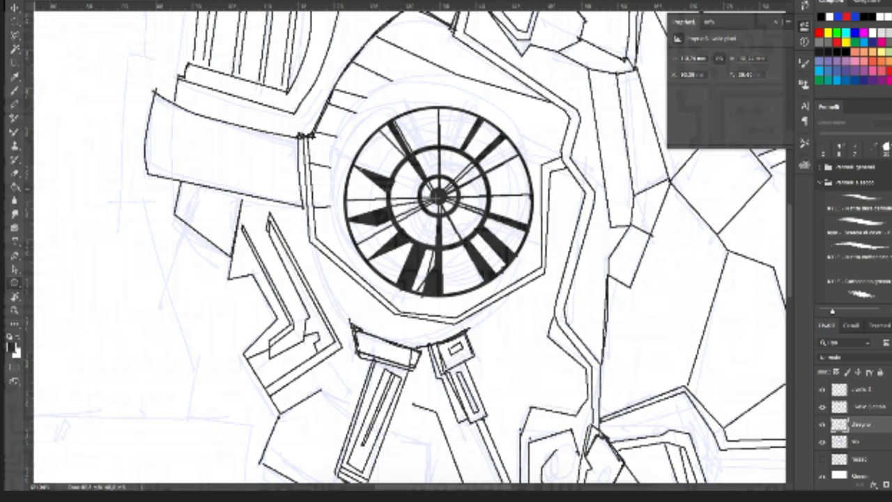
pyautogui.moveTo(374, 109)
pyautogui.mouseDown()
pyautogui.moveTo(399, 122)
pyautogui.moveTo(502, 285)
pyautogui.moveTo(570, 299)
pyautogui.mouseUp()
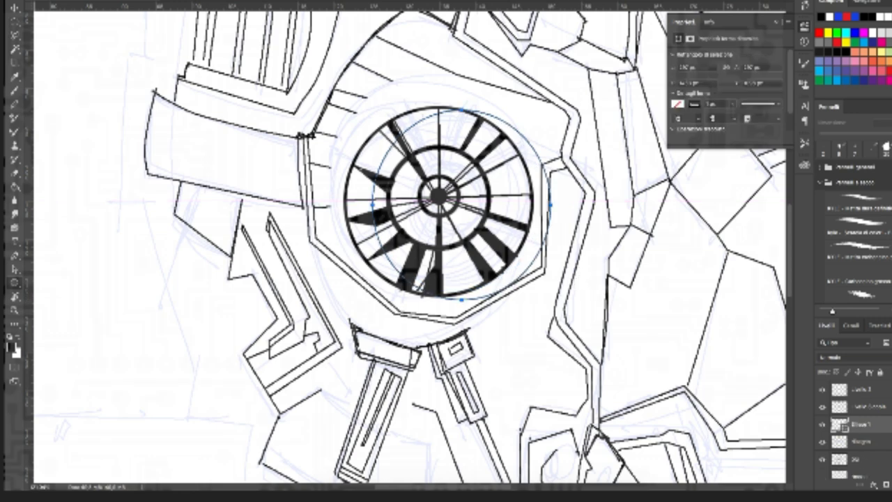
pyautogui.press('v')
pyautogui.moveTo(424, 124); pyautogui.dragTo(388, 108)
pyautogui.moveTo(516, 284); pyautogui.dragTo(542, 303)
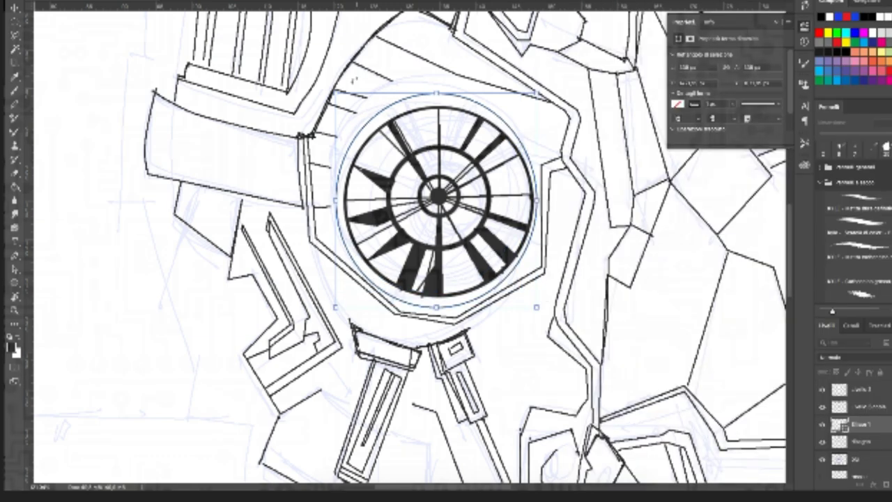
# Step: Enlarge the outer circle slightly and shift it upward so its lower edge meets the wheel's rim
pyautogui.moveTo(335, 92); pyautogui.dragTo(328, 85)
pyautogui.moveTo(400, 94); pyautogui.dragTo(399, 85)
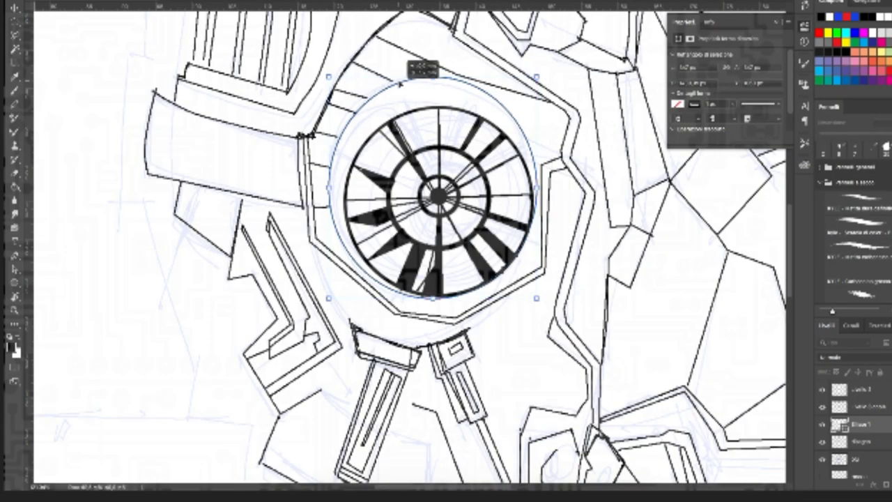
pyautogui.moveTo(401, 85); pyautogui.dragTo(400, 83)
pyautogui.press('v')
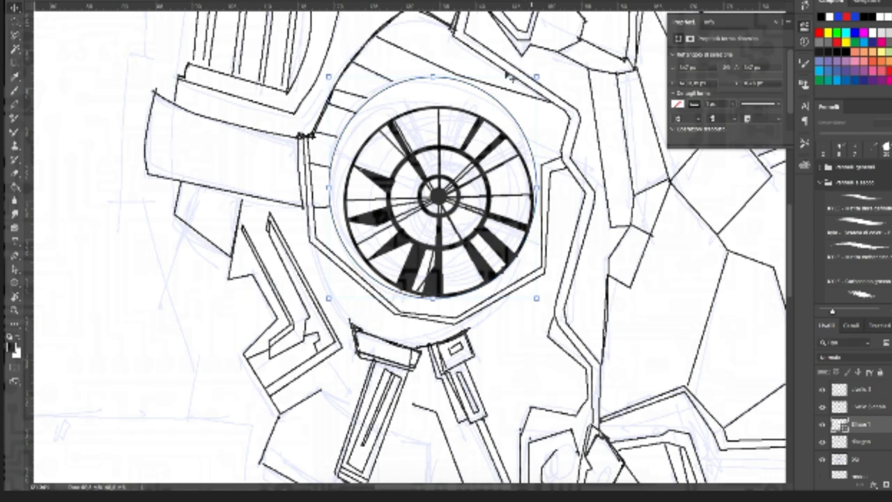
pyautogui.click(149, 208)
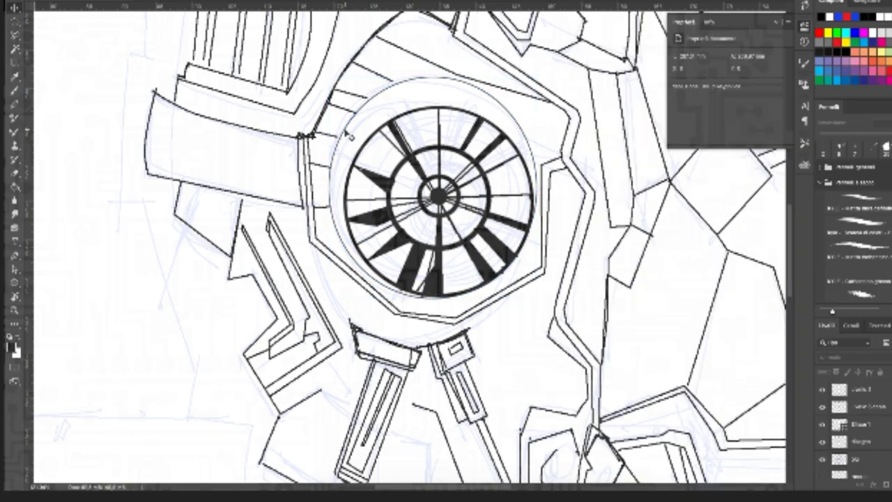
# Step: Thicken the outer circle's stroke to match the wheel's rim line
pyautogui.click(857, 423)
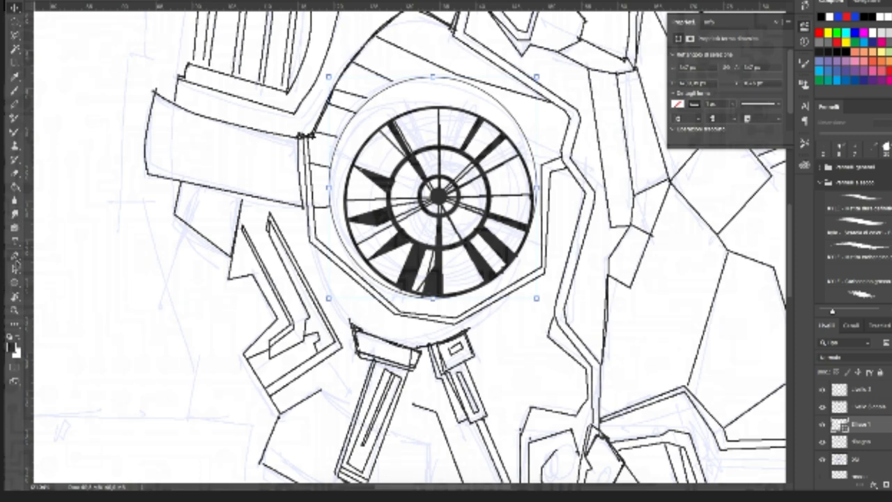
pyautogui.click(14, 282)
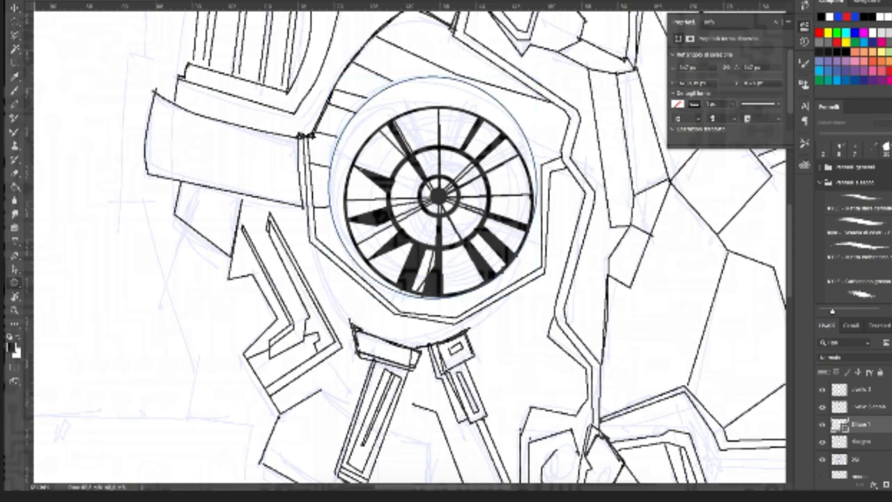
pyautogui.press('Return')
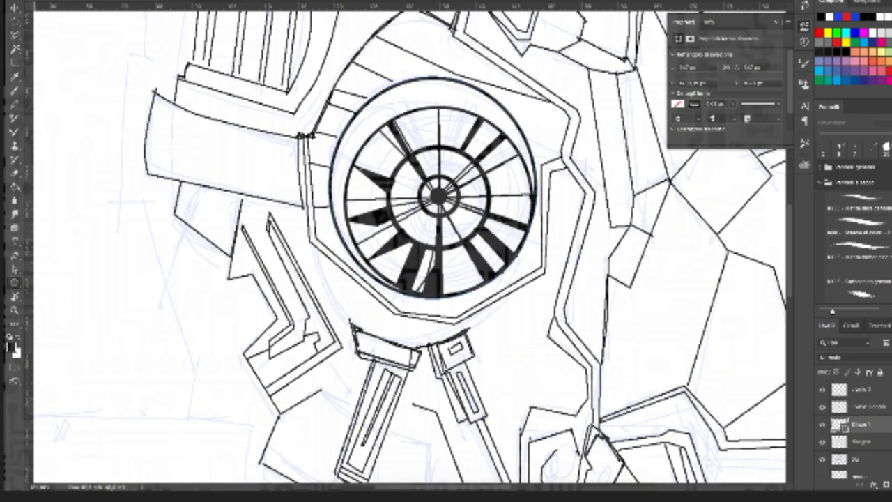
pyautogui.click(15, 8)
pyautogui.click(40, 28)
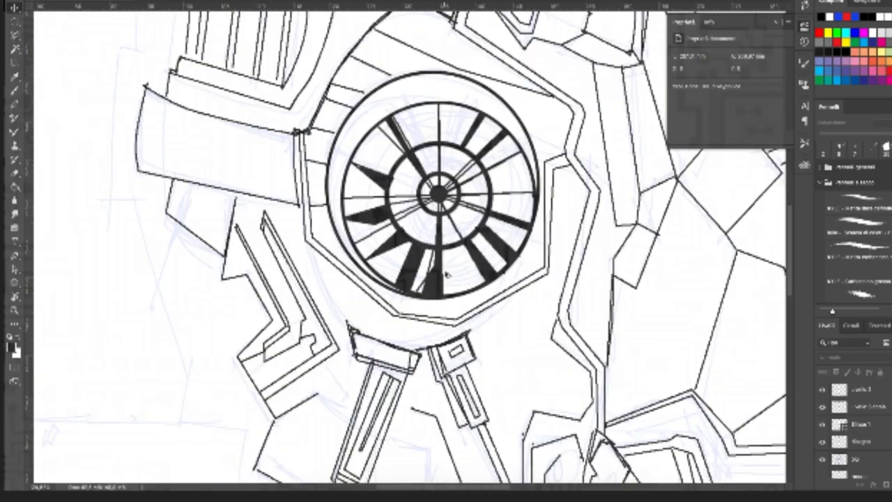
# Step: Try to move the outer circle lower and to the left around the turbine wheel
pyautogui.hscroll(1, 445, 274)
pyautogui.scroll(-3, 446, 274)
pyautogui.hscroll(2, 446, 273)
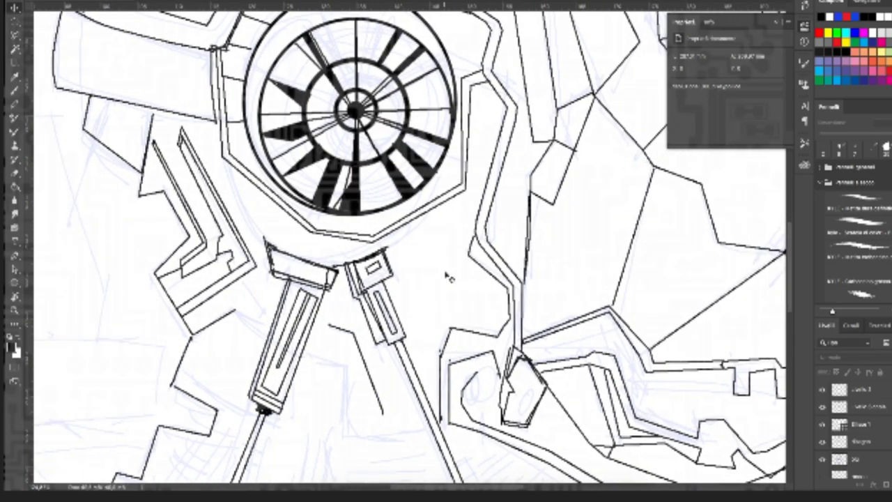
pyautogui.hotkey('ctrl', 'z')
pyautogui.hotkey('ctrl', 'z')
pyautogui.hotkey('ctrl', 'z')
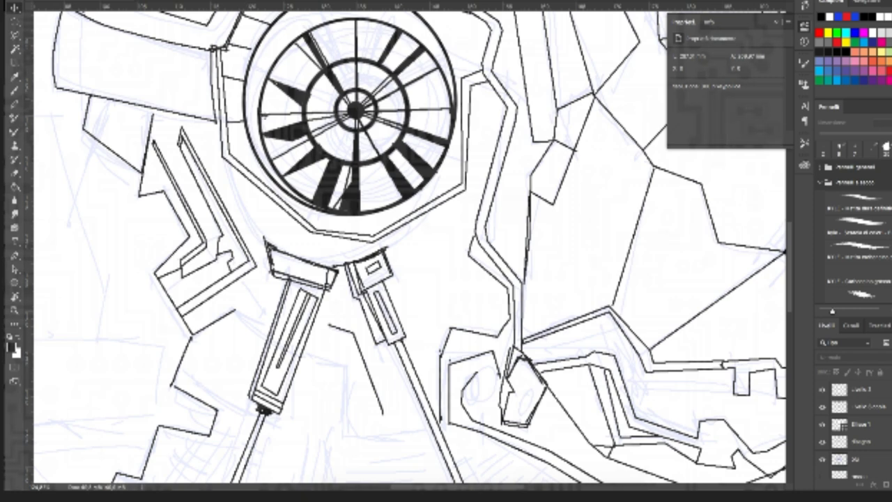
pyautogui.click(244, 124)
pyautogui.hotkey('ctrl', 'z')
pyautogui.hotkey('ctrl', 'z')
pyautogui.moveTo(246, 125); pyautogui.dragTo(229, 162)
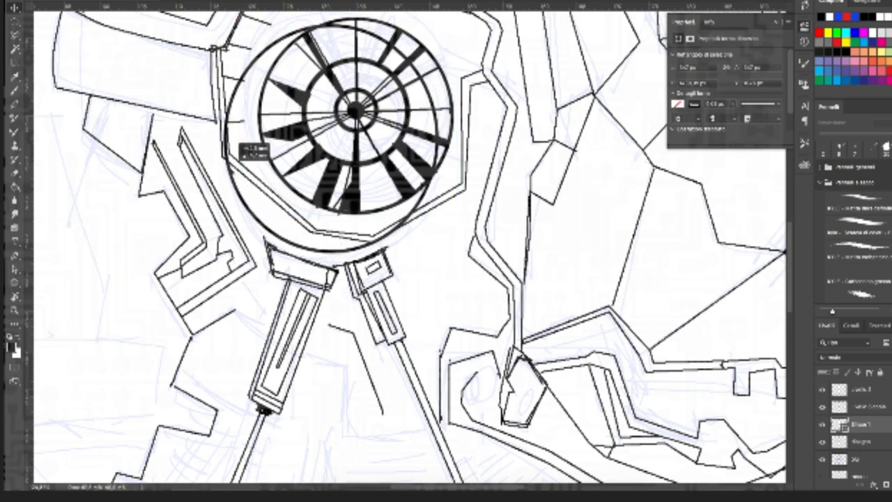
pyautogui.hotkey('ctrl', 'z')
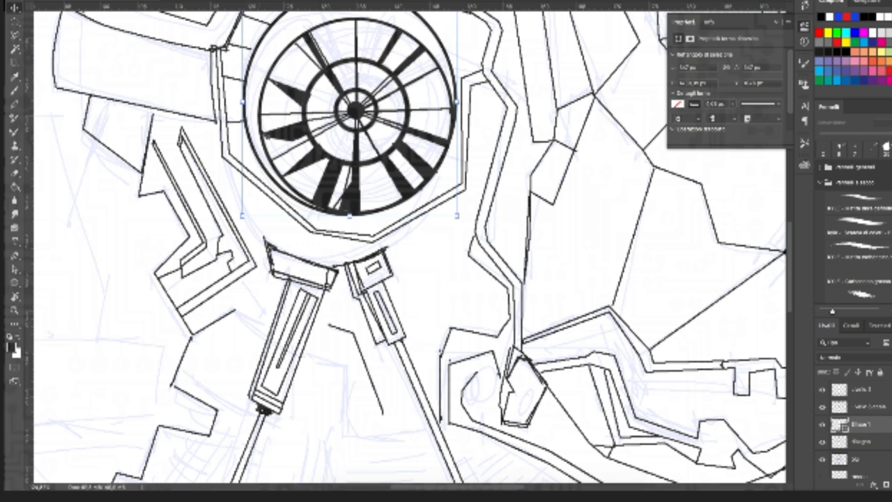
pyautogui.keyDown('shift'); pyautogui.click(238, 156); pyautogui.keyUp('shift')
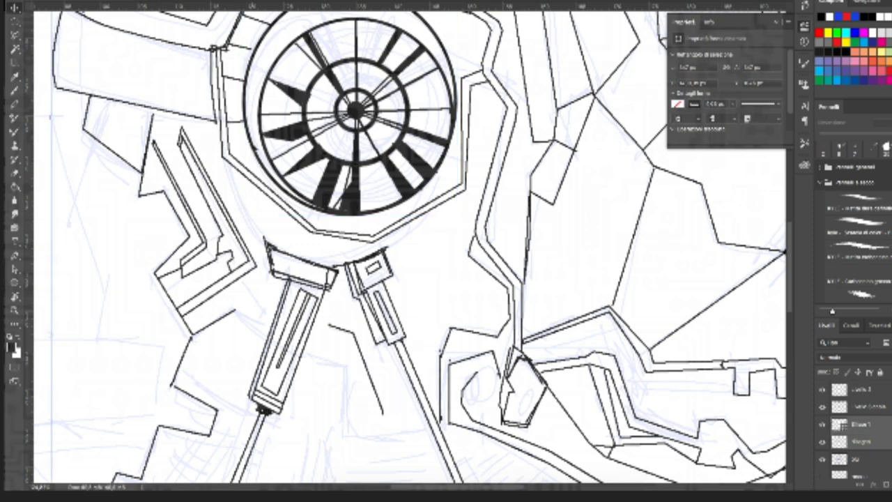
pyautogui.click(64, 133)
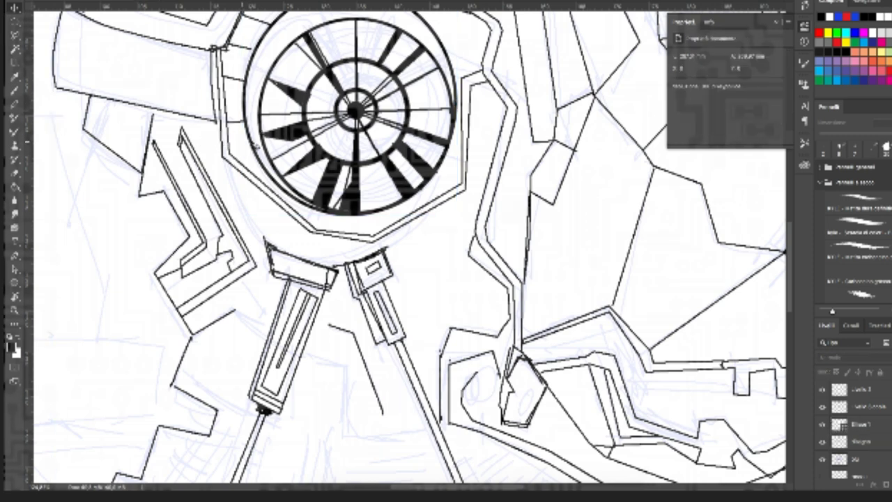
pyautogui.moveTo(255, 145); pyautogui.dragTo(270, 146)
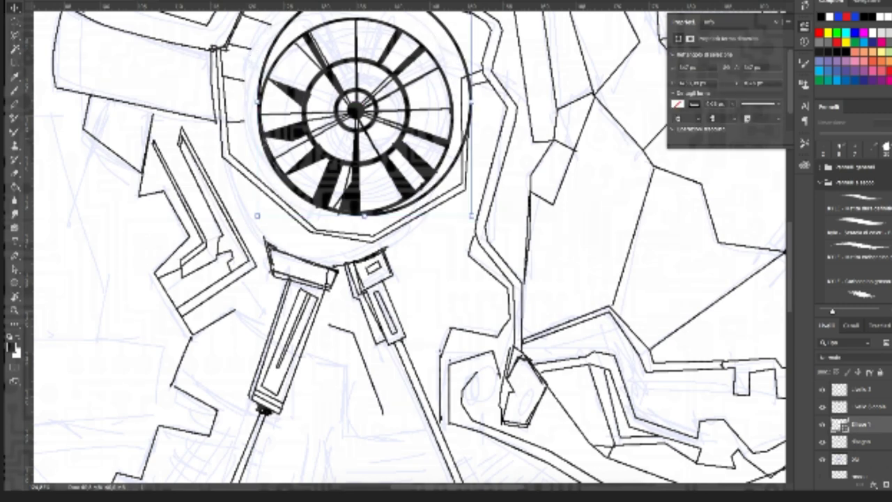
pyautogui.hotkey('ctrl', 'z')
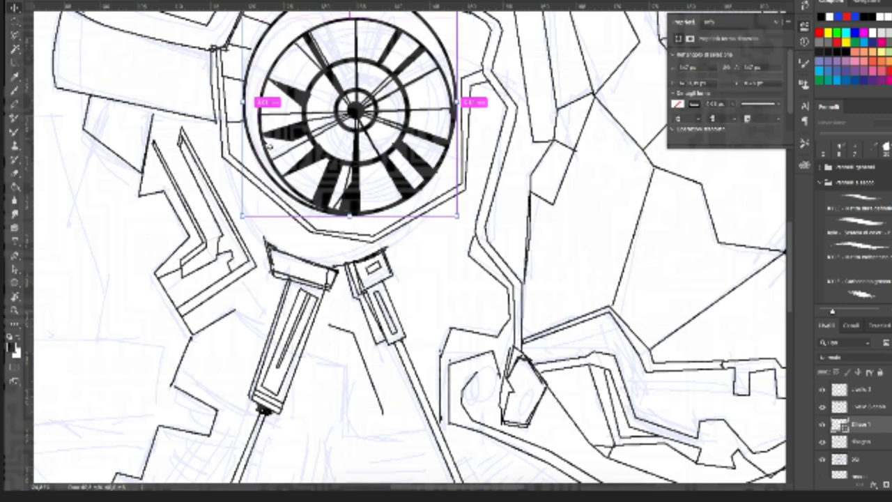
# Step: Duplicate the outer circle, move the copy down and to the left of the wheel, and enlarge it to reach the pistons
pyautogui.hotkey('ctrl', 'j')
pyautogui.moveTo(254, 158); pyautogui.dragTo(251, 164)
pyautogui.moveTo(261, 132); pyautogui.dragTo(248, 155)
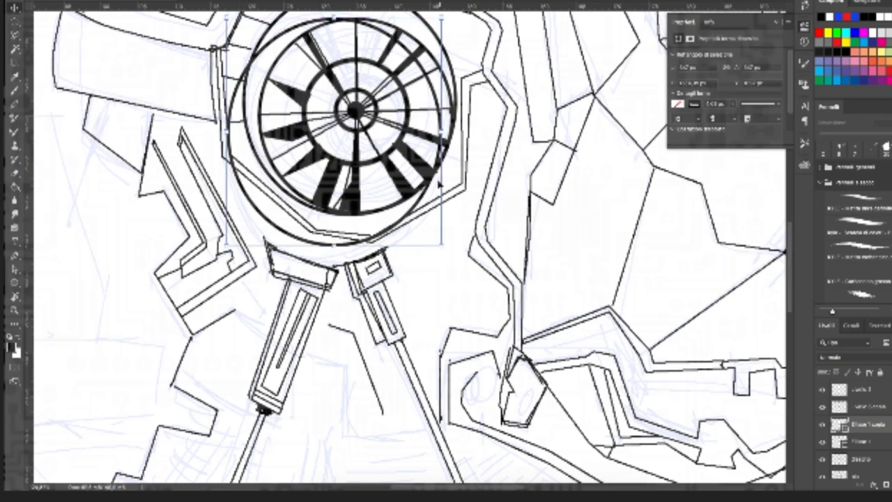
pyautogui.moveTo(440, 242); pyautogui.dragTo(404, 244)
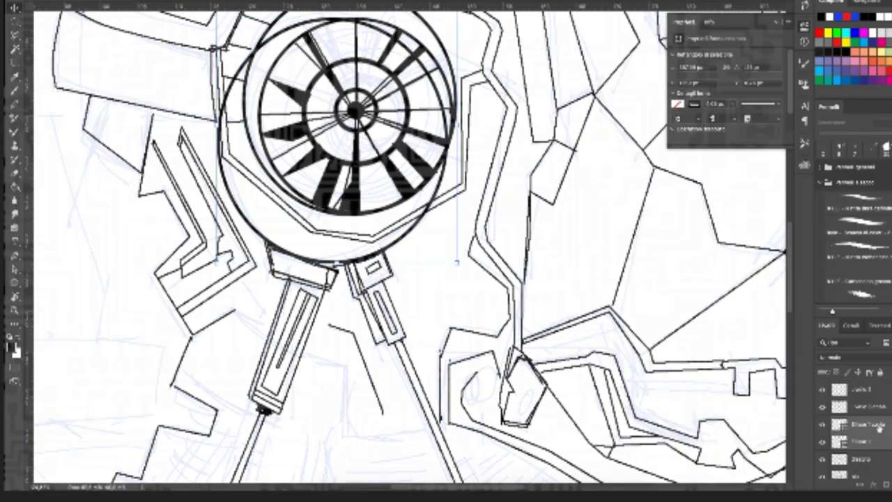
# Step: Rasterize the two outer circle layers into pixel layers
pyautogui.rightClick(879, 425)
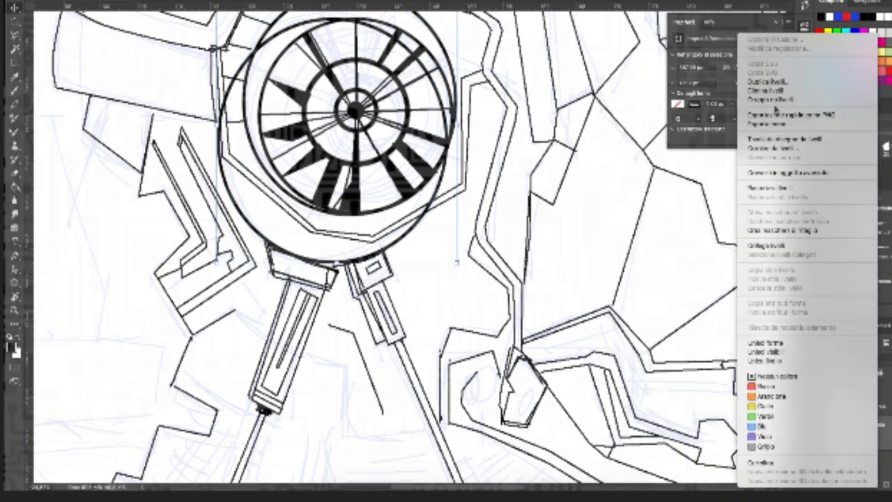
pyautogui.click(772, 174)
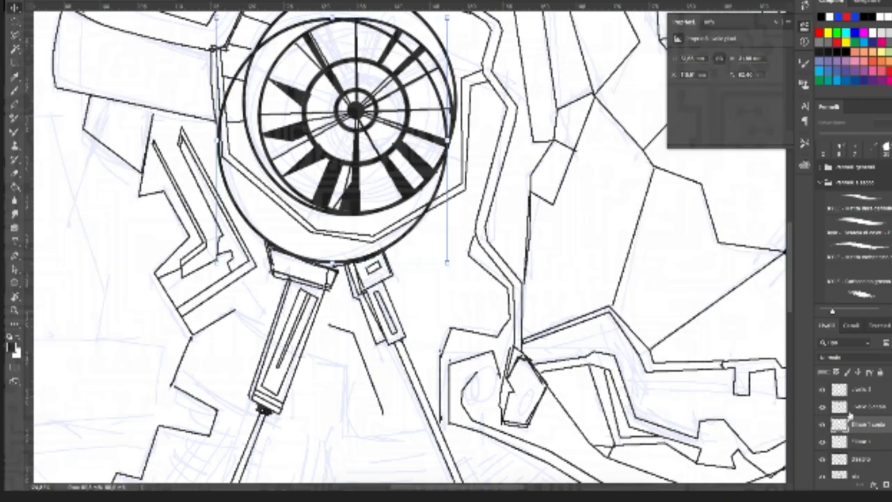
pyautogui.hotkey('ctrl', 'z')
pyautogui.hotkey('ctrl', 'shift', 'z')
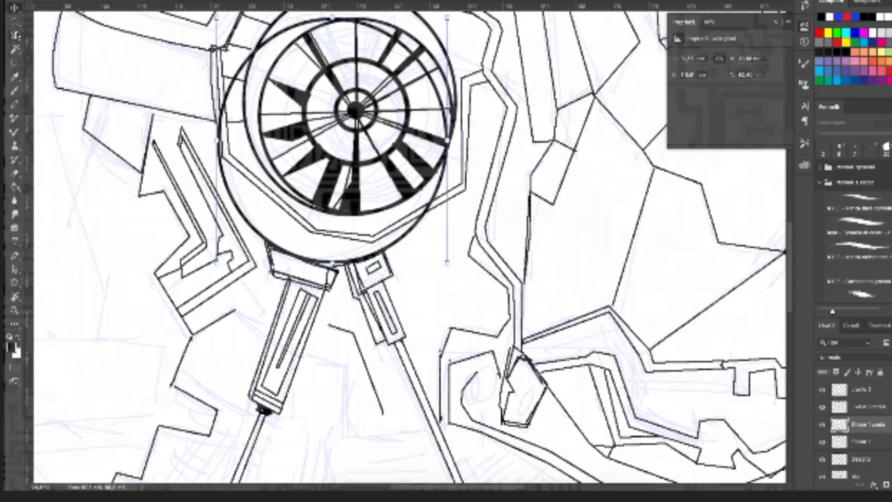
# Step: Cut away the upper part of the copied circle with a polygonal selection, keeping the arc below the casing
pyautogui.click(16, 35)
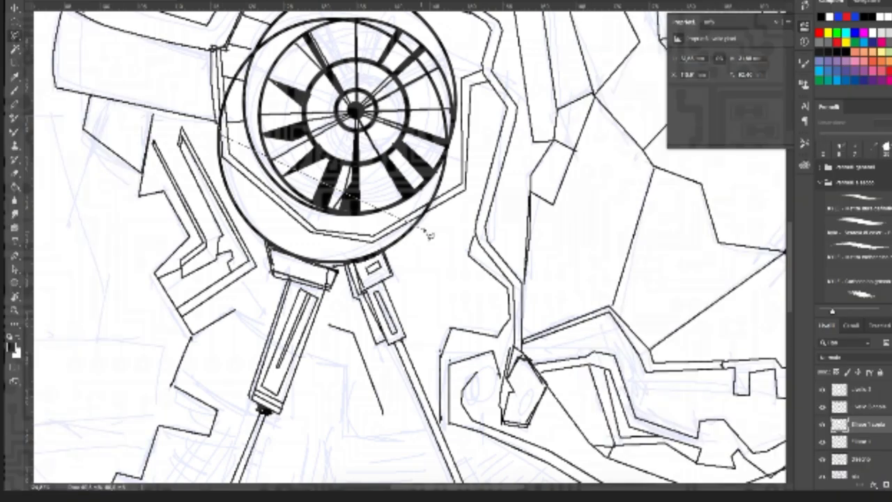
pyautogui.click(430, 211)
pyautogui.click(463, 175)
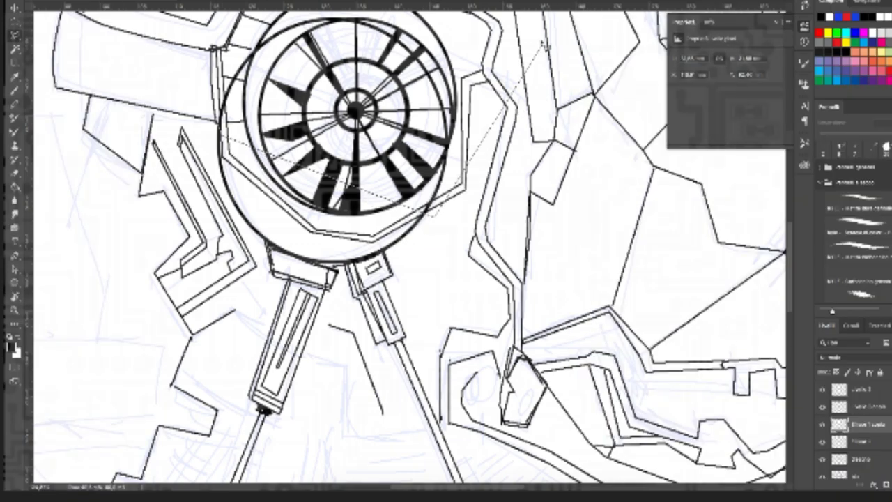
pyautogui.click(494, 91)
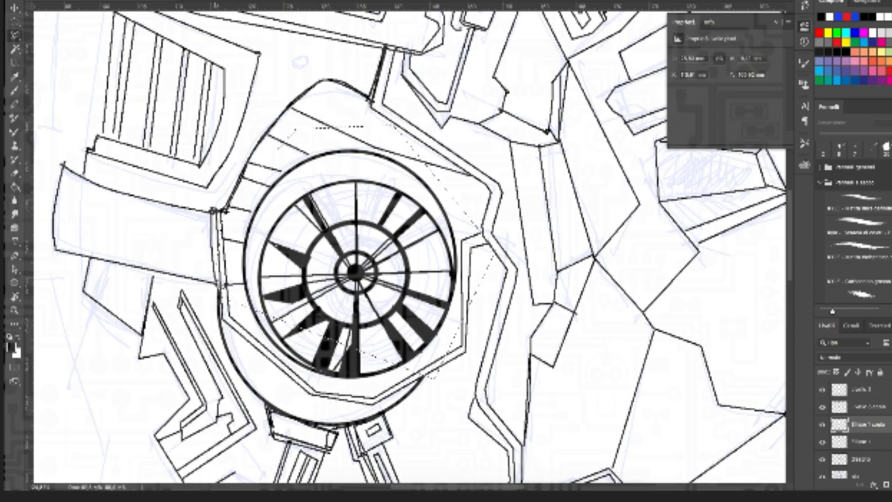
pyautogui.hotkey('ctrl', 'd')
pyautogui.scroll(-3, 222, 271)
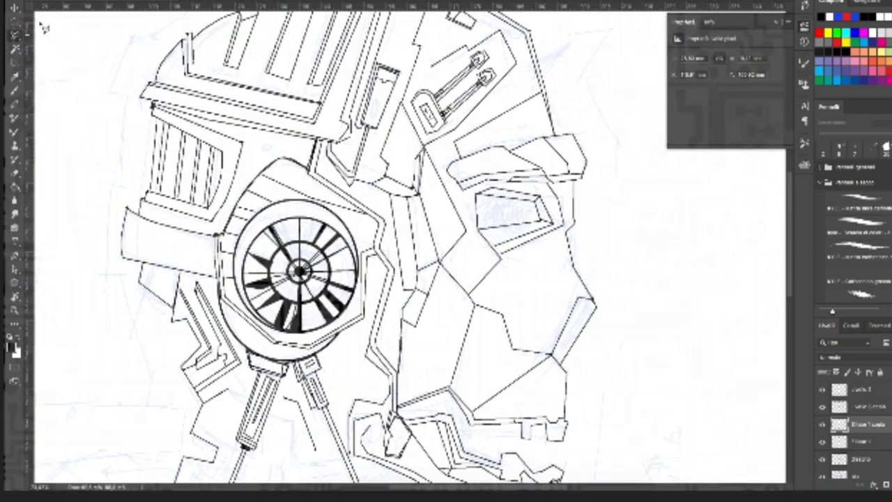
# Step: Duplicate the lower arc and scale the copy down so it sits just inside the first arc
pyautogui.press('v')
pyautogui.scroll(3, 241, 338)
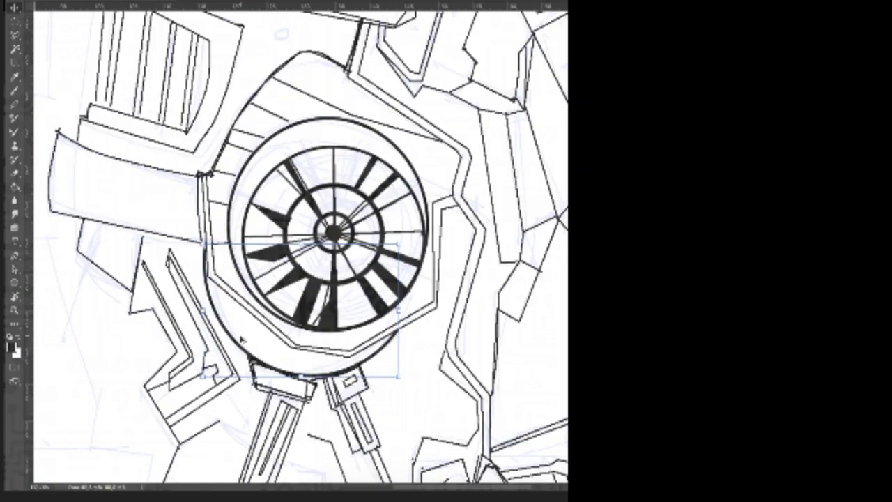
pyautogui.scroll(2, 248, 328)
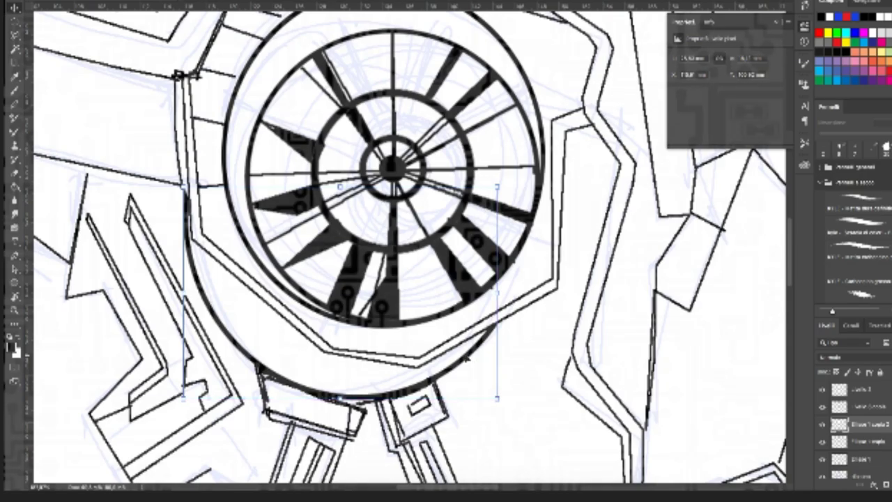
pyautogui.moveTo(184, 397); pyautogui.dragTo(222, 371)
pyautogui.moveTo(278, 333); pyautogui.dragTo(270, 318)
pyautogui.press('Return')
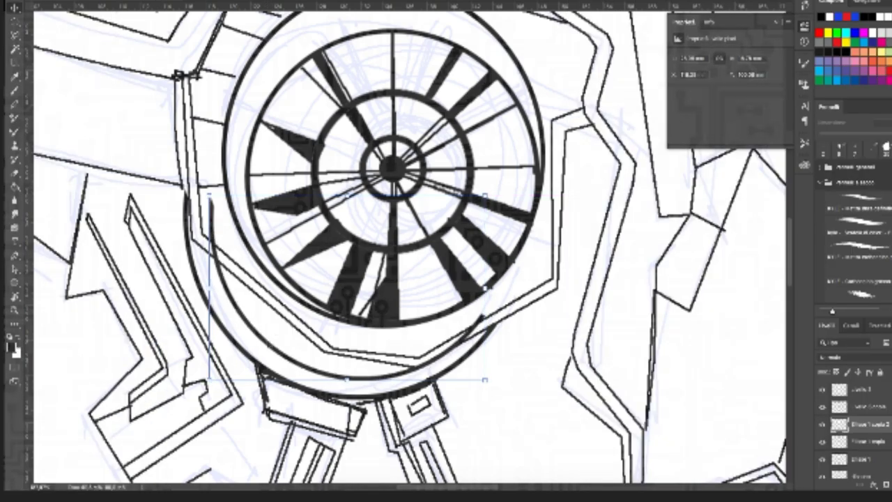
# Step: Select and delete the parts of the inner arc that overlap the angular casing and the turbine wheel area
pyautogui.press('l')
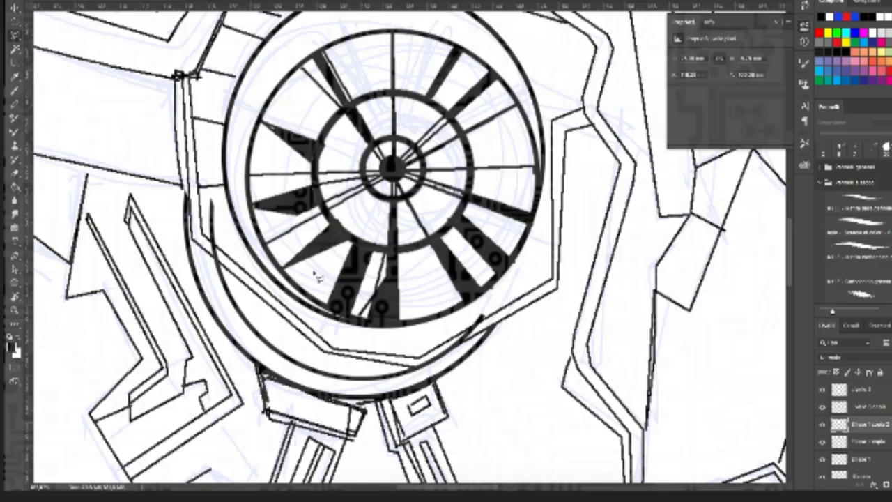
pyautogui.click(201, 242)
pyautogui.click(331, 351)
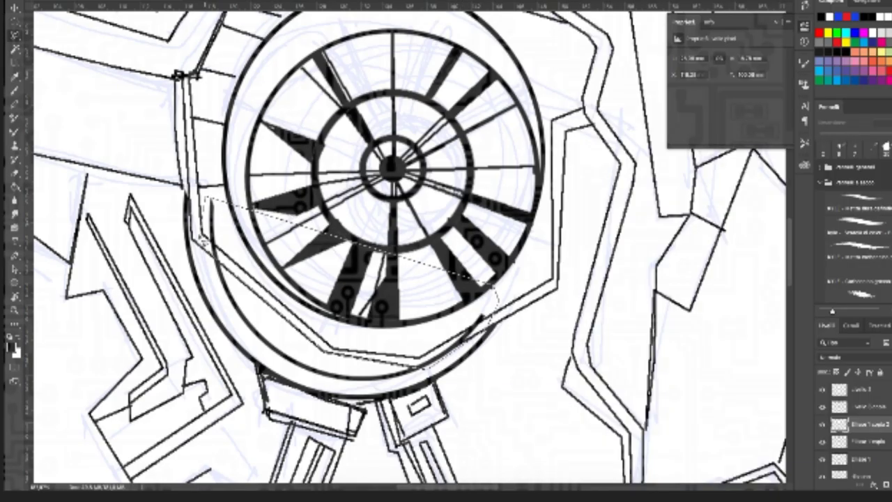
pyautogui.press('Delete')
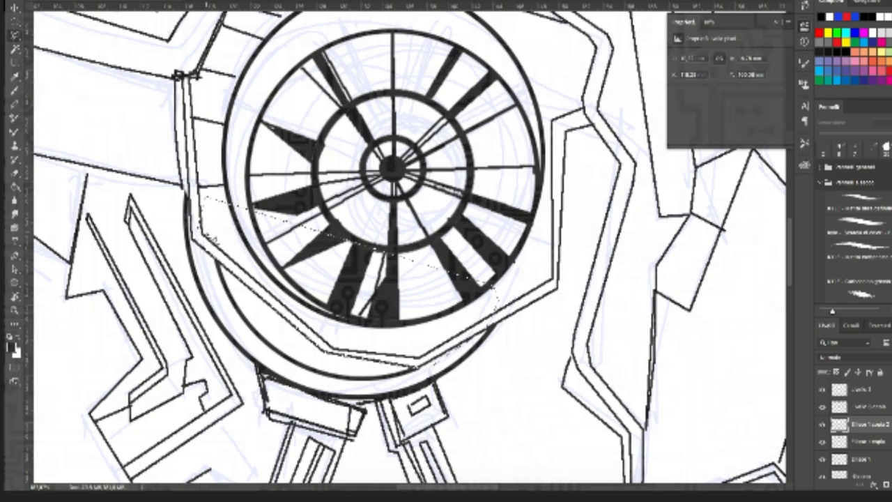
pyautogui.hotkey('ctrl', 'd')
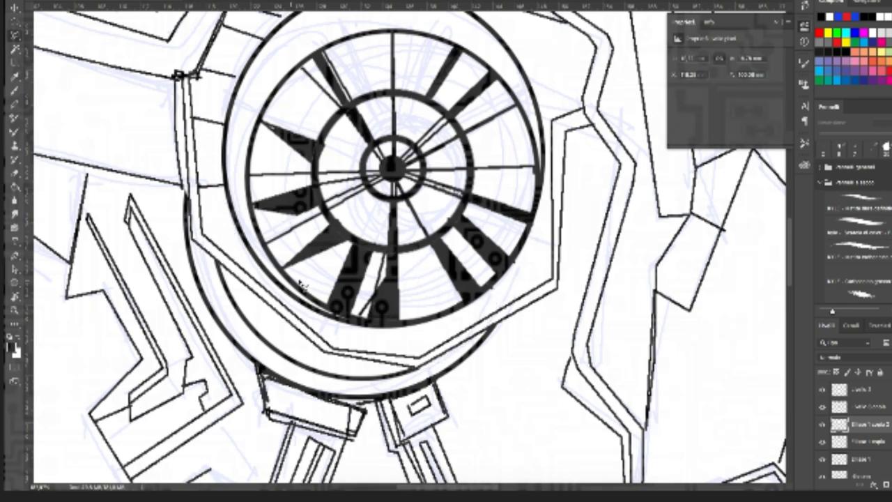
# Step: On the line-art layer, ink with the Pencil tool the short straight edges joining the left neck bracket to the left piston
pyautogui.scroll(-5, 300, 283)
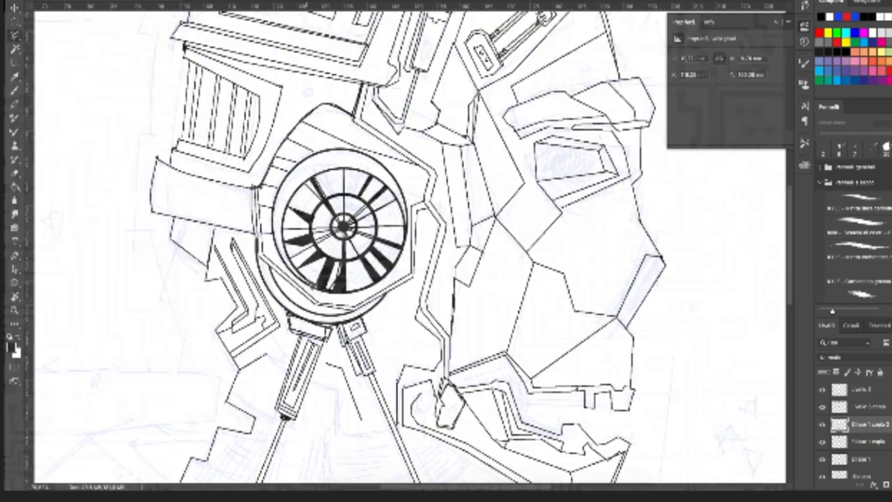
pyautogui.scroll(-5, 329, 284)
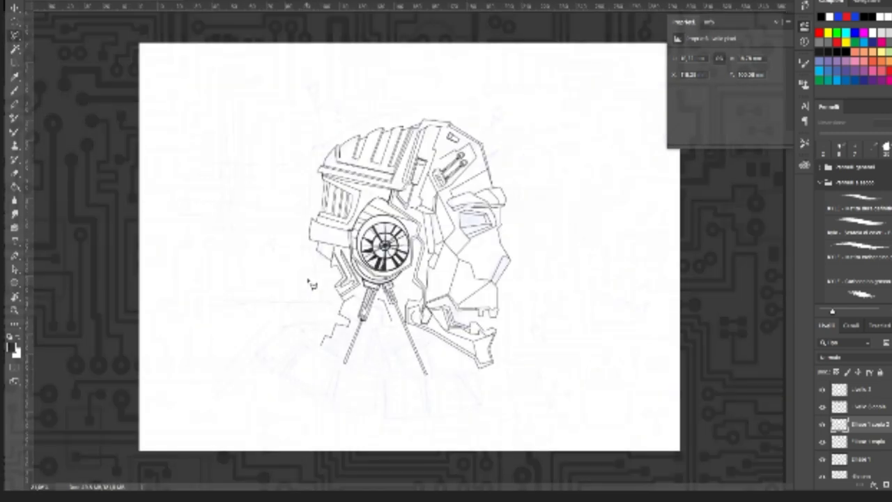
pyautogui.scroll(5, 330, 285)
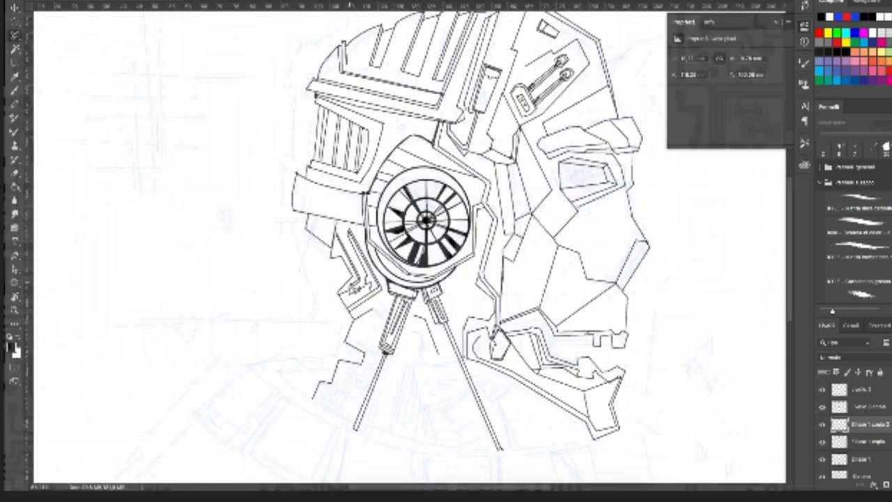
pyautogui.scroll(2, 350, 284)
pyautogui.hscroll(2, 351, 286)
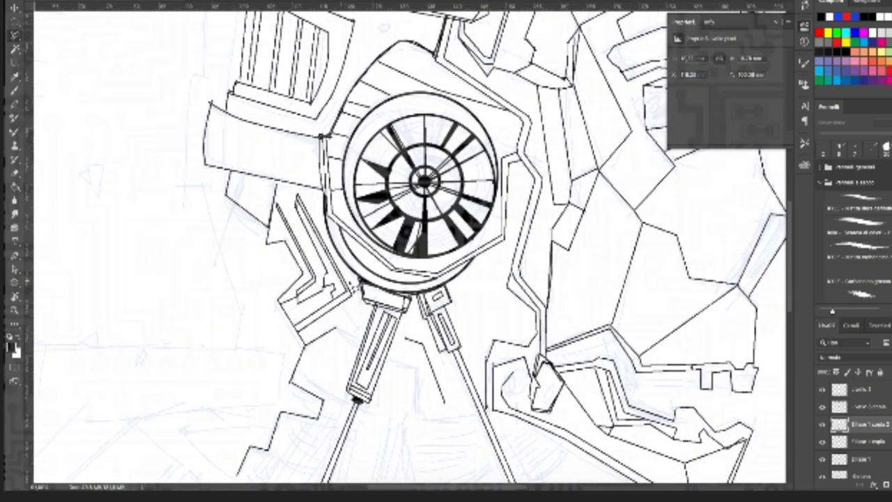
pyautogui.scroll(-2, 353, 286)
pyautogui.hscroll(4, 354, 286)
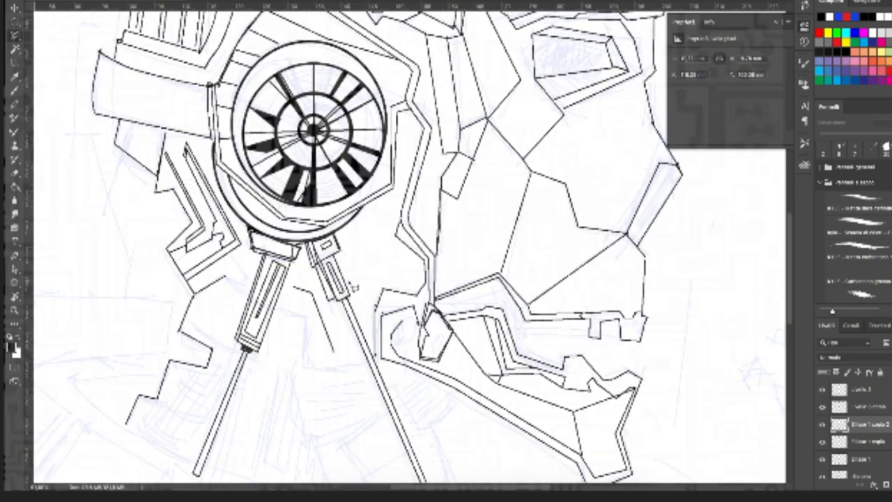
pyautogui.scroll(-1, 867, 467)
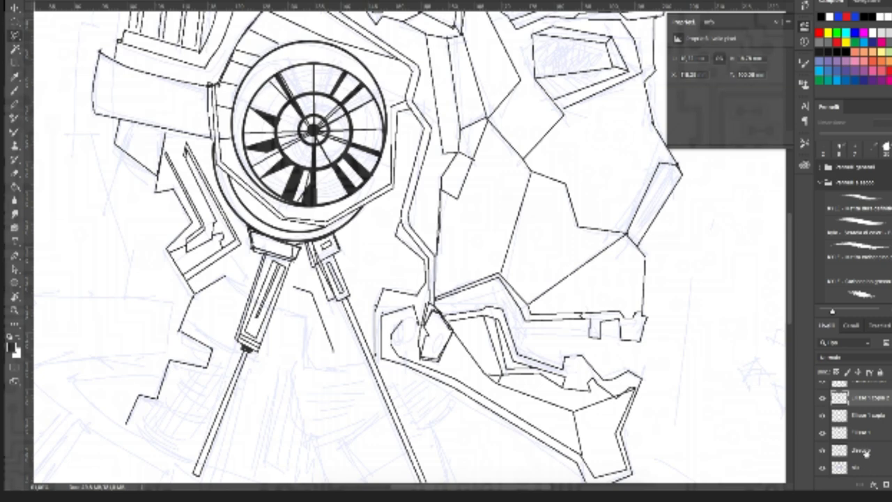
pyautogui.click(866, 453)
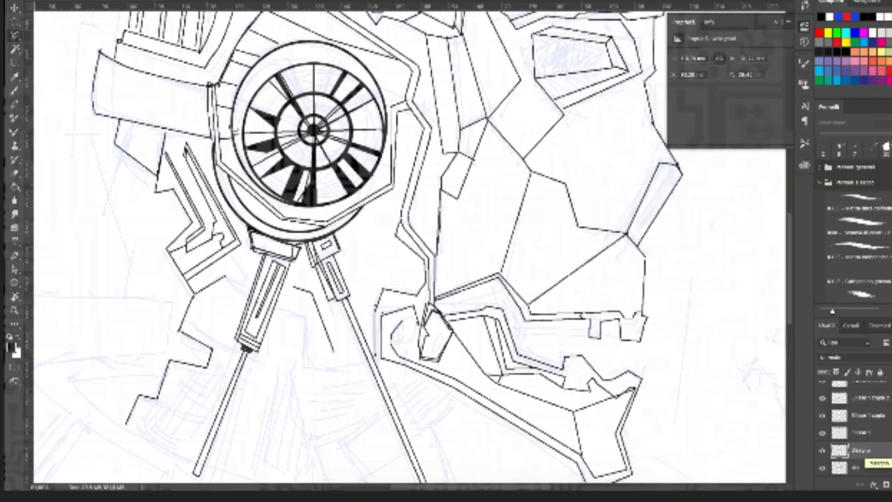
pyautogui.click(14, 104)
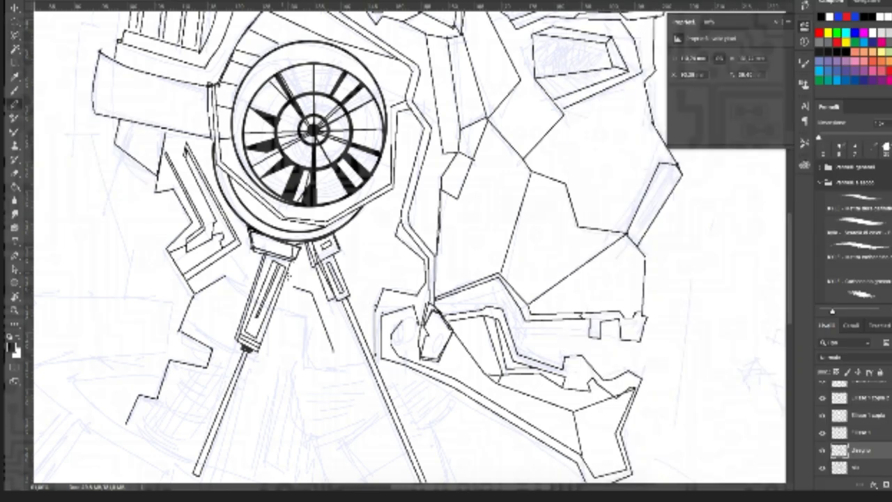
pyautogui.click(229, 256)
pyautogui.keyDown('shift'); pyautogui.click(251, 285); pyautogui.keyUp('shift')
pyautogui.keyDown('shift'); pyautogui.click(193, 291); pyautogui.keyUp('shift')
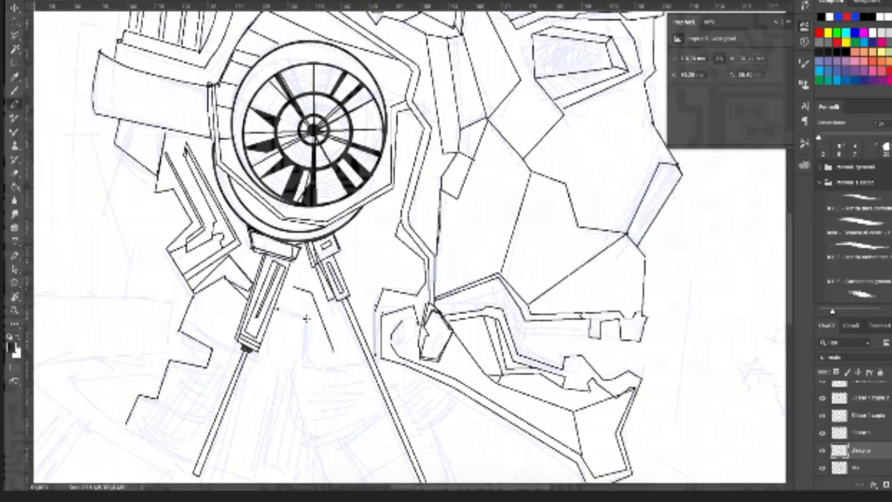
# Step: Ink the stepped neck plate outline between the two pistons and the angular groove inside it
pyautogui.moveTo(307, 319); pyautogui.dragTo(306, 365)
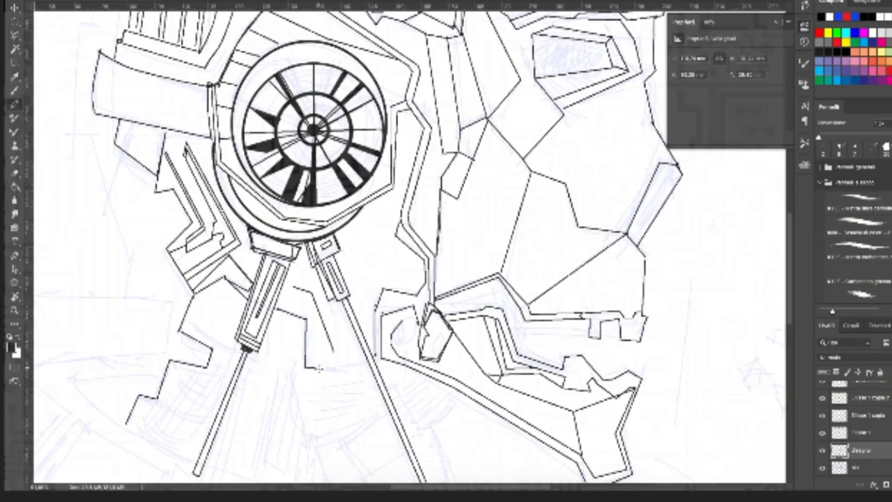
pyautogui.keyDown('shift'); pyautogui.click(357, 363); pyautogui.keyUp('shift')
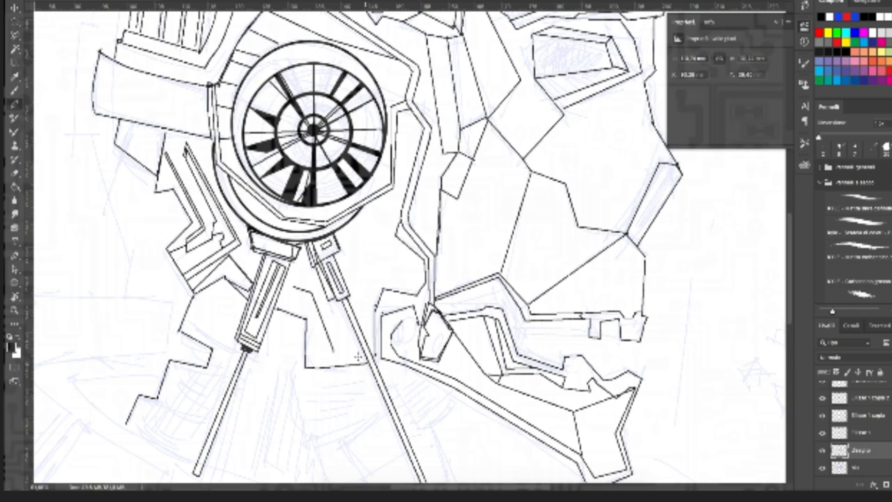
pyautogui.moveTo(292, 296)
pyautogui.mouseDown()
pyautogui.moveTo(305, 299)
pyautogui.moveTo(330, 353)
pyautogui.mouseUp()
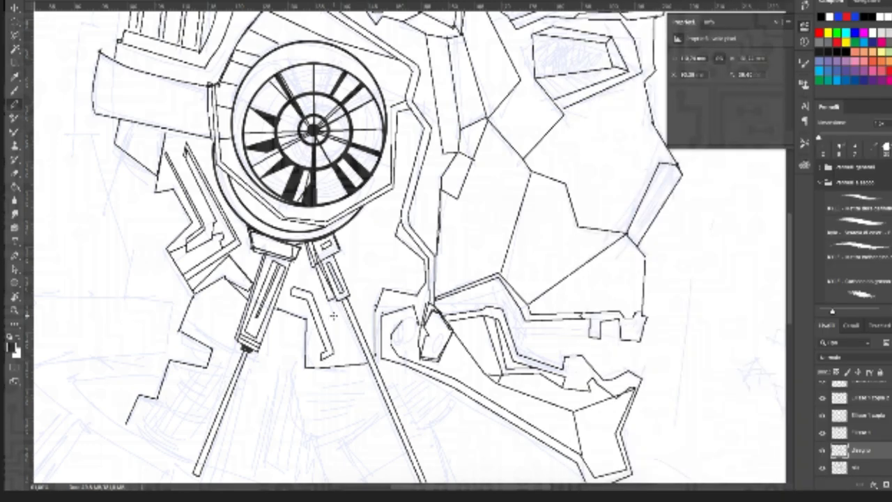
pyautogui.moveTo(333, 316); pyautogui.dragTo(346, 356)
# Step: Ink a second contour beside the zigzag casing edge down to the jaw joint, plus a straight line rising from the joint
pyautogui.keyDown('shift'); pyautogui.click(396, 203); pyautogui.keyUp('shift')
pyautogui.keyDown('shift'); pyautogui.click(381, 225); pyautogui.keyUp('shift')
pyautogui.moveTo(388, 244); pyautogui.dragTo(415, 267)
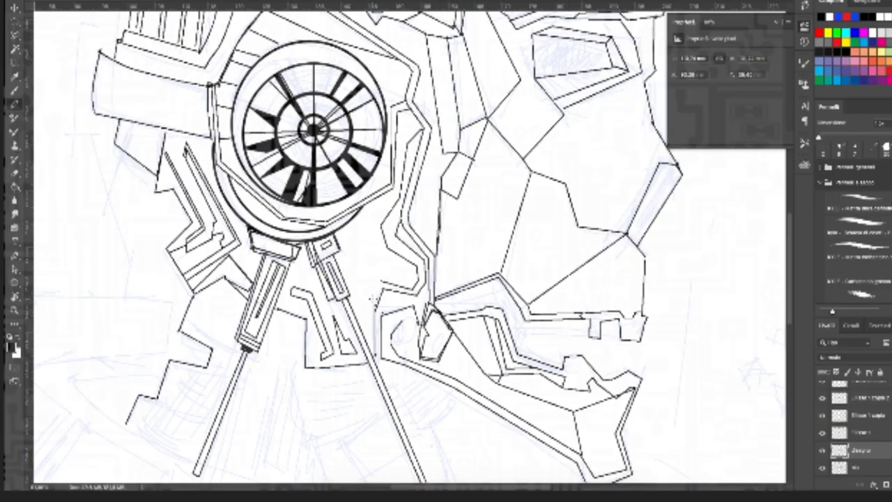
pyautogui.moveTo(371, 299); pyautogui.dragTo(357, 232)
# Step: Ink the tapered connector with a curved end beneath the jaw, beside the right piston rod, and add short stripes inside it
pyautogui.scroll(-2, 329, 274)
pyautogui.scroll(-3, 328, 274)
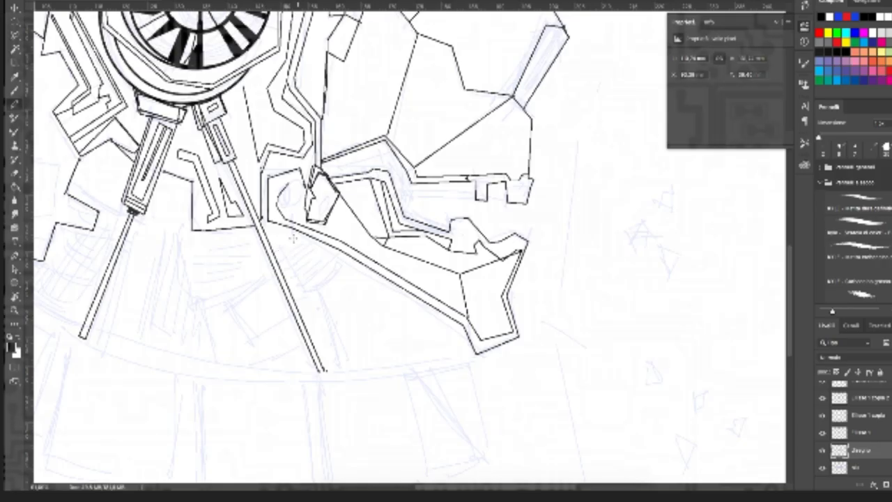
pyautogui.keyDown('shift'); pyautogui.click(279, 248); pyautogui.keyUp('shift')
pyautogui.moveTo(280, 245); pyautogui.dragTo(305, 291)
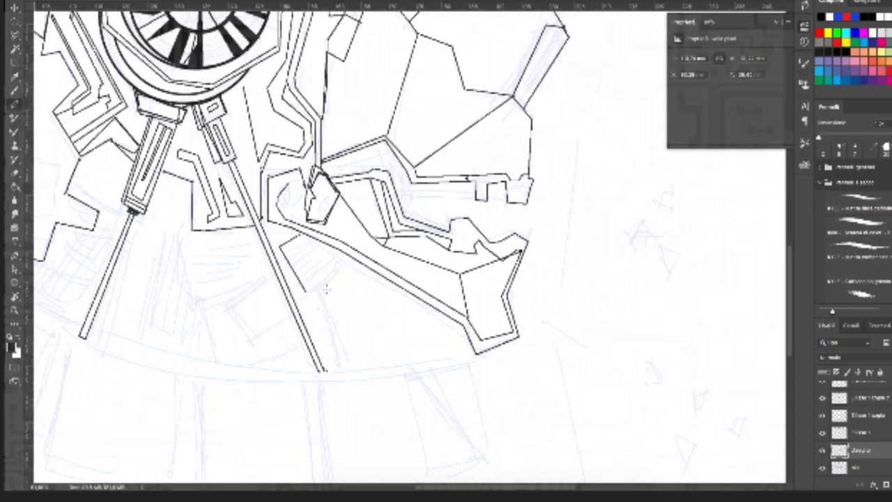
pyautogui.moveTo(307, 290); pyautogui.dragTo(344, 266)
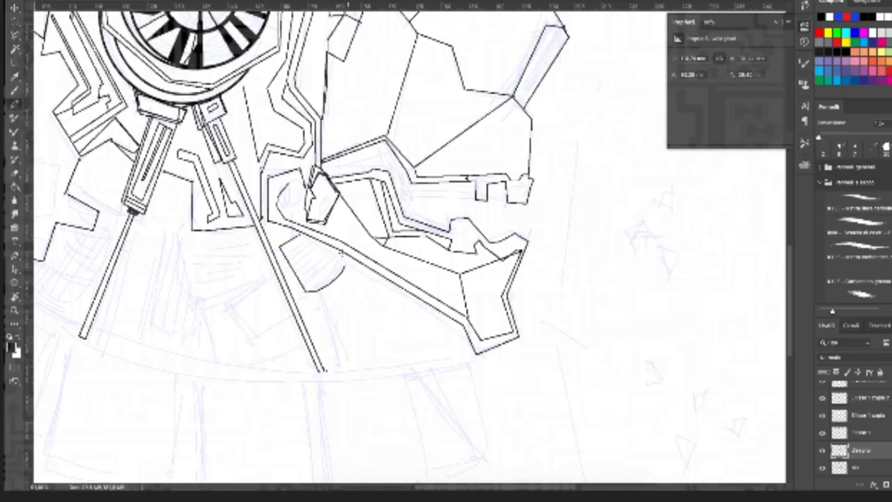
pyautogui.keyDown('shift'); pyautogui.click(301, 235); pyautogui.keyUp('shift')
pyautogui.moveTo(305, 248)
pyautogui.mouseDown()
pyautogui.moveTo(292, 257)
pyautogui.moveTo(314, 257)
pyautogui.mouseUp()
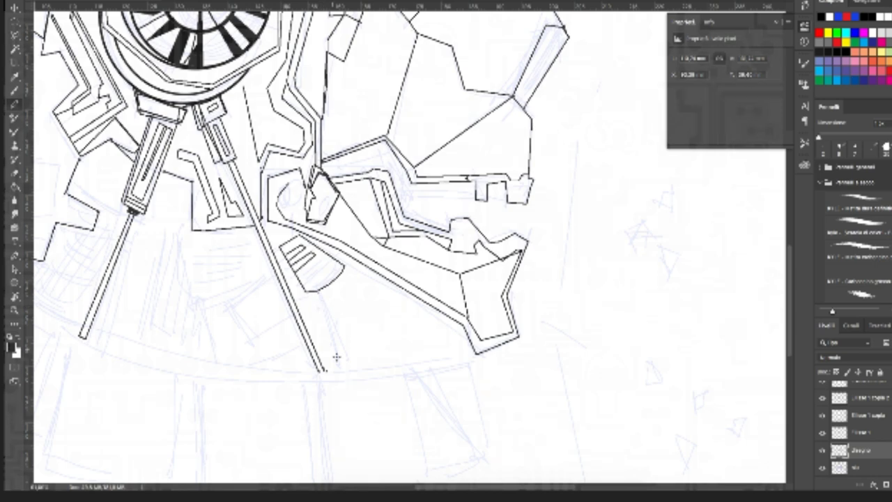
# Step: Ink the thin double-line rod and the shorter prong extending down from the connector's curved end
pyautogui.keyDown('shift'); pyautogui.click(319, 291); pyautogui.keyUp('shift')
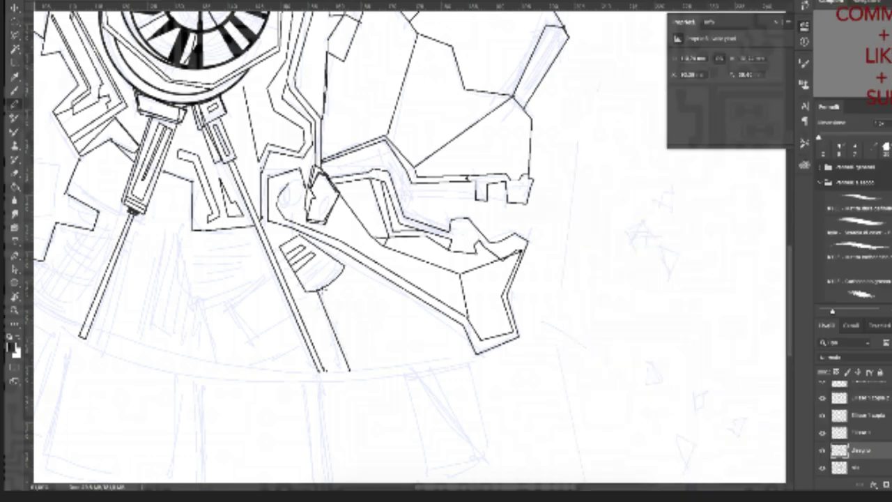
pyautogui.keyDown('shift'); pyautogui.click(356, 372); pyautogui.keyUp('shift')
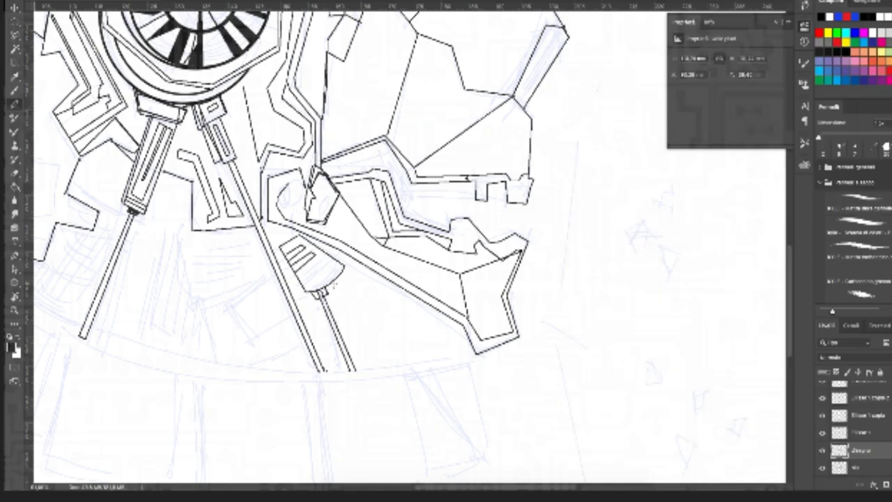
pyautogui.moveTo(346, 303)
pyautogui.mouseDown()
pyautogui.moveTo(336, 284)
pyautogui.moveTo(356, 317)
pyautogui.mouseUp()
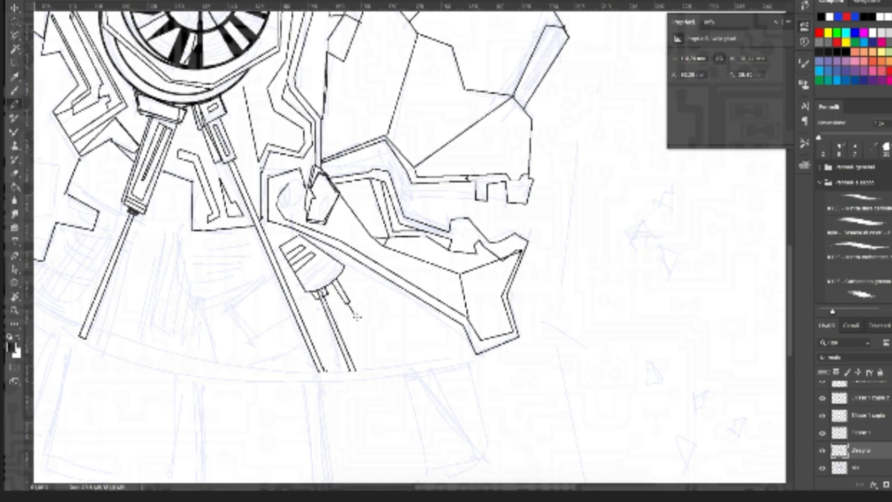
pyautogui.keyDown('shift'); pyautogui.click(318, 291); pyautogui.keyUp('shift')
pyautogui.hotkey('ctrl', 'z')
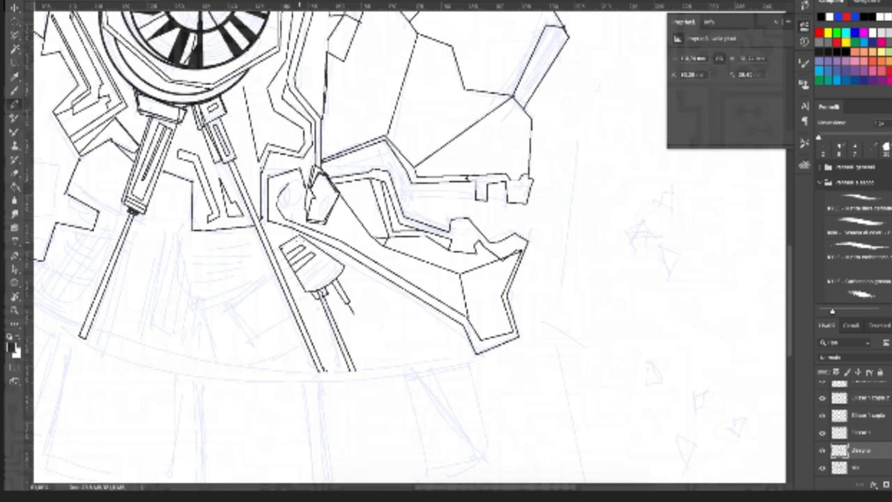
# Step: Ink a second contour inside the striped connector, following its long side and curved end
pyautogui.click(299, 239)
pyautogui.keyDown('shift'); pyautogui.click(339, 269); pyautogui.keyUp('shift')
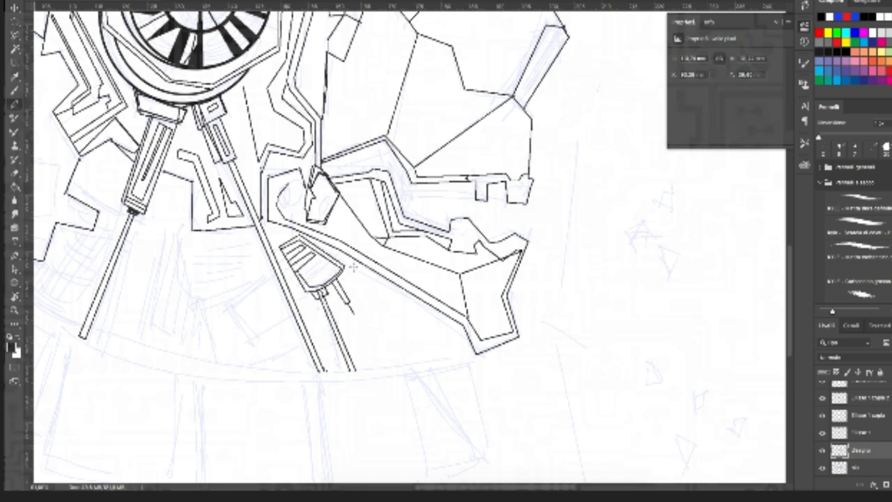
pyautogui.moveTo(283, 245); pyautogui.dragTo(305, 237)
pyautogui.hotkey('ctrl', 'z')
# Step: Ink the four-sided plate below the central neck plate and the smaller tilted rectangle beneath it, extending its edge to the connector rod
pyautogui.keyDown('shift'); pyautogui.click(196, 302); pyautogui.keyUp('shift')
pyautogui.keyDown('shift'); pyautogui.click(249, 284); pyautogui.keyUp('shift')
pyautogui.keyDown('shift'); pyautogui.click(273, 276); pyautogui.keyUp('shift')
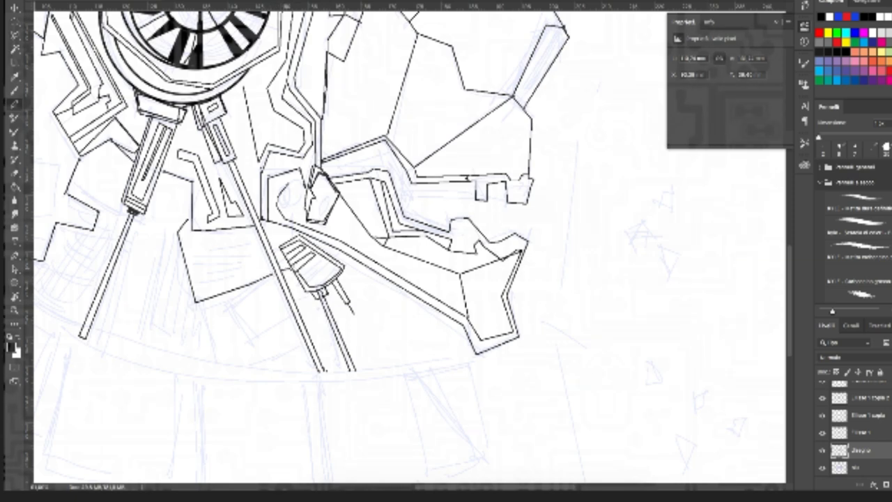
pyautogui.keyDown('shift'); pyautogui.click(230, 304); pyautogui.keyUp('shift')
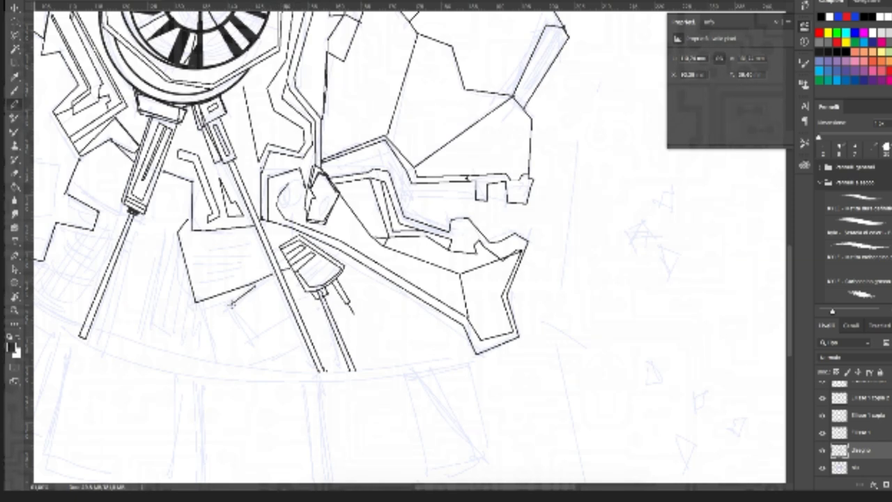
pyautogui.keyDown('shift'); pyautogui.click(251, 342); pyautogui.keyUp('shift')
pyautogui.keyDown('shift'); pyautogui.click(291, 318); pyautogui.keyUp('shift')
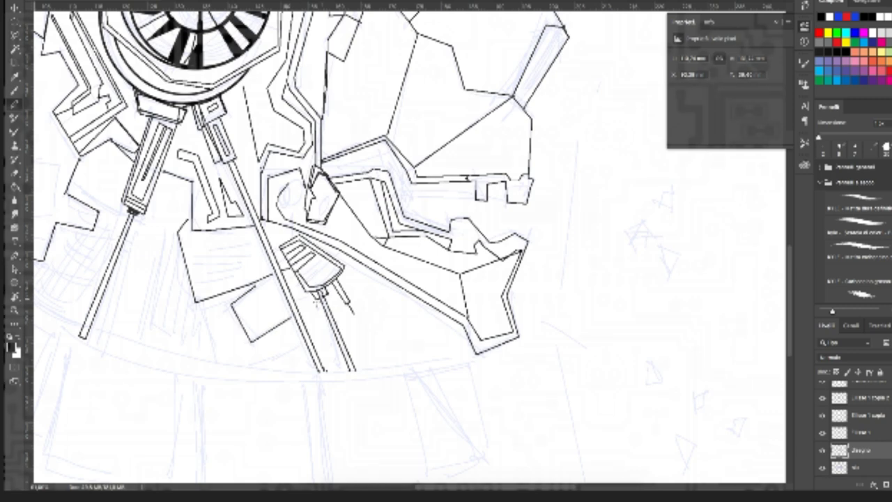
pyautogui.keyDown('shift'); pyautogui.click(321, 295); pyautogui.keyUp('shift')
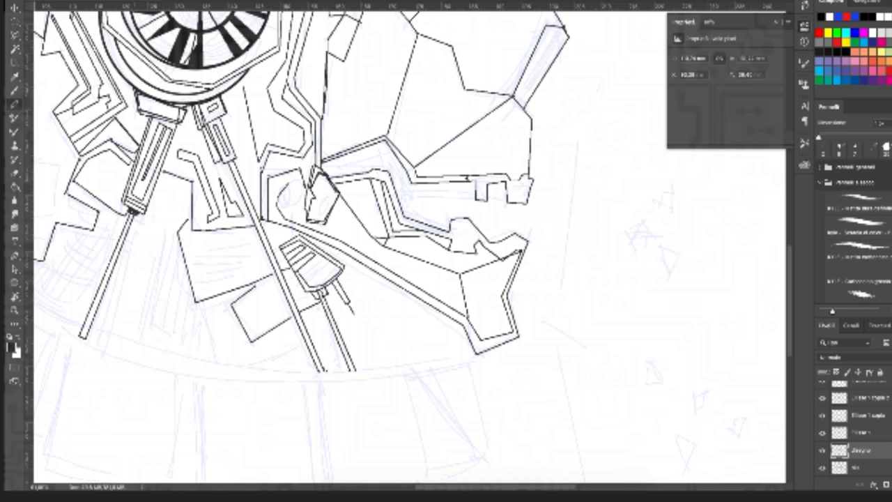
# Step: Ink the pointed left end and the long curved lower edge of the neck collar as connected straight segments
pyautogui.click(198, 56)
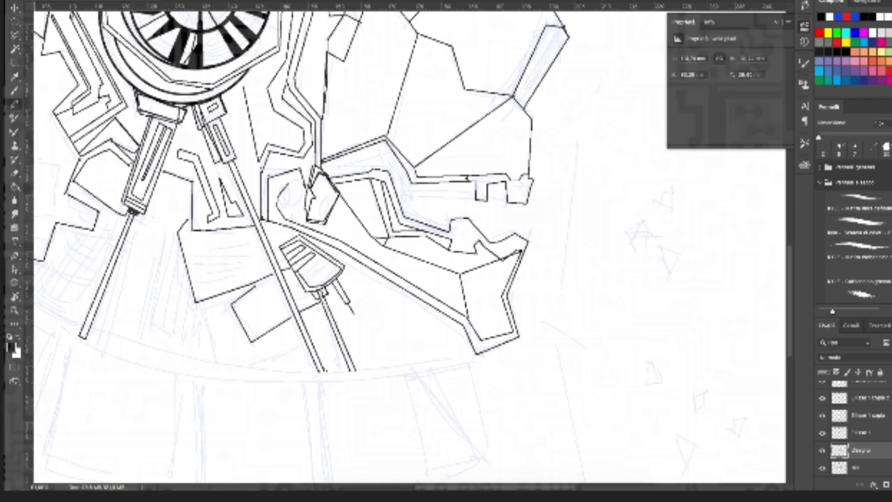
pyautogui.scroll(3, 134, 166)
pyautogui.hscroll(-3, 134, 165)
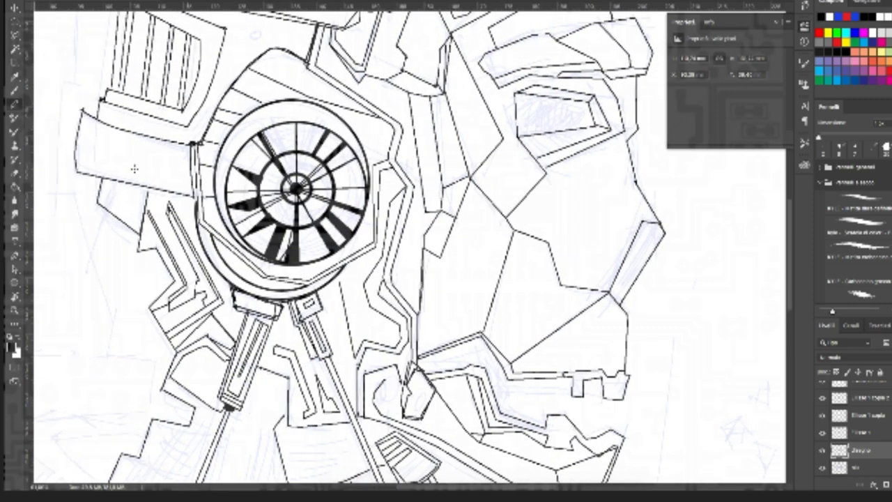
pyautogui.scroll(-8, 133, 165)
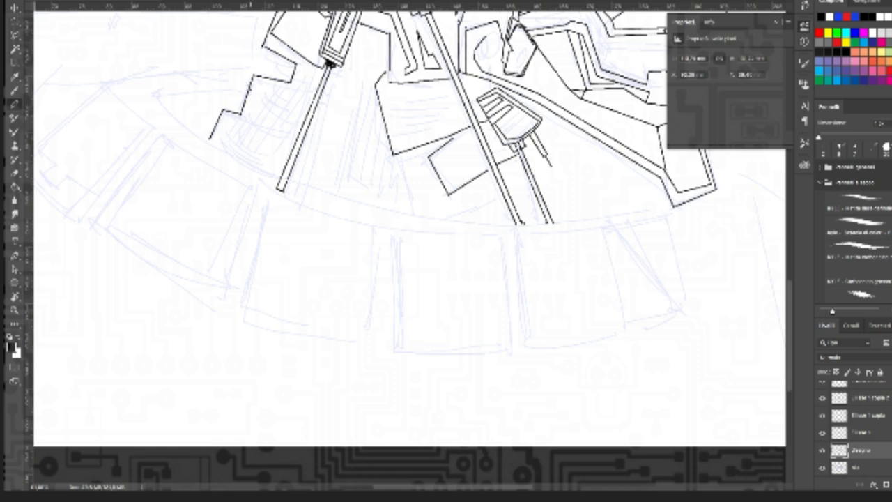
pyautogui.click(180, 71)
pyautogui.click(105, 82)
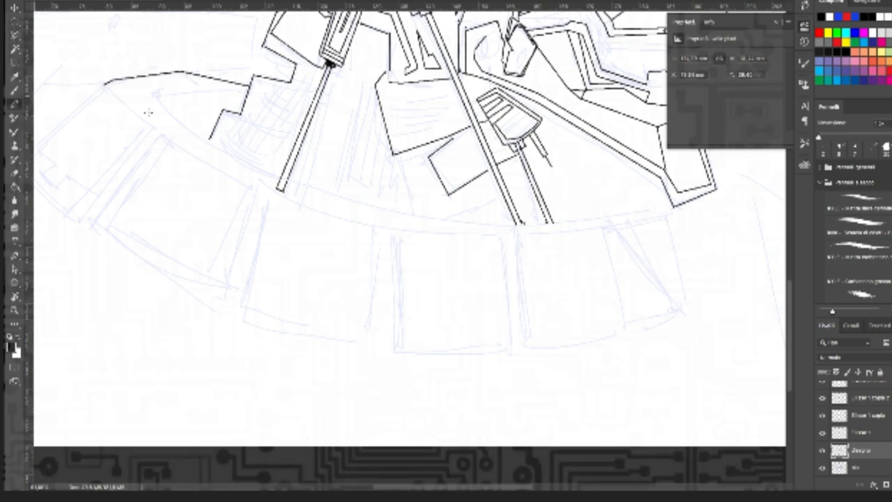
pyautogui.click(247, 188)
pyautogui.click(308, 208)
pyautogui.click(382, 228)
pyautogui.click(501, 238)
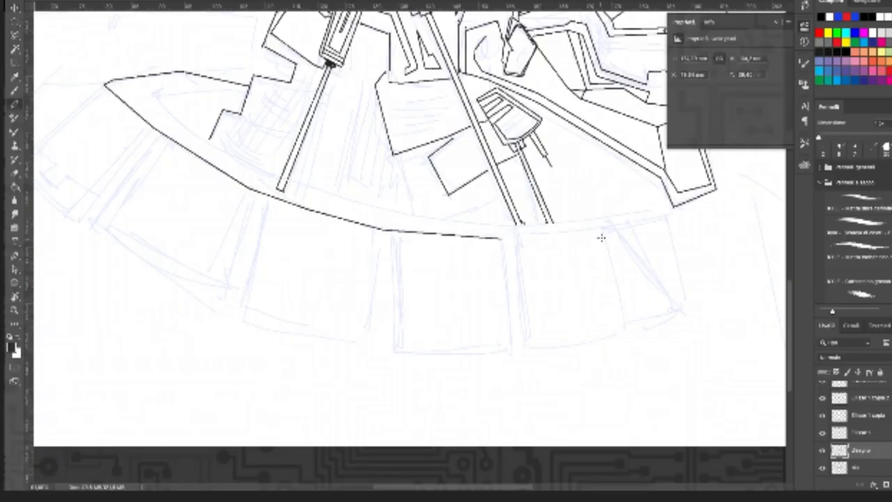
pyautogui.click(604, 230)
pyautogui.click(669, 218)
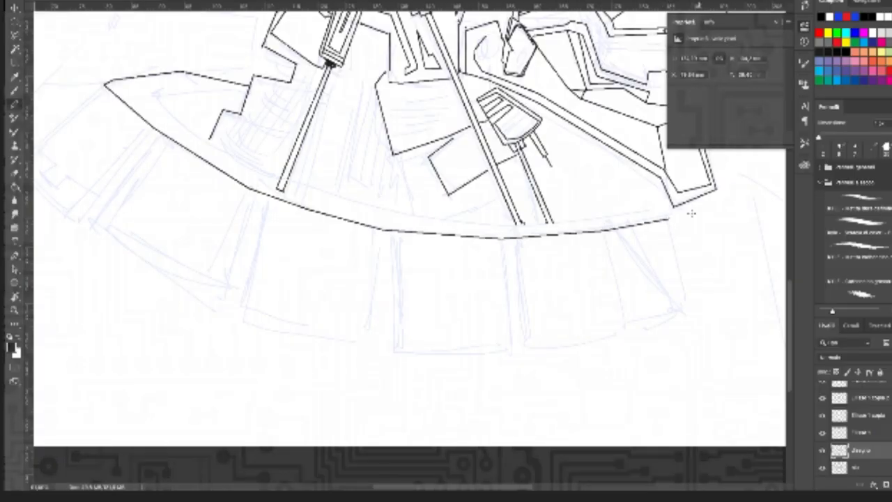
# Step: Ink the three four-sided plates hanging from the centre and right part of the collar, leaving narrow gaps between them
pyautogui.click(689, 308)
pyautogui.click(628, 325)
pyautogui.click(604, 230)
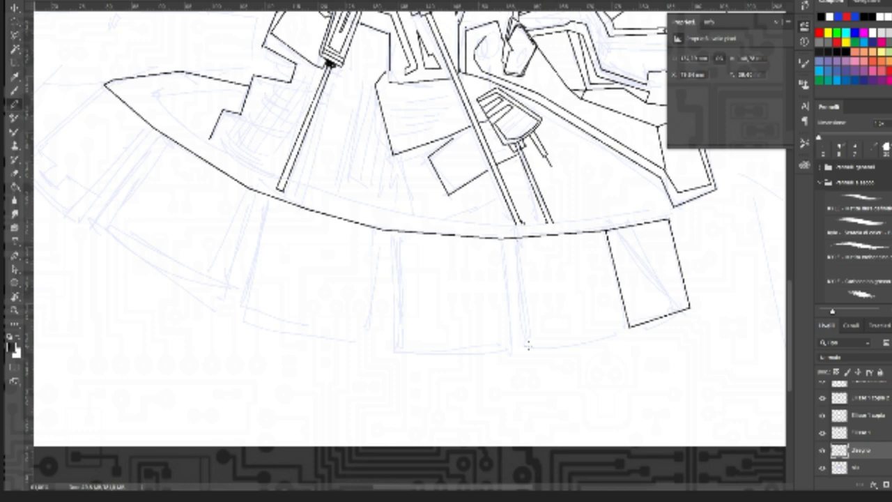
pyautogui.click(527, 344)
pyautogui.click(620, 334)
pyautogui.click(599, 232)
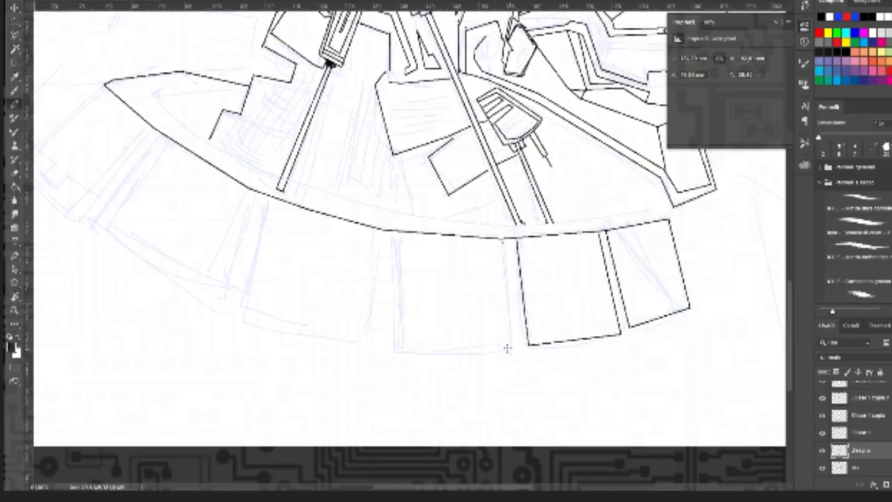
pyautogui.click(506, 349)
pyautogui.click(394, 352)
pyautogui.click(393, 233)
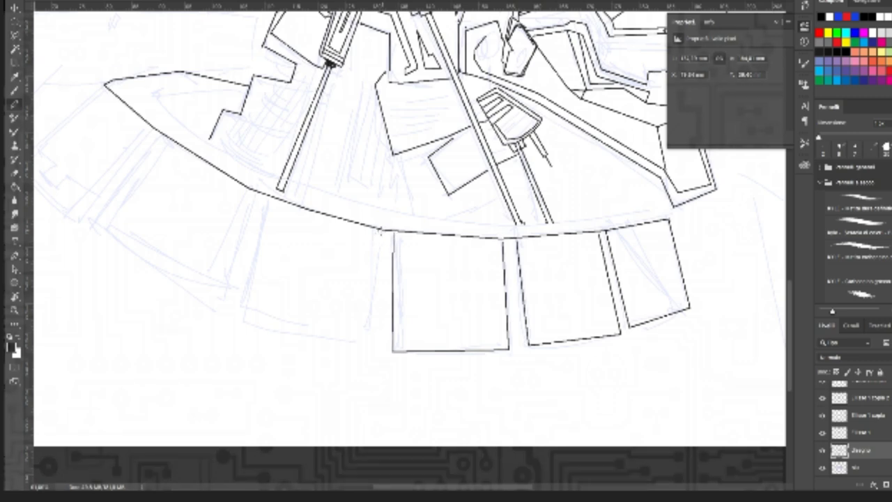
# Step: Ink the three remaining four-sided plates along the left part of the collar, up to its pointed end
pyautogui.click(366, 343)
pyautogui.click(242, 320)
pyautogui.click(265, 202)
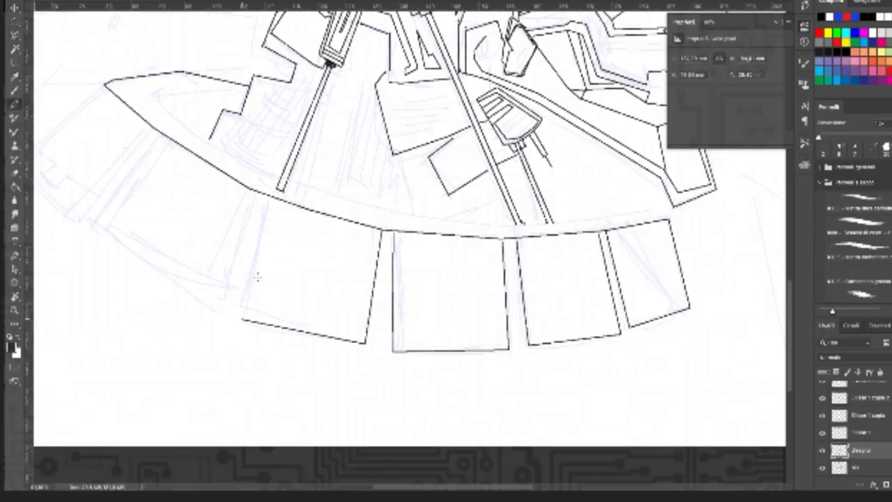
pyautogui.click(214, 309)
pyautogui.click(98, 225)
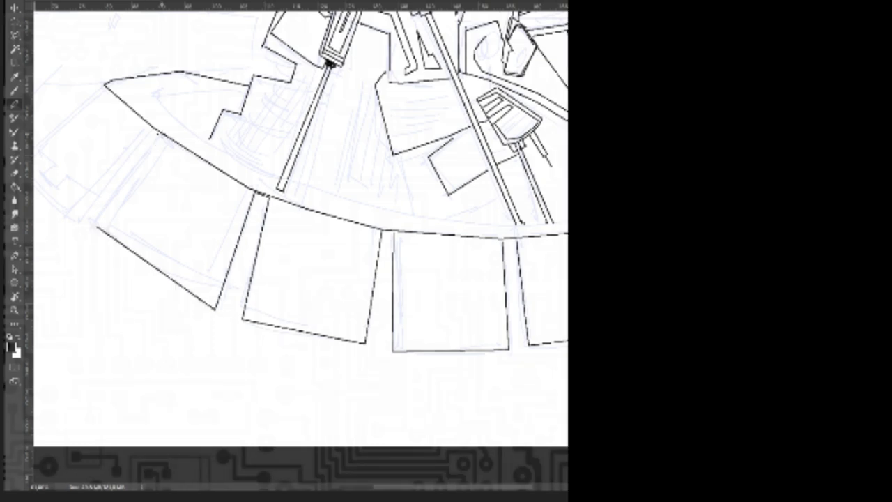
pyautogui.click(161, 137)
pyautogui.click(77, 221)
pyautogui.hscroll(-1, 69, 201)
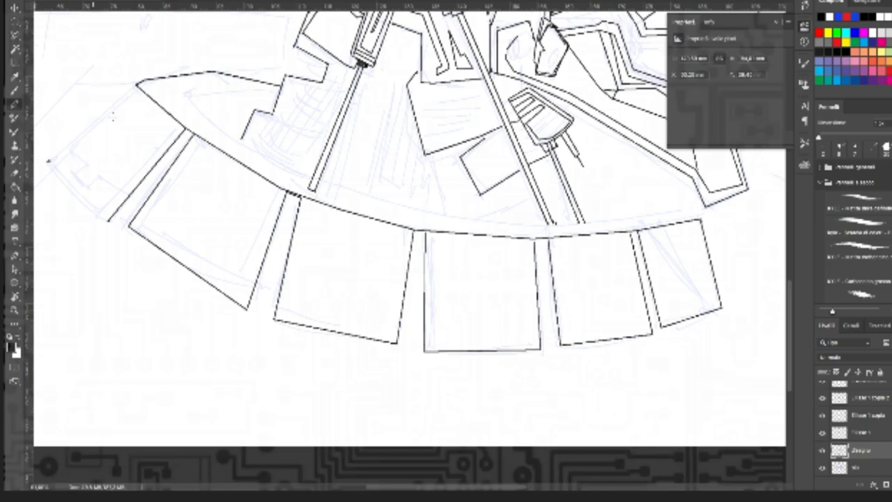
pyautogui.keyDown('shift'); pyautogui.click(49, 162); pyautogui.keyUp('shift')
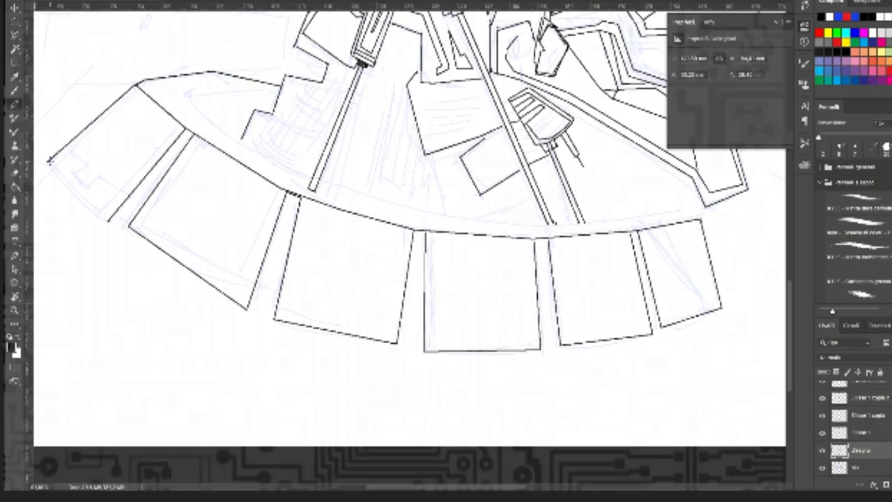
pyautogui.keyDown('shift'); pyautogui.click(108, 221); pyautogui.keyUp('shift')
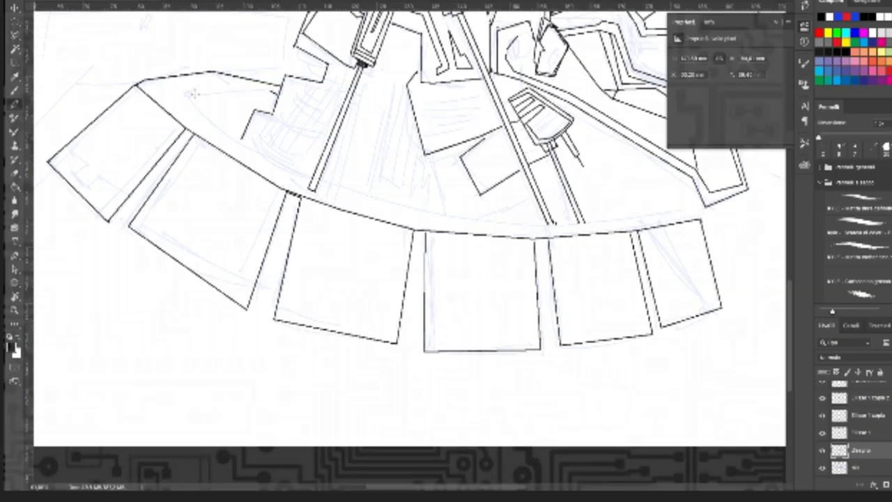
# Step: Ink the collar's inner upper contour from its pointed left end past both piston rods to the right end
pyautogui.keyDown('shift'); pyautogui.click(188, 94); pyautogui.keyUp('shift')
pyautogui.keyDown('shift'); pyautogui.click(202, 113); pyautogui.keyUp('shift')
pyautogui.keyDown('shift'); pyautogui.click(241, 142); pyautogui.keyUp('shift')
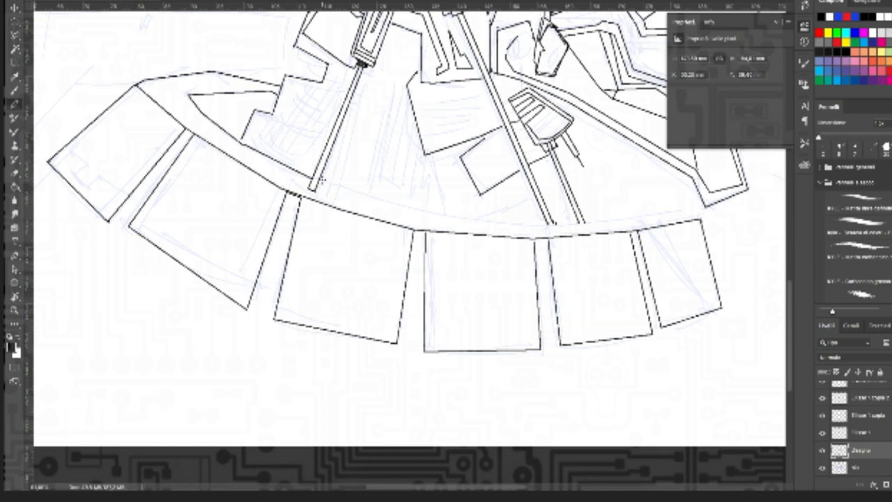
pyautogui.keyDown('shift'); pyautogui.click(549, 226); pyautogui.keyUp('shift')
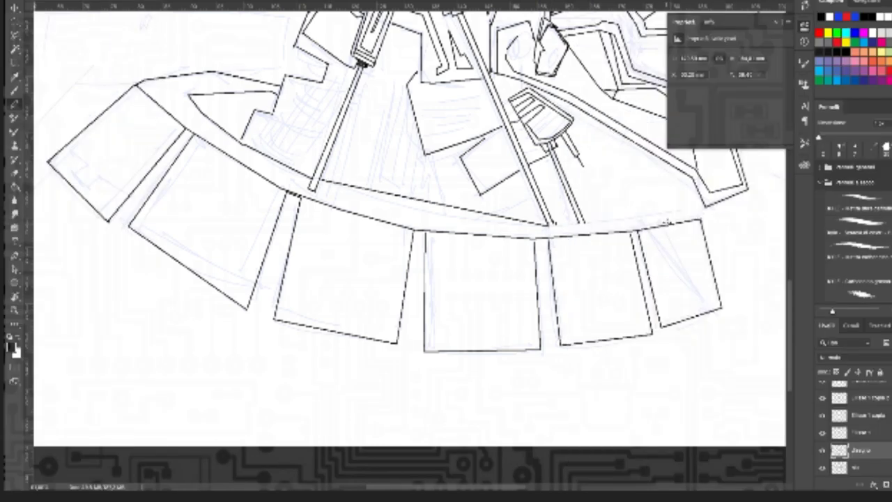
pyautogui.keyDown('shift'); pyautogui.click(679, 211); pyautogui.keyUp('shift')
pyautogui.keyDown('shift'); pyautogui.click(700, 220); pyautogui.keyUp('shift')
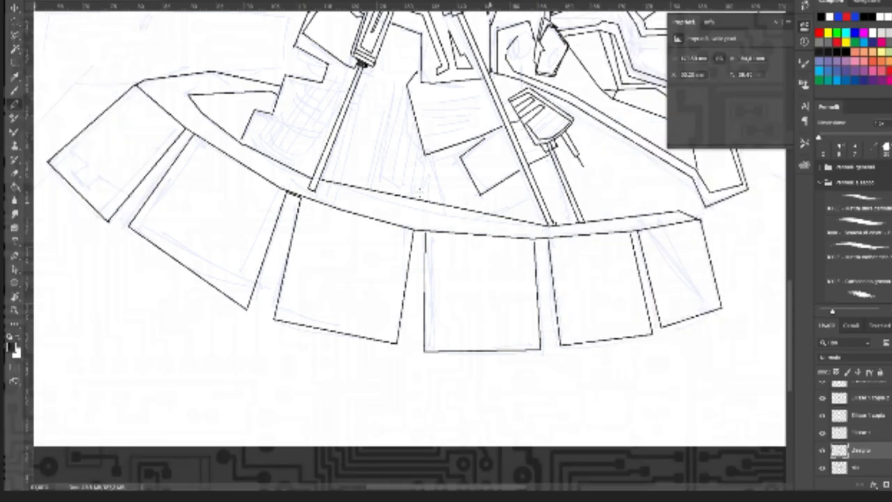
# Step: Ink the stepped notch line across the lower part of the leftmost collar plate
pyautogui.click(67, 147)
pyautogui.keyDown('shift'); pyautogui.click(85, 165); pyautogui.keyUp('shift')
pyautogui.keyDown('shift'); pyautogui.click(76, 172); pyautogui.keyUp('shift')
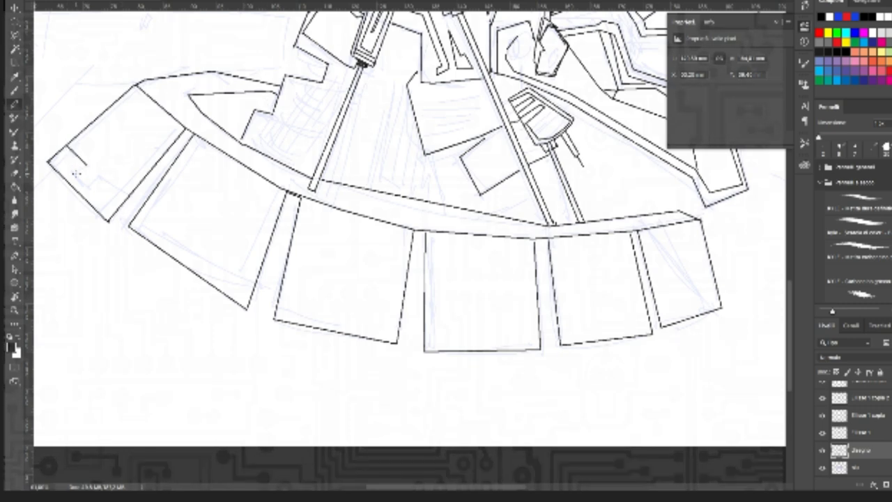
pyautogui.keyDown('shift'); pyautogui.click(87, 184); pyautogui.keyUp('shift')
pyautogui.keyDown('shift'); pyautogui.click(97, 178); pyautogui.keyUp('shift')
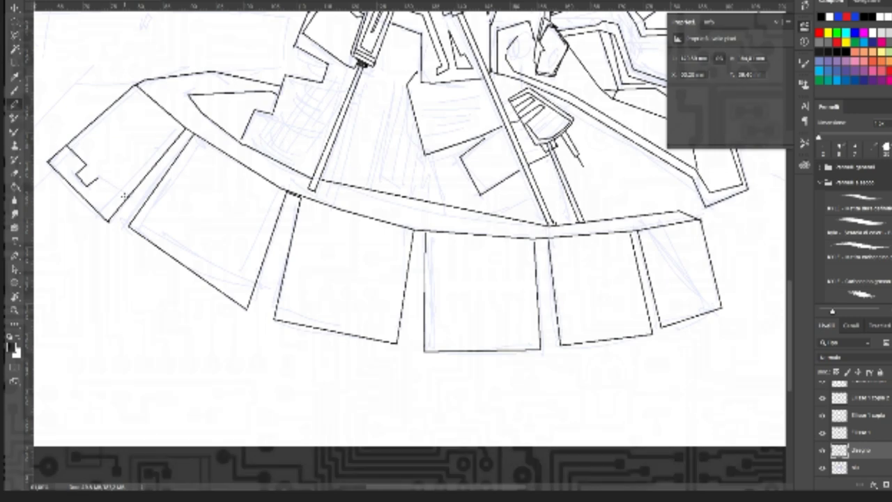
pyautogui.keyDown('shift'); pyautogui.click(130, 202); pyautogui.keyUp('shift')
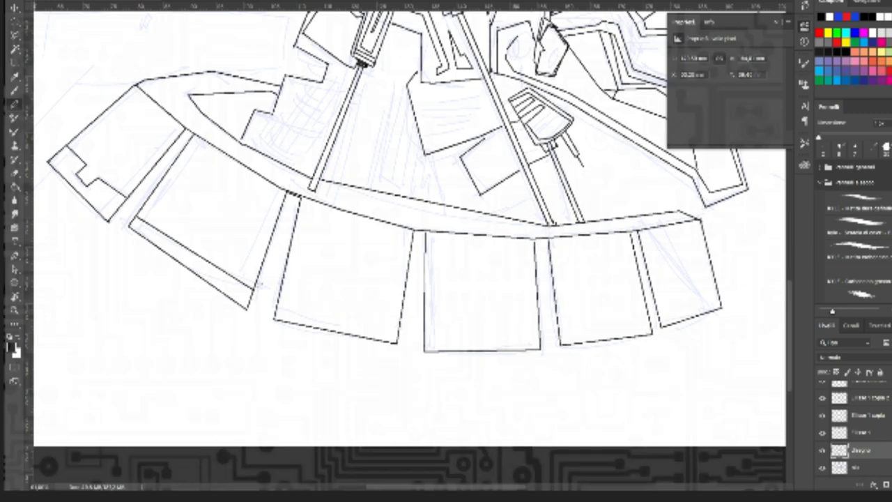
# Step: Ink a second parallel line across the lower second collar plate and a bumped line along the third plate's lower edge
pyautogui.keyDown('shift'); pyautogui.click(255, 283); pyautogui.keyUp('shift')
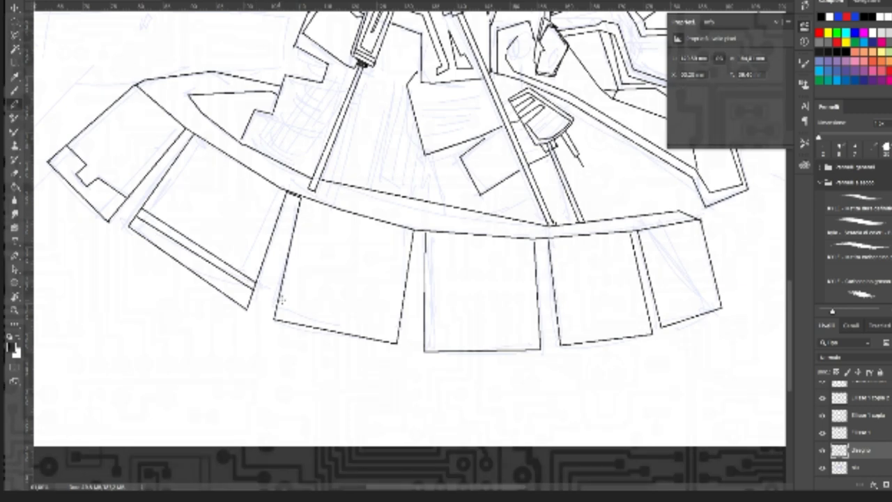
pyautogui.keyDown('shift'); pyautogui.click(369, 320); pyautogui.keyUp('shift')
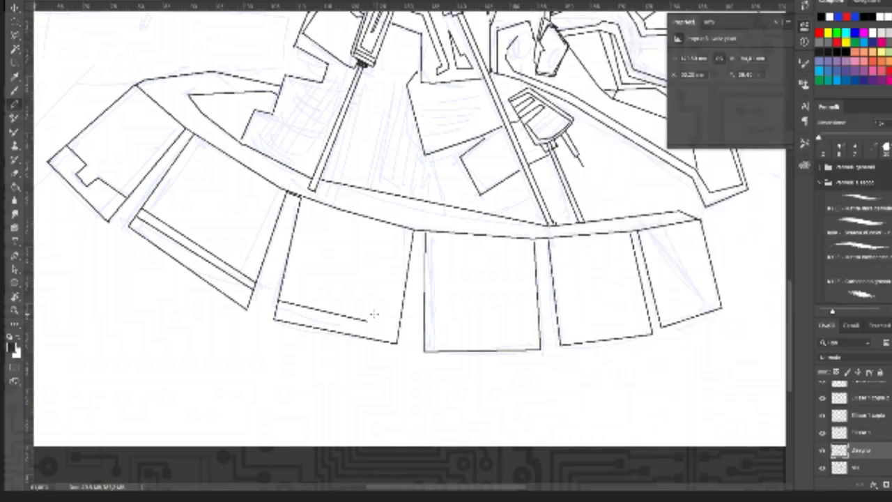
pyautogui.moveTo(371, 319); pyautogui.dragTo(386, 322)
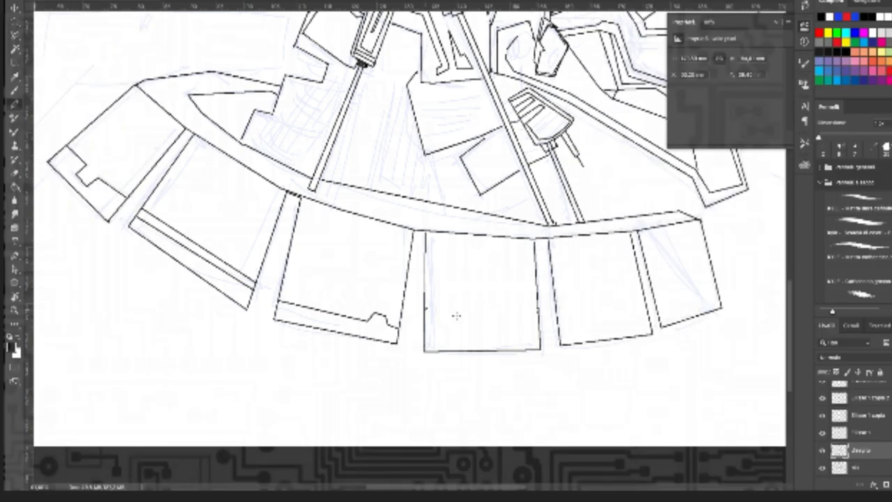
# Step: Ink three near-horizontal parallel lines across the lower half of the central, fourth collar plate
pyautogui.keyDown('shift'); pyautogui.click(541, 311); pyautogui.keyUp('shift')
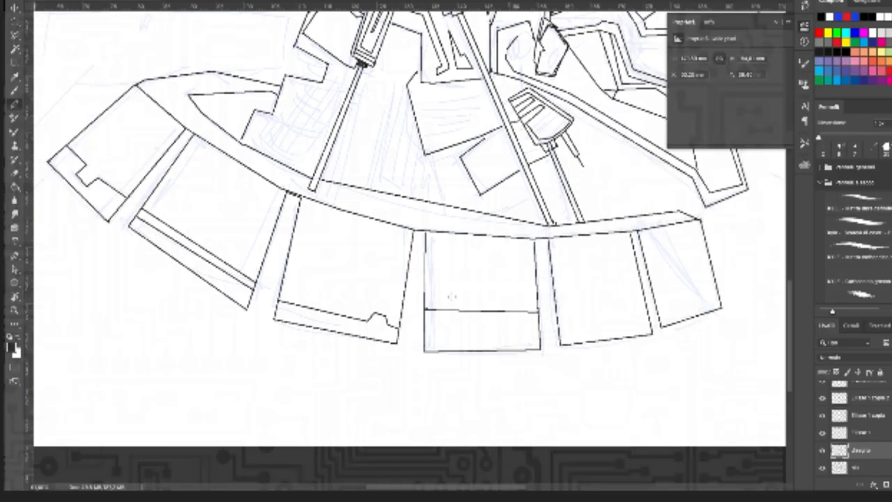
pyautogui.keyDown('shift'); pyautogui.click(529, 288); pyautogui.keyUp('shift')
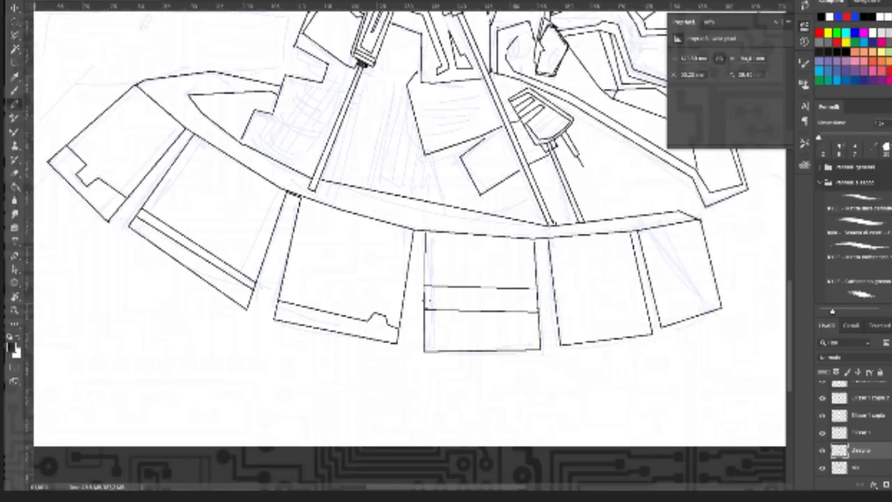
pyautogui.keyDown('shift'); pyautogui.click(537, 301); pyautogui.keyUp('shift')
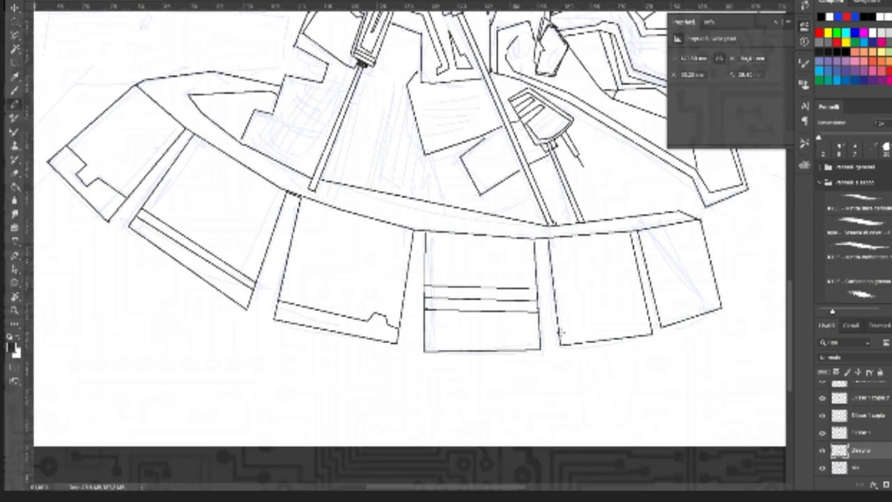
# Step: Ink the notched line along the fifth collar plate's lower edge and the diagonal inner detail of the rightmost plate
pyautogui.keyDown('shift'); pyautogui.click(584, 331); pyautogui.keyUp('shift')
pyautogui.keyDown('shift'); pyautogui.click(600, 336); pyautogui.keyUp('shift')
pyautogui.keyDown('shift'); pyautogui.click(605, 330); pyautogui.keyUp('shift')
pyautogui.keyDown('shift'); pyautogui.click(649, 323); pyautogui.keyUp('shift')
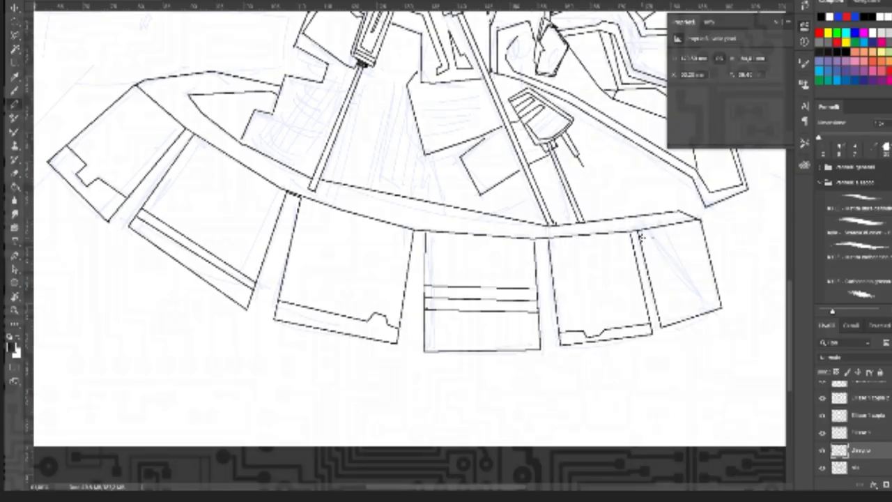
pyautogui.keyDown('shift'); pyautogui.click(698, 297); pyautogui.keyUp('shift')
pyautogui.keyDown('shift'); pyautogui.click(718, 307); pyautogui.keyUp('shift')
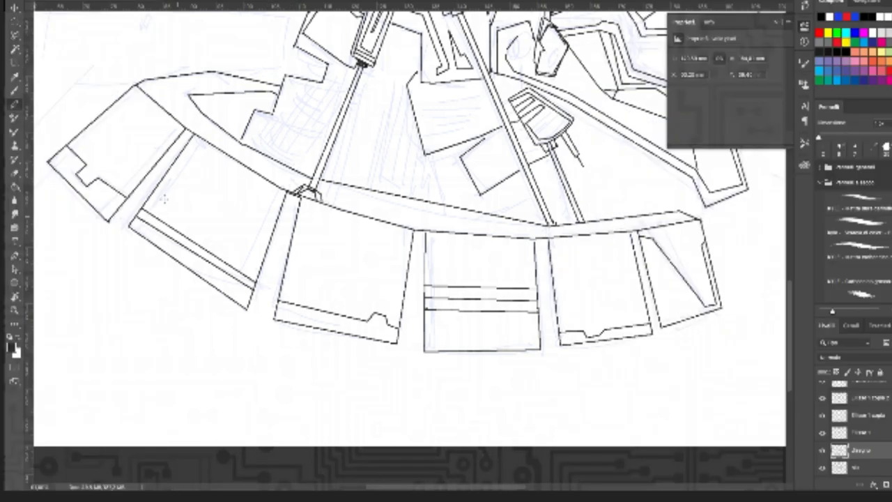
# Step: Ink thin side-thickness edges along the right sides of the first and second collar plates, inside the gaps
pyautogui.click(110, 222)
pyautogui.keyDown('shift'); pyautogui.click(189, 134); pyautogui.keyUp('shift')
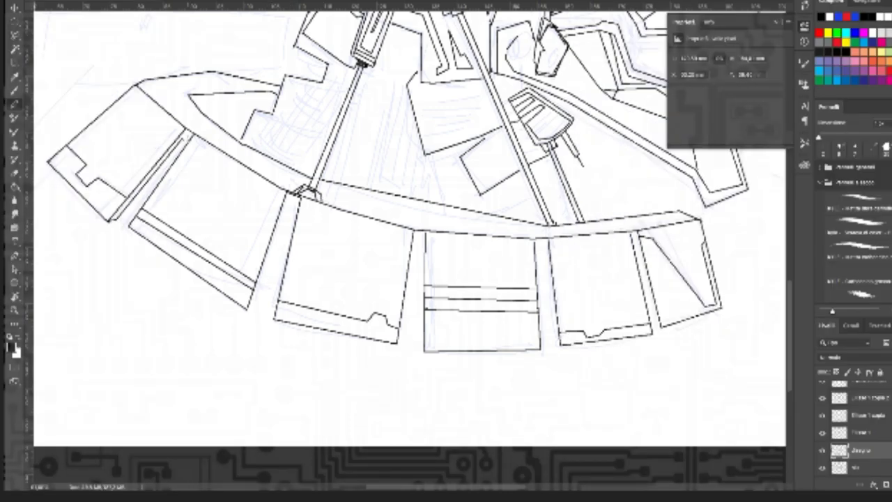
pyautogui.keyDown('shift'); pyautogui.click(250, 307); pyautogui.keyUp('shift')
pyautogui.hotkey('ctrl', 'z')
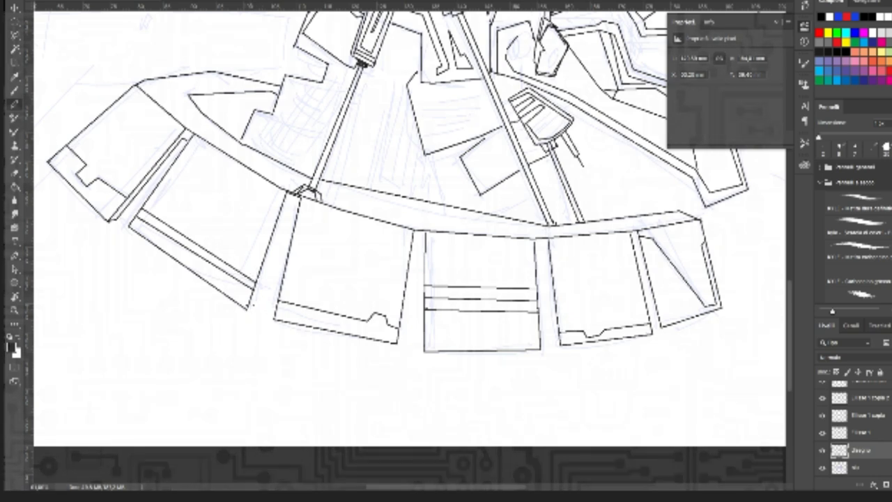
pyautogui.click(254, 307)
pyautogui.keyDown('shift'); pyautogui.click(297, 202); pyautogui.keyUp('shift')
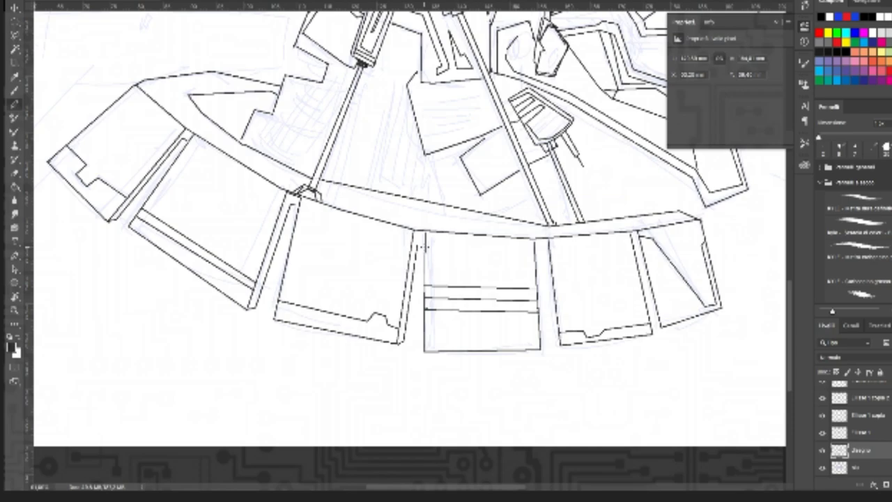
# Step: Ink thin side-thickness edges along the left sides of the fourth, fifth and sixth collar plates, inside the gaps
pyautogui.click(421, 235)
pyautogui.keyDown('shift'); pyautogui.click(416, 334); pyautogui.keyUp('shift')
pyautogui.keyDown('shift'); pyautogui.click(421, 346); pyautogui.keyUp('shift')
pyautogui.keyDown('shift'); pyautogui.click(424, 350); pyautogui.keyUp('shift')
pyautogui.click(540, 243)
pyautogui.keyDown('shift'); pyautogui.click(552, 339); pyautogui.keyUp('shift')
pyautogui.keyDown('shift'); pyautogui.click(556, 344); pyautogui.keyUp('shift')
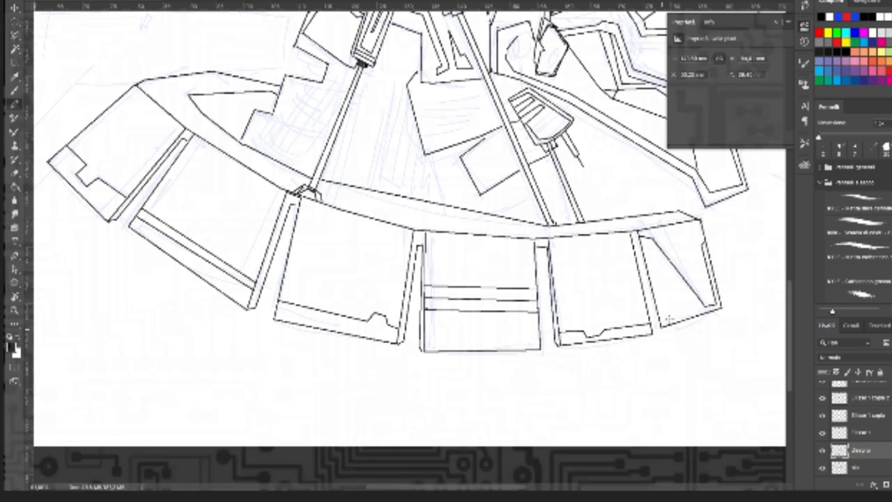
pyautogui.keyDown('shift'); pyautogui.click(641, 240); pyautogui.keyUp('shift')
pyautogui.hotkey('ctrl', 'z')
pyautogui.click(653, 325)
pyautogui.keyDown('shift'); pyautogui.click(636, 244); pyautogui.keyUp('shift')
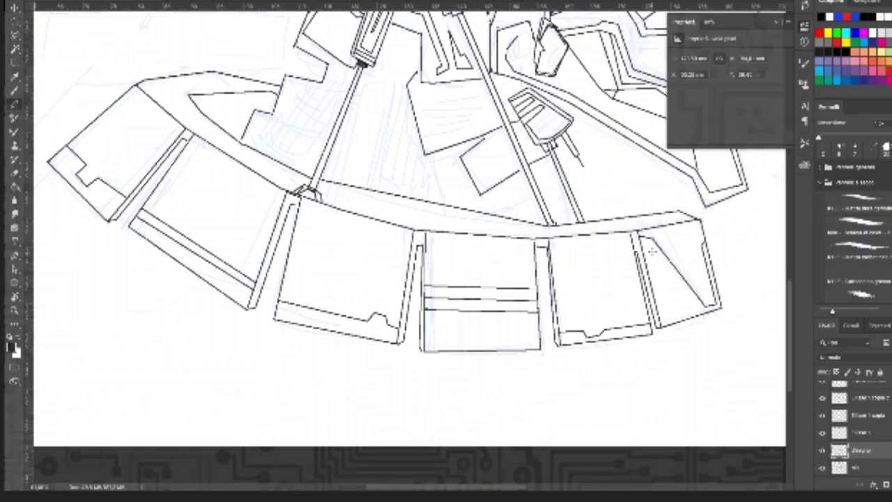
# Step: Ink the short bent inner line beneath the peaked contour at the rear of the upper jaw
pyautogui.scroll(8, 587, 187)
pyautogui.hscroll(4, 587, 187)
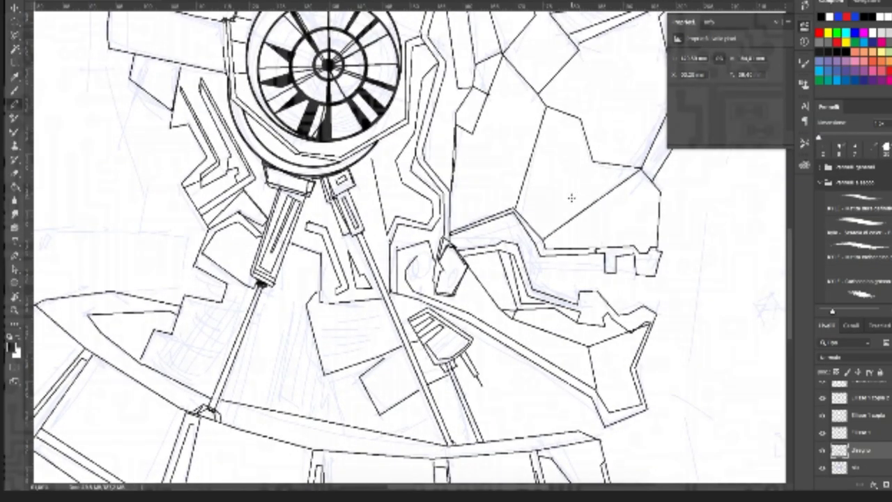
pyautogui.hscroll(2, 570, 198)
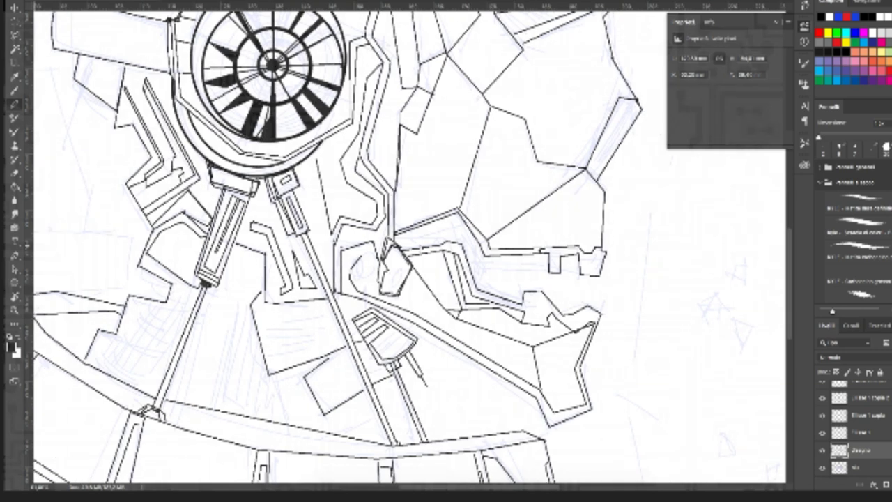
pyautogui.keyDown('shift'); pyautogui.click(456, 226); pyautogui.keyUp('shift')
pyautogui.keyDown('shift'); pyautogui.click(466, 234); pyautogui.keyUp('shift')
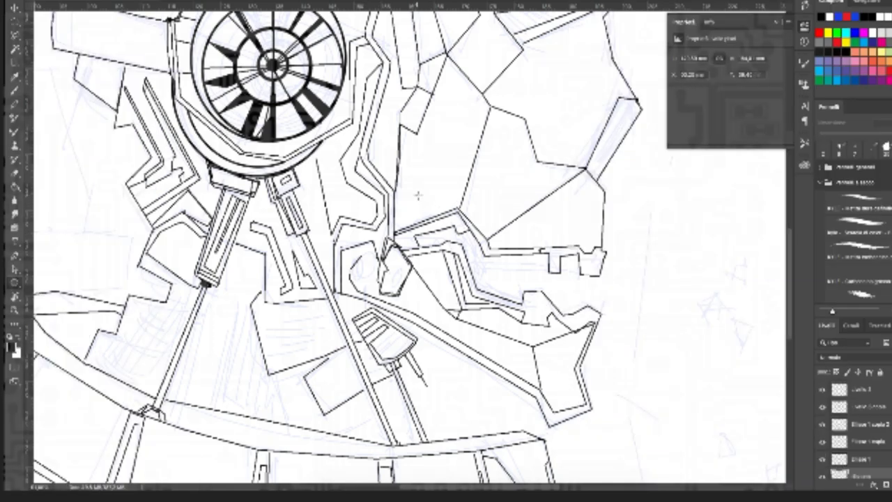
# Step: Draw a small outlined circle above the rear of the upper jaw, rasterize its layer and rename it "vite"
pyautogui.moveTo(425, 204)
pyautogui.mouseDown()
pyautogui.moveTo(432, 211)
pyautogui.moveTo(425, 203)
pyautogui.mouseUp()
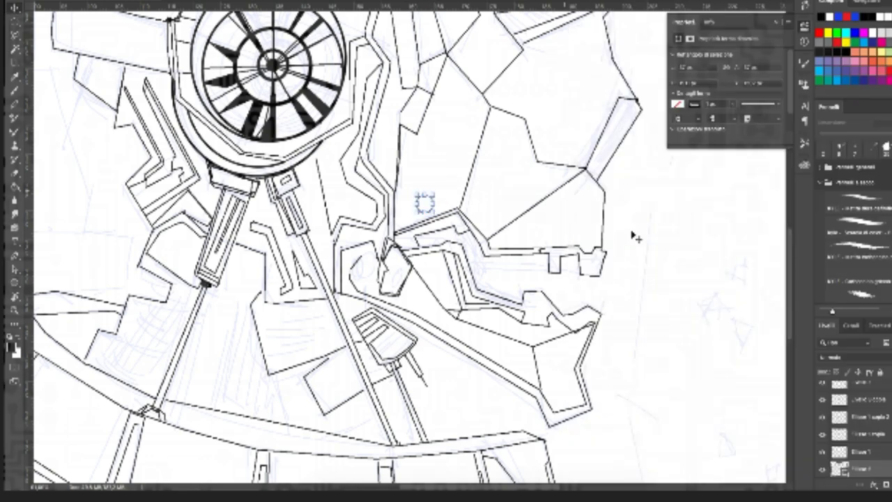
pyautogui.rightClick(873, 320)
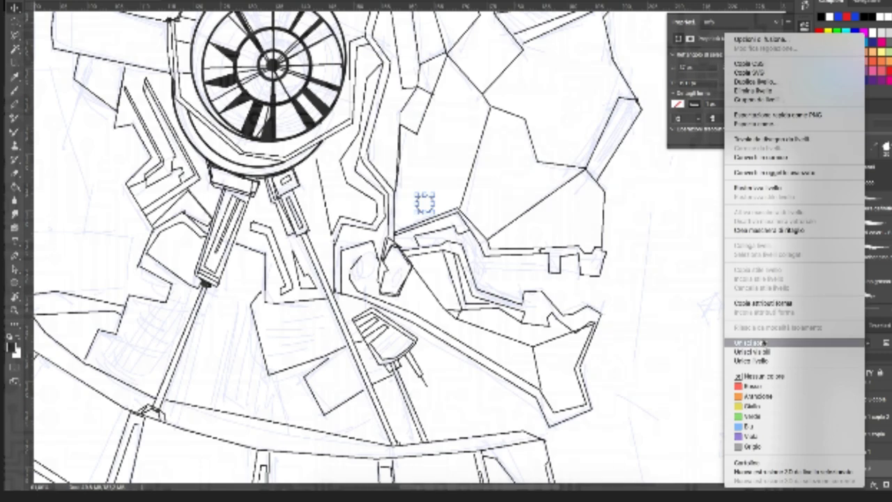
pyautogui.click(763, 159)
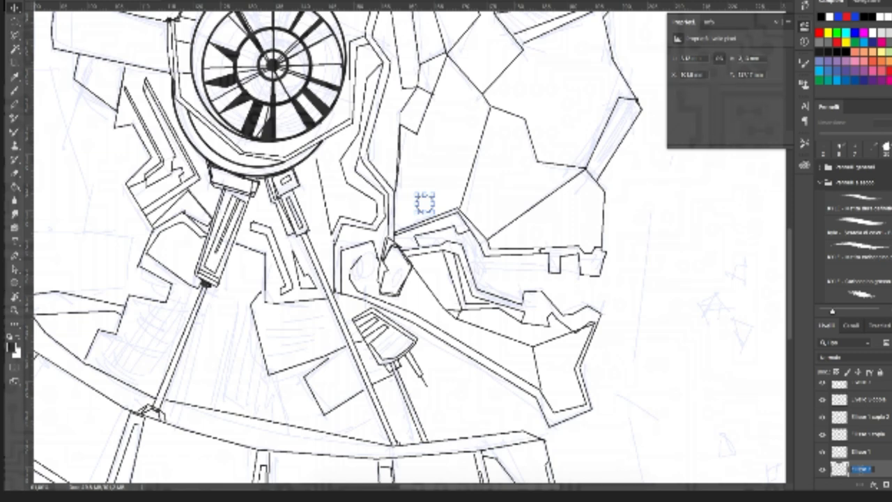
pyautogui.write('vite')
# Step: Ink a diagonal slot and dark shading inside the small circle to make it a screw head
pyautogui.moveTo(425, 202); pyautogui.dragTo(425, 217)
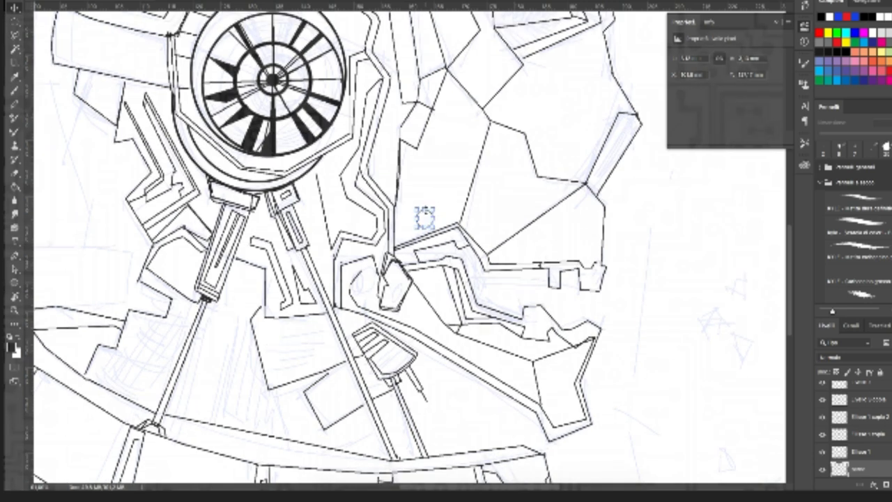
pyautogui.scroll(4, 425, 217)
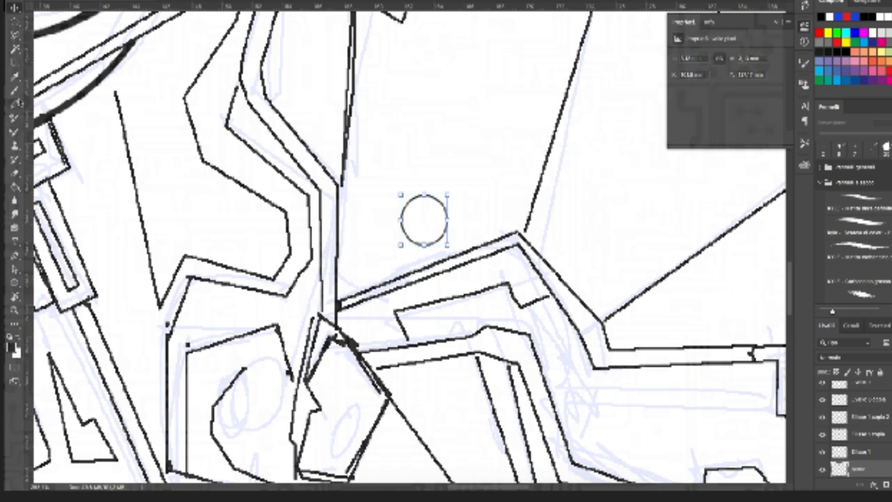
pyautogui.click(15, 105)
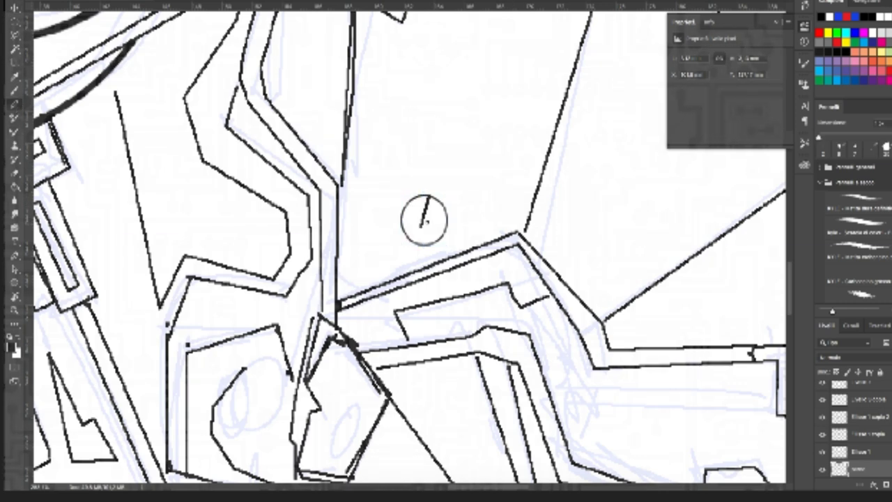
pyautogui.moveTo(421, 225); pyautogui.dragTo(441, 202)
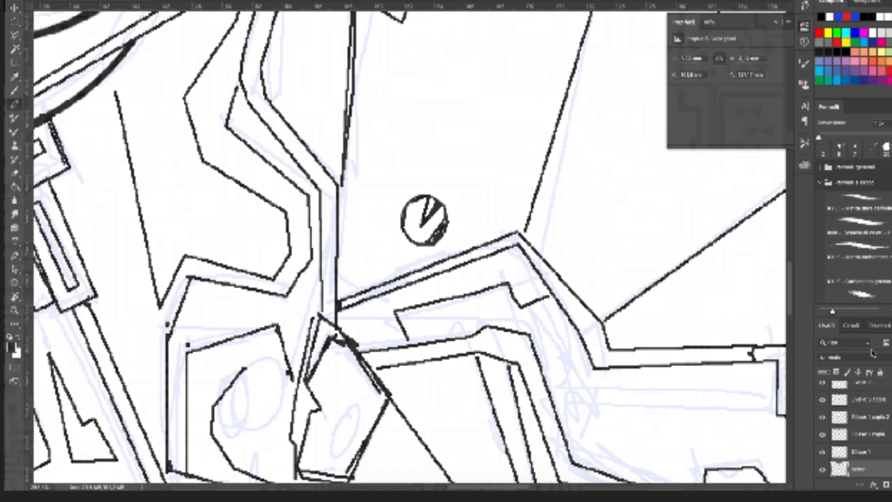
# Step: Duplicate the screw head, place the copy in the rounded recess behind the jaw's pentagonal plate and rotate it
pyautogui.click(14, 9)
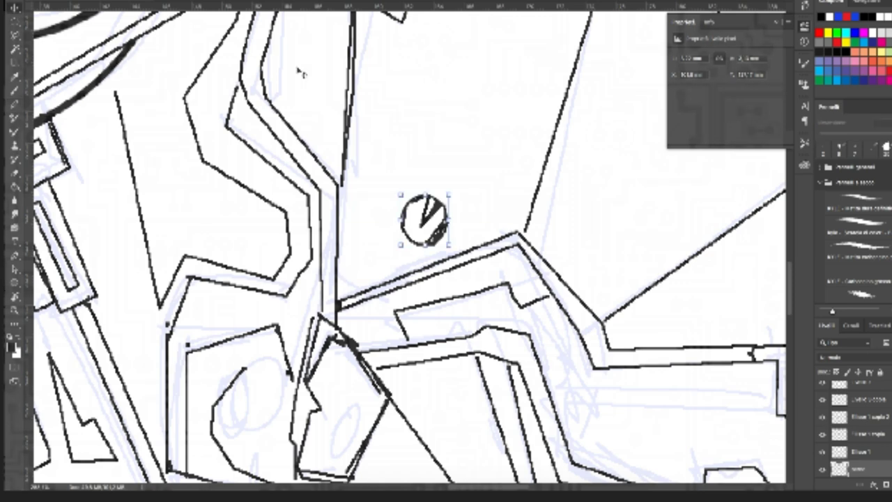
pyautogui.scroll(-4, 540, 158)
pyautogui.scroll(3, 532, 160)
pyautogui.moveTo(471, 193)
pyautogui.mouseDown()
pyautogui.moveTo(456, 198)
pyautogui.moveTo(464, 188)
pyautogui.mouseUp()
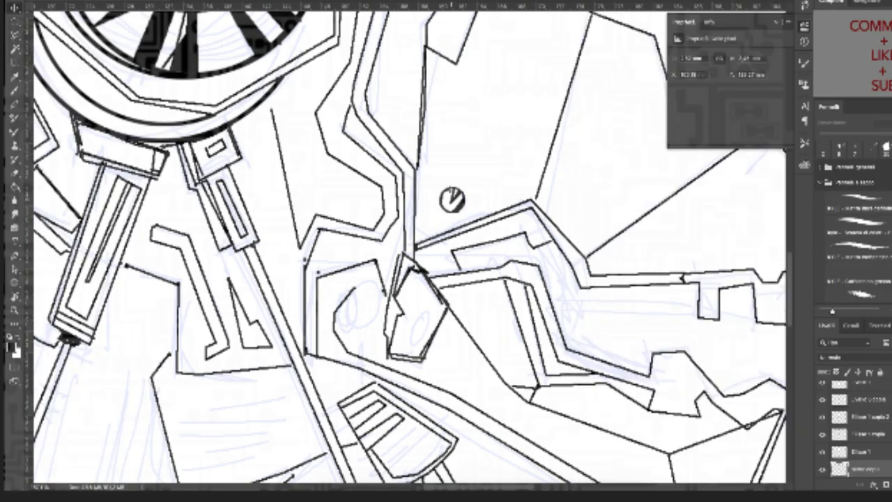
pyautogui.moveTo(452, 201); pyautogui.dragTo(348, 312)
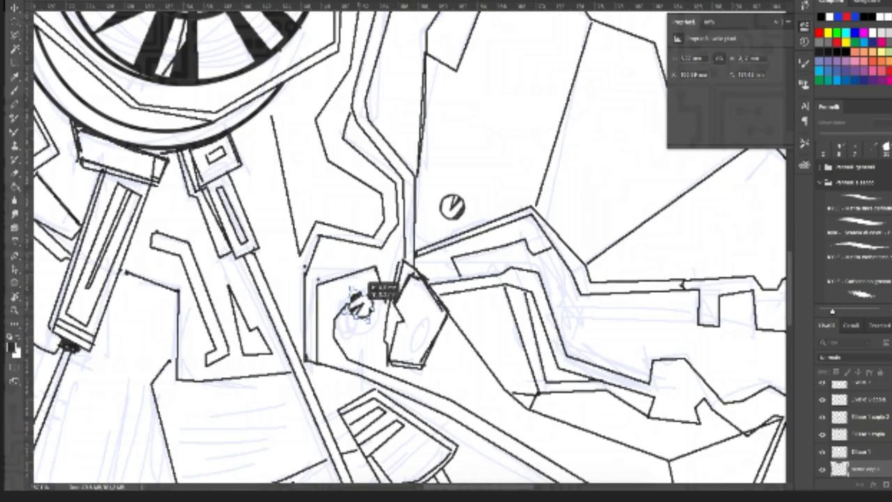
pyautogui.moveTo(354, 295); pyautogui.dragTo(359, 304)
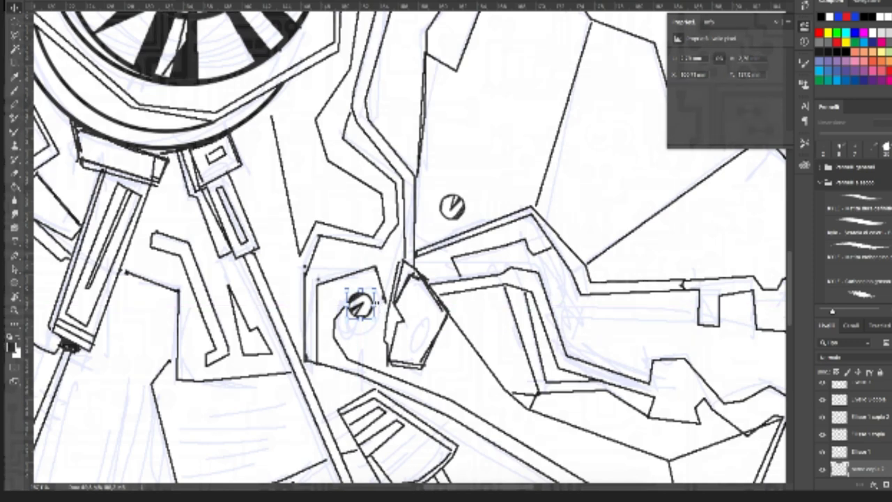
# Step: Place another screw copy on the pentagonal plate at the jaw hinge, rotating it and scaling it down
pyautogui.moveTo(359, 304); pyautogui.dragTo(419, 327)
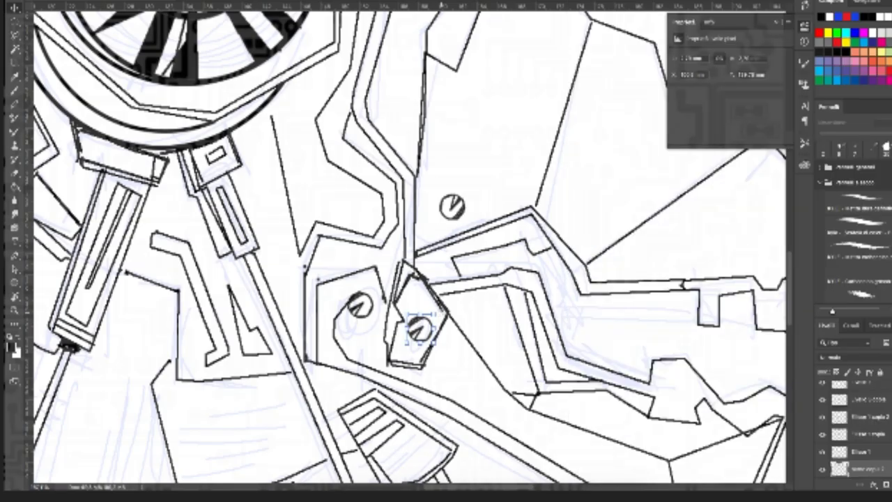
pyautogui.moveTo(437, 312); pyautogui.dragTo(441, 322)
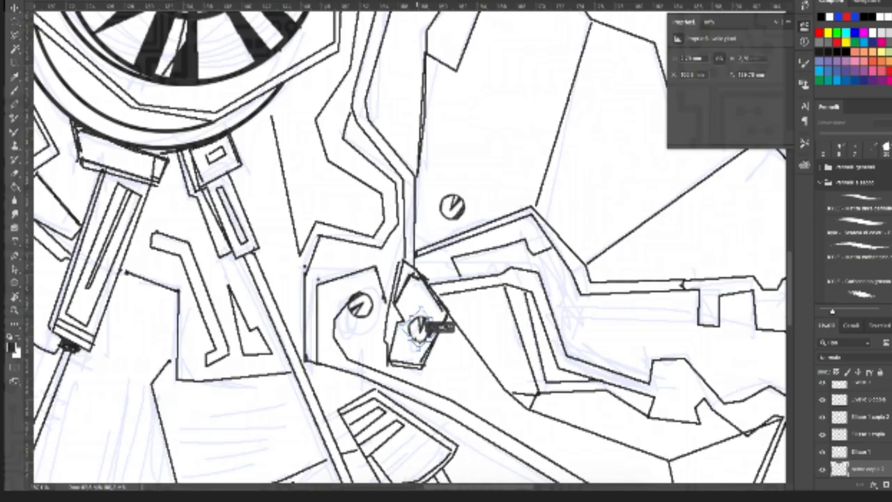
pyautogui.moveTo(447, 319); pyautogui.dragTo(432, 310)
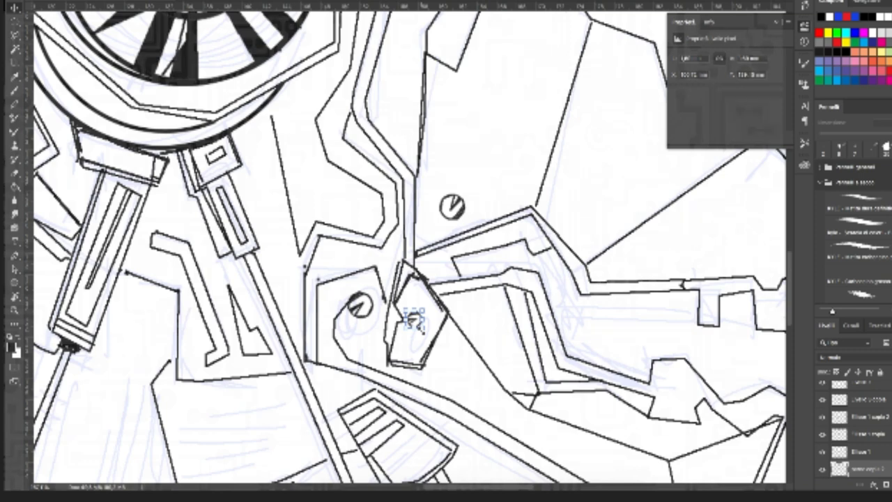
# Step: Duplicate the small screw on the pentagonal plate, place the copy directly beneath it and rotate it
pyautogui.press('Down')
pyautogui.press('Down')
pyautogui.press('Down')
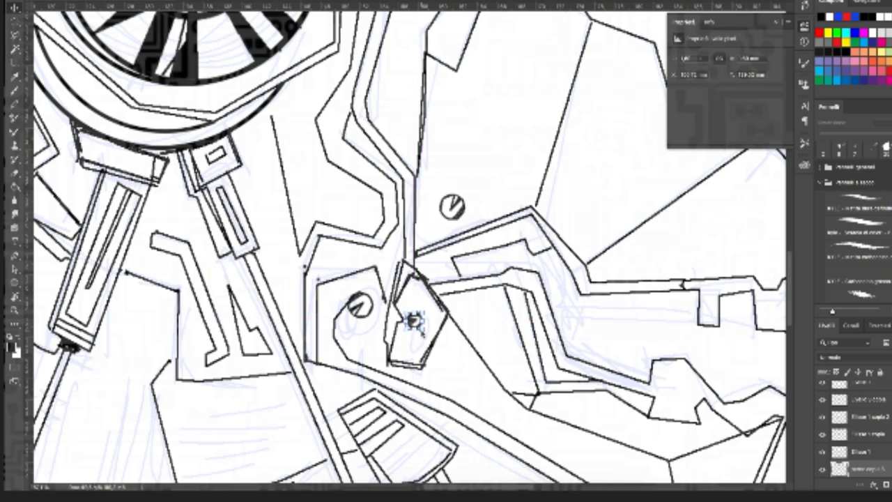
pyautogui.press('Down')
pyautogui.press('Down')
pyautogui.press('Down')
pyautogui.press('Down')
pyautogui.press('Down')
pyautogui.press('Down')
pyautogui.press('Down')
pyautogui.press('Down')
pyautogui.press('Down')
pyautogui.press('Down')
pyautogui.press('Down')
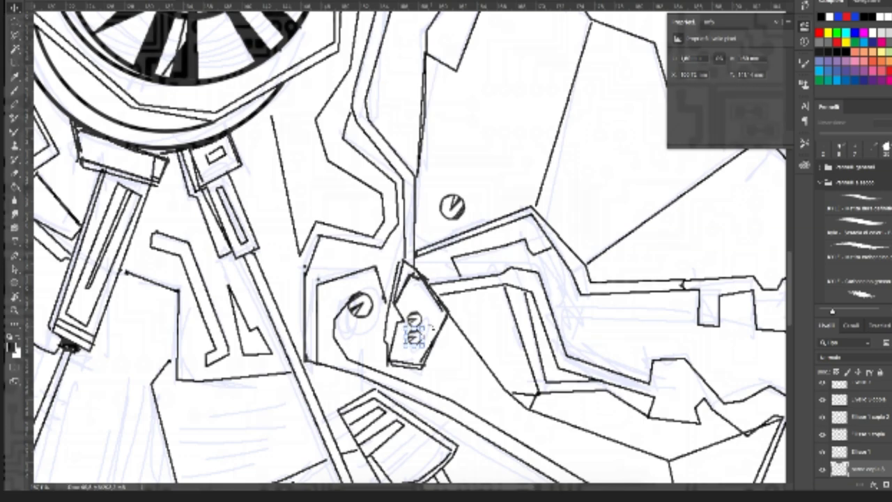
pyautogui.moveTo(432, 327); pyautogui.dragTo(413, 347)
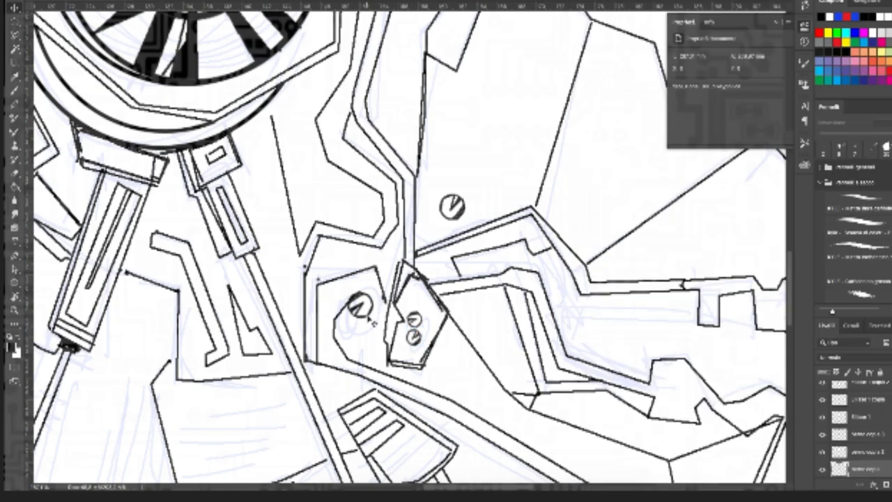
# Step: Duplicate the screw from the rounded jaw recess, place the copy at the lower end of the thick piston and scale it down
pyautogui.click(359, 304)
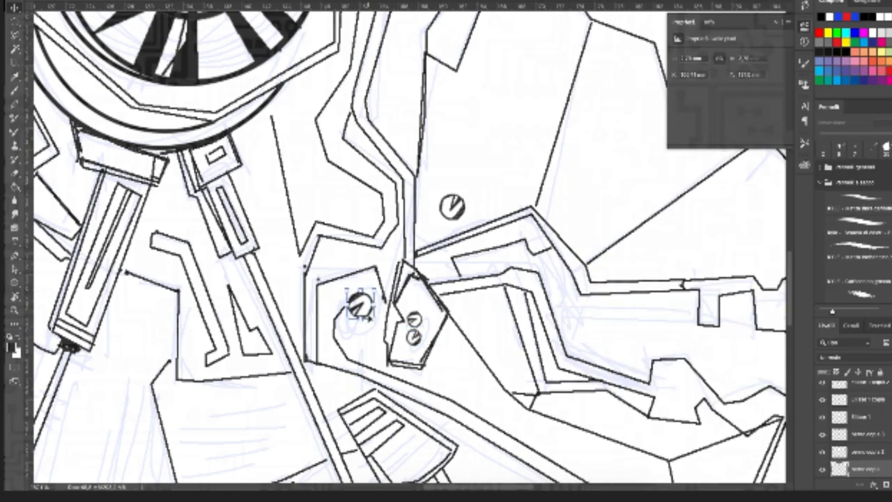
pyautogui.moveTo(393, 321)
pyautogui.keyDown('alt'); pyautogui.mouseDown()
pyautogui.moveTo(512, 255)
pyautogui.moveTo(697, 276)
pyautogui.mouseUp(); pyautogui.keyUp('alt')
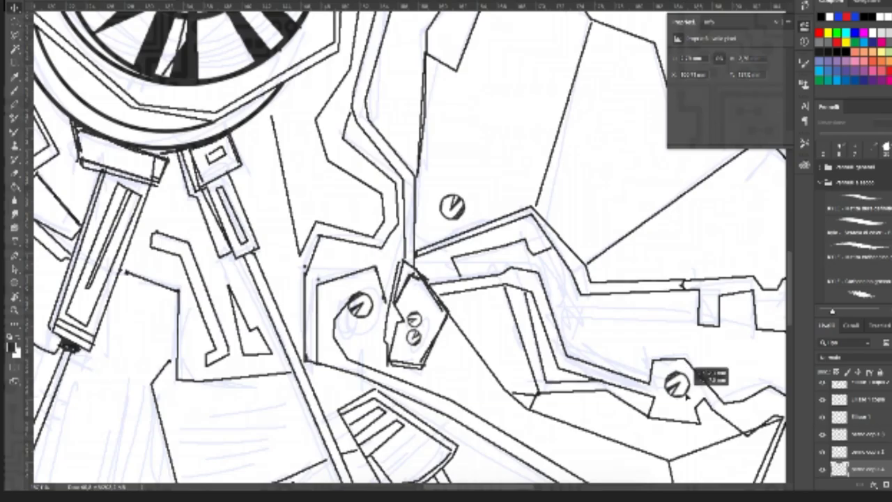
pyautogui.keyDown('alt'); pyautogui.moveTo(687, 395); pyautogui.dragTo(104, 262); pyautogui.keyUp('alt')
pyautogui.keyDown('alt'); pyautogui.moveTo(84, 296); pyautogui.dragTo(84, 301); pyautogui.keyUp('alt')
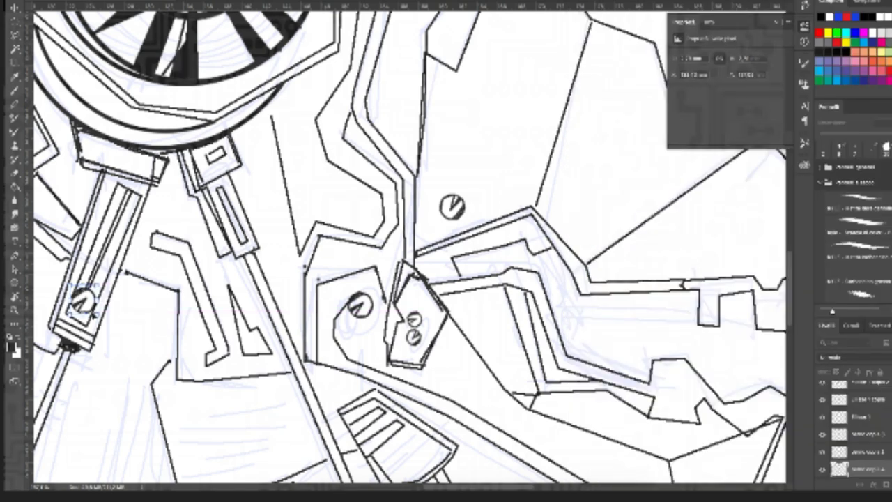
pyautogui.moveTo(86, 300)
pyautogui.mouseDown()
pyautogui.moveTo(79, 298)
pyautogui.moveTo(90, 294)
pyautogui.mouseUp()
pyautogui.press('Return')
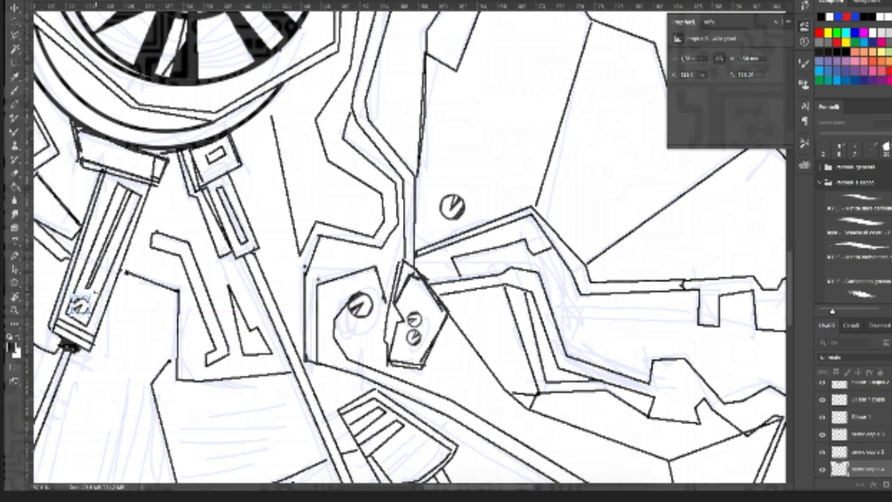
pyautogui.click(124, 317)
pyautogui.hscroll(-6, 131, 316)
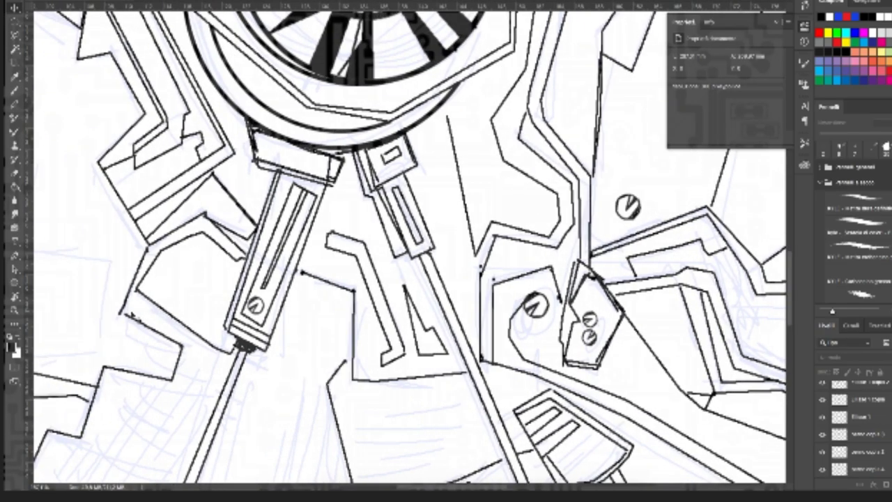
# Step: Duplicate the piston's screw onto the triangular plate beside it and the top of the angled strut bracket, rotating the copies
pyautogui.click(255, 305)
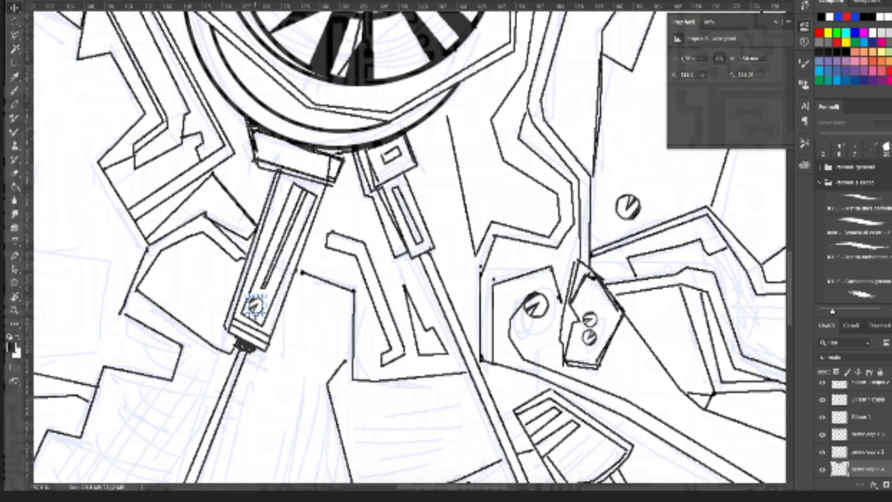
pyautogui.moveTo(254, 305); pyautogui.dragTo(257, 305)
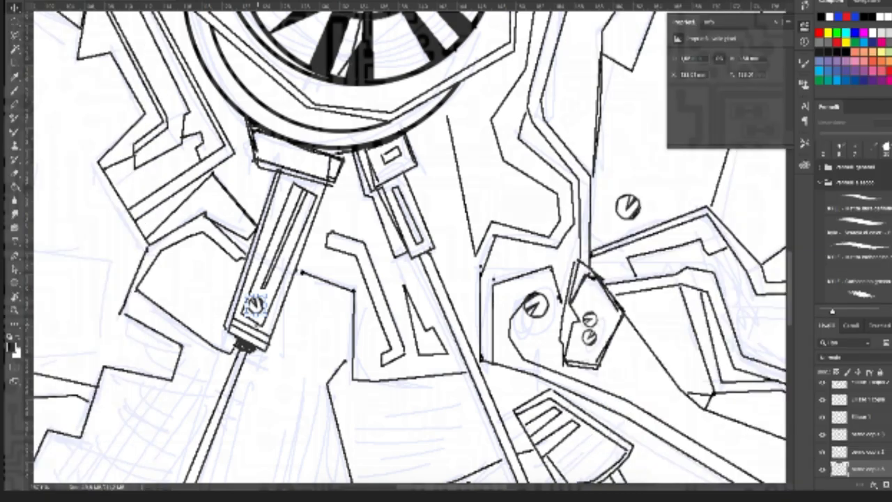
pyautogui.moveTo(255, 305); pyautogui.dragTo(206, 198)
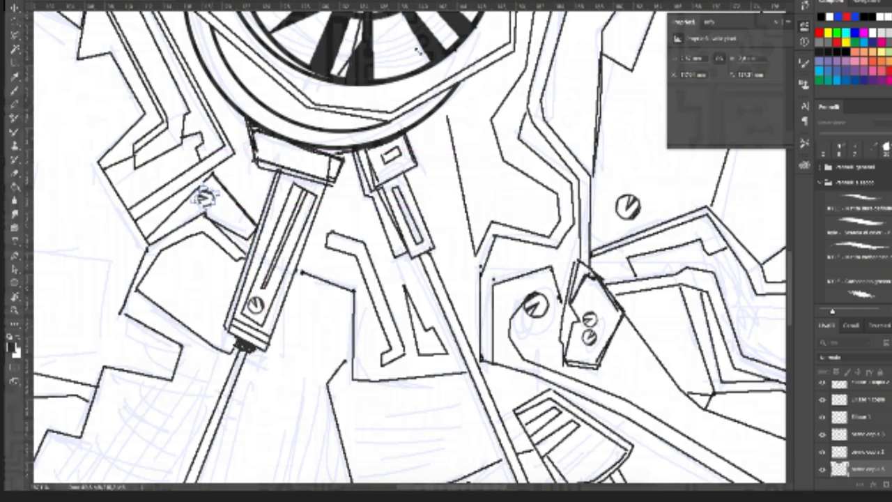
pyautogui.scroll(3, 209, 232)
pyautogui.hscroll(-1, 209, 224)
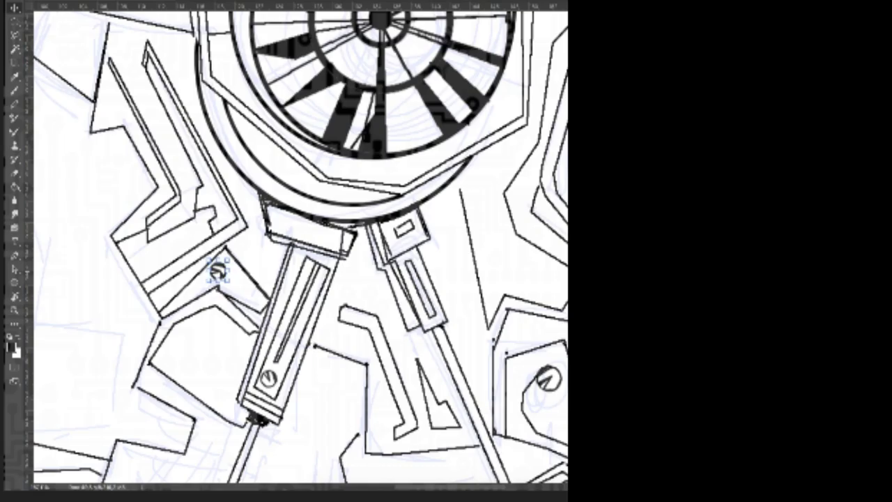
pyautogui.moveTo(217, 270); pyautogui.dragTo(141, 57)
pyautogui.press('Return')
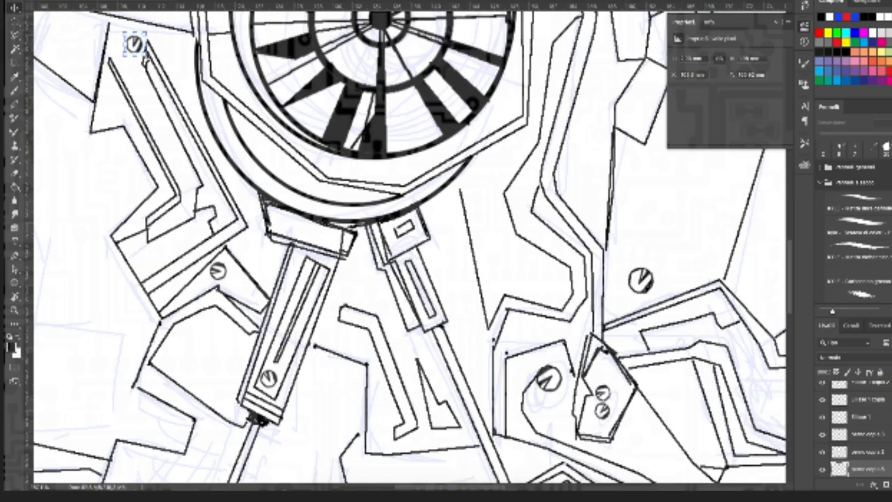
# Step: Place screw copies at both lower corners of the vented panel behind the fan wheel, rotating them to vary the slots
pyautogui.scroll(8, 163, 79)
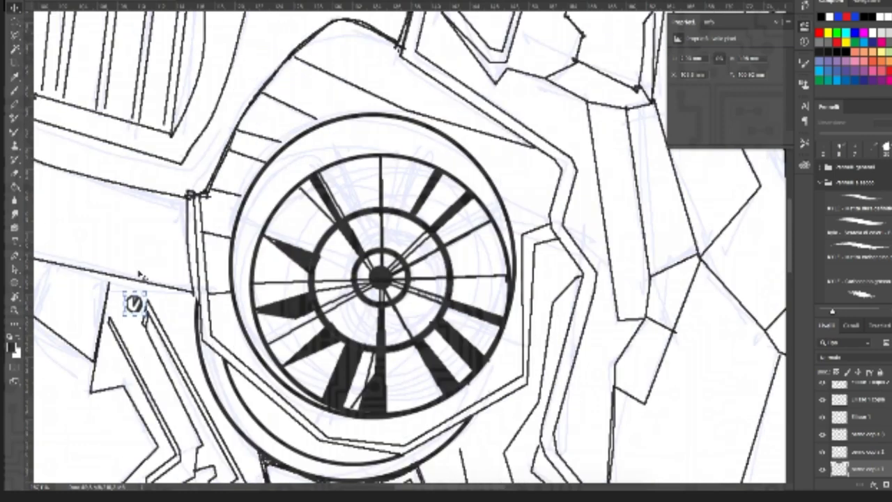
pyautogui.moveTo(132, 304); pyautogui.dragTo(175, 169)
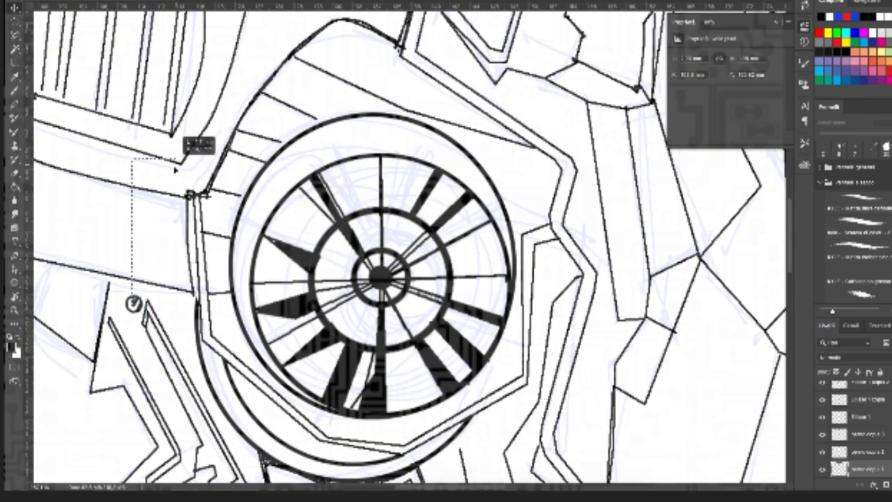
pyautogui.moveTo(134, 304); pyautogui.dragTo(187, 149)
pyautogui.hscroll(-1, 187, 149)
pyautogui.hscroll(-2, 188, 154)
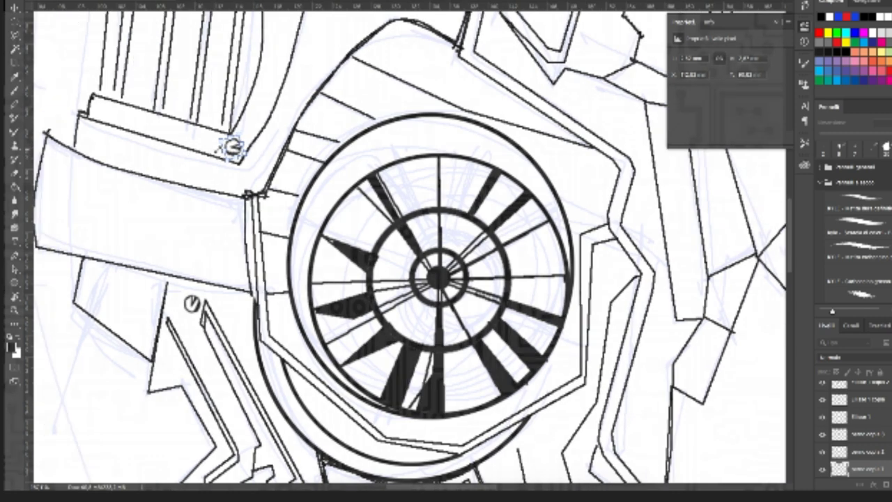
pyautogui.moveTo(231, 146)
pyautogui.mouseDown()
pyautogui.moveTo(110, 112)
pyautogui.moveTo(207, 122)
pyautogui.moveTo(231, 146)
pyautogui.mouseUp()
pyautogui.moveTo(246, 137); pyautogui.dragTo(213, 138)
pyautogui.press('Return')
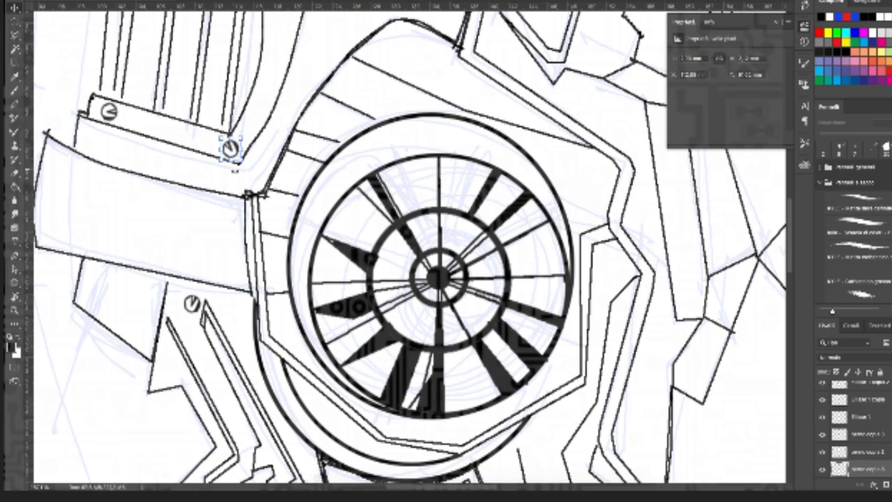
# Step: Place screw copies at both upper corners of the vented panel, rotating them and fitting the last one inside the narrow corner
pyautogui.moveTo(233, 168); pyautogui.dragTo(245, 214)
pyautogui.moveTo(250, 136); pyautogui.dragTo(261, 217)
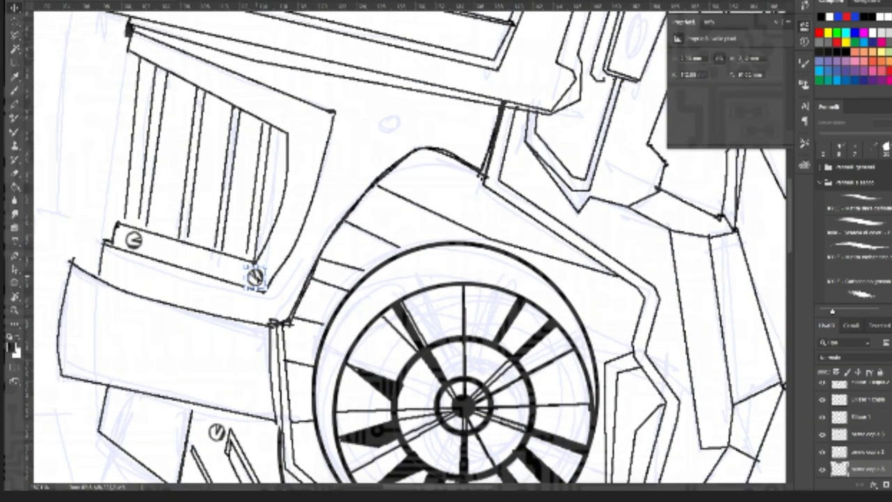
pyautogui.moveTo(255, 278); pyautogui.dragTo(246, 92)
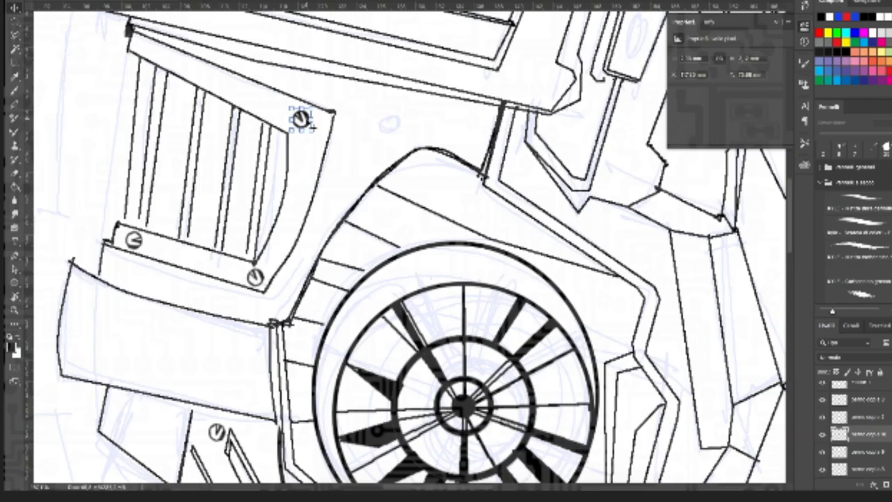
pyautogui.moveTo(301, 120); pyautogui.dragTo(155, 53)
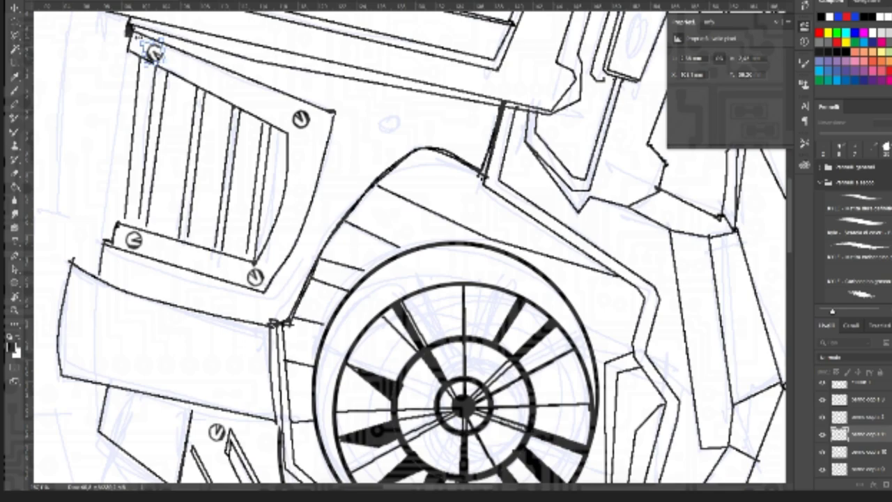
pyautogui.scroll(3, 196, 158)
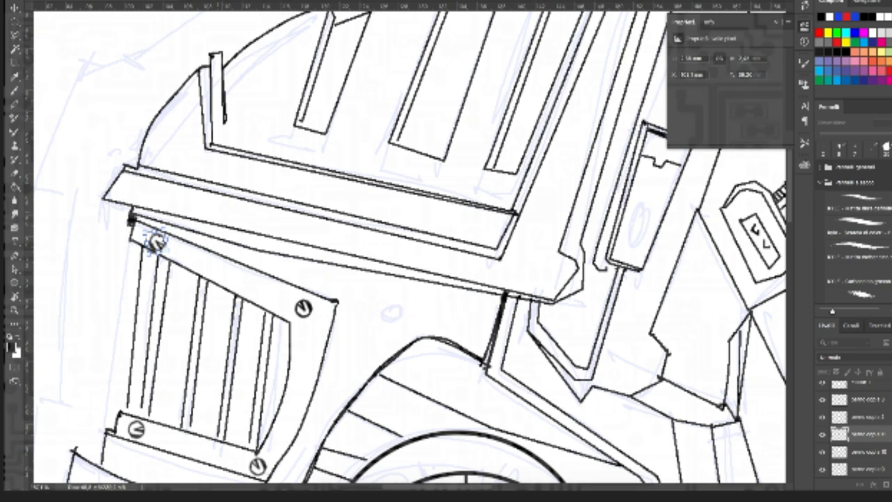
pyautogui.moveTo(157, 243); pyautogui.dragTo(167, 165)
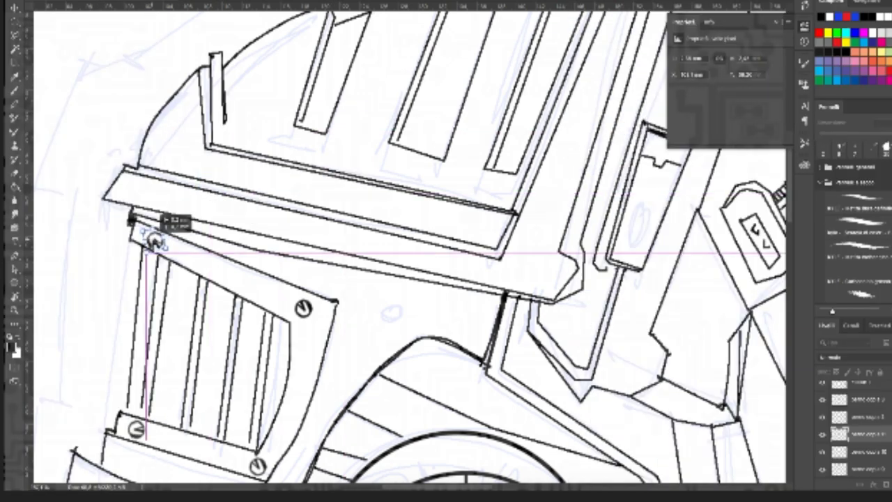
pyautogui.press('Return')
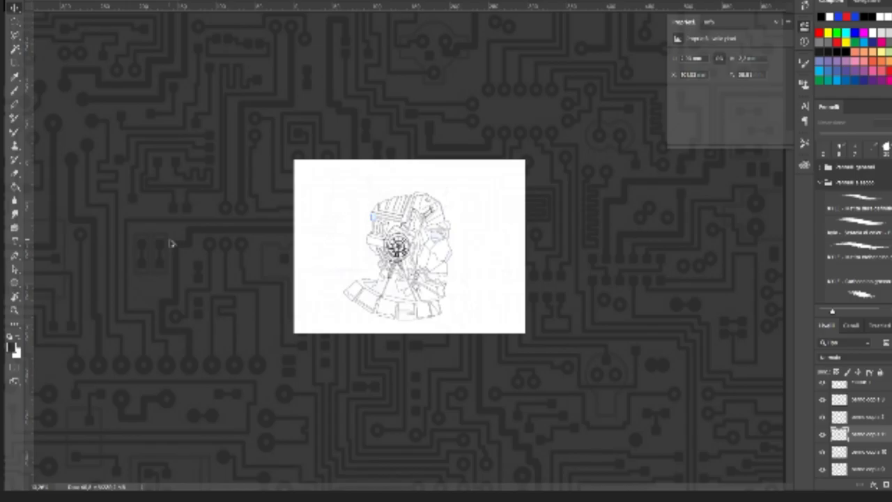
# Step: Duplicate the screw from the vented panel's narrow upper corner and place the copy on the blank plate above the fan wheel
pyautogui.hotkey('ctrl', '0')
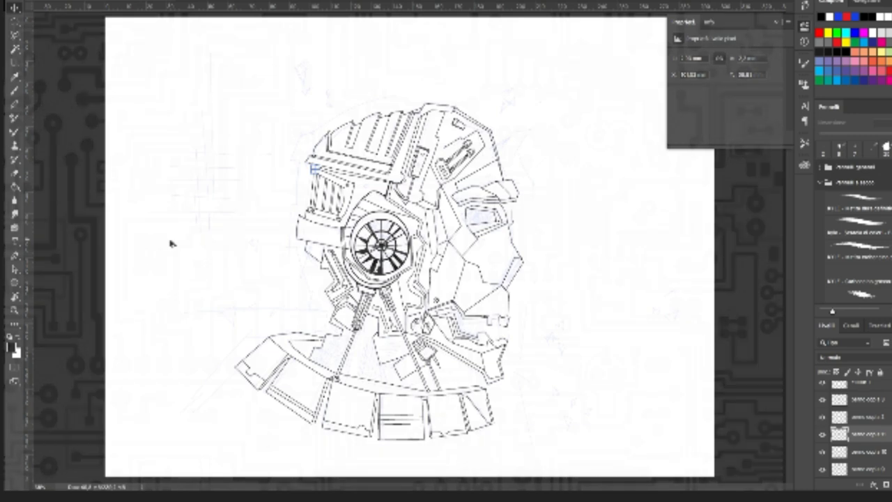
pyautogui.scroll(5, 343, 174)
pyautogui.scroll(3, 263, 154)
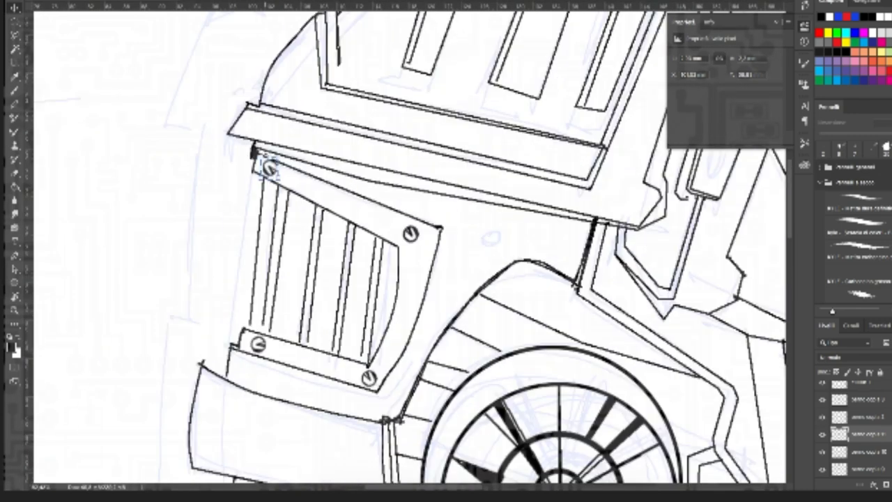
pyautogui.scroll(2, 269, 168)
pyautogui.scroll(2, 273, 174)
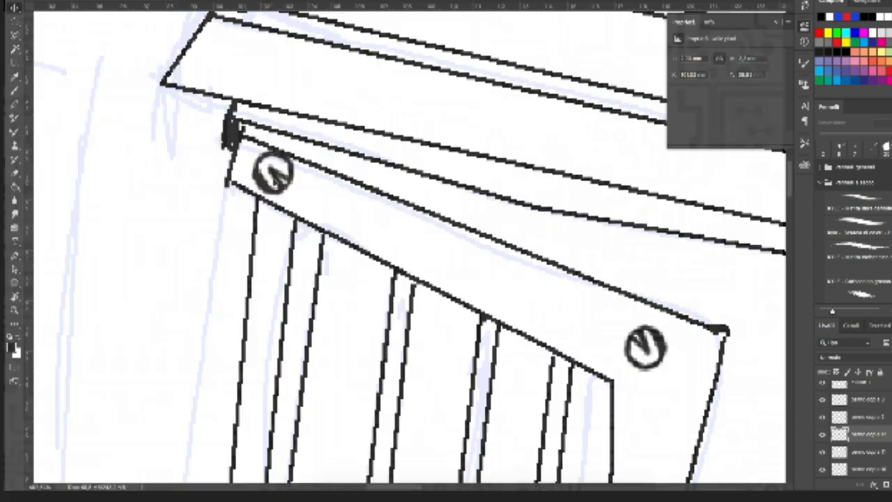
pyautogui.keyDown('shift'); pyautogui.click(863, 451); pyautogui.keyUp('shift')
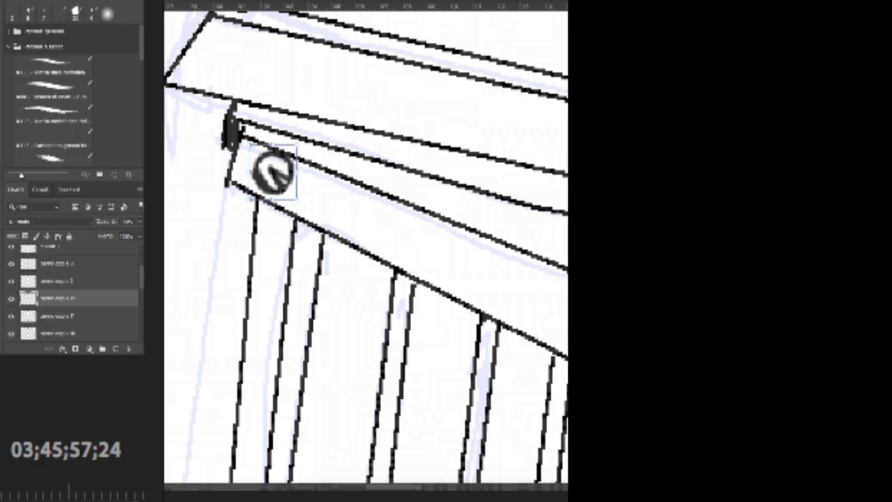
pyautogui.moveTo(273, 173)
pyautogui.mouseDown()
pyautogui.moveTo(328, 96)
pyautogui.moveTo(498, 121)
pyautogui.mouseUp()
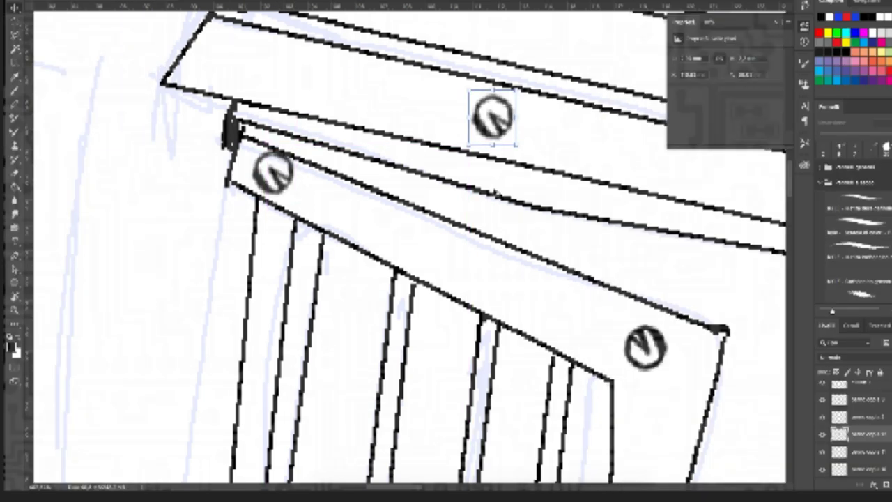
pyautogui.hscroll(5, 495, 192)
pyautogui.scroll(2, 495, 191)
pyautogui.moveTo(349, 184); pyautogui.dragTo(670, 403)
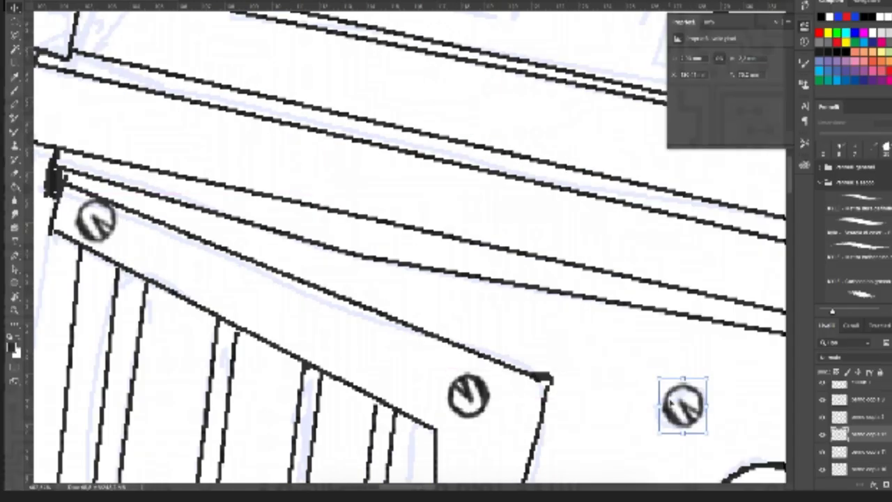
# Step: Distort the screw above the fan wheel into a slanted oval to match the plate's perspective
pyautogui.hscroll(4, 670, 403)
pyautogui.scroll(-2, 670, 403)
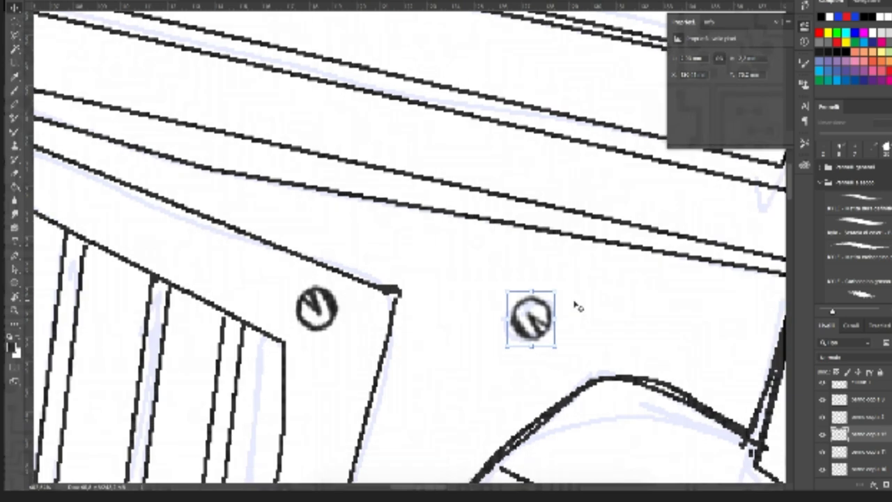
pyautogui.scroll(-1, 578, 306)
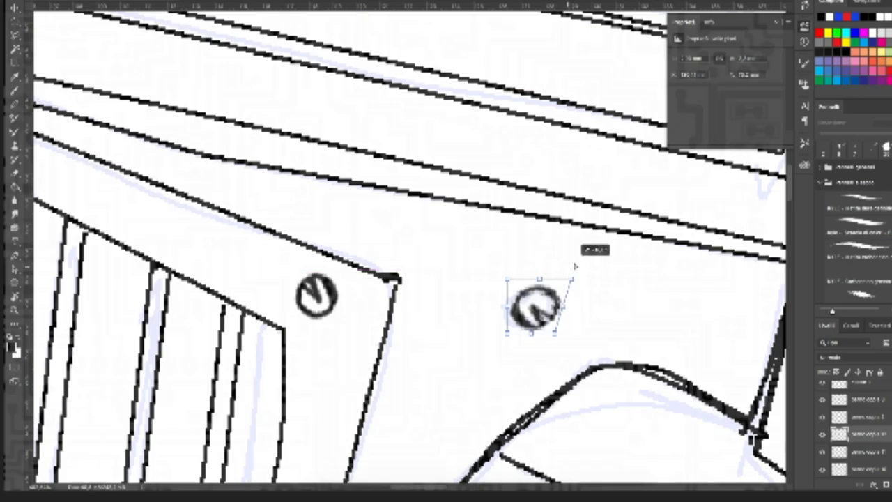
pyautogui.moveTo(574, 245); pyautogui.dragTo(576, 247)
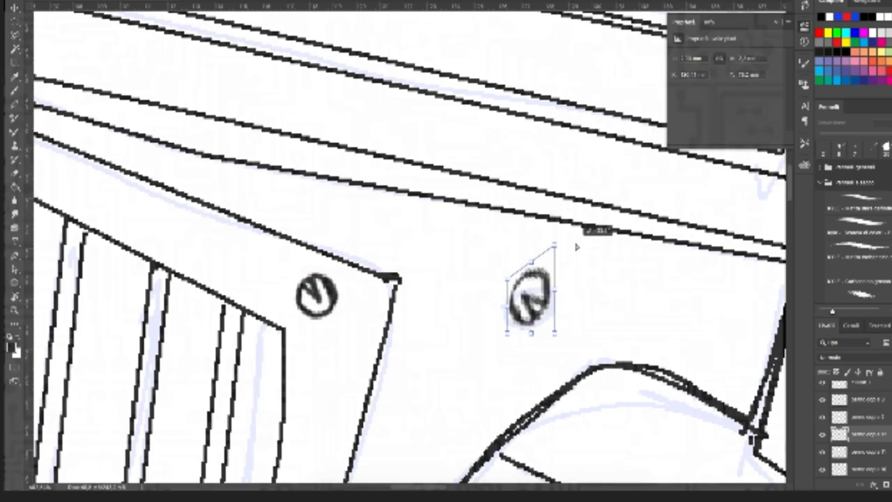
pyautogui.moveTo(508, 336); pyautogui.dragTo(506, 340)
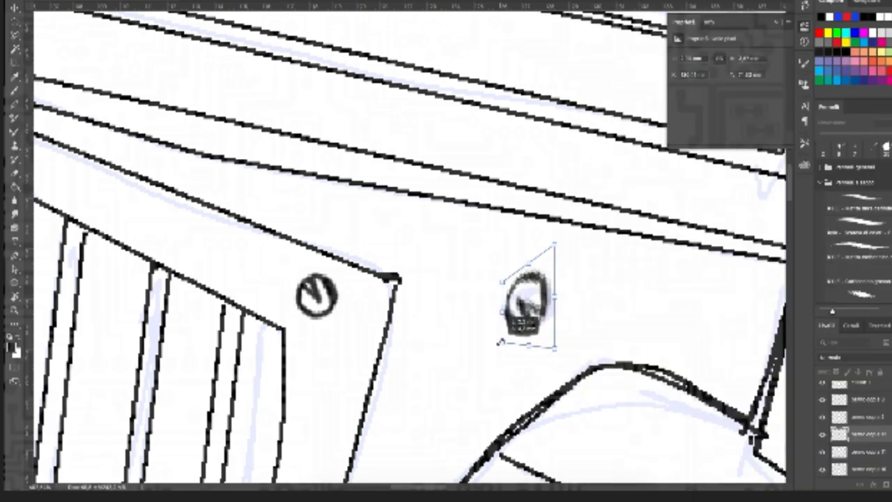
pyautogui.scroll(-5, 505, 329)
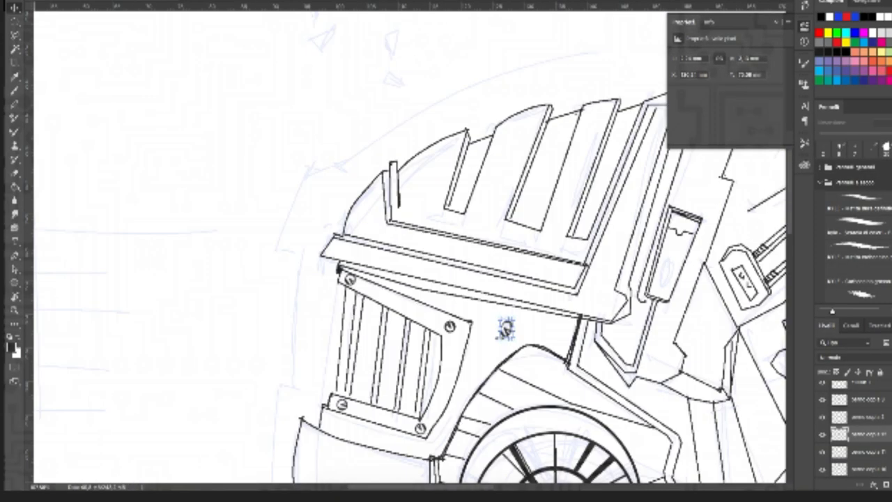
pyautogui.scroll(5, 499, 337)
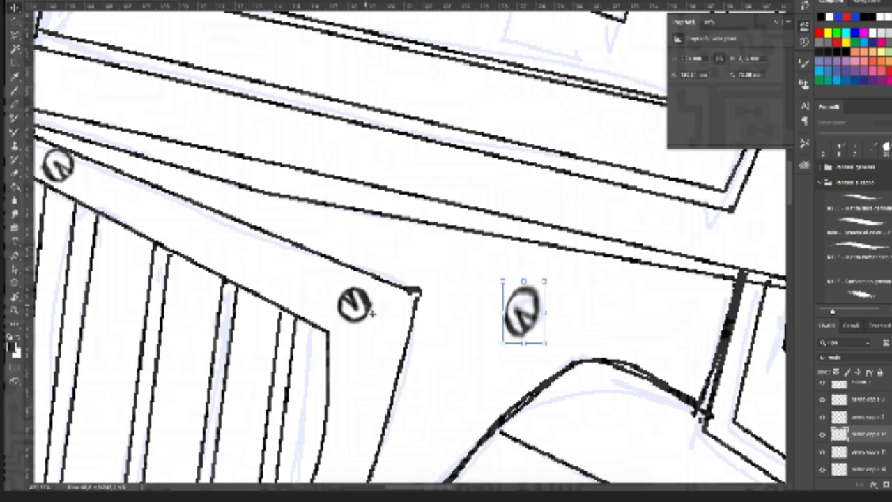
# Step: Duplicate the screw at the vented panel's front upper corner and place two enlarged copies in the narrow notched plate on the cranium
pyautogui.click(370, 308)
pyautogui.scroll(-3, 370, 309)
pyautogui.hscroll(2, 370, 311)
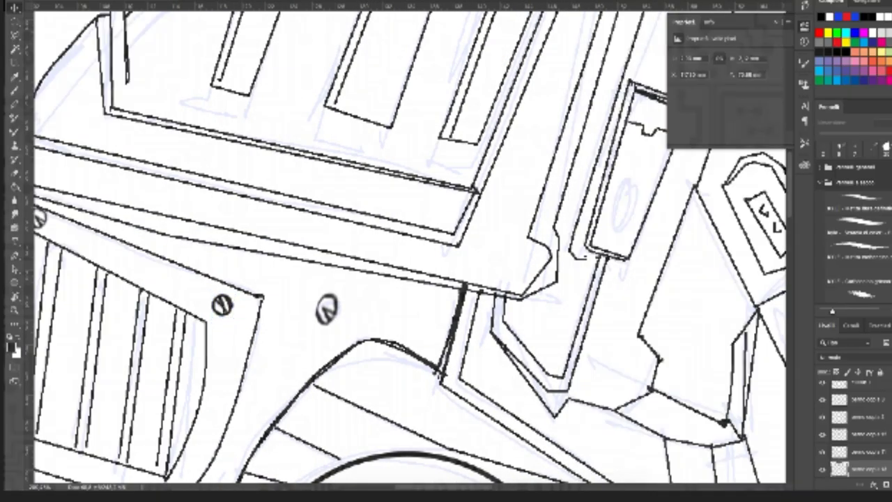
pyautogui.moveTo(221, 304)
pyautogui.mouseDown()
pyautogui.moveTo(478, 262)
pyautogui.moveTo(619, 216)
pyautogui.moveTo(649, 187)
pyautogui.moveTo(631, 207)
pyautogui.moveTo(625, 186)
pyautogui.mouseUp()
pyautogui.press('Return')
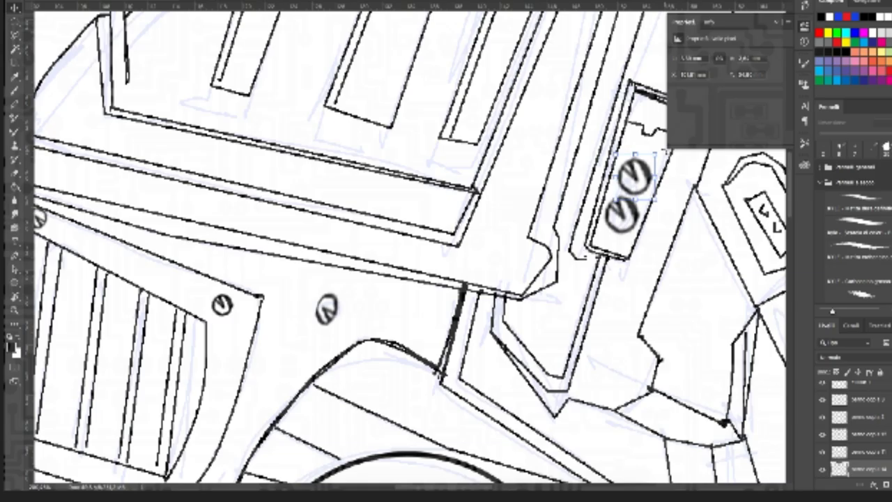
# Step: Rotate the upper screw in the narrow notched plate to vary its slot and move it up, clear of the lower one
pyautogui.moveTo(664, 151); pyautogui.dragTo(636, 216)
pyautogui.scroll(3, 637, 217)
pyautogui.hscroll(6, 625, 226)
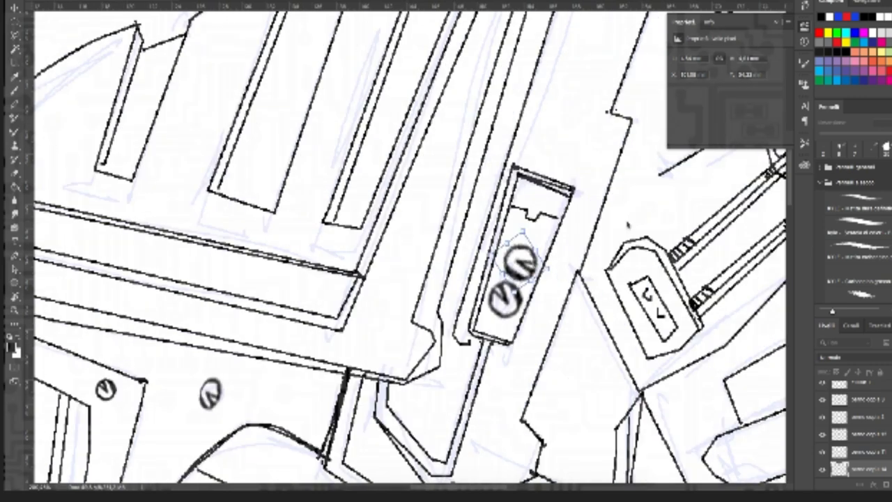
pyautogui.scroll(4, 624, 228)
pyautogui.hscroll(5, 624, 227)
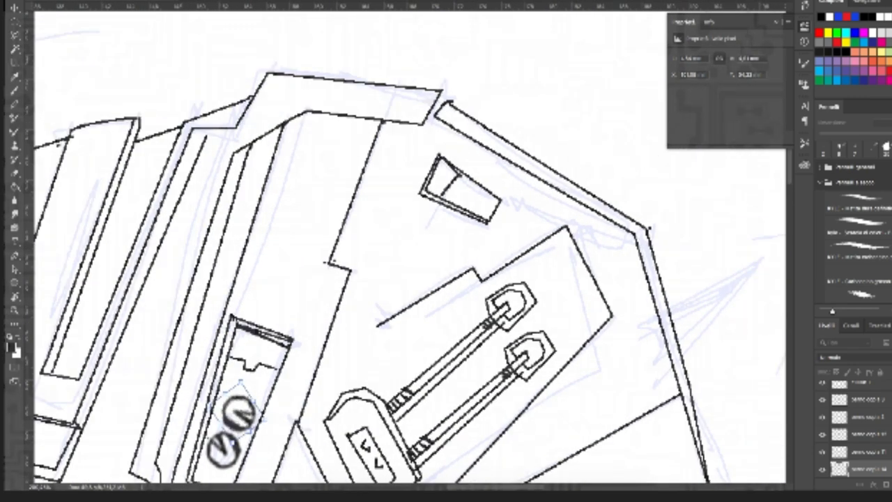
pyautogui.moveTo(239, 411)
pyautogui.mouseDown()
pyautogui.moveTo(251, 366)
pyautogui.moveTo(241, 395)
pyautogui.mouseUp()
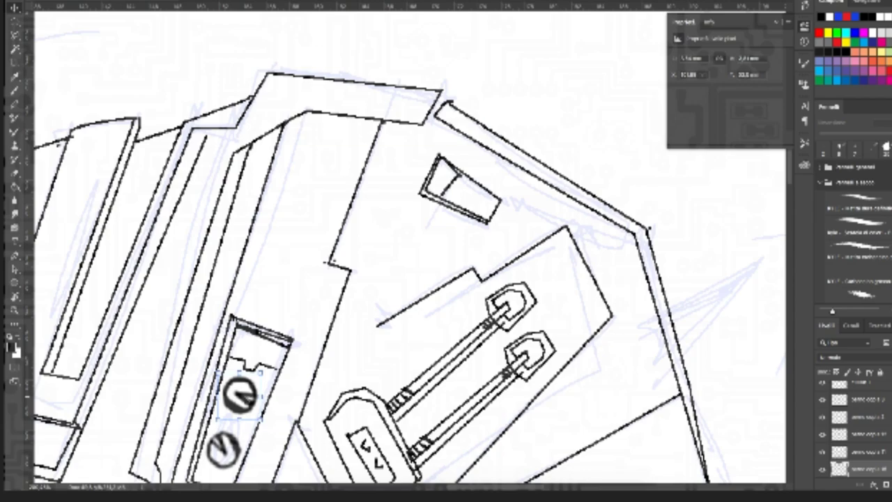
# Step: Place a smaller, rotated copy of the upper plate screw beside the small tapered slot near the top of the forehead plate
pyautogui.moveTo(240, 396)
pyautogui.mouseDown()
pyautogui.moveTo(409, 157)
pyautogui.moveTo(398, 173)
pyautogui.moveTo(422, 168)
pyautogui.moveTo(394, 156)
pyautogui.moveTo(409, 166)
pyautogui.mouseUp()
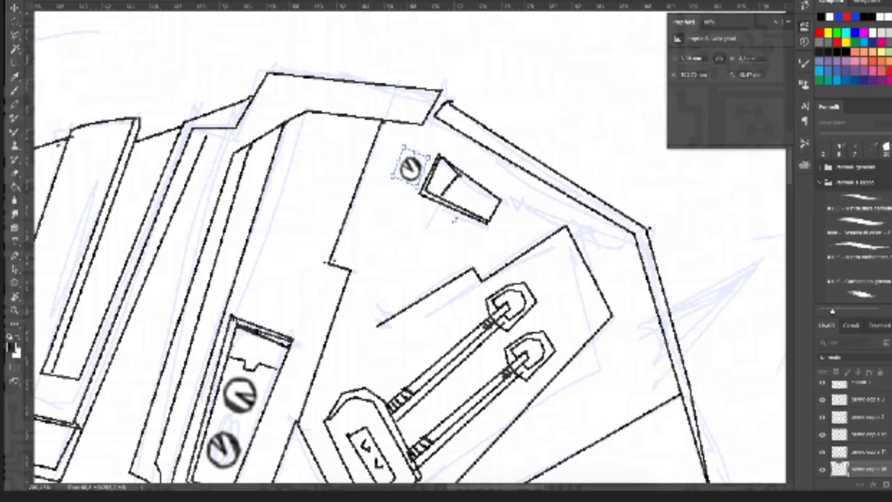
pyautogui.scroll(-3, 455, 221)
pyautogui.scroll(2, 454, 223)
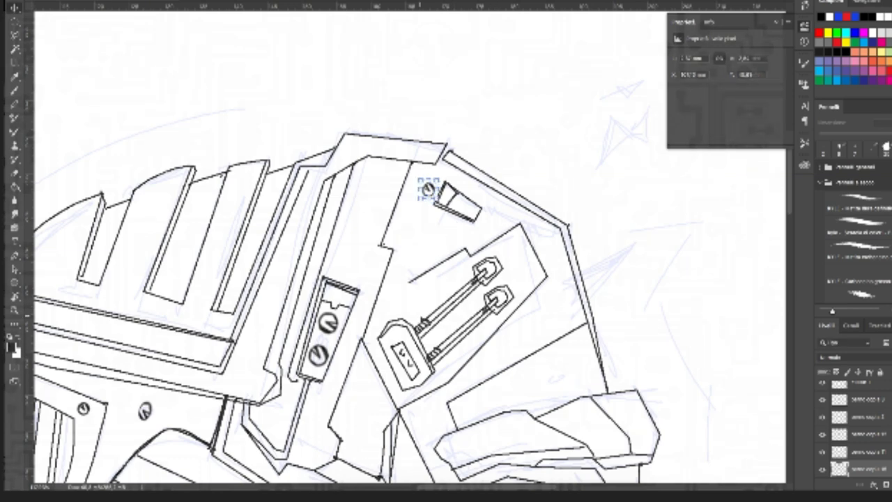
# Step: Look over the complete line art of the head and segmented collar
pyautogui.scroll(1, 420, 317)
pyautogui.scroll(-5, 418, 319)
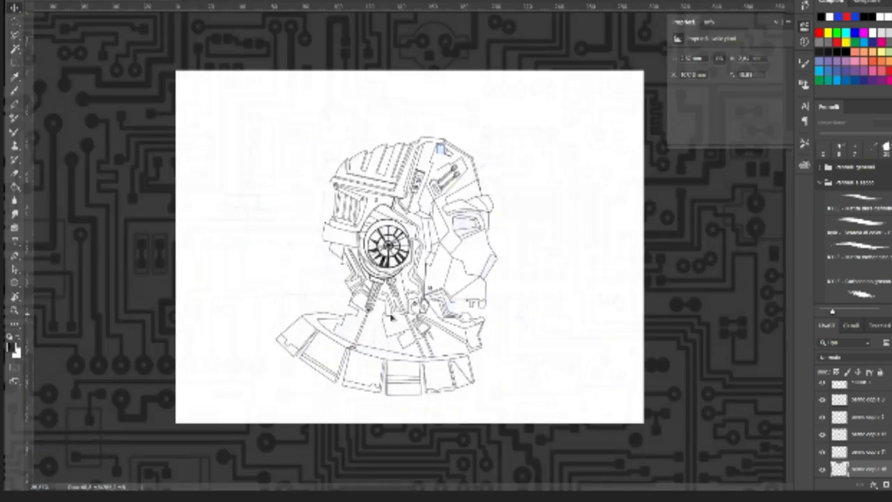
pyautogui.scroll(3, 394, 318)
pyautogui.hscroll(3, 391, 317)
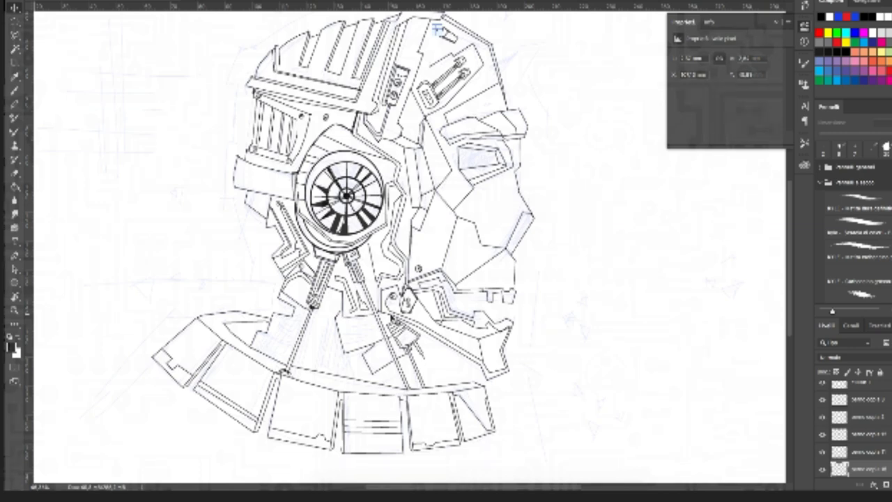
pyautogui.hscroll(2, 411, 244)
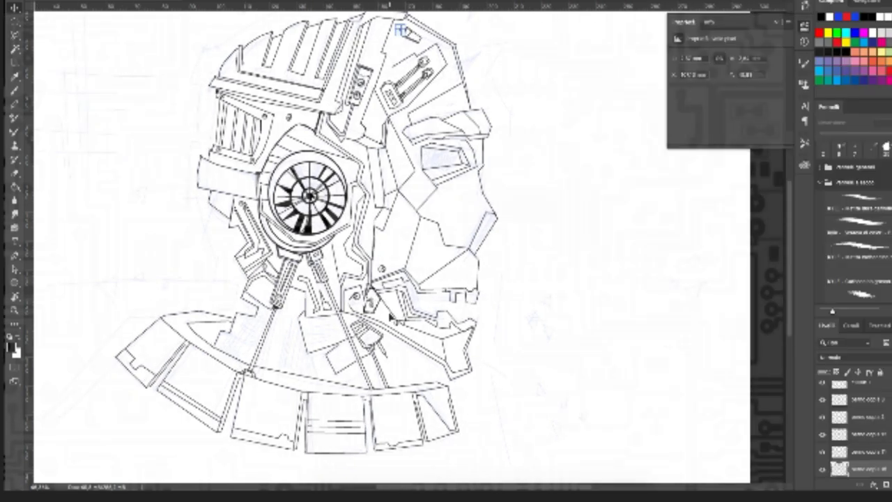
pyautogui.scroll(2, 392, 319)
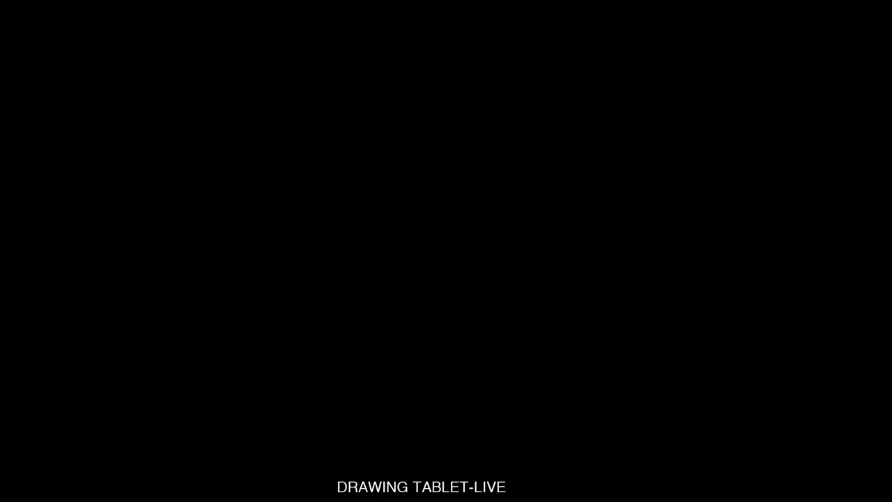
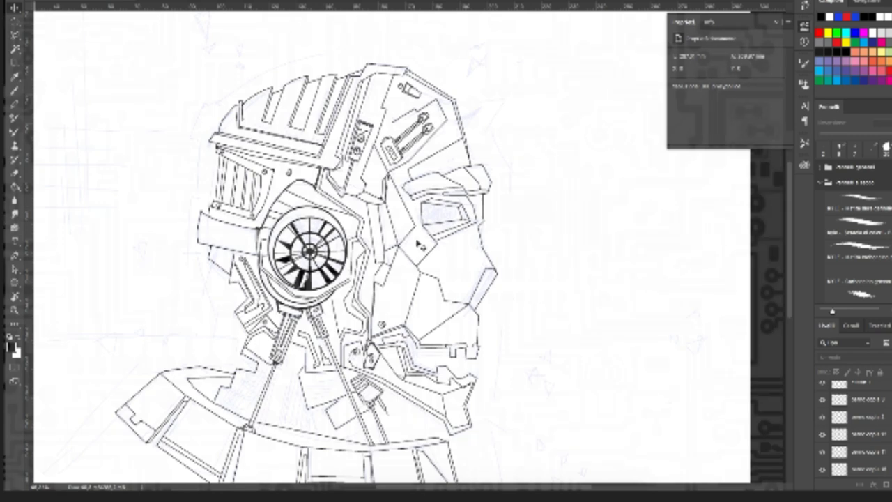
pyautogui.hscroll(1, 359, 290)
pyautogui.scroll(2, 359, 290)
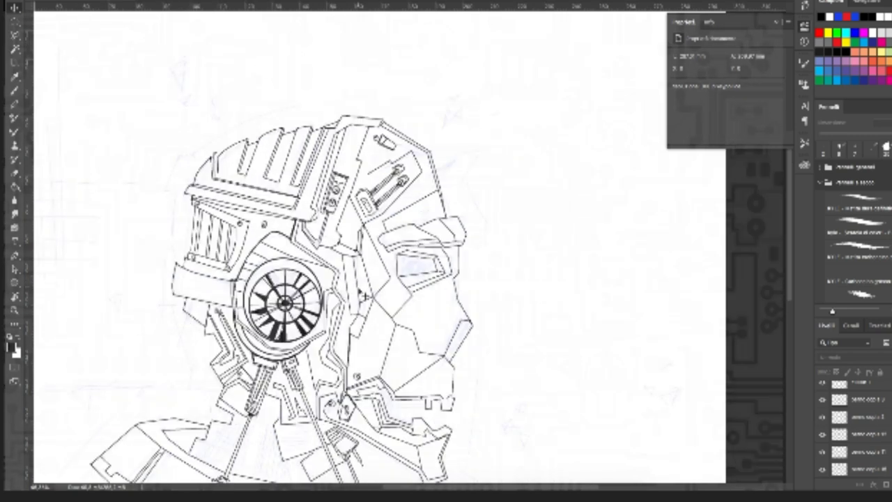
pyautogui.hscroll(2, 364, 296)
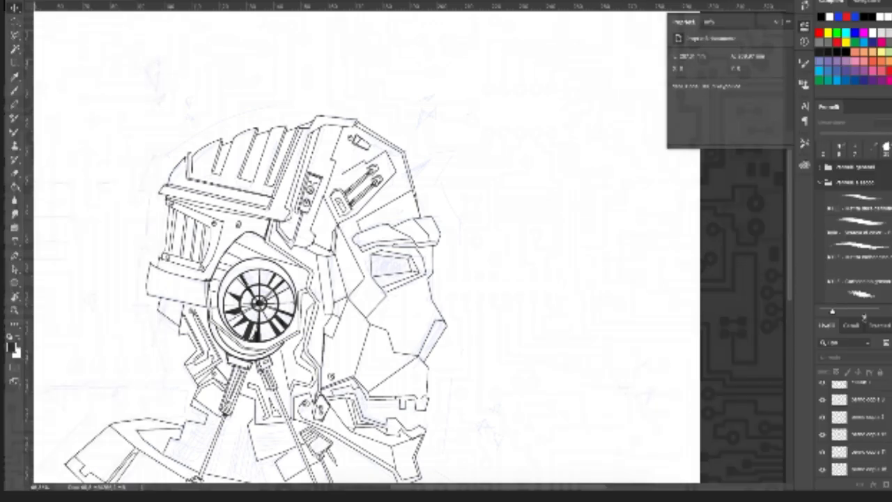
# Step: Merge all the ellipse, screw and line-art layers above the blue sketch into a single layer
pyautogui.moveTo(864, 311); pyautogui.dragTo(864, 277)
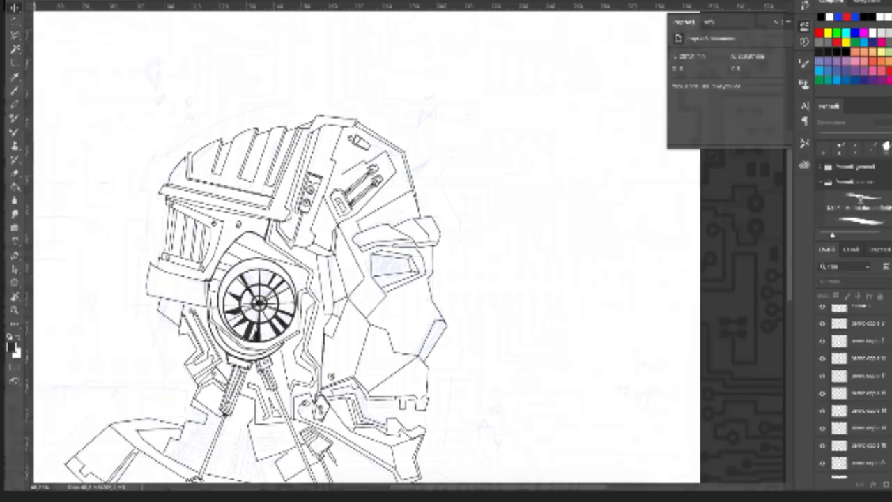
pyautogui.scroll(-5, 872, 358)
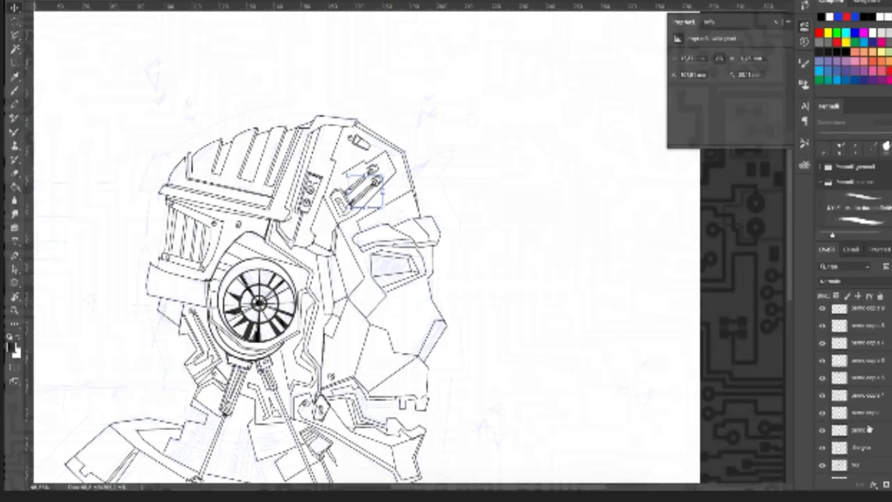
pyautogui.click(867, 430)
pyautogui.rightClick(867, 435)
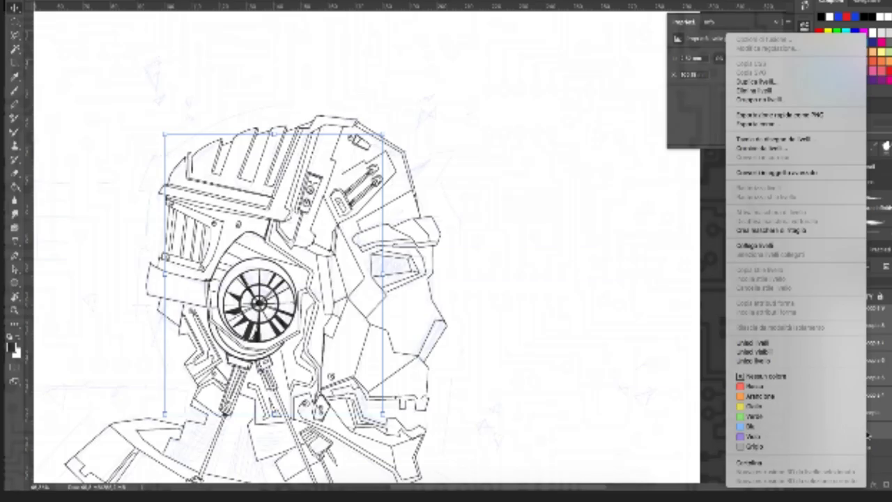
pyautogui.click(889, 437)
pyautogui.click(868, 439)
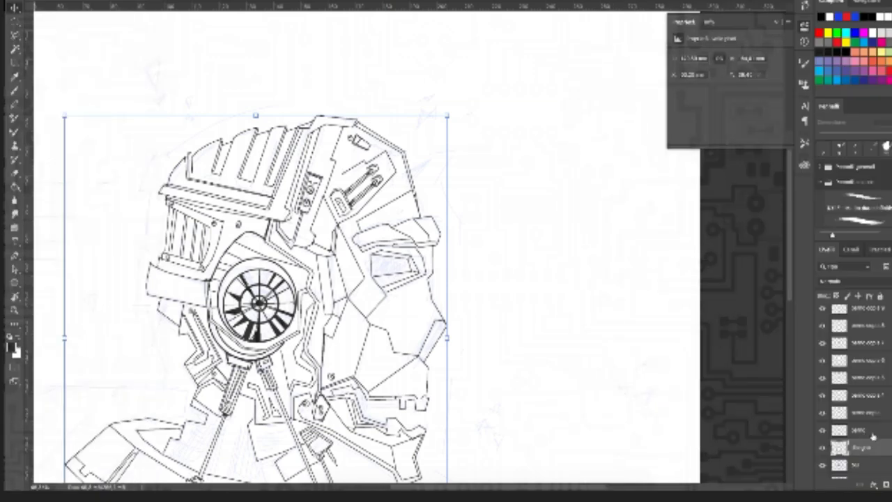
pyautogui.scroll(3, 860, 330)
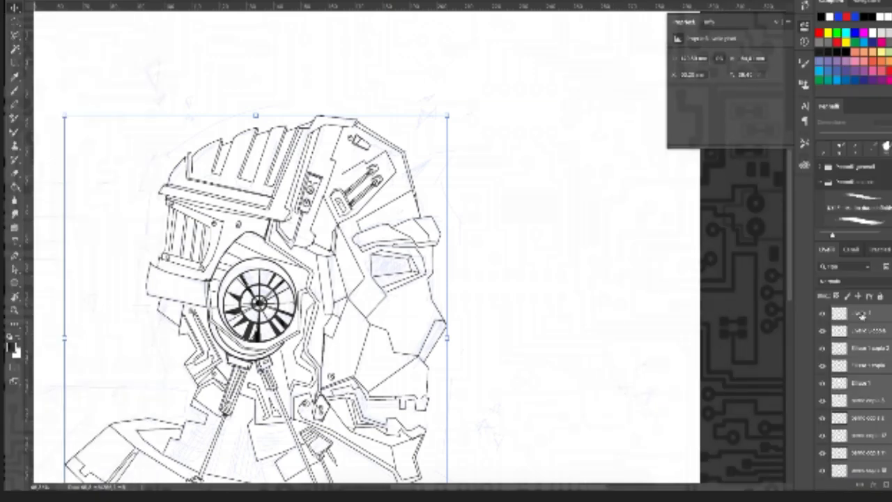
pyautogui.rightClick(861, 315)
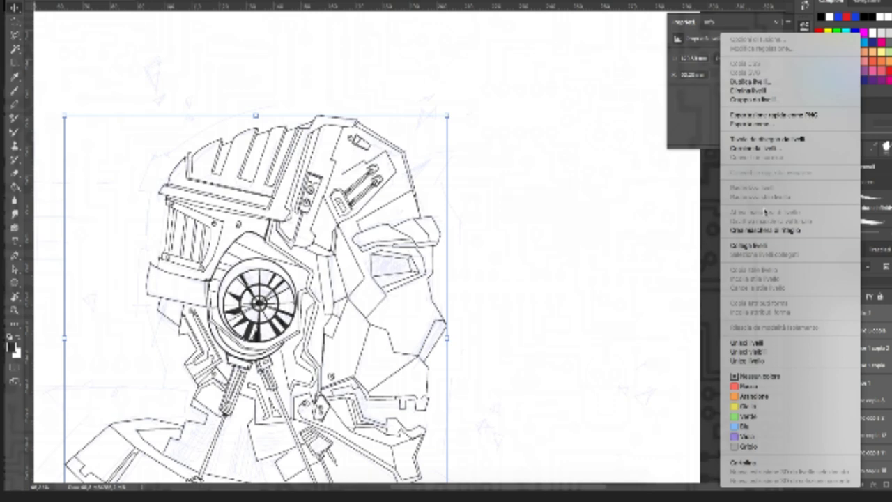
pyautogui.click(751, 343)
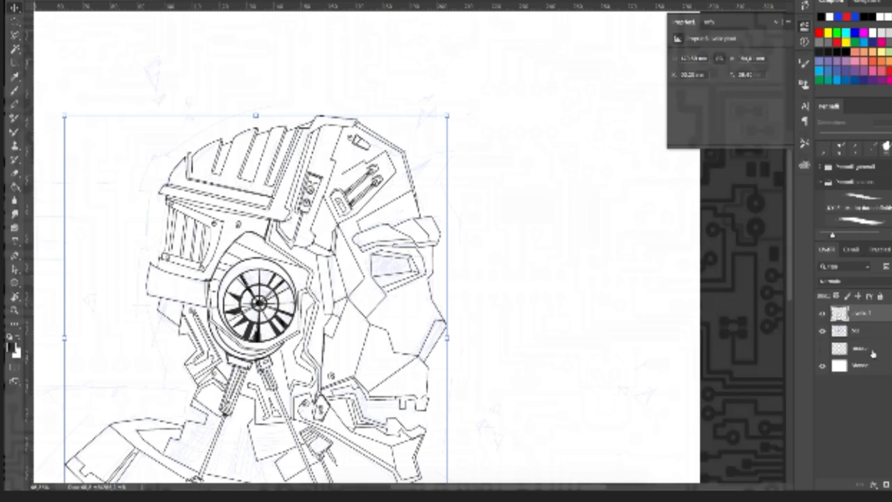
# Step: Rename the merged layer Disegno and check it by toggling the visibility of the sketch and line-art layers
pyautogui.doubleClick(862, 313)
pyautogui.write('Disegno')
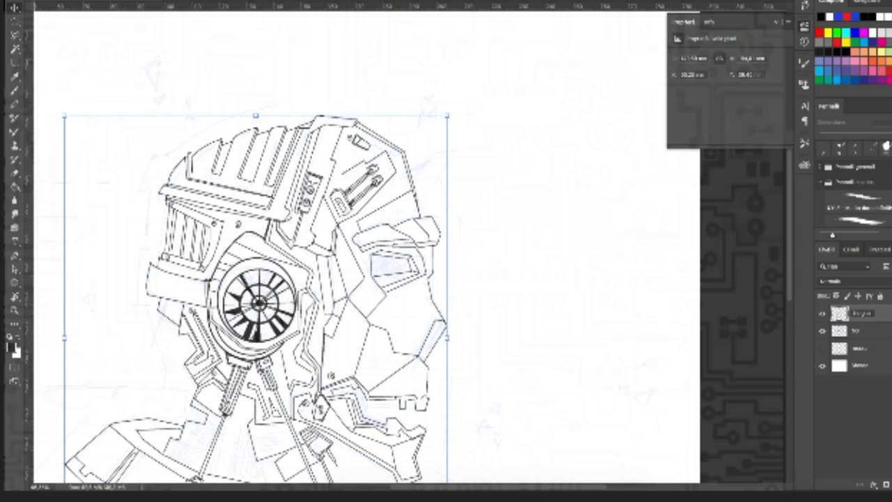
pyautogui.press('Return')
pyautogui.click(822, 331)
pyautogui.click(822, 312)
pyautogui.click(822, 313)
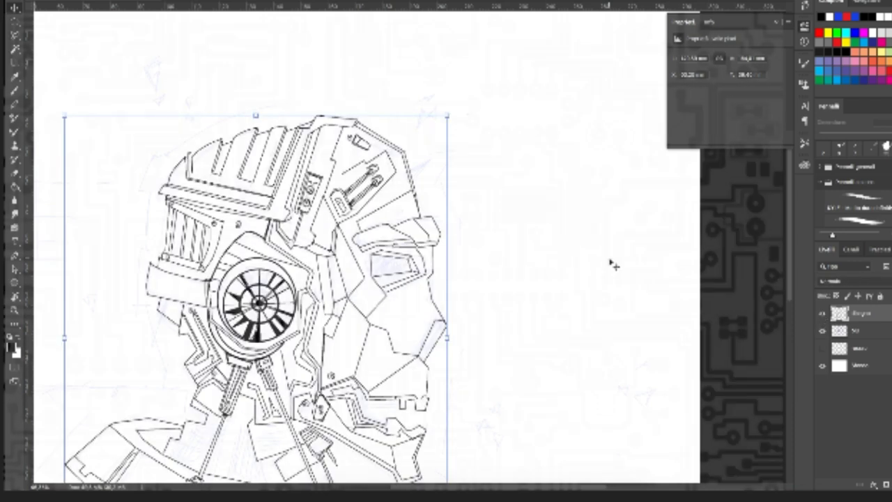
# Step: Add a new empty layer above Disegno and make it active for brush shading
pyautogui.scroll(-5, 611, 262)
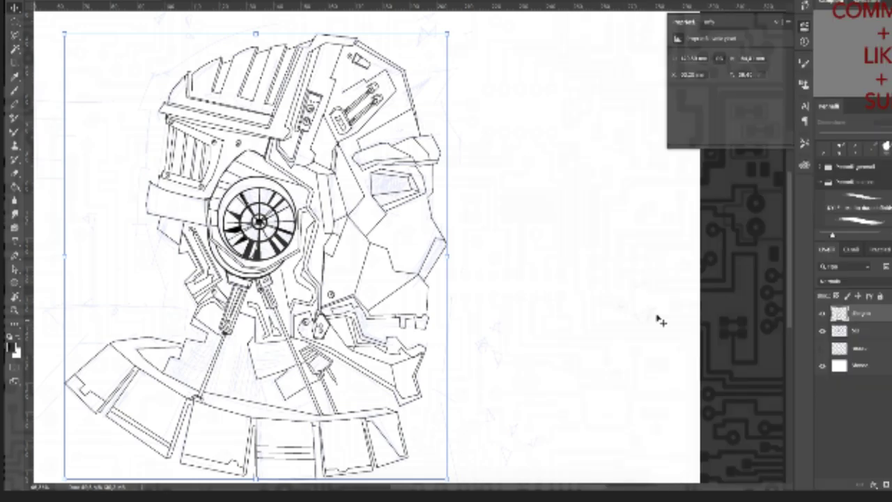
pyautogui.scroll(3, 660, 321)
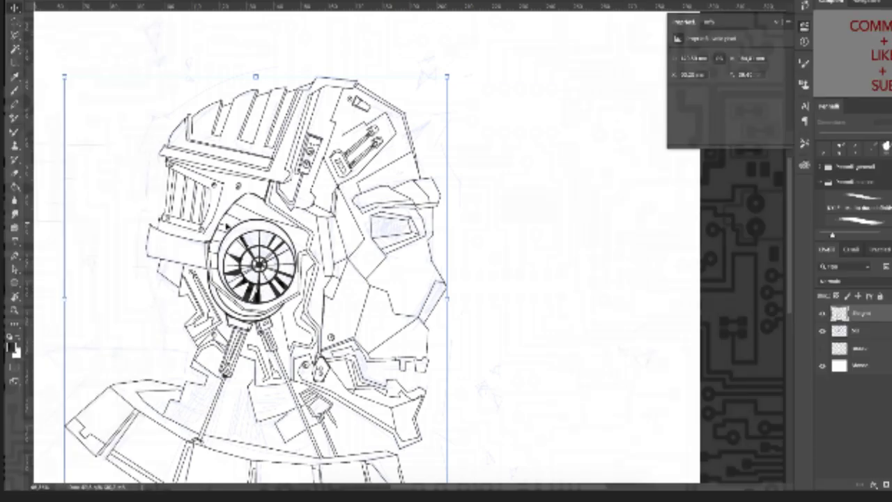
pyautogui.scroll(5, 226, 225)
pyautogui.hscroll(3, 269, 229)
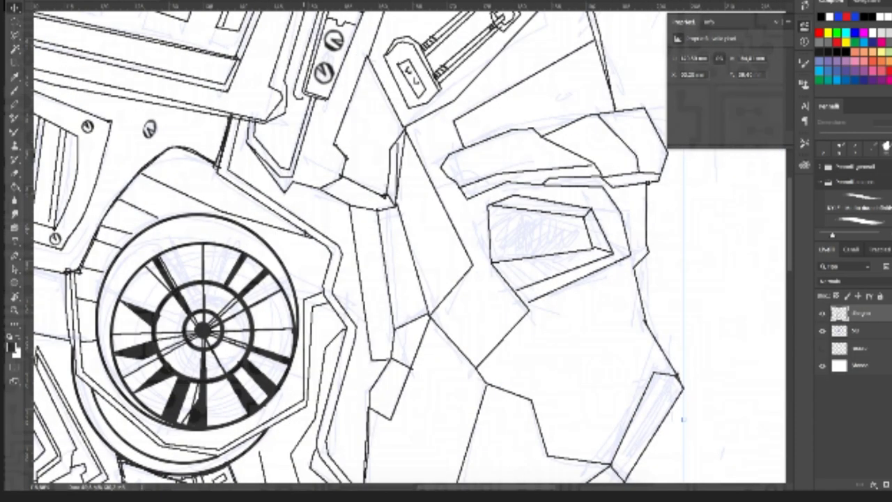
pyautogui.hscroll(1, 411, 243)
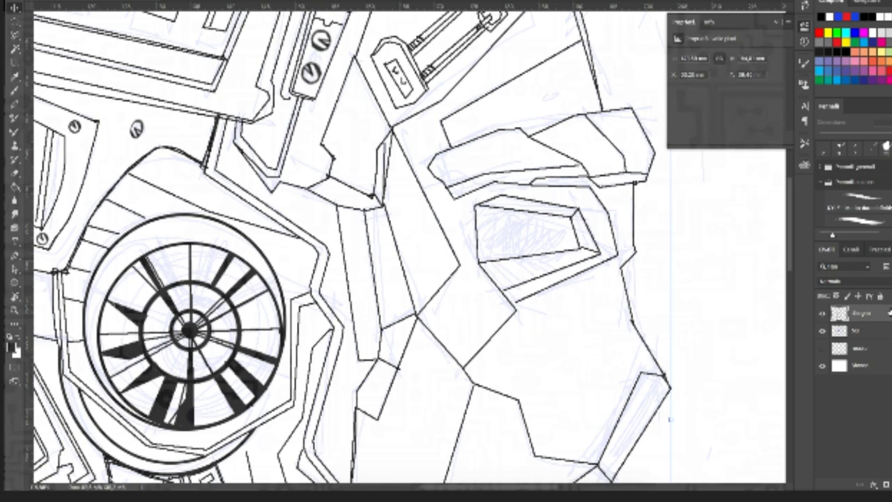
pyautogui.hotkey('ctrl', 'shift', 'alt', 'n')
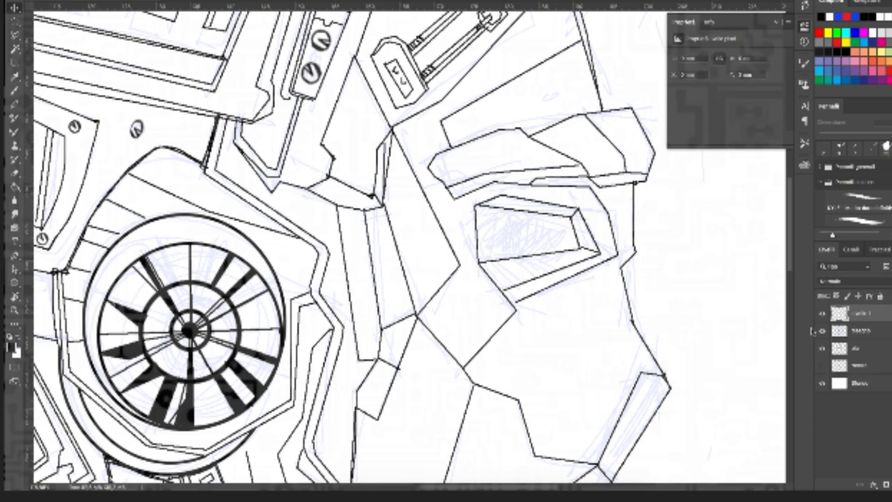
pyautogui.moveTo(263, 159)
pyautogui.mouseDown()
pyautogui.moveTo(300, 171)
pyautogui.moveTo(343, 321)
pyautogui.mouseUp()
pyautogui.scroll(-2, 342, 319)
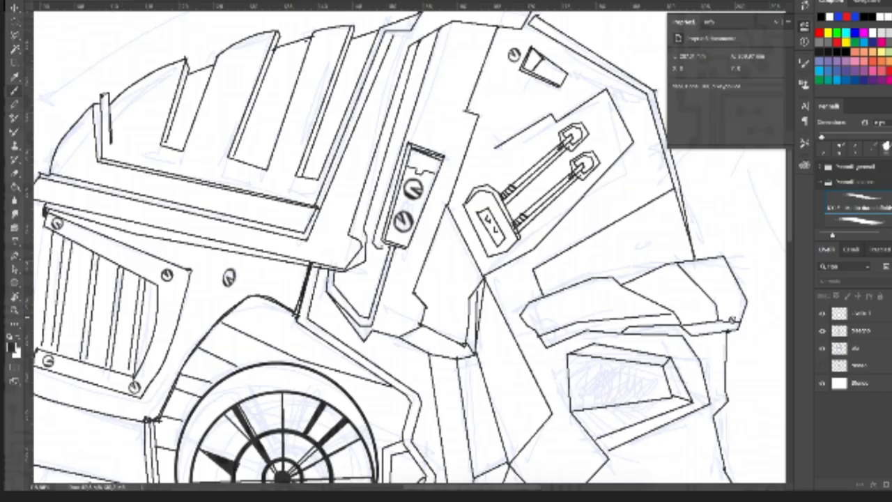
pyautogui.click(860, 315)
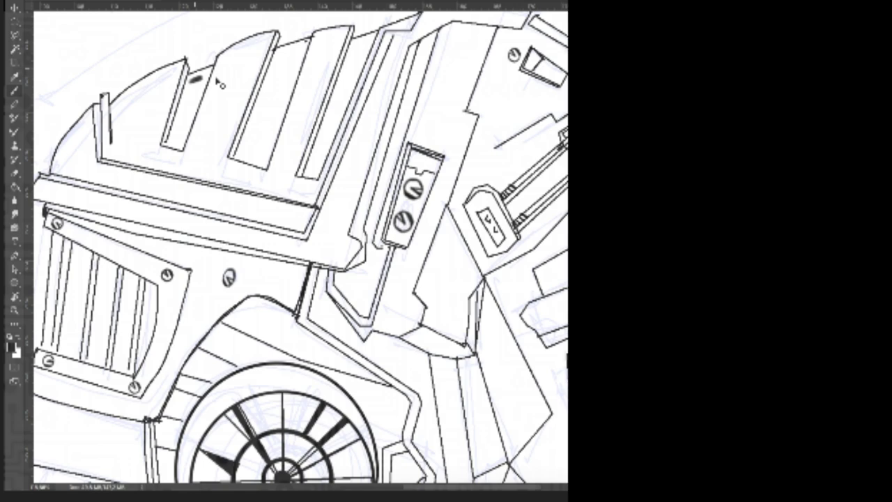
pyautogui.click(822, 365)
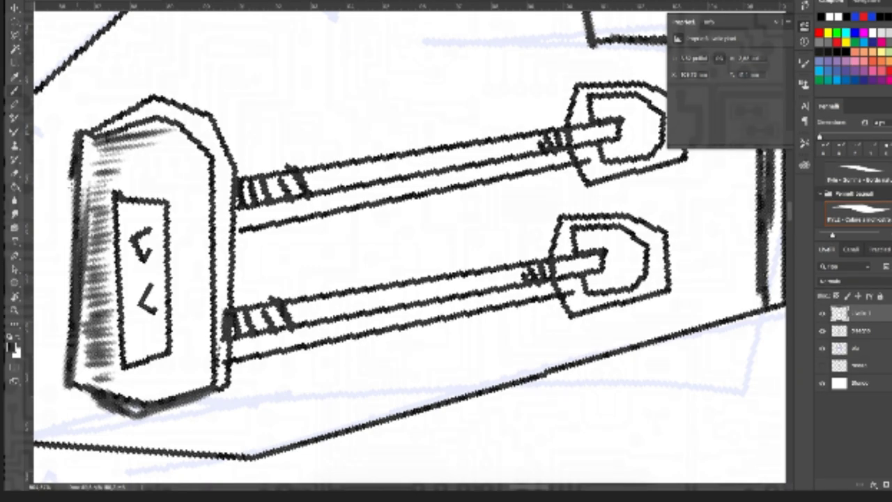
# Step: Darken the outer edge of the forehead piston housing and brush shadows along the undersides of both piston rods
pyautogui.moveTo(71, 278)
pyautogui.mouseDown()
pyautogui.moveTo(65, 378)
pyautogui.moveTo(124, 411)
pyautogui.mouseUp()
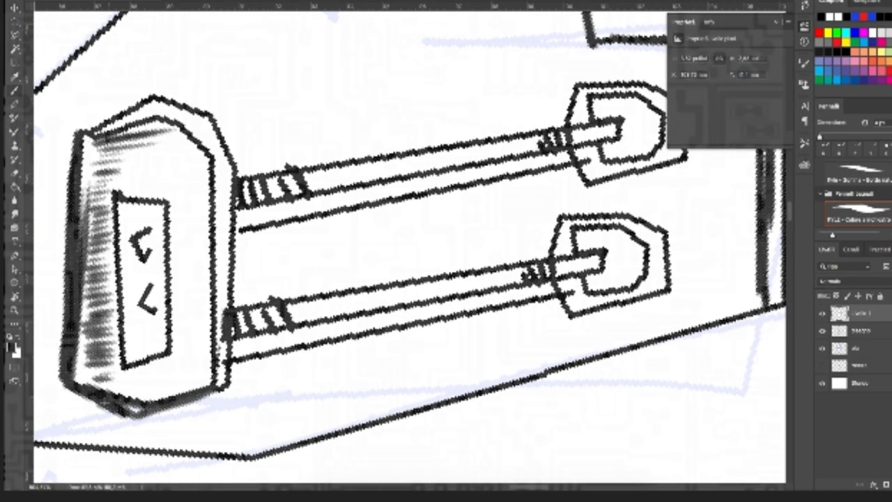
pyautogui.moveTo(261, 230); pyautogui.dragTo(442, 232)
pyautogui.hotkey('ctrl', 'z')
pyautogui.moveTo(234, 224); pyautogui.dragTo(292, 207)
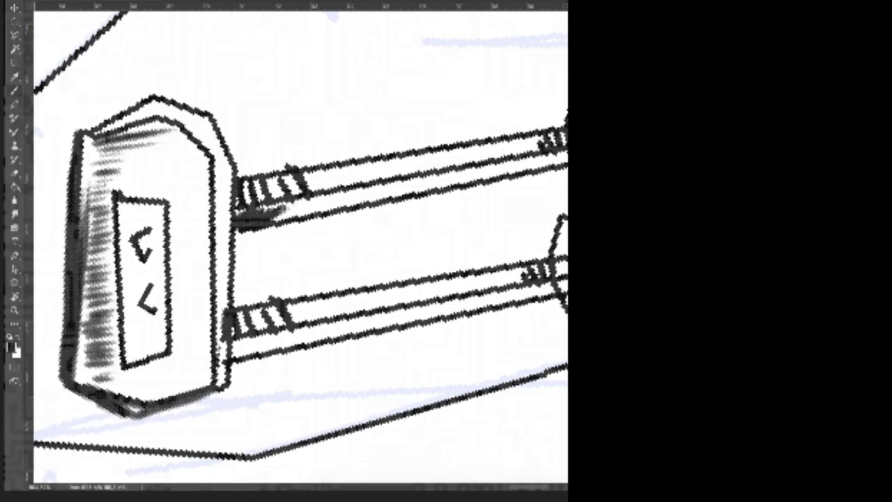
pyautogui.moveTo(293, 206); pyautogui.dragTo(566, 156)
pyautogui.moveTo(234, 349); pyautogui.dragTo(264, 335)
pyautogui.moveTo(411, 303); pyautogui.dragTo(539, 287)
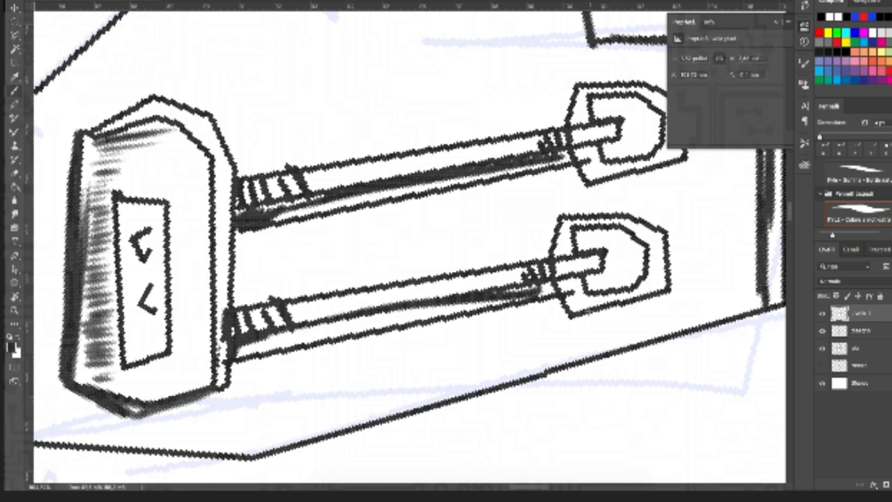
pyautogui.press('r')
pyautogui.moveTo(496, 267)
pyautogui.mouseDown()
pyautogui.moveTo(497, 228)
pyautogui.moveTo(470, 210)
pyautogui.moveTo(456, 227)
pyautogui.mouseUp()
pyautogui.scroll(-5, 463, 236)
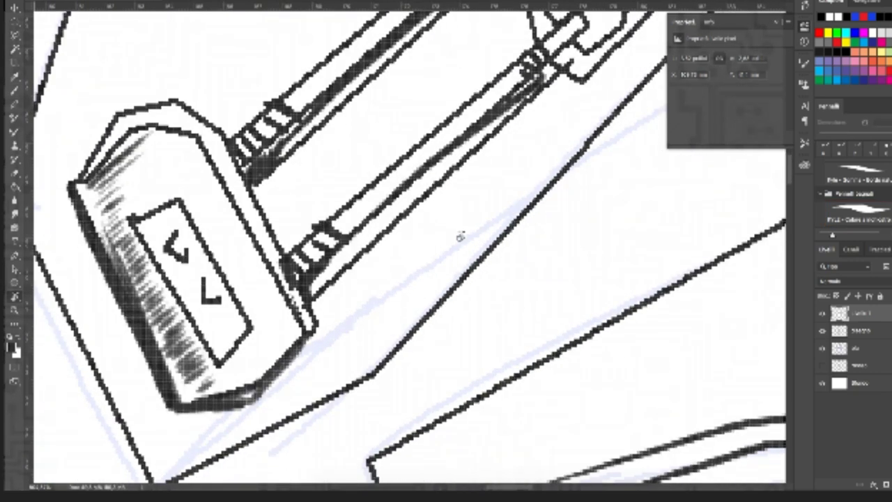
# Step: Brush evenly spaced segment marks along the round ear turbine's lower rim and hatch the small plate below the narrow cheek strip
pyautogui.scroll(-8, 460, 236)
pyautogui.scroll(5, 407, 314)
pyautogui.scroll(-4, 408, 278)
pyautogui.scroll(2, 408, 278)
pyautogui.scroll(3, 408, 279)
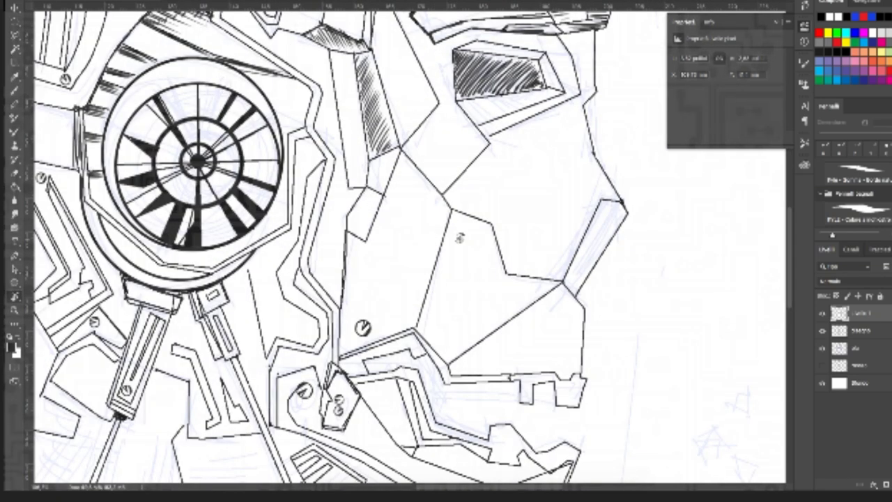
pyautogui.hscroll(-2, 466, 237)
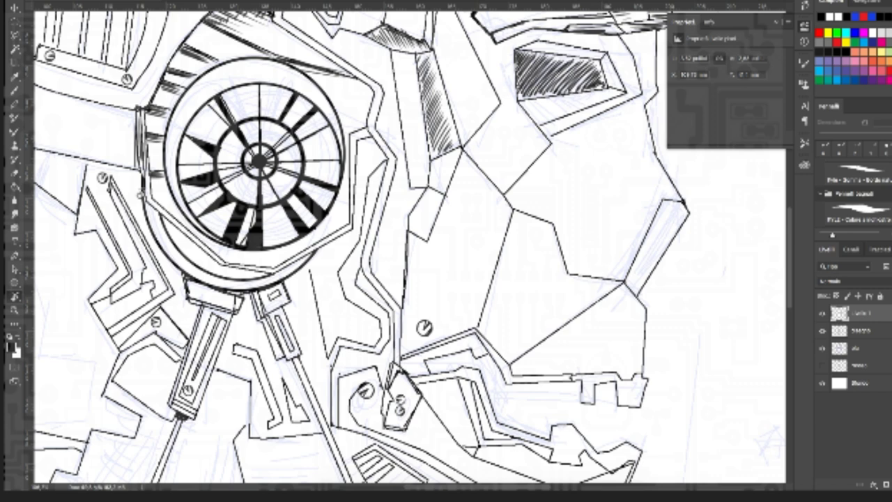
pyautogui.press('b')
pyautogui.moveTo(157, 218)
pyautogui.mouseDown()
pyautogui.moveTo(146, 206)
pyautogui.moveTo(160, 248)
pyautogui.moveTo(177, 264)
pyautogui.moveTo(206, 284)
pyautogui.moveTo(246, 291)
pyautogui.mouseUp()
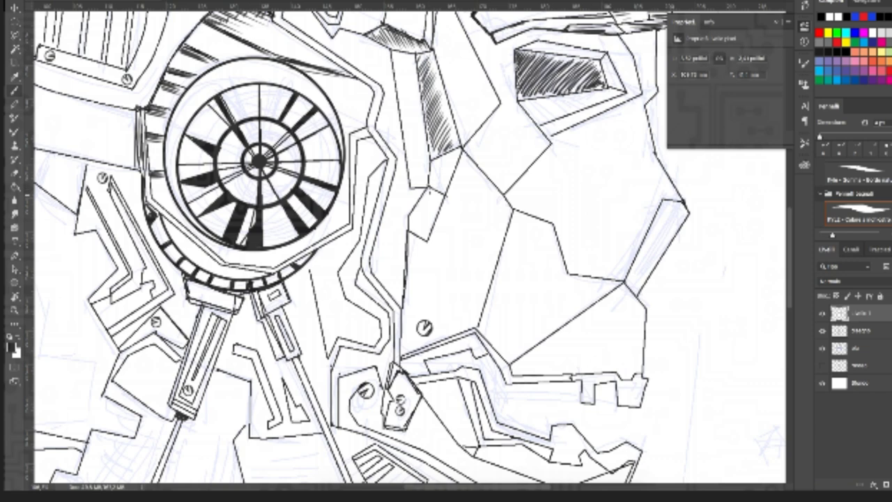
pyautogui.moveTo(402, 224); pyautogui.dragTo(426, 194)
pyautogui.moveTo(406, 233); pyautogui.dragTo(438, 190)
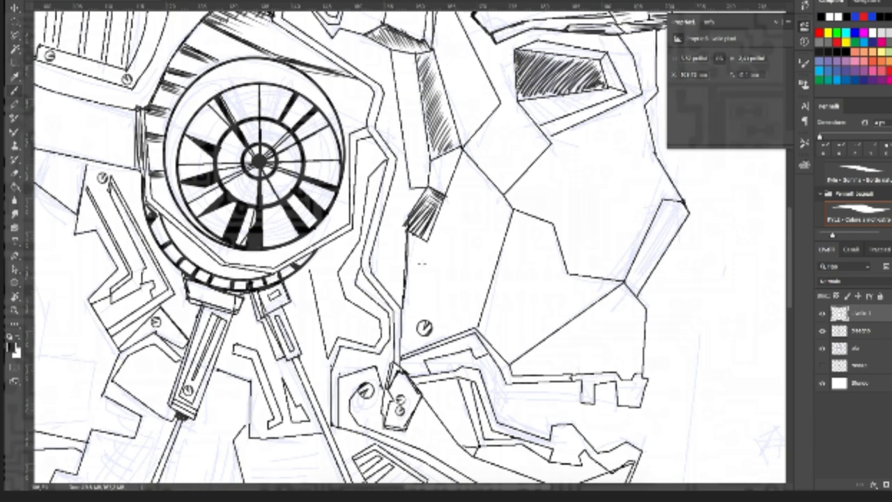
# Step: Thicken the outline of the slanted nose bar and blacken its lower end with brush strokes
pyautogui.hscroll(3, 446, 241)
pyautogui.hotkey('ctrl', '-')
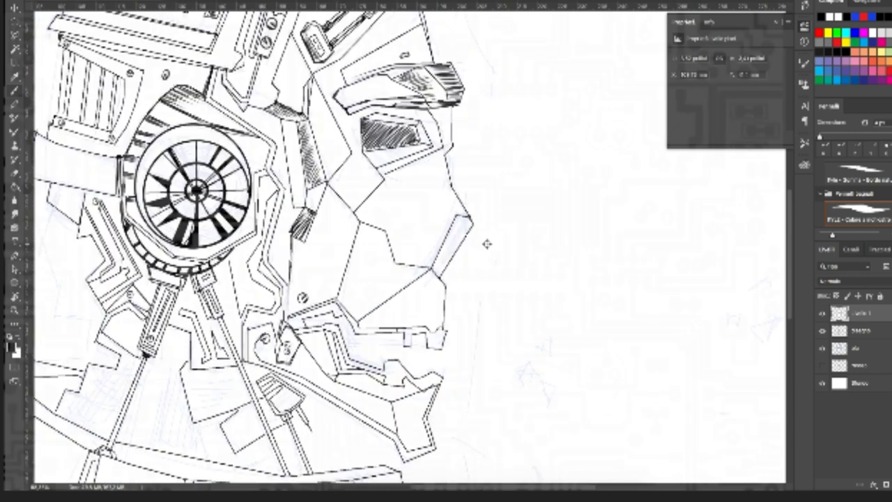
pyautogui.scroll(4, 486, 244)
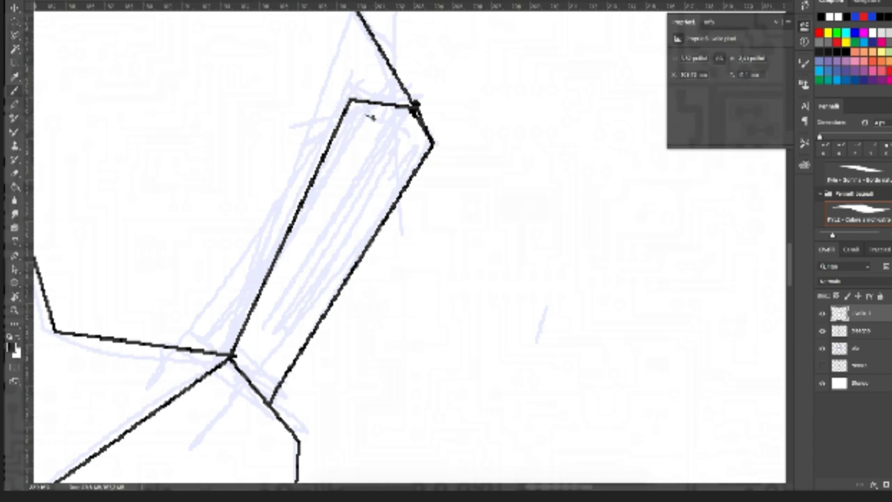
pyautogui.moveTo(353, 106); pyautogui.dragTo(418, 108)
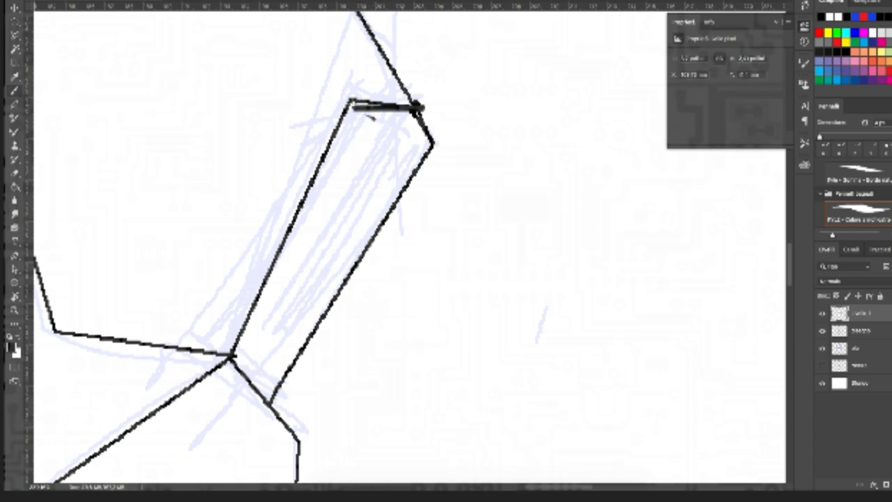
pyautogui.moveTo(352, 106)
pyautogui.mouseDown()
pyautogui.moveTo(240, 325)
pyautogui.moveTo(266, 399)
pyautogui.mouseUp()
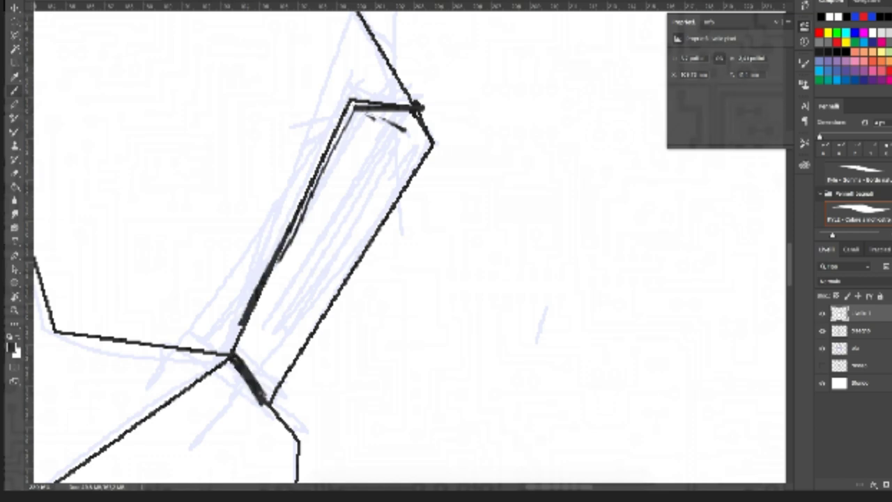
pyautogui.moveTo(234, 355)
pyautogui.mouseDown()
pyautogui.moveTo(266, 388)
pyautogui.moveTo(240, 361)
pyautogui.mouseUp()
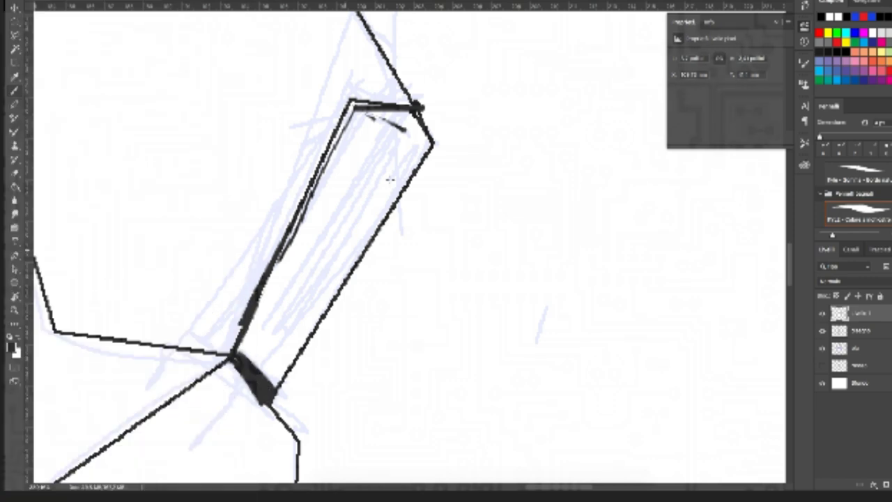
# Step: Fill the slanted nose bar with dense diagonal hatching, darkest at both ends
pyautogui.moveTo(361, 112)
pyautogui.mouseDown()
pyautogui.moveTo(416, 126)
pyautogui.moveTo(430, 143)
pyautogui.moveTo(413, 161)
pyautogui.moveTo(345, 122)
pyautogui.moveTo(240, 346)
pyautogui.mouseUp()
pyautogui.moveTo(379, 113)
pyautogui.mouseDown()
pyautogui.moveTo(347, 131)
pyautogui.moveTo(379, 114)
pyautogui.moveTo(330, 161)
pyautogui.mouseUp()
pyautogui.moveTo(404, 125); pyautogui.dragTo(299, 199)
pyautogui.moveTo(410, 144); pyautogui.dragTo(300, 222)
pyautogui.moveTo(422, 139)
pyautogui.mouseDown()
pyautogui.moveTo(376, 184)
pyautogui.moveTo(306, 223)
pyautogui.mouseUp()
pyautogui.moveTo(390, 202); pyautogui.dragTo(279, 265)
pyautogui.moveTo(362, 251); pyautogui.dragTo(250, 321)
pyautogui.moveTo(334, 292); pyautogui.dragTo(238, 352)
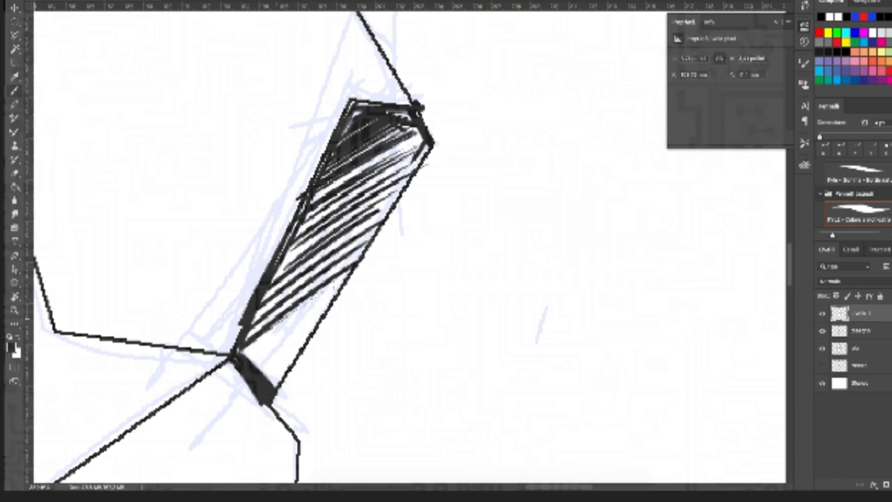
pyautogui.moveTo(339, 280); pyautogui.dragTo(239, 346)
pyautogui.moveTo(328, 307); pyautogui.dragTo(237, 369)
pyautogui.moveTo(306, 341); pyautogui.dragTo(249, 383)
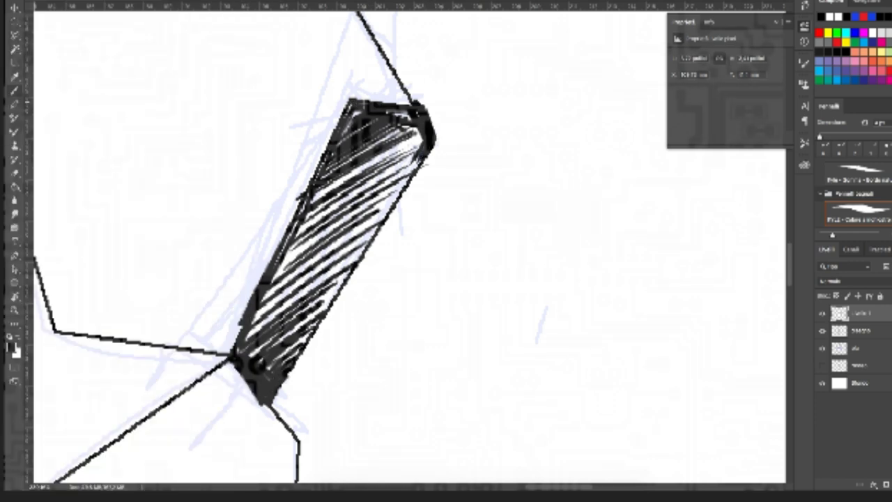
# Step: Thicken the outlines of the two upper front teeth and add short shading strokes inside them
pyautogui.scroll(-5, 366, 106)
pyautogui.scroll(3, 353, 110)
pyautogui.scroll(-1, 352, 111)
pyautogui.scroll(-1, 352, 110)
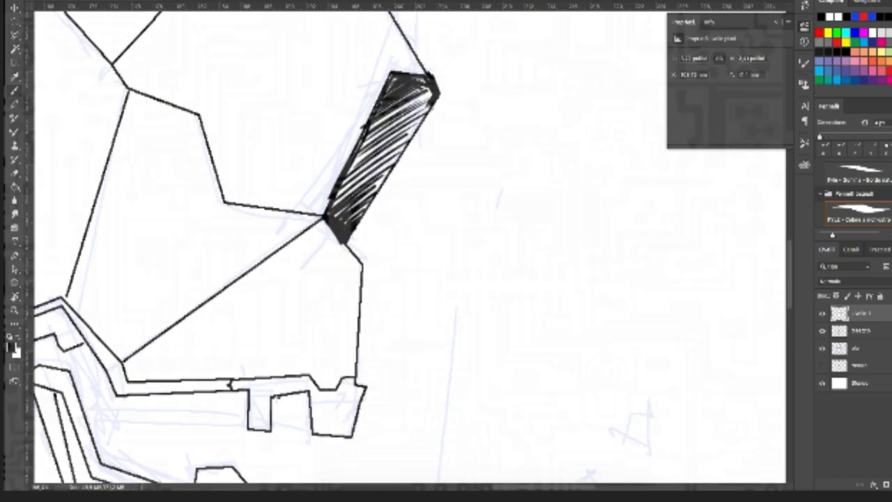
pyautogui.moveTo(231, 384)
pyautogui.mouseDown()
pyautogui.moveTo(252, 388)
pyautogui.moveTo(249, 428)
pyautogui.mouseUp()
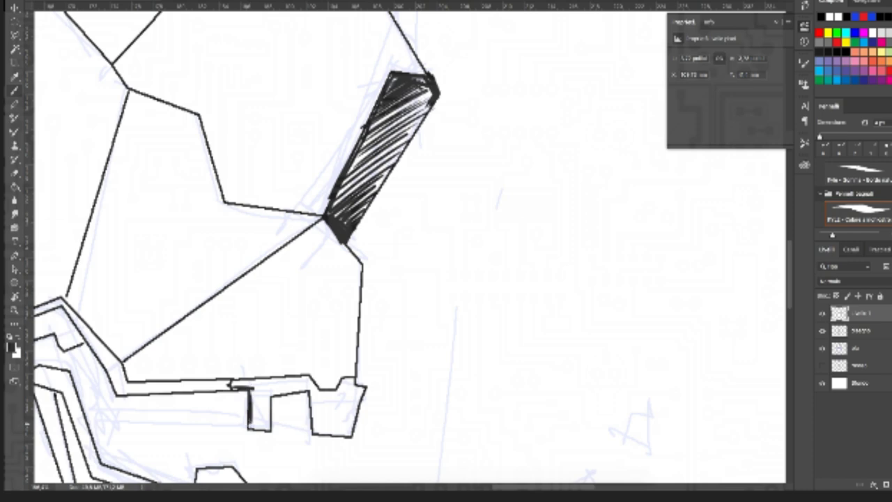
pyautogui.moveTo(271, 397)
pyautogui.mouseDown()
pyautogui.moveTo(310, 392)
pyautogui.moveTo(311, 432)
pyautogui.moveTo(348, 440)
pyautogui.mouseUp()
pyautogui.moveTo(365, 388)
pyautogui.mouseDown()
pyautogui.moveTo(348, 440)
pyautogui.moveTo(361, 384)
pyautogui.mouseUp()
pyautogui.moveTo(307, 374); pyautogui.dragTo(327, 395)
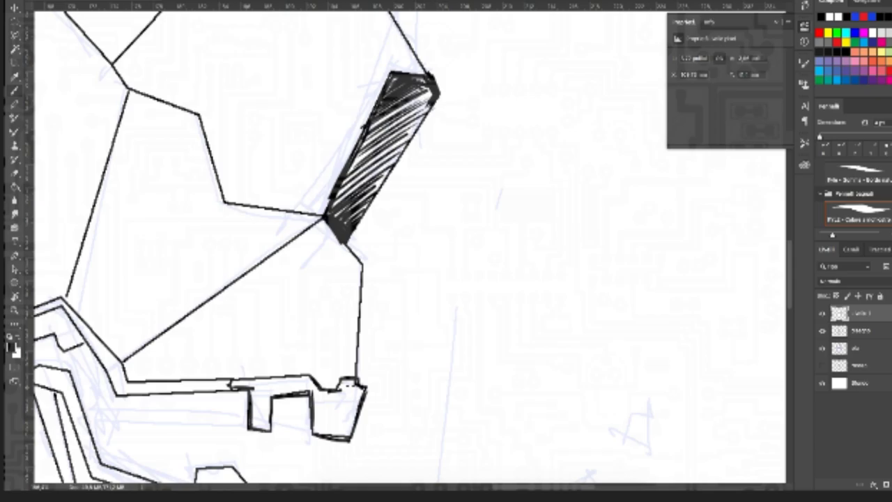
pyautogui.moveTo(339, 388); pyautogui.dragTo(350, 383)
pyautogui.moveTo(348, 388)
pyautogui.mouseDown()
pyautogui.moveTo(317, 420)
pyautogui.moveTo(329, 419)
pyautogui.mouseUp()
pyautogui.moveTo(256, 395); pyautogui.dragTo(270, 419)
# Step: Fill the bent recess under the cheek plate, above the jaw hinge, with dense dark hatching
pyautogui.scroll(-3, 220, 91)
pyautogui.hscroll(-2, 44, 151)
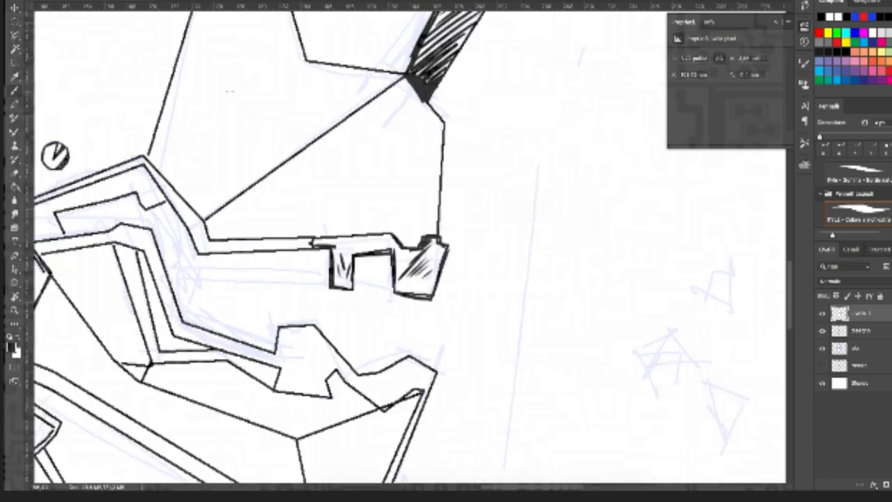
pyautogui.hscroll(-2, 309, 85)
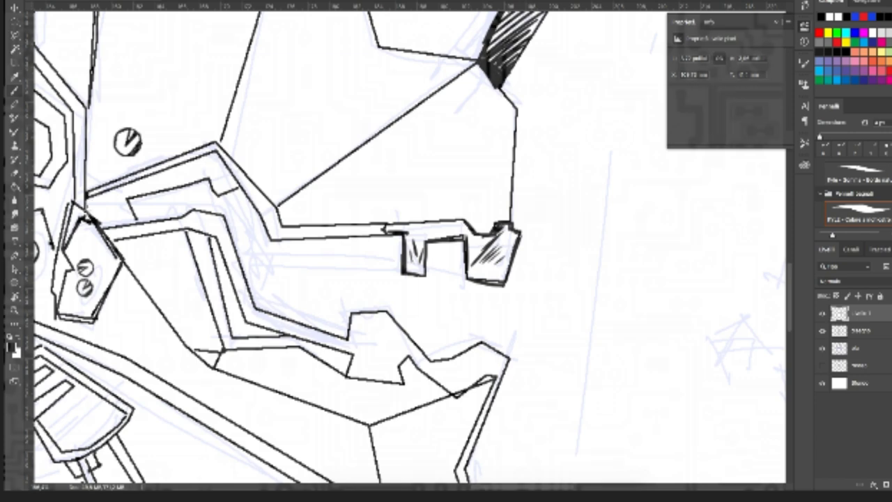
pyautogui.moveTo(89, 218)
pyautogui.mouseDown()
pyautogui.moveTo(92, 200)
pyautogui.moveTo(99, 220)
pyautogui.moveTo(106, 207)
pyautogui.moveTo(133, 209)
pyautogui.moveTo(132, 220)
pyautogui.moveTo(130, 182)
pyautogui.moveTo(221, 155)
pyautogui.mouseUp()
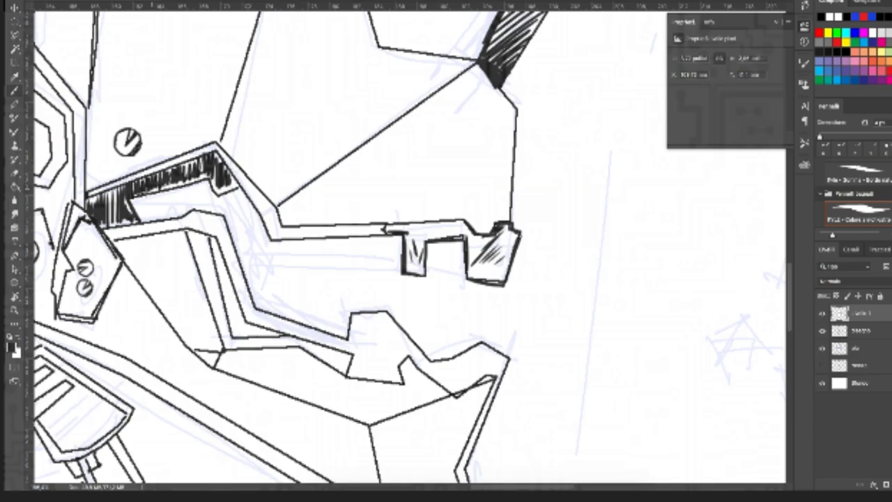
pyautogui.moveTo(145, 195); pyautogui.dragTo(202, 177)
pyautogui.moveTo(143, 189)
pyautogui.mouseDown()
pyautogui.moveTo(203, 173)
pyautogui.moveTo(224, 193)
pyautogui.moveTo(236, 189)
pyautogui.mouseUp()
pyautogui.moveTo(216, 153); pyautogui.dragTo(226, 174)
pyautogui.moveTo(224, 188); pyautogui.dragTo(238, 195)
pyautogui.moveTo(212, 157); pyautogui.dragTo(227, 190)
pyautogui.moveTo(187, 178); pyautogui.dragTo(142, 189)
pyautogui.moveTo(183, 163); pyautogui.dragTo(195, 173)
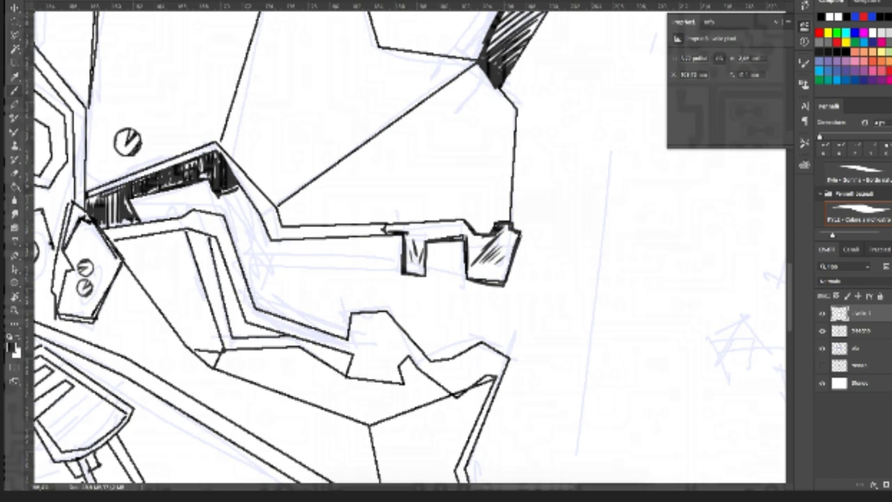
pyautogui.moveTo(105, 193)
pyautogui.mouseDown()
pyautogui.moveTo(112, 216)
pyautogui.moveTo(134, 220)
pyautogui.mouseUp()
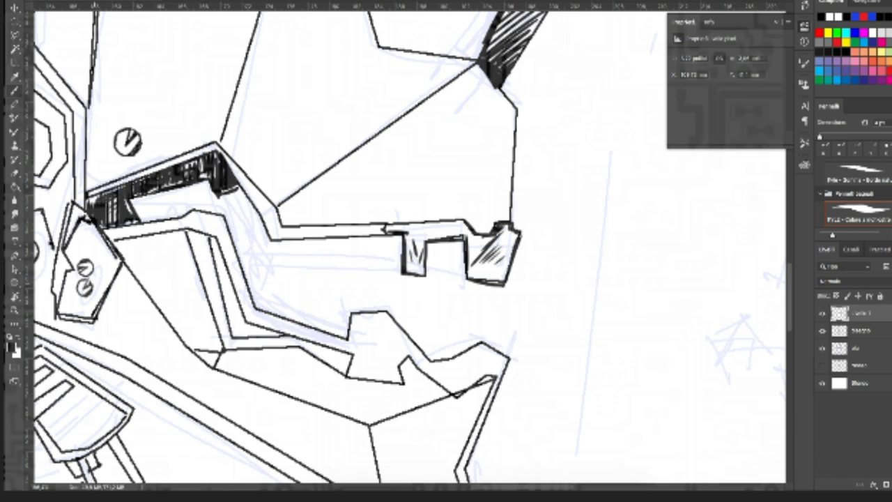
# Step: Darken the edges of the jaw hinge plate with two screws and thicken the lower jaw's adjoining upper edge
pyautogui.moveTo(78, 206); pyautogui.dragTo(68, 225)
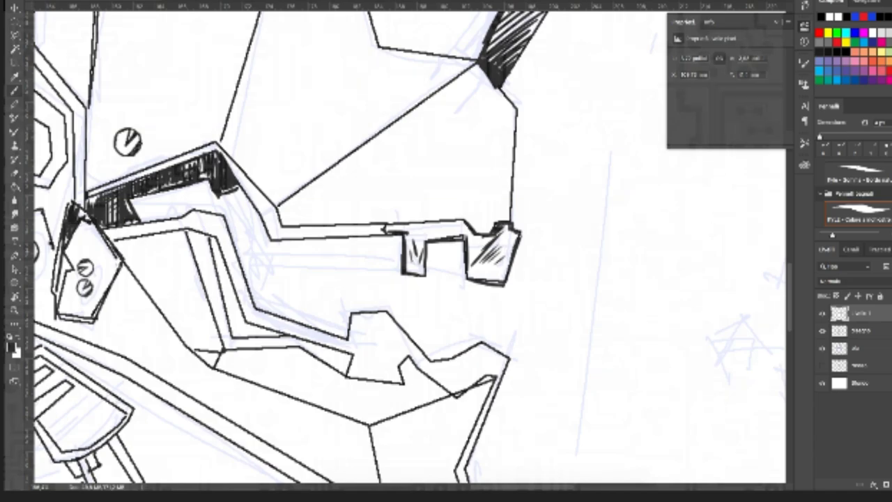
pyautogui.moveTo(119, 262); pyautogui.dragTo(93, 320)
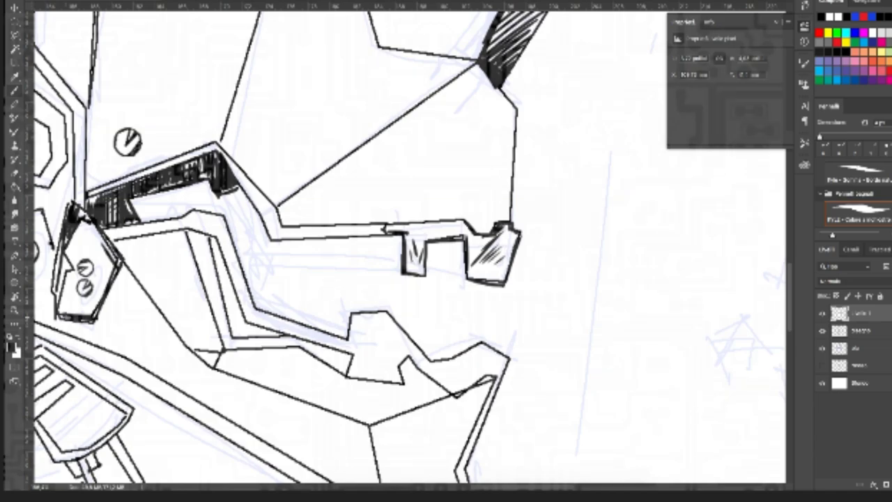
pyautogui.moveTo(109, 239); pyautogui.dragTo(183, 230)
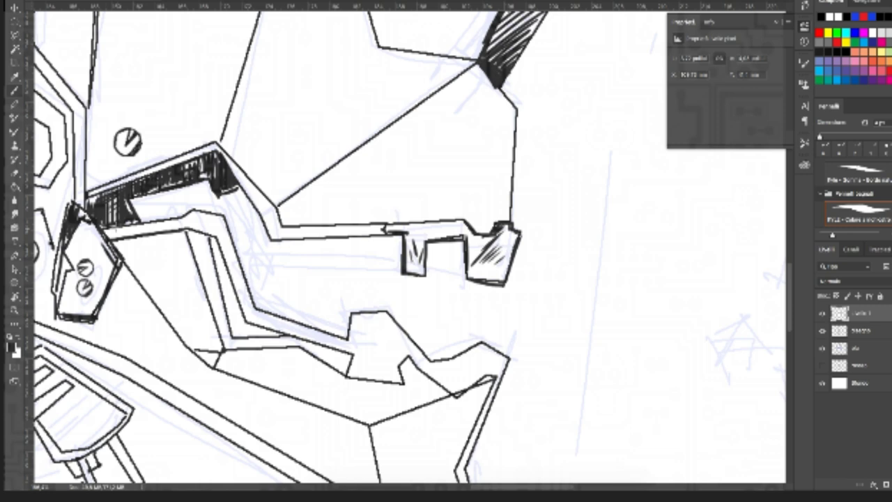
pyautogui.moveTo(109, 225); pyautogui.dragTo(190, 213)
pyautogui.hotkey('ctrl', 'z')
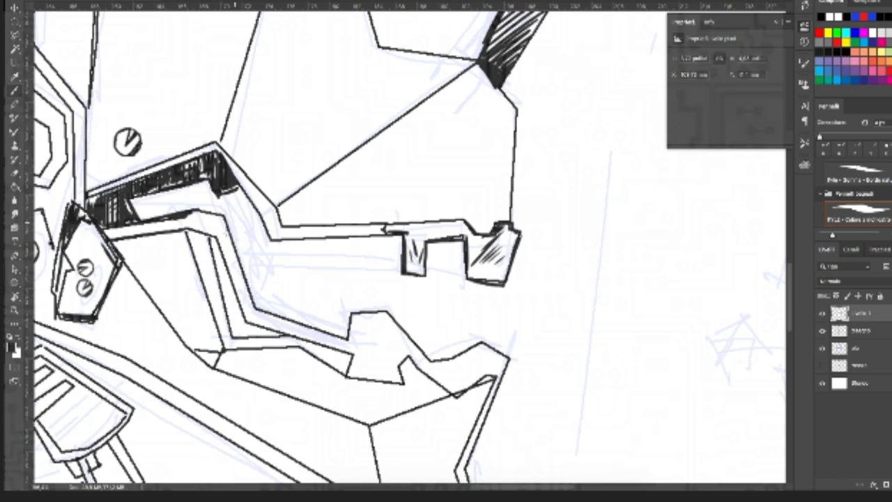
# Step: Shade the lower jaw by hatching its inner strip, blackening its small triangular corner and inking the dividing lines of the lower teeth
pyautogui.moveTo(211, 239); pyautogui.dragTo(244, 329)
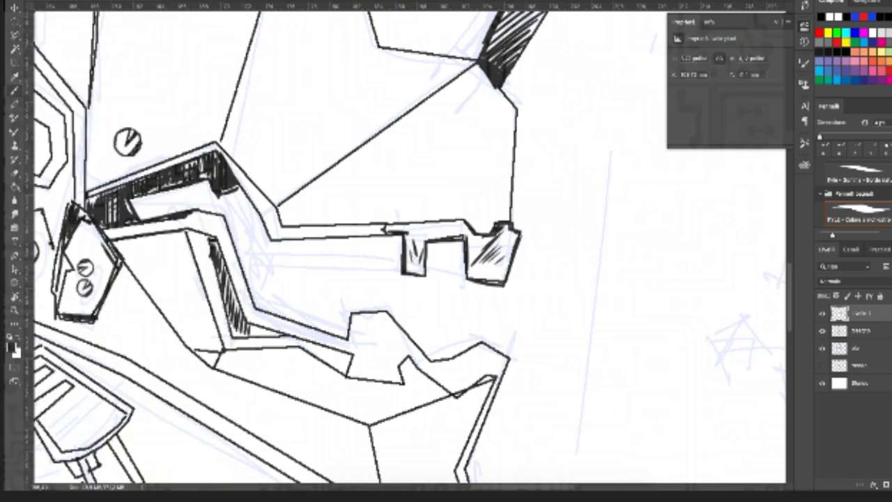
pyautogui.moveTo(198, 349); pyautogui.dragTo(223, 369)
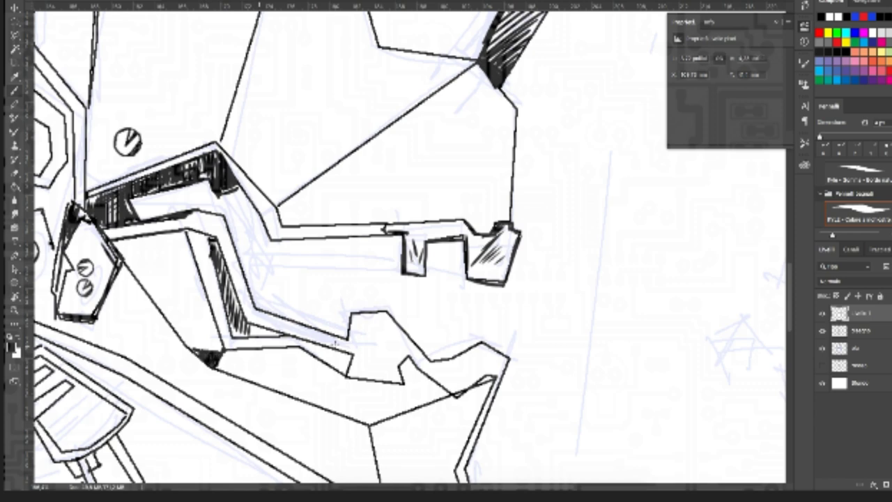
pyautogui.moveTo(458, 395); pyautogui.dragTo(491, 377)
pyautogui.moveTo(451, 357); pyautogui.dragTo(474, 381)
pyautogui.moveTo(349, 340); pyautogui.dragTo(429, 361)
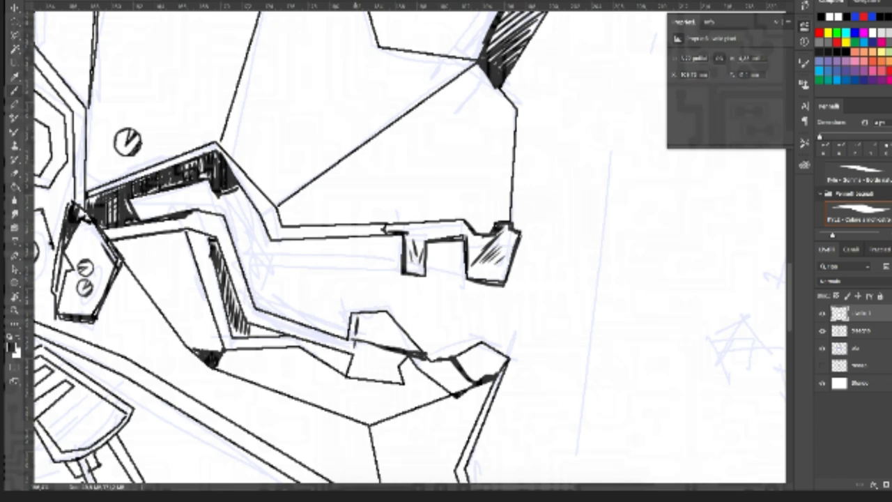
pyautogui.moveTo(352, 315); pyautogui.dragTo(354, 336)
# Step: Draw a small thick-lined ring joint between the jaw piston rod and the slotted cylinder below the hinge
pyautogui.scroll(-2, 199, 255)
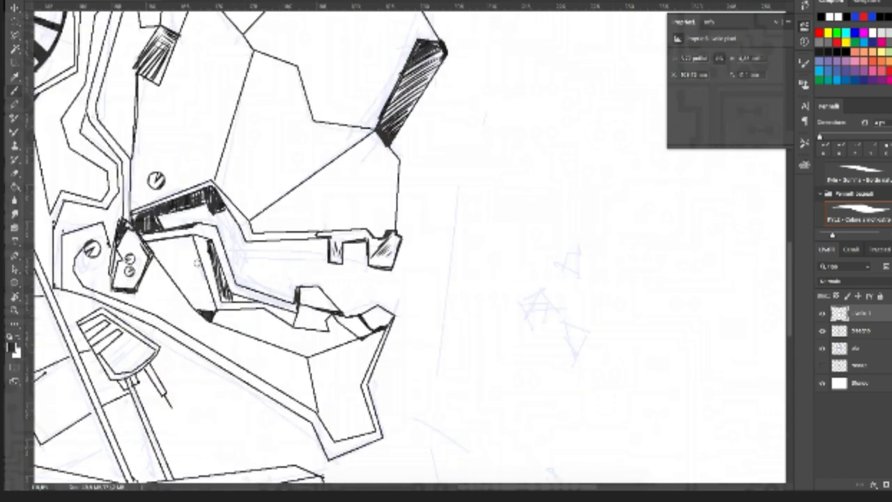
pyautogui.moveTo(197, 262)
pyautogui.mouseDown()
pyautogui.moveTo(347, 217)
pyautogui.moveTo(364, 200)
pyautogui.mouseUp()
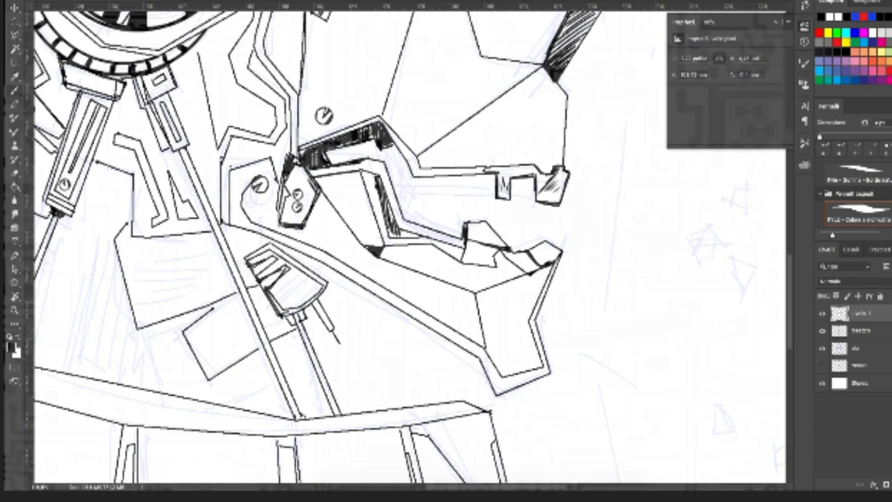
pyautogui.moveTo(252, 235)
pyautogui.mouseDown()
pyautogui.moveTo(240, 244)
pyautogui.moveTo(248, 248)
pyautogui.moveTo(225, 223)
pyautogui.mouseUp()
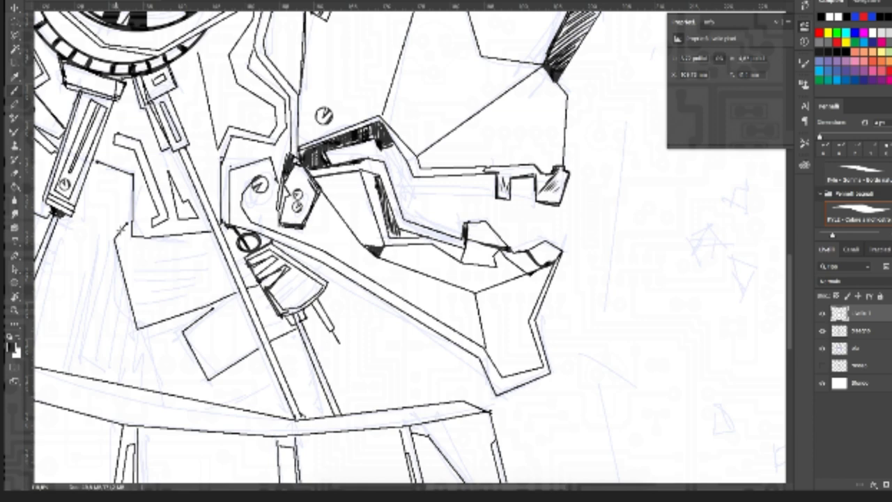
# Step: Reduce the brush size and thicken the outlines of the two angular plates behind the jaw piston rod
pyautogui.moveTo(131, 211); pyautogui.dragTo(132, 240)
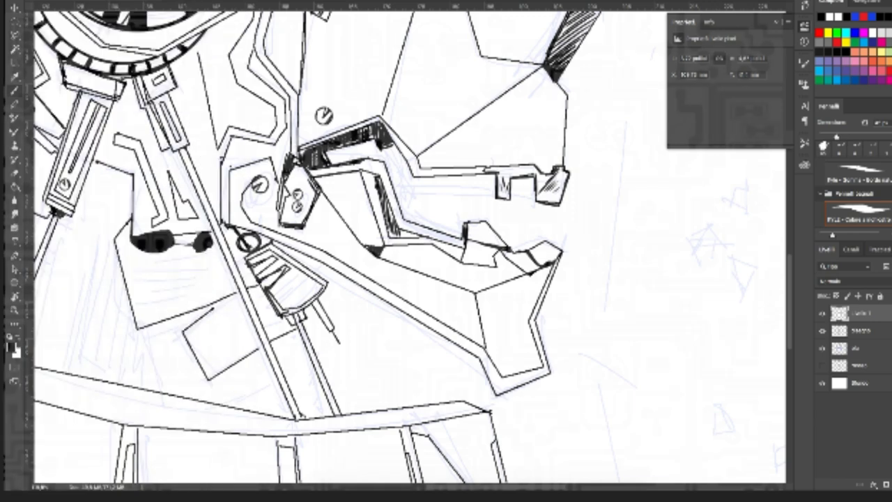
pyautogui.hotkey('ctrl', 'z')
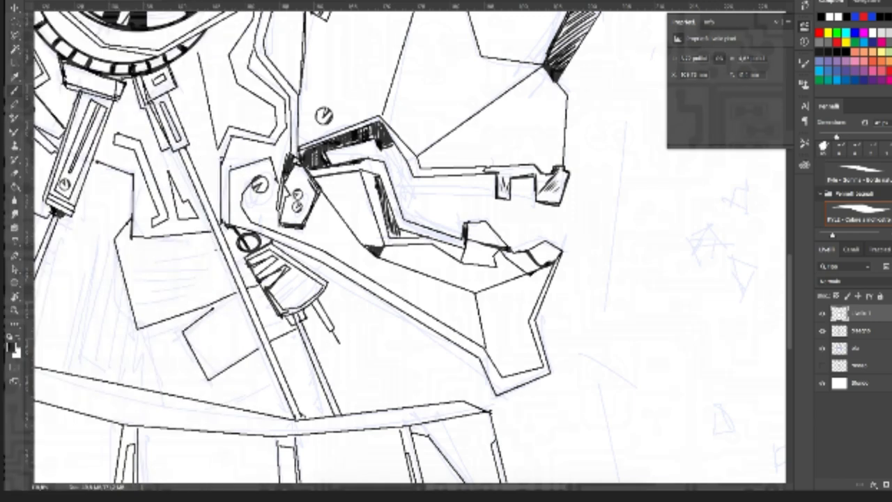
pyautogui.keyDown('alt'); pyautogui.rightClick(188, 261); pyautogui.keyUp('alt')
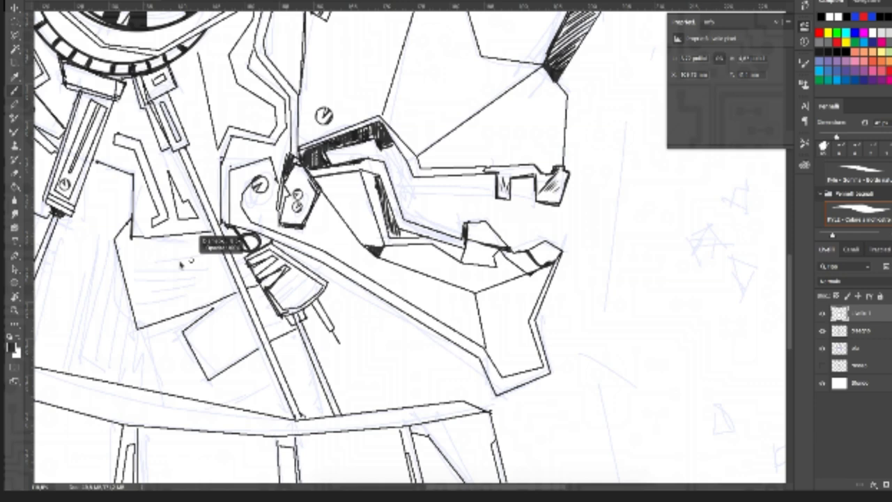
pyautogui.moveTo(131, 220)
pyautogui.mouseDown()
pyautogui.moveTo(135, 238)
pyautogui.moveTo(213, 231)
pyautogui.mouseUp()
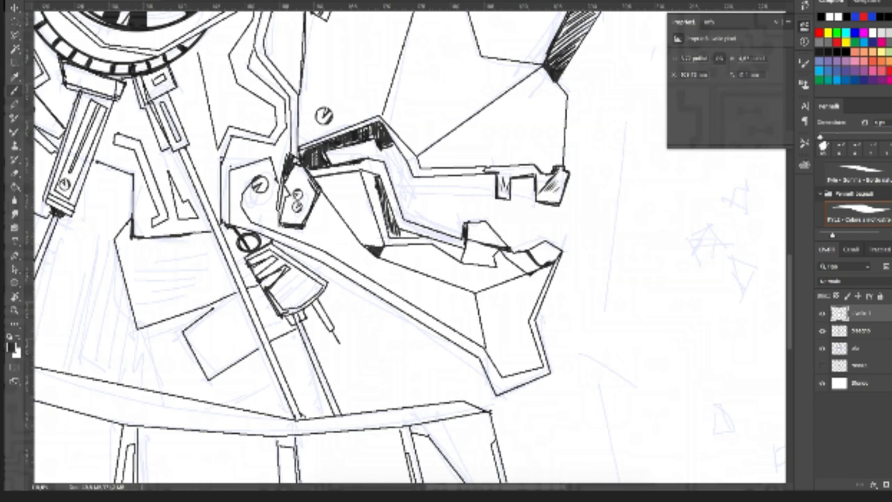
pyautogui.moveTo(131, 218)
pyautogui.mouseDown()
pyautogui.moveTo(113, 236)
pyautogui.moveTo(139, 328)
pyautogui.moveTo(209, 312)
pyautogui.moveTo(184, 331)
pyautogui.mouseUp()
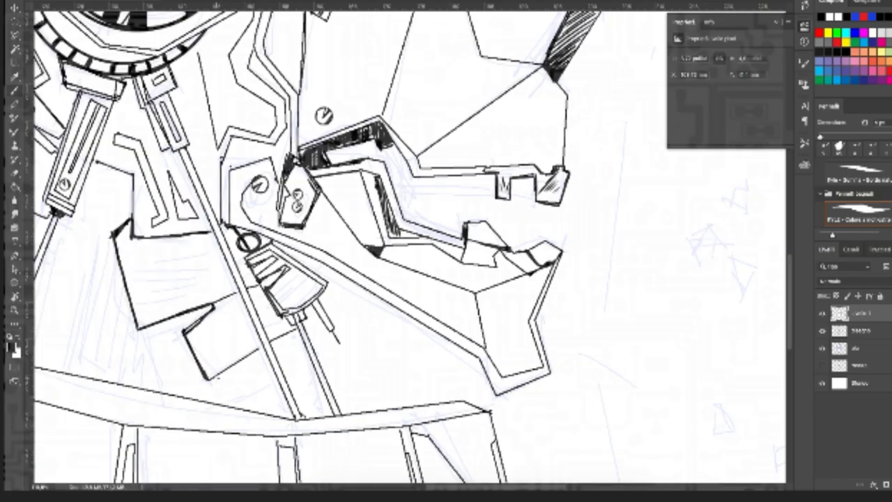
pyautogui.moveTo(208, 379); pyautogui.dragTo(262, 347)
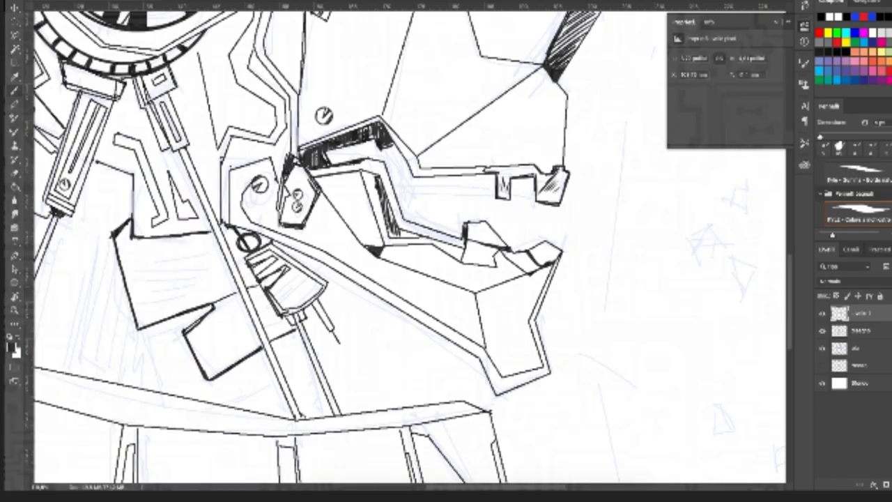
# Step: Thicken the outlines of the two neck piston rods, the rear edge of the upper slotted cylinder and the angular bracket beside it
pyautogui.moveTo(213, 305)
pyautogui.mouseDown()
pyautogui.moveTo(256, 285)
pyautogui.moveTo(319, 358)
pyautogui.mouseUp()
pyautogui.moveTo(295, 326); pyautogui.dragTo(335, 409)
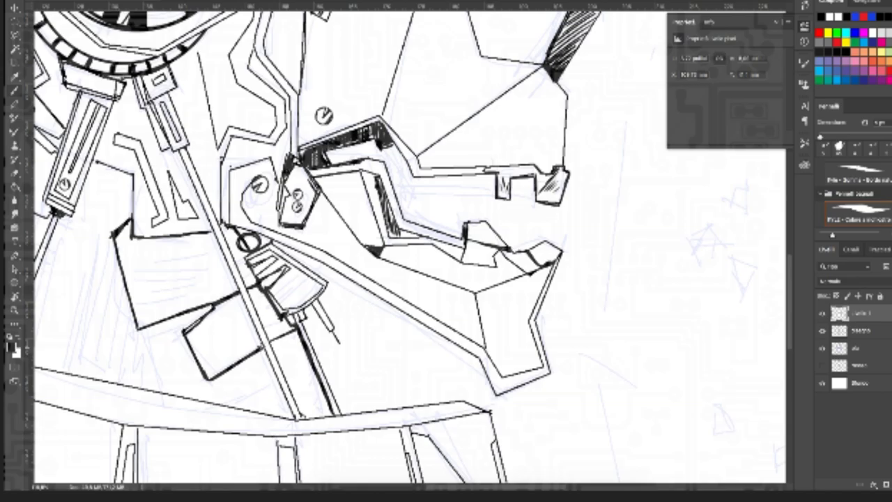
pyautogui.moveTo(257, 346); pyautogui.dragTo(291, 418)
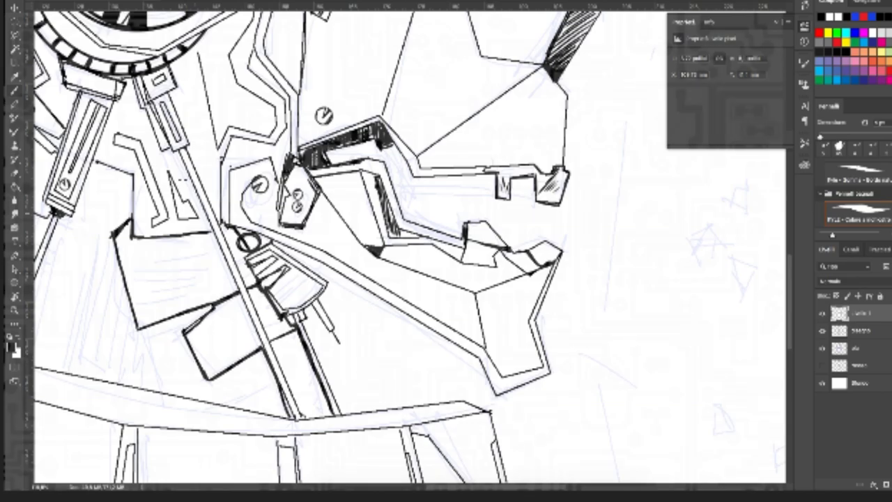
pyautogui.moveTo(146, 96); pyautogui.dragTo(214, 231)
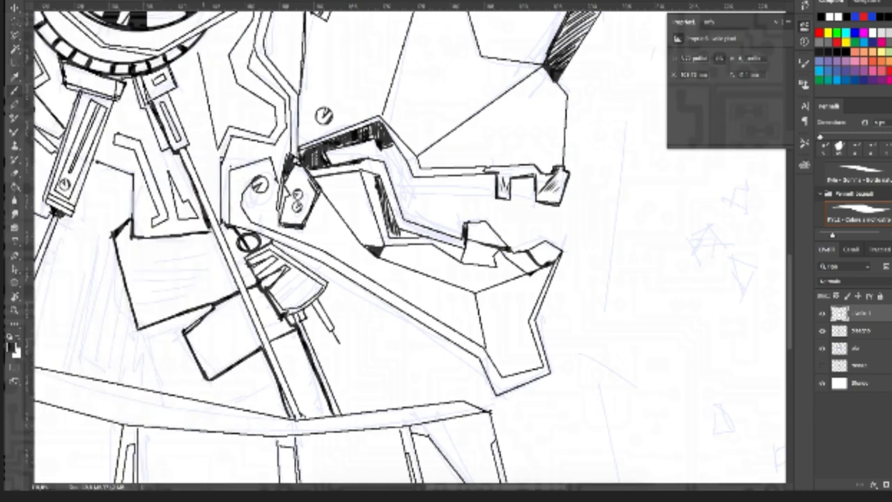
pyautogui.moveTo(209, 227); pyautogui.dragTo(294, 414)
pyautogui.moveTo(280, 384); pyautogui.dragTo(296, 418)
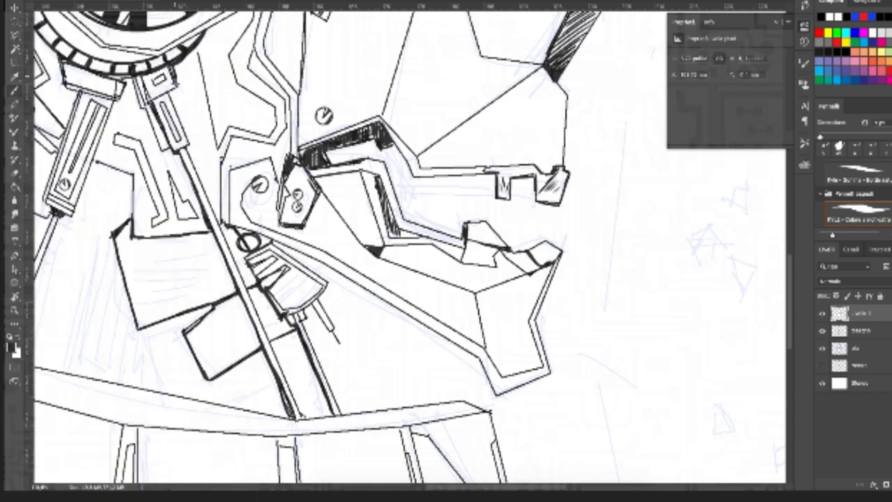
pyautogui.moveTo(135, 78); pyautogui.dragTo(161, 150)
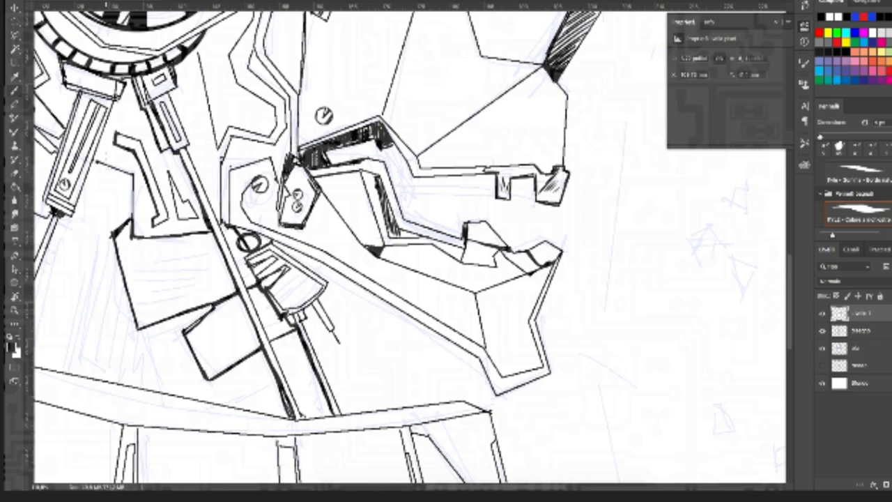
# Step: Ink a heavy outline along the stepped neck plate between the two pistons, including its upper, vertical and lower edges
pyautogui.moveTo(92, 160)
pyautogui.mouseDown()
pyautogui.moveTo(133, 188)
pyautogui.moveTo(128, 178)
pyautogui.mouseUp()
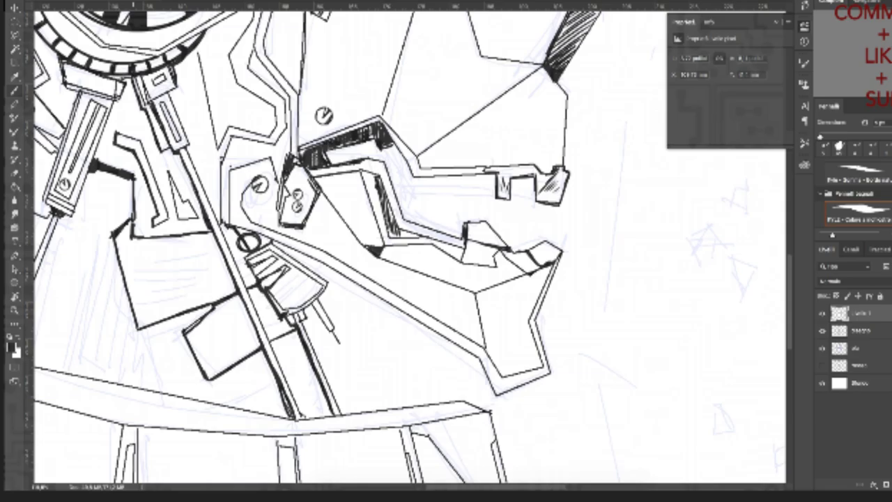
pyautogui.moveTo(134, 173); pyautogui.dragTo(127, 226)
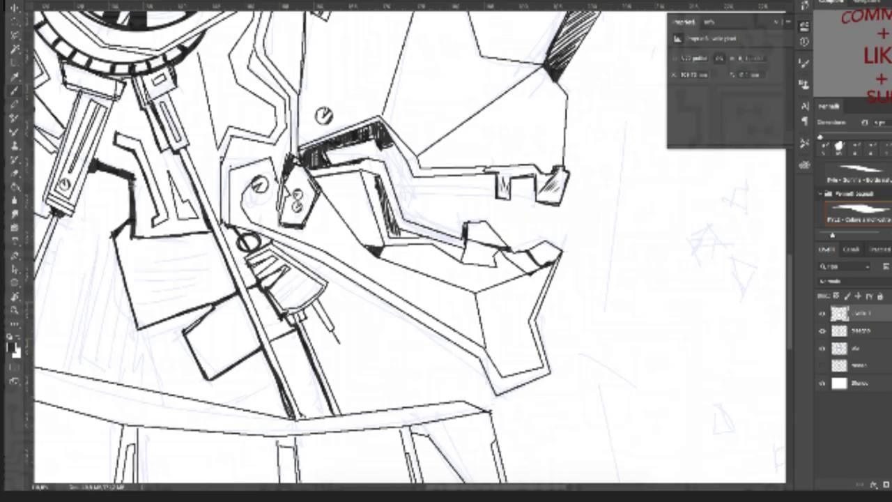
pyautogui.moveTo(132, 234); pyautogui.dragTo(211, 238)
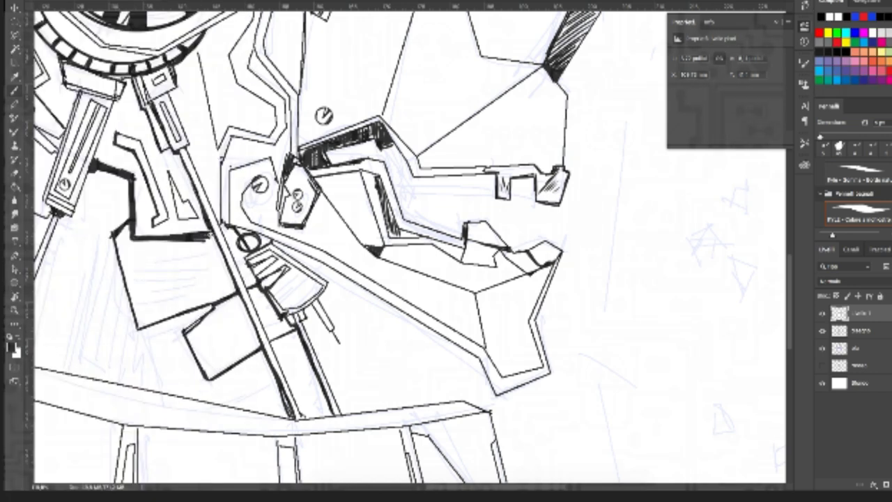
pyautogui.moveTo(158, 237)
pyautogui.mouseDown()
pyautogui.moveTo(212, 237)
pyautogui.moveTo(134, 237)
pyautogui.mouseUp()
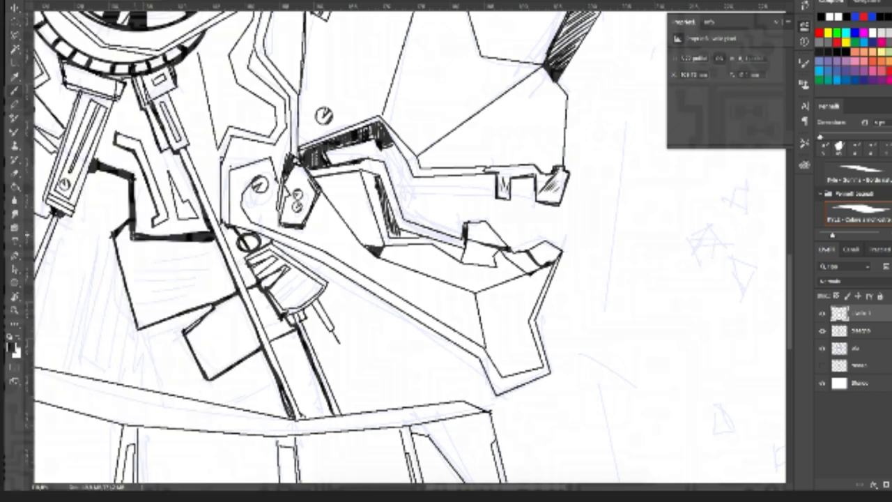
# Step: Fill the rearmost narrow slot of the screwed vent grille at the back of the skull with solid black
pyautogui.scroll(-5, 138, 241)
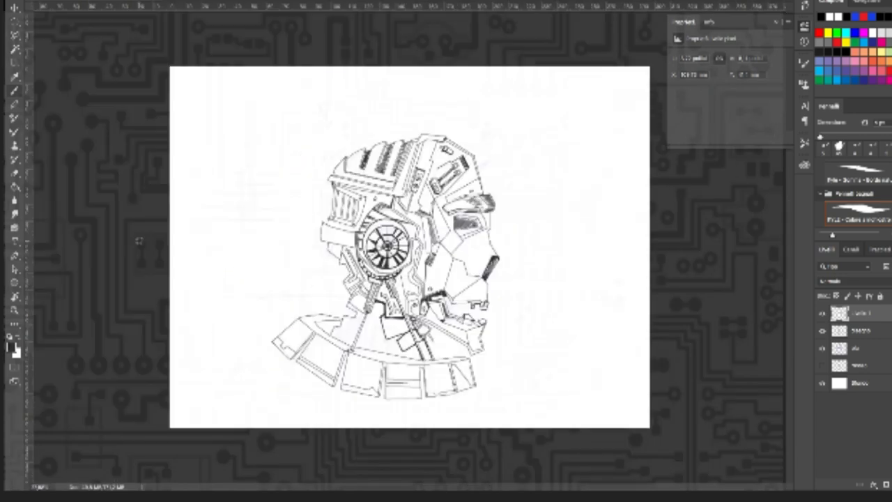
pyautogui.scroll(3, 139, 241)
pyautogui.hscroll(1, 138, 240)
pyautogui.scroll(3, 139, 243)
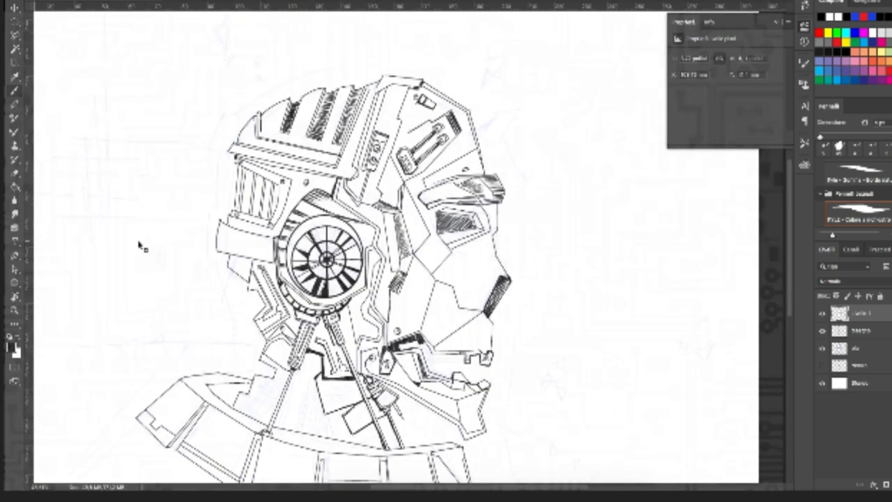
pyautogui.scroll(4, 190, 276)
pyautogui.moveTo(354, 24); pyautogui.dragTo(295, 57)
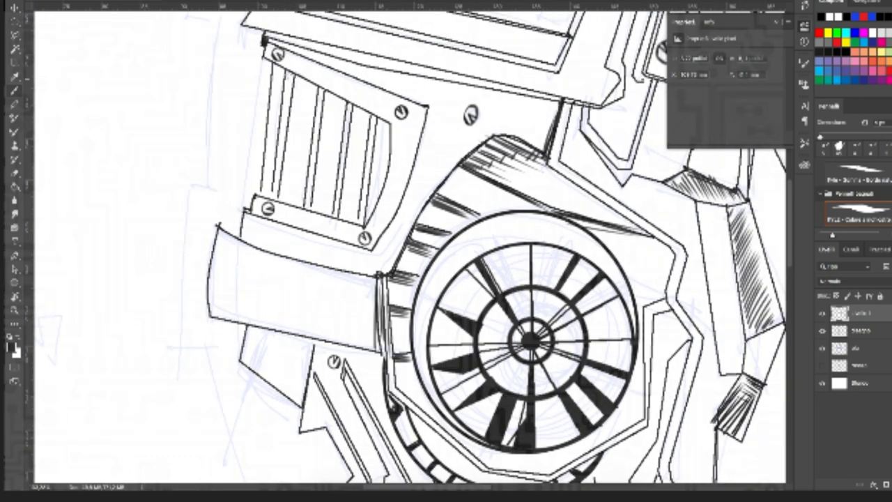
pyautogui.moveTo(288, 71); pyautogui.dragTo(290, 94)
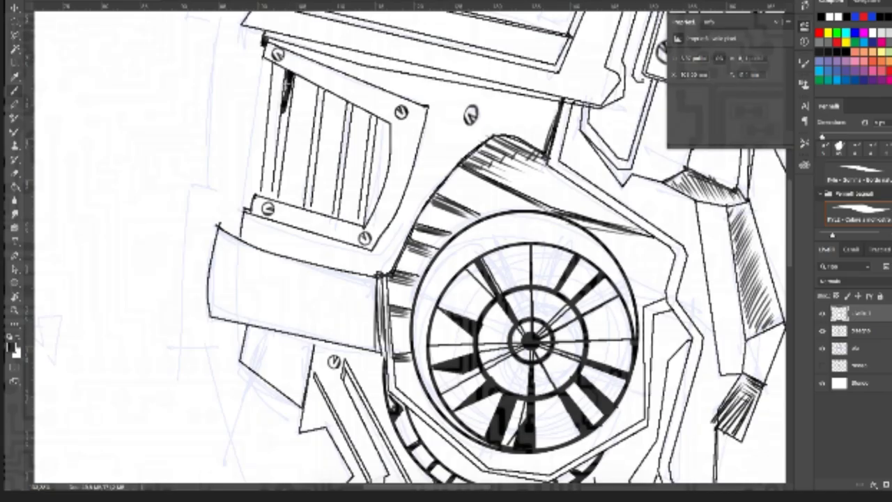
pyautogui.moveTo(288, 84); pyautogui.dragTo(268, 191)
pyautogui.hotkey('ctrl', 'z')
pyautogui.moveTo(288, 75); pyautogui.dragTo(273, 195)
pyautogui.moveTo(280, 163); pyautogui.dragTo(274, 195)
pyautogui.moveTo(284, 113); pyautogui.dragTo(274, 194)
pyautogui.moveTo(286, 93); pyautogui.dragTo(282, 117)
pyautogui.moveTo(289, 72); pyautogui.dragTo(278, 152)
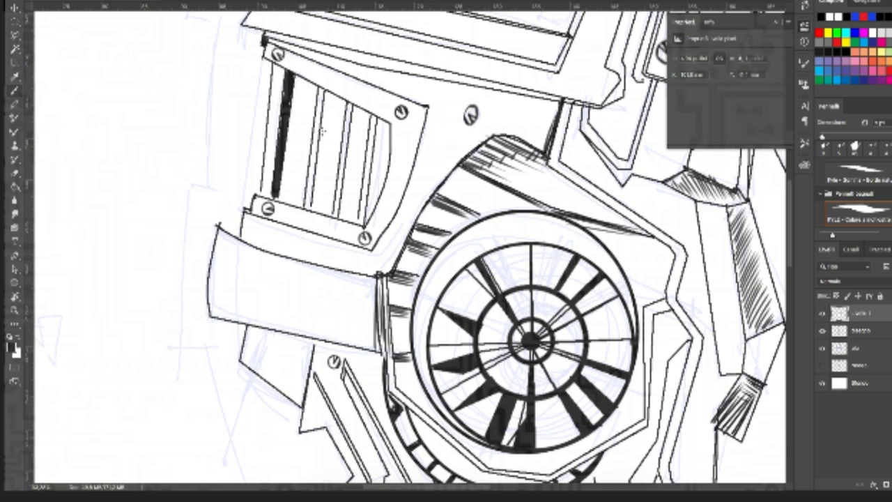
# Step: Blacken the three remaining narrow slots of the vent grille and touch up the first slot
pyautogui.moveTo(321, 88); pyautogui.dragTo(312, 156)
pyautogui.moveTo(316, 124); pyautogui.dragTo(308, 189)
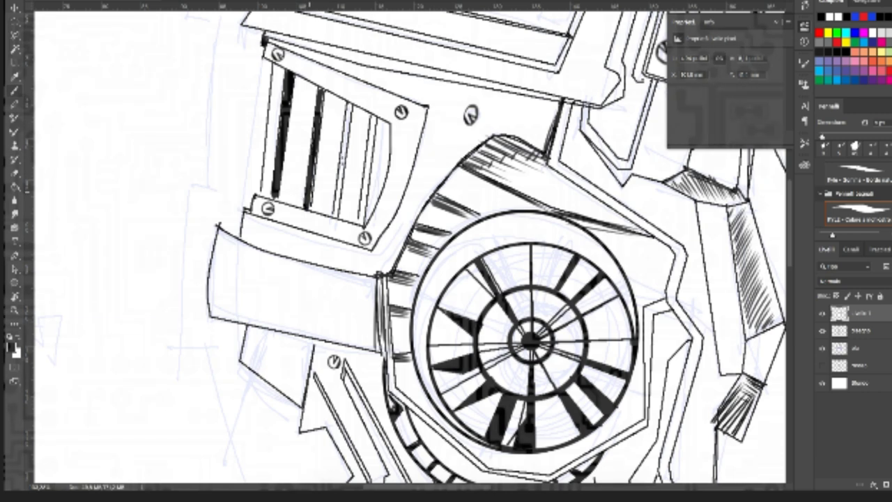
pyautogui.moveTo(350, 105); pyautogui.dragTo(336, 212)
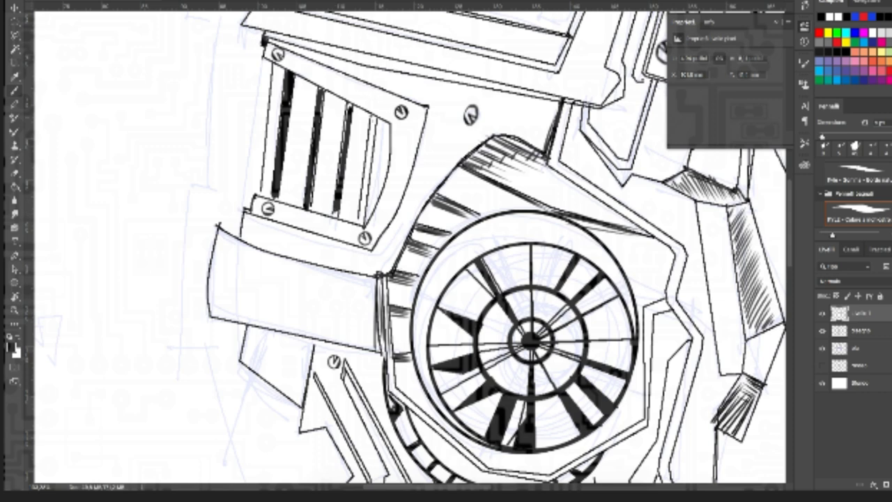
pyautogui.moveTo(376, 117); pyautogui.dragTo(359, 224)
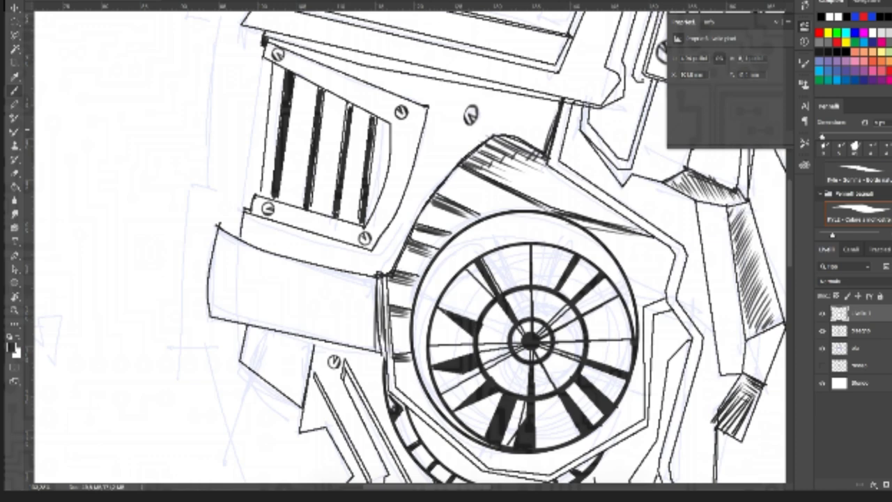
pyautogui.moveTo(288, 71); pyautogui.dragTo(281, 171)
# Step: Deepen the shading in the three hatched cranial recesses, adding thick dark strokes along their front edges and darkening the rearmost one
pyautogui.moveTo(322, 134)
pyautogui.mouseDown()
pyautogui.moveTo(265, 194)
pyautogui.moveTo(199, 322)
pyautogui.mouseUp()
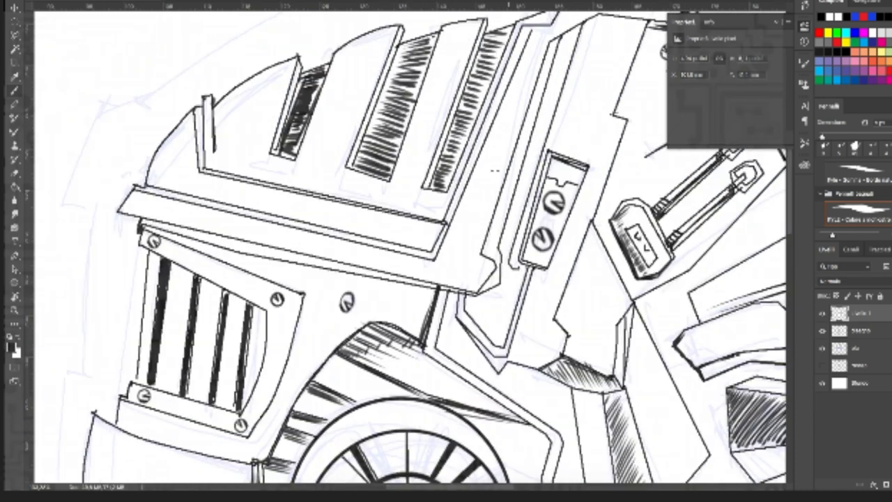
pyautogui.scroll(2, 493, 169)
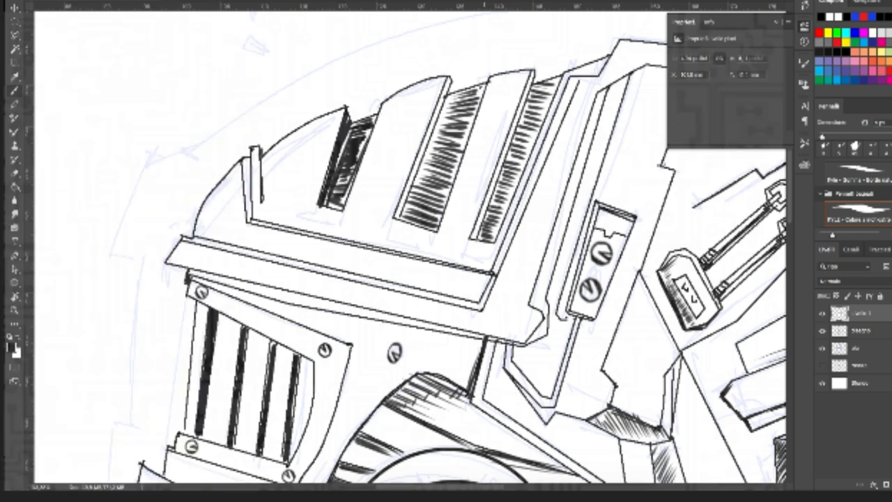
pyautogui.moveTo(487, 81); pyautogui.dragTo(463, 124)
pyautogui.hotkey('ctrl', 'z')
pyautogui.moveTo(486, 82); pyautogui.dragTo(439, 213)
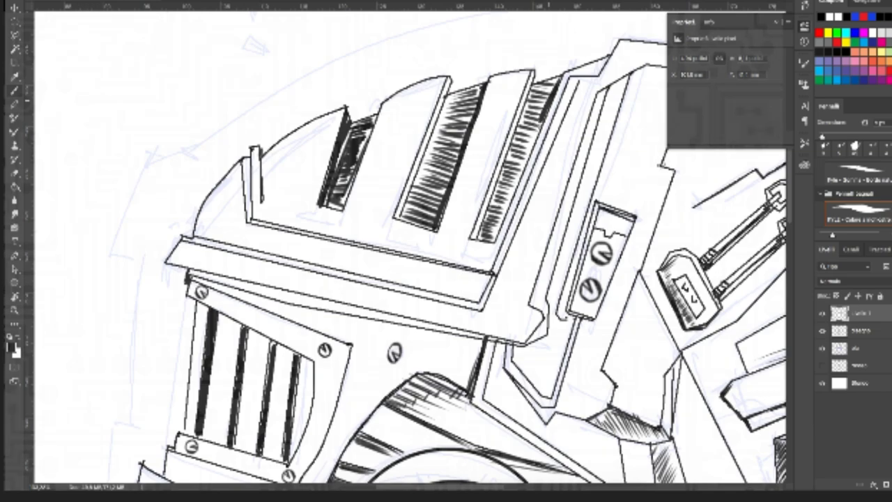
pyautogui.moveTo(542, 120); pyautogui.dragTo(496, 234)
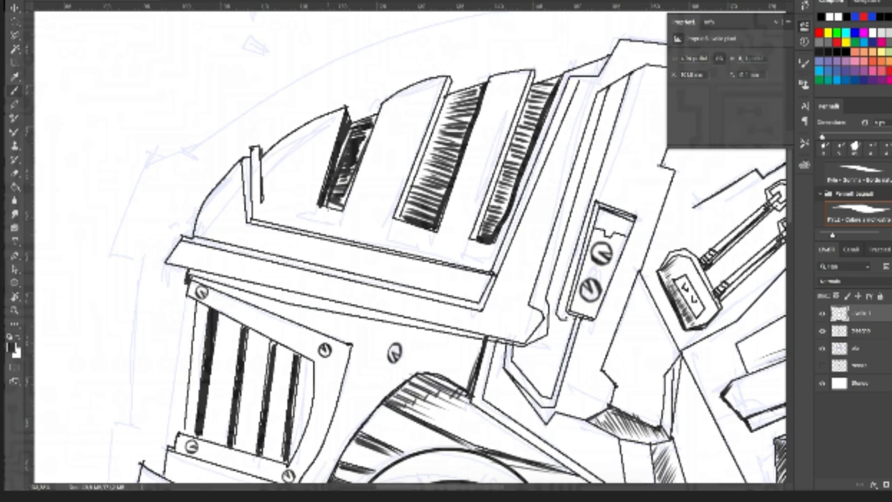
pyautogui.moveTo(326, 203); pyautogui.dragTo(342, 209)
pyautogui.moveTo(373, 117); pyautogui.dragTo(345, 195)
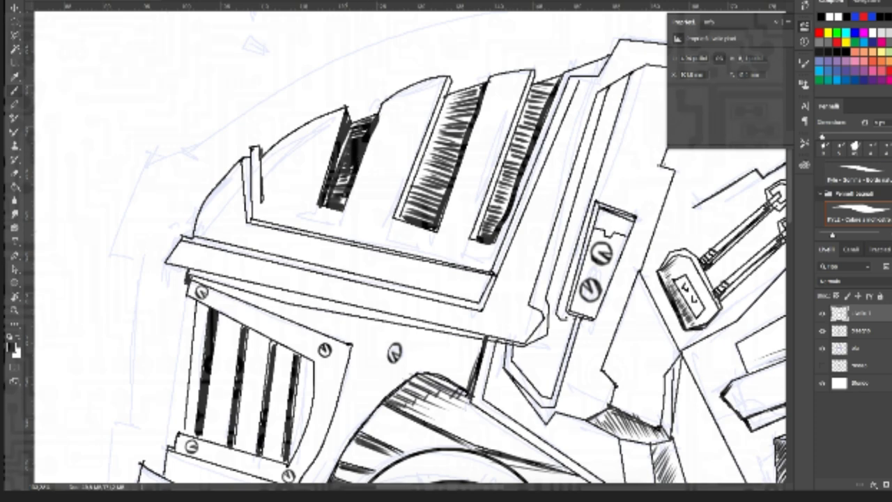
# Step: Add a thick black shadow along the rear edge of the small temple plate with two screws
pyautogui.hscroll(3, 338, 186)
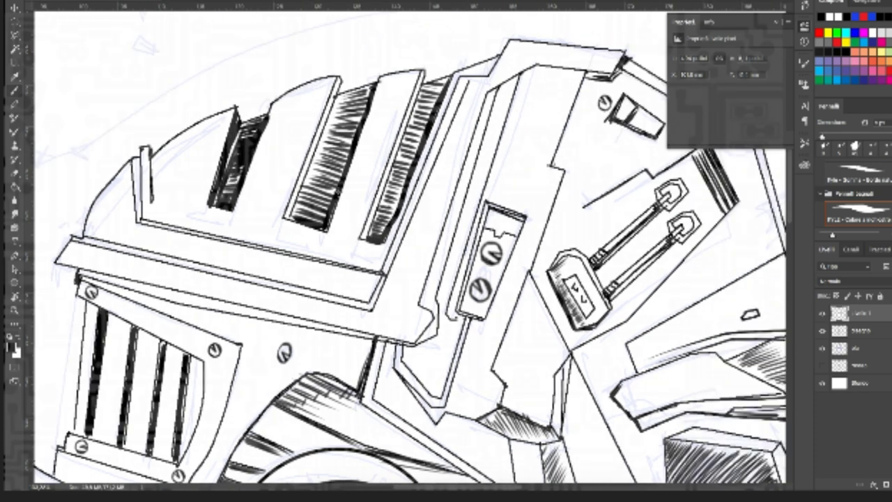
pyautogui.moveTo(476, 191)
pyautogui.mouseDown()
pyautogui.moveTo(430, 176)
pyautogui.moveTo(404, 298)
pyautogui.moveTo(414, 305)
pyautogui.mouseUp()
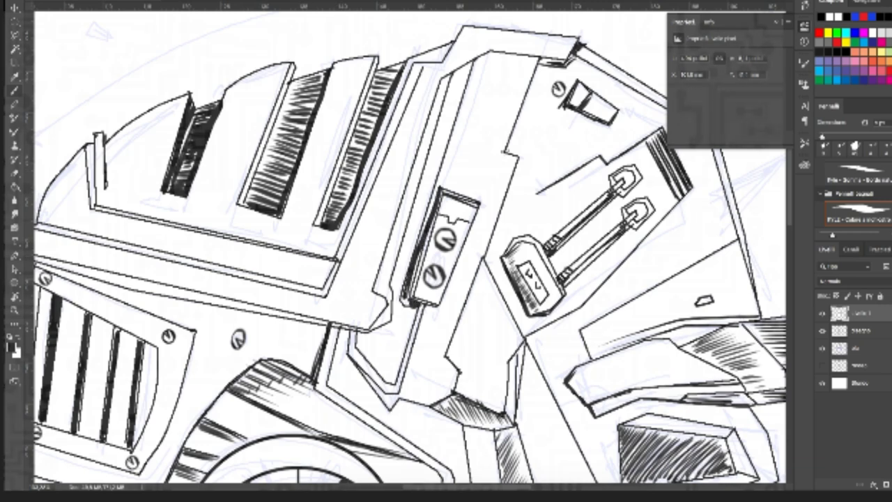
pyautogui.moveTo(423, 249); pyautogui.dragTo(404, 304)
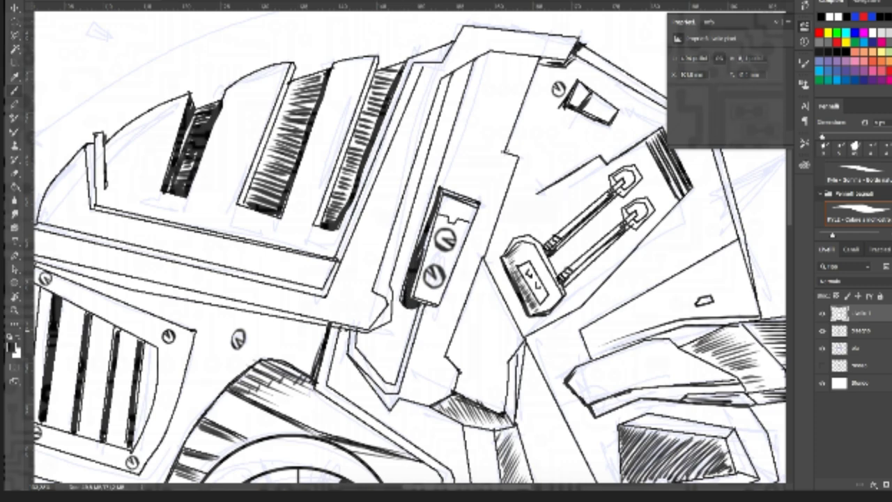
# Step: Add solid black shadows under the pointed temple bracket, along the adjoining stepped panel's lower and front edges, and in the narrow gap behind it
pyautogui.moveTo(347, 330); pyautogui.dragTo(387, 409)
pyautogui.moveTo(360, 371)
pyautogui.mouseDown()
pyautogui.moveTo(392, 400)
pyautogui.moveTo(399, 394)
pyautogui.mouseUp()
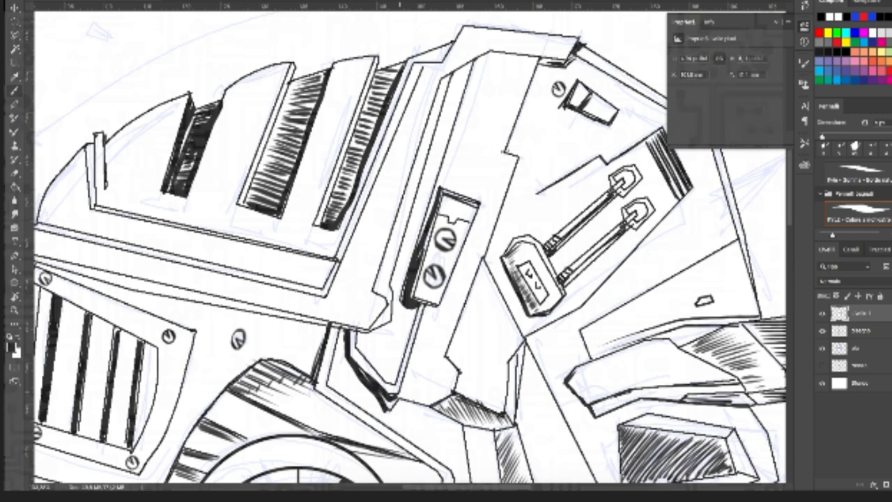
pyautogui.moveTo(511, 420)
pyautogui.mouseDown()
pyautogui.moveTo(452, 394)
pyautogui.moveTo(432, 397)
pyautogui.mouseUp()
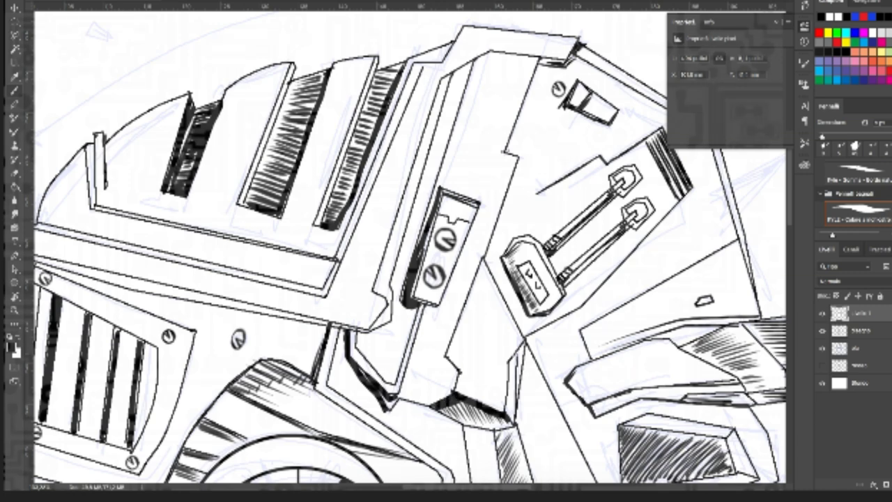
pyautogui.moveTo(525, 341); pyautogui.dragTo(513, 415)
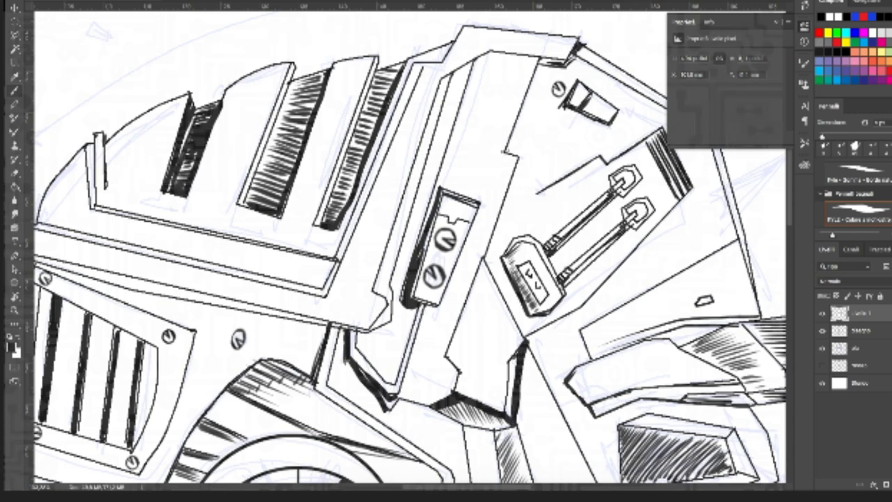
pyautogui.moveTo(352, 362)
pyautogui.mouseDown()
pyautogui.moveTo(387, 415)
pyautogui.moveTo(404, 398)
pyautogui.mouseUp()
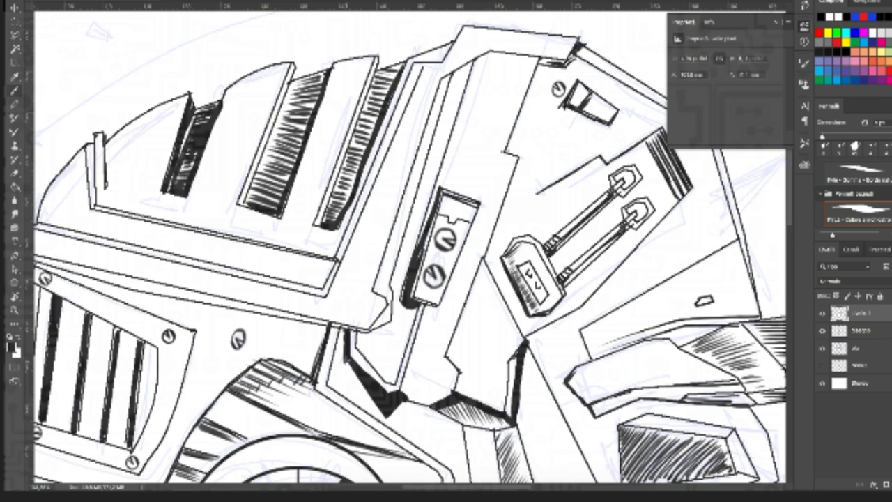
pyautogui.moveTo(328, 329); pyautogui.dragTo(311, 379)
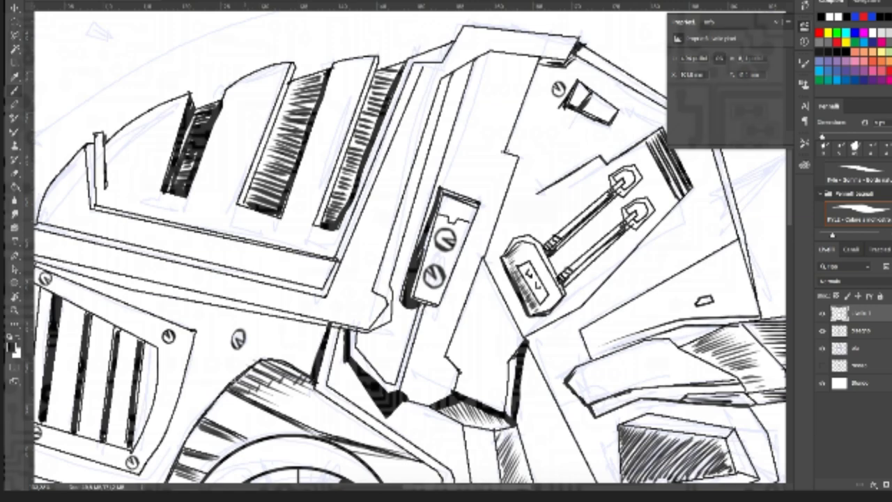
# Step: Thicken the curved outer rear outline of the housing around the round ear disc
pyautogui.moveTo(230, 386)
pyautogui.mouseDown()
pyautogui.moveTo(310, 380)
pyautogui.moveTo(426, 267)
pyautogui.mouseUp()
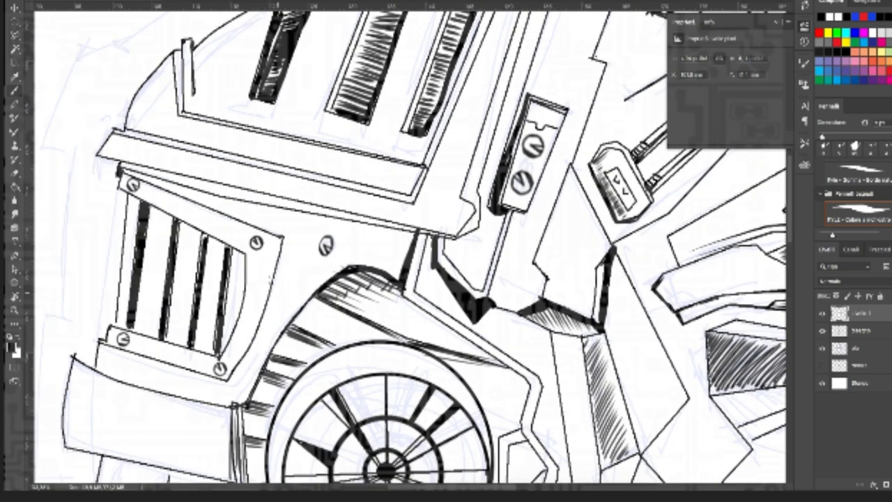
pyautogui.moveTo(322, 288); pyautogui.dragTo(240, 408)
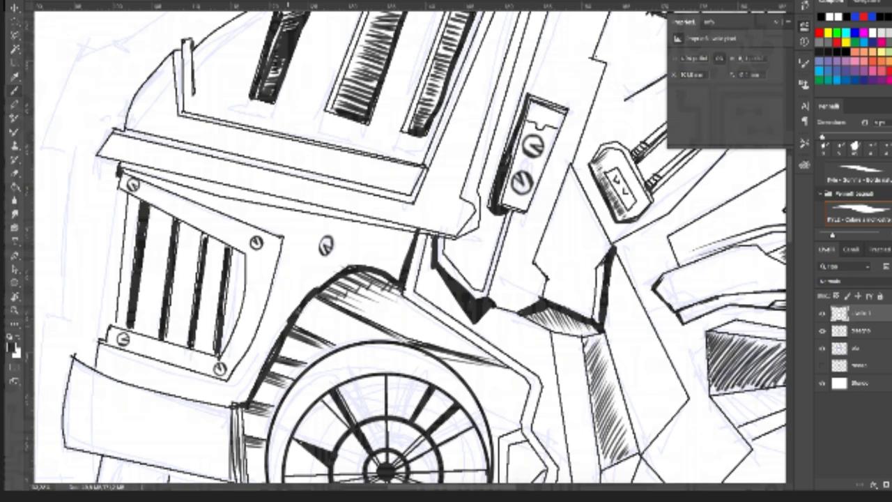
pyautogui.moveTo(300, 312); pyautogui.dragTo(337, 282)
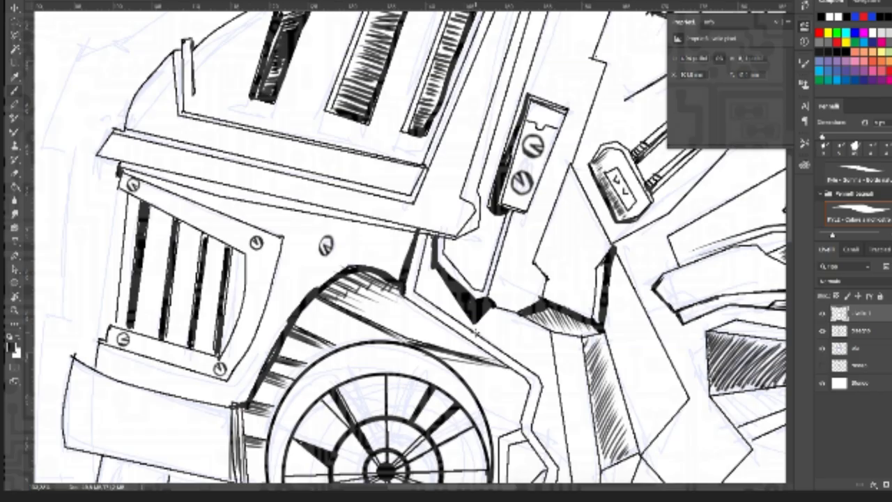
# Step: Shade the small angled block beneath the curved rear housing with solid black along its upper and side edges and hatching toward its lower edge
pyautogui.moveTo(476, 331); pyautogui.dragTo(478, 124)
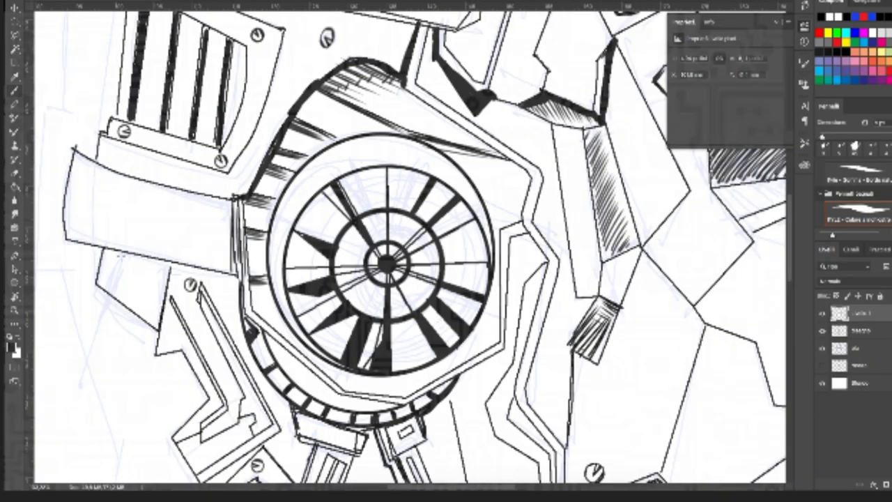
pyautogui.moveTo(108, 249)
pyautogui.mouseDown()
pyautogui.moveTo(103, 257)
pyautogui.moveTo(171, 265)
pyautogui.mouseUp()
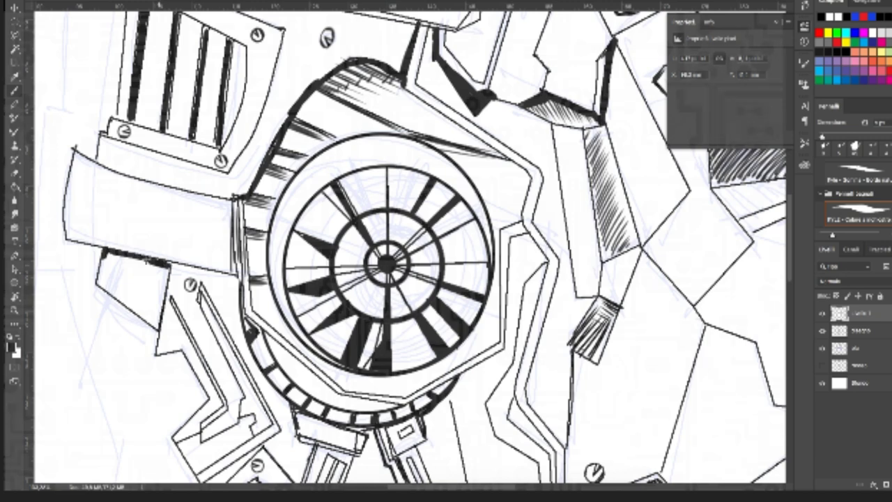
pyautogui.moveTo(106, 252)
pyautogui.mouseDown()
pyautogui.moveTo(101, 274)
pyautogui.moveTo(164, 268)
pyautogui.mouseUp()
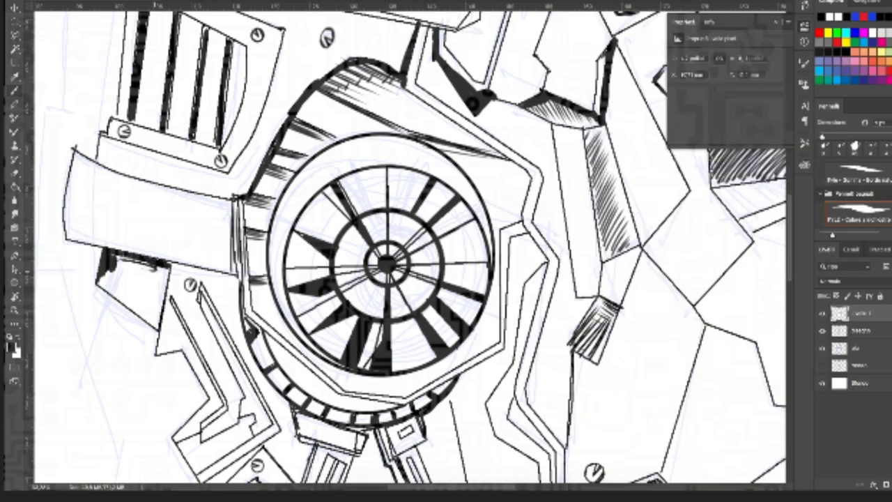
pyautogui.moveTo(115, 255)
pyautogui.mouseDown()
pyautogui.moveTo(137, 273)
pyautogui.moveTo(167, 275)
pyautogui.moveTo(165, 299)
pyautogui.mouseUp()
pyautogui.moveTo(168, 259); pyautogui.dragTo(166, 290)
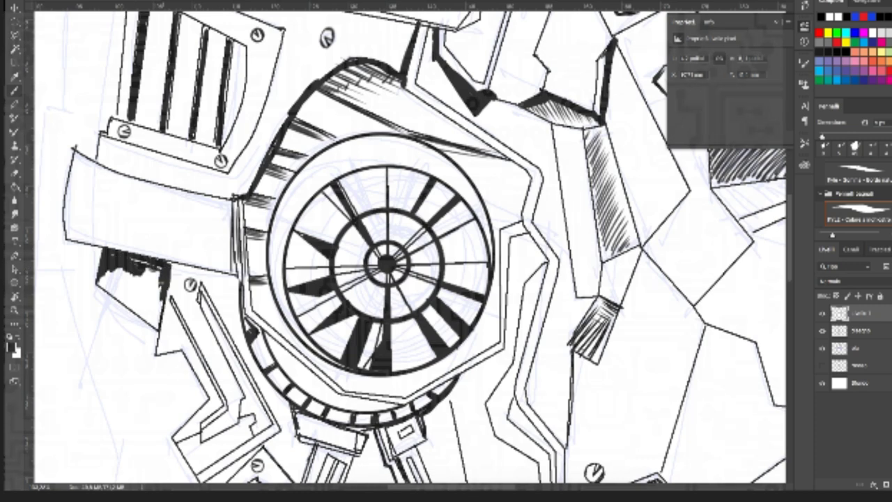
pyautogui.moveTo(164, 259); pyautogui.dragTo(131, 261)
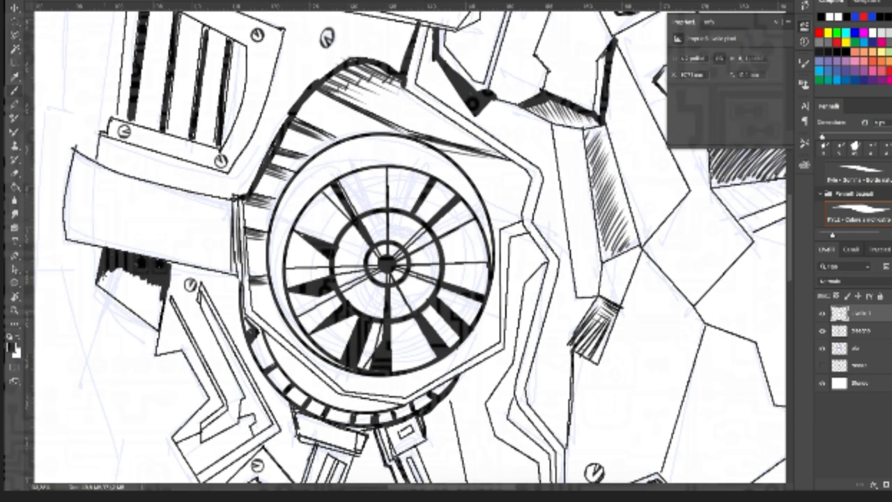
pyautogui.moveTo(130, 262)
pyautogui.mouseDown()
pyautogui.moveTo(102, 284)
pyautogui.moveTo(117, 296)
pyautogui.mouseUp()
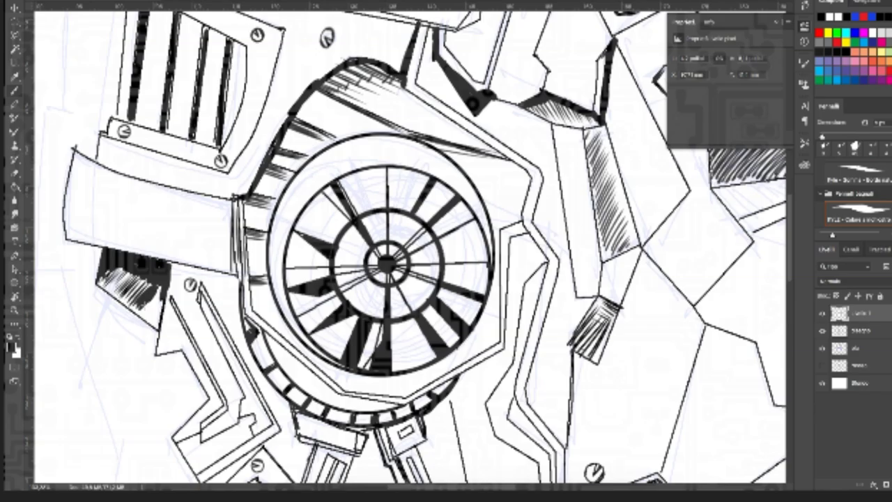
# Step: Add thick black strokes along the upper, front and rear edges of the hatched eye opening
pyautogui.hotkey('ctrl', '-')
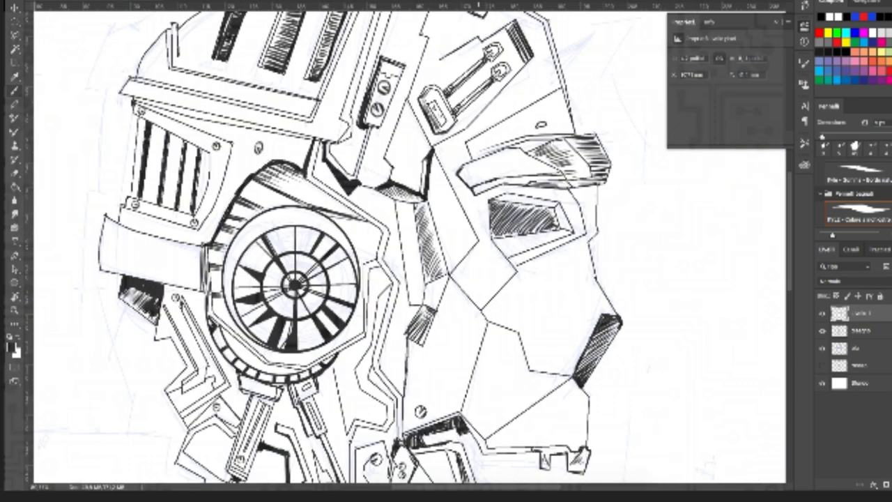
pyautogui.hotkey('ctrl', '-')
pyautogui.hotkey('ctrl', '+')
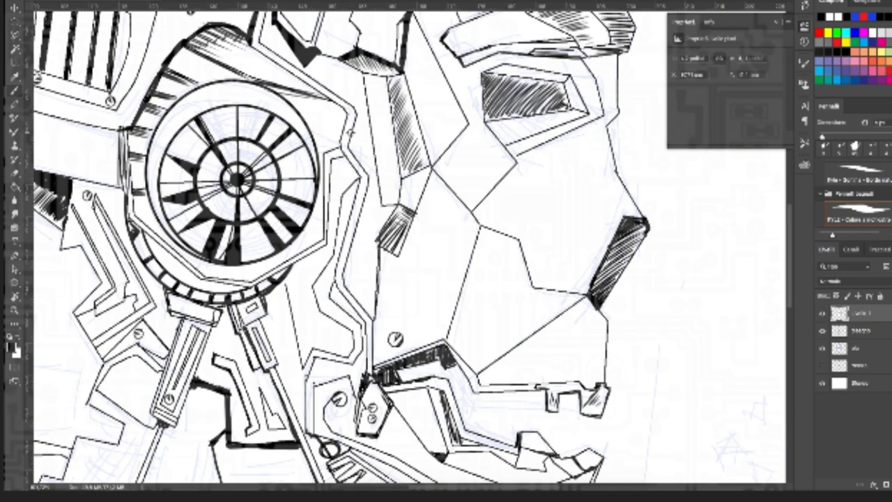
pyautogui.hotkey('ctrl', '+')
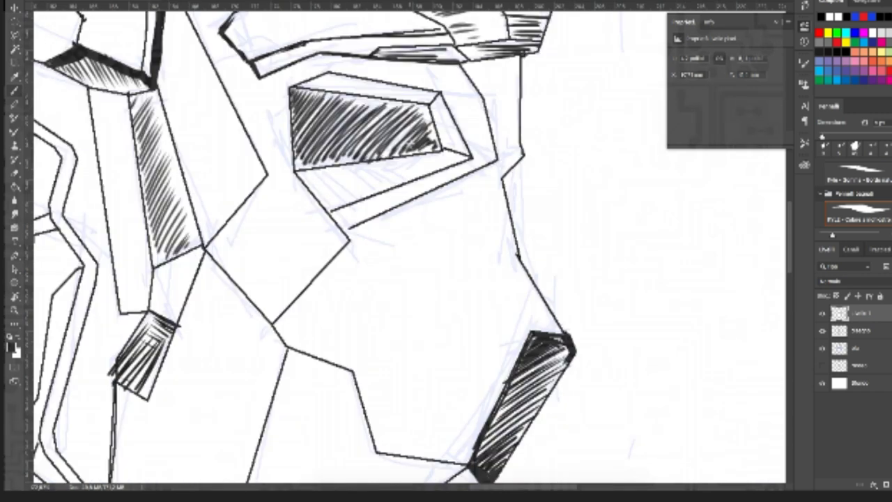
pyautogui.moveTo(291, 91); pyautogui.dragTo(290, 165)
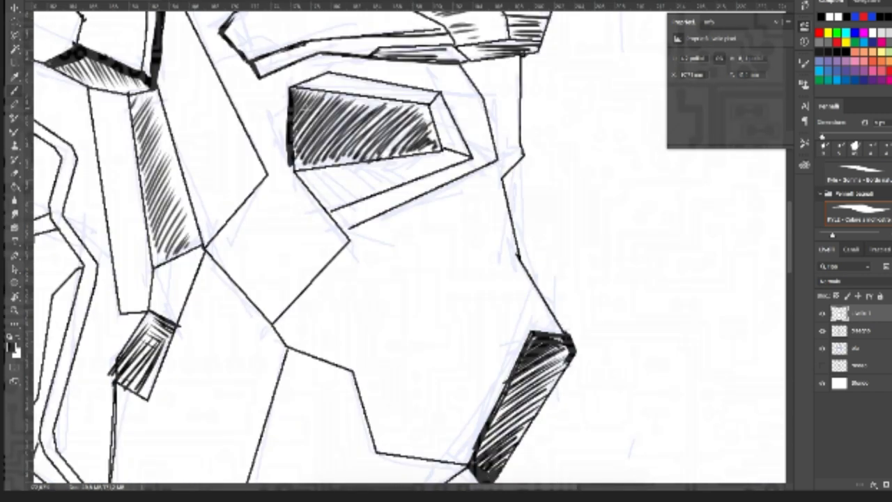
pyautogui.hotkey('ctrl', 'alt', 'z')
pyautogui.hotkey('ctrl', 'alt', 'z')
pyautogui.moveTo(299, 93); pyautogui.dragTo(347, 99)
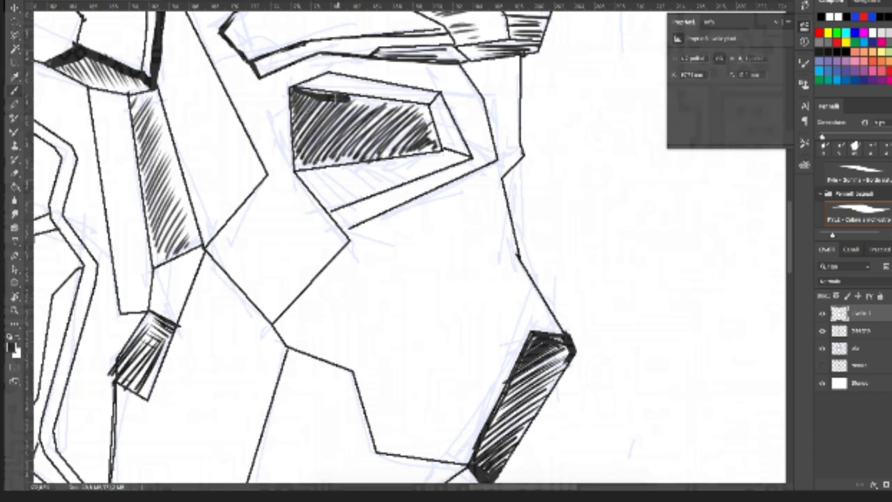
pyautogui.moveTo(293, 89); pyautogui.dragTo(422, 110)
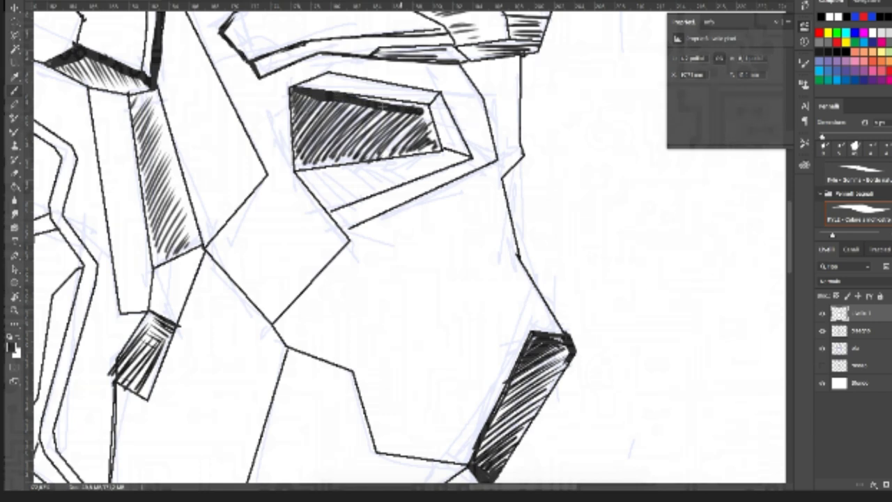
pyautogui.moveTo(349, 96)
pyautogui.mouseDown()
pyautogui.moveTo(419, 107)
pyautogui.moveTo(436, 149)
pyautogui.mouseUp()
pyautogui.moveTo(292, 91); pyautogui.dragTo(295, 167)
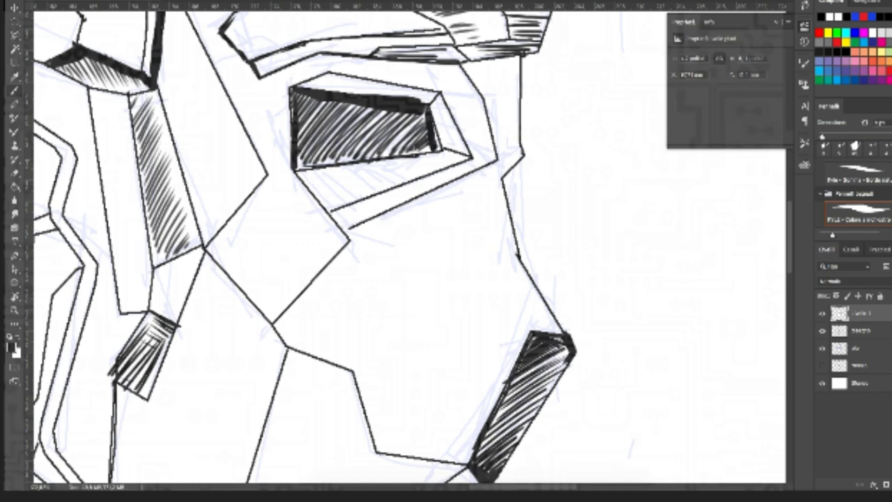
# Step: Shade the eye socket's upper bevel with dark hatching and its narrow front bevel with finer strokes
pyautogui.moveTo(332, 72)
pyautogui.mouseDown()
pyautogui.moveTo(309, 82)
pyautogui.moveTo(398, 98)
pyautogui.moveTo(436, 92)
pyautogui.mouseUp()
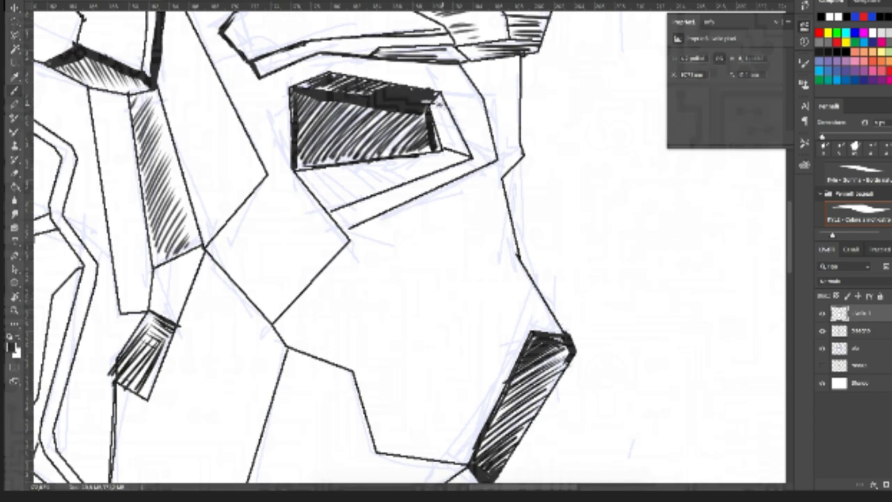
pyautogui.moveTo(439, 102); pyautogui.dragTo(440, 108)
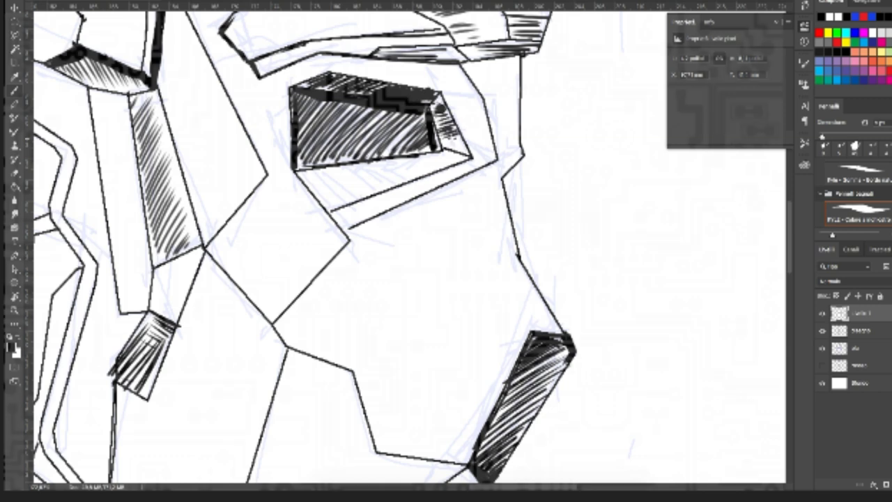
pyautogui.moveTo(443, 152); pyautogui.dragTo(461, 136)
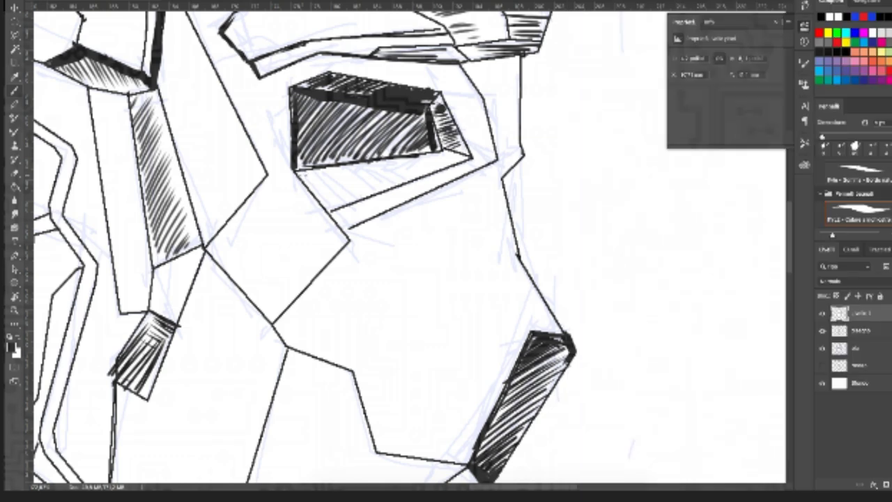
# Step: Fill the eye socket's lower bevel with dense dark hatching and thicken its lower edge
pyautogui.moveTo(301, 175)
pyautogui.mouseDown()
pyautogui.moveTo(326, 198)
pyautogui.moveTo(394, 182)
pyautogui.moveTo(425, 163)
pyautogui.mouseUp()
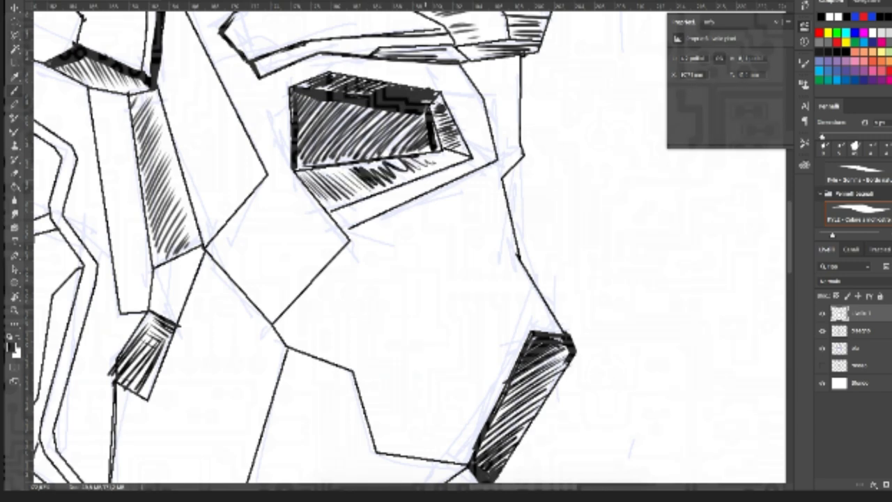
pyautogui.hotkey('ctrl', 'z')
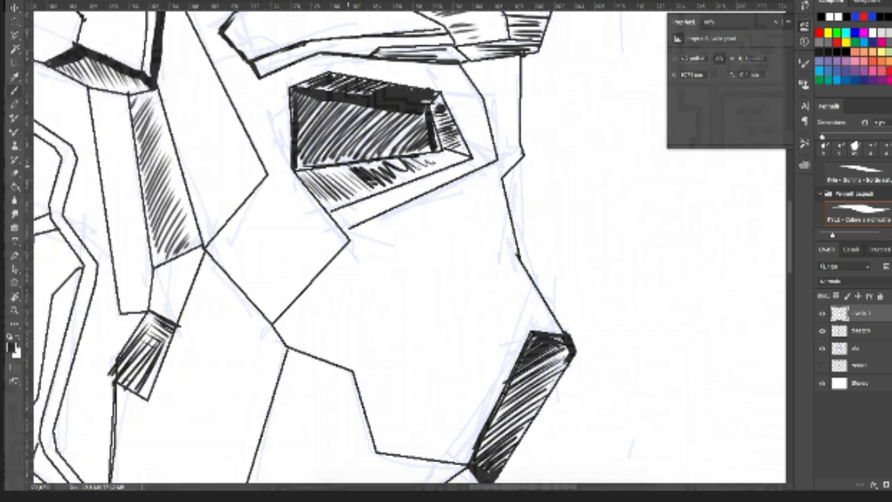
pyautogui.moveTo(407, 170)
pyautogui.mouseDown()
pyautogui.moveTo(433, 160)
pyautogui.moveTo(450, 167)
pyautogui.mouseUp()
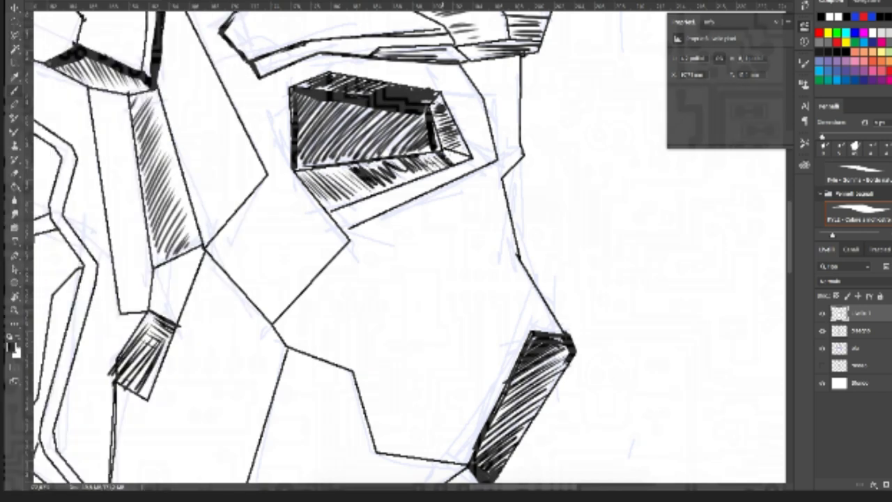
pyautogui.hotkey('ctrl', 'z')
pyautogui.hotkey('ctrl', 'shift', 'z')
pyautogui.moveTo(338, 173)
pyautogui.mouseDown()
pyautogui.moveTo(352, 194)
pyautogui.moveTo(422, 162)
pyautogui.mouseUp()
pyautogui.hotkey('ctrl', 'shift', 'z')
pyautogui.hotkey('ctrl', 'shift', 'z')
pyautogui.moveTo(306, 176)
pyautogui.mouseDown()
pyautogui.moveTo(338, 204)
pyautogui.moveTo(426, 176)
pyautogui.mouseUp()
pyautogui.hotkey('ctrl', 'shift', 'z')
pyautogui.hotkey('ctrl', 'shift', 'z')
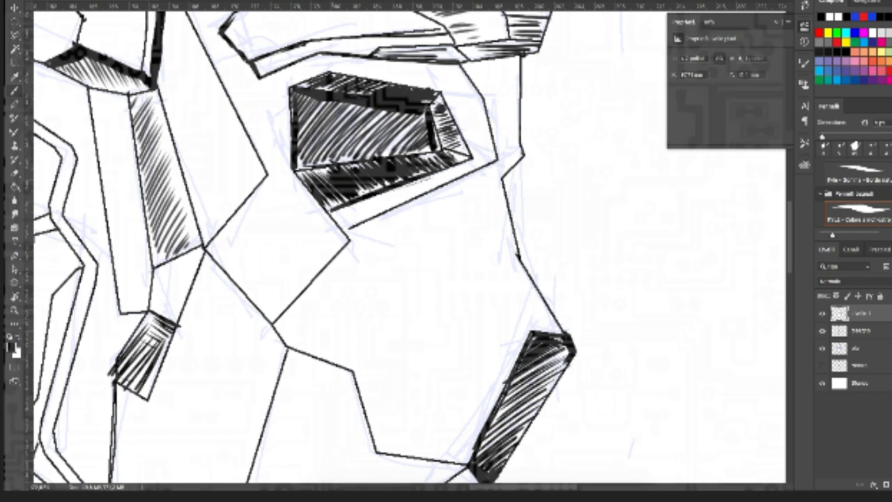
pyautogui.hotkey('ctrl', 'shift', 'z')
pyautogui.hotkey('ctrl', 'shift', 'z')
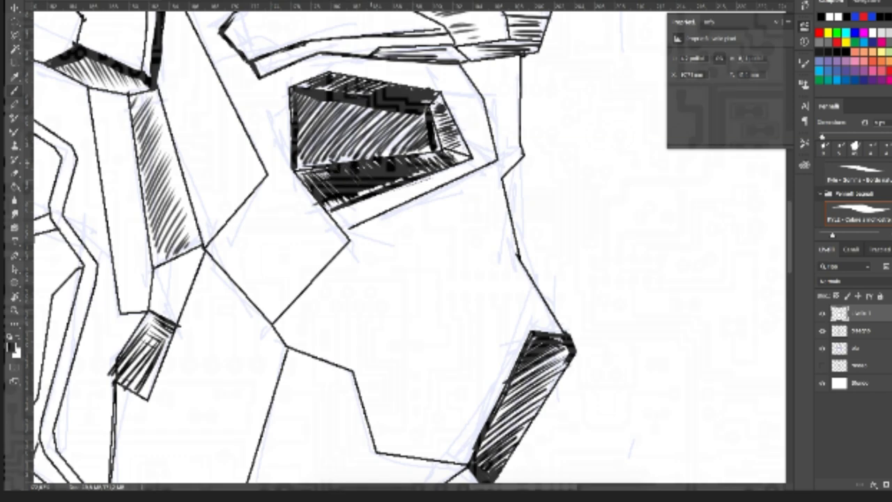
# Step: Draw thin accent lines along the eye socket's lower rim and short tapered strokes at the cheek plate's corner and below the nose bridge
pyautogui.moveTo(353, 216); pyautogui.dragTo(460, 167)
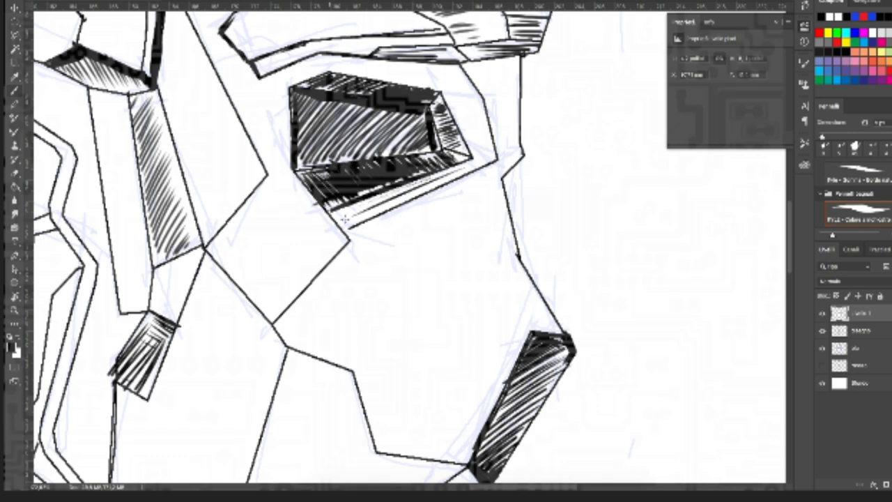
pyautogui.hotkey('ctrl', 'shift', 'z')
pyautogui.moveTo(394, 284); pyautogui.dragTo(495, 232)
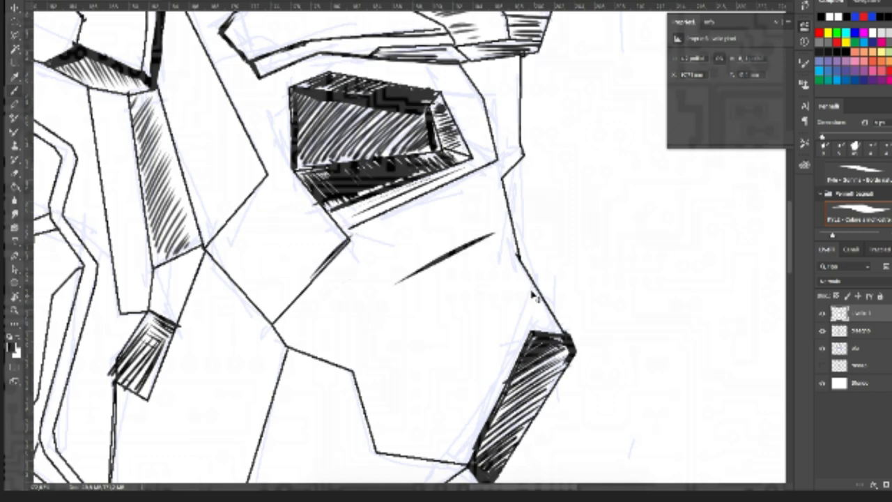
pyautogui.hotkey('ctrl', 'z')
pyautogui.moveTo(479, 288)
pyautogui.mouseDown()
pyautogui.moveTo(517, 257)
pyautogui.moveTo(445, 264)
pyautogui.mouseUp()
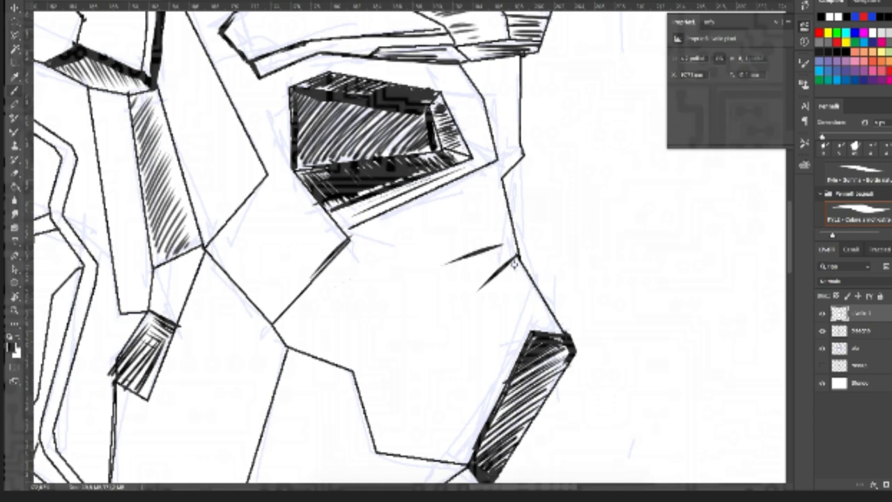
# Step: Thicken the stepped cheek plate seam with heavy black strokes along its lower segment and the steep middle segment, starting from the hatched front strip
pyautogui.hotkey('ctrl', '-')
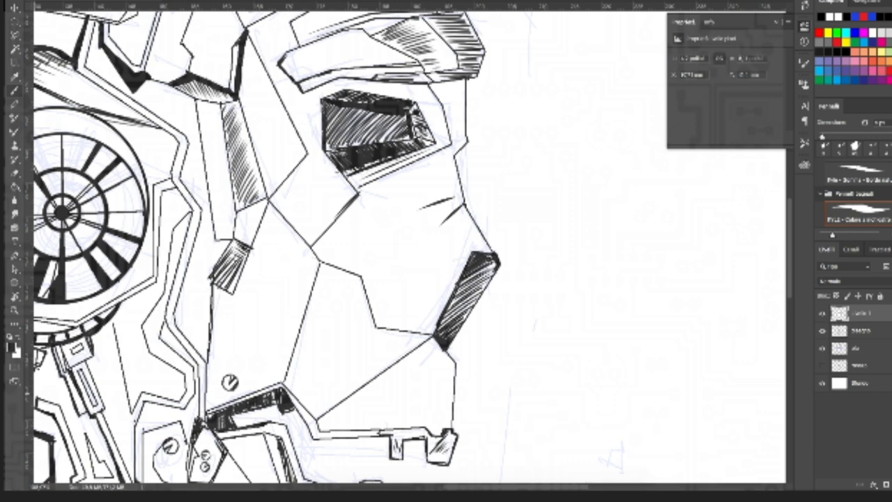
pyautogui.moveTo(283, 387); pyautogui.dragTo(307, 334)
pyautogui.moveTo(298, 371); pyautogui.dragTo(291, 384)
pyautogui.scroll(1, 399, 330)
pyautogui.scroll(3, 399, 331)
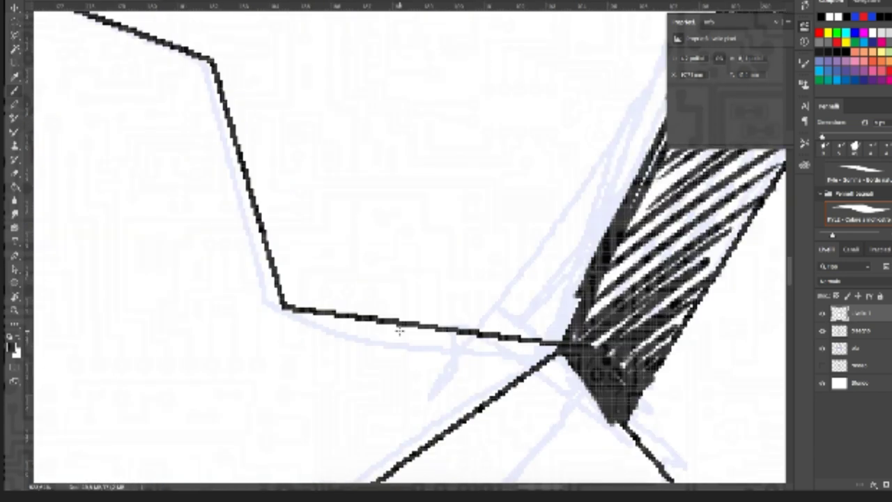
pyautogui.hscroll(-3, 400, 331)
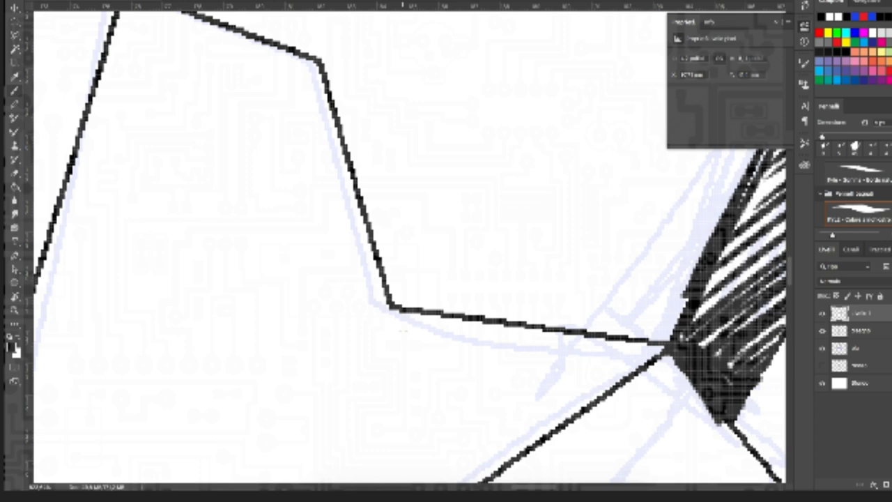
pyautogui.hscroll(2, 402, 332)
pyautogui.moveTo(403, 337); pyautogui.dragTo(210, 239)
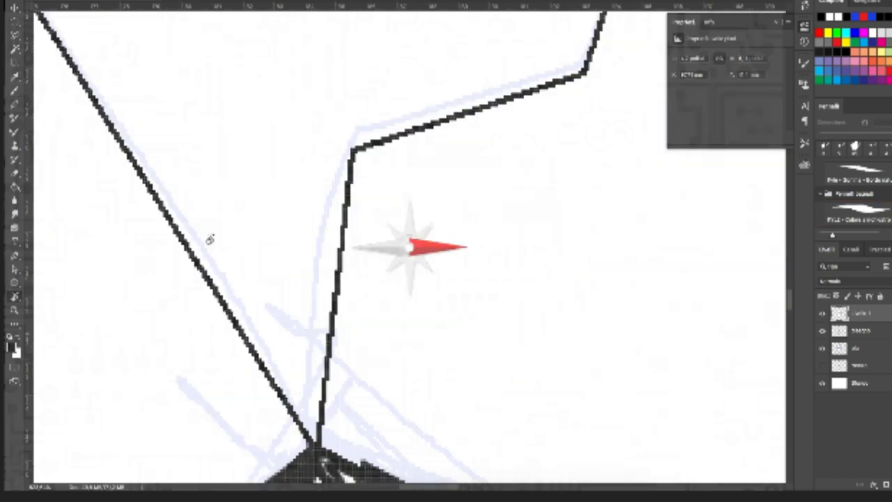
pyautogui.press('b')
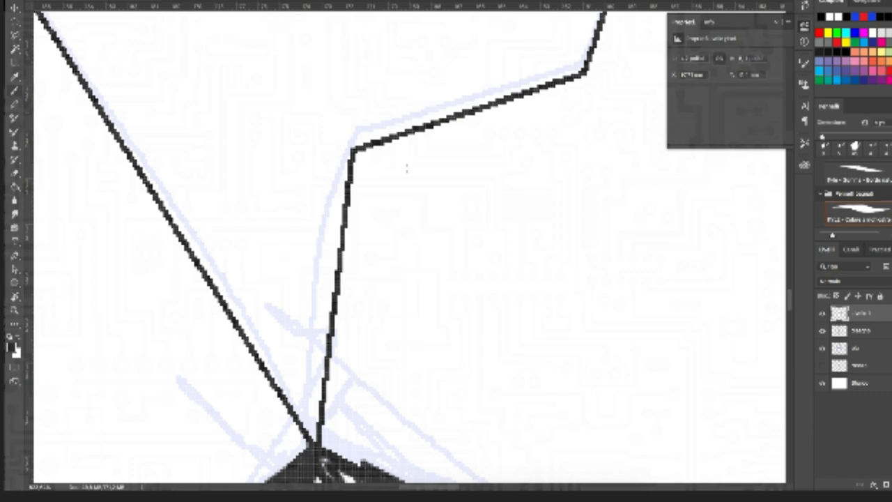
pyautogui.moveTo(351, 148); pyautogui.dragTo(310, 439)
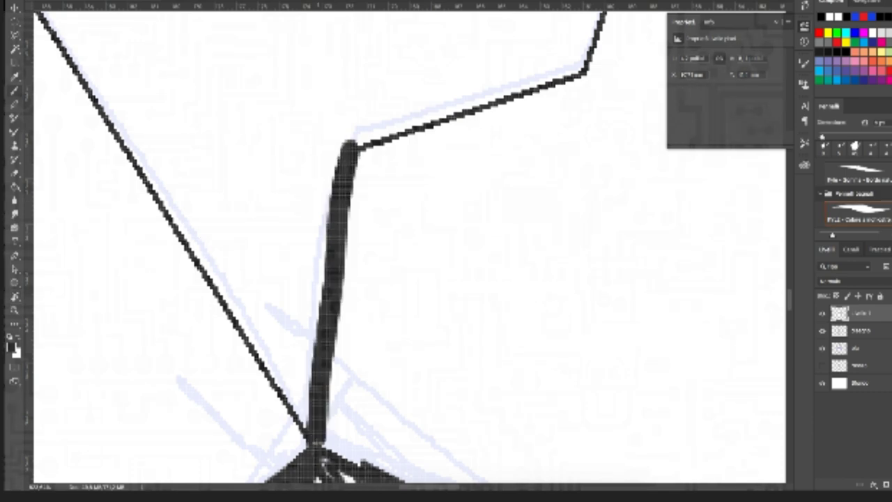
pyautogui.moveTo(347, 153); pyautogui.dragTo(589, 66)
# Step: Continue the thick black outline along the upper segment of the stepped cheek seam, tapering it toward the junction with the neighbouring plates
pyautogui.moveTo(557, 104)
pyautogui.mouseDown()
pyautogui.moveTo(505, 142)
pyautogui.moveTo(475, 395)
pyautogui.mouseUp()
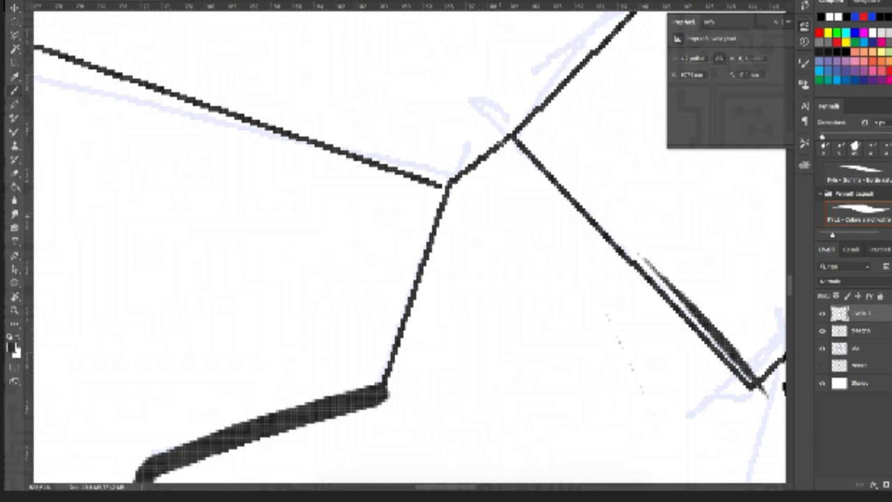
pyautogui.moveTo(517, 70); pyautogui.dragTo(475, 450)
pyautogui.moveTo(508, 218); pyautogui.dragTo(455, 249)
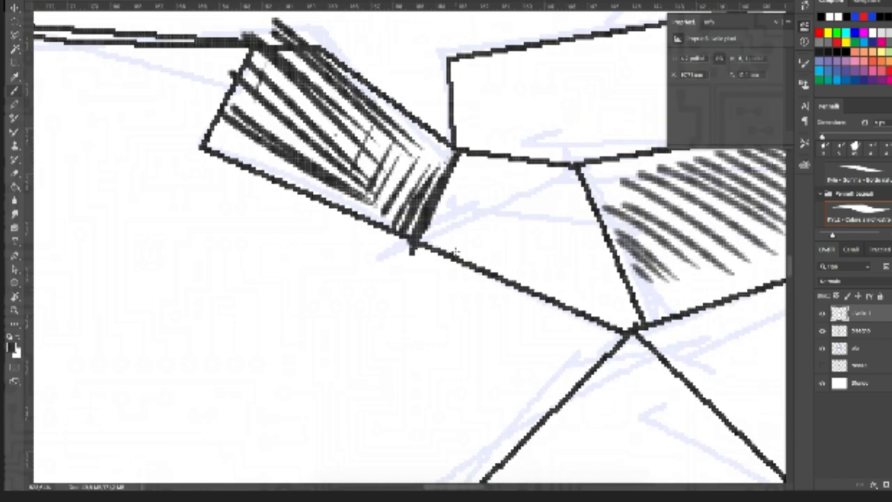
pyautogui.scroll(-5, 456, 250)
pyautogui.scroll(-5, 461, 245)
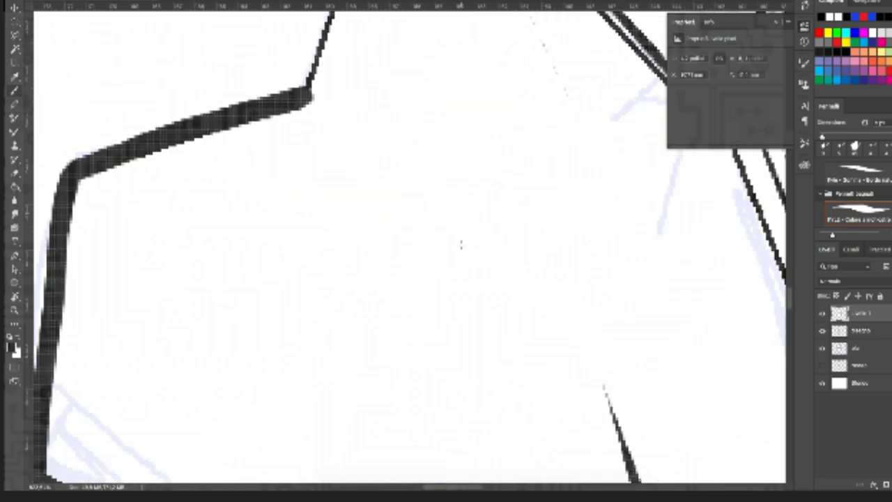
pyautogui.scroll(3, 460, 243)
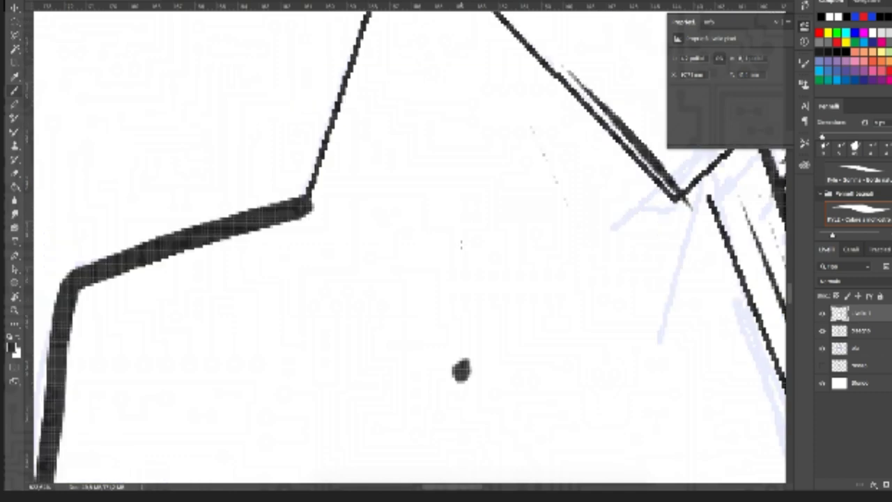
pyautogui.scroll(4, 460, 244)
pyautogui.hotkey('ctrl', 'z')
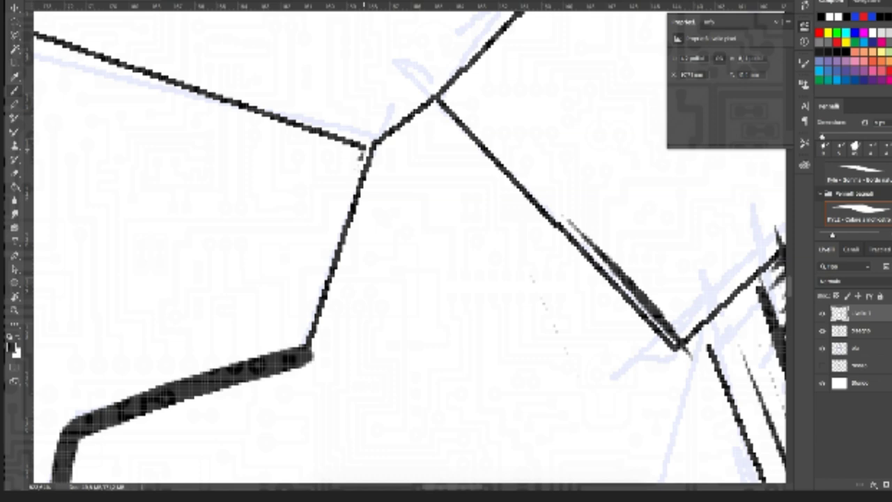
pyautogui.moveTo(363, 150); pyautogui.dragTo(300, 348)
pyautogui.moveTo(340, 196); pyautogui.dragTo(283, 349)
pyautogui.moveTo(314, 280); pyautogui.dragTo(118, 418)
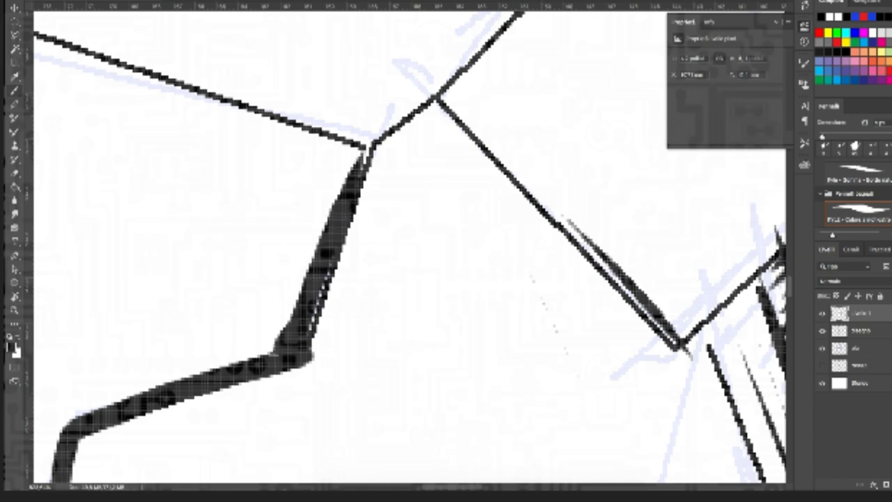
pyautogui.hotkey('ctrl', 'z')
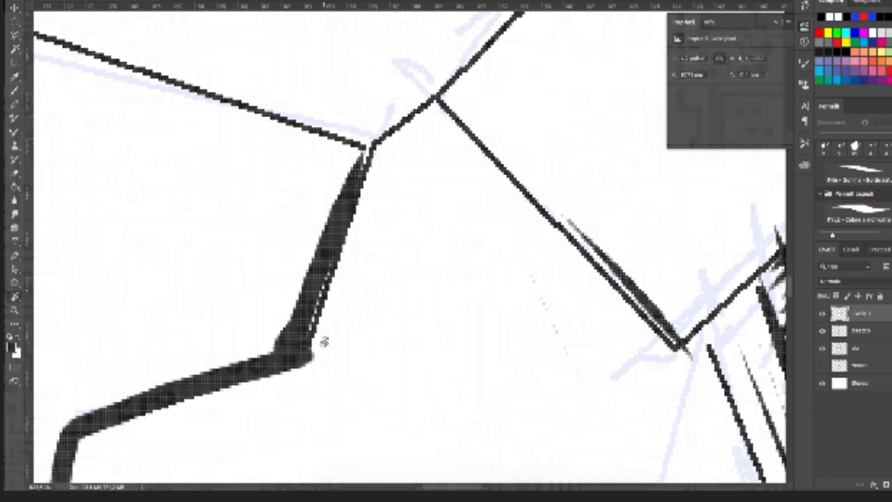
# Step: Thicken the side and upper outline of the hinge plate behind the jaw with the brush in black
pyautogui.press('r')
pyautogui.moveTo(324, 342); pyautogui.dragTo(420, 258)
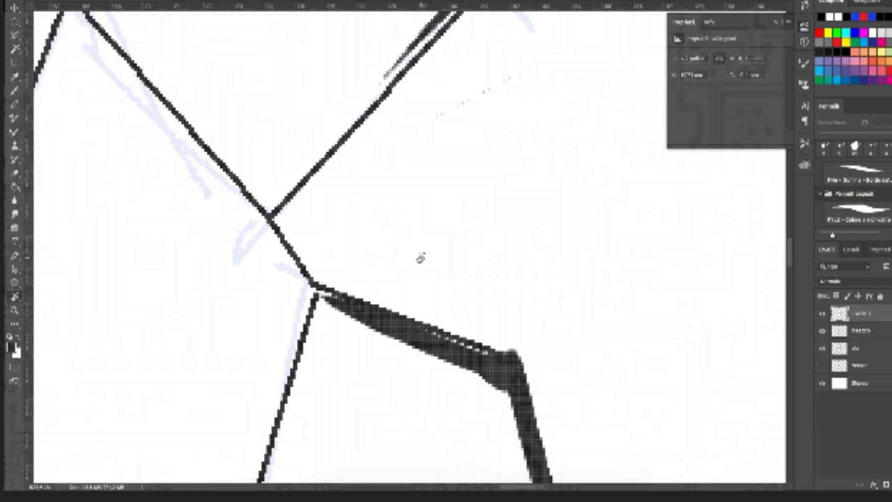
pyautogui.scroll(-5, 420, 258)
pyautogui.moveTo(446, 308); pyautogui.dragTo(422, 261)
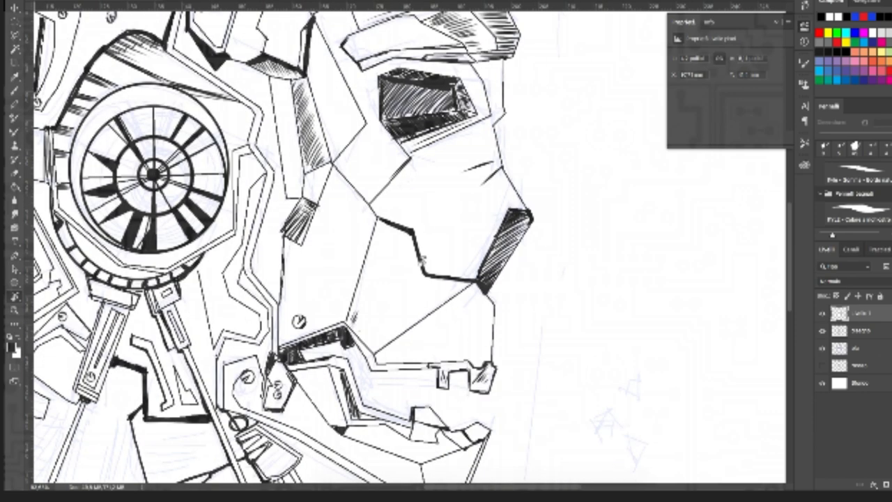
pyautogui.scroll(3, 310, 379)
pyautogui.scroll(-2, 311, 374)
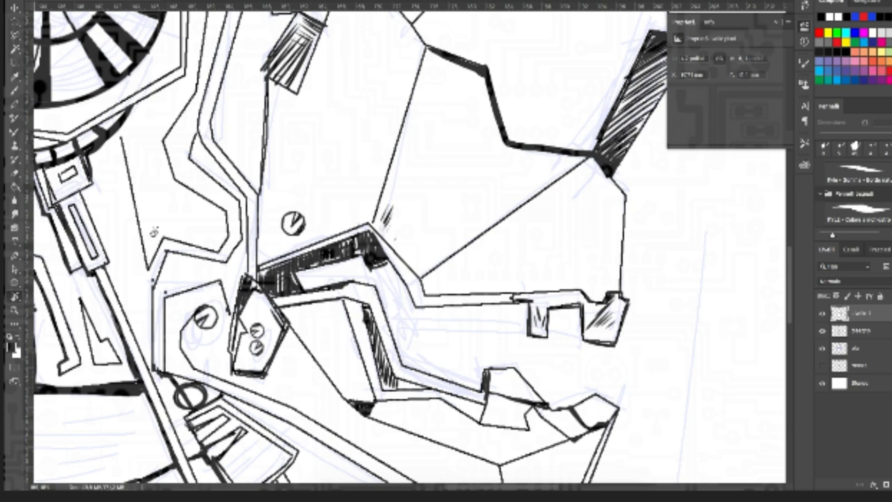
pyautogui.press('b')
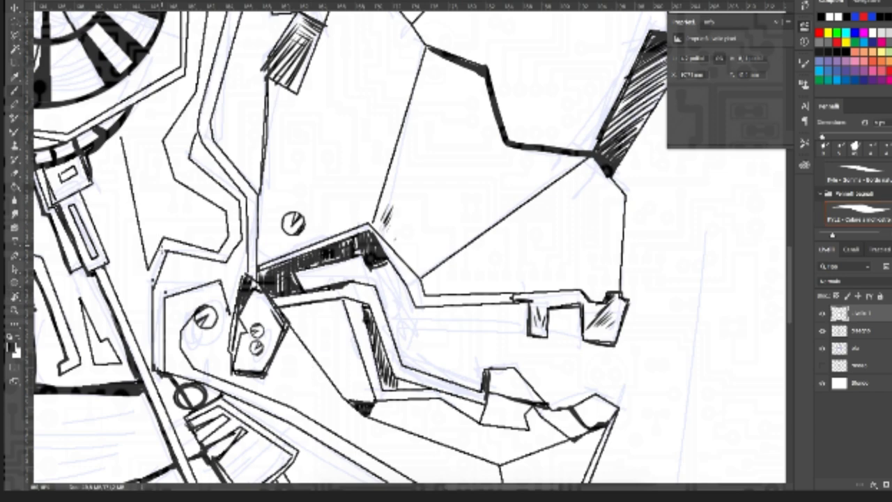
pyautogui.moveTo(159, 303); pyautogui.dragTo(162, 369)
pyautogui.moveTo(165, 292)
pyautogui.mouseDown()
pyautogui.moveTo(217, 282)
pyautogui.moveTo(224, 312)
pyautogui.moveTo(236, 280)
pyautogui.mouseUp()
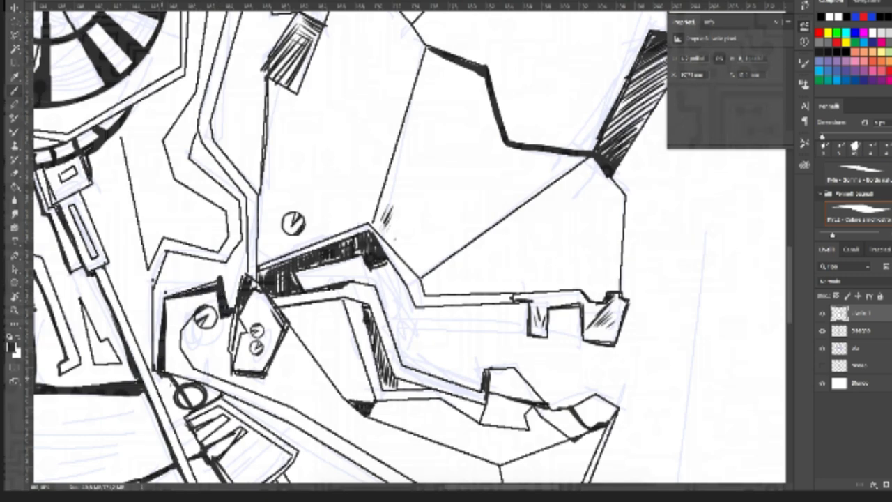
# Step: Paint solid black shadows around the small ring and the ribbed connector below the jaw hinge plate
pyautogui.moveTo(178, 388); pyautogui.dragTo(185, 404)
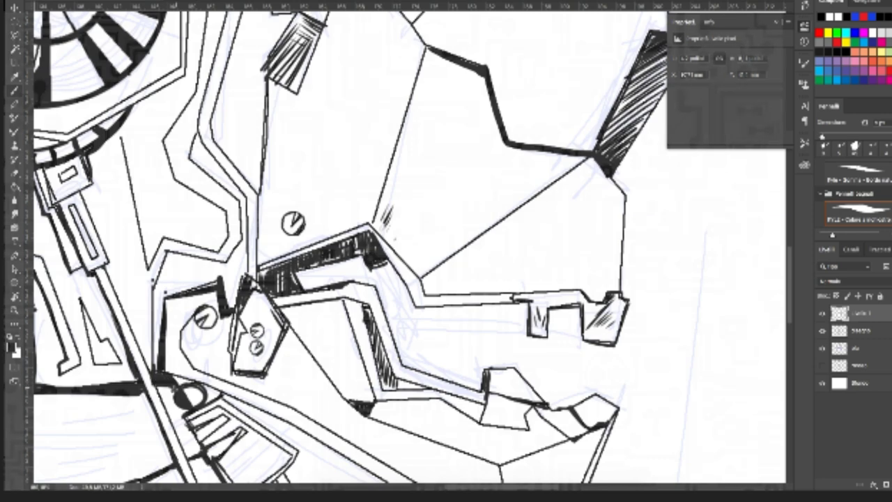
pyautogui.moveTo(182, 394)
pyautogui.mouseDown()
pyautogui.moveTo(190, 423)
pyautogui.moveTo(230, 414)
pyautogui.mouseUp()
pyautogui.moveTo(209, 456); pyautogui.dragTo(240, 432)
pyautogui.moveTo(209, 458); pyautogui.dragTo(247, 430)
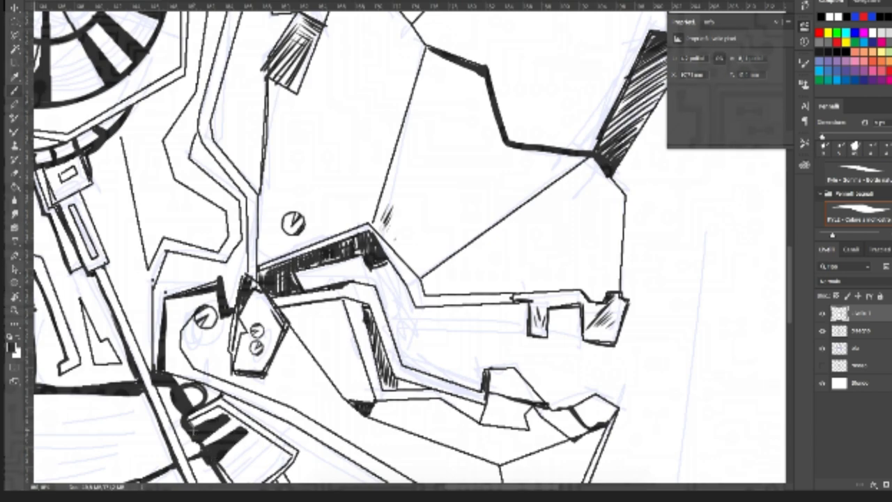
# Step: Fill the hatched band along the upper jaw with solid black up to its front corner
pyautogui.moveTo(258, 275)
pyautogui.mouseDown()
pyautogui.moveTo(369, 237)
pyautogui.moveTo(369, 261)
pyautogui.moveTo(383, 267)
pyautogui.mouseUp()
pyautogui.moveTo(277, 276)
pyautogui.mouseDown()
pyautogui.moveTo(289, 265)
pyautogui.moveTo(302, 282)
pyautogui.moveTo(286, 274)
pyautogui.mouseUp()
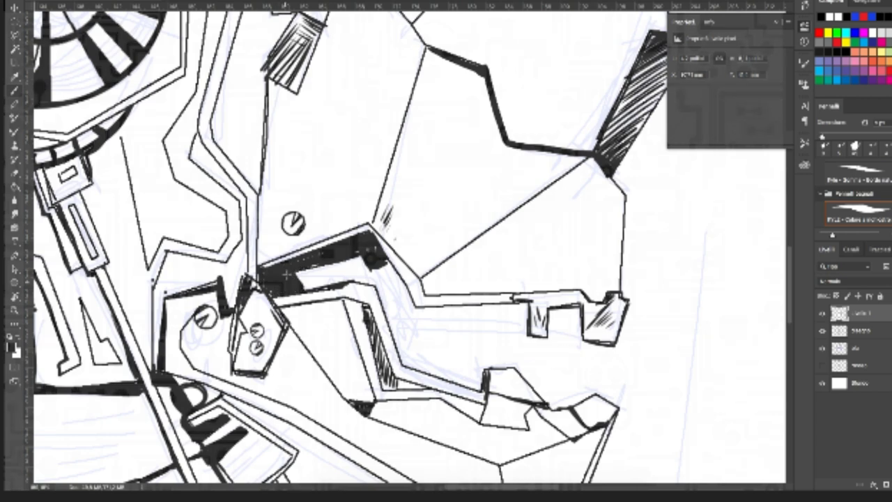
pyautogui.hotkey('ctrl', 'z')
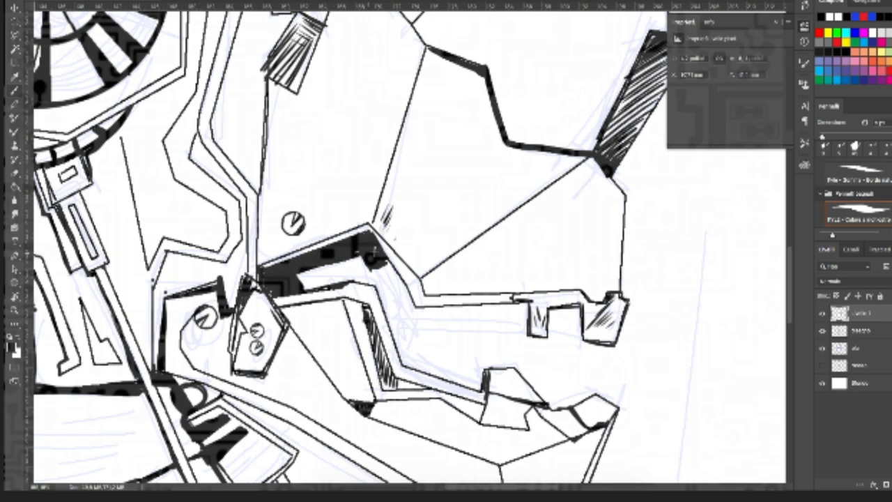
pyautogui.click(374, 253)
# Step: Fill the gap between the two jaw hinge plates with black and thicken the inner curved outline
pyautogui.moveTo(241, 301); pyautogui.dragTo(253, 285)
pyautogui.hotkey('ctrl', 'z')
pyautogui.moveTo(239, 315); pyautogui.dragTo(232, 348)
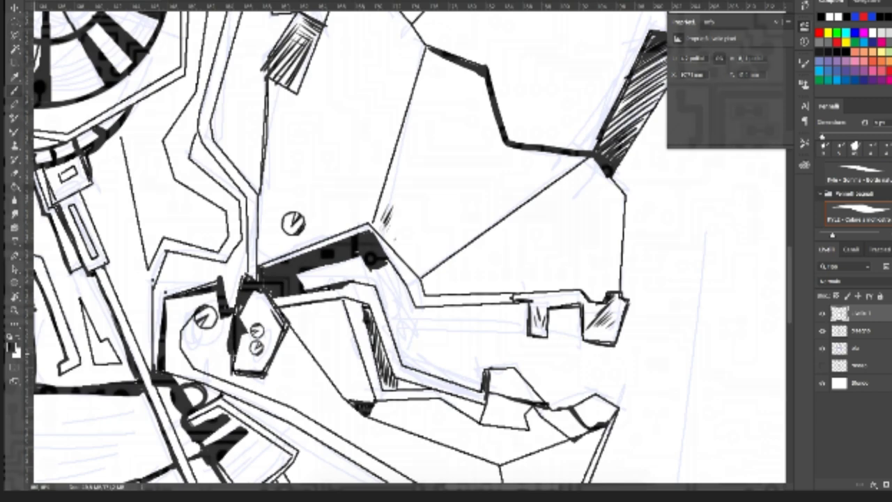
pyautogui.hotkey('ctrl', 'z')
pyautogui.moveTo(239, 312); pyautogui.dragTo(230, 365)
pyautogui.moveTo(198, 308)
pyautogui.mouseDown()
pyautogui.moveTo(174, 338)
pyautogui.moveTo(188, 359)
pyautogui.moveTo(226, 373)
pyautogui.mouseUp()
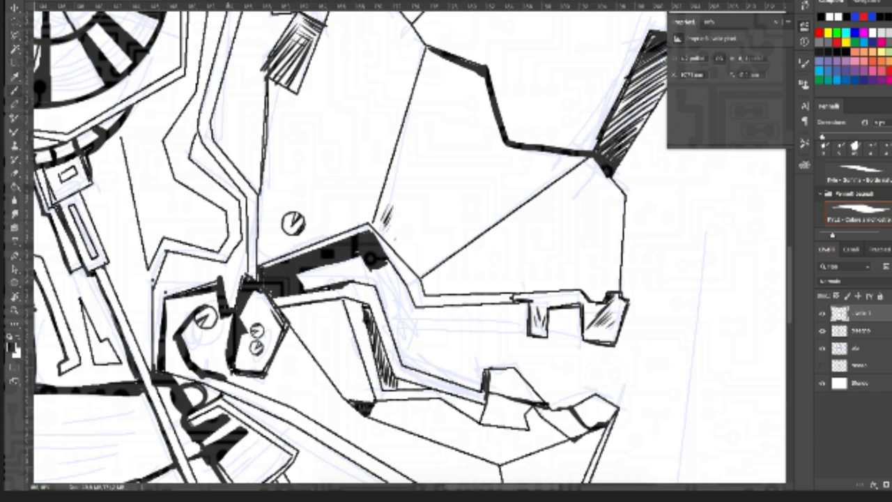
pyautogui.moveTo(227, 329)
pyautogui.mouseDown()
pyautogui.moveTo(212, 352)
pyautogui.moveTo(227, 342)
pyautogui.moveTo(230, 319)
pyautogui.mouseUp()
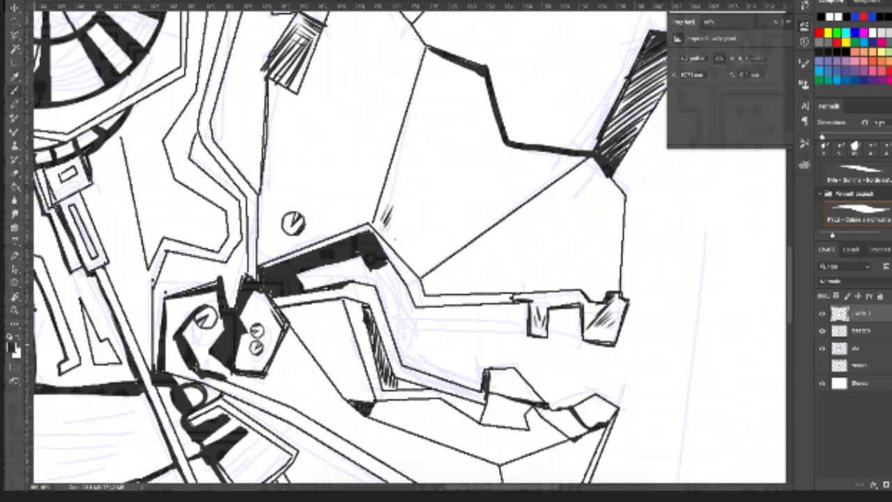
# Step: Draw five thick, slightly slanted parallel stripes across the neck plate beside the long rod
pyautogui.moveTo(121, 376); pyautogui.dragTo(224, 253)
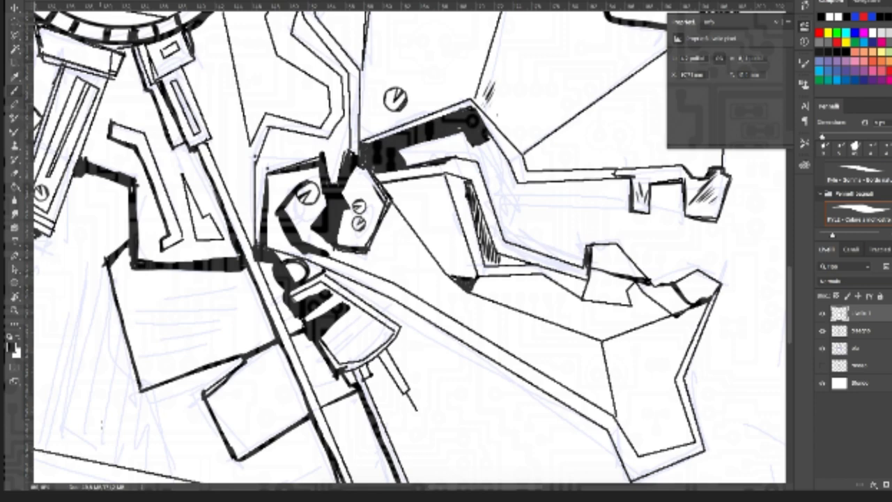
pyautogui.moveTo(337, 203); pyautogui.dragTo(406, 231)
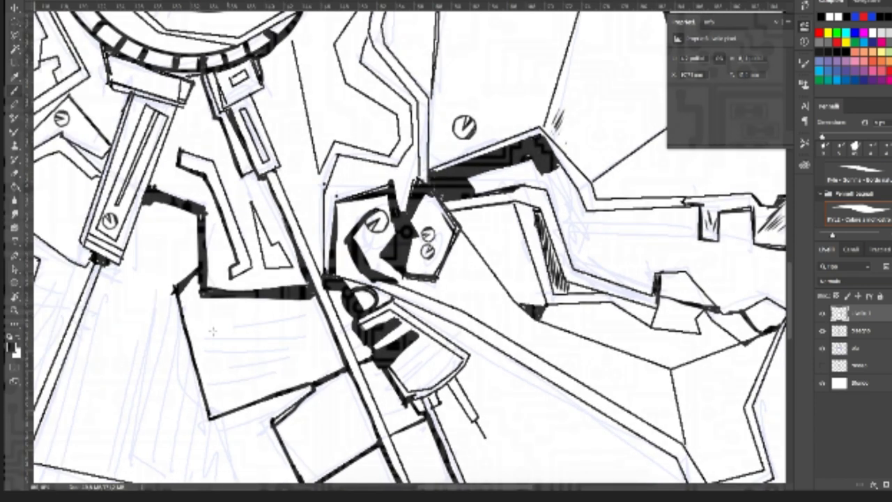
pyautogui.moveTo(209, 328); pyautogui.dragTo(307, 312)
pyautogui.moveTo(200, 346); pyautogui.dragTo(309, 324)
pyautogui.moveTo(203, 368); pyautogui.dragTo(313, 343)
pyautogui.moveTo(203, 387); pyautogui.dragTo(321, 364)
pyautogui.moveTo(211, 403); pyautogui.dragTo(326, 377)
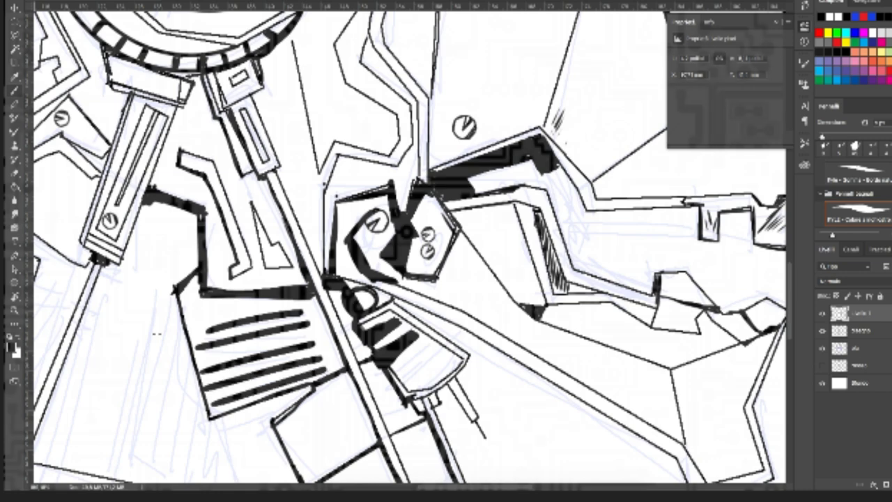
# Step: Hatch the stepped neck panels beside the rear piston rod with thick slanted black strokes
pyautogui.moveTo(157, 334); pyautogui.dragTo(354, 180)
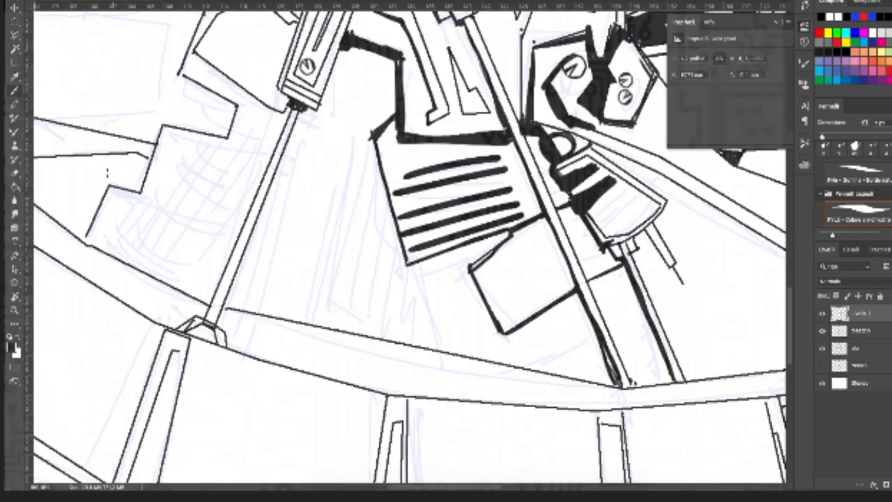
pyautogui.moveTo(108, 189); pyautogui.dragTo(85, 236)
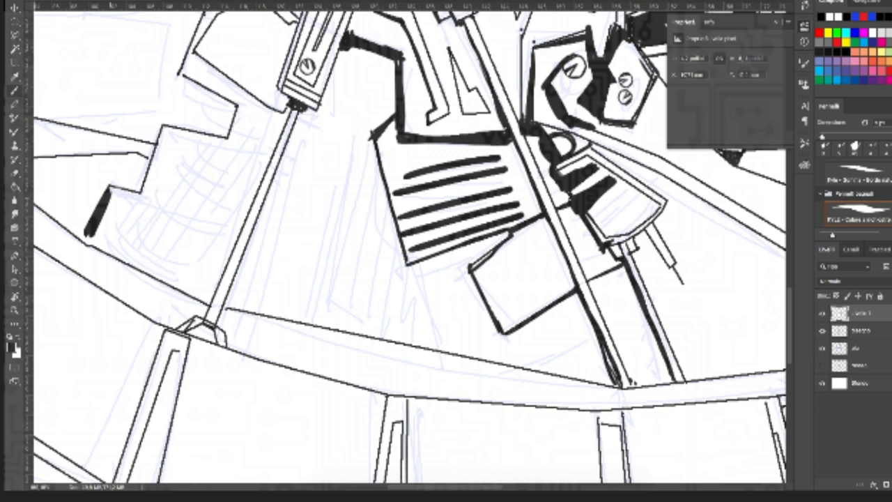
pyautogui.moveTo(132, 188); pyautogui.dragTo(115, 247)
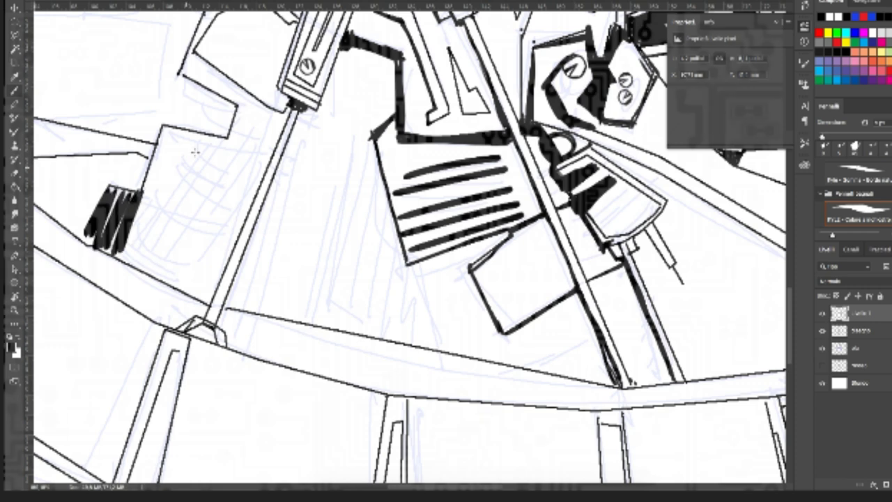
pyautogui.moveTo(225, 135); pyautogui.dragTo(178, 265)
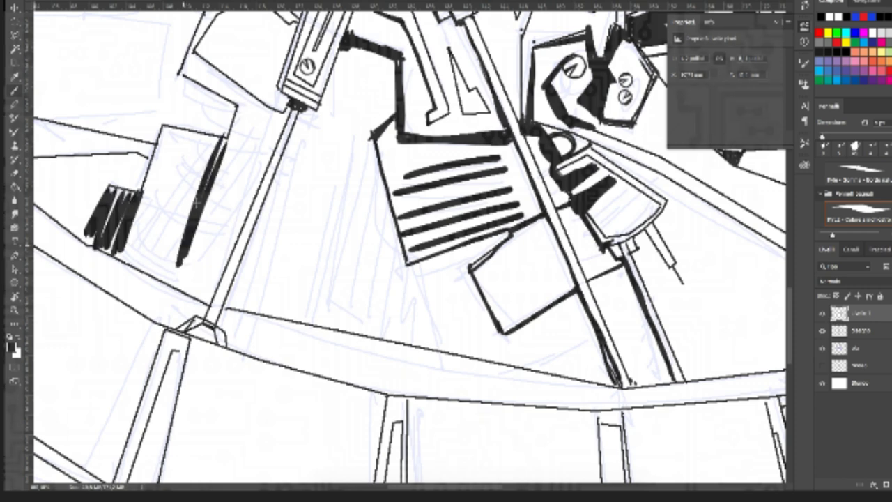
pyautogui.moveTo(197, 200); pyautogui.dragTo(153, 266)
pyautogui.moveTo(277, 115); pyautogui.dragTo(208, 267)
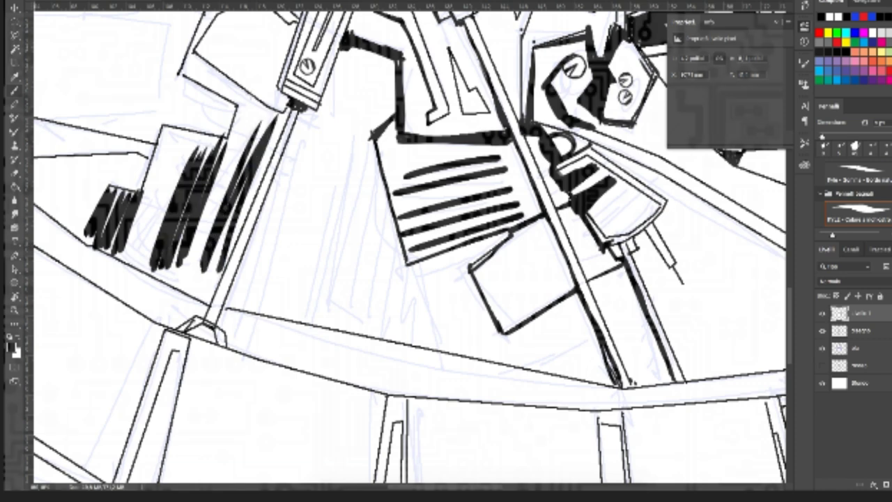
# Step: Paint a thick black shadow band around the rear, lower and upper edges of the polygonal plate behind the piston
pyautogui.moveTo(445, 209); pyautogui.dragTo(374, 285)
pyautogui.moveTo(134, 87); pyautogui.dragTo(116, 138)
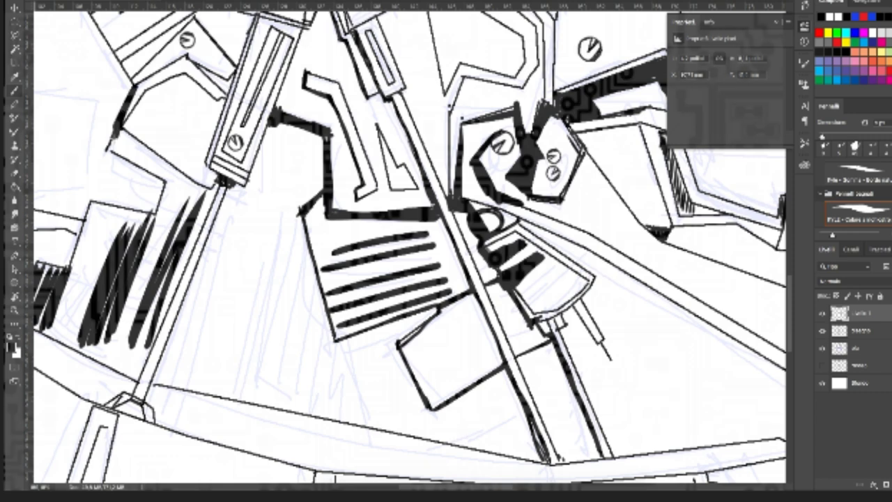
pyautogui.moveTo(129, 89); pyautogui.dragTo(129, 156)
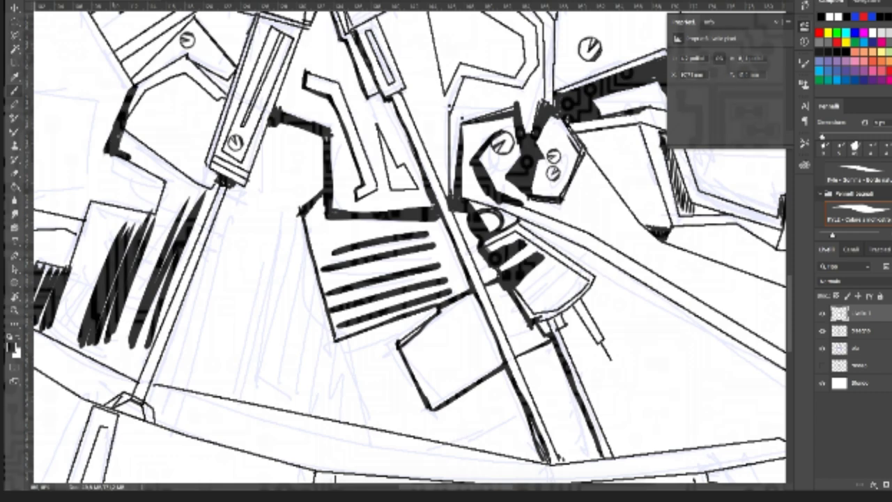
pyautogui.moveTo(123, 119)
pyautogui.mouseDown()
pyautogui.moveTo(134, 155)
pyautogui.moveTo(165, 178)
pyautogui.mouseUp()
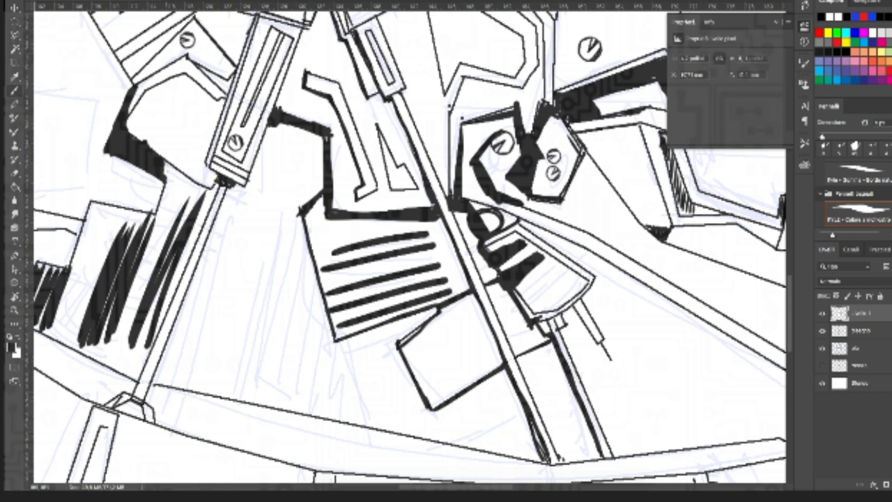
pyautogui.moveTo(133, 132); pyautogui.dragTo(167, 179)
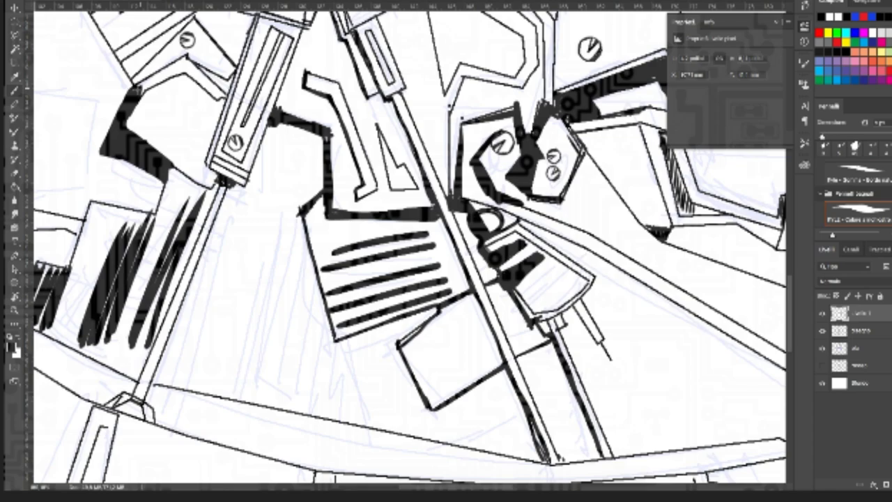
pyautogui.moveTo(126, 89); pyautogui.dragTo(188, 62)
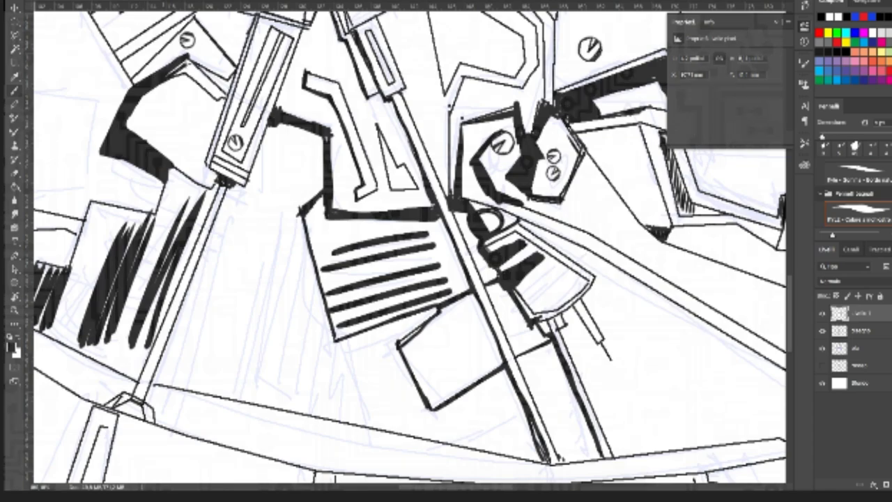
pyautogui.moveTo(186, 61); pyautogui.dragTo(219, 94)
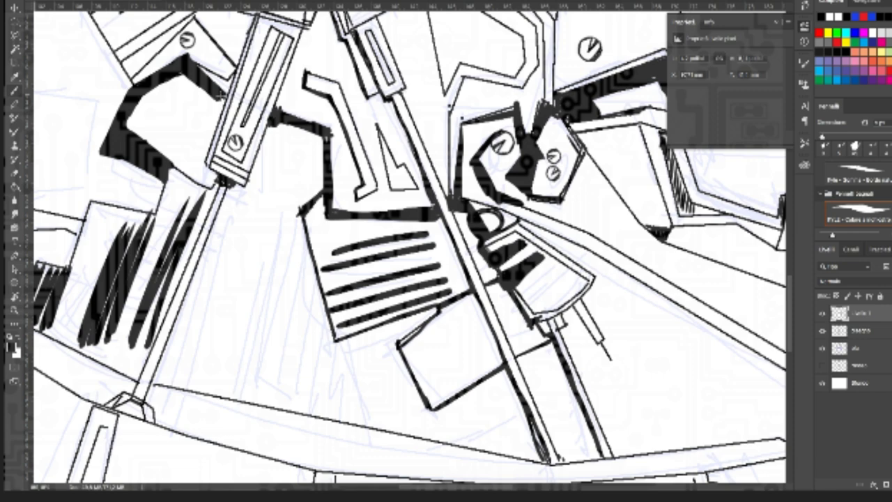
# Step: Ink the notch in the angled bracket behind the piston with thick black edges and a filled corner
pyautogui.moveTo(221, 95); pyautogui.dragTo(250, 183)
pyautogui.scroll(3, 105, 302)
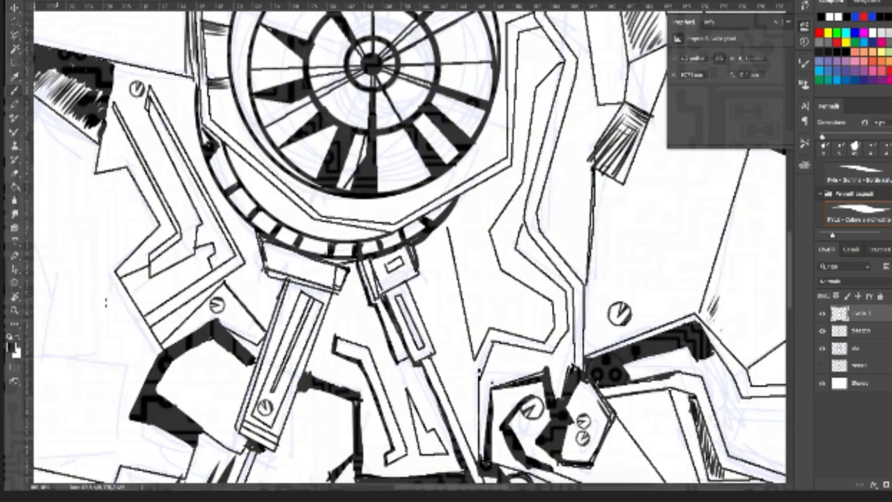
pyautogui.moveTo(119, 279)
pyautogui.mouseDown()
pyautogui.moveTo(146, 269)
pyautogui.moveTo(160, 278)
pyautogui.moveTo(204, 248)
pyautogui.moveTo(209, 267)
pyautogui.mouseUp()
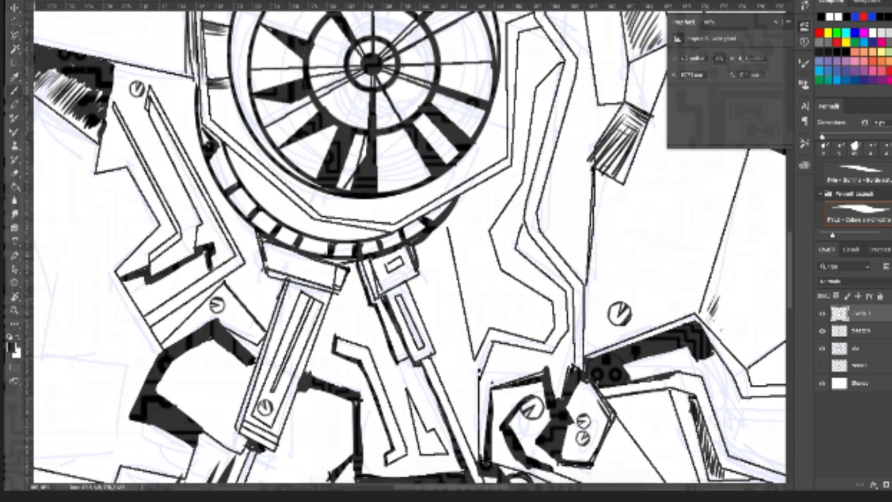
pyautogui.moveTo(150, 296); pyautogui.dragTo(209, 268)
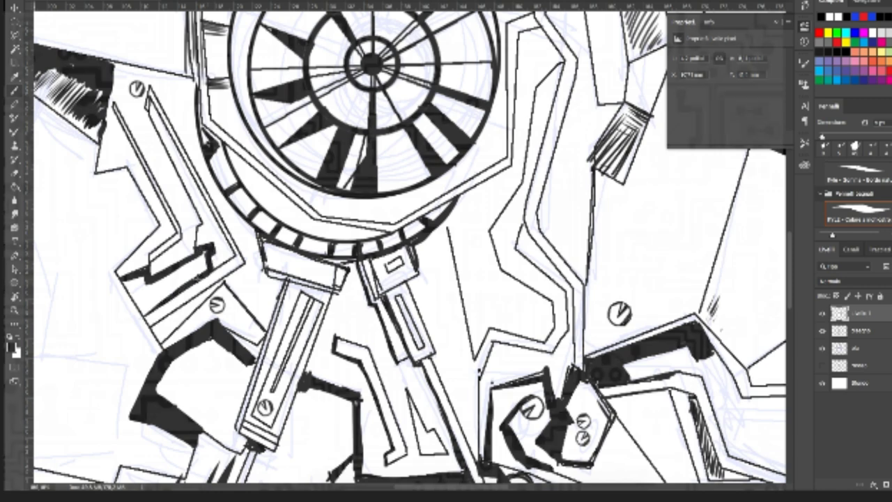
pyautogui.moveTo(125, 283); pyautogui.dragTo(147, 312)
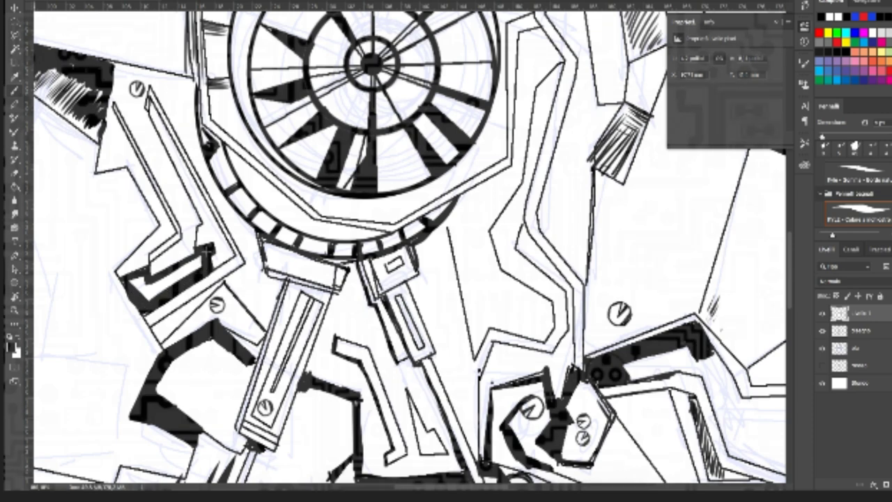
# Step: Blacken the upper rear end of the segmented rim under the ear wheel and show the whole robot head
pyautogui.moveTo(234, 161); pyautogui.dragTo(181, 142)
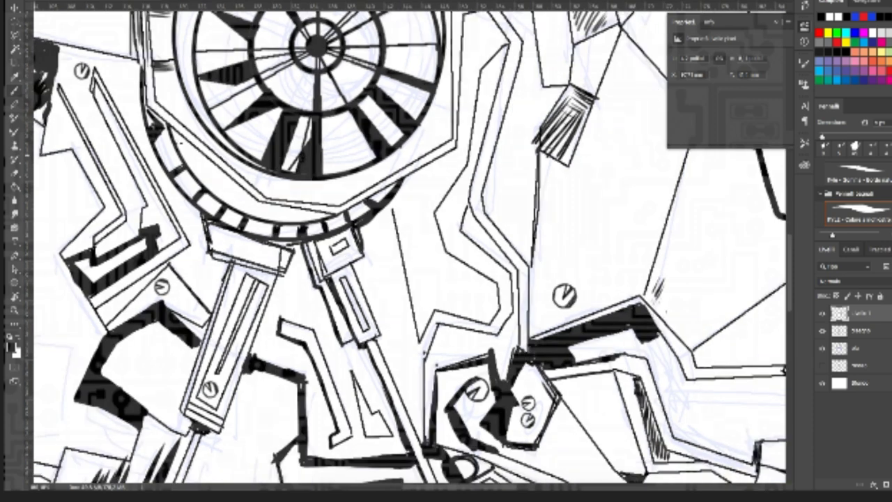
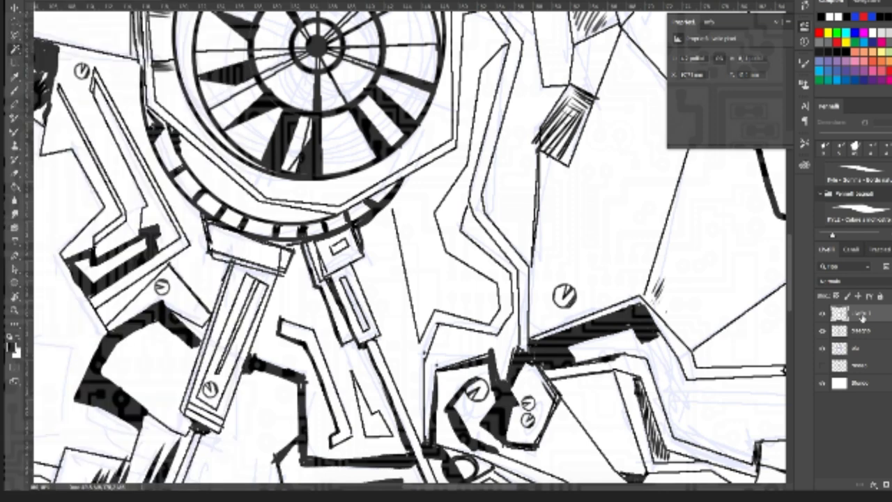
pyautogui.click(226, 185)
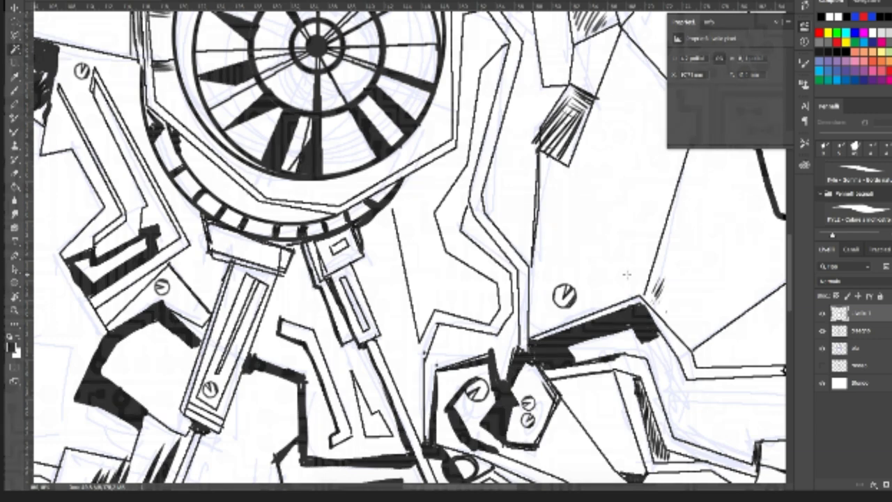
pyautogui.moveTo(626, 274); pyautogui.dragTo(655, 121)
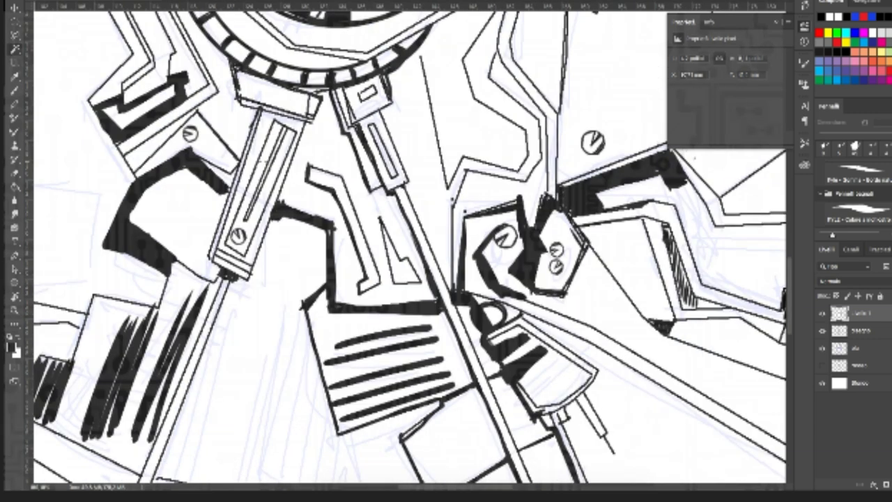
pyautogui.hotkey('ctrl', '0')
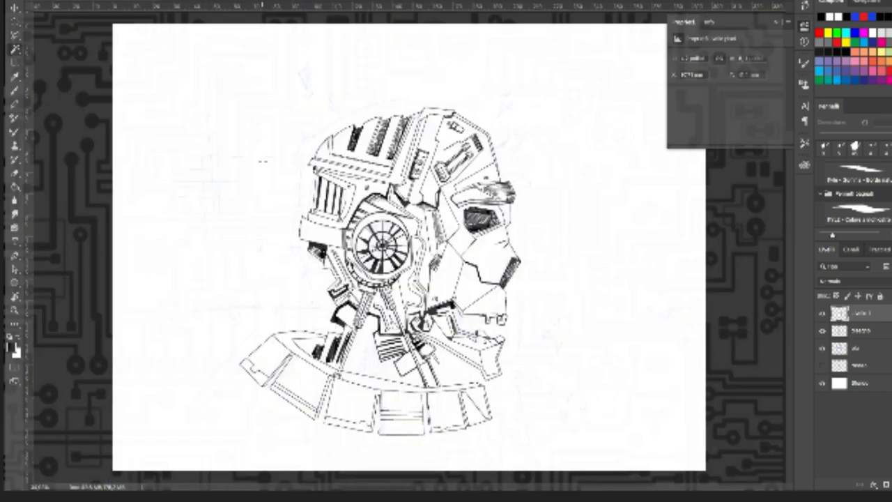
# Step: Crosshatch the narrow pointed panel above the black notch over the ear wheel with fine brush strokes
pyautogui.scroll(5, 404, 178)
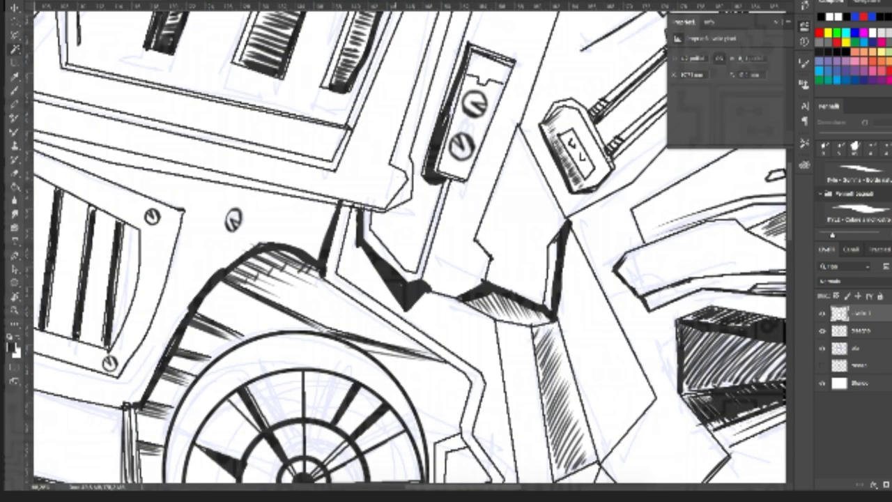
pyautogui.moveTo(448, 261); pyautogui.dragTo(399, 177)
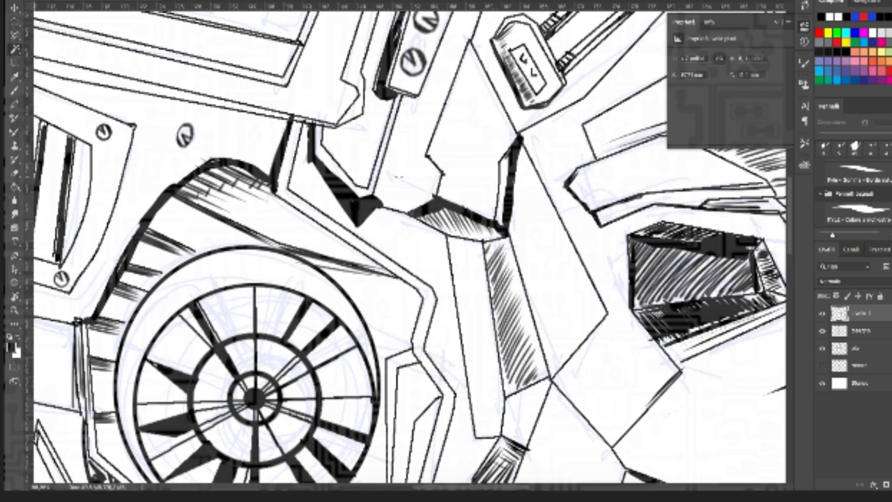
pyautogui.rightClick(404, 229)
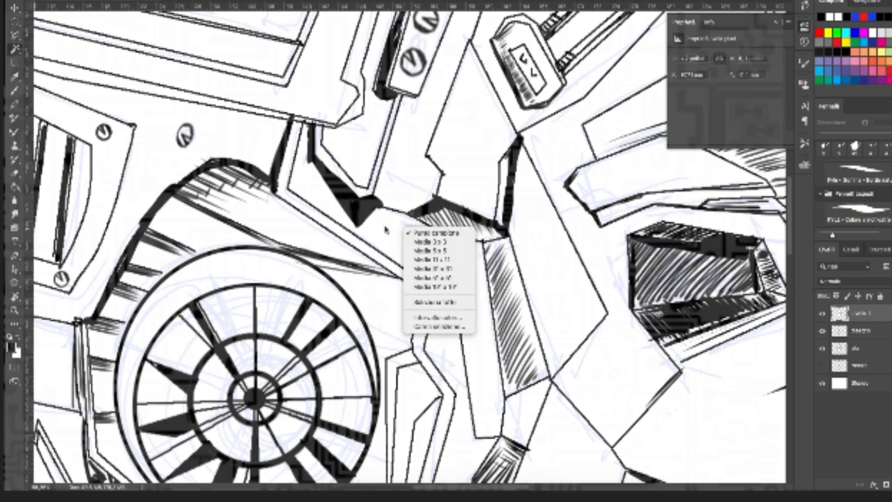
pyautogui.click(391, 234)
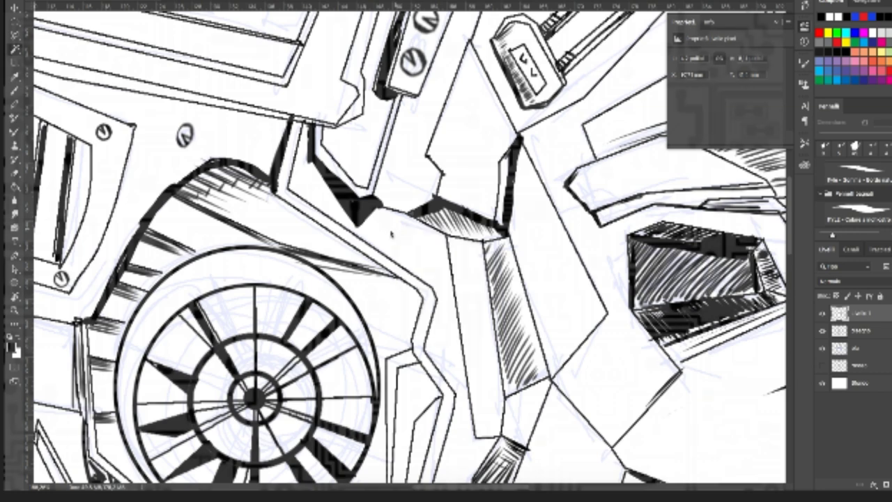
pyautogui.press('b')
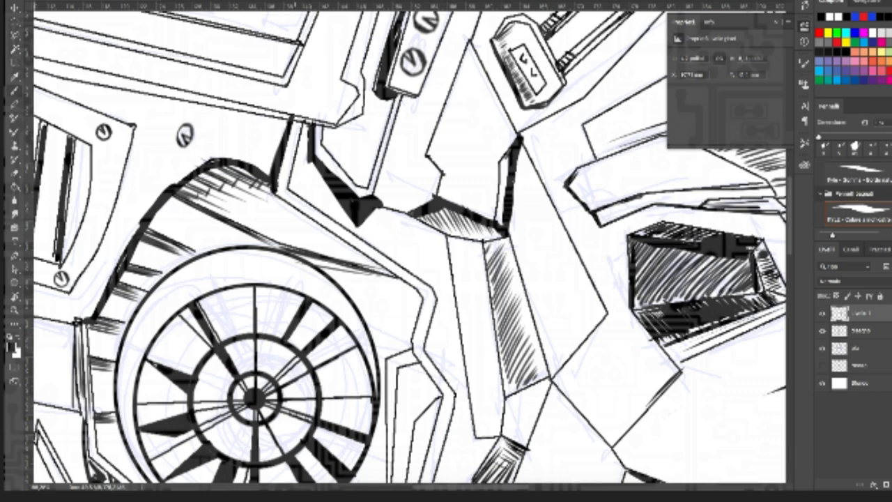
pyautogui.click(358, 130)
pyautogui.moveTo(375, 99); pyautogui.dragTo(354, 170)
pyautogui.moveTo(381, 106); pyautogui.dragTo(372, 170)
pyautogui.moveTo(358, 172)
pyautogui.mouseDown()
pyautogui.moveTo(348, 137)
pyautogui.moveTo(334, 134)
pyautogui.moveTo(337, 149)
pyautogui.mouseUp()
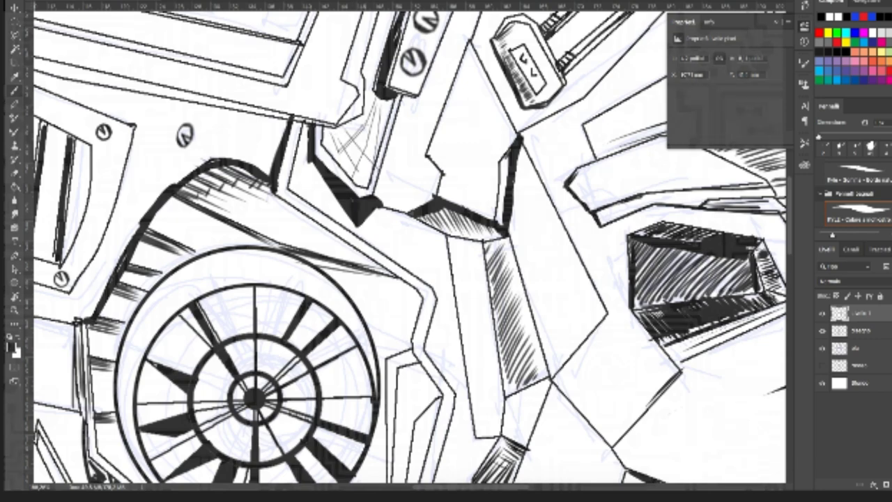
pyautogui.moveTo(380, 111); pyautogui.dragTo(352, 114)
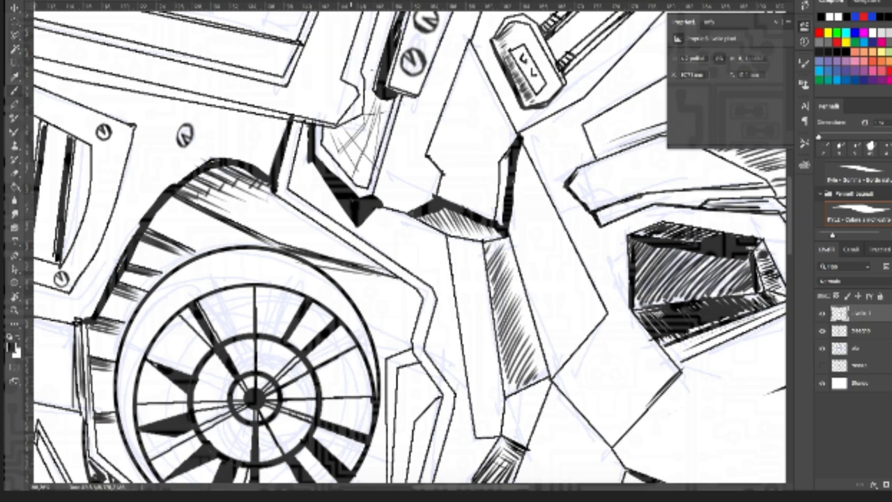
# Step: Draw long thin slanted lines down the strip beside the screw plate and hatch its lower end finely
pyautogui.scroll(3, 413, 251)
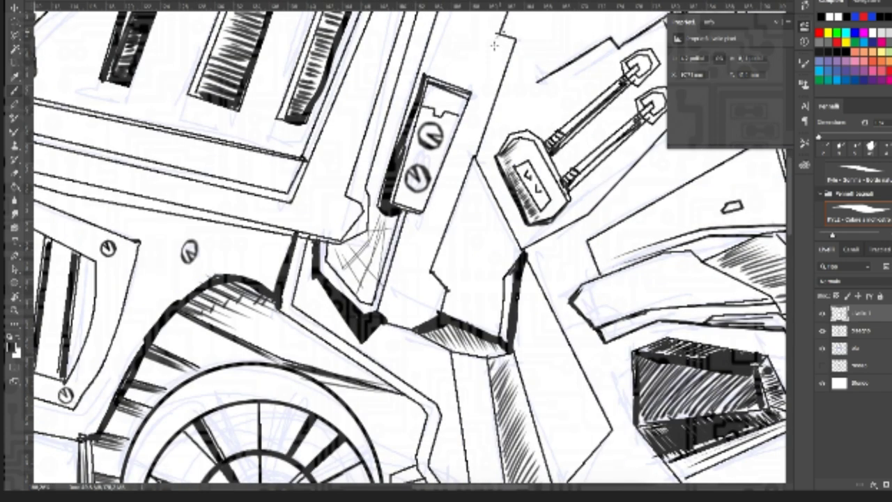
pyautogui.keyDown('shift'); pyautogui.click(422, 281); pyautogui.keyUp('shift')
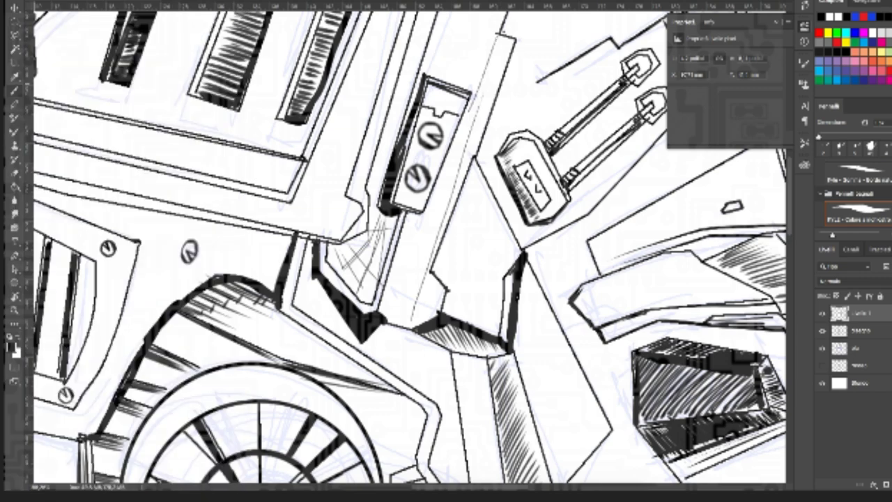
pyautogui.moveTo(507, 52)
pyautogui.mouseDown()
pyautogui.moveTo(421, 251)
pyautogui.moveTo(400, 328)
pyautogui.mouseUp()
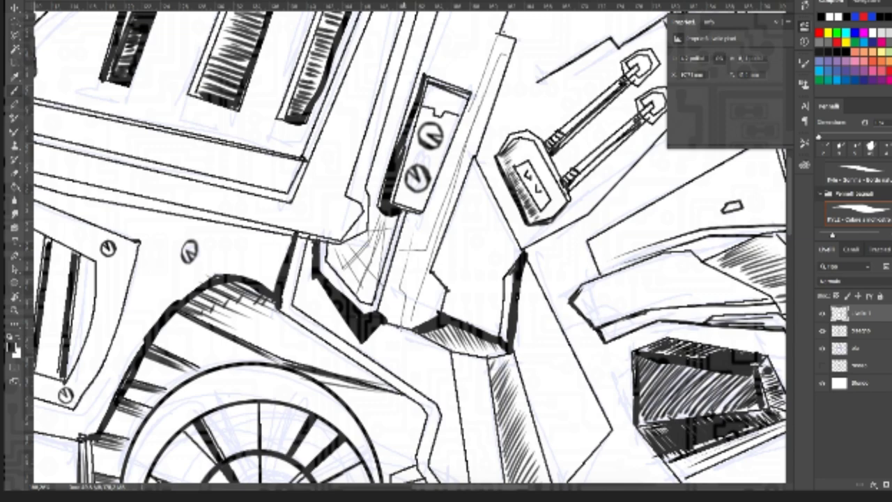
pyautogui.moveTo(424, 211); pyautogui.dragTo(408, 315)
pyautogui.moveTo(401, 236)
pyautogui.mouseDown()
pyautogui.moveTo(412, 233)
pyautogui.moveTo(402, 302)
pyautogui.moveTo(266, 451)
pyautogui.mouseUp()
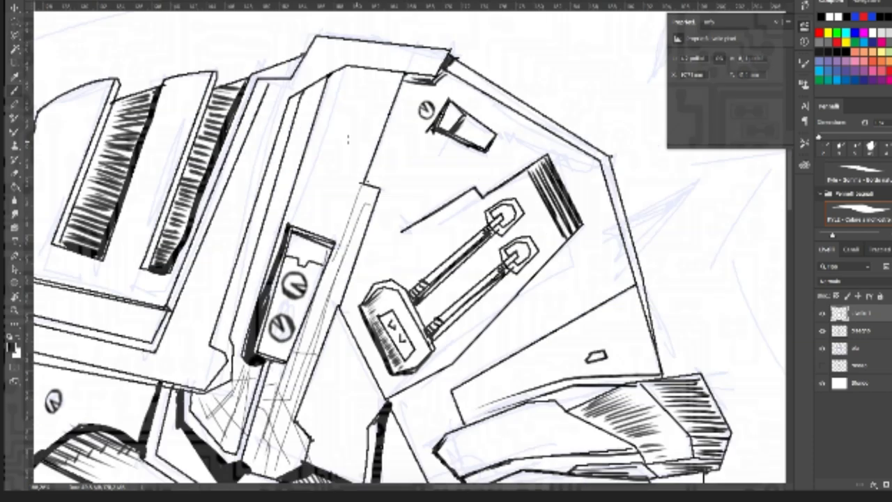
# Step: Line the upper part of the strip above the screw plate with thin parallel strokes and crossing scratches
pyautogui.moveTo(314, 183)
pyautogui.mouseDown()
pyautogui.moveTo(346, 80)
pyautogui.moveTo(338, 187)
pyautogui.mouseUp()
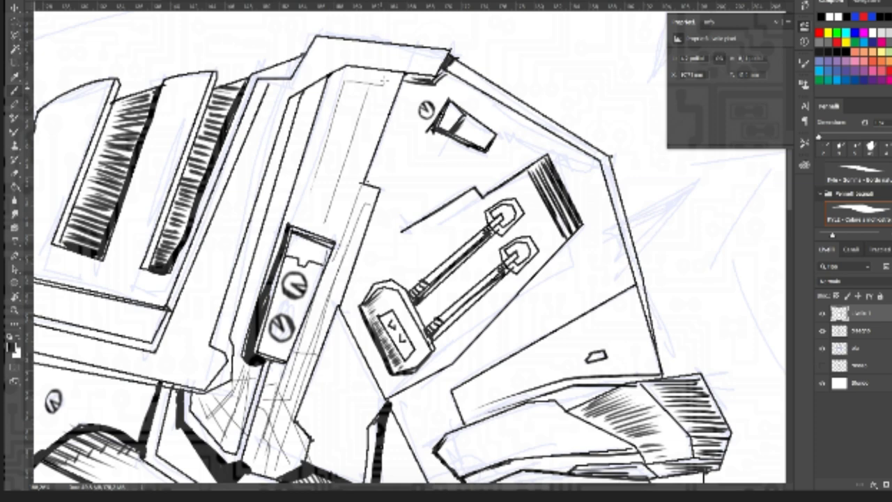
pyautogui.moveTo(382, 80); pyautogui.dragTo(355, 179)
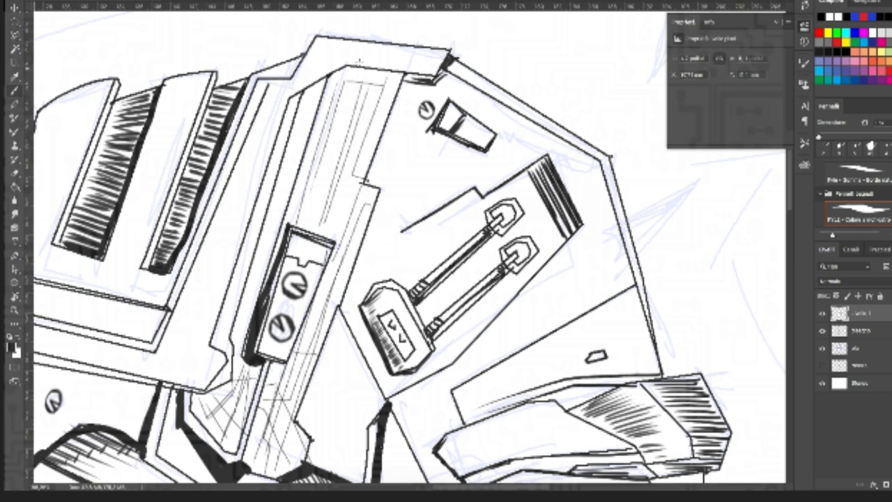
pyautogui.moveTo(353, 82); pyautogui.dragTo(310, 228)
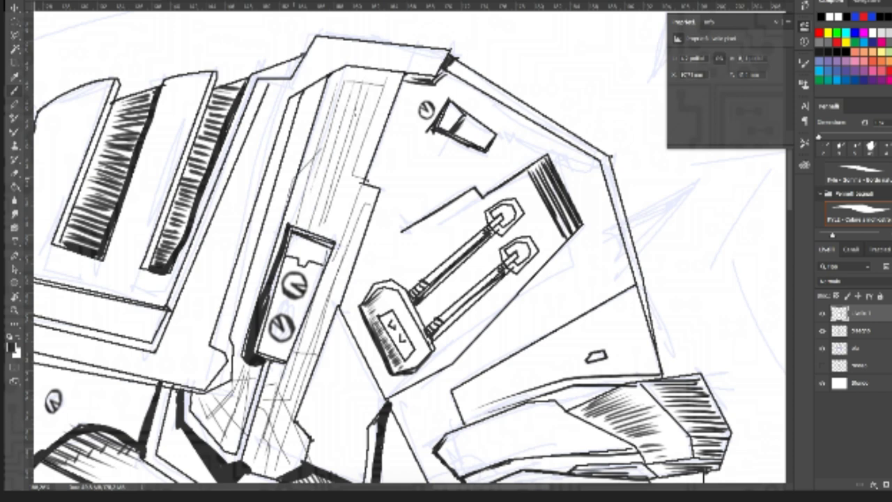
pyautogui.moveTo(371, 71); pyautogui.dragTo(321, 147)
pyautogui.moveTo(346, 81)
pyautogui.mouseDown()
pyautogui.moveTo(391, 132)
pyautogui.moveTo(324, 238)
pyautogui.mouseUp()
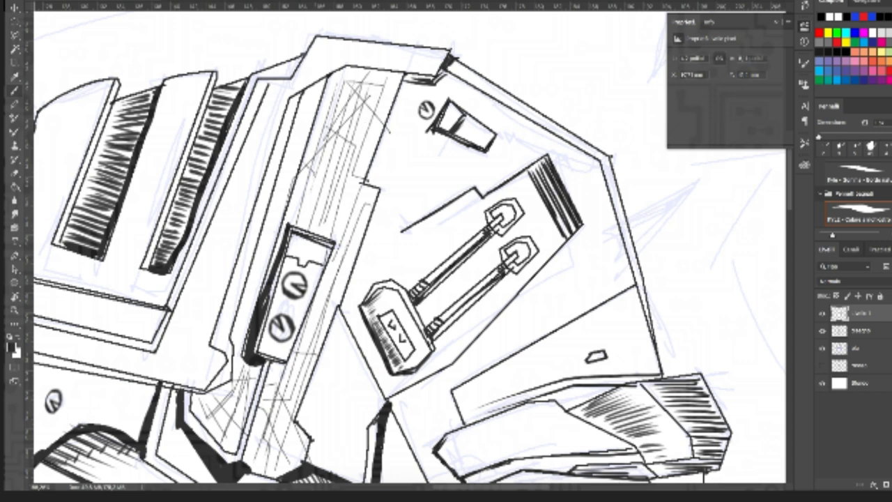
# Step: Extend the fine hatching along the strip beside the screw plate and hatch the plate's notched upper end
pyautogui.moveTo(365, 137); pyautogui.dragTo(312, 273)
pyautogui.moveTo(360, 186); pyautogui.dragTo(323, 322)
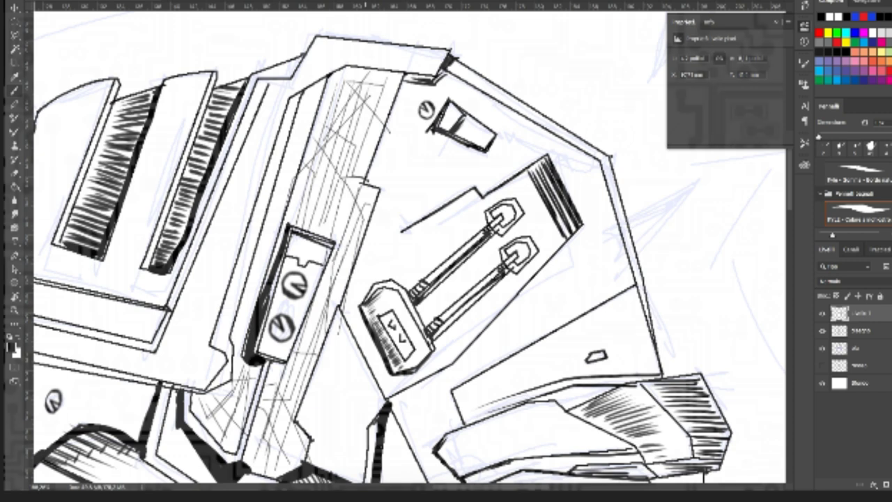
pyautogui.moveTo(372, 112); pyautogui.dragTo(336, 174)
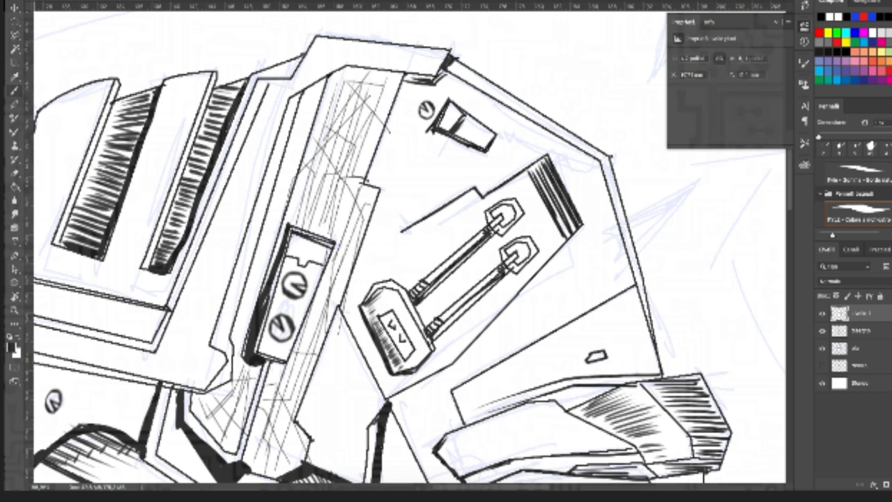
pyautogui.moveTo(391, 74); pyautogui.dragTo(365, 131)
pyautogui.moveTo(269, 443); pyautogui.dragTo(250, 470)
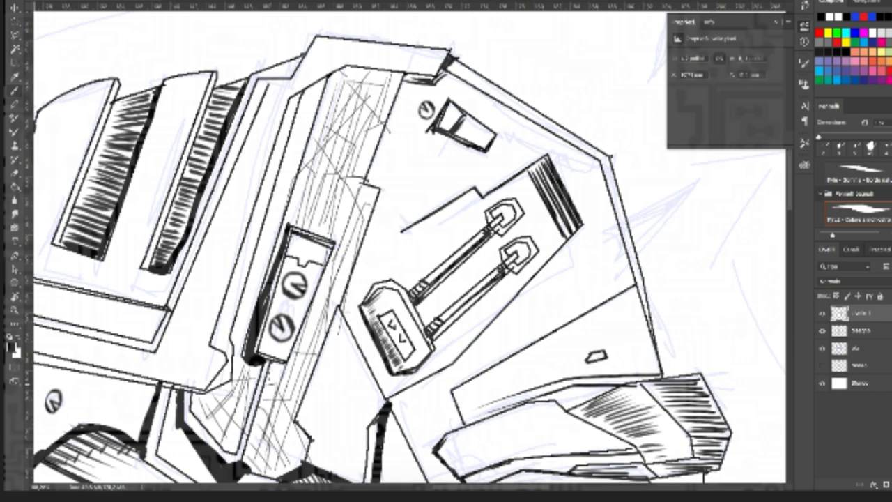
pyautogui.moveTo(293, 369); pyautogui.dragTo(267, 416)
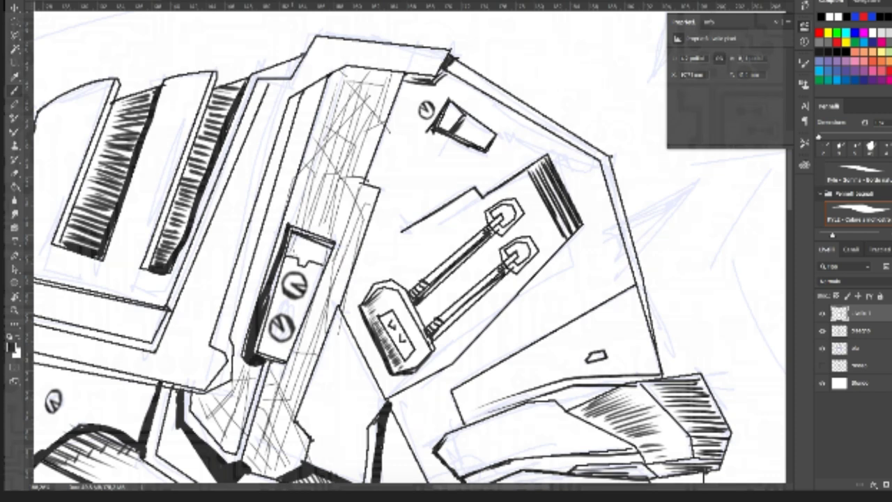
pyautogui.moveTo(292, 240); pyautogui.dragTo(326, 259)
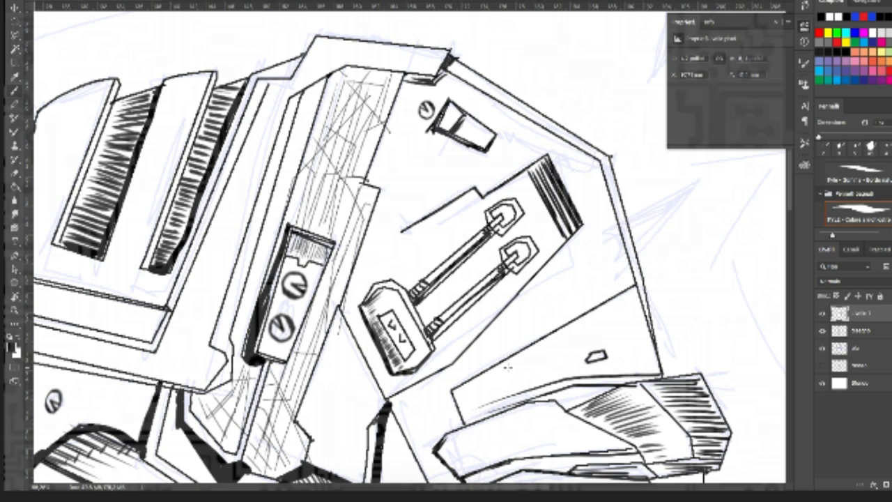
# Step: Hatch the inner faces of the two piston rod tips on the forehead with fine slanted strokes
pyautogui.scroll(2, 508, 367)
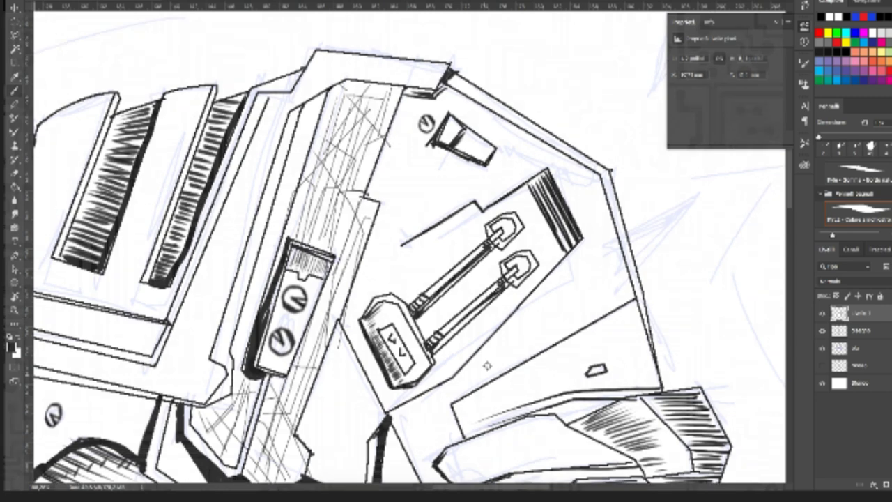
pyautogui.scroll(5, 528, 282)
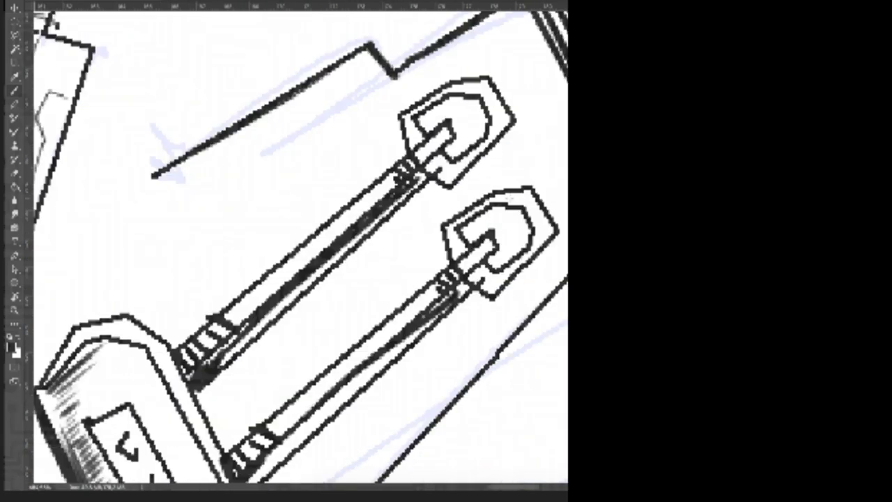
pyautogui.moveTo(423, 127)
pyautogui.mouseDown()
pyautogui.moveTo(435, 113)
pyautogui.moveTo(484, 115)
pyautogui.mouseUp()
pyautogui.moveTo(462, 238); pyautogui.dragTo(480, 217)
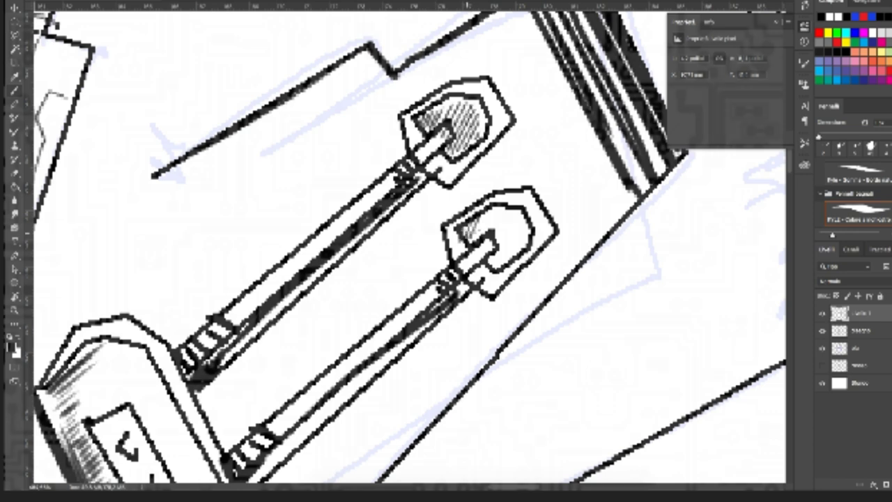
pyautogui.moveTo(488, 256); pyautogui.dragTo(526, 215)
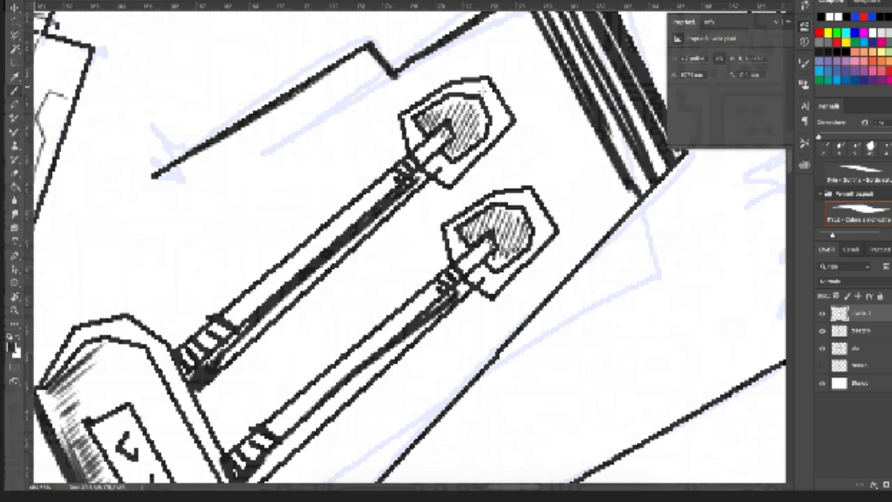
pyautogui.moveTo(484, 90); pyautogui.dragTo(492, 102)
# Step: Ink a thin bevel beneath the stepped edge above the forehead pistons and shade it with parallel lines
pyautogui.moveTo(187, 185); pyautogui.dragTo(347, 102)
pyautogui.moveTo(164, 174); pyautogui.dragTo(357, 73)
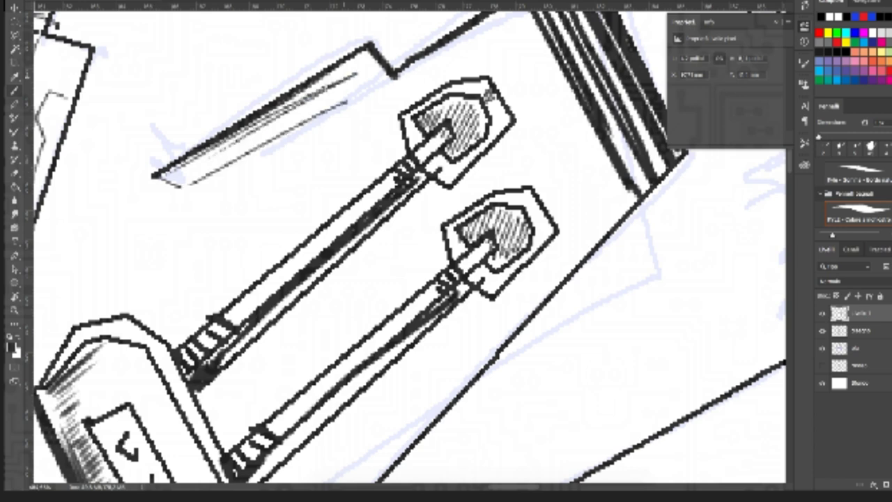
pyautogui.moveTo(202, 164)
pyautogui.mouseDown()
pyautogui.moveTo(383, 69)
pyautogui.moveTo(171, 190)
pyautogui.mouseUp()
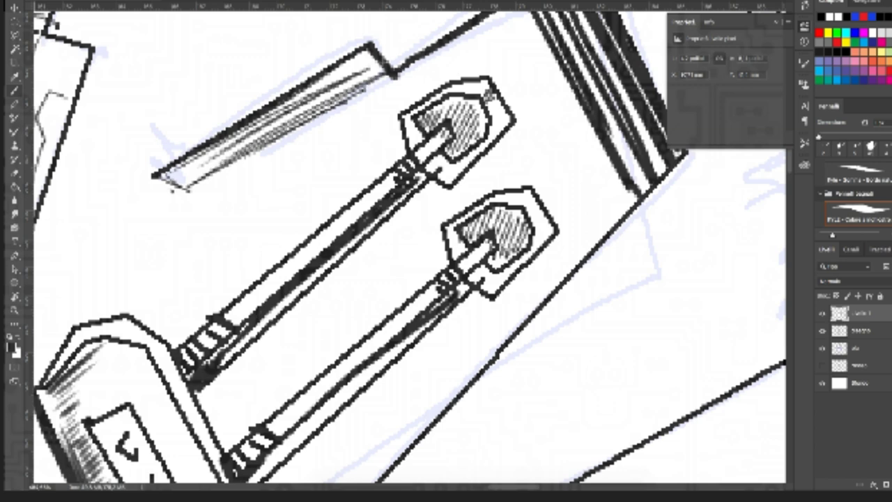
# Step: Add a new layer above the inking and choose the second brush in the Pennelli bagnati group
pyautogui.scroll(-8, 413, 91)
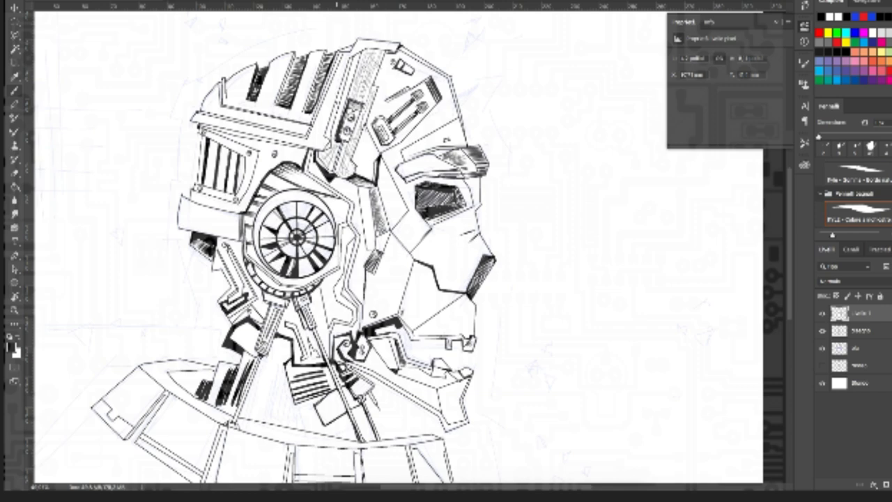
pyautogui.hotkey('ctrl', '-')
pyautogui.scroll(2, 337, 99)
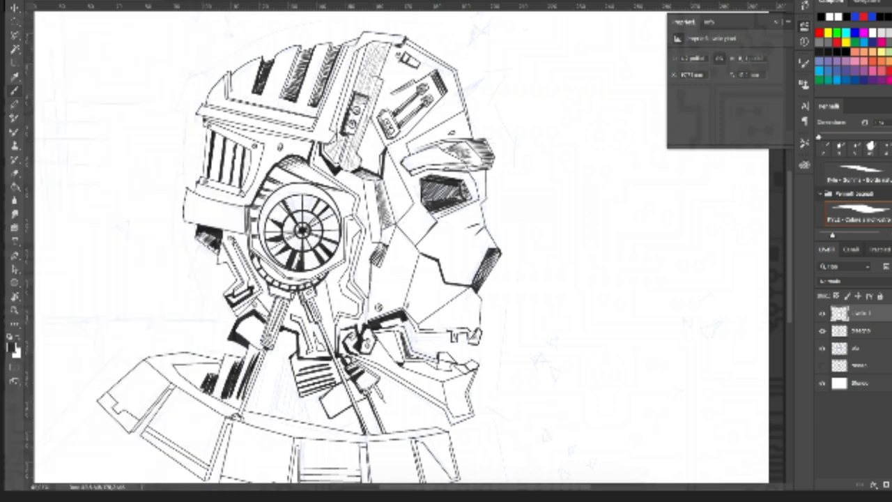
pyautogui.hotkey('ctrl', 'shift', 'alt', 'n')
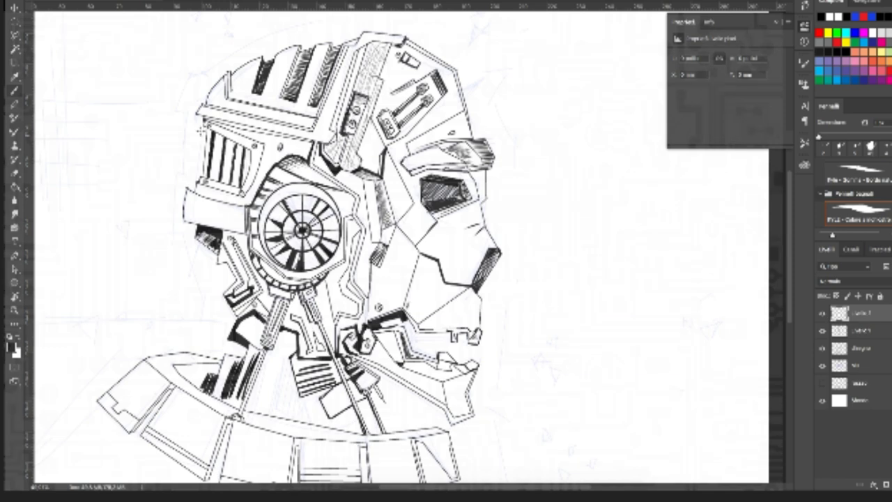
pyautogui.rightClick(201, 130)
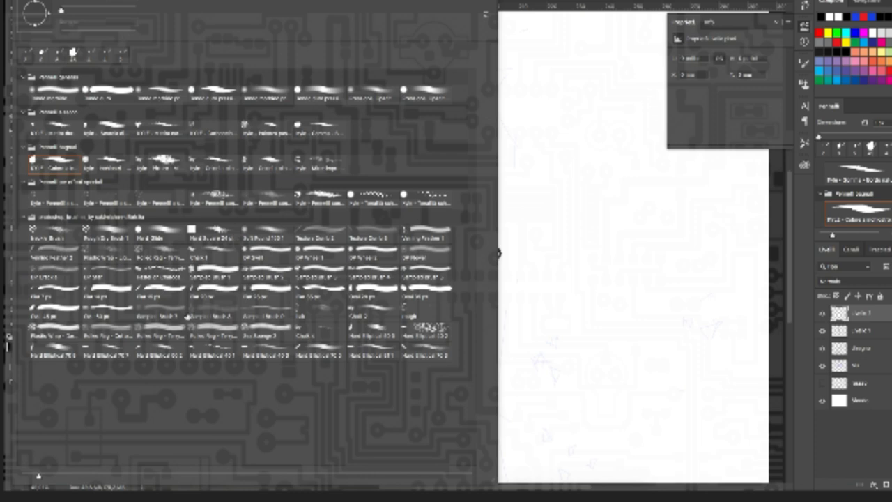
pyautogui.click(105, 162)
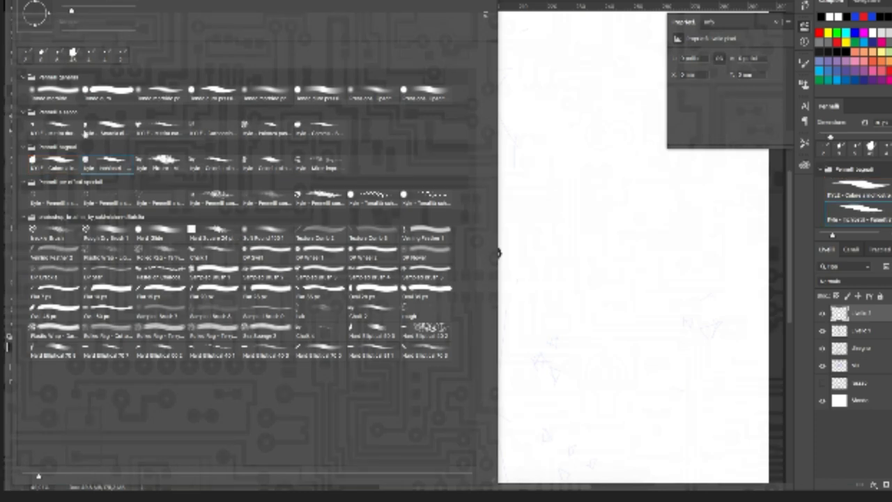
# Step: Test the brush on the blank canvas, undo the trial stroke and reduce the brush diameter
pyautogui.moveTo(611, 220); pyautogui.dragTo(608, 306)
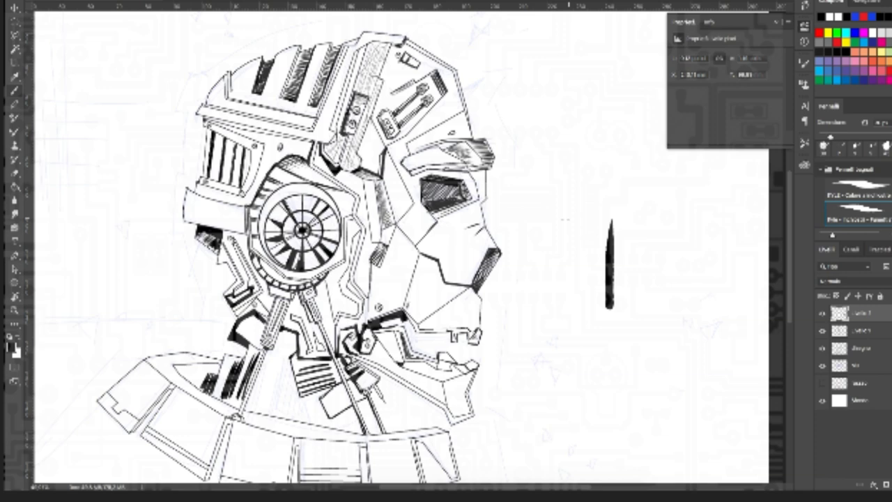
pyautogui.hotkey('ctrl', 'z')
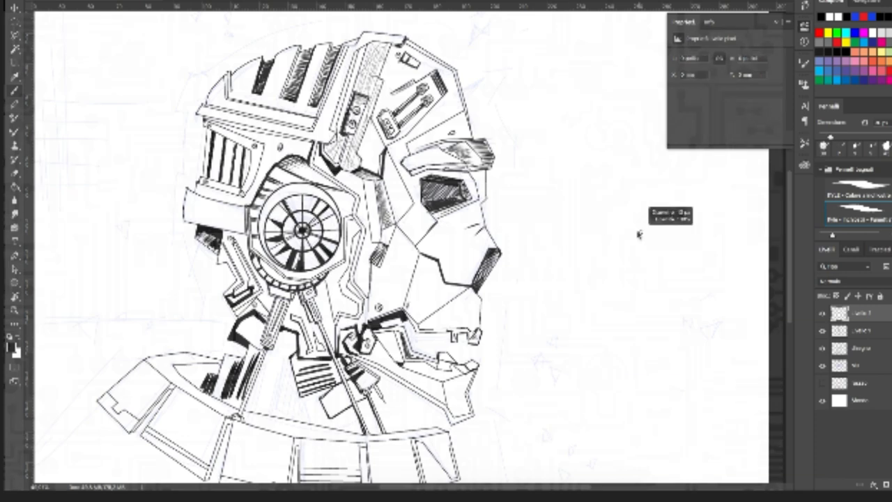
pyautogui.moveTo(638, 234); pyautogui.dragTo(639, 234)
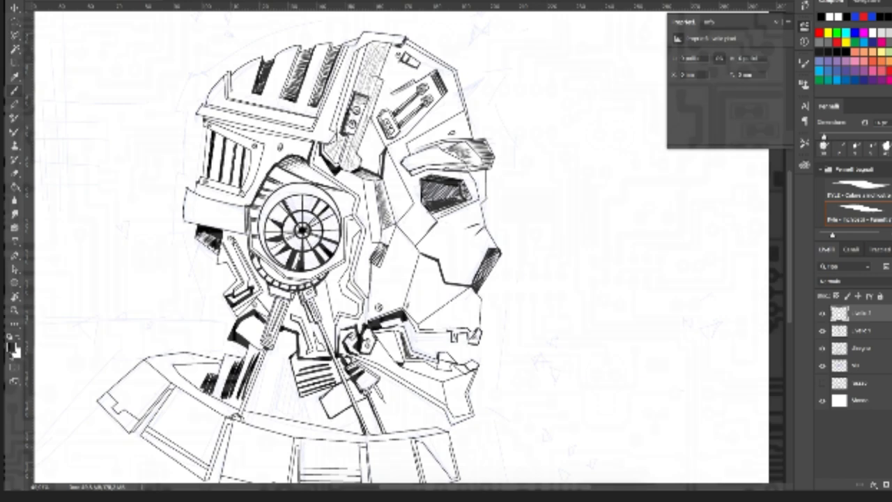
# Step: Use dark grey as the foreground colour and shade the rear edge of the hatched band running down from the crown
pyautogui.click(14, 346)
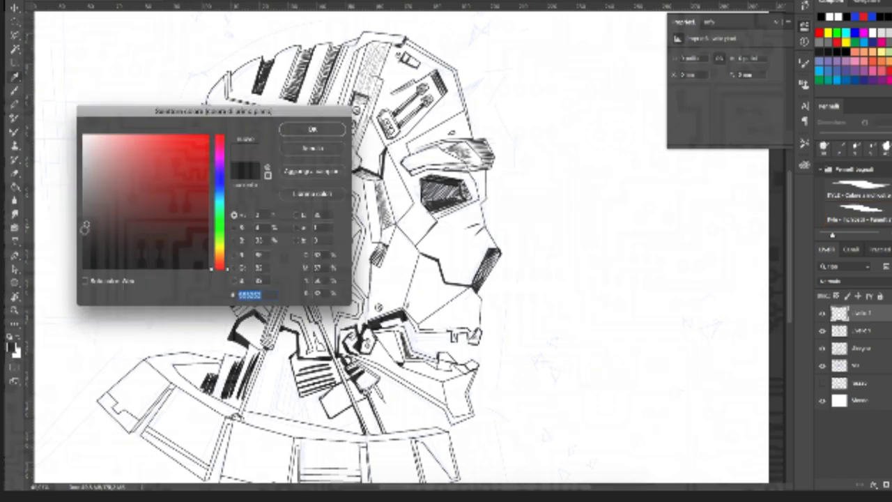
pyautogui.press('Return')
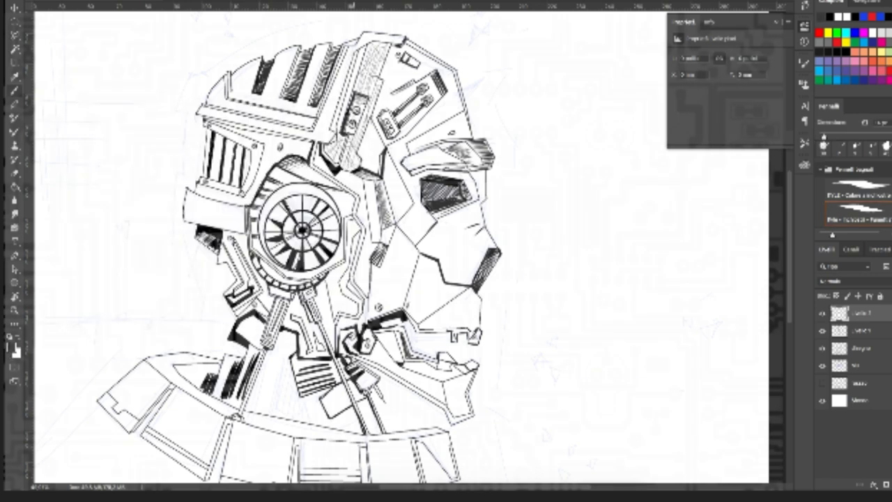
pyautogui.moveTo(361, 51); pyautogui.dragTo(344, 120)
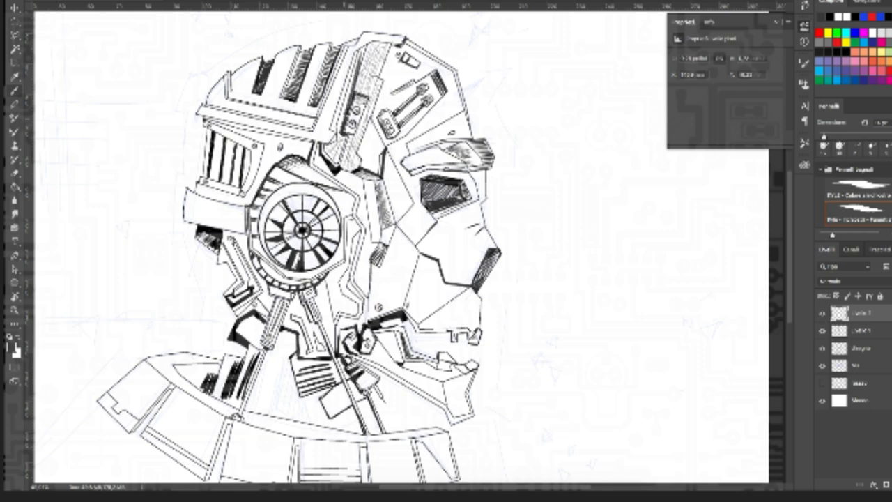
pyautogui.hotkey('ctrl', 'z')
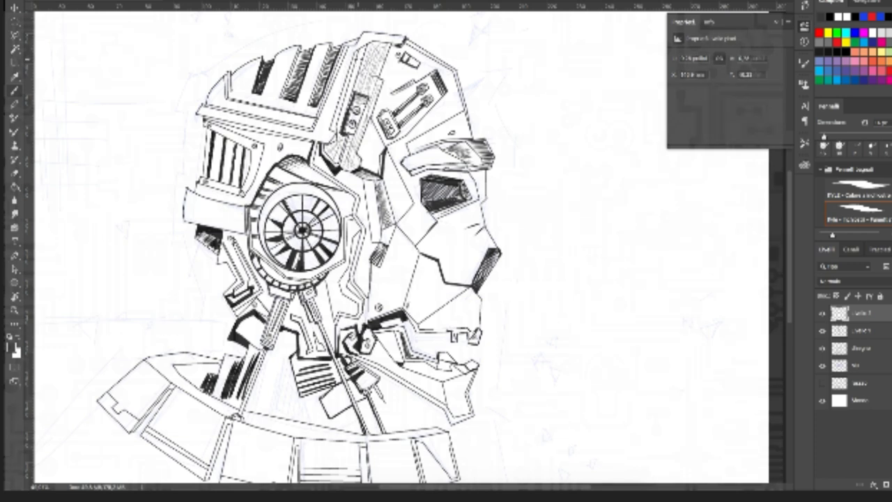
pyautogui.moveTo(342, 112); pyautogui.dragTo(363, 56)
pyautogui.moveTo(334, 132); pyautogui.dragTo(358, 57)
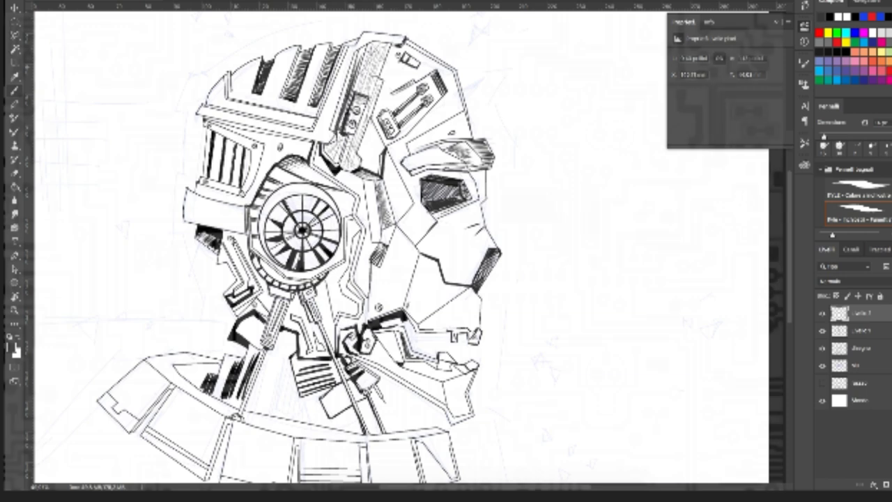
# Step: Shade the inner edge of the crown and forehead contour and the slanted panel line above the brow in grey
pyautogui.moveTo(365, 45); pyautogui.dragTo(407, 35)
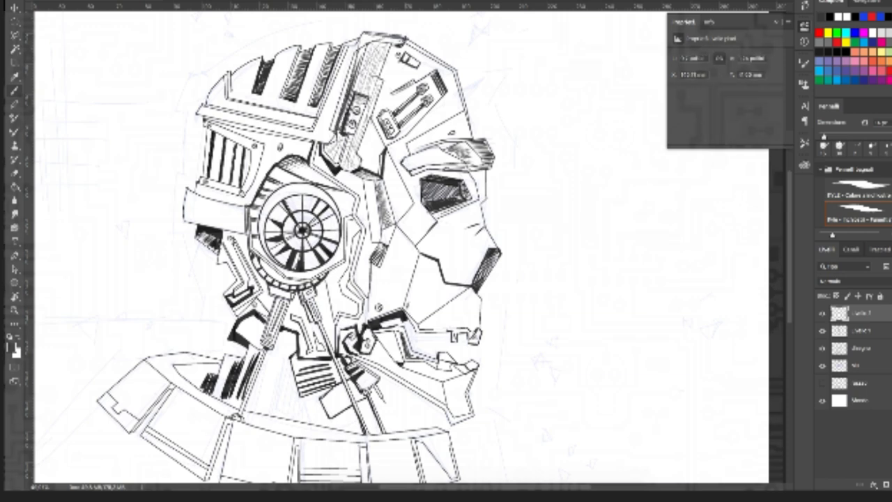
pyautogui.moveTo(405, 42)
pyautogui.mouseDown()
pyautogui.moveTo(454, 74)
pyautogui.moveTo(463, 104)
pyautogui.mouseUp()
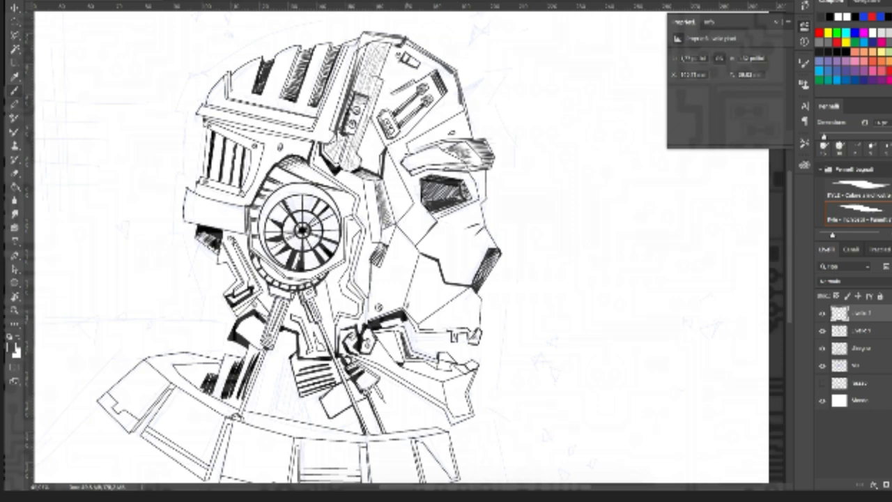
pyautogui.moveTo(409, 140); pyautogui.dragTo(463, 111)
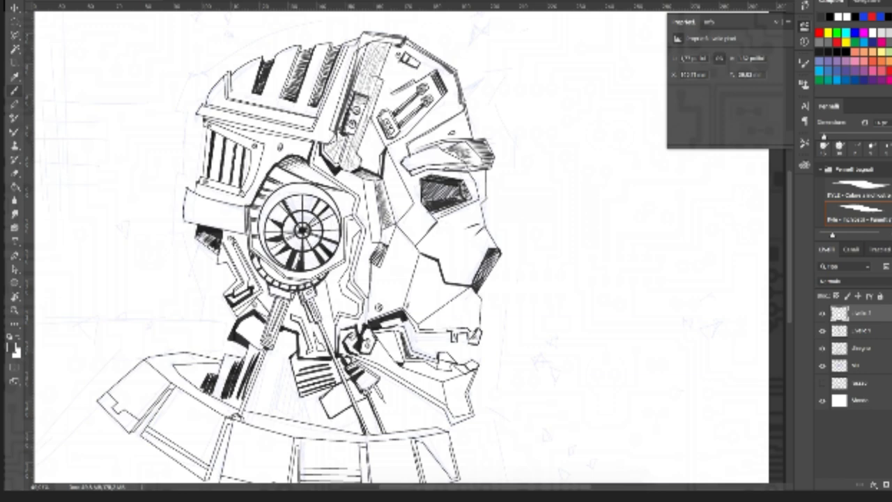
# Step: Add grey shading to the brow plate, the front of the eye socket and the dark facet beneath the nose tip
pyautogui.moveTo(450, 132)
pyautogui.mouseDown()
pyautogui.moveTo(466, 165)
pyautogui.moveTo(483, 165)
pyautogui.moveTo(468, 172)
pyautogui.mouseUp()
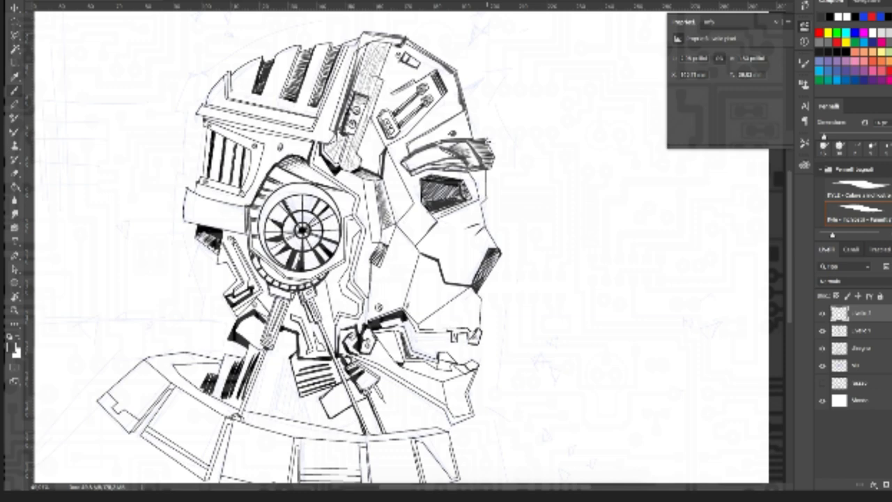
pyautogui.moveTo(471, 185); pyautogui.dragTo(452, 198)
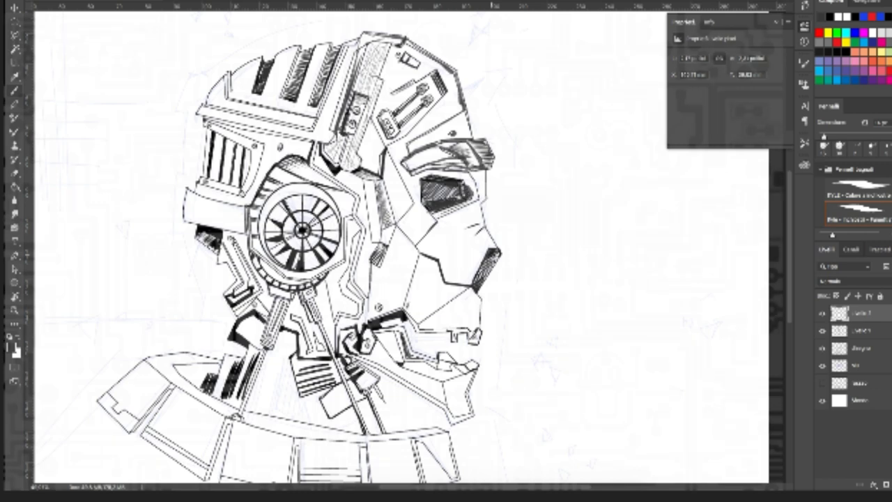
pyautogui.moveTo(493, 255); pyautogui.dragTo(477, 286)
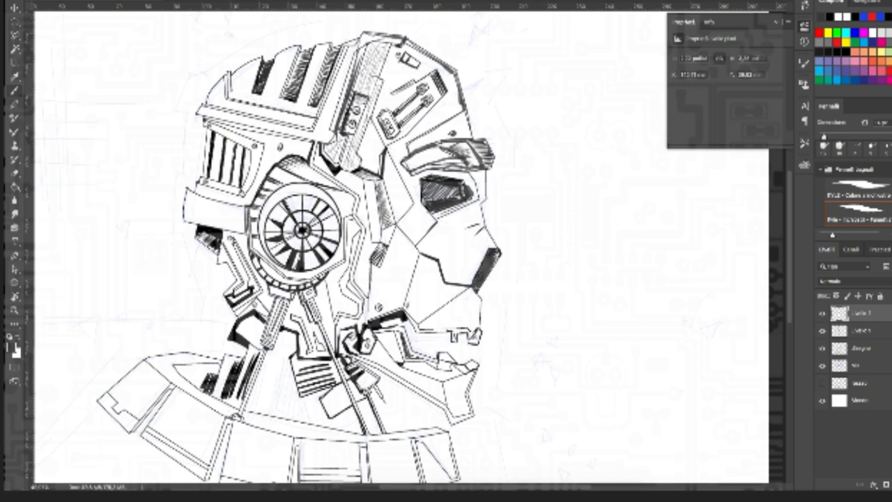
# Step: Thicken the lower cheek line with grey shadow and shade the edges of the upper and lower lip plates
pyautogui.moveTo(466, 287); pyautogui.dragTo(419, 326)
pyautogui.moveTo(404, 315); pyautogui.dragTo(479, 332)
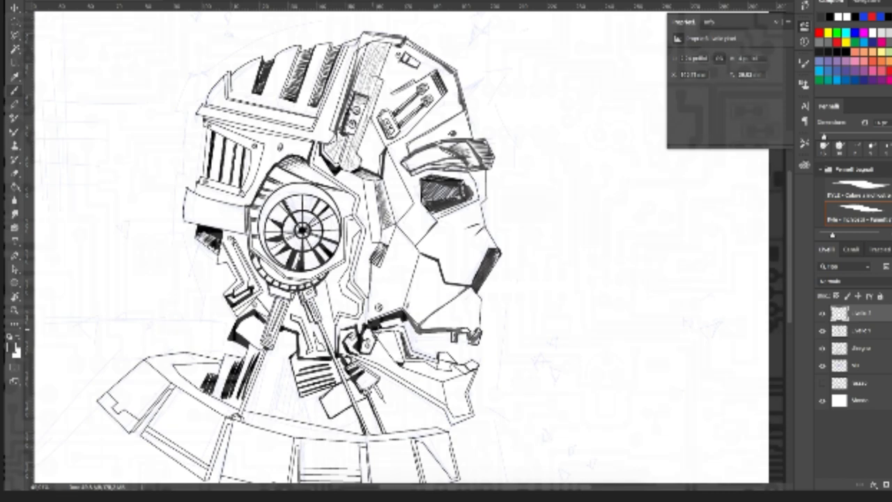
pyautogui.moveTo(398, 328)
pyautogui.mouseDown()
pyautogui.moveTo(413, 352)
pyautogui.moveTo(477, 367)
pyautogui.mouseUp()
pyautogui.moveTo(457, 327); pyautogui.dragTo(476, 342)
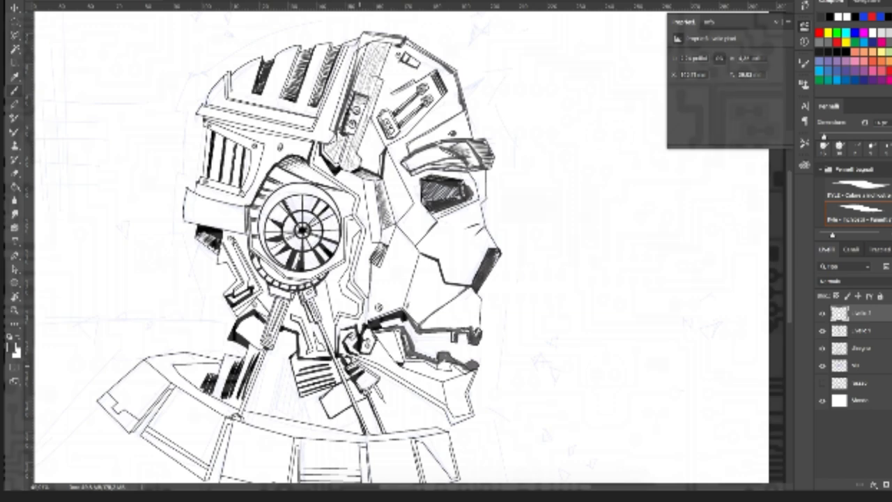
pyautogui.moveTo(351, 352); pyautogui.dragTo(454, 422)
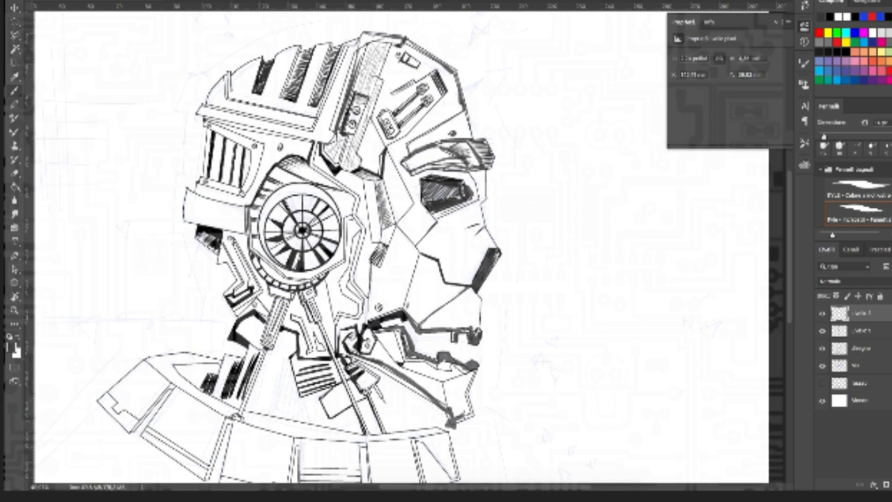
pyautogui.hotkey('ctrl', 'z')
pyautogui.hotkey('ctrl', 'z')
pyautogui.hotkey('ctrl', 'z')
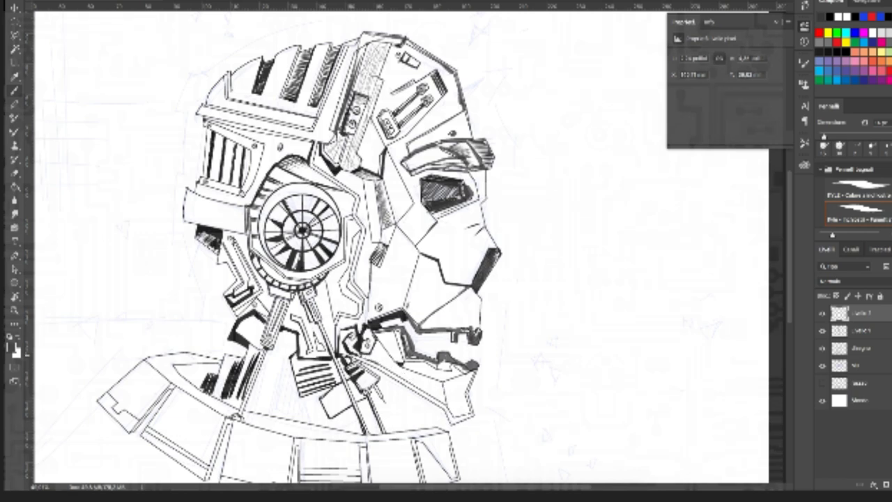
# Step: Paint a grey shadow along the lower jaw plate from the hinge to the chin and along the chin's front edge
pyautogui.moveTo(354, 358); pyautogui.dragTo(446, 407)
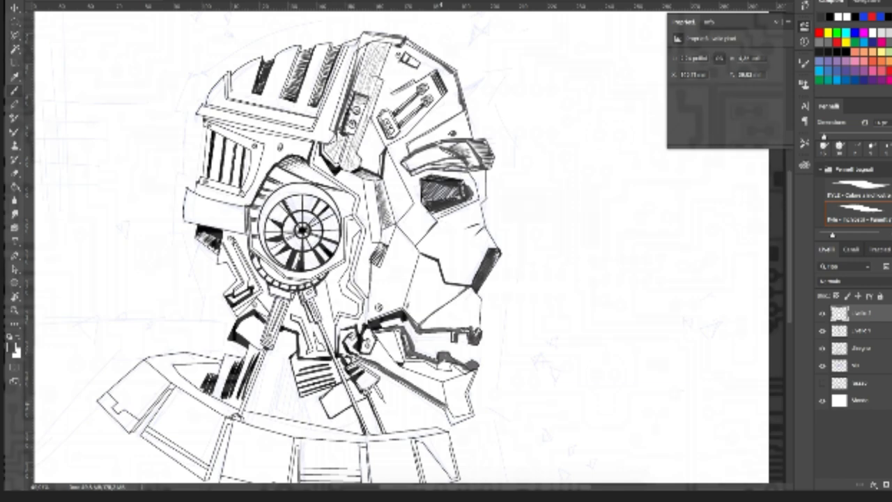
pyautogui.moveTo(451, 420); pyautogui.dragTo(471, 412)
pyautogui.hotkey('ctrl', 'shift', 'z')
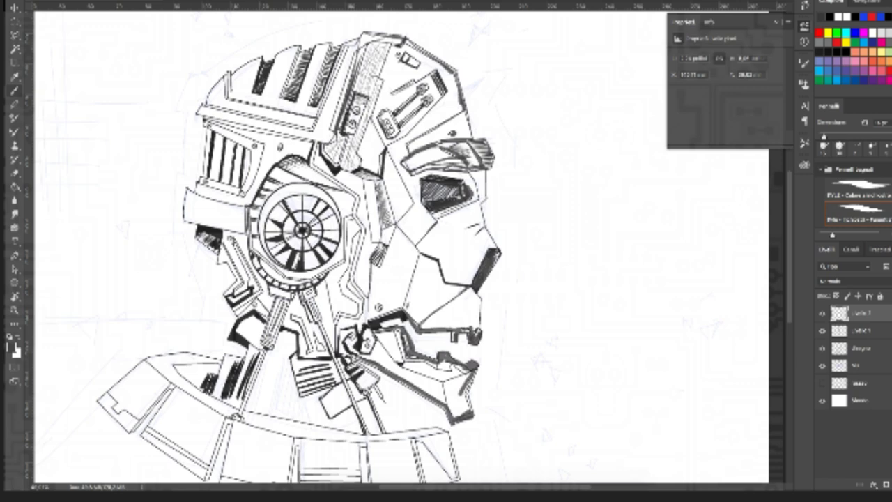
pyautogui.hotkey('ctrl', 'z')
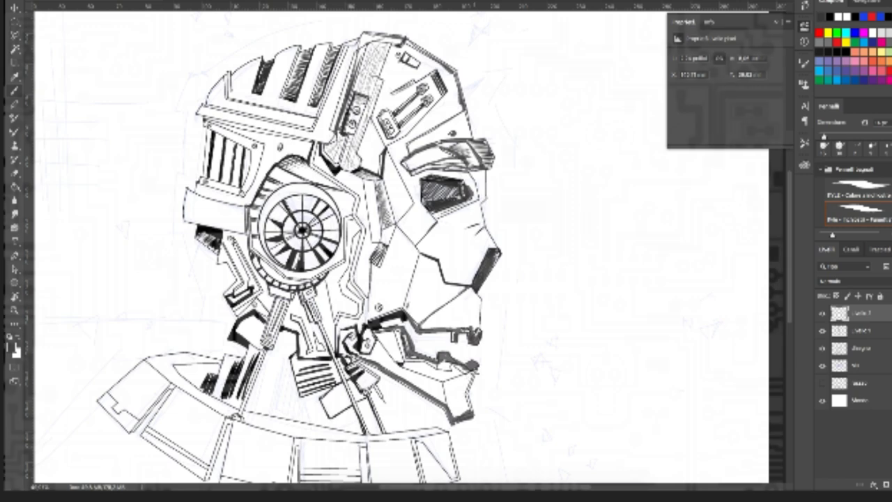
pyautogui.hotkey('ctrl', 'shift', 'z')
pyautogui.hotkey('ctrl', 'shift', 'z')
pyautogui.hotkey('ctrl', 'shift', 'z')
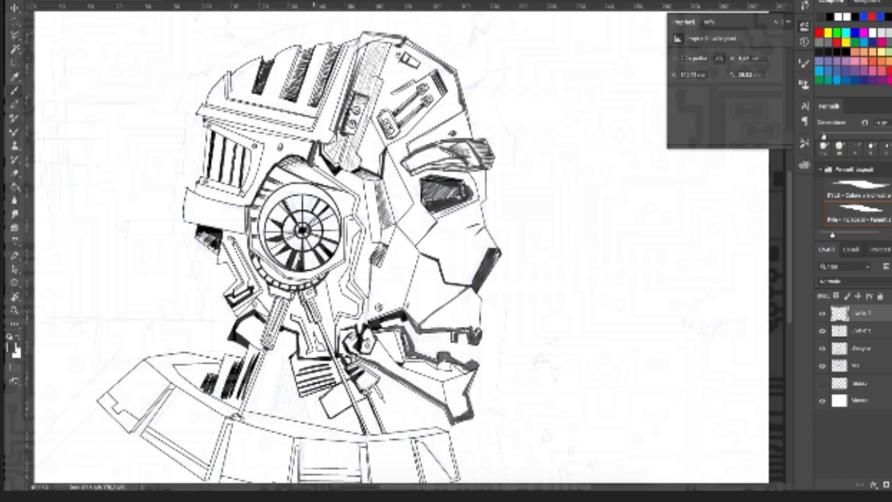
# Step: Shade the panel outline around the ear disc with a grey band, continuing its front edge down to the jaw hinge
pyautogui.moveTo(314, 164); pyautogui.dragTo(355, 199)
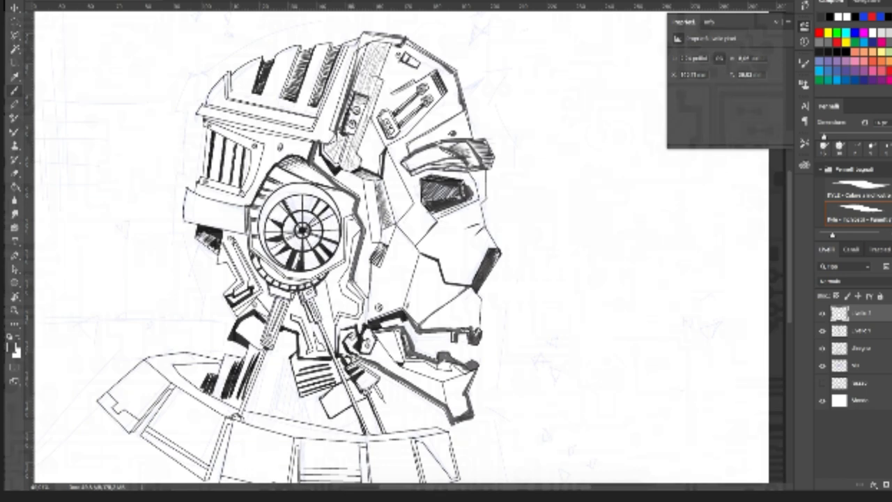
pyautogui.moveTo(350, 281); pyautogui.dragTo(366, 326)
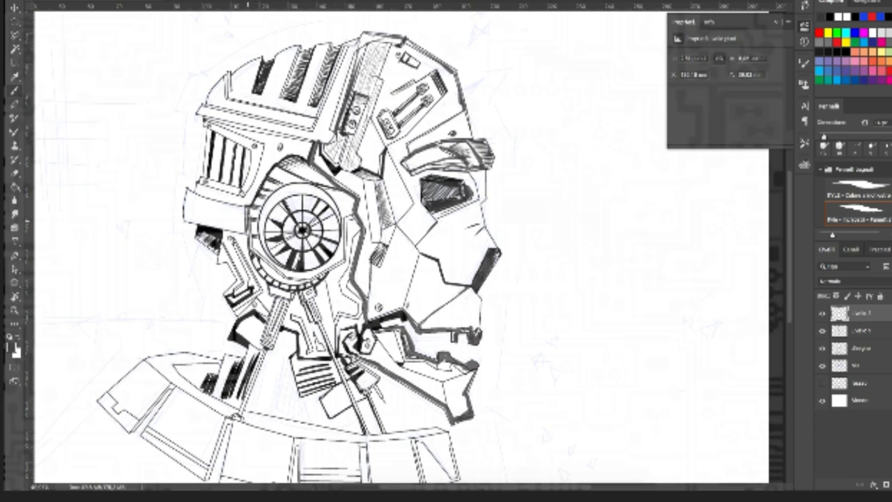
pyautogui.moveTo(248, 212); pyautogui.dragTo(295, 278)
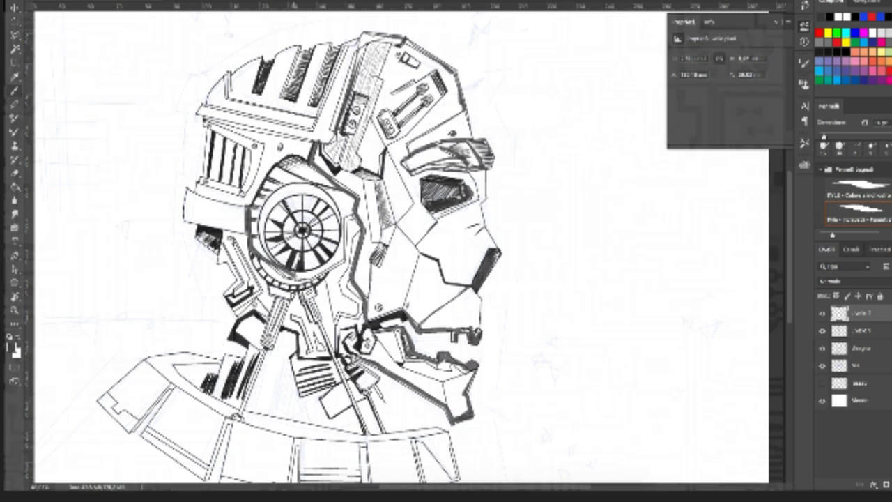
pyautogui.hotkey('ctrl', 'z')
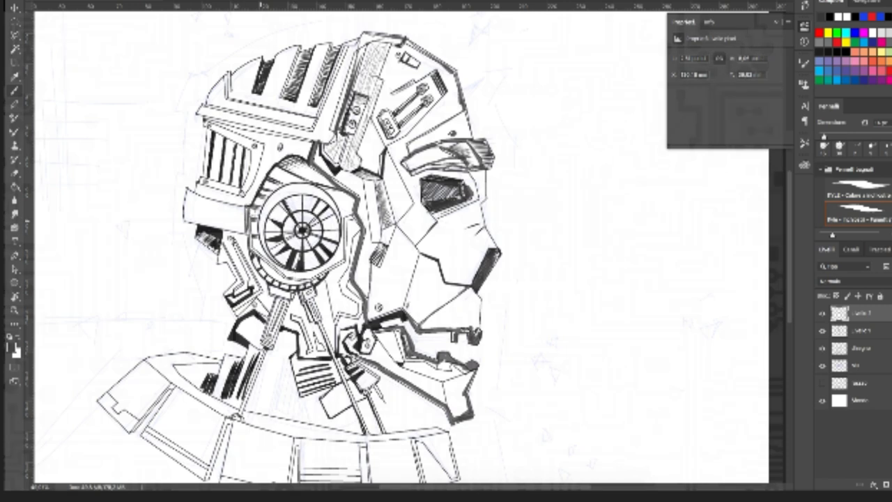
pyautogui.moveTo(249, 211); pyautogui.dragTo(291, 278)
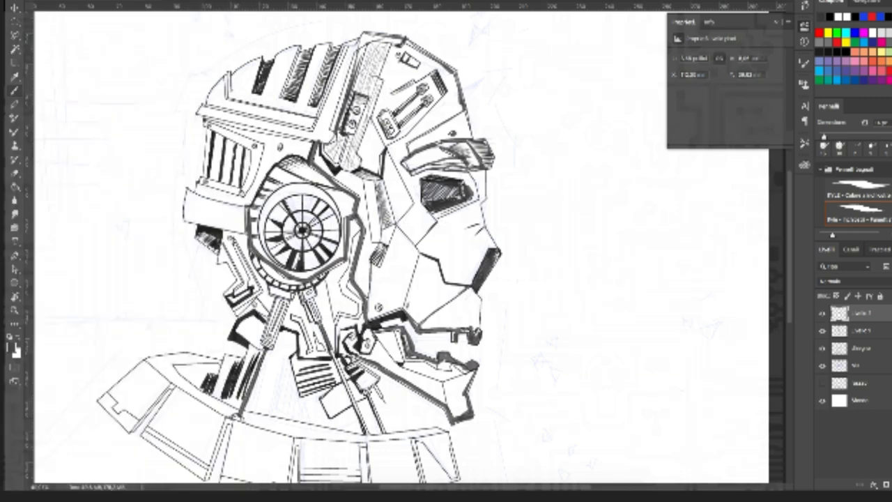
# Step: Shade the two slanted neck rods below the jaw hinge with long grey strokes down to the collar
pyautogui.moveTo(329, 351); pyautogui.dragTo(364, 429)
pyautogui.moveTo(368, 395); pyautogui.dragTo(383, 428)
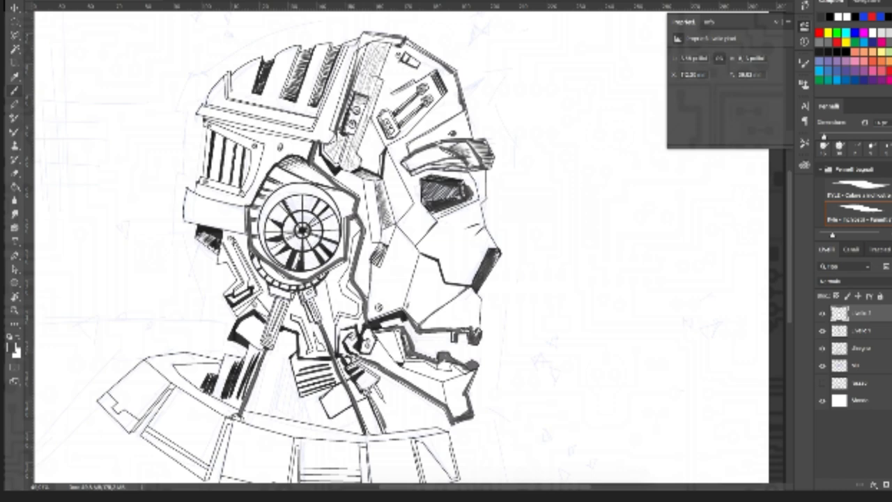
pyautogui.moveTo(365, 390); pyautogui.dragTo(385, 433)
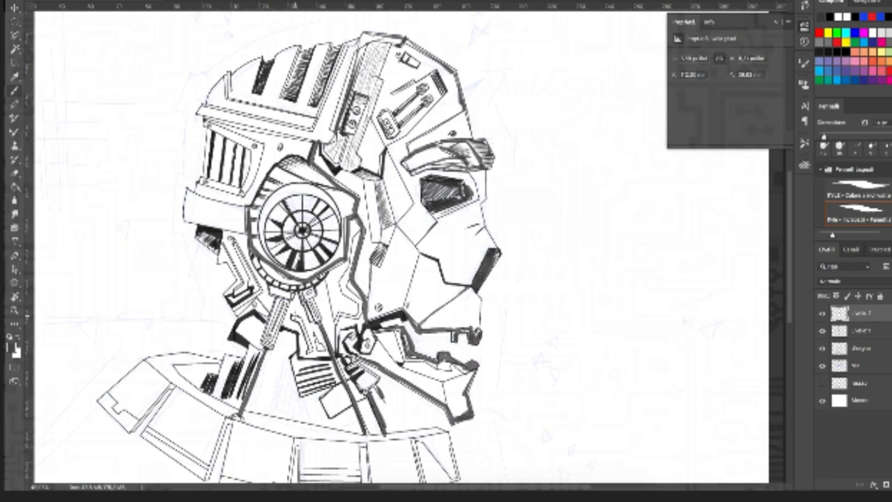
# Step: Shade the angular bracket below the ear disc, the toothed rim beneath it and the disc's inner ring in grey
pyautogui.moveTo(292, 316); pyautogui.dragTo(310, 350)
pyautogui.moveTo(271, 283); pyautogui.dragTo(321, 278)
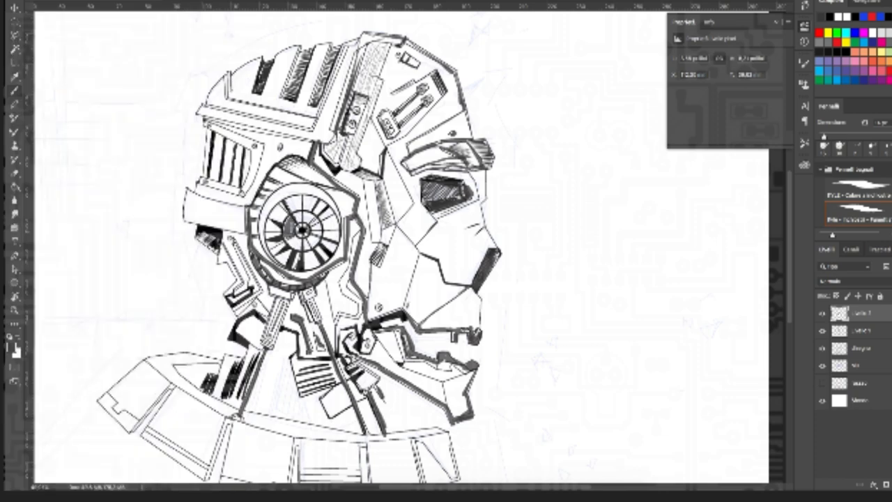
pyautogui.moveTo(287, 236)
pyautogui.mouseDown()
pyautogui.moveTo(315, 239)
pyautogui.moveTo(300, 222)
pyautogui.mouseUp()
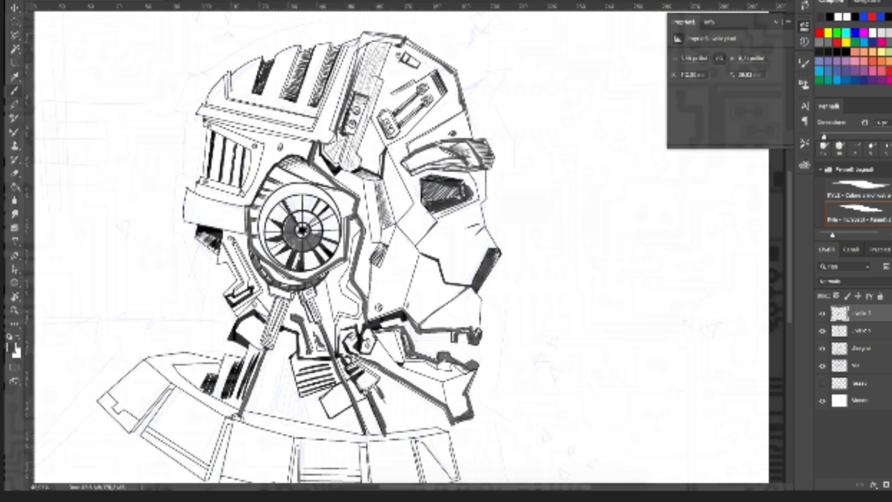
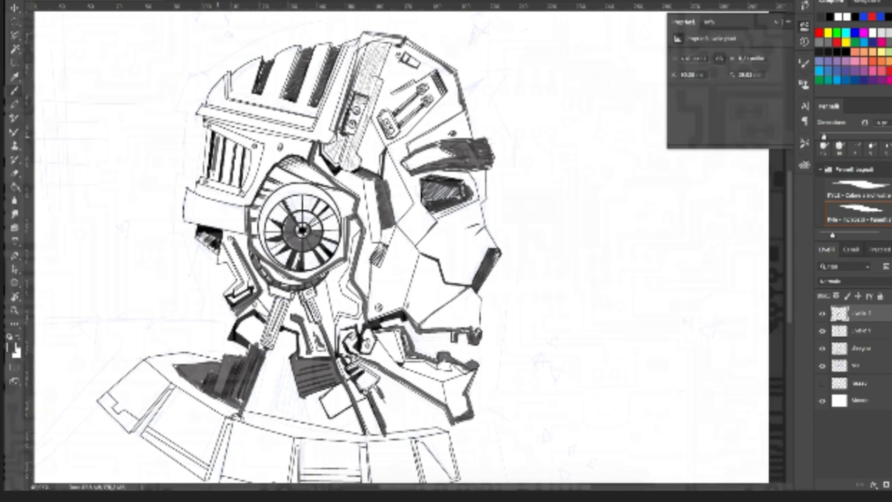
# Step: Fill the slats of the vent at the back of the head with vertical grey strokes
pyautogui.moveTo(218, 134); pyautogui.dragTo(214, 179)
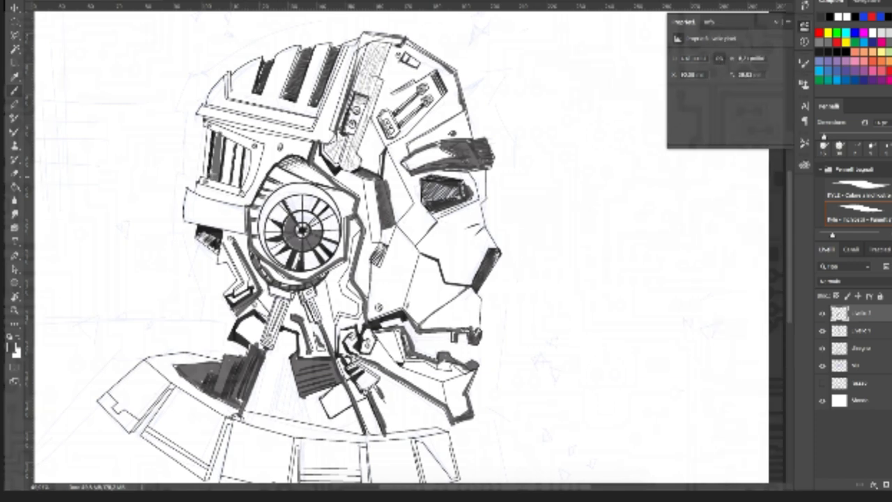
pyautogui.moveTo(216, 135); pyautogui.dragTo(211, 177)
pyautogui.moveTo(230, 135); pyautogui.dragTo(223, 179)
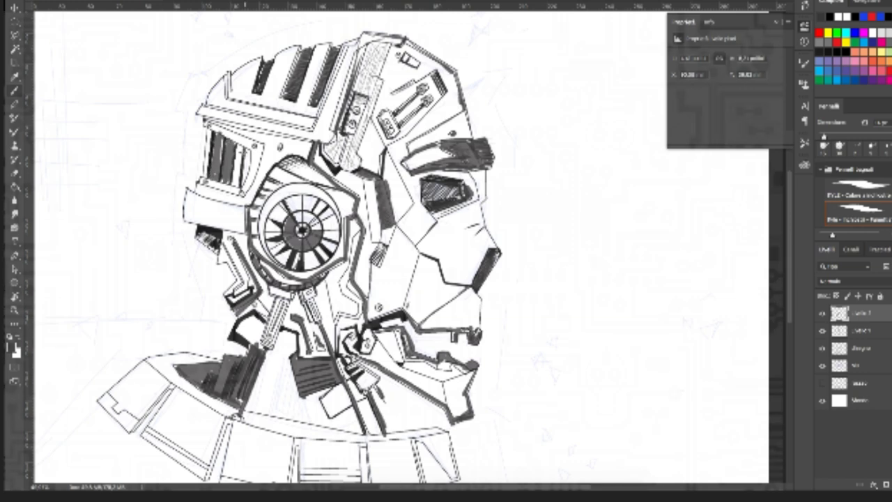
pyautogui.moveTo(243, 145); pyautogui.dragTo(234, 188)
pyautogui.moveTo(248, 152); pyautogui.dragTo(241, 186)
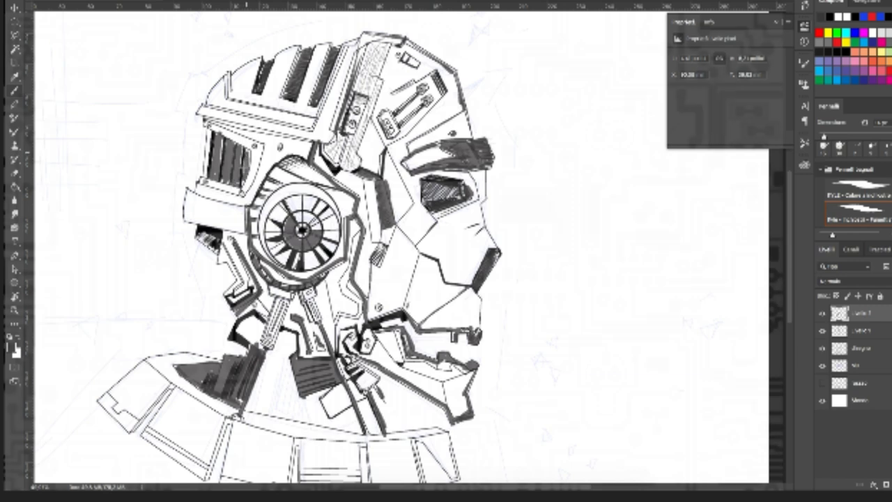
pyautogui.moveTo(211, 131); pyautogui.dragTo(208, 163)
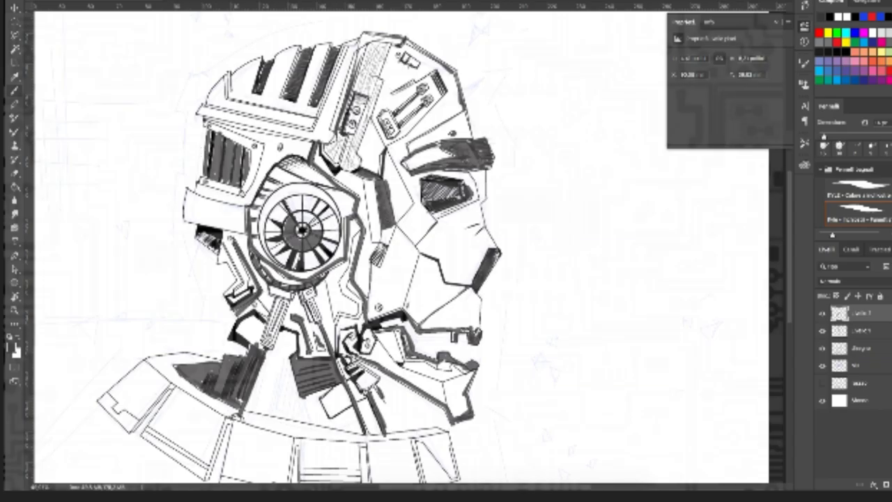
# Step: Shade the small rectangular slot near the crown and the base of the forehead pistons in grey
pyautogui.moveTo(409, 64); pyautogui.dragTo(404, 57)
pyautogui.moveTo(393, 124); pyautogui.dragTo(389, 127)
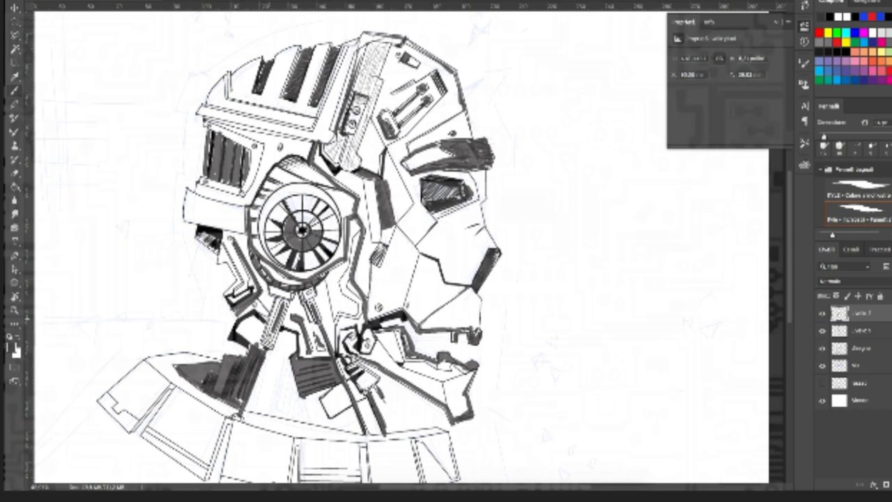
# Step: Outline the angular recess behind the upper neck rod with the Lasso and fill it with flat dark grey
pyautogui.press('l')
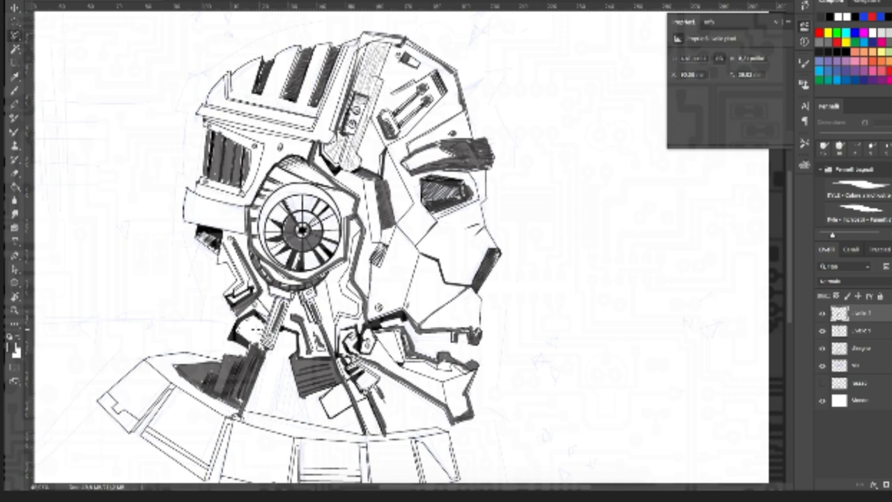
pyautogui.press('g')
pyautogui.click(252, 329)
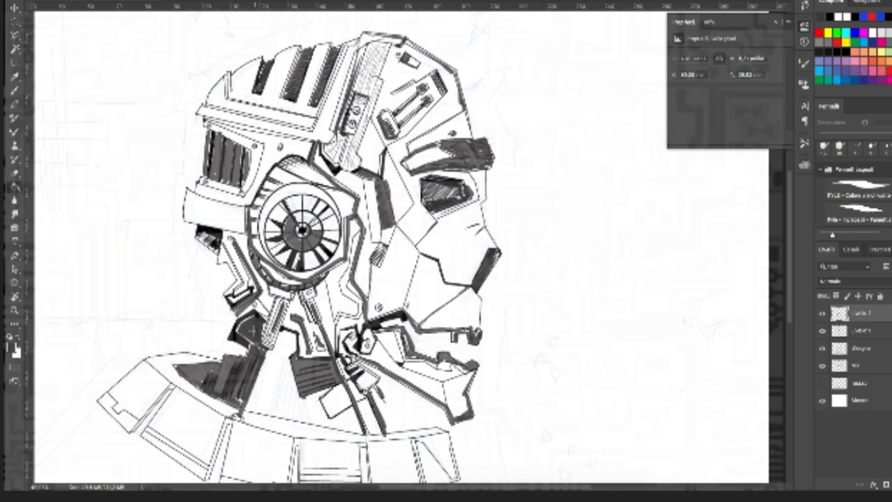
pyautogui.click(254, 329)
pyautogui.hotkey('ctrl', 'z')
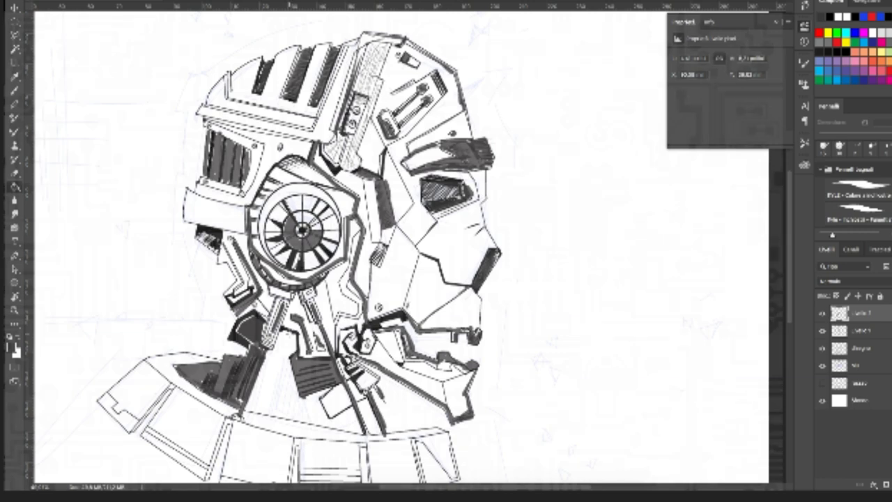
pyautogui.press('k')
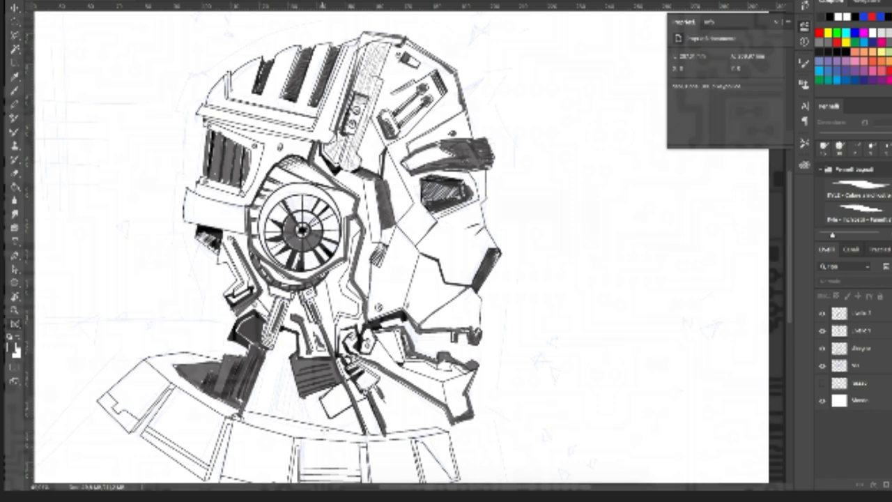
pyautogui.click(864, 319)
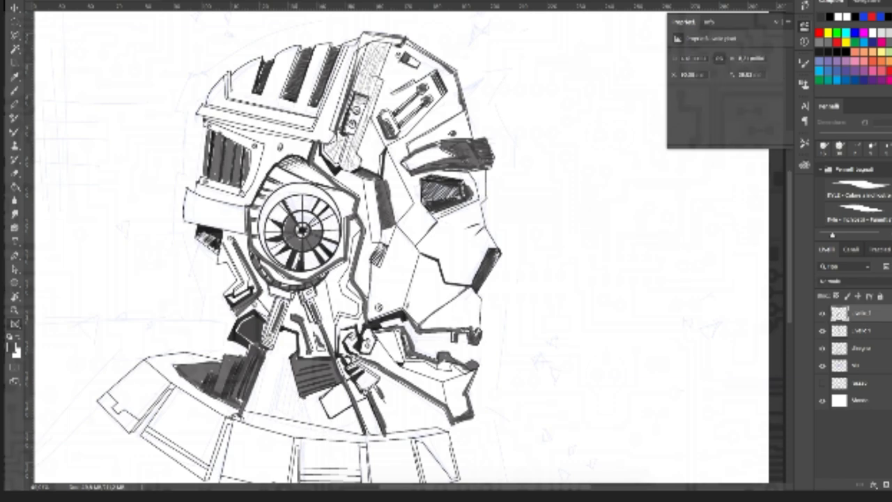
pyautogui.click(295, 336)
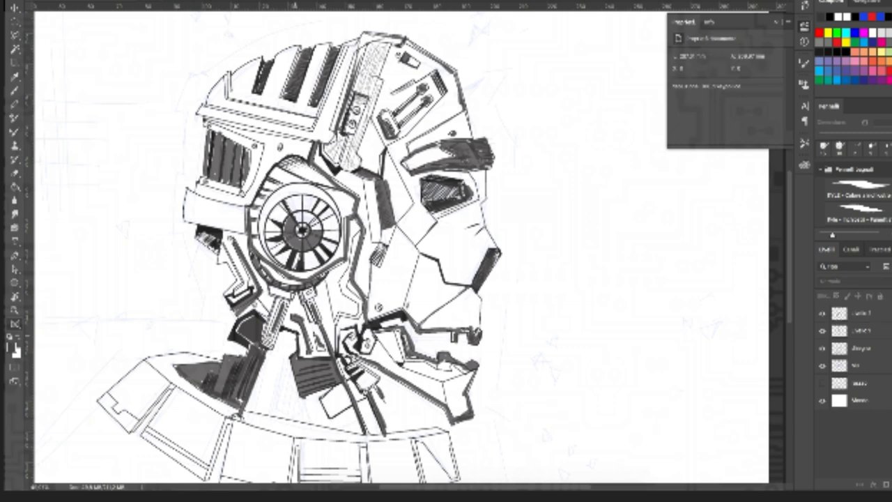
# Step: Select the open neck area between the rods and the collar and fill it with dark grey on the shading layer
pyautogui.press('l')
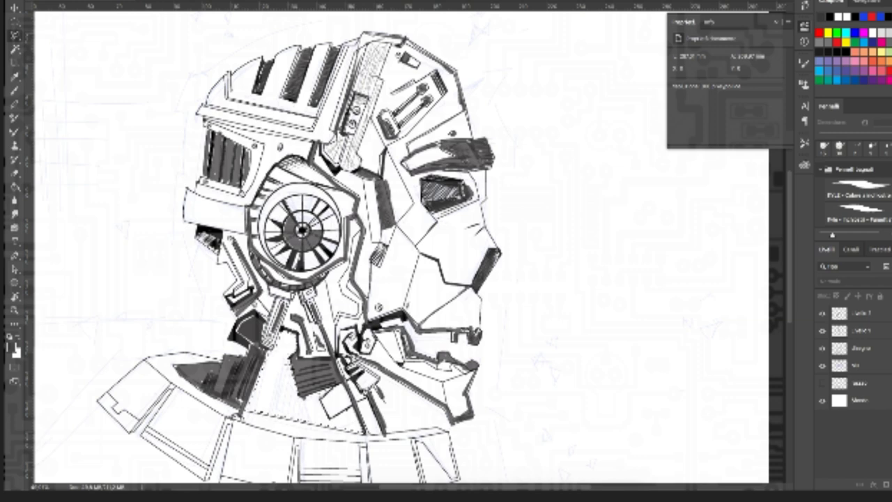
pyautogui.press('g')
pyautogui.click(534, 207)
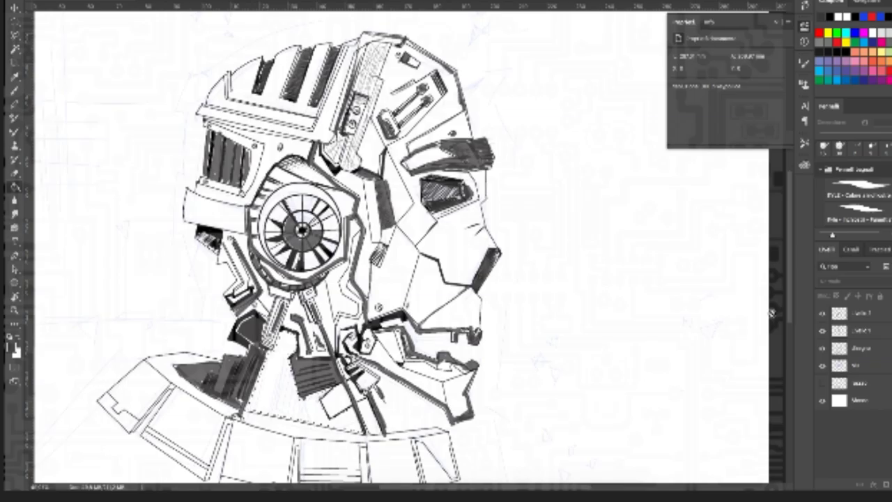
pyautogui.click(860, 312)
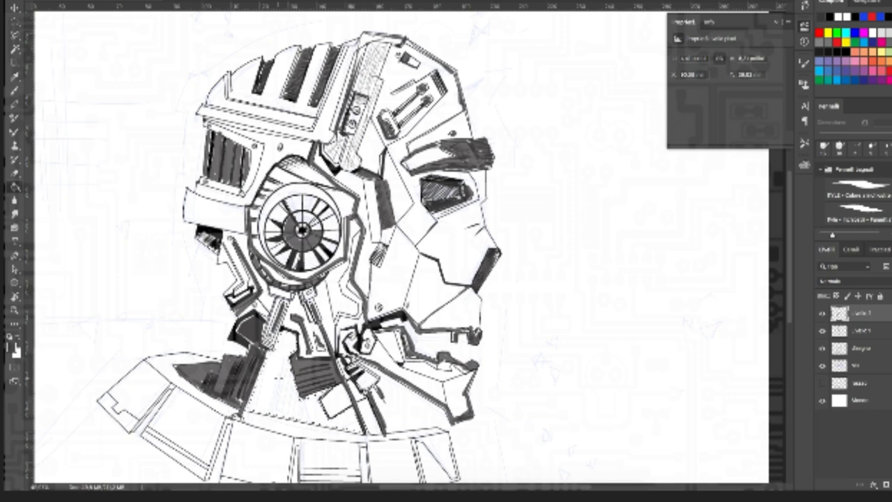
pyautogui.click(277, 378)
# Step: Select the narrow strip between the two front neck rods above the collar and fill it with dark grey
pyautogui.press('l')
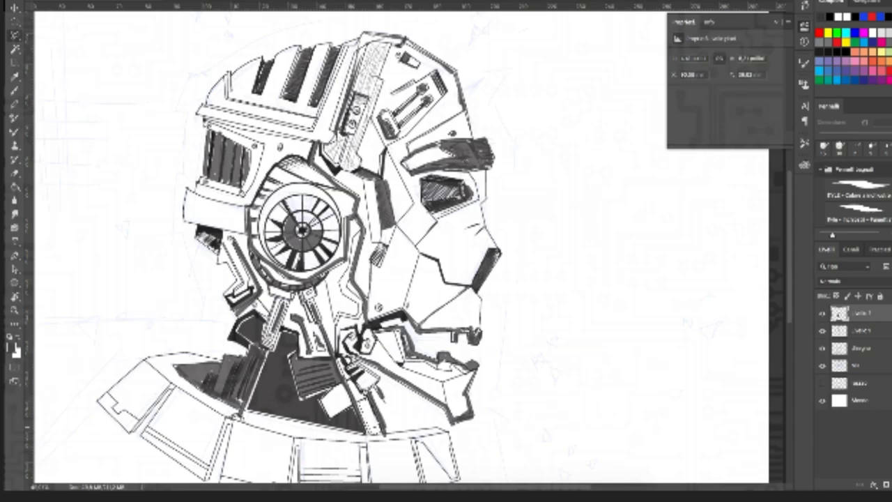
pyautogui.press('g')
pyautogui.click(372, 417)
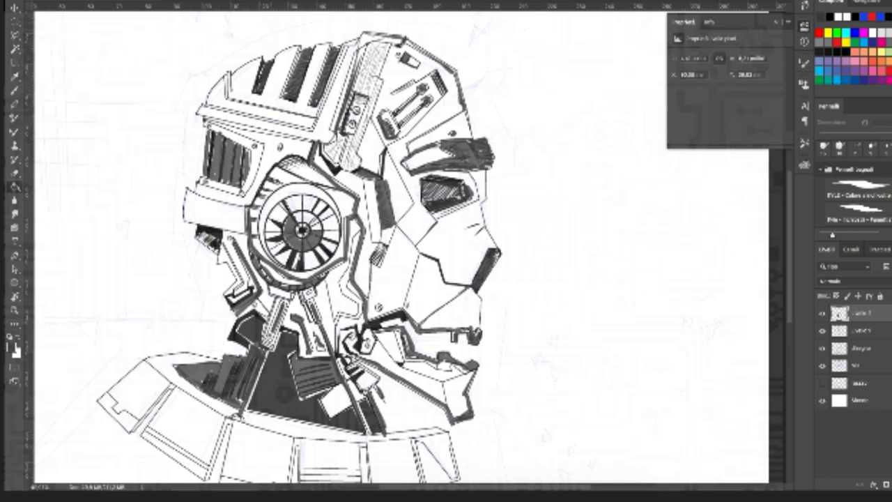
# Step: Check the drawing with the grey shading layer hidden and shown, and change that layer's blending mode
pyautogui.press('l')
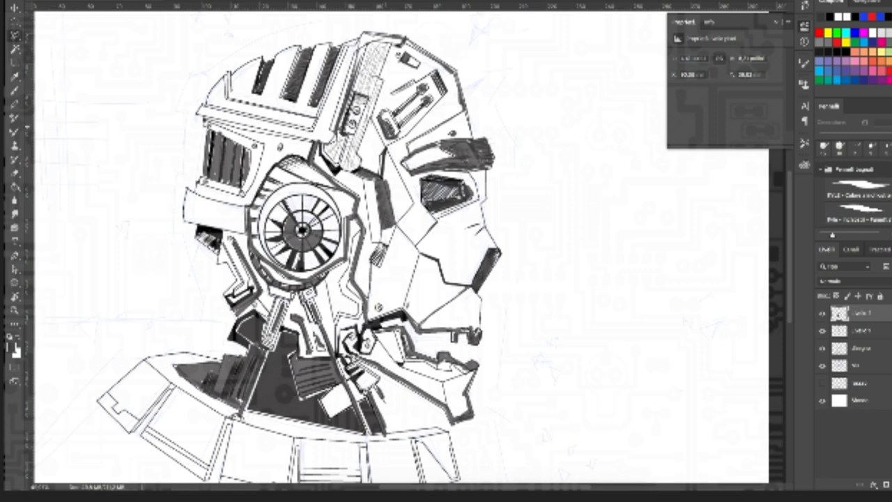
pyautogui.scroll(3, 430, 124)
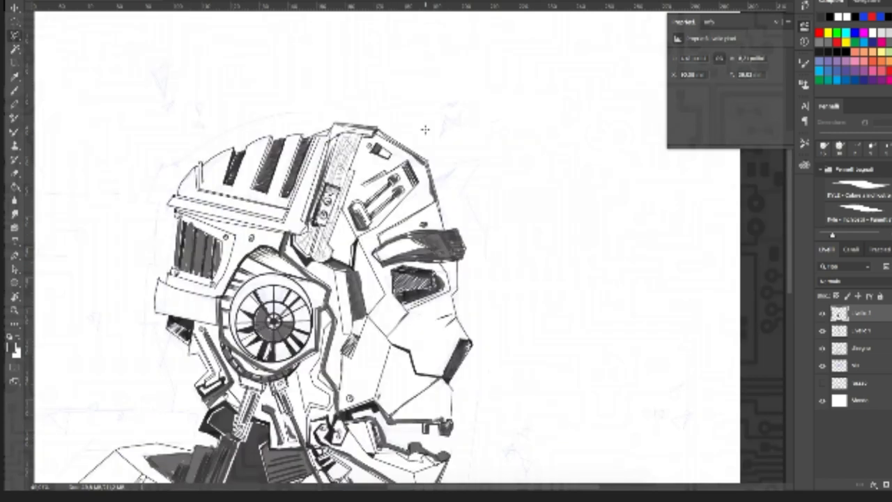
pyautogui.scroll(-4, 425, 130)
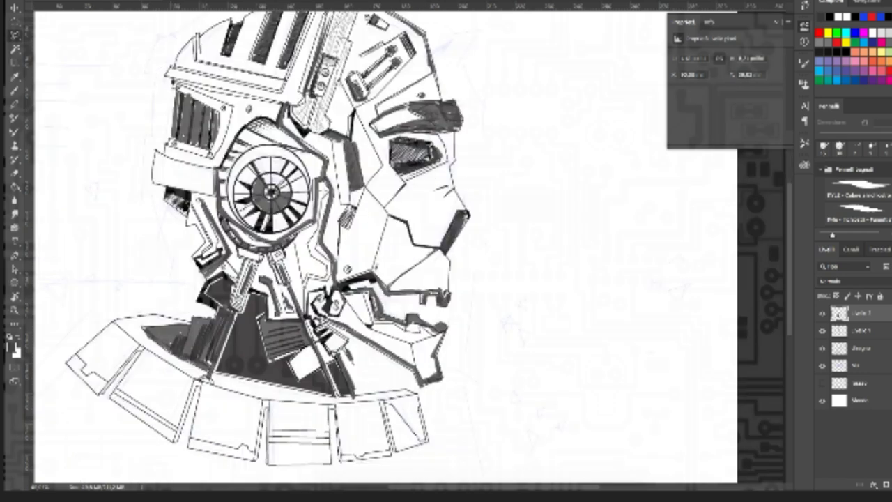
pyautogui.click(822, 313)
pyautogui.click(822, 313)
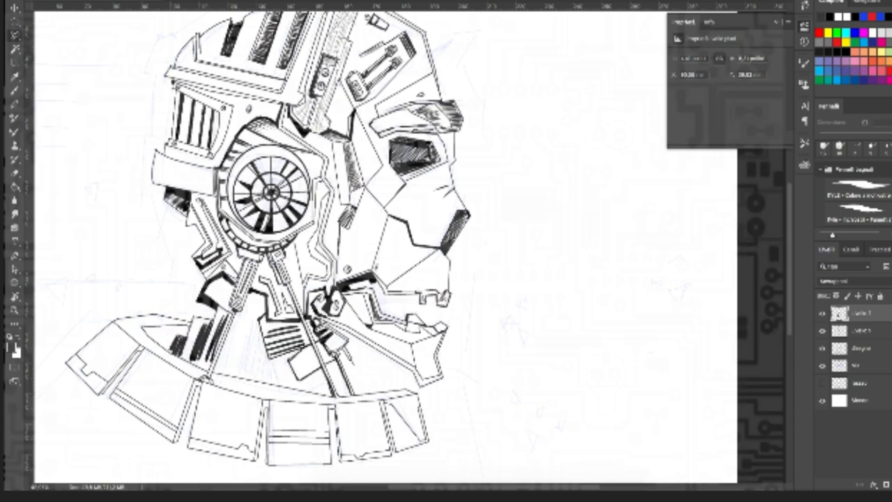
pyautogui.click(883, 282)
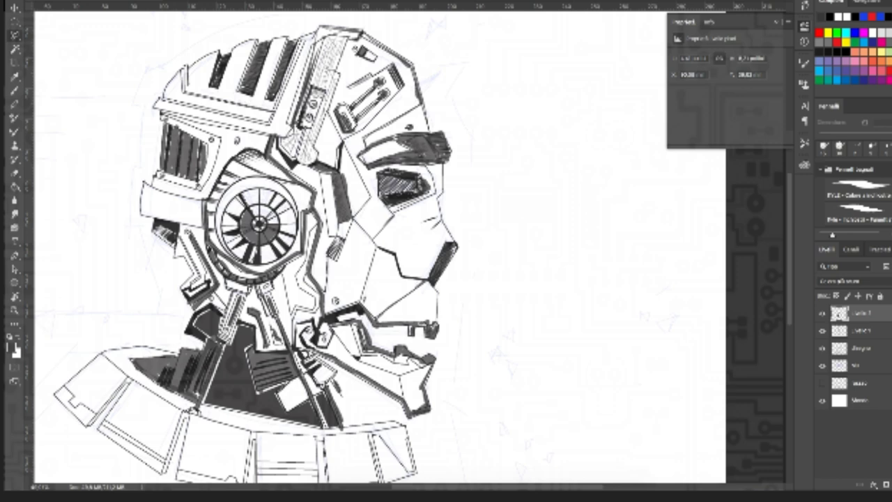
# Step: Add a new layer at the top of the stack, show the brush settings and hide the brush presets list
pyautogui.hotkey('ctrl', 'shift', 'alt', 'n')
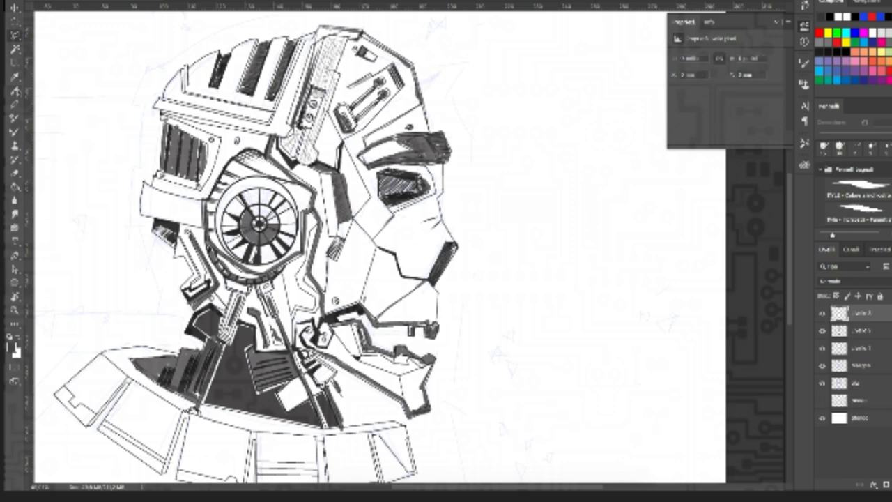
pyautogui.press('F5')
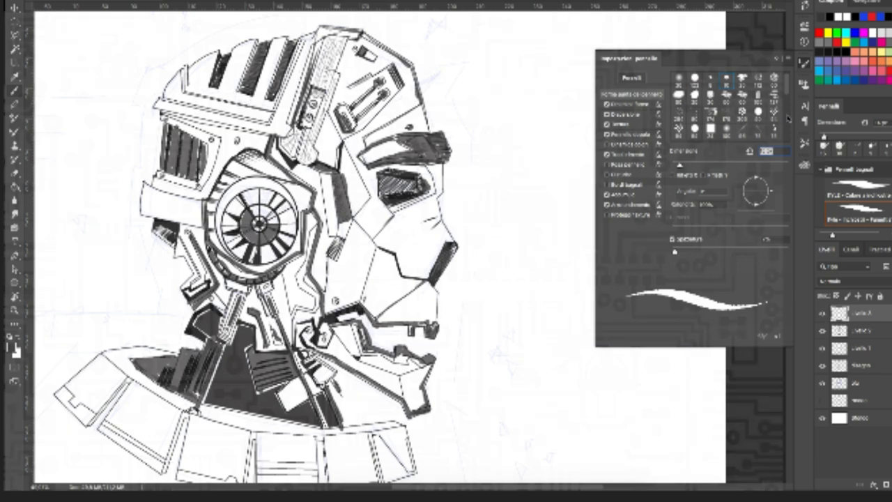
pyautogui.click(777, 60)
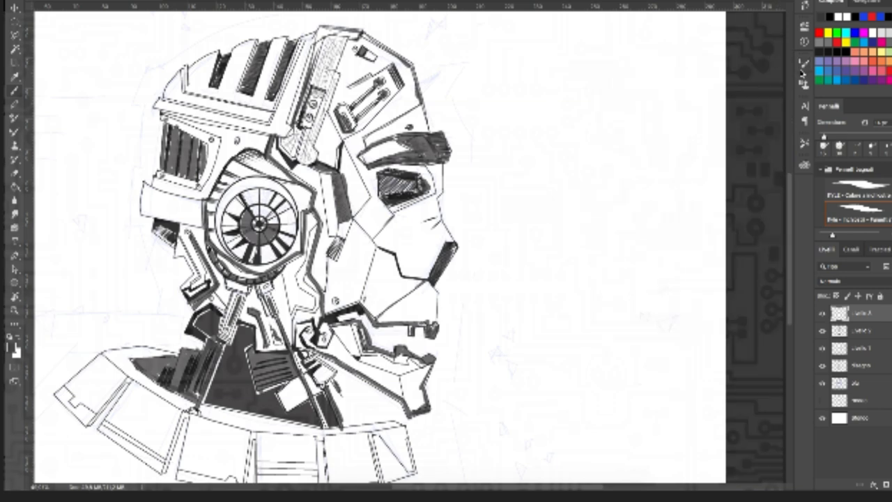
pyautogui.click(803, 64)
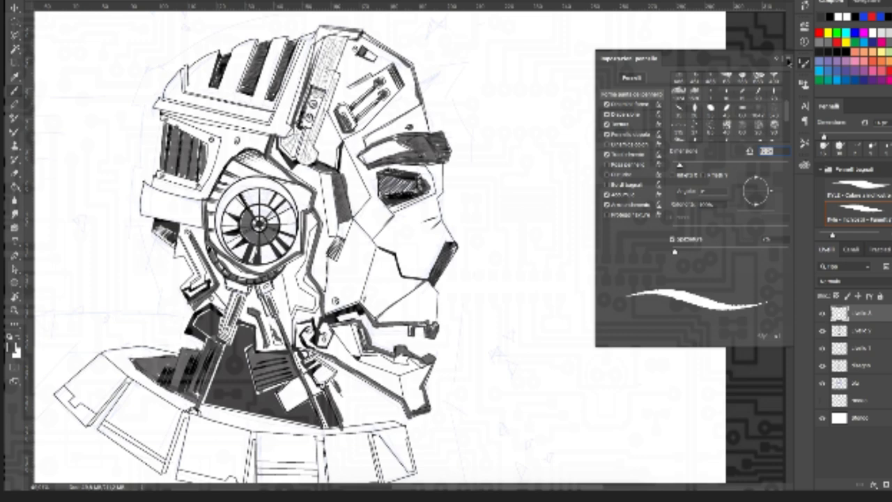
pyautogui.click(787, 62)
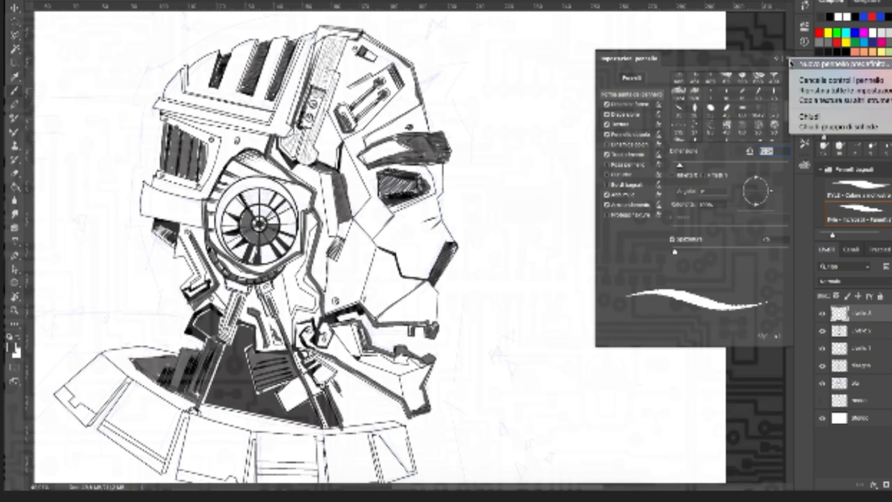
pyautogui.click(790, 63)
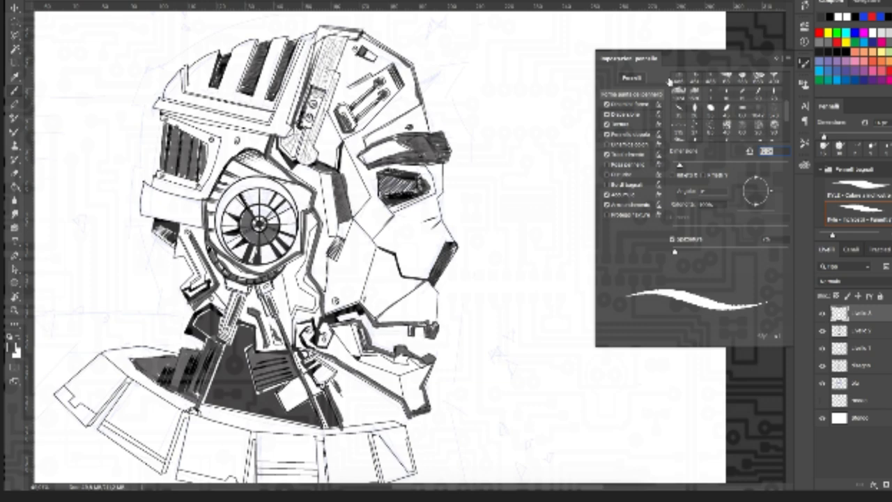
pyautogui.click(803, 141)
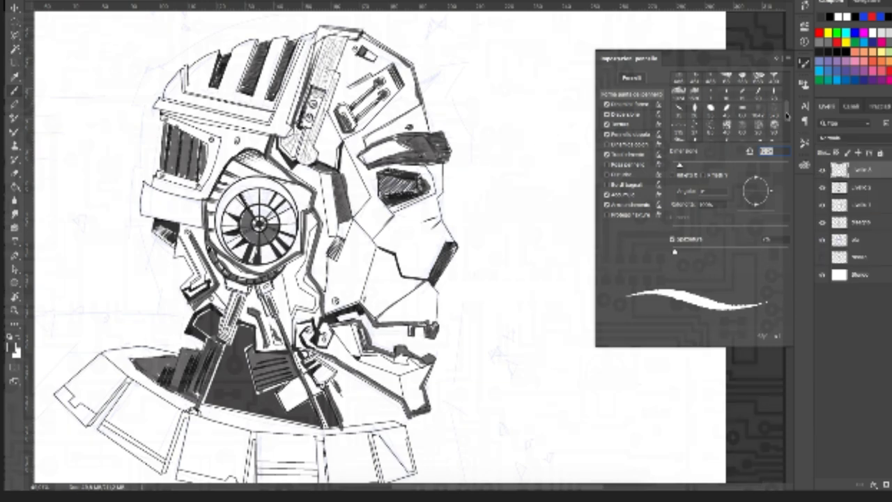
# Step: Choose a large rough-edged brush tip, test it with a vertical stroke beside the face and undo the test
pyautogui.scroll(-3, 725, 105)
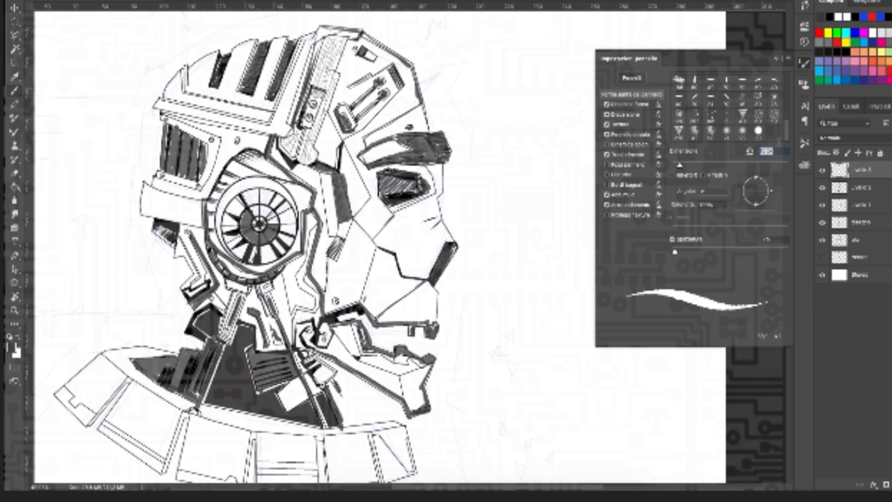
pyautogui.click(678, 116)
pyautogui.moveTo(533, 167); pyautogui.dragTo(523, 267)
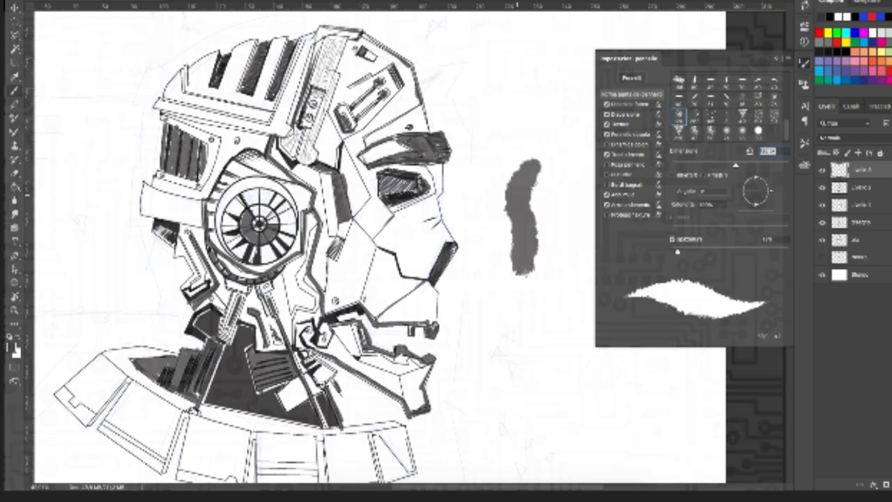
pyautogui.hotkey('ctrl', 'z')
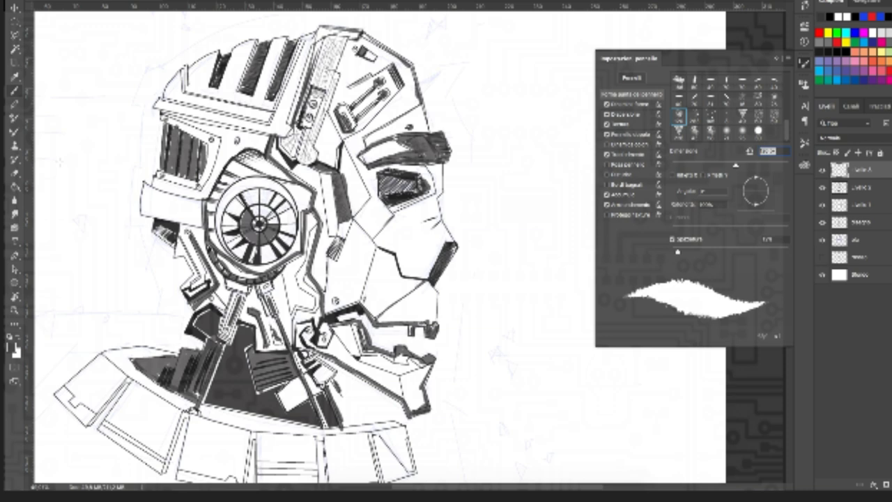
# Step: Set the foreground colour to a dark muted red and reduce the brush size slightly
pyautogui.click(13, 346)
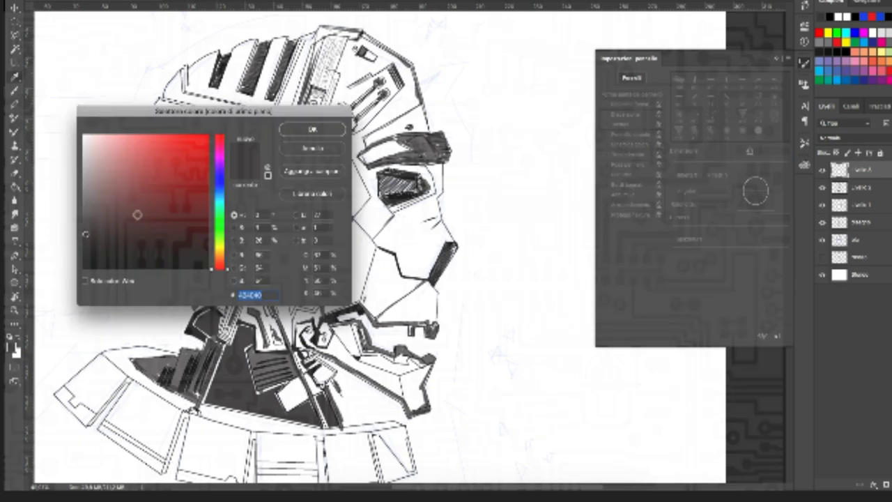
pyautogui.click(151, 212)
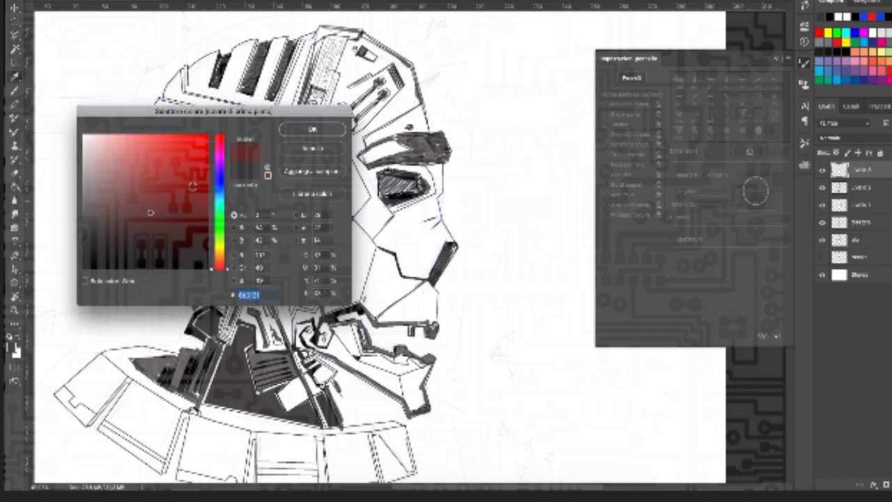
pyautogui.press('Return')
pyautogui.keyDown('alt'); pyautogui.rightClick(202, 86); pyautogui.keyUp('alt')
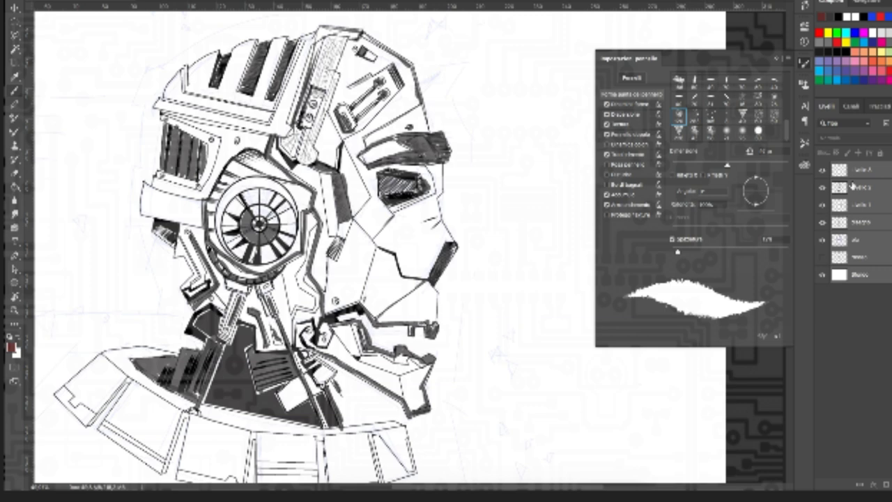
# Step: Isolate the top layer's visibility, restore the other layers and reselect the top layer
pyautogui.keyDown('alt'); pyautogui.click(823, 170); pyautogui.keyUp('alt')
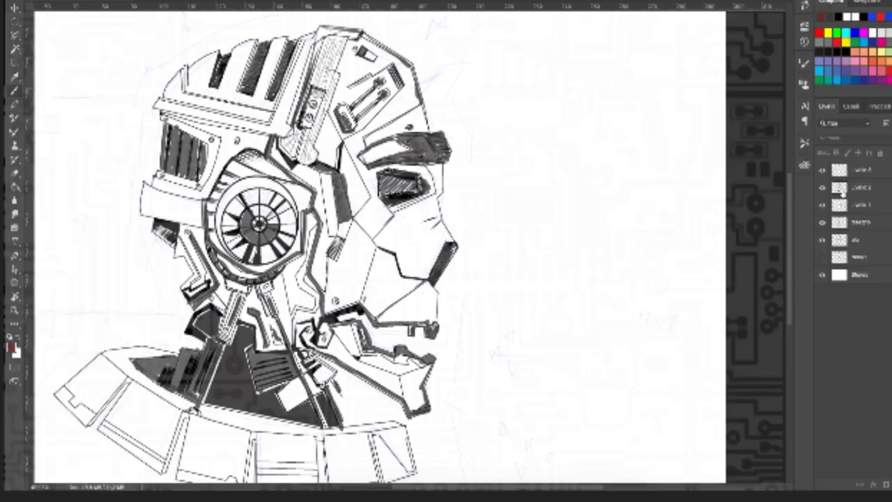
pyautogui.keyDown('alt'); pyautogui.click(823, 170); pyautogui.keyUp('alt')
pyautogui.keyDown('alt'); pyautogui.click(823, 170); pyautogui.keyUp('alt')
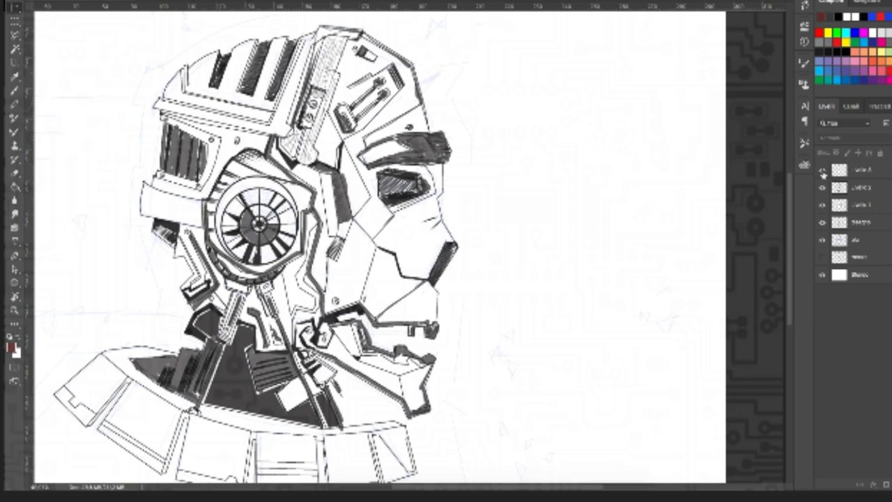
pyautogui.click(858, 169)
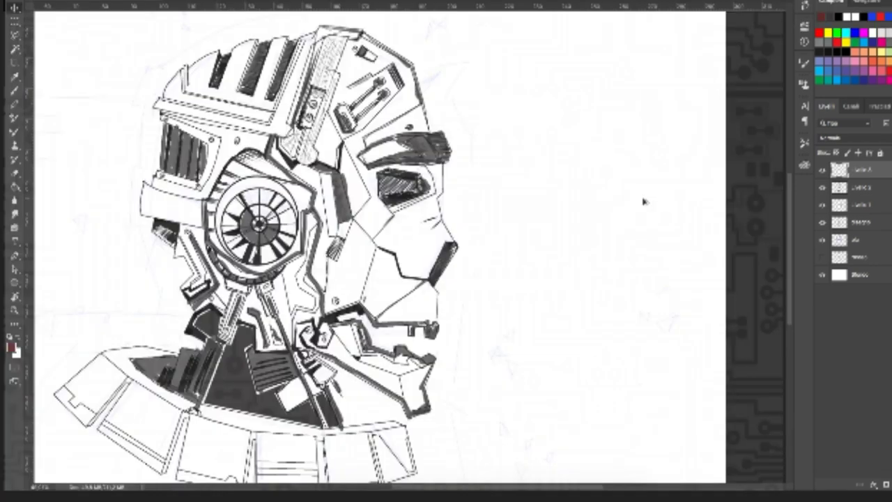
# Step: Set the foreground colour to a deep dark red for painting on the top layer
pyautogui.hotkey('ctrl', 'shift', 'n')
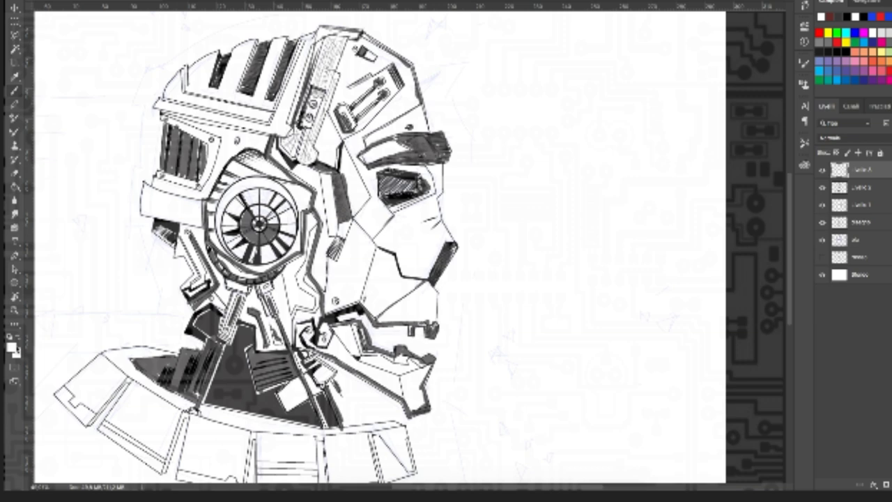
pyautogui.click(12, 347)
pyautogui.click(184, 205)
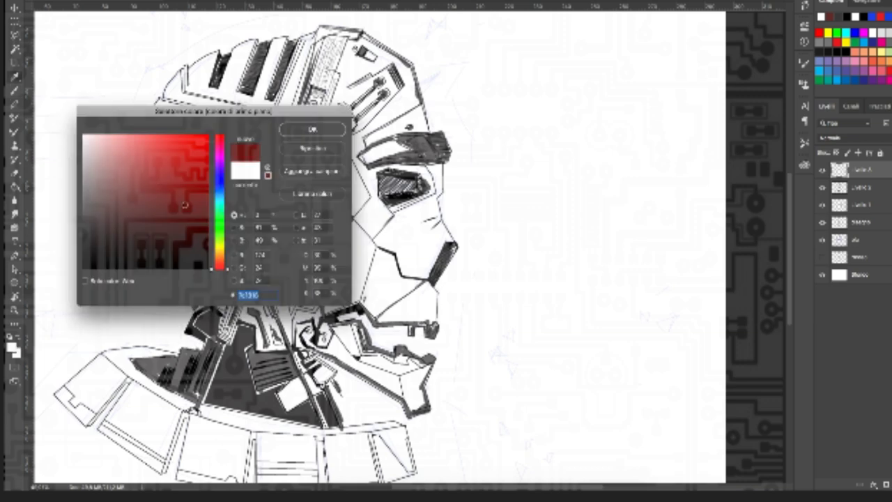
pyautogui.press('Return')
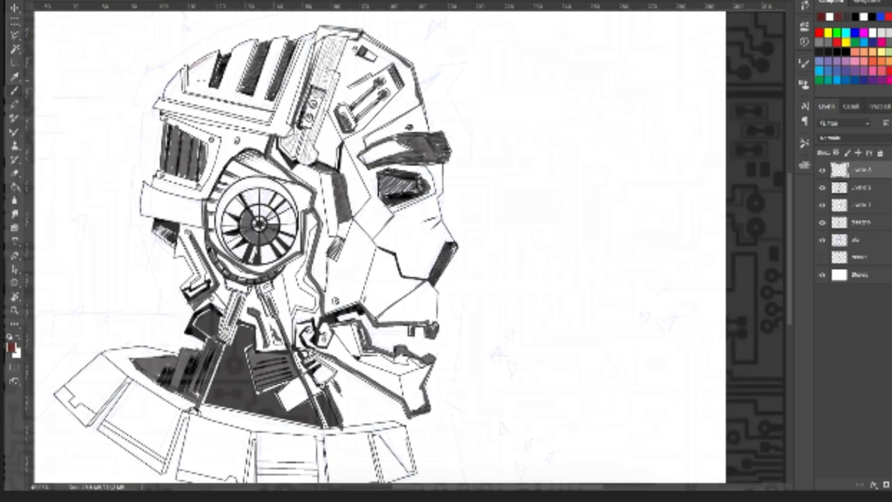
# Step: Adjust the brush size, test it with a short red stroke in the blank area beside the face and undo it
pyautogui.keyDown('alt'); pyautogui.rightClick(200, 75); pyautogui.keyUp('alt')
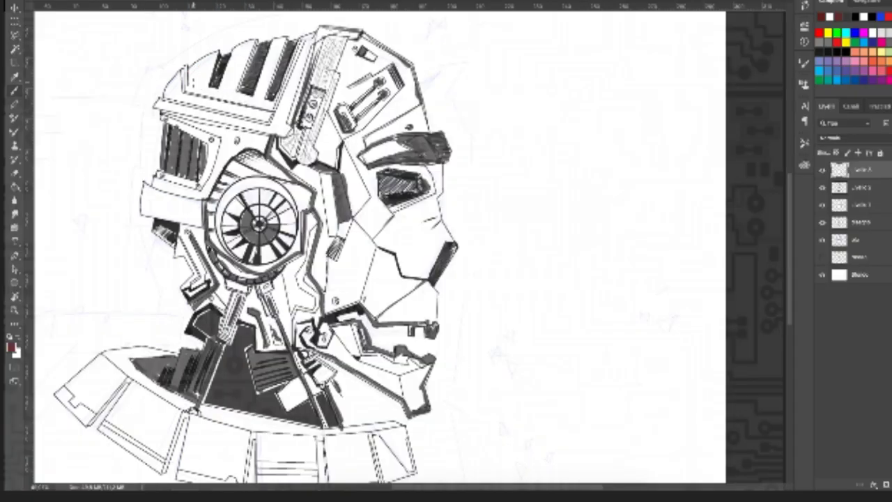
pyautogui.moveTo(608, 99); pyautogui.dragTo(576, 153)
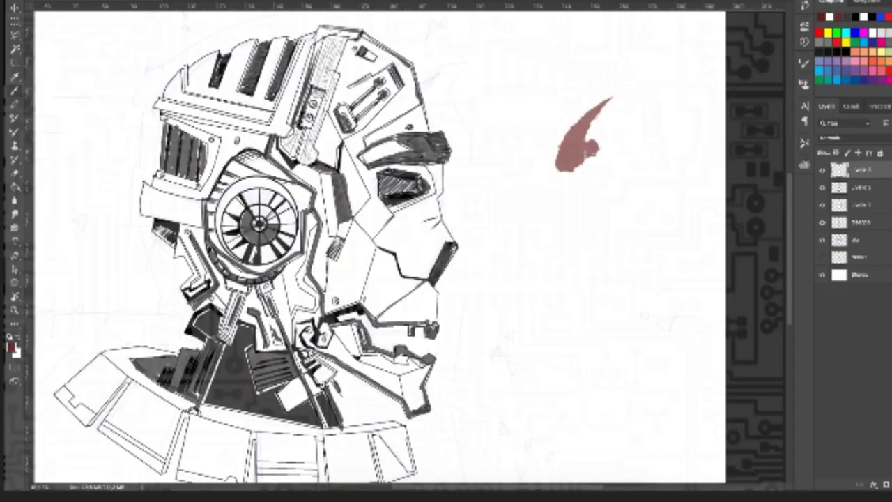
pyautogui.hotkey('ctrl', 'z')
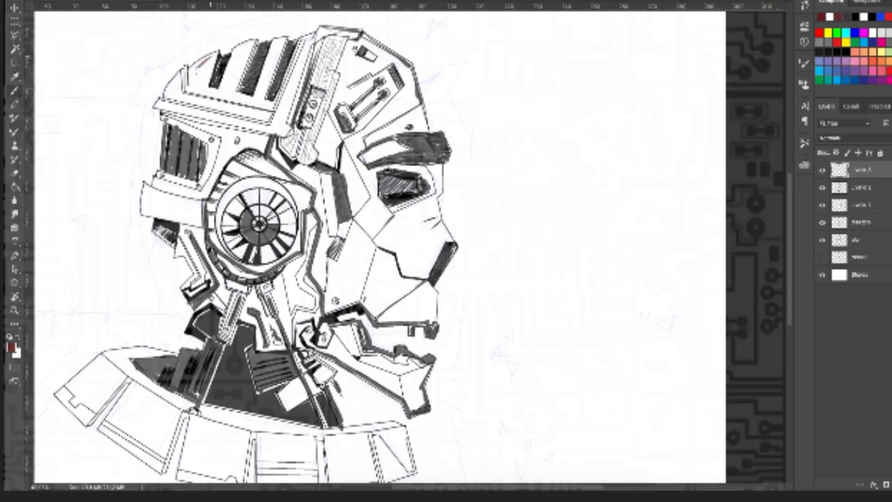
# Step: Paint dark red between the ribs on top of the skull and along the band beneath them
pyautogui.moveTo(184, 75)
pyautogui.mouseDown()
pyautogui.moveTo(211, 57)
pyautogui.moveTo(195, 91)
pyautogui.mouseUp()
pyautogui.moveTo(229, 59)
pyautogui.mouseDown()
pyautogui.moveTo(220, 89)
pyautogui.moveTo(235, 53)
pyautogui.mouseUp()
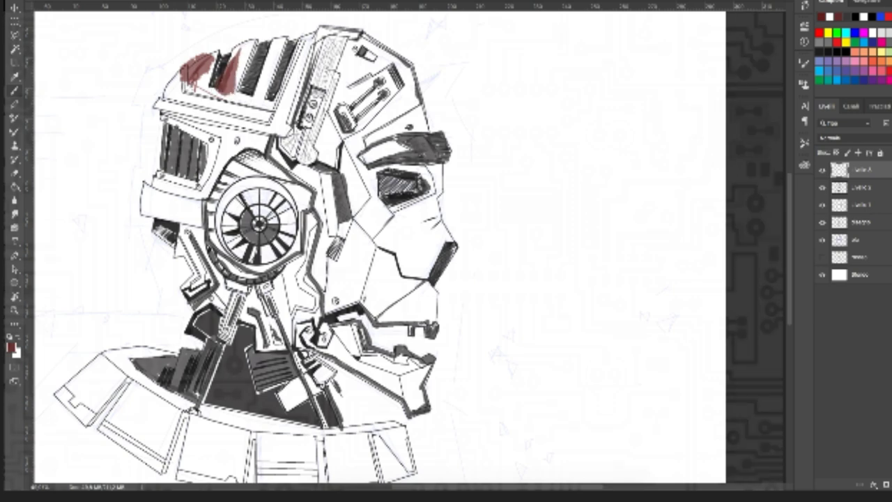
pyautogui.moveTo(187, 87); pyautogui.dragTo(269, 109)
pyautogui.moveTo(272, 57)
pyautogui.mouseDown()
pyautogui.moveTo(257, 96)
pyautogui.moveTo(294, 56)
pyautogui.mouseUp()
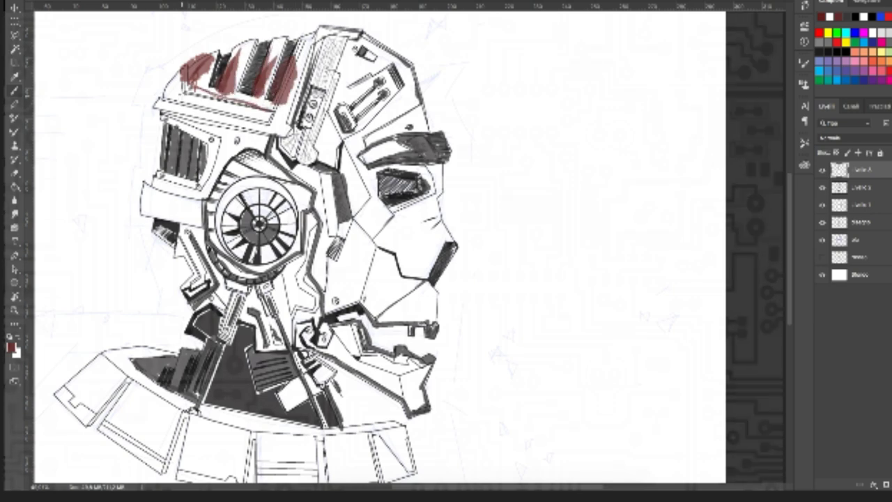
pyautogui.moveTo(228, 91); pyautogui.dragTo(244, 54)
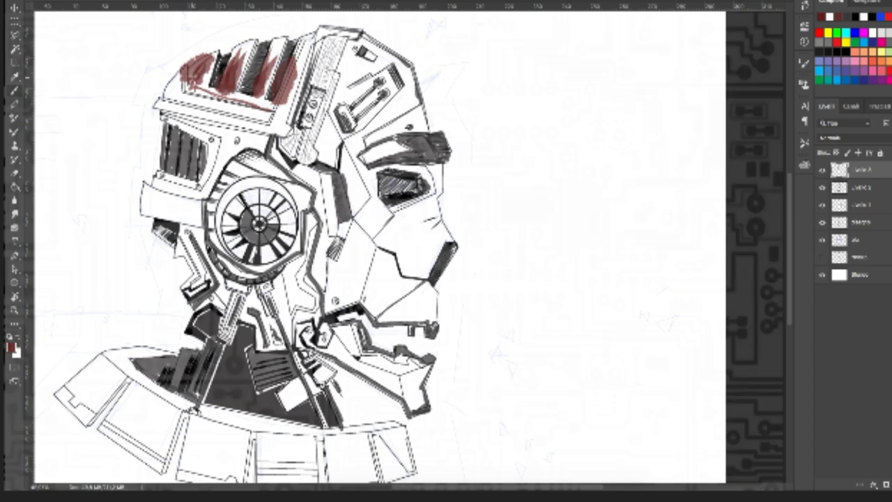
pyautogui.moveTo(189, 78); pyautogui.dragTo(255, 109)
# Step: Paint a red arc over the upper half of the ear disc and a continuous red band along the collar's rim
pyautogui.moveTo(217, 229)
pyautogui.mouseDown()
pyautogui.moveTo(234, 188)
pyautogui.moveTo(270, 181)
pyautogui.moveTo(301, 208)
pyautogui.mouseUp()
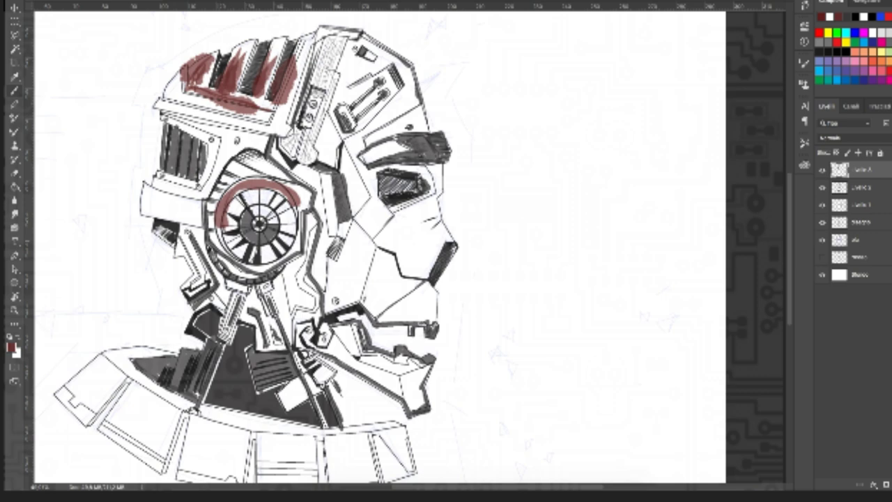
pyautogui.moveTo(107, 361); pyautogui.dragTo(163, 351)
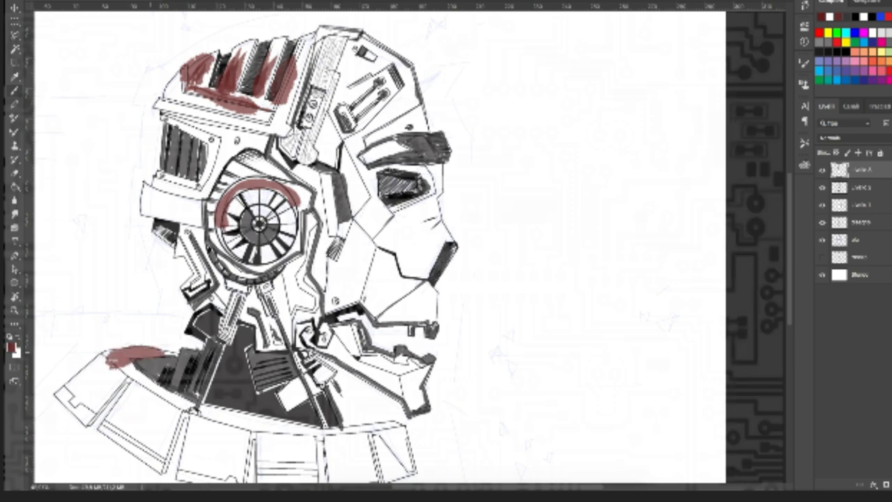
pyautogui.moveTo(106, 357); pyautogui.dragTo(195, 410)
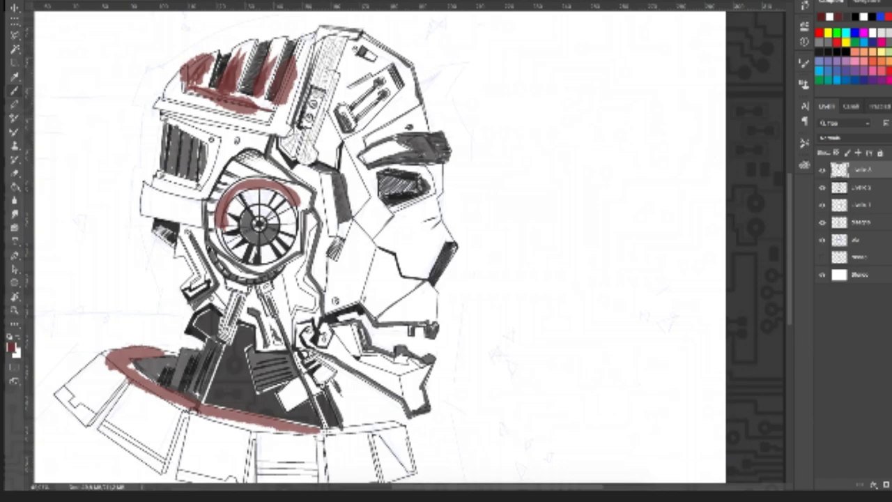
pyautogui.moveTo(316, 425); pyautogui.dragTo(401, 426)
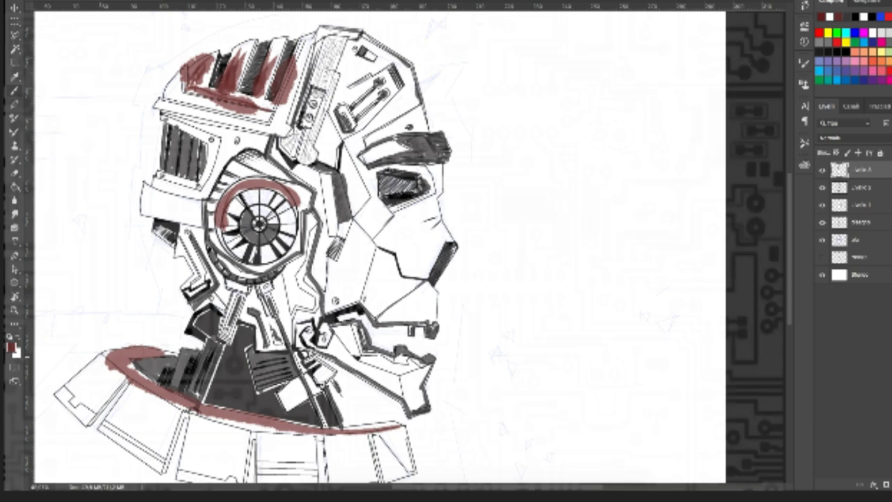
# Step: Add red accents to the outer edges and corners of the collar panels, from the rear tip to the front panel
pyautogui.moveTo(99, 358)
pyautogui.mouseDown()
pyautogui.moveTo(75, 410)
pyautogui.moveTo(171, 471)
pyautogui.moveTo(236, 482)
pyautogui.moveTo(311, 471)
pyautogui.moveTo(301, 472)
pyautogui.mouseUp()
pyautogui.scroll(-3, 312, 456)
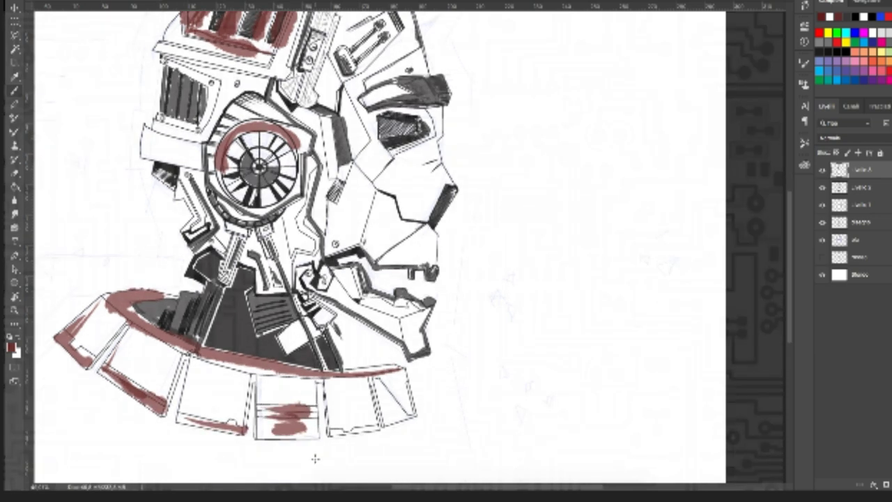
pyautogui.moveTo(252, 420)
pyautogui.mouseDown()
pyautogui.moveTo(306, 424)
pyautogui.moveTo(371, 432)
pyautogui.mouseUp()
pyautogui.moveTo(380, 395); pyautogui.dragTo(397, 431)
pyautogui.moveTo(408, 390)
pyautogui.mouseDown()
pyautogui.moveTo(401, 420)
pyautogui.moveTo(423, 415)
pyautogui.moveTo(456, 451)
pyautogui.mouseUp()
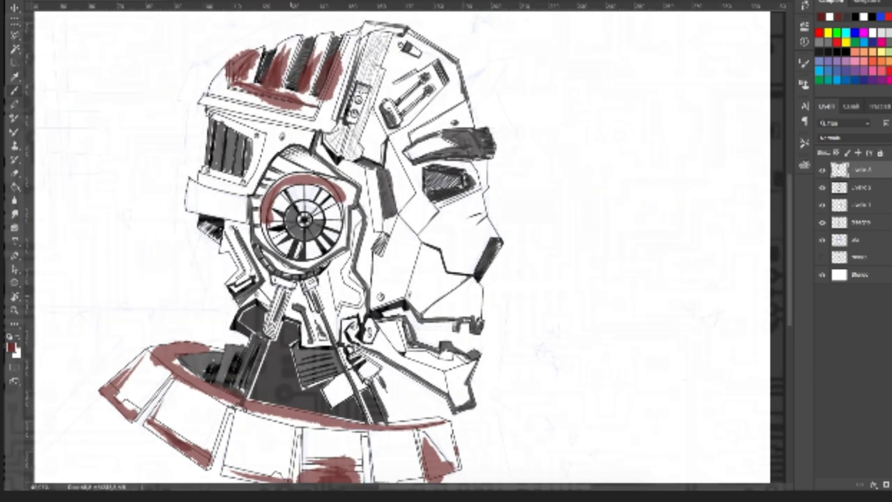
# Step: Paint red on the neck pieces below and behind the ear disc and on the head plate above it
pyautogui.moveTo(251, 234)
pyautogui.mouseDown()
pyautogui.moveTo(285, 284)
pyautogui.moveTo(268, 328)
pyautogui.mouseUp()
pyautogui.moveTo(359, 212)
pyautogui.mouseDown()
pyautogui.moveTo(328, 305)
pyautogui.moveTo(328, 338)
pyautogui.mouseUp()
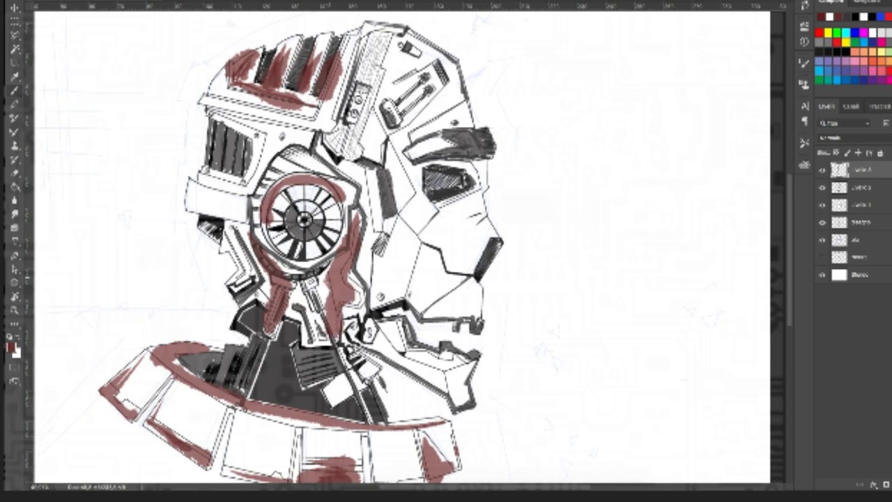
pyautogui.moveTo(225, 227); pyautogui.dragTo(245, 271)
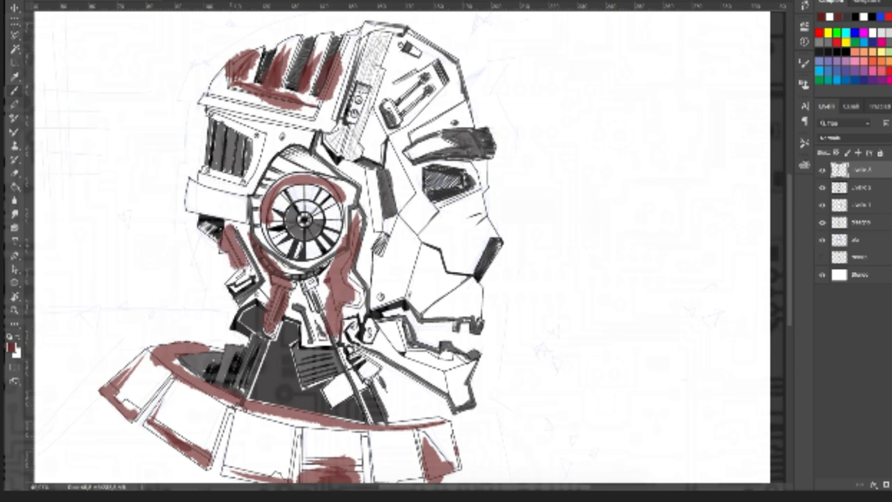
pyautogui.moveTo(202, 175)
pyautogui.mouseDown()
pyautogui.moveTo(248, 191)
pyautogui.moveTo(242, 145)
pyautogui.moveTo(286, 131)
pyautogui.moveTo(314, 140)
pyautogui.mouseUp()
# Step: Paint red from the forehead recess down past the eye and fill the angular cheek plate beside the nose
pyautogui.moveTo(394, 88)
pyautogui.mouseDown()
pyautogui.moveTo(441, 62)
pyautogui.moveTo(460, 76)
pyautogui.moveTo(397, 152)
pyautogui.moveTo(411, 176)
pyautogui.moveTo(415, 226)
pyautogui.moveTo(421, 217)
pyautogui.mouseUp()
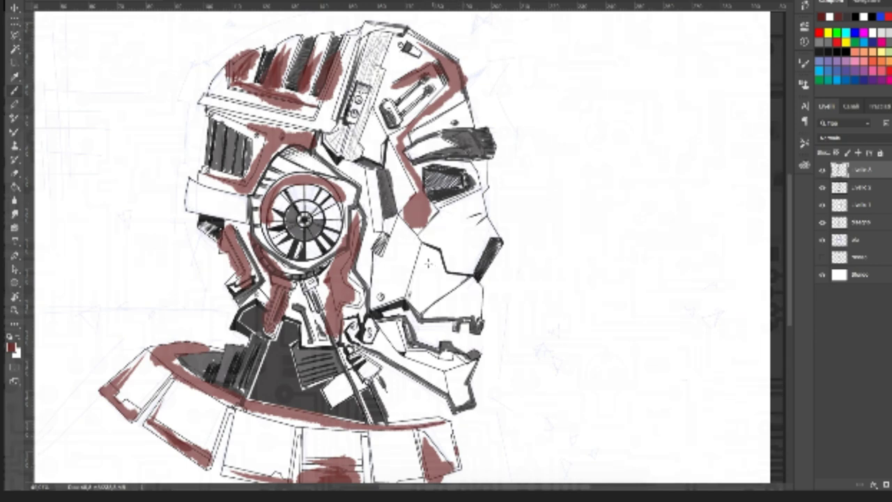
pyautogui.moveTo(422, 245)
pyautogui.mouseDown()
pyautogui.moveTo(438, 263)
pyautogui.moveTo(408, 304)
pyautogui.mouseUp()
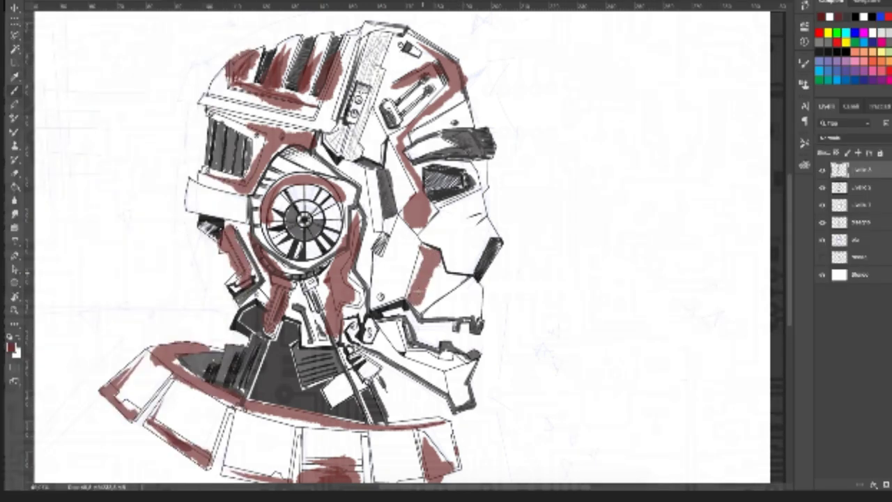
pyautogui.moveTo(453, 273); pyautogui.dragTo(415, 305)
pyautogui.moveTo(456, 265); pyautogui.dragTo(421, 307)
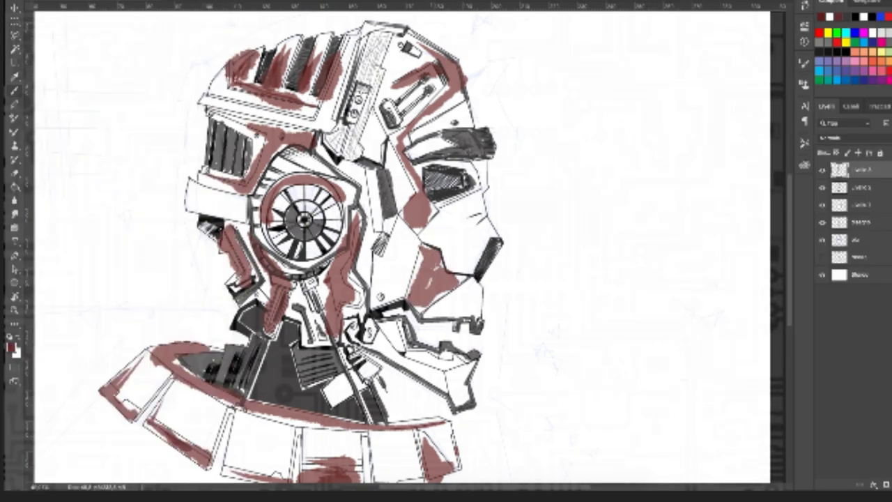
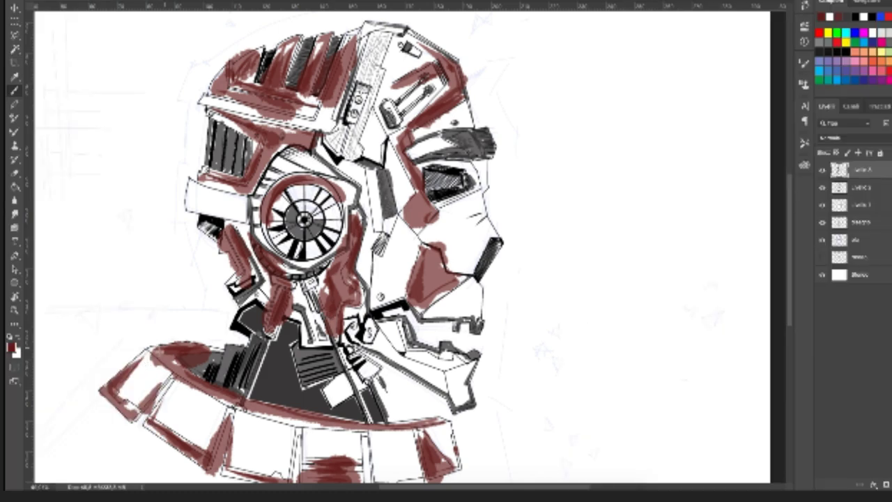
# Step: Touch up the red on the collar's rear rim and add a new top layer with dark muted blue as the foreground colour
pyautogui.moveTo(165, 352)
pyautogui.mouseDown()
pyautogui.moveTo(180, 345)
pyautogui.moveTo(168, 366)
pyautogui.mouseUp()
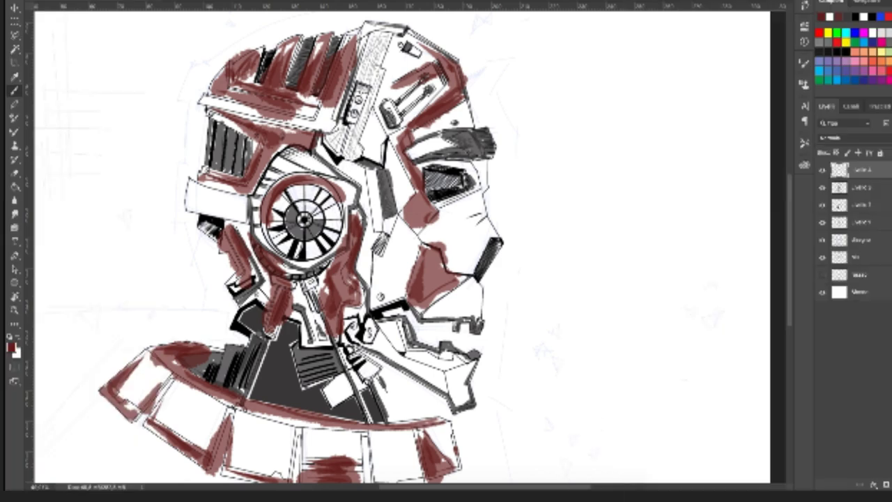
pyautogui.click(862, 32)
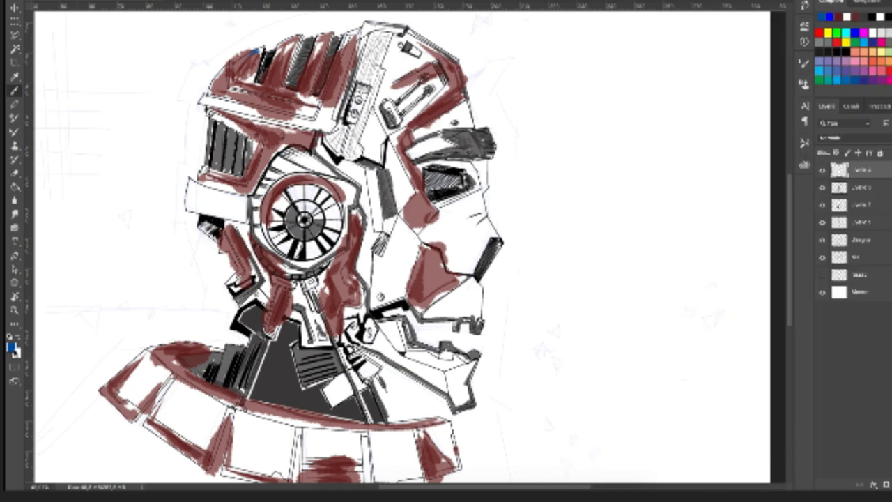
pyautogui.click(11, 347)
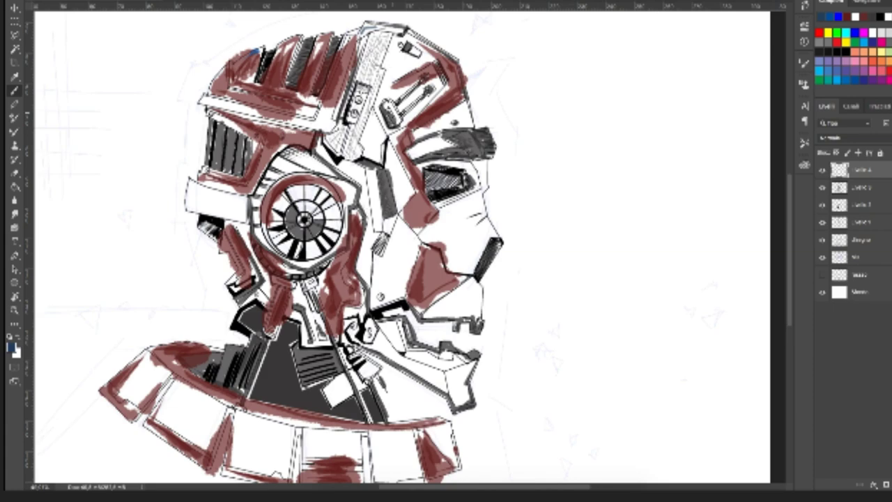
# Step: Paint blue shading along the strip in front of the ear disc and down the edges of the side cheek plate
pyautogui.moveTo(324, 141)
pyautogui.mouseDown()
pyautogui.moveTo(319, 158)
pyautogui.moveTo(362, 177)
pyautogui.mouseUp()
pyautogui.moveTo(352, 162); pyautogui.dragTo(359, 172)
pyautogui.moveTo(364, 198); pyautogui.dragTo(373, 216)
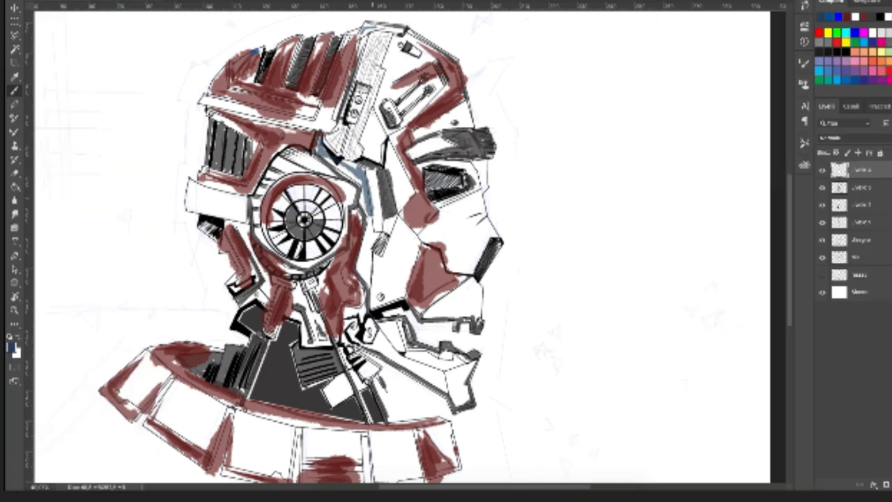
pyautogui.moveTo(378, 173); pyautogui.dragTo(362, 262)
pyautogui.moveTo(360, 223); pyautogui.dragTo(372, 239)
pyautogui.moveTo(396, 212)
pyautogui.mouseDown()
pyautogui.moveTo(388, 247)
pyautogui.moveTo(408, 232)
pyautogui.moveTo(410, 278)
pyautogui.moveTo(377, 311)
pyautogui.mouseUp()
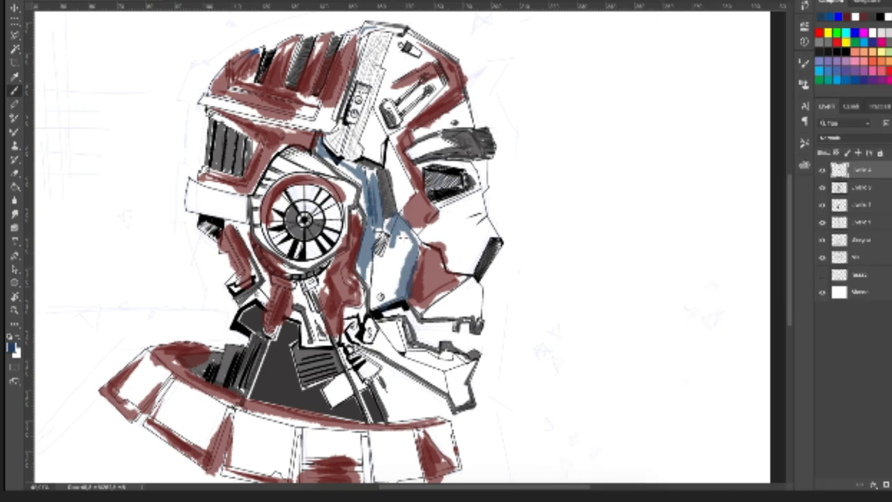
# Step: Paint blue shading along the nose bridge, the upper lip plate, the lower jaw and the chin
pyautogui.moveTo(476, 166)
pyautogui.mouseDown()
pyautogui.moveTo(483, 183)
pyautogui.moveTo(474, 268)
pyautogui.mouseUp()
pyautogui.moveTo(438, 301); pyautogui.dragTo(465, 286)
pyautogui.moveTo(446, 298); pyautogui.dragTo(473, 287)
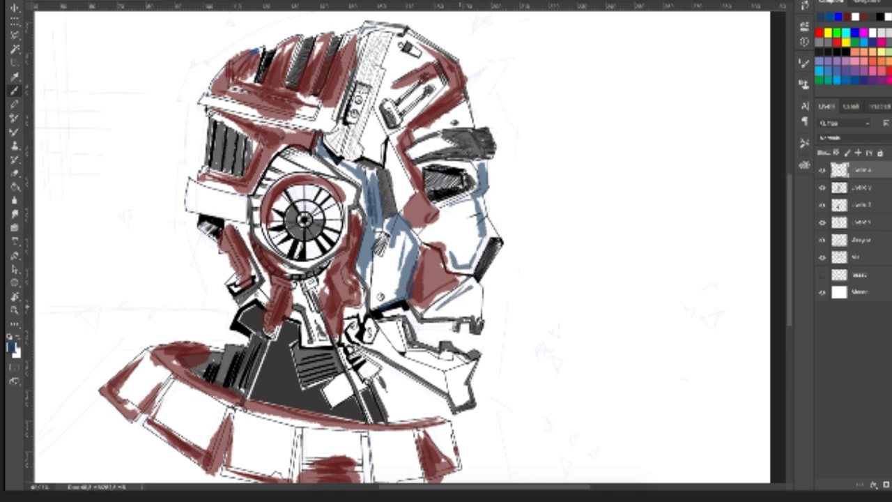
pyautogui.moveTo(383, 322)
pyautogui.mouseDown()
pyautogui.moveTo(398, 328)
pyautogui.moveTo(409, 351)
pyautogui.moveTo(452, 357)
pyautogui.moveTo(467, 401)
pyautogui.mouseUp()
# Step: Paint a blue reference blob beside the head, sample the cheek's red from its layer and paint a red blob below it
pyautogui.click(658, 136)
pyautogui.moveTo(659, 137); pyautogui.dragTo(677, 131)
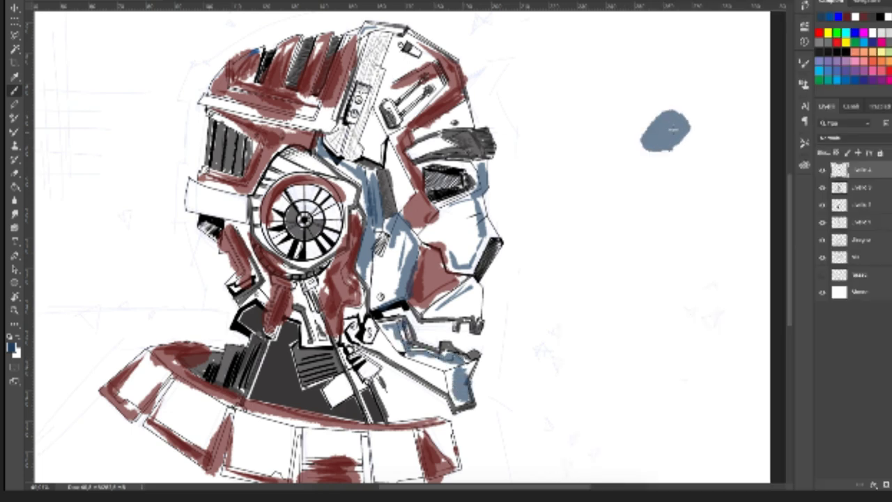
pyautogui.keyDown('ctrl'); pyautogui.click(436, 277); pyautogui.keyUp('ctrl')
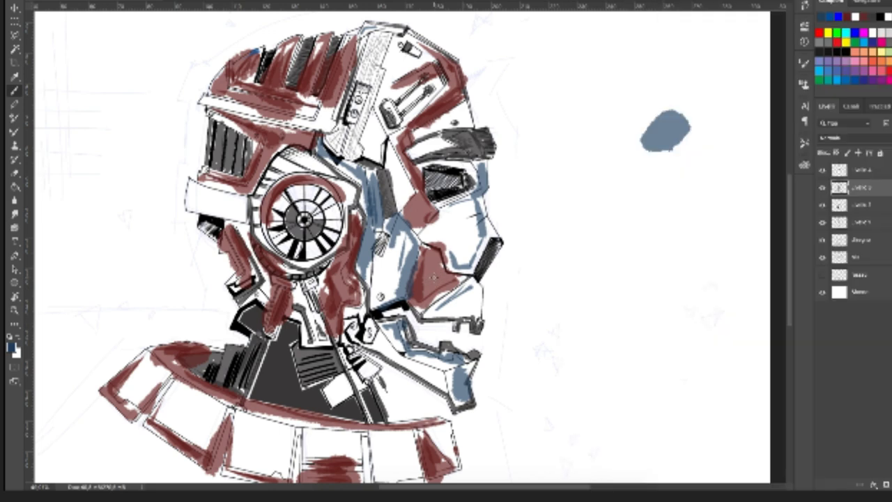
pyautogui.keyDown('alt'); pyautogui.click(433, 276); pyautogui.keyUp('alt')
pyautogui.moveTo(698, 196); pyautogui.dragTo(700, 209)
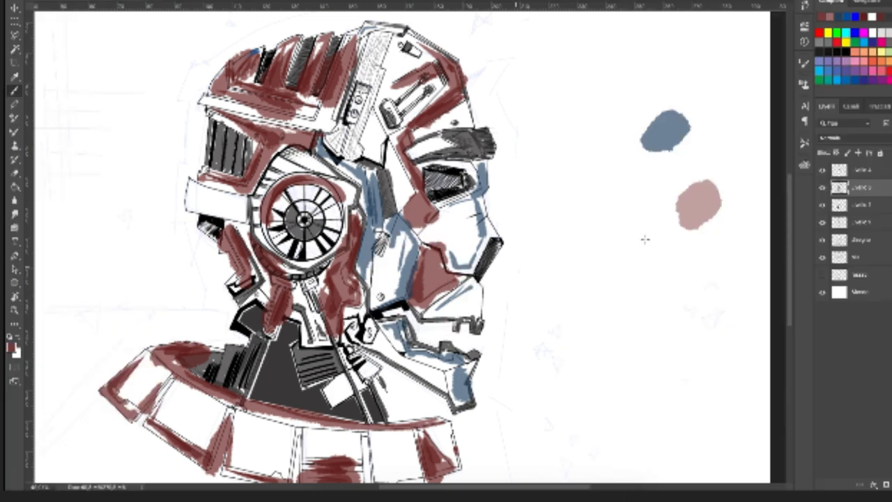
pyautogui.moveTo(706, 191)
pyautogui.mouseDown()
pyautogui.moveTo(701, 209)
pyautogui.moveTo(714, 210)
pyautogui.mouseUp()
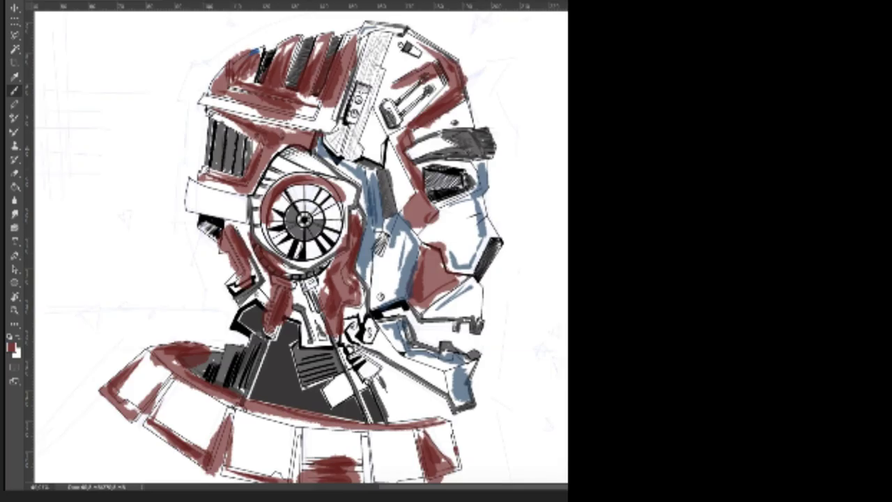
# Step: Sample the blue from the reference blob and shade the upper lip plate, the lower jaw and the rear neck piece
pyautogui.keyDown('alt'); pyautogui.click(673, 132); pyautogui.keyUp('alt')
pyautogui.moveTo(426, 306)
pyautogui.mouseDown()
pyautogui.moveTo(476, 277)
pyautogui.moveTo(479, 315)
pyautogui.moveTo(481, 300)
pyautogui.moveTo(453, 314)
pyautogui.mouseUp()
pyautogui.moveTo(394, 350); pyautogui.dragTo(429, 376)
pyautogui.moveTo(237, 224); pyautogui.dragTo(260, 277)
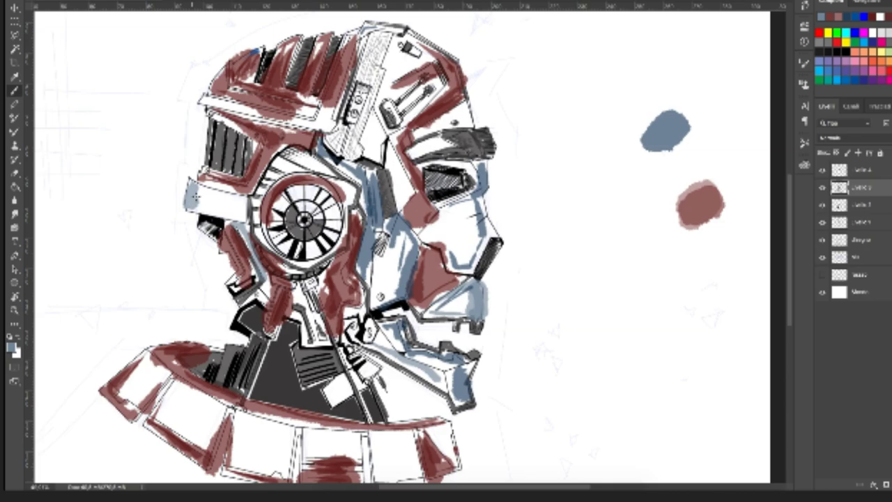
# Step: Shade the horizontal band at the back of the head and the housing around the ear disc in blue
pyautogui.moveTo(193, 195)
pyautogui.mouseDown()
pyautogui.moveTo(209, 209)
pyautogui.moveTo(223, 195)
pyautogui.moveTo(244, 204)
pyautogui.mouseUp()
pyautogui.moveTo(195, 178)
pyautogui.mouseDown()
pyautogui.moveTo(189, 212)
pyautogui.moveTo(241, 223)
pyautogui.moveTo(246, 205)
pyautogui.mouseUp()
pyautogui.moveTo(277, 172); pyautogui.dragTo(261, 236)
pyautogui.moveTo(288, 161)
pyautogui.mouseDown()
pyautogui.moveTo(336, 182)
pyautogui.moveTo(347, 208)
pyautogui.mouseUp()
pyautogui.moveTo(329, 179)
pyautogui.mouseDown()
pyautogui.moveTo(351, 200)
pyautogui.moveTo(292, 256)
pyautogui.moveTo(330, 245)
pyautogui.mouseUp()
pyautogui.moveTo(258, 186)
pyautogui.mouseDown()
pyautogui.moveTo(254, 216)
pyautogui.moveTo(275, 165)
pyautogui.moveTo(255, 227)
pyautogui.mouseUp()
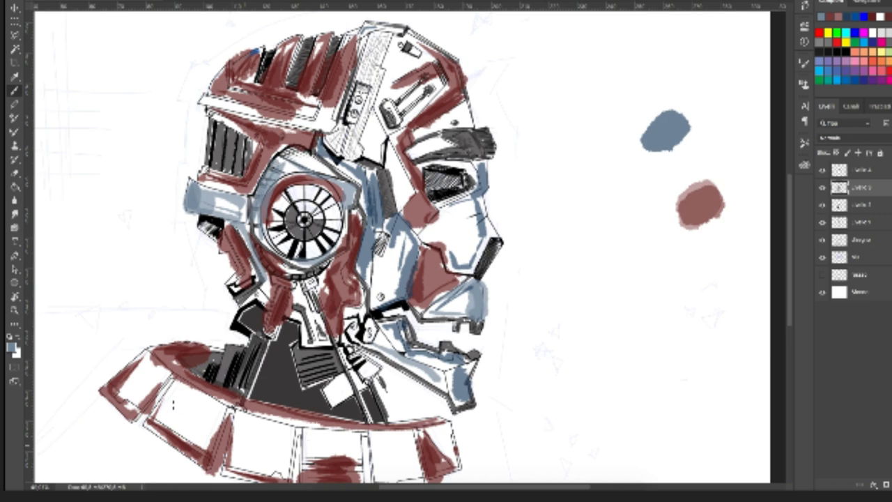
# Step: Shade the rear collar panels in blue inside their red edges
pyautogui.moveTo(143, 368); pyautogui.dragTo(126, 394)
pyautogui.moveTo(143, 363); pyautogui.dragTo(122, 395)
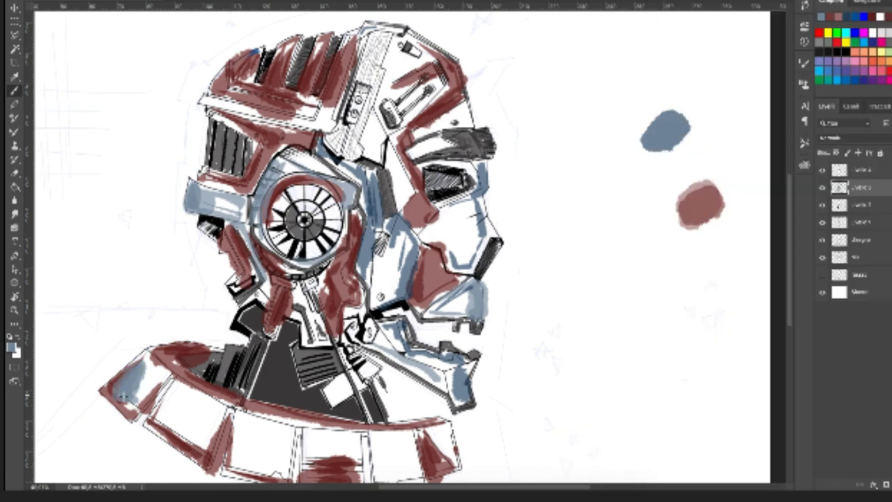
pyautogui.moveTo(180, 392); pyautogui.dragTo(166, 426)
pyautogui.moveTo(209, 408)
pyautogui.mouseDown()
pyautogui.moveTo(220, 442)
pyautogui.moveTo(240, 457)
pyautogui.mouseUp()
pyautogui.moveTo(287, 427); pyautogui.dragTo(278, 468)
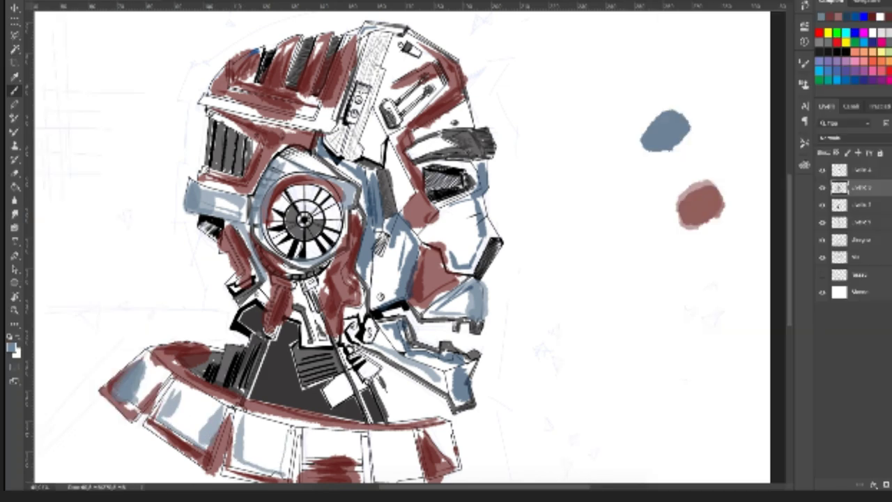
# Step: Shade the middle and front collar panels in blue, along with the area between the neck and the chin
pyautogui.moveTo(234, 422)
pyautogui.mouseDown()
pyautogui.moveTo(233, 464)
pyautogui.moveTo(266, 469)
pyautogui.mouseUp()
pyautogui.moveTo(306, 435)
pyautogui.mouseDown()
pyautogui.moveTo(307, 454)
pyautogui.moveTo(335, 432)
pyautogui.moveTo(352, 433)
pyautogui.moveTo(354, 450)
pyautogui.moveTo(311, 451)
pyautogui.moveTo(354, 454)
pyautogui.mouseUp()
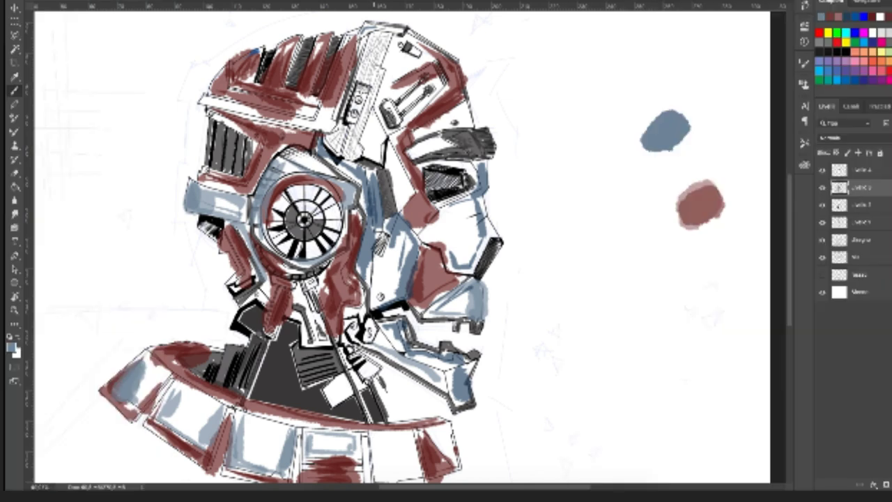
pyautogui.moveTo(373, 437)
pyautogui.mouseDown()
pyautogui.moveTo(376, 473)
pyautogui.moveTo(400, 476)
pyautogui.moveTo(408, 461)
pyautogui.moveTo(411, 472)
pyautogui.mouseUp()
pyautogui.moveTo(414, 435); pyautogui.dragTo(422, 481)
pyautogui.moveTo(446, 425); pyautogui.dragTo(455, 464)
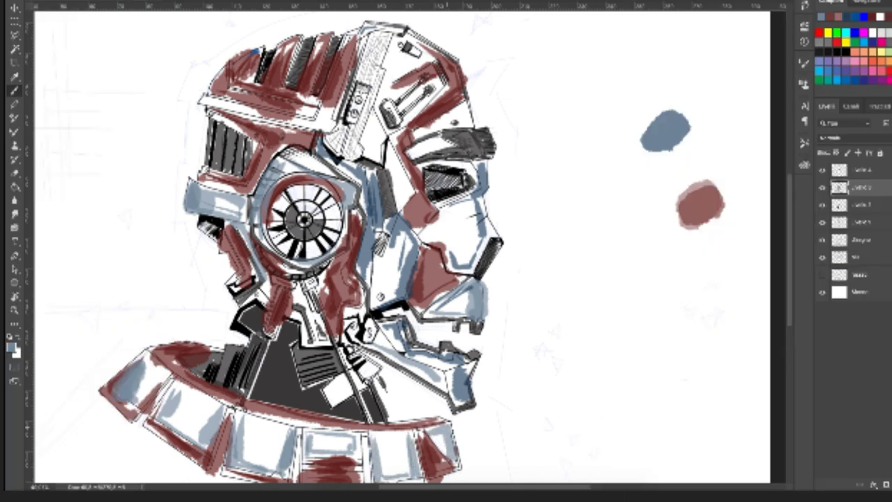
pyautogui.moveTo(385, 400); pyautogui.dragTo(418, 422)
pyautogui.moveTo(376, 383); pyautogui.dragTo(389, 403)
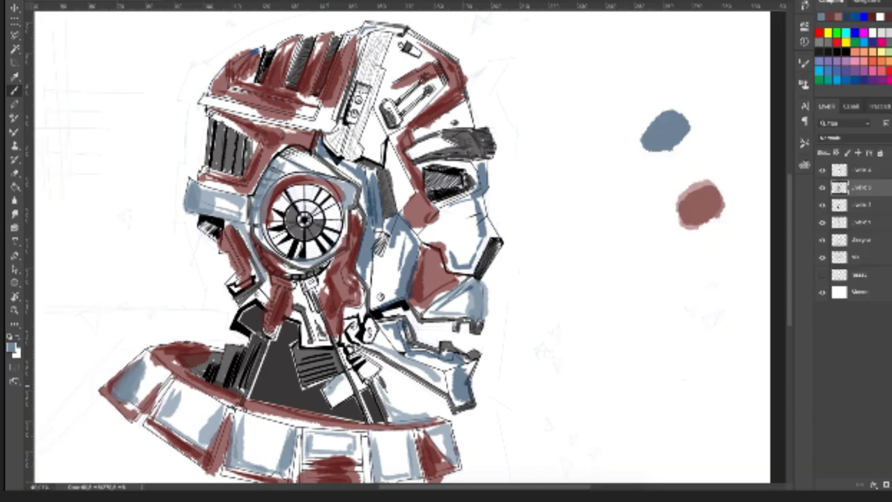
# Step: Shade the dark neck cavity above the collar in blue and add a blue stroke on the cheek below the eye
pyautogui.moveTo(291, 329)
pyautogui.mouseDown()
pyautogui.moveTo(304, 392)
pyautogui.moveTo(320, 402)
pyautogui.mouseUp()
pyautogui.moveTo(271, 348)
pyautogui.mouseDown()
pyautogui.moveTo(256, 383)
pyautogui.moveTo(273, 345)
pyautogui.moveTo(292, 403)
pyautogui.moveTo(377, 404)
pyautogui.moveTo(381, 412)
pyautogui.mouseUp()
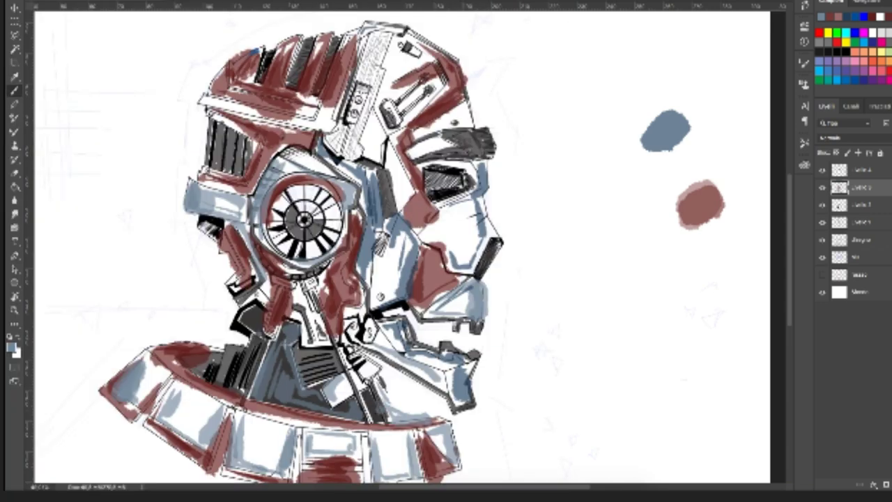
pyautogui.moveTo(442, 218); pyautogui.dragTo(473, 207)
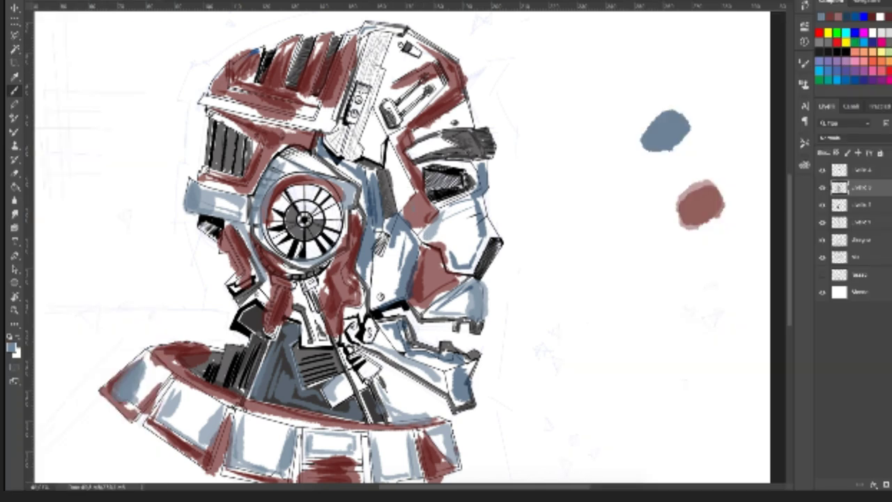
# Step: Choose orange, start the top of the skull's vertical strip and paint an orange reference blob above the blue one
pyautogui.click(883, 70)
pyautogui.moveTo(368, 39); pyautogui.dragTo(386, 32)
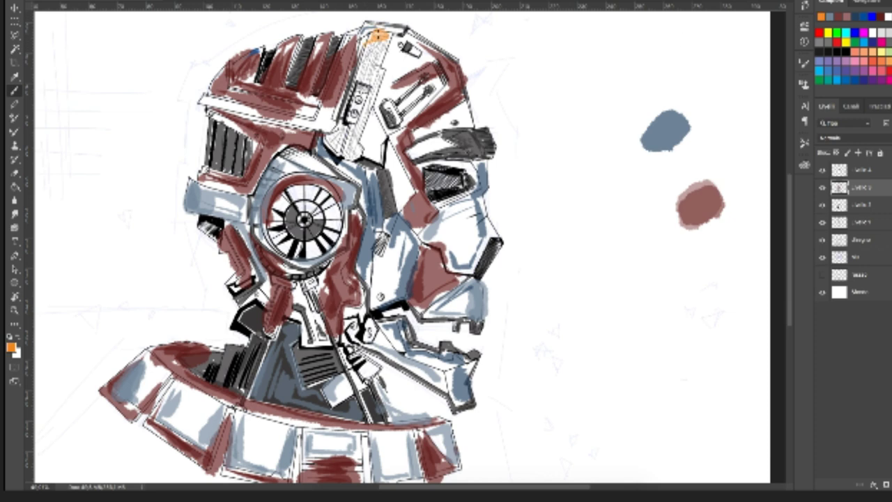
pyautogui.moveTo(635, 98)
pyautogui.mouseDown()
pyautogui.moveTo(655, 84)
pyautogui.moveTo(646, 87)
pyautogui.mouseUp()
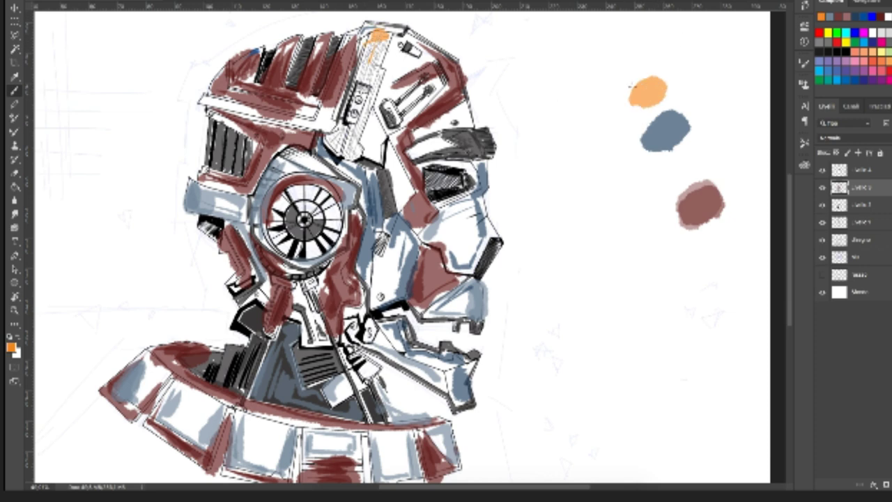
# Step: Fill the vertical strip on the skull down to its base in orange, along with the outer ring of the ear disc
pyautogui.moveTo(365, 64)
pyautogui.mouseDown()
pyautogui.moveTo(374, 39)
pyautogui.moveTo(354, 142)
pyautogui.mouseUp()
pyautogui.moveTo(367, 94); pyautogui.dragTo(355, 159)
pyautogui.moveTo(342, 128)
pyautogui.mouseDown()
pyautogui.moveTo(329, 146)
pyautogui.moveTo(344, 131)
pyautogui.moveTo(336, 144)
pyautogui.mouseUp()
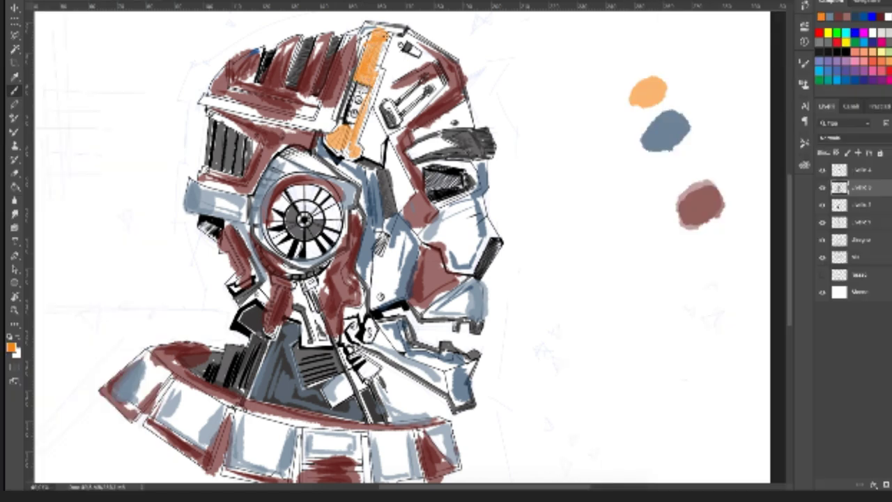
pyautogui.moveTo(381, 34); pyautogui.dragTo(354, 147)
pyautogui.moveTo(354, 148); pyautogui.dragTo(349, 157)
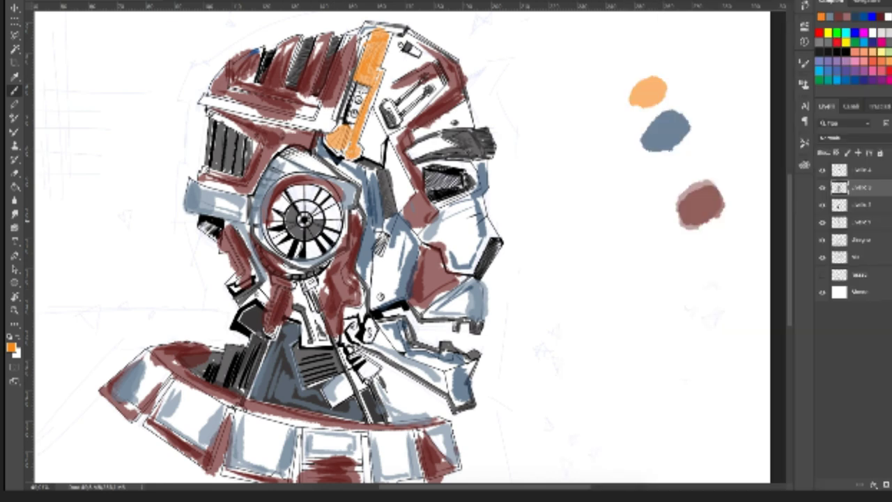
pyautogui.moveTo(281, 213)
pyautogui.mouseDown()
pyautogui.moveTo(284, 248)
pyautogui.moveTo(288, 201)
pyautogui.moveTo(298, 192)
pyautogui.moveTo(333, 215)
pyautogui.moveTo(324, 240)
pyautogui.moveTo(301, 254)
pyautogui.moveTo(323, 198)
pyautogui.moveTo(285, 197)
pyautogui.mouseUp()
pyautogui.moveTo(329, 243)
pyautogui.mouseDown()
pyautogui.moveTo(297, 249)
pyautogui.moveTo(320, 199)
pyautogui.moveTo(332, 232)
pyautogui.moveTo(319, 231)
pyautogui.mouseUp()
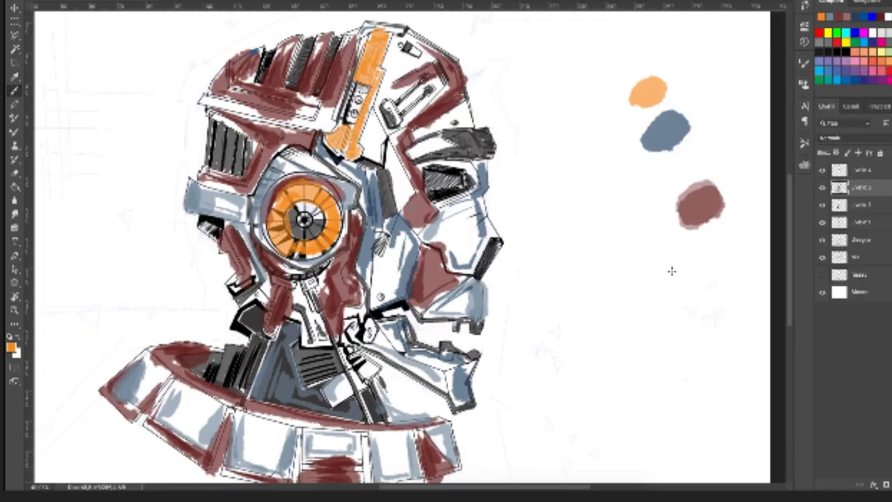
# Step: Add a new layer and outline the small triangular fragments in front of the face with an orange pencil
pyautogui.hotkey('ctrl', 'shift', 'alt', 'n')
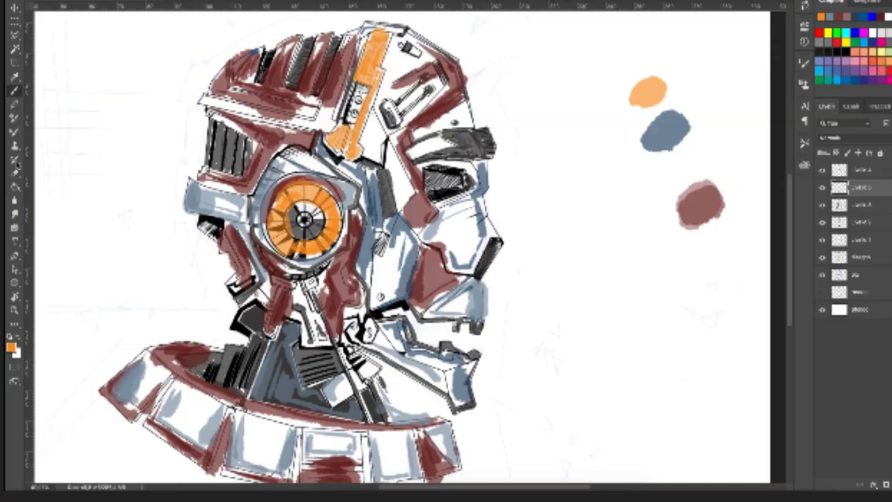
pyautogui.click(14, 103)
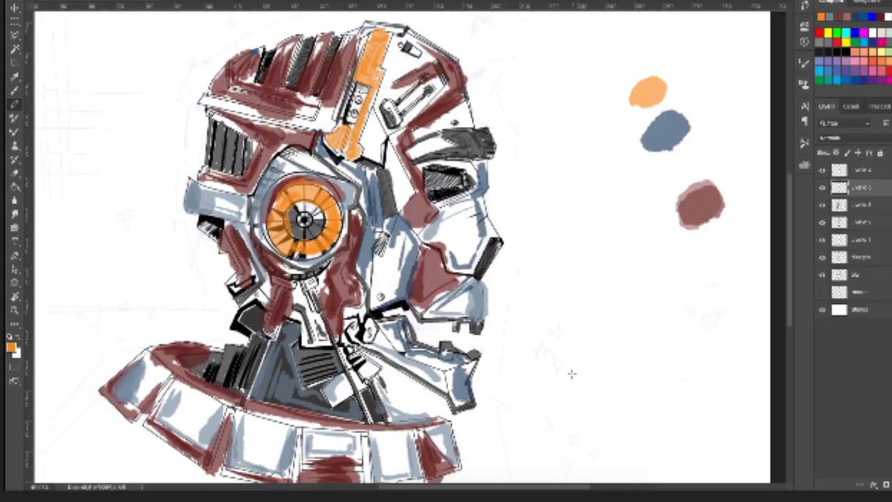
pyautogui.moveTo(542, 353); pyautogui.dragTo(558, 326)
pyautogui.moveTo(687, 310)
pyautogui.mouseDown()
pyautogui.moveTo(715, 307)
pyautogui.moveTo(718, 323)
pyautogui.mouseUp()
pyautogui.moveTo(707, 286); pyautogui.dragTo(711, 288)
pyautogui.moveTo(547, 416)
pyautogui.mouseDown()
pyautogui.moveTo(573, 441)
pyautogui.moveTo(568, 475)
pyautogui.moveTo(562, 459)
pyautogui.mouseUp()
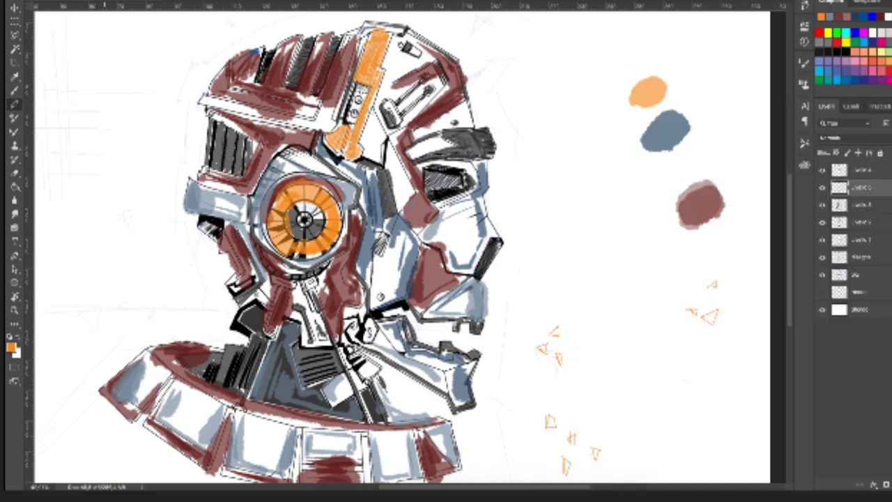
# Step: Outline the small triangular fragments behind and above the head in orange
pyautogui.moveTo(82, 314); pyautogui.dragTo(96, 304)
pyautogui.moveTo(101, 214); pyautogui.dragTo(109, 220)
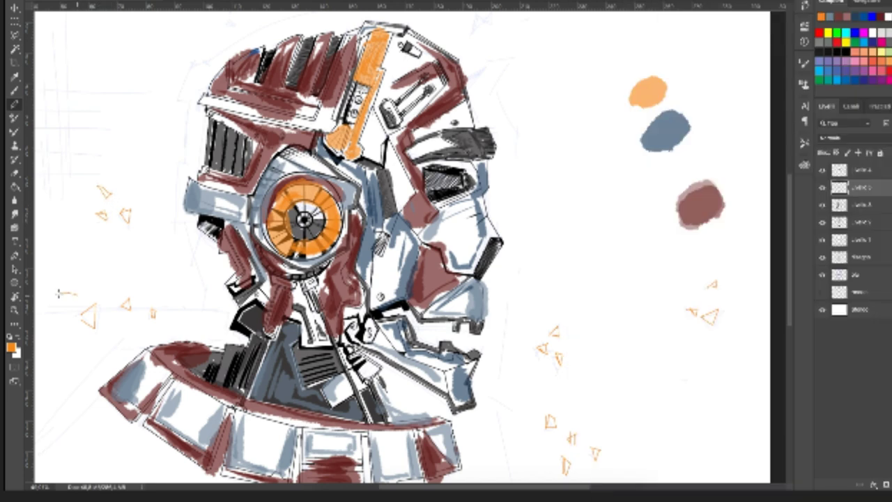
pyautogui.moveTo(124, 14); pyautogui.dragTo(239, 123)
pyautogui.moveTo(309, 77); pyautogui.dragTo(311, 98)
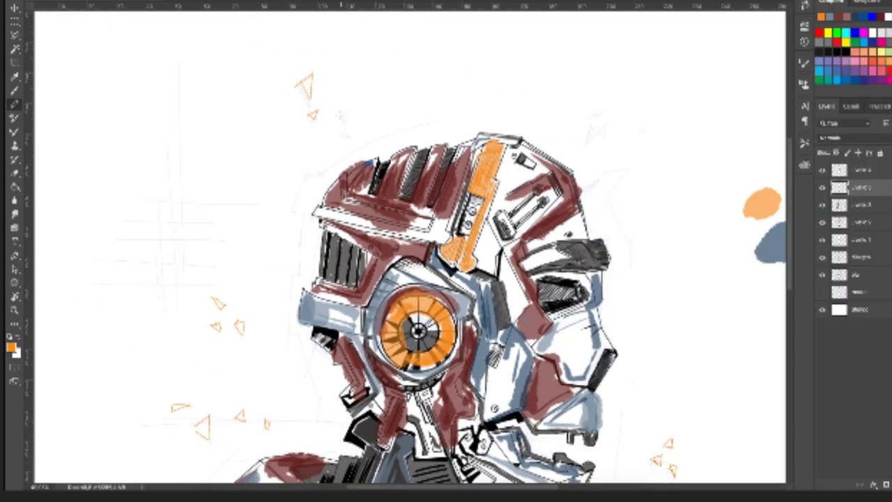
pyautogui.moveTo(344, 139)
pyautogui.mouseDown()
pyautogui.moveTo(342, 131)
pyautogui.moveTo(348, 137)
pyautogui.mouseUp()
pyautogui.moveTo(599, 126)
pyautogui.mouseDown()
pyautogui.moveTo(591, 137)
pyautogui.moveTo(608, 134)
pyautogui.moveTo(614, 110)
pyautogui.mouseUp()
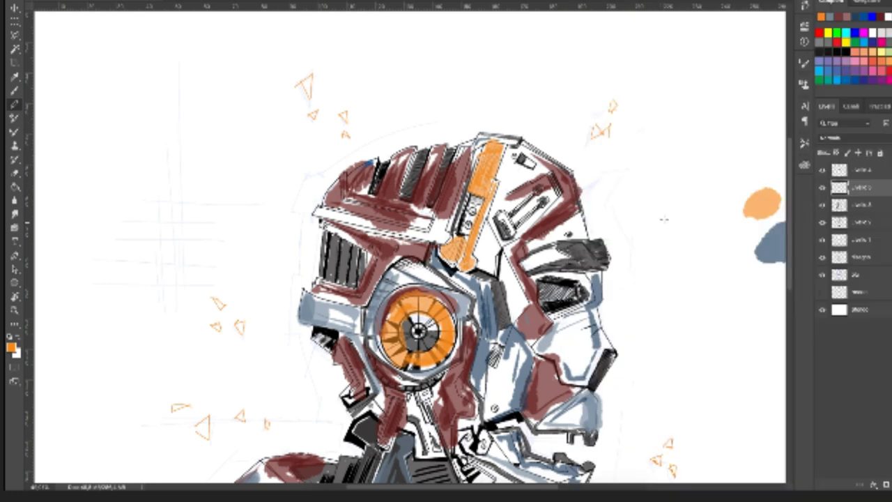
pyautogui.moveTo(663, 218); pyautogui.dragTo(601, 113)
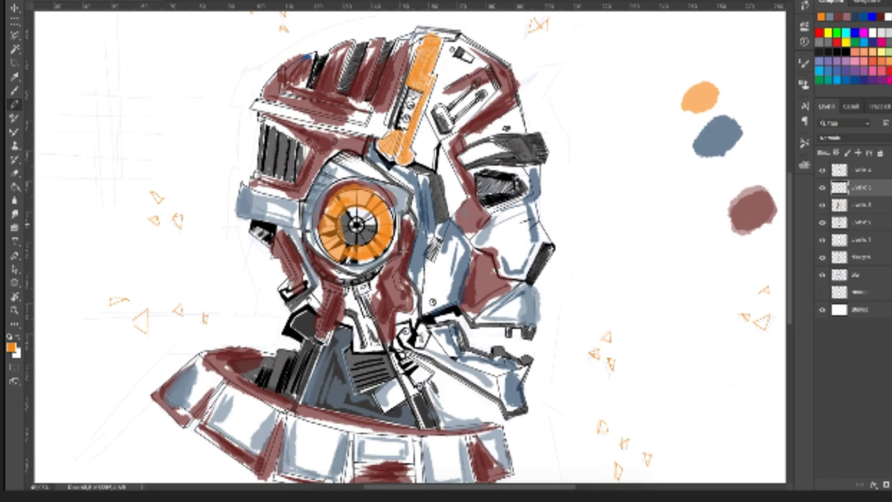
# Step: Draw an orange triangle with a dot, a slanted bar and a circled eye symbol down the third collar panel from the rear
pyautogui.scroll(-3, 128, 372)
pyautogui.scroll(5, 296, 388)
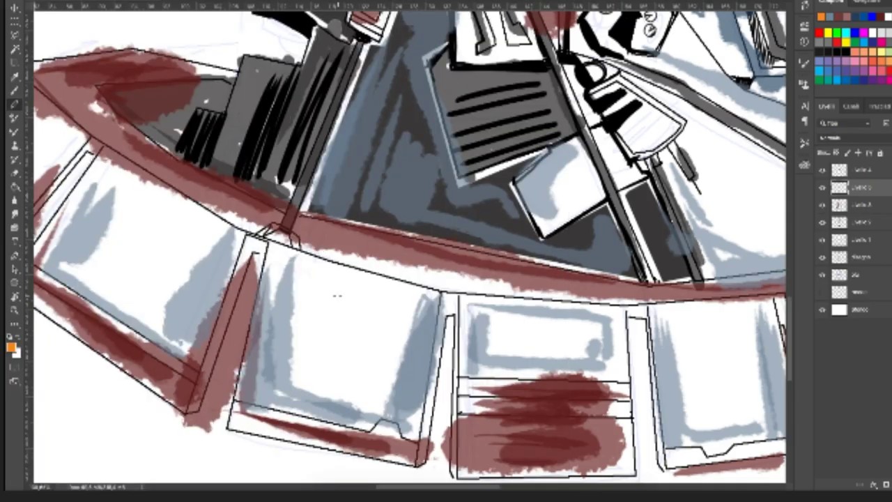
pyautogui.moveTo(338, 301); pyautogui.dragTo(330, 310)
pyautogui.moveTo(358, 319); pyautogui.dragTo(355, 285)
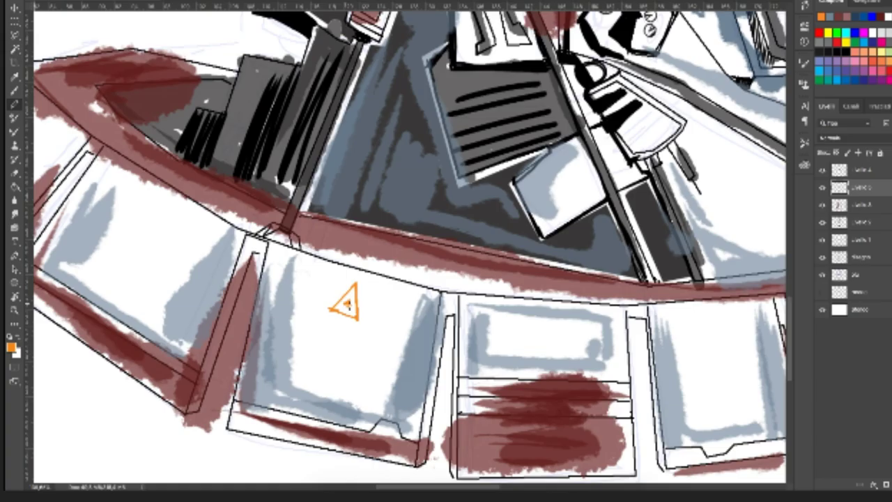
pyautogui.moveTo(338, 330); pyautogui.dragTo(330, 359)
pyautogui.moveTo(345, 327); pyautogui.dragTo(332, 362)
pyautogui.moveTo(330, 311); pyautogui.dragTo(359, 322)
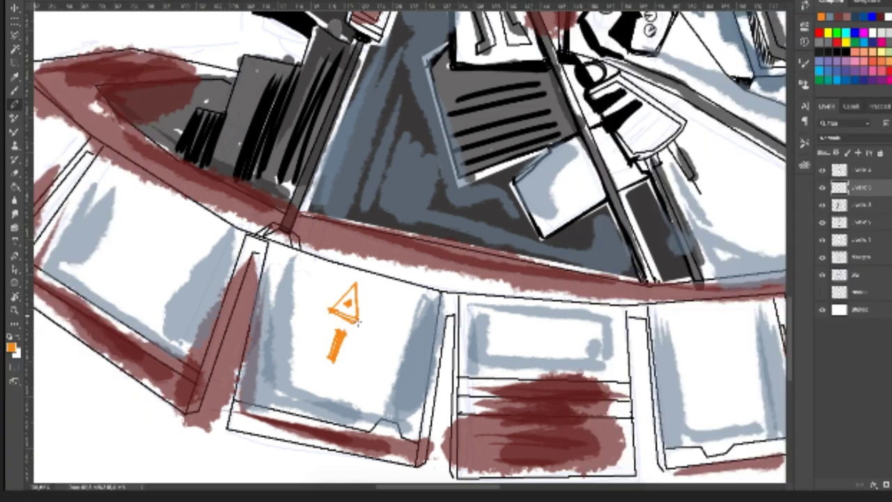
pyautogui.moveTo(324, 376)
pyautogui.mouseDown()
pyautogui.moveTo(314, 392)
pyautogui.moveTo(337, 380)
pyautogui.moveTo(324, 369)
pyautogui.moveTo(329, 400)
pyautogui.moveTo(323, 384)
pyautogui.moveTo(332, 380)
pyautogui.mouseUp()
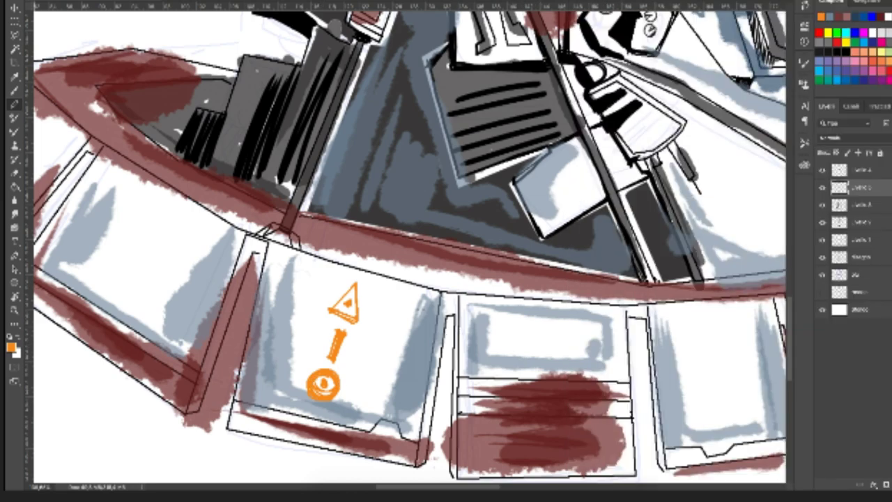
# Step: Draw three orange bars on the middle collar panel, and two bars with a filled triangle on the rearmost panel
pyautogui.moveTo(526, 326)
pyautogui.mouseDown()
pyautogui.moveTo(523, 348)
pyautogui.moveTo(532, 327)
pyautogui.moveTo(548, 357)
pyautogui.moveTo(553, 325)
pyautogui.moveTo(564, 352)
pyautogui.moveTo(567, 329)
pyautogui.mouseUp()
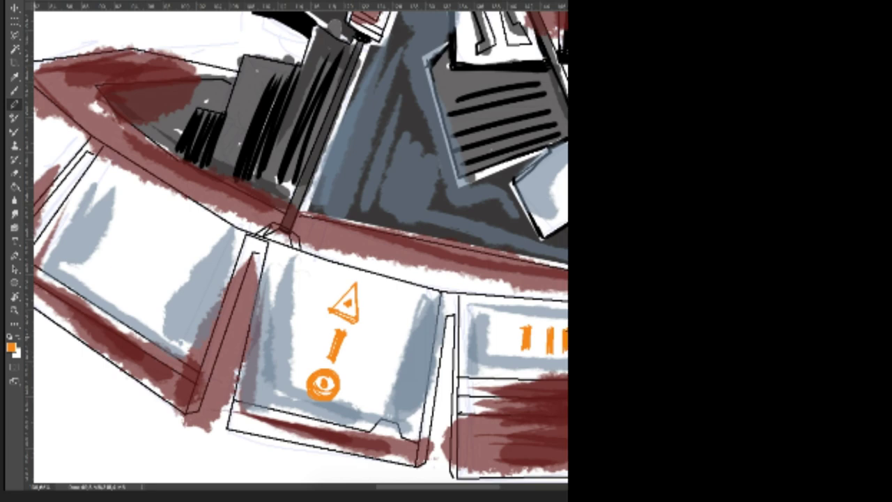
pyautogui.moveTo(172, 264); pyautogui.dragTo(249, 184)
pyautogui.moveTo(139, 252); pyautogui.dragTo(272, 329)
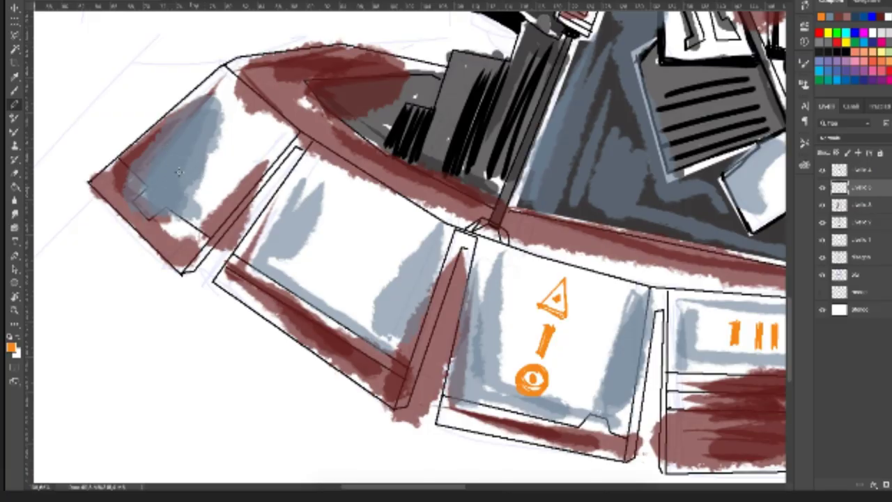
pyautogui.moveTo(185, 184)
pyautogui.mouseDown()
pyautogui.moveTo(167, 167)
pyautogui.moveTo(174, 163)
pyautogui.mouseUp()
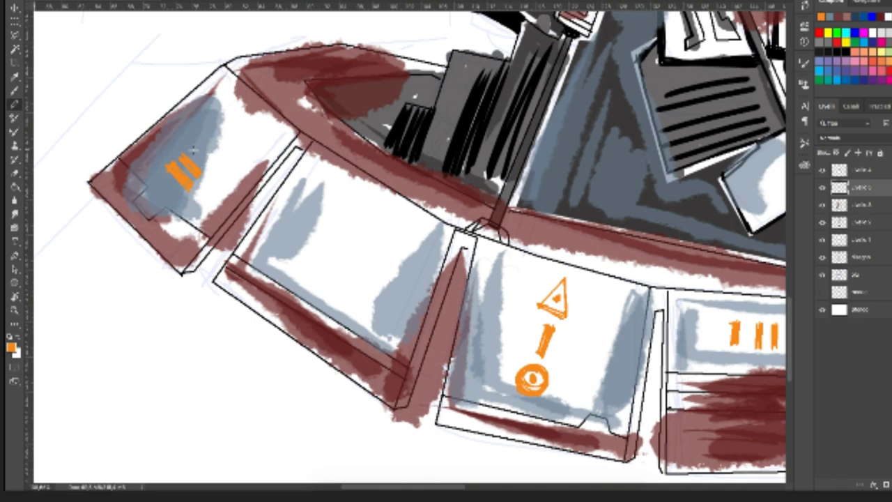
pyautogui.moveTo(190, 151); pyautogui.dragTo(219, 136)
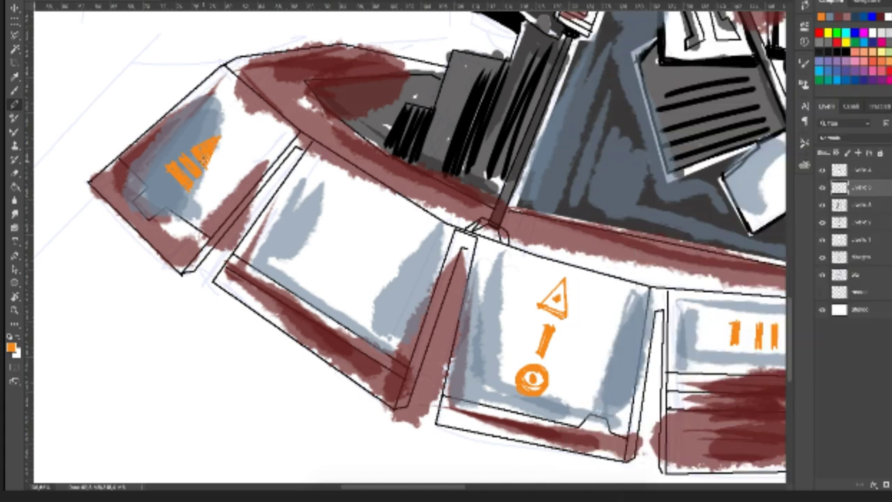
# Step: Draw three small orange triangles with inner strokes down the front collar panel
pyautogui.hscroll(8, 205, 161)
pyautogui.scroll(-3, 208, 174)
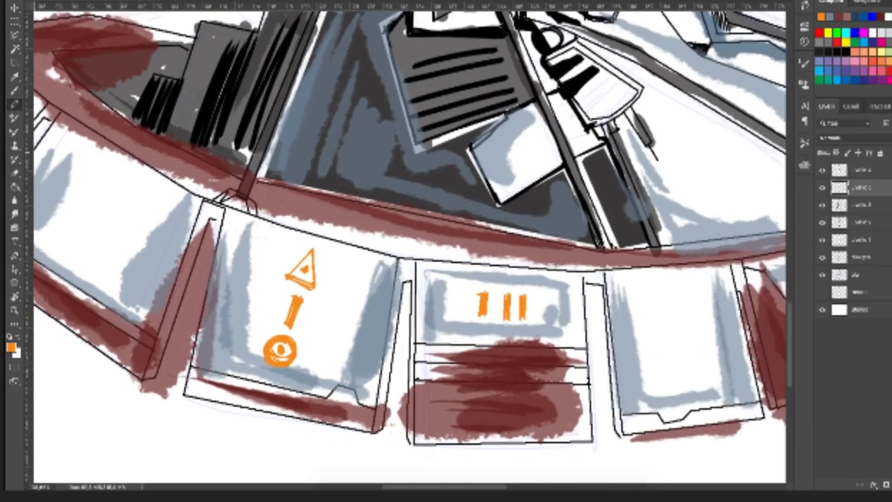
pyautogui.hscroll(12, 213, 181)
pyautogui.scroll(-7, 213, 181)
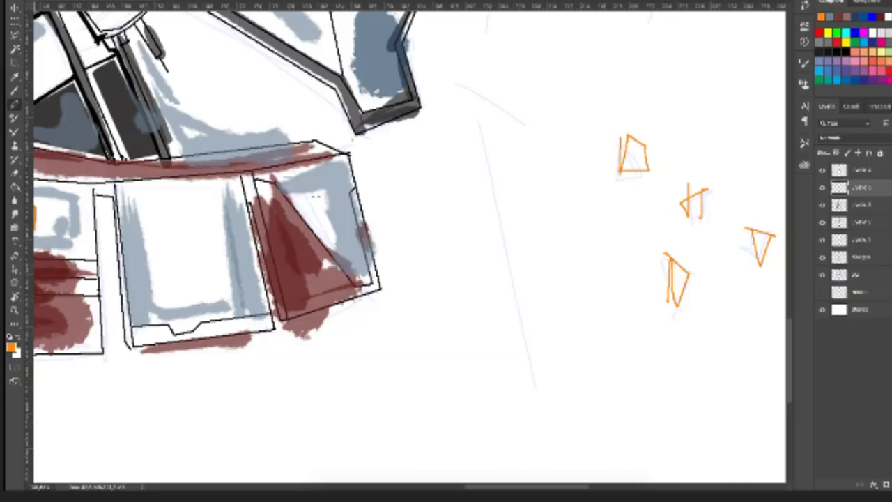
pyautogui.moveTo(313, 188); pyautogui.dragTo(324, 183)
pyautogui.moveTo(324, 184)
pyautogui.mouseDown()
pyautogui.moveTo(306, 208)
pyautogui.moveTo(299, 195)
pyautogui.mouseUp()
pyautogui.moveTo(301, 241); pyautogui.dragTo(312, 253)
pyautogui.moveTo(312, 254)
pyautogui.mouseDown()
pyautogui.moveTo(295, 273)
pyautogui.moveTo(302, 243)
pyautogui.mouseUp()
pyautogui.moveTo(298, 285)
pyautogui.mouseDown()
pyautogui.moveTo(327, 271)
pyautogui.moveTo(311, 278)
pyautogui.moveTo(326, 276)
pyautogui.moveTo(307, 254)
pyautogui.mouseUp()
pyautogui.moveTo(303, 277); pyautogui.dragTo(314, 271)
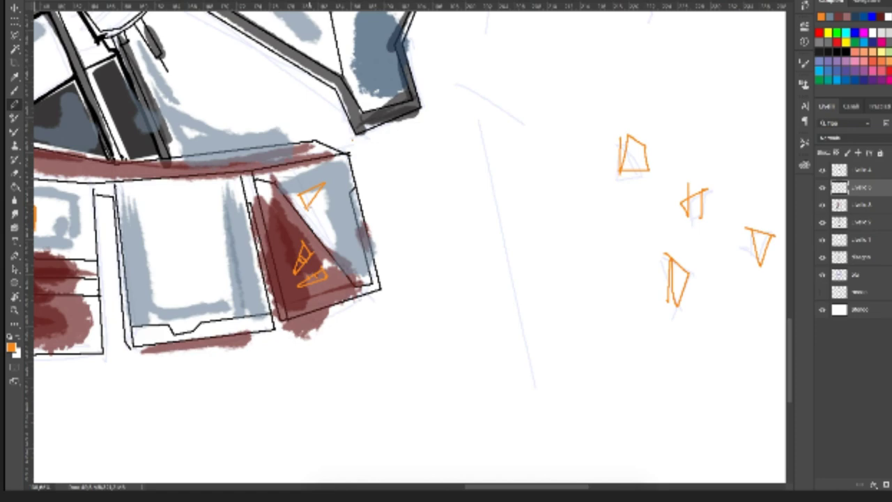
pyautogui.moveTo(307, 207); pyautogui.dragTo(312, 200)
# Step: Draw angular orange circuit lines across the grey neck block with the horizontal black stripes
pyautogui.scroll(5, 312, 200)
pyautogui.moveTo(218, 199); pyautogui.dragTo(332, 157)
pyautogui.moveTo(429, 379); pyautogui.dragTo(625, 396)
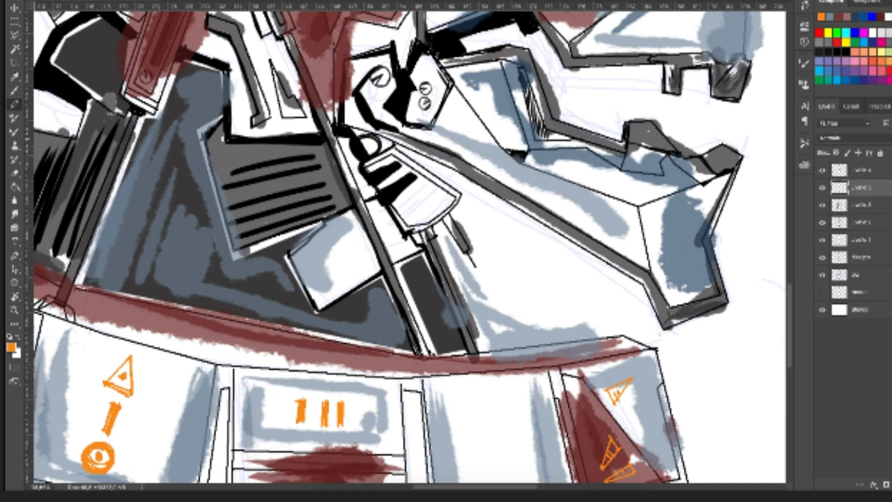
pyautogui.moveTo(225, 155)
pyautogui.mouseDown()
pyautogui.moveTo(240, 148)
pyautogui.moveTo(261, 173)
pyautogui.moveTo(280, 227)
pyautogui.mouseUp()
pyautogui.moveTo(239, 248); pyautogui.dragTo(226, 162)
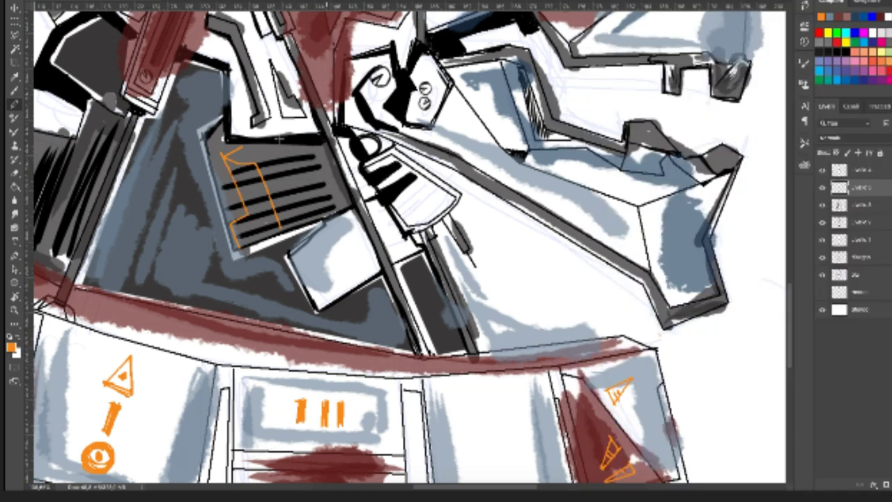
pyautogui.moveTo(272, 141); pyautogui.dragTo(296, 179)
pyautogui.moveTo(293, 143); pyautogui.dragTo(319, 207)
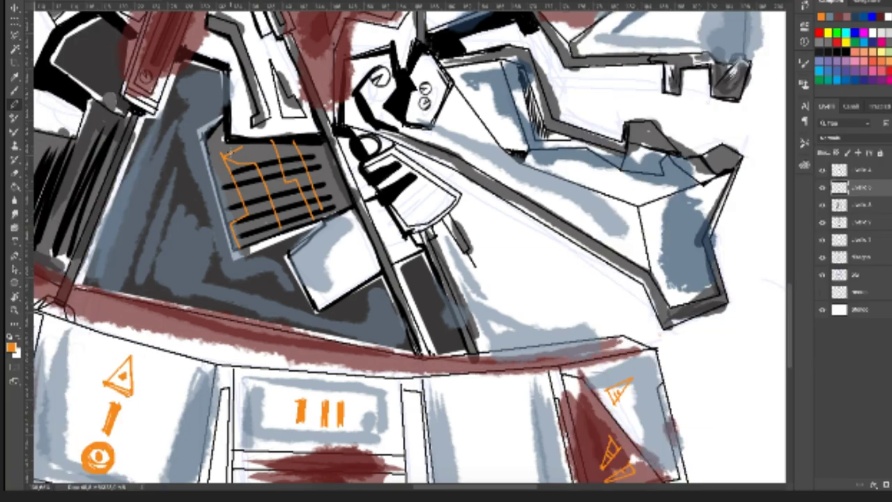
# Step: Draw orange circuit-like lines over the black hatching of the rear neck blocks
pyautogui.moveTo(319, 208); pyautogui.dragTo(500, 297)
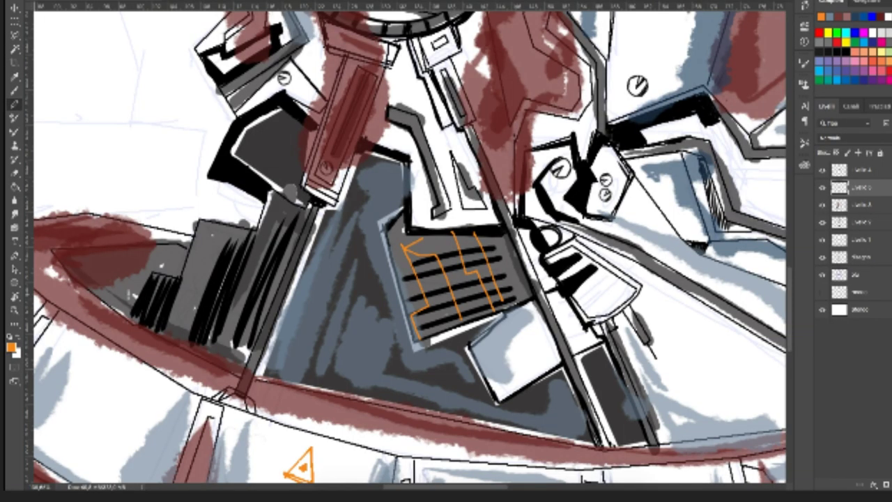
pyautogui.moveTo(139, 312)
pyautogui.mouseDown()
pyautogui.moveTo(160, 313)
pyautogui.moveTo(166, 301)
pyautogui.moveTo(154, 298)
pyautogui.moveTo(153, 282)
pyautogui.moveTo(167, 283)
pyautogui.moveTo(142, 324)
pyautogui.mouseUp()
pyautogui.moveTo(245, 252)
pyautogui.mouseDown()
pyautogui.moveTo(224, 284)
pyautogui.moveTo(192, 344)
pyautogui.moveTo(212, 298)
pyautogui.moveTo(208, 276)
pyautogui.moveTo(239, 275)
pyautogui.moveTo(230, 255)
pyautogui.moveTo(233, 278)
pyautogui.moveTo(209, 332)
pyautogui.mouseUp()
pyautogui.moveTo(298, 237)
pyautogui.mouseDown()
pyautogui.moveTo(281, 234)
pyautogui.moveTo(260, 252)
pyautogui.moveTo(278, 268)
pyautogui.moveTo(255, 286)
pyautogui.moveTo(247, 349)
pyautogui.mouseUp()
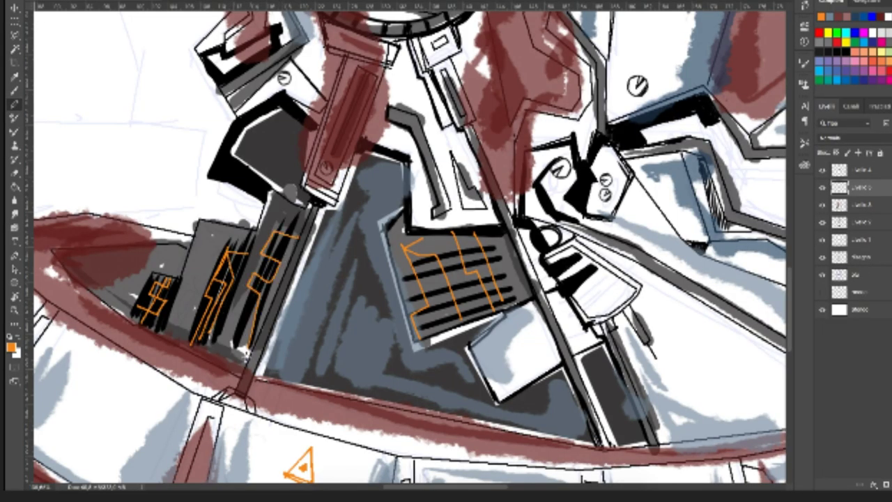
pyautogui.moveTo(292, 224); pyautogui.dragTo(211, 358)
pyautogui.moveTo(287, 234)
pyautogui.mouseDown()
pyautogui.moveTo(306, 221)
pyautogui.moveTo(296, 238)
pyautogui.mouseUp()
pyautogui.moveTo(215, 352); pyautogui.dragTo(245, 362)
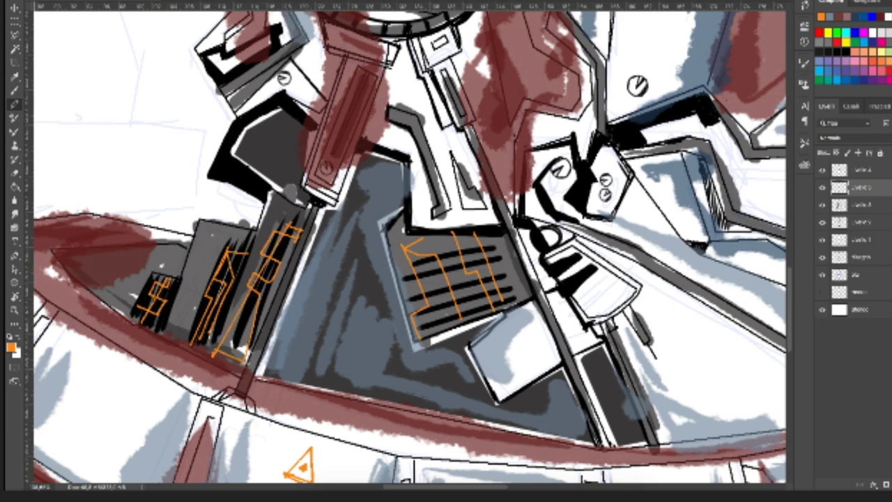
pyautogui.moveTo(257, 298); pyautogui.dragTo(241, 371)
# Step: Review the coloured upper head up close and the balance of colours across the whole bust
pyautogui.scroll(5, 255, 248)
pyautogui.scroll(5, 255, 248)
pyautogui.scroll(10, 255, 249)
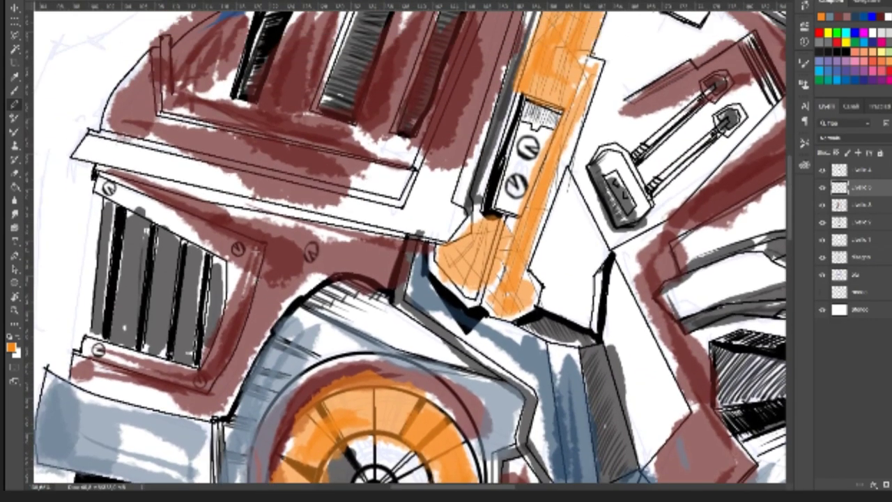
pyautogui.scroll(2, 256, 250)
pyautogui.scroll(2, 256, 250)
pyautogui.scroll(-6, 262, 255)
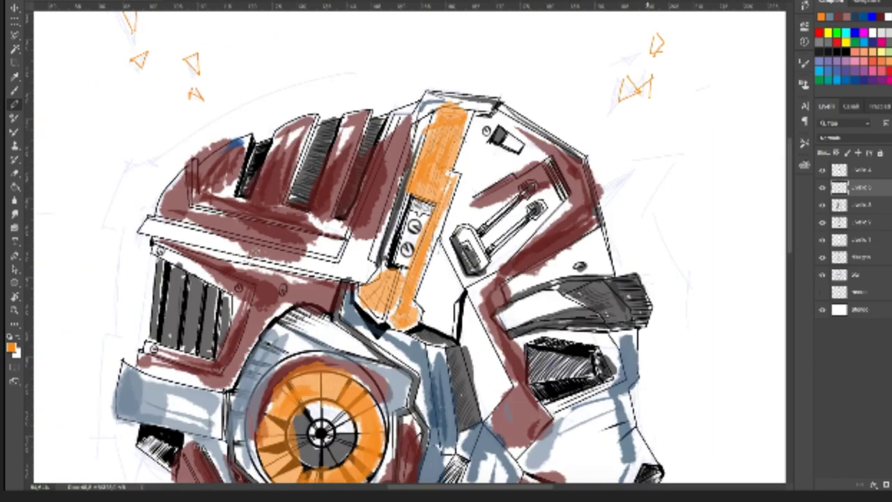
pyautogui.scroll(-3, 284, 264)
pyautogui.scroll(-8, 284, 265)
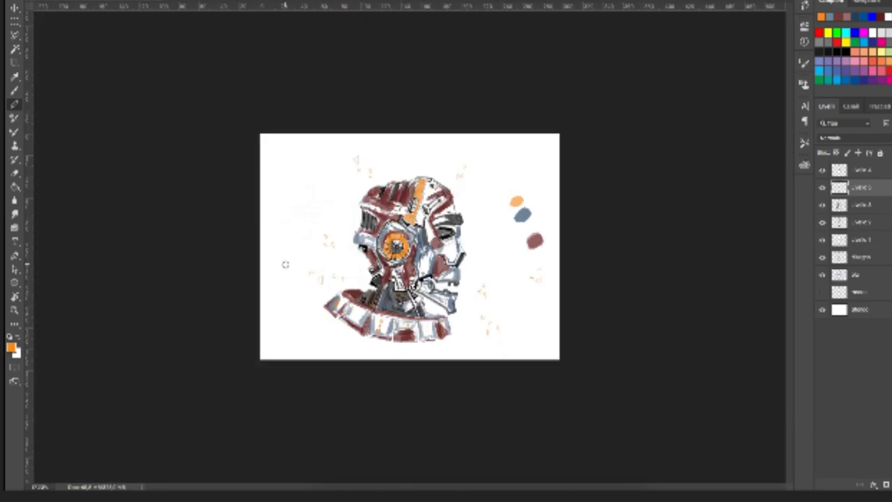
pyautogui.scroll(4, 284, 265)
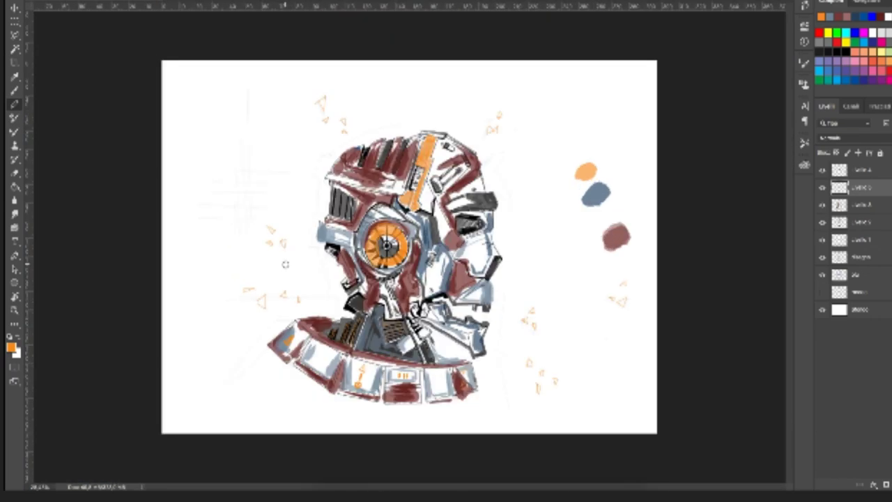
# Step: Compare the drawing with the orange symbols layer and the main colour layer switched off and on
pyautogui.click(823, 188)
pyautogui.click(823, 188)
pyautogui.click(822, 188)
pyautogui.click(823, 188)
pyautogui.click(822, 204)
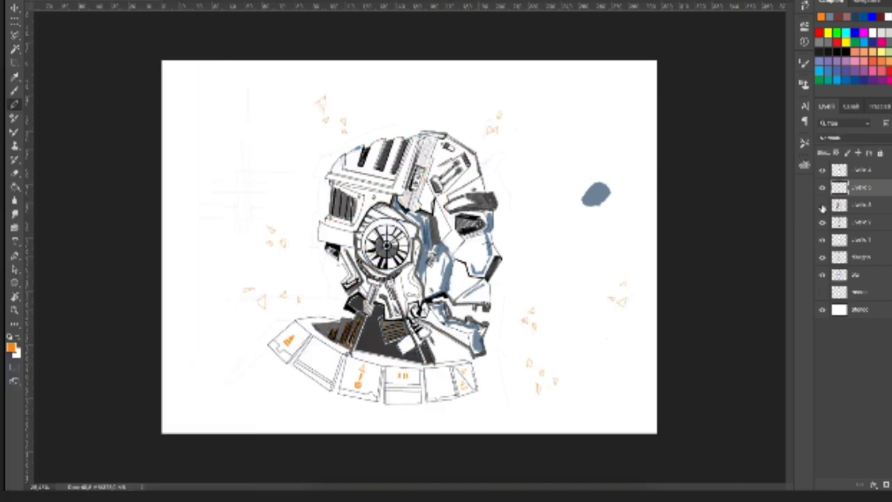
pyautogui.click(822, 205)
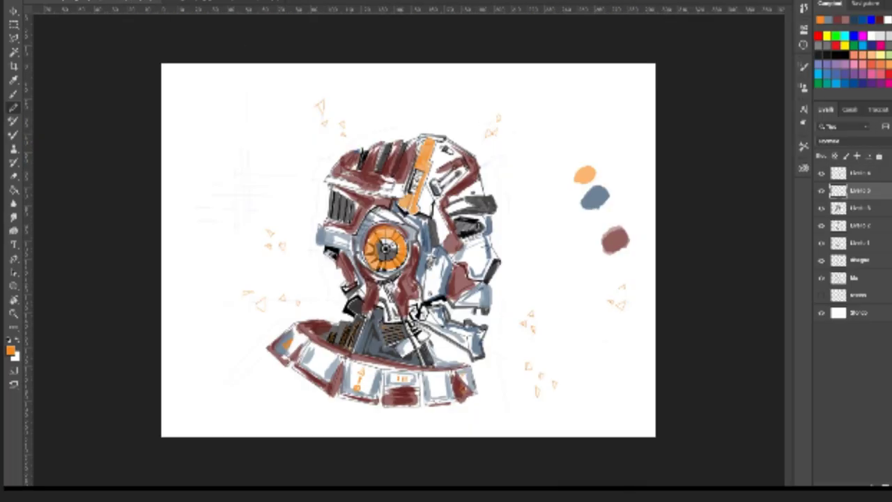
pyautogui.click(822, 191)
pyautogui.click(821, 192)
pyautogui.click(820, 194)
pyautogui.click(820, 193)
# Step: Set the orange symbols layer Livello 5 and the main colour layer Livello 3 to Multiply blending
pyautogui.rightClick(830, 191)
pyautogui.click(837, 257)
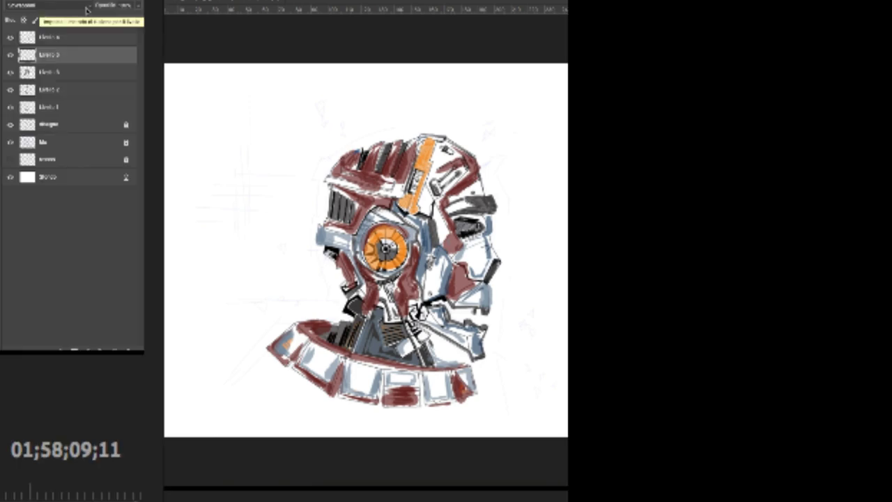
pyautogui.click(843, 140)
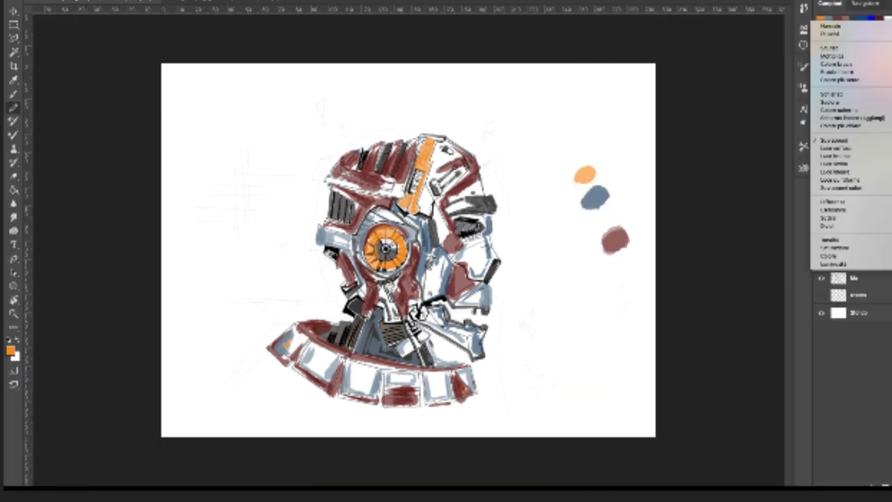
pyautogui.click(844, 56)
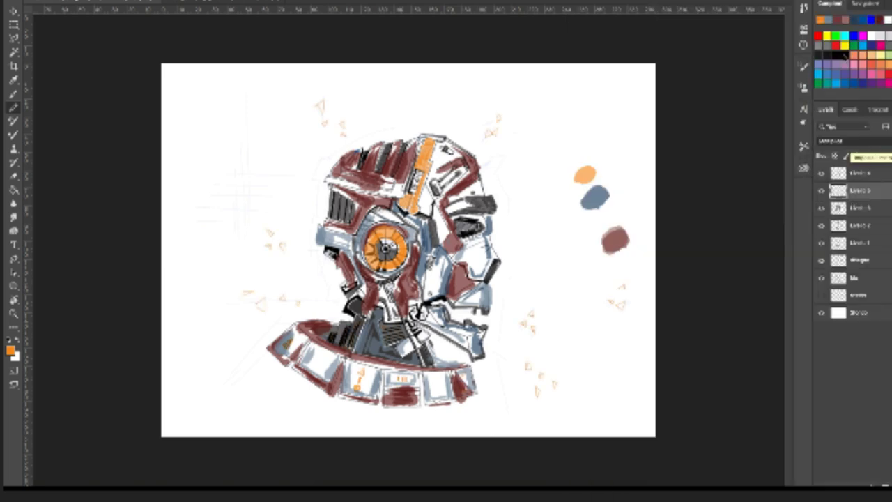
pyautogui.click(855, 208)
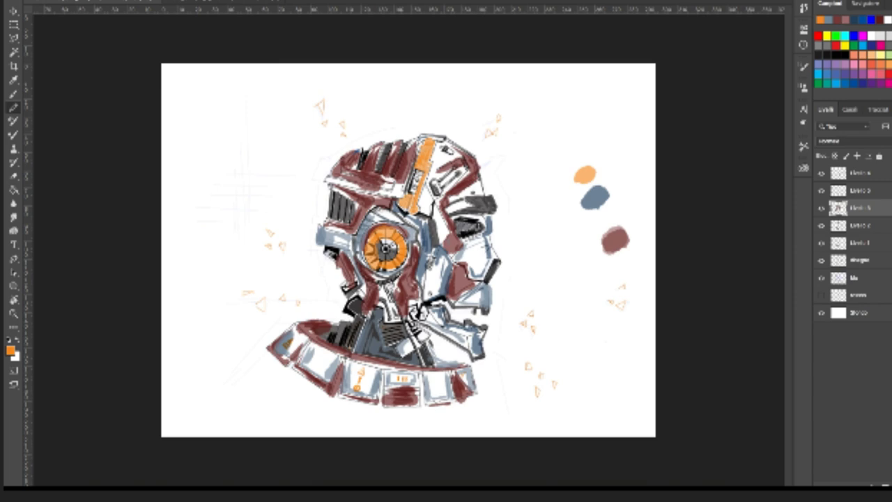
pyautogui.click(842, 140)
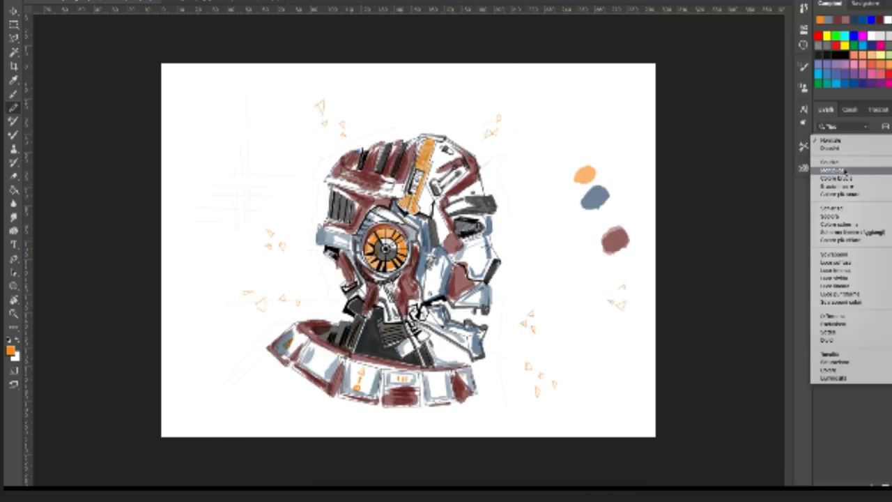
pyautogui.click(845, 171)
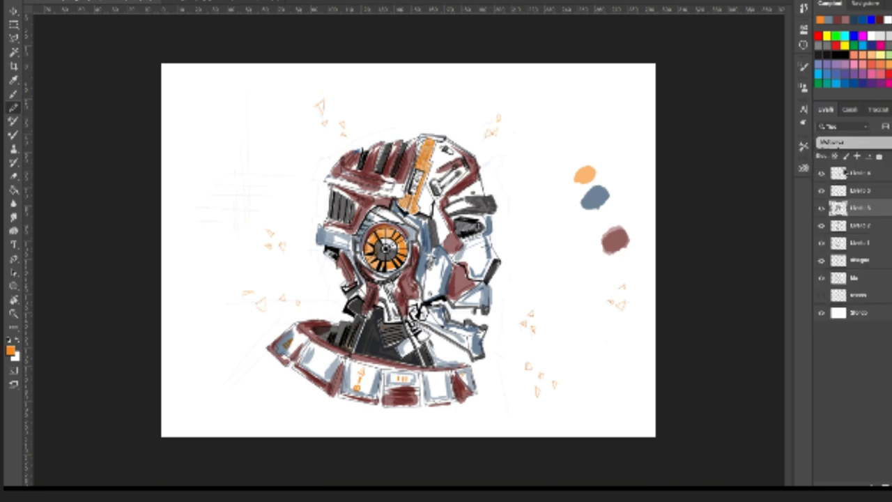
# Step: Set the shading layer Livello 2 to Darker Color blending and try a reduced opacity on Livello 3
pyautogui.click(822, 226)
pyautogui.click(822, 225)
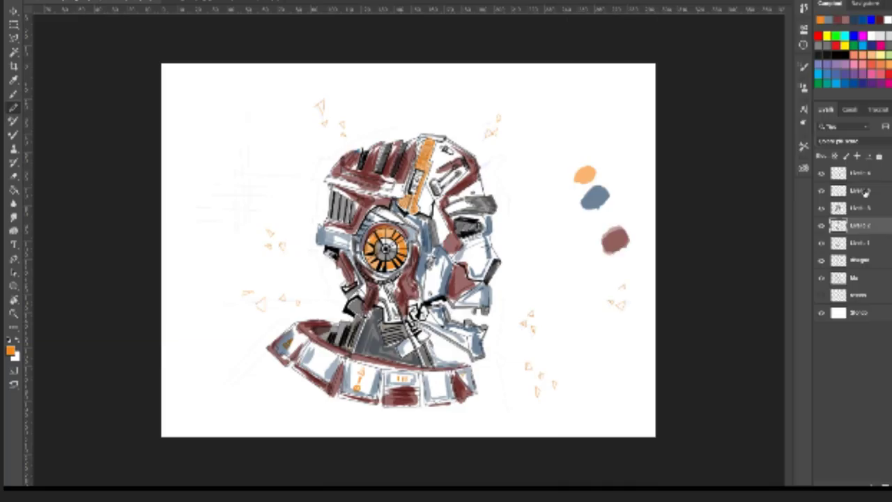
pyautogui.click(859, 209)
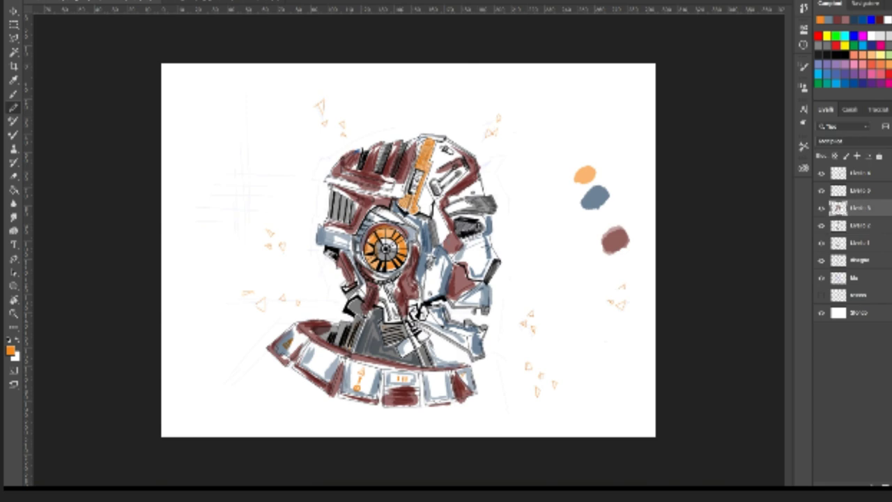
pyautogui.press('8')
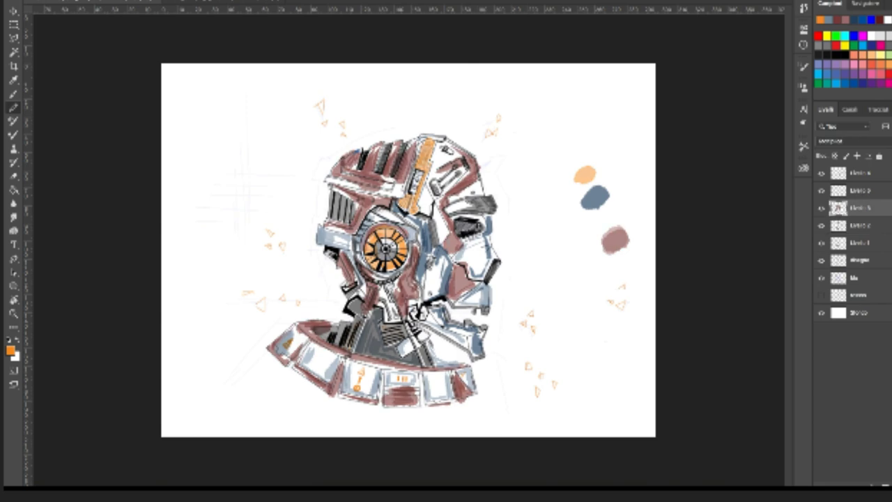
pyautogui.press('0')
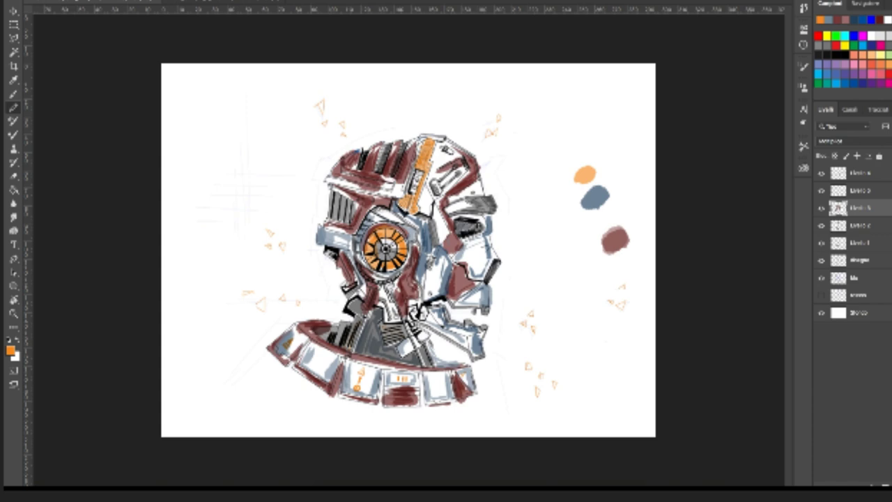
# Step: Bring the stained crumpled-paper texture from its own document into the robot head drawing and stretch it over the whole canvas as the uppermost layer
pyautogui.click(245, 5)
pyautogui.rightClick(854, 177)
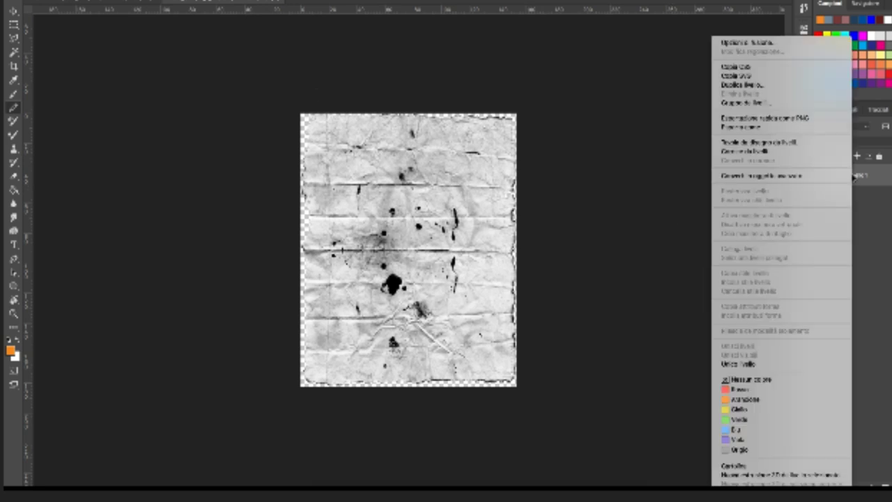
pyautogui.click(499, 184)
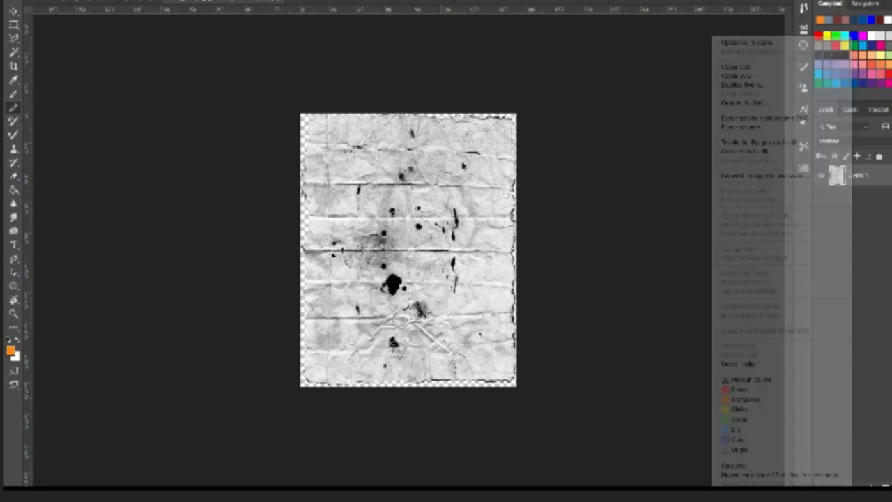
pyautogui.hotkey('ctrl', 'z')
pyautogui.hotkey('ctrl', 't')
pyautogui.moveTo(400, 207)
pyautogui.mouseDown()
pyautogui.moveTo(137, 9)
pyautogui.moveTo(387, 213)
pyautogui.mouseUp()
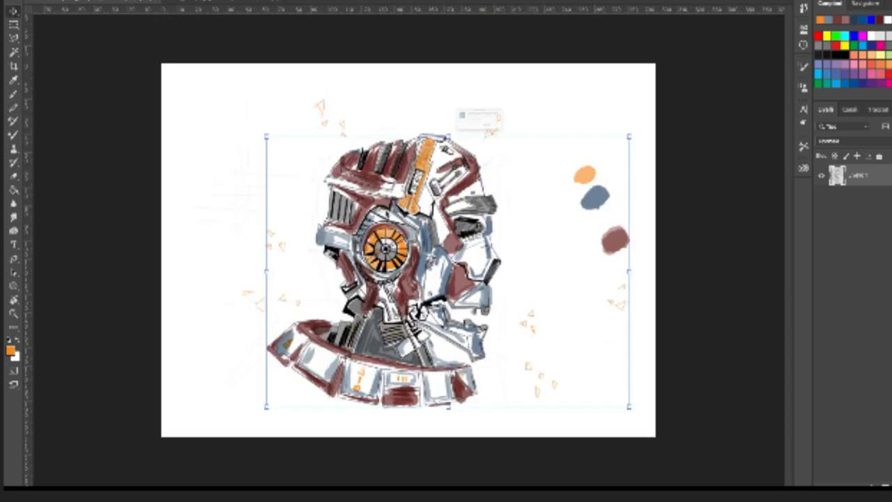
pyautogui.click(565, 154)
pyautogui.click(565, 155)
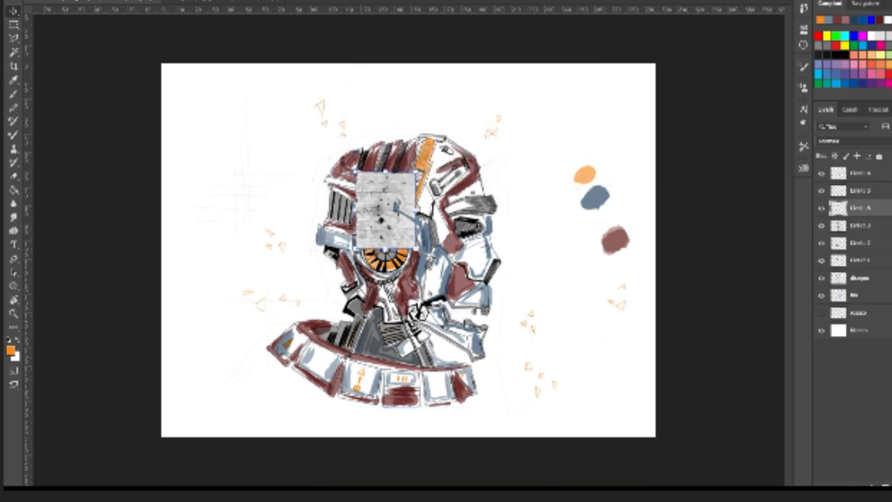
pyautogui.moveTo(418, 248); pyautogui.dragTo(666, 453)
pyautogui.moveTo(356, 170); pyautogui.dragTo(147, 43)
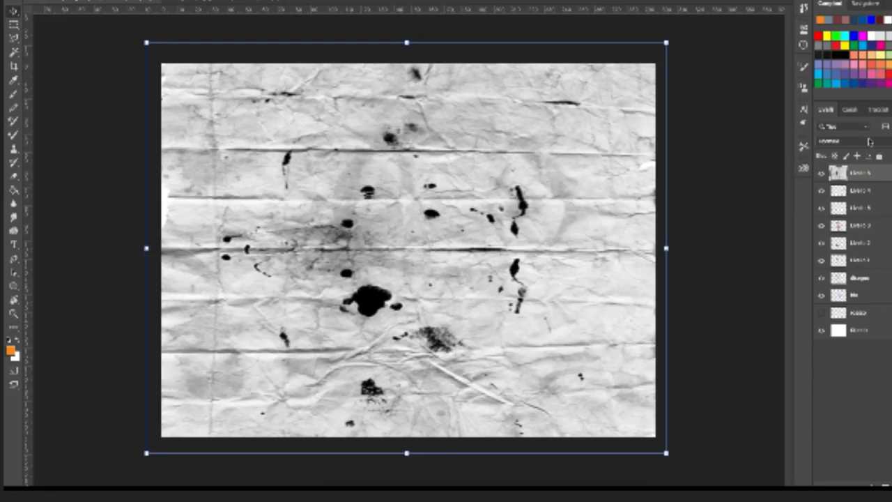
# Step: Blend the paper texture layer with Multiply at 70% opacity
pyautogui.click(868, 141)
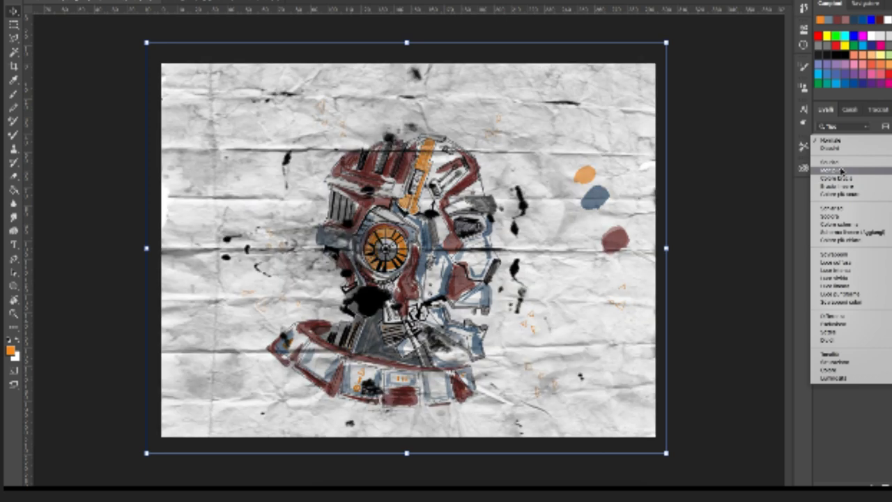
pyautogui.click(841, 170)
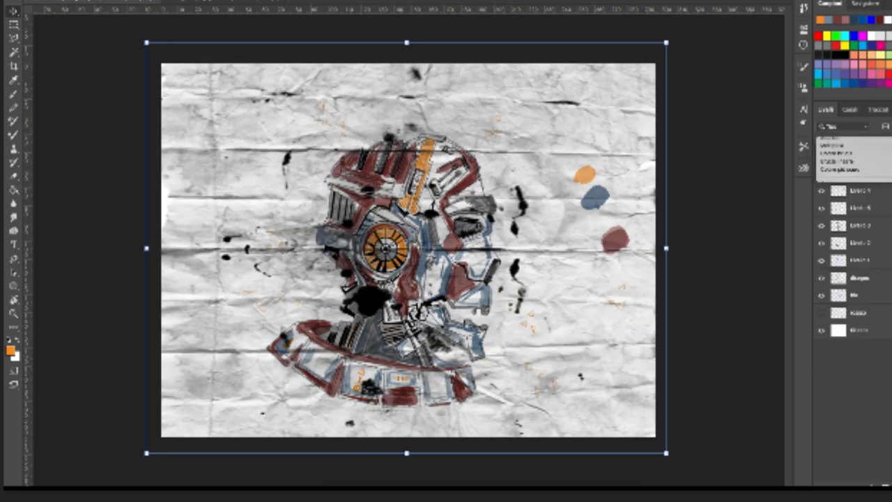
pyautogui.press('7')
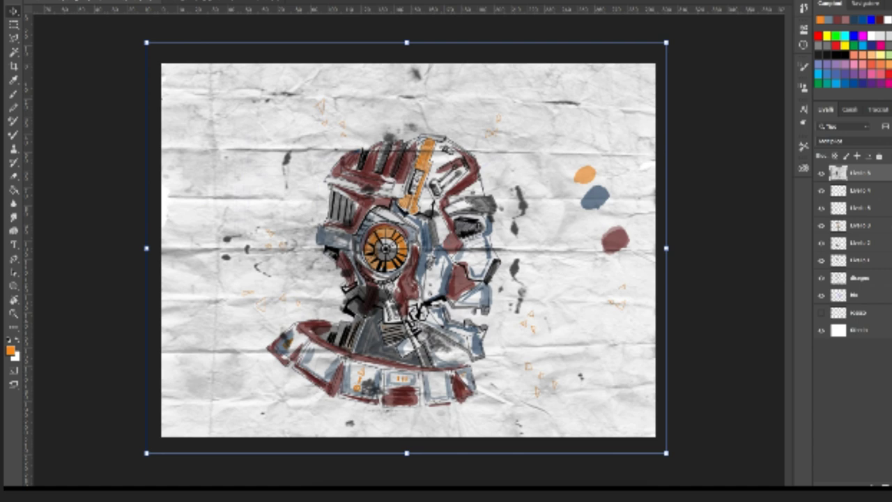
# Step: Check the colour and symbol layers, then merge Livello 2 through Livello 4 into one layer
pyautogui.click(821, 261)
pyautogui.click(822, 261)
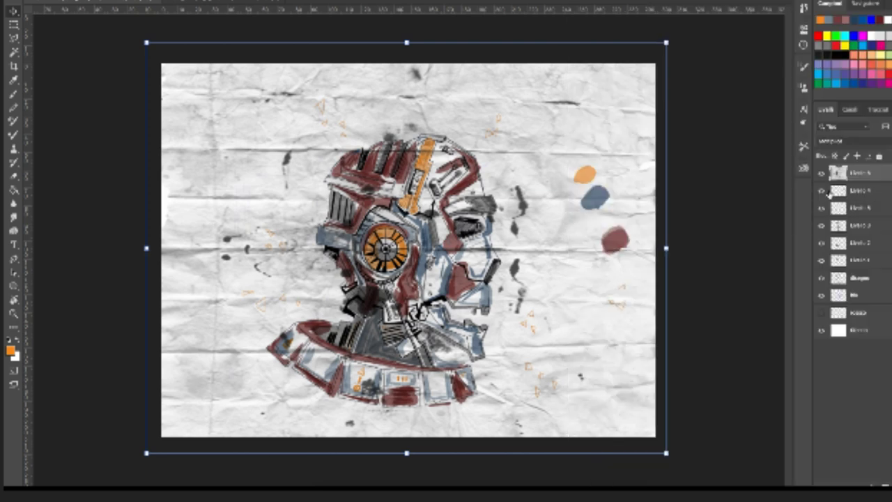
pyautogui.click(822, 191)
pyautogui.click(822, 192)
pyautogui.click(821, 208)
pyautogui.click(821, 208)
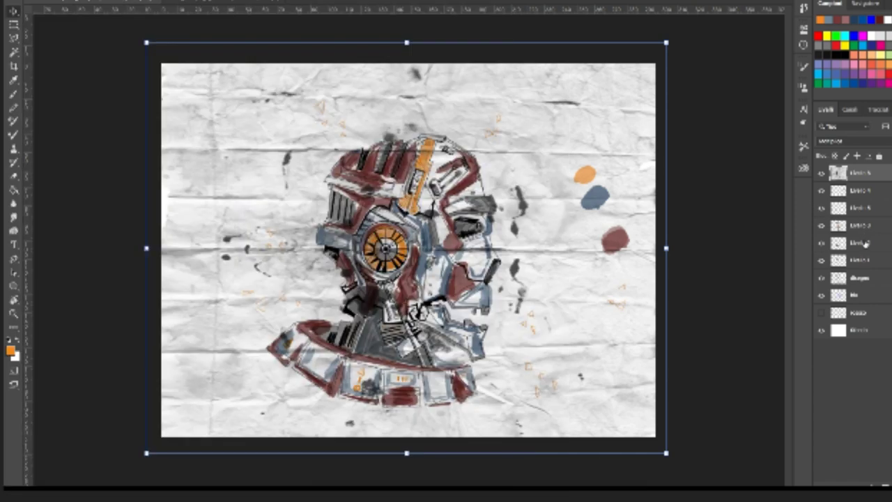
pyautogui.click(864, 242)
pyautogui.keyDown('shift'); pyautogui.click(870, 198); pyautogui.keyUp('shift')
pyautogui.rightClick(870, 197)
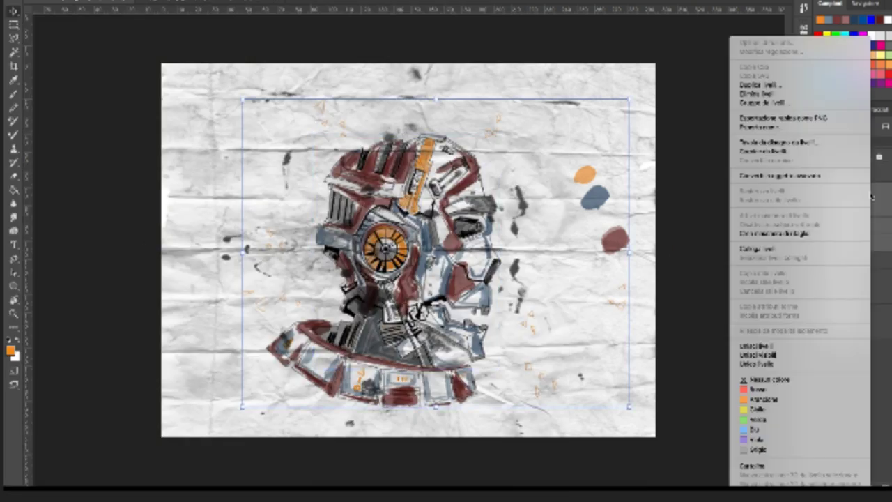
pyautogui.click(782, 346)
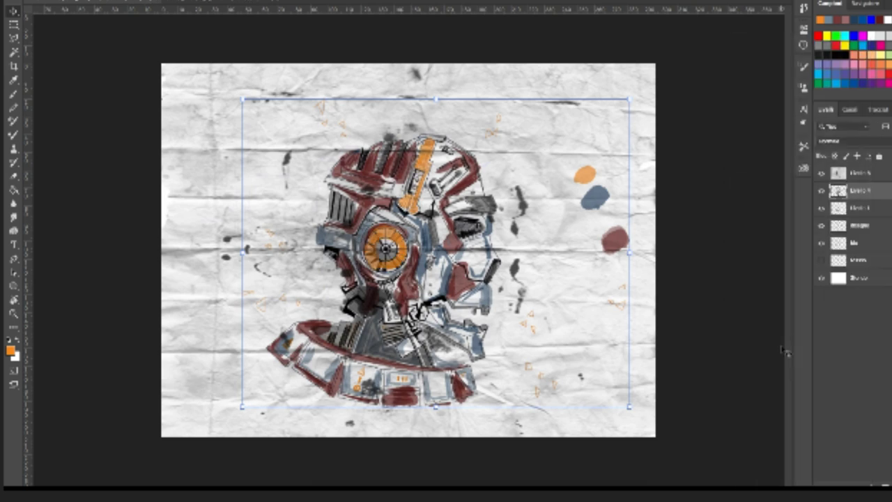
# Step: Lasso the orange, blue and dark red test swatches beside the head and delete them from the merged colour layer
pyautogui.press('l')
pyautogui.moveTo(583, 156)
pyautogui.mouseDown()
pyautogui.moveTo(564, 164)
pyautogui.moveTo(560, 202)
pyautogui.mouseUp()
pyautogui.moveTo(560, 202); pyautogui.dragTo(566, 240)
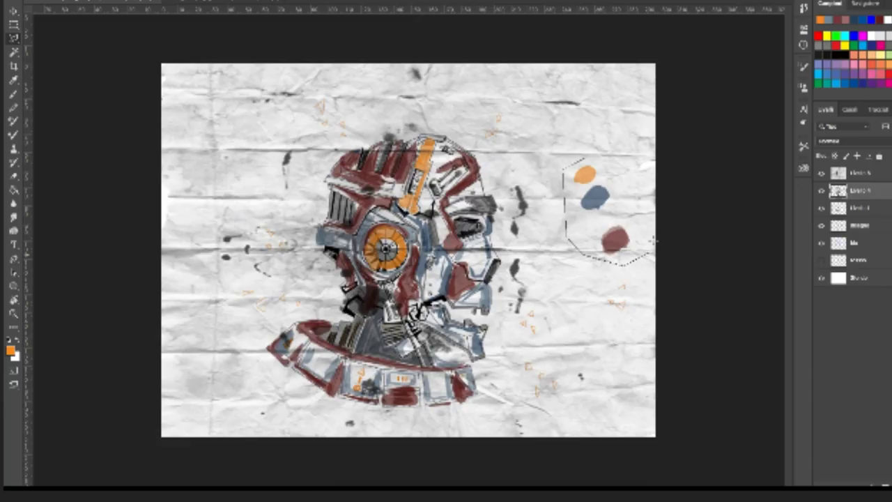
pyautogui.moveTo(652, 241)
pyautogui.mouseDown()
pyautogui.moveTo(650, 209)
pyautogui.moveTo(608, 163)
pyautogui.mouseUp()
pyautogui.press('Delete')
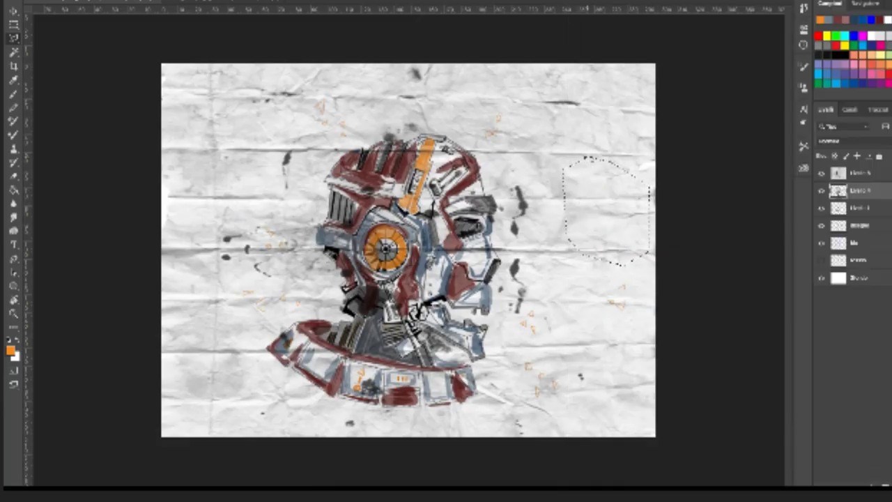
pyautogui.hotkey('ctrl', 'd')
pyautogui.click(864, 174)
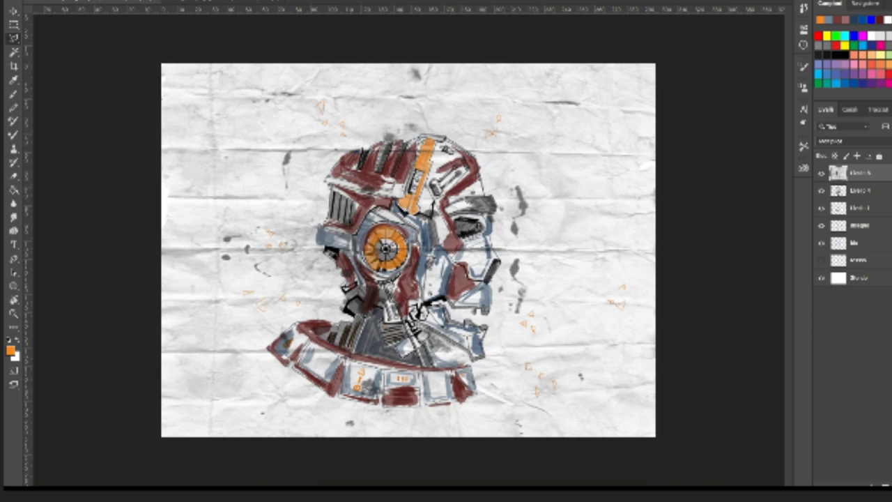
# Step: Set the foreground colour to a very dark grey and add a new layer directly beneath the disegno layer
pyautogui.click(861, 190)
pyautogui.click(9, 350)
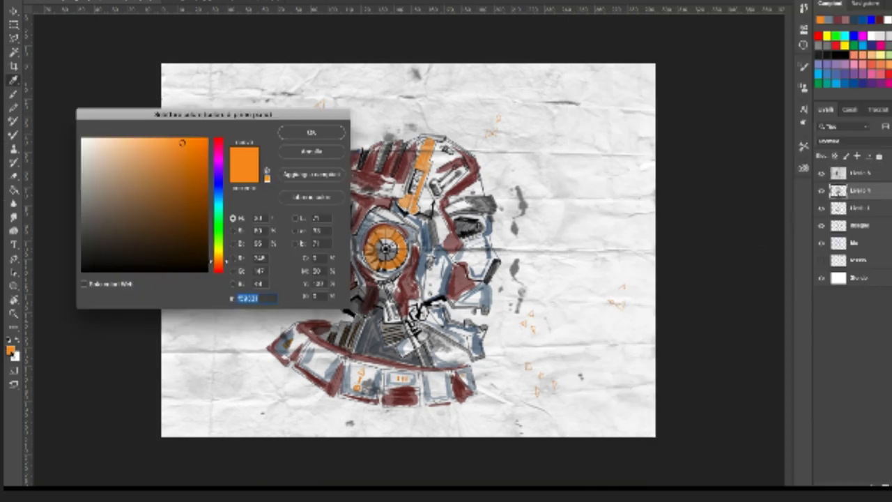
pyautogui.click(89, 235)
pyautogui.click(89, 251)
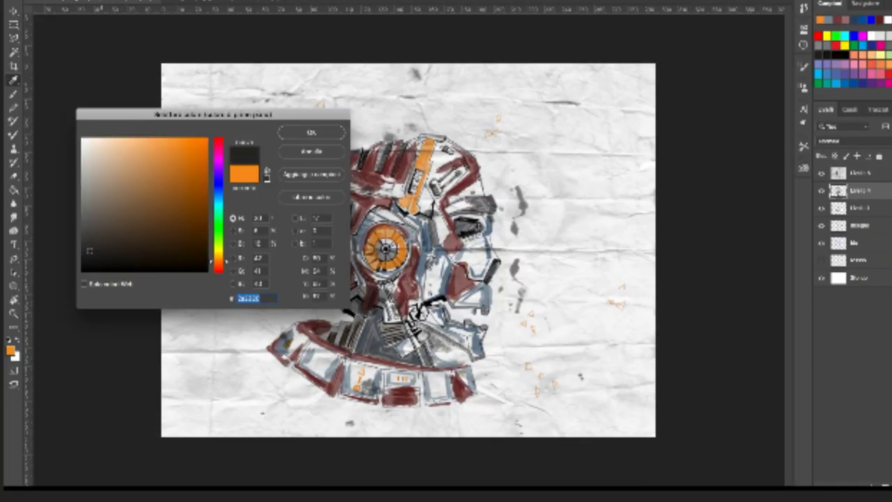
pyautogui.click(322, 133)
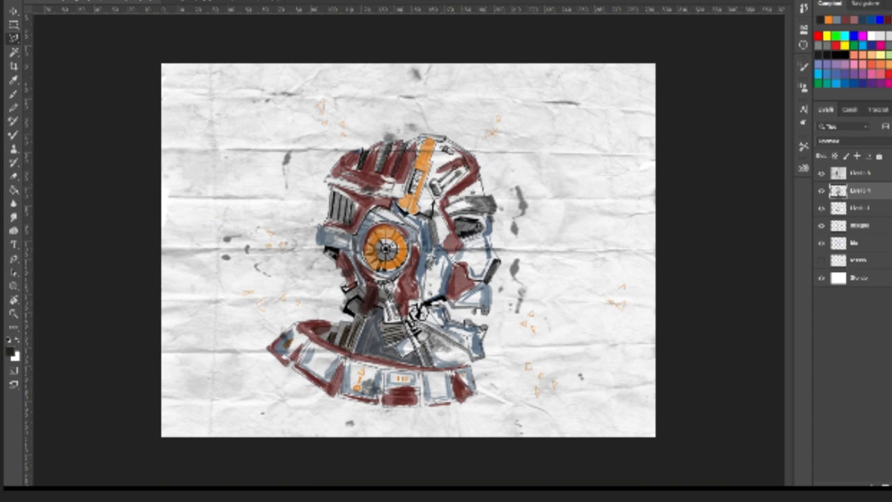
pyautogui.hotkey('ctrl', 'shift', 'alt', 'n')
pyautogui.moveTo(873, 209); pyautogui.dragTo(867, 255)
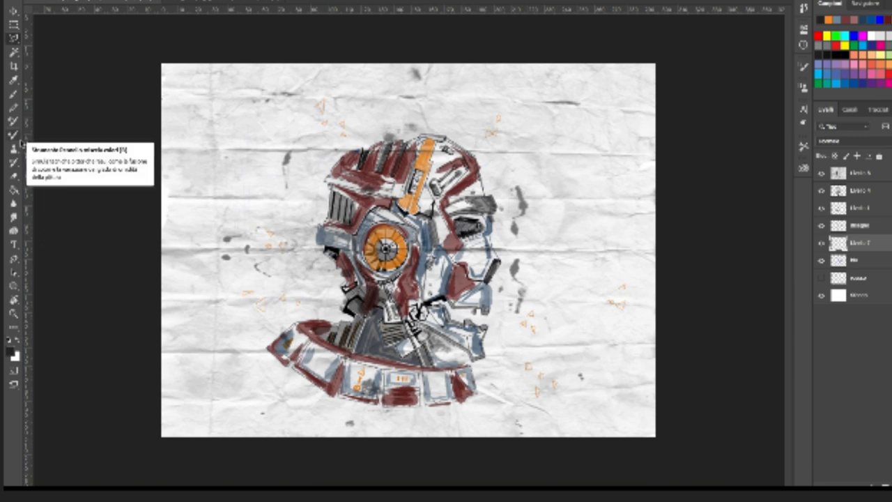
# Step: Try dark curved strokes on the empty paper behind the head with the Mixer Brush and the regular Brush, undoing each one
pyautogui.click(269, 311)
pyautogui.moveTo(265, 188); pyautogui.dragTo(266, 190)
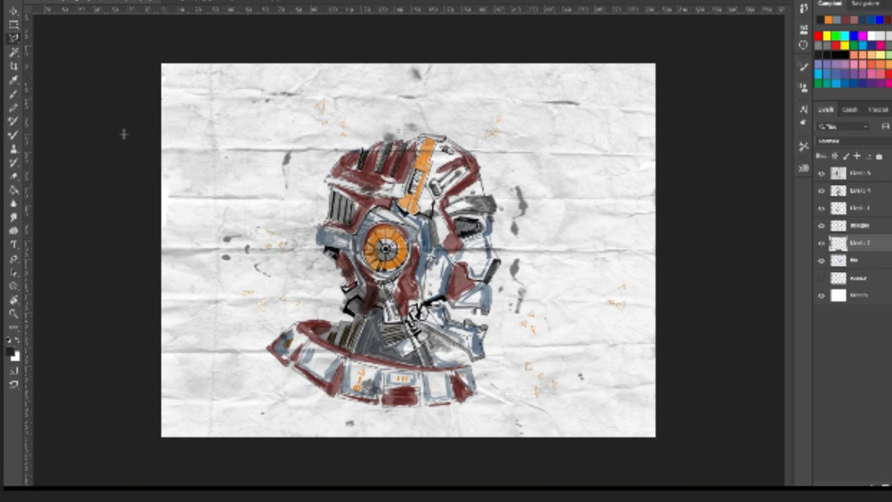
pyautogui.click(14, 135)
pyautogui.moveTo(237, 109); pyautogui.dragTo(209, 159)
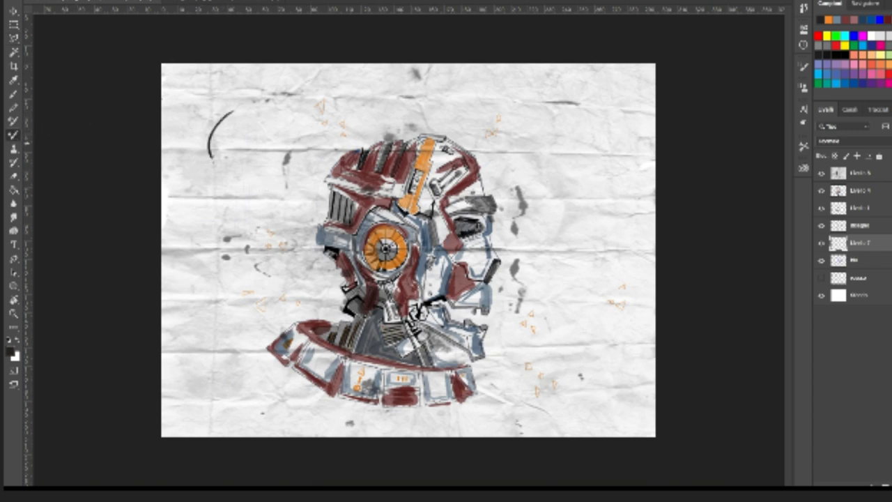
pyautogui.hotkey('ctrl', 'z')
pyautogui.click(14, 94)
pyautogui.moveTo(252, 112); pyautogui.dragTo(232, 165)
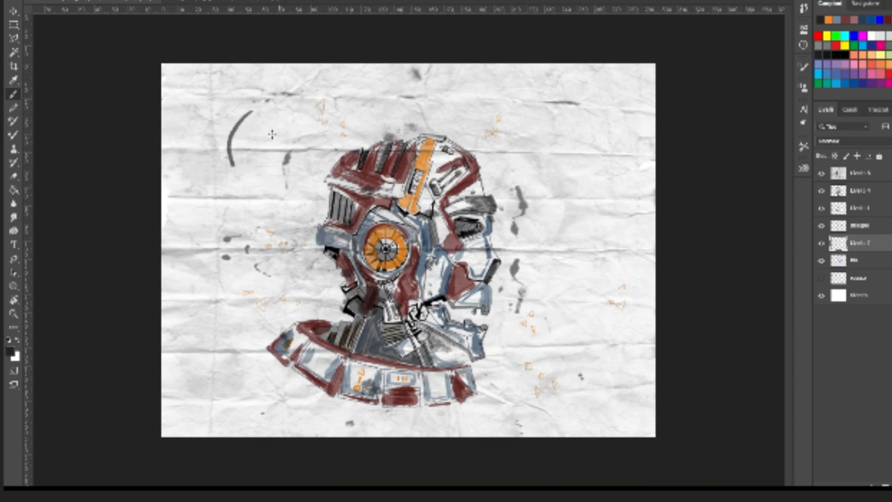
pyautogui.hotkey('ctrl', 'z')
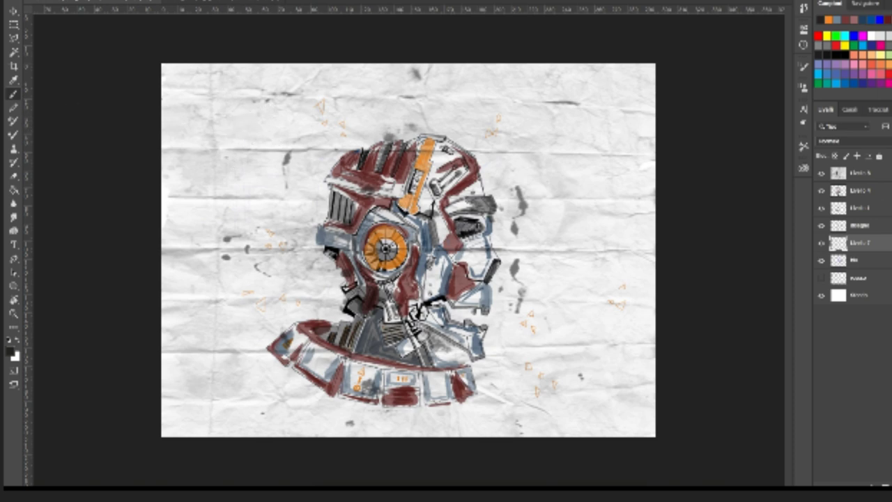
# Step: Sample a mid grey from the ink stain beside the head and adjust the brush size
pyautogui.keyDown('alt'); pyautogui.click(256, 145); pyautogui.keyUp('alt')
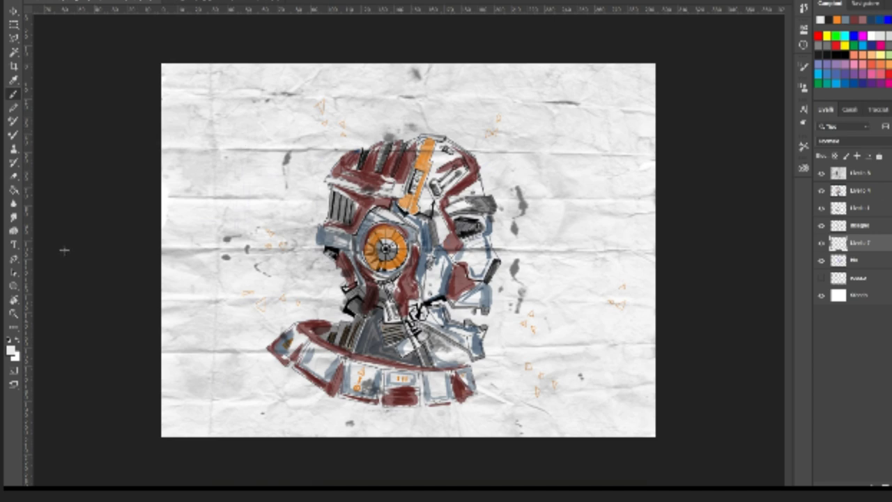
pyautogui.keyDown('alt'); pyautogui.click(286, 159); pyautogui.keyUp('alt')
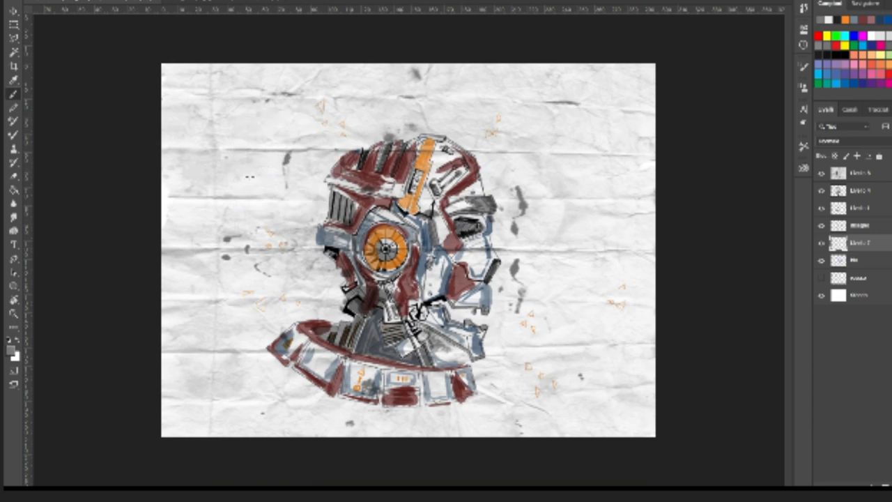
pyautogui.keyDown('alt'); pyautogui.rightClick(244, 177); pyautogui.keyUp('alt')
pyautogui.moveTo(281, 157); pyautogui.dragTo(271, 205)
pyautogui.hotkey('ctrl', 'z')
pyautogui.moveTo(330, 182)
pyautogui.mouseDown()
pyautogui.moveTo(324, 206)
pyautogui.moveTo(333, 210)
pyautogui.mouseUp()
pyautogui.hotkey('ctrl', 'z')
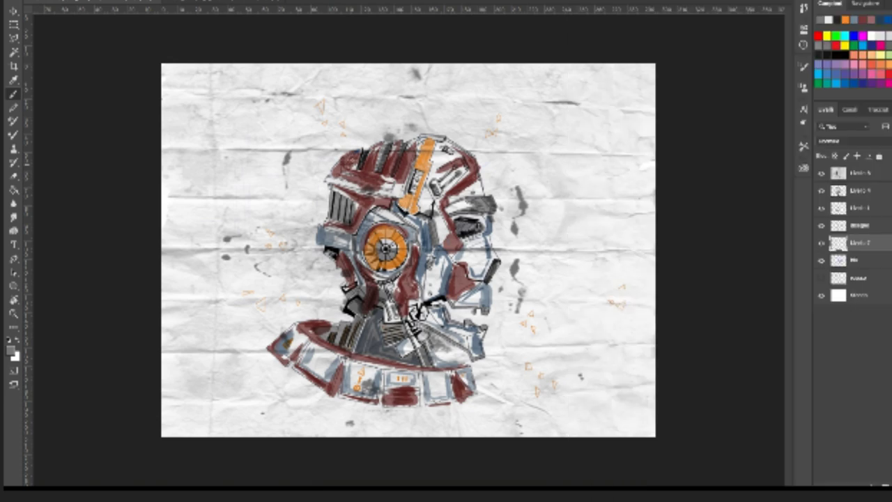
# Step: Paint a soft grey shadow behind the head, around the back of the skull, the nape and beneath the collar
pyautogui.moveTo(354, 160)
pyautogui.mouseDown()
pyautogui.moveTo(334, 184)
pyautogui.moveTo(320, 231)
pyautogui.moveTo(343, 317)
pyautogui.moveTo(297, 333)
pyautogui.moveTo(268, 359)
pyautogui.moveTo(278, 341)
pyautogui.moveTo(308, 383)
pyautogui.moveTo(335, 404)
pyautogui.moveTo(369, 411)
pyautogui.moveTo(352, 400)
pyautogui.moveTo(379, 411)
pyautogui.moveTo(385, 383)
pyautogui.moveTo(411, 410)
pyautogui.moveTo(423, 394)
pyautogui.moveTo(471, 400)
pyautogui.mouseUp()
pyautogui.moveTo(256, 361)
pyautogui.mouseDown()
pyautogui.moveTo(282, 387)
pyautogui.moveTo(293, 380)
pyautogui.moveTo(319, 400)
pyautogui.mouseUp()
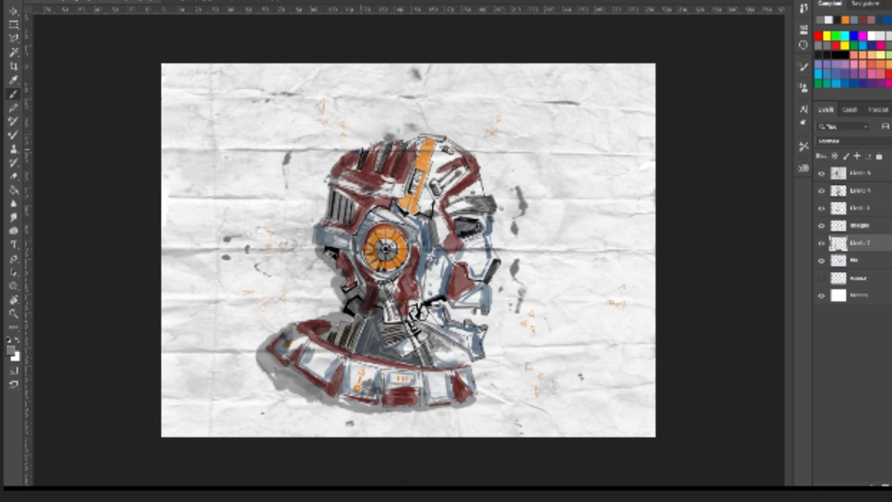
pyautogui.moveTo(417, 133)
pyautogui.mouseDown()
pyautogui.moveTo(352, 153)
pyautogui.moveTo(324, 184)
pyautogui.moveTo(326, 215)
pyautogui.moveTo(309, 230)
pyautogui.moveTo(340, 280)
pyautogui.mouseUp()
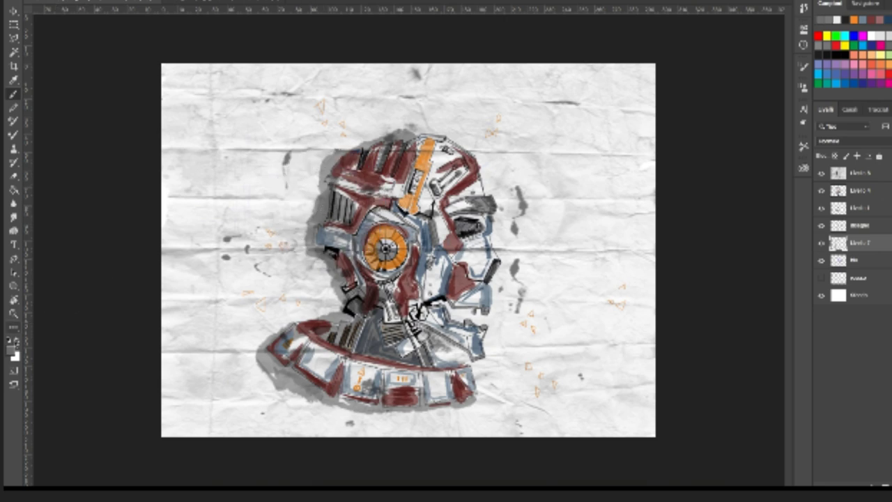
# Step: Reset the colours to black foreground and white background, then test and adjust the brush size for dark strokes
pyautogui.click(15, 340)
pyautogui.click(9, 340)
pyautogui.click(18, 340)
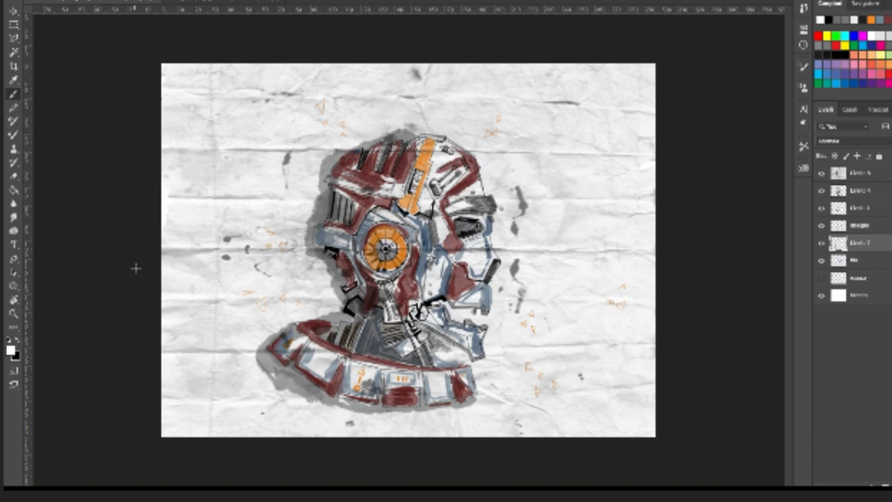
pyautogui.press('x')
pyautogui.moveTo(218, 292); pyautogui.dragTo(218, 318)
pyautogui.hotkey('ctrl', 'z')
pyautogui.keyDown('alt'); pyautogui.rightClick(227, 318); pyautogui.keyUp('alt')
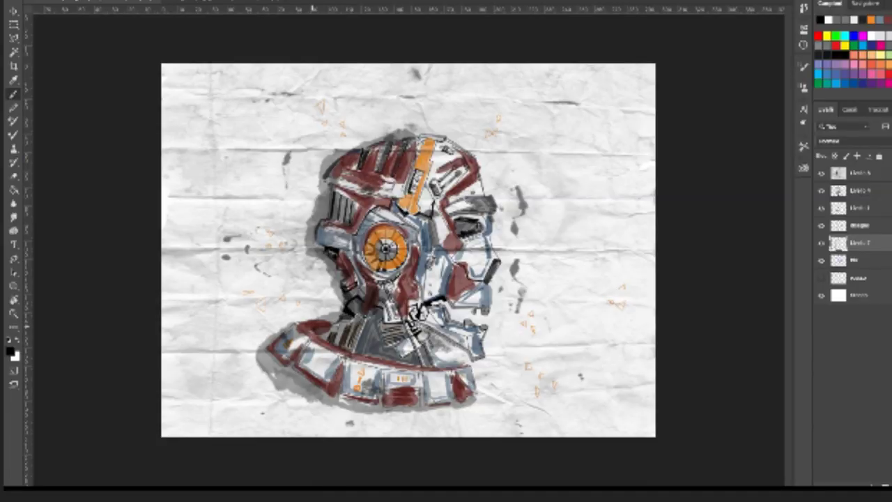
# Step: Paint black shading between the collar plates, along the collar's edges and down the back of the head
pyautogui.moveTo(271, 353)
pyautogui.mouseDown()
pyautogui.moveTo(285, 369)
pyautogui.moveTo(306, 345)
pyautogui.mouseUp()
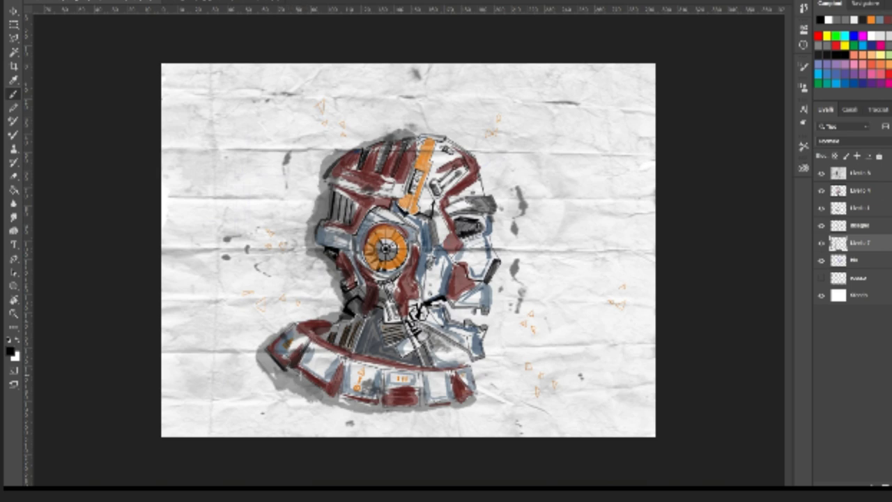
pyautogui.moveTo(330, 390)
pyautogui.mouseDown()
pyautogui.moveTo(341, 365)
pyautogui.moveTo(344, 402)
pyautogui.moveTo(345, 364)
pyautogui.moveTo(381, 404)
pyautogui.mouseUp()
pyautogui.moveTo(421, 380)
pyautogui.mouseDown()
pyautogui.moveTo(419, 403)
pyautogui.moveTo(454, 401)
pyautogui.mouseUp()
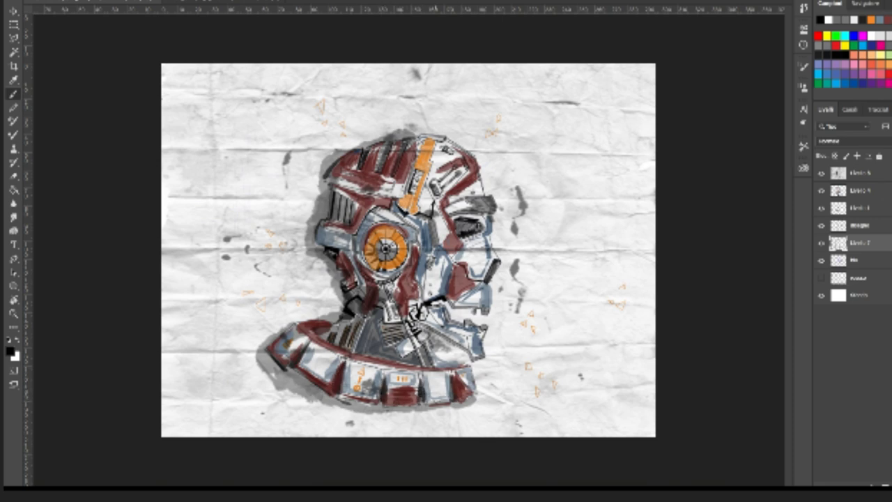
pyautogui.moveTo(347, 398)
pyautogui.mouseDown()
pyautogui.moveTo(385, 407)
pyautogui.moveTo(454, 401)
pyautogui.mouseUp()
pyautogui.moveTo(338, 158)
pyautogui.mouseDown()
pyautogui.moveTo(322, 186)
pyautogui.moveTo(330, 217)
pyautogui.mouseUp()
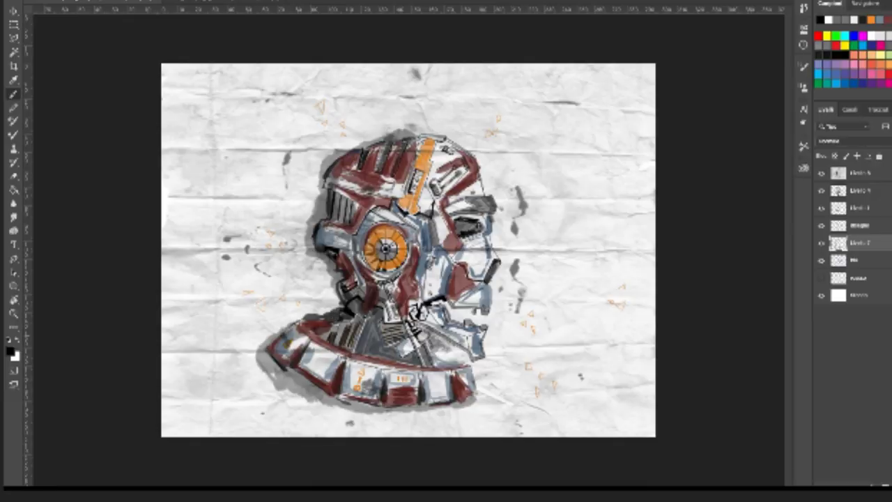
pyautogui.moveTo(269, 346); pyautogui.dragTo(304, 317)
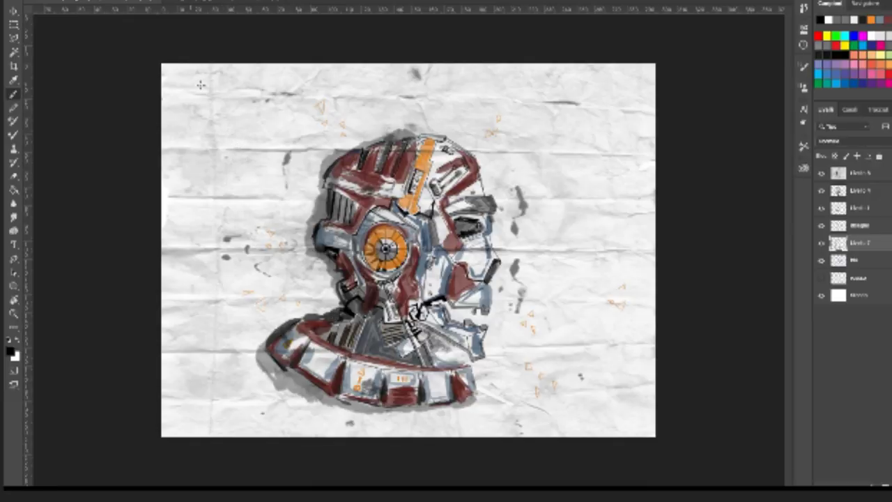
# Step: Paint a vertical column of four black calligraphic symbols on the empty paper behind the head
pyautogui.moveTo(240, 115)
pyautogui.mouseDown()
pyautogui.moveTo(230, 139)
pyautogui.moveTo(231, 117)
pyautogui.moveTo(246, 119)
pyautogui.moveTo(248, 158)
pyautogui.mouseUp()
pyautogui.moveTo(233, 161)
pyautogui.mouseDown()
pyautogui.moveTo(231, 180)
pyautogui.moveTo(249, 175)
pyautogui.moveTo(245, 163)
pyautogui.moveTo(230, 207)
pyautogui.moveTo(251, 212)
pyautogui.moveTo(250, 252)
pyautogui.moveTo(232, 258)
pyautogui.moveTo(248, 251)
pyautogui.mouseUp()
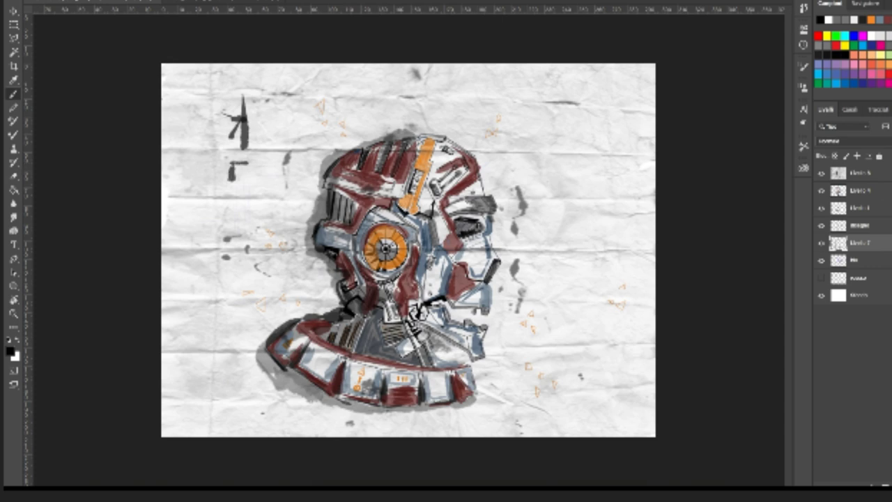
pyautogui.moveTo(223, 112); pyautogui.dragTo(238, 122)
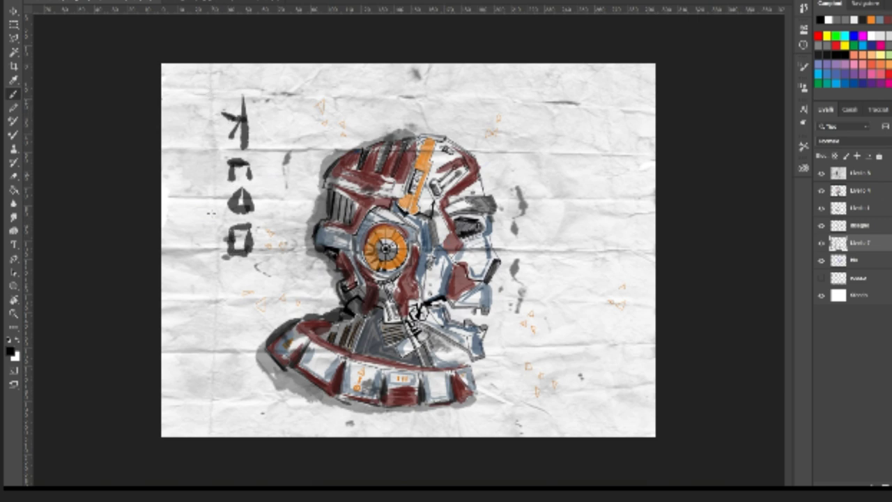
# Step: Frame the column of symbols with thin black lines and add small dots along the frame's outer side
pyautogui.moveTo(211, 90); pyautogui.dragTo(212, 252)
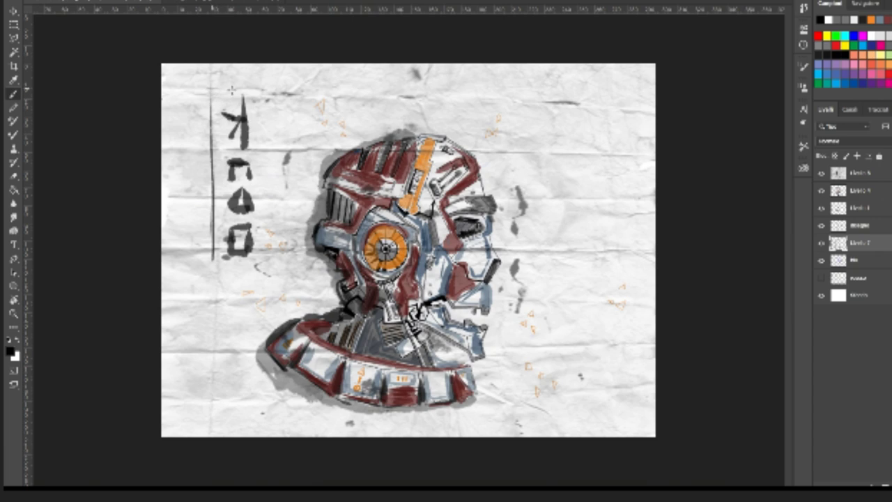
pyautogui.moveTo(259, 108)
pyautogui.mouseDown()
pyautogui.moveTo(258, 269)
pyautogui.moveTo(251, 263)
pyautogui.moveTo(259, 262)
pyautogui.mouseUp()
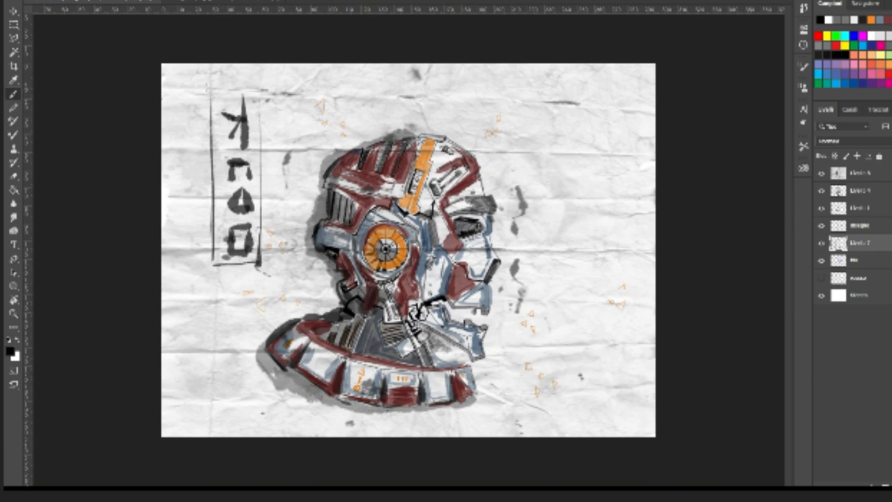
pyautogui.click(212, 102)
pyautogui.click(212, 123)
pyautogui.click(215, 230)
pyautogui.click(213, 254)
pyautogui.moveTo(221, 92)
pyautogui.mouseDown()
pyautogui.moveTo(262, 91)
pyautogui.moveTo(244, 105)
pyautogui.moveTo(251, 101)
pyautogui.mouseUp()
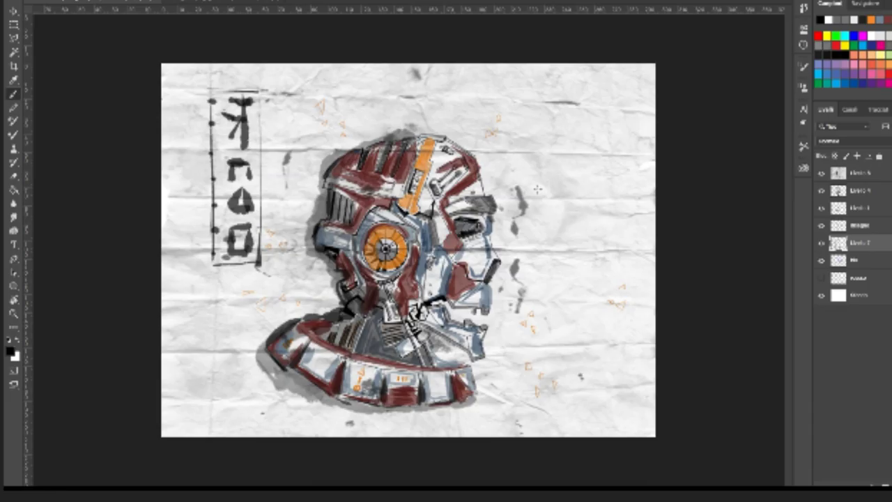
# Step: Darken the outline on top of the skull and scatter thin straight black lines across the paper around the head
pyautogui.moveTo(417, 134)
pyautogui.mouseDown()
pyautogui.moveTo(428, 135)
pyautogui.moveTo(387, 139)
pyautogui.mouseUp()
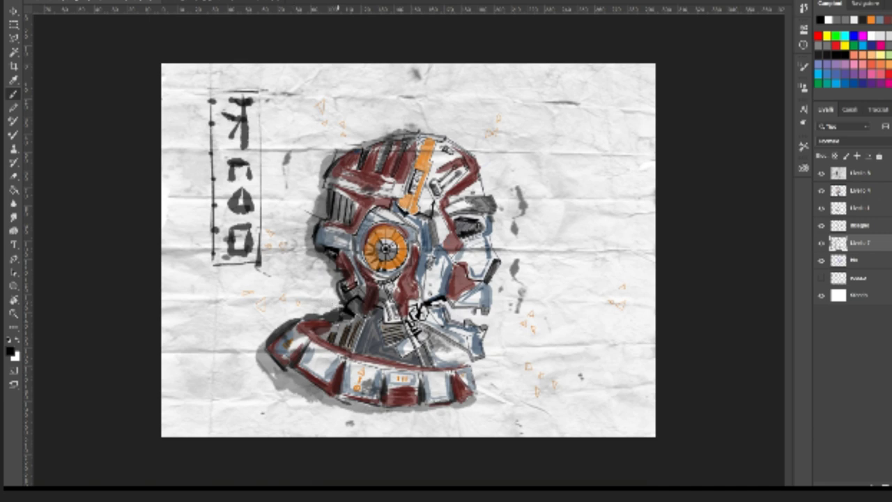
pyautogui.moveTo(302, 301); pyautogui.dragTo(180, 285)
pyautogui.hotkey('ctrl', 'z')
pyautogui.moveTo(548, 332); pyautogui.dragTo(575, 339)
pyautogui.moveTo(542, 377); pyautogui.dragTo(577, 401)
pyautogui.moveTo(552, 306); pyautogui.dragTo(662, 288)
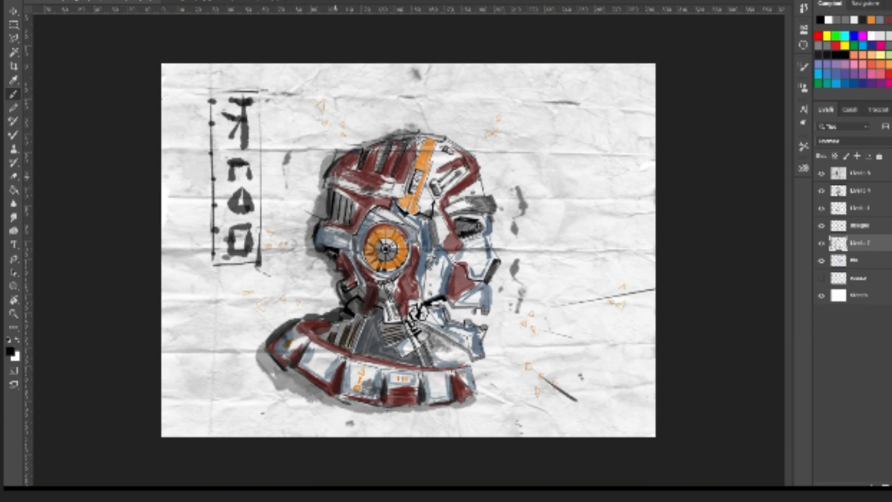
pyautogui.moveTo(300, 71); pyautogui.dragTo(340, 122)
pyautogui.moveTo(176, 281); pyautogui.dragTo(287, 293)
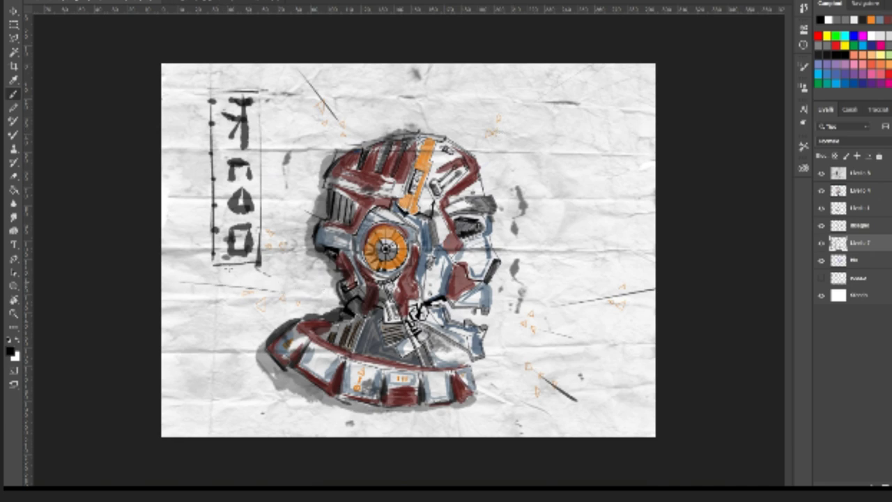
pyautogui.moveTo(311, 259); pyautogui.dragTo(265, 232)
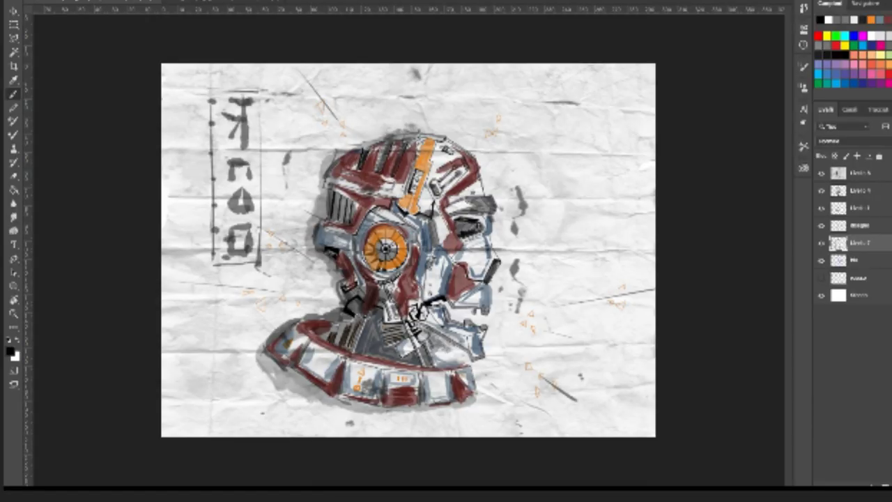
# Step: On the Livello 4 colour layer, dab small black ink spots over the orange triangles scattered around the head
pyautogui.click(870, 191)
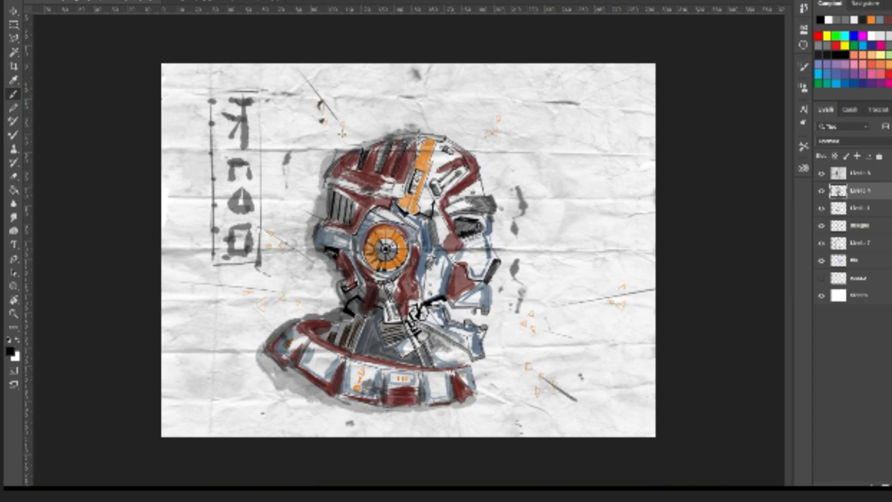
pyautogui.click(488, 133)
pyautogui.click(523, 324)
pyautogui.click(529, 314)
pyautogui.click(618, 304)
pyautogui.click(259, 301)
pyautogui.click(249, 291)
pyautogui.click(268, 243)
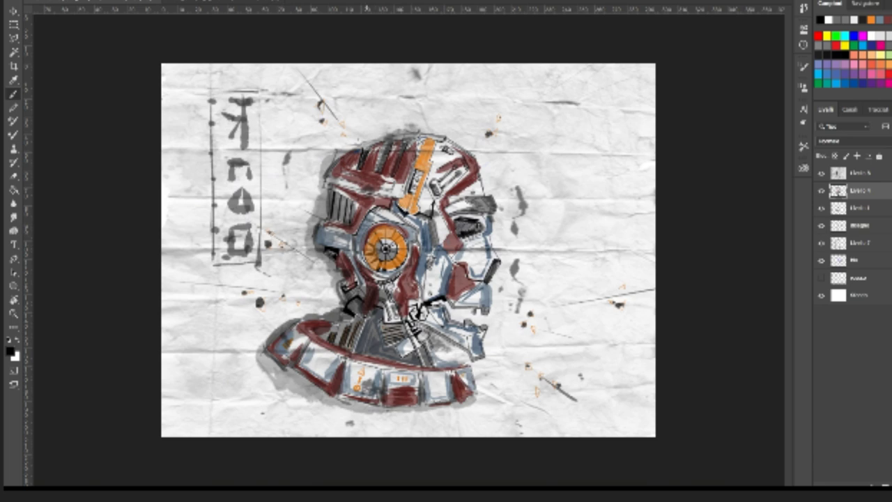
pyautogui.click(346, 136)
pyautogui.click(320, 108)
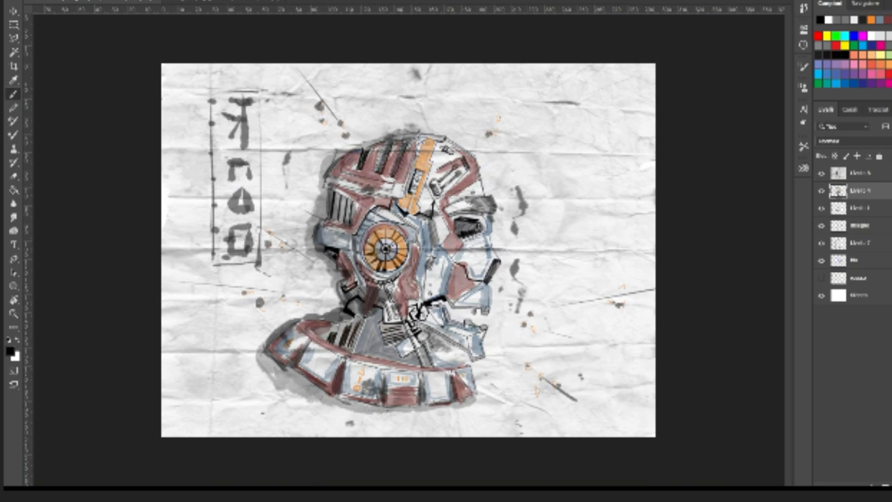
# Step: Lower the opacity of the Livello 4 colour layer and preview the Sovrapponi blend mode on it
pyautogui.press('5')
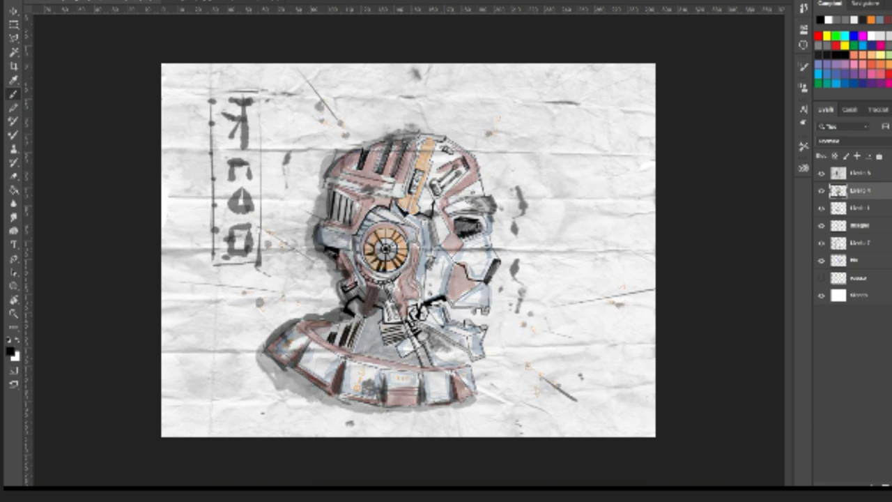
pyautogui.press('3')
pyautogui.press('0')
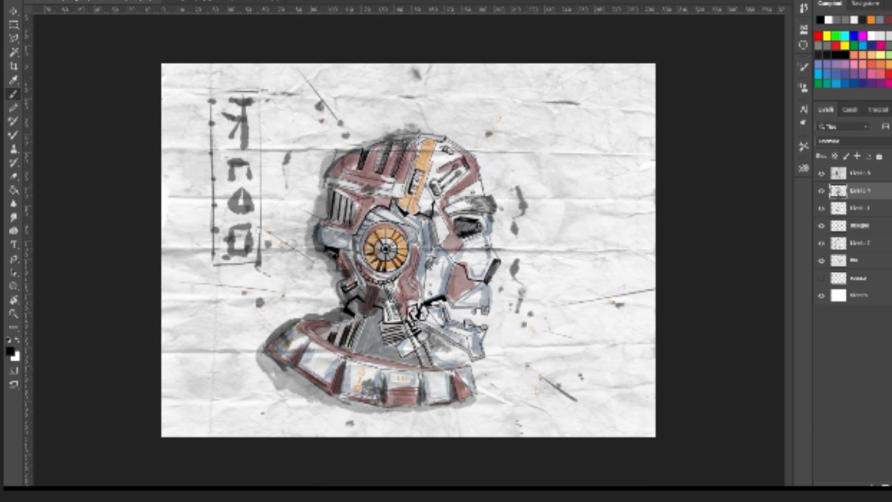
pyautogui.click(877, 141)
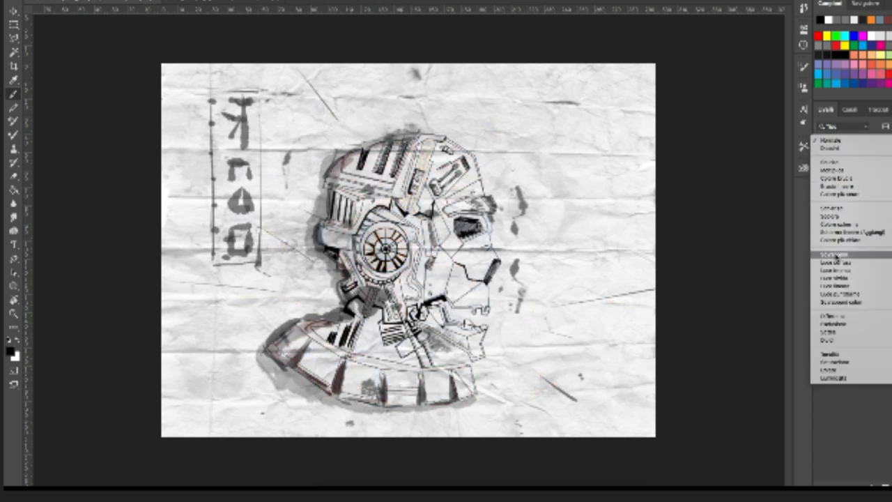
pyautogui.press('Escape')
# Step: Move Livello 4 to the top of the layer stack and set its blend mode to Colore brucia
pyautogui.moveTo(875, 194); pyautogui.dragTo(874, 168)
pyautogui.click(832, 141)
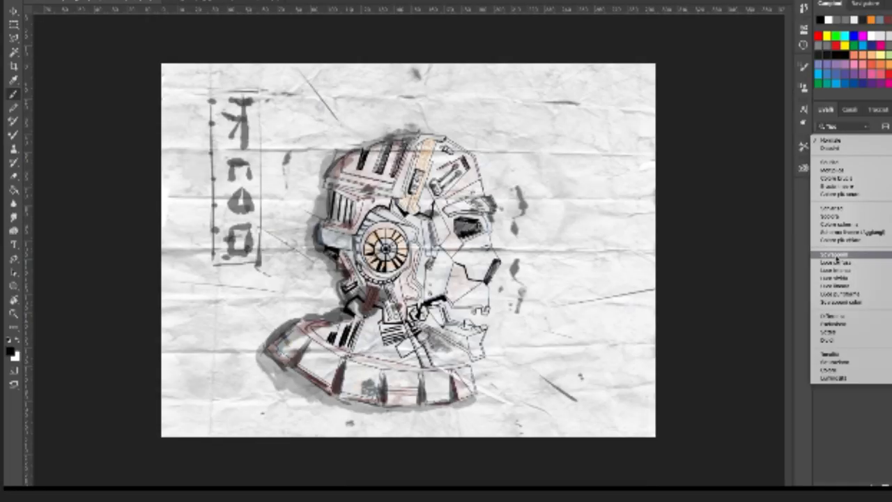
pyautogui.press('Escape')
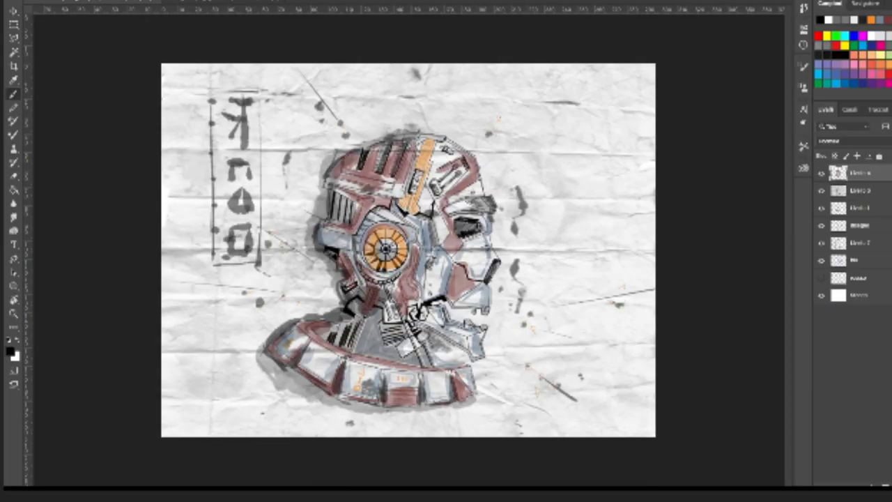
pyautogui.click(843, 140)
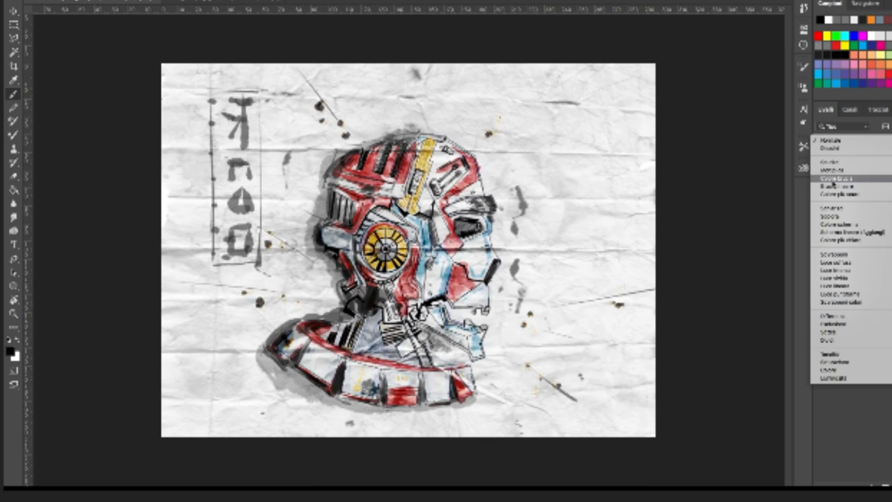
pyautogui.click(833, 180)
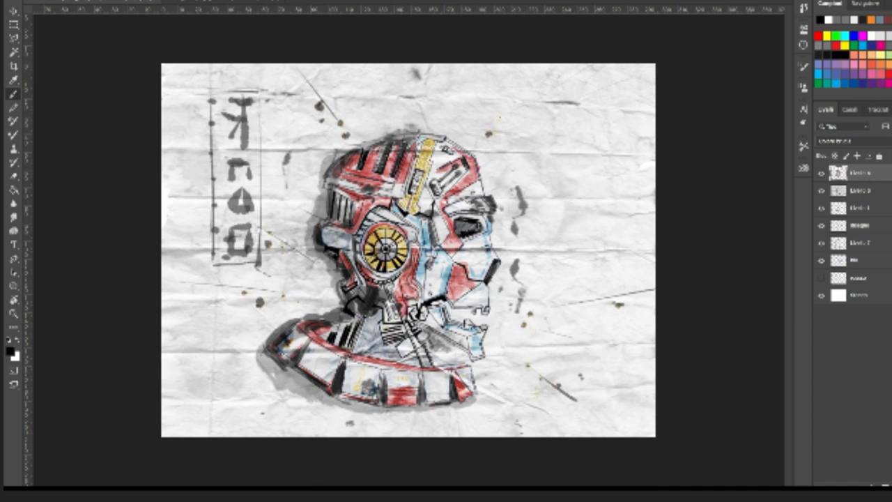
# Step: Add a Color Balance adjustment clipped to Livello 4 and shift its midtones towards blue and red
pyautogui.click(886, 485)
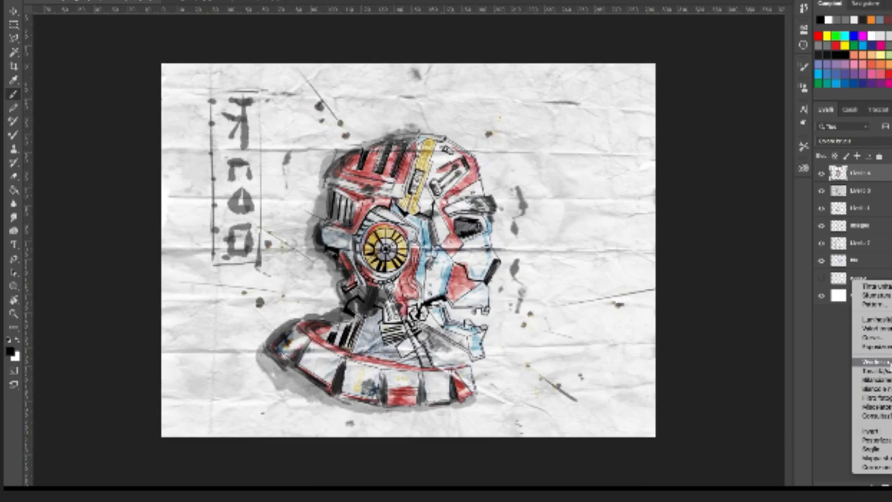
pyautogui.click(879, 380)
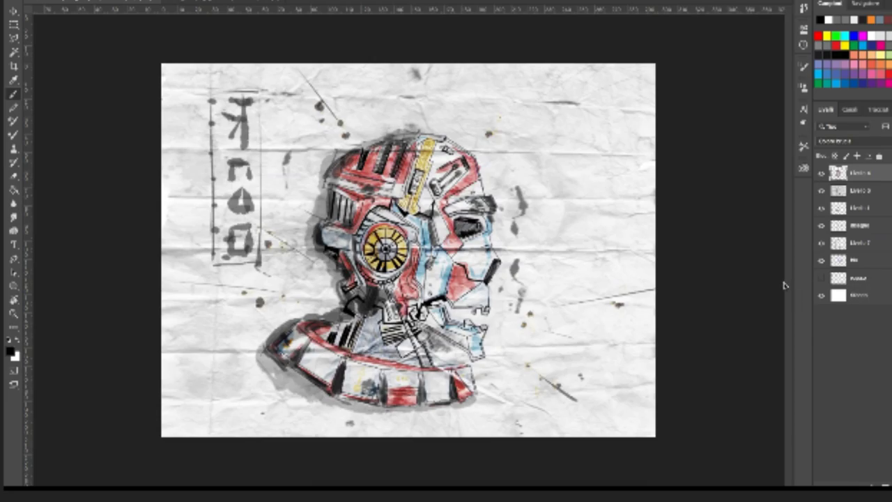
pyautogui.moveTo(712, 120); pyautogui.dragTo(730, 123)
pyautogui.click(718, 141)
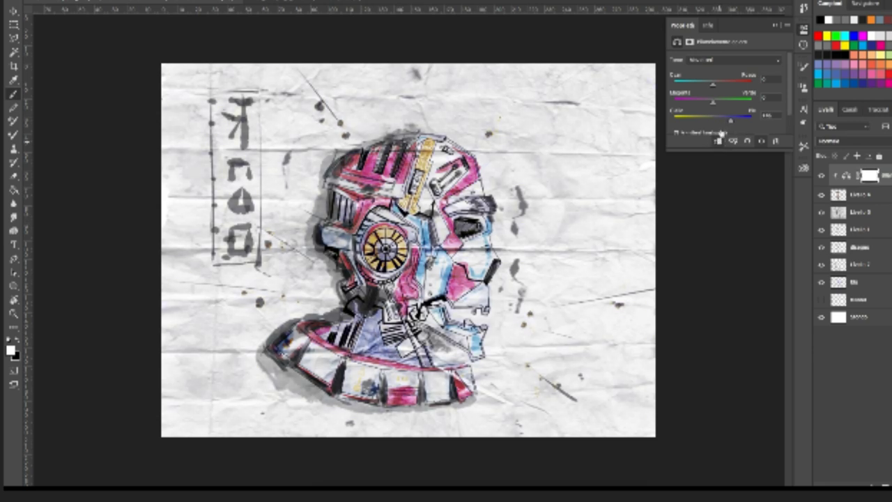
pyautogui.moveTo(714, 103); pyautogui.dragTo(753, 87)
# Step: Add a Brightness/Contrast adjustment above the colour balance, lowering the brightness and raising the contrast
pyautogui.click(853, 369)
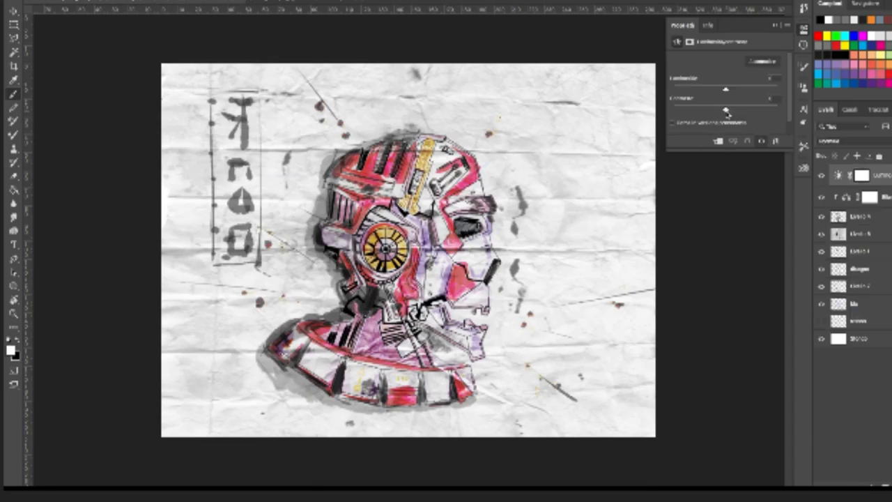
pyautogui.moveTo(730, 113); pyautogui.dragTo(747, 111)
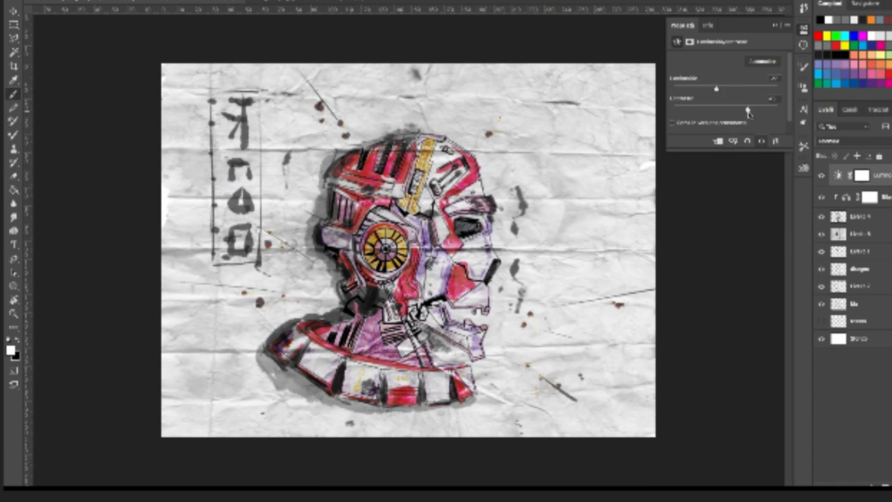
# Step: Clip the Brightness/Contrast adjustment to the Livello 4 colour layer and raise its contrast further
pyautogui.click(719, 142)
pyautogui.moveTo(748, 111); pyautogui.dragTo(752, 111)
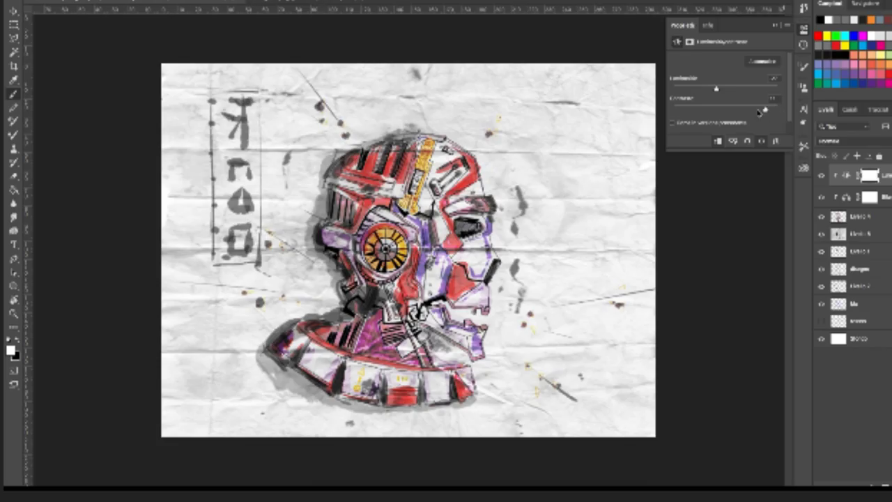
pyautogui.moveTo(760, 112); pyautogui.dragTo(759, 112)
# Step: Try a Black & White adjustment placed directly above the disegno layer
pyautogui.click(868, 480)
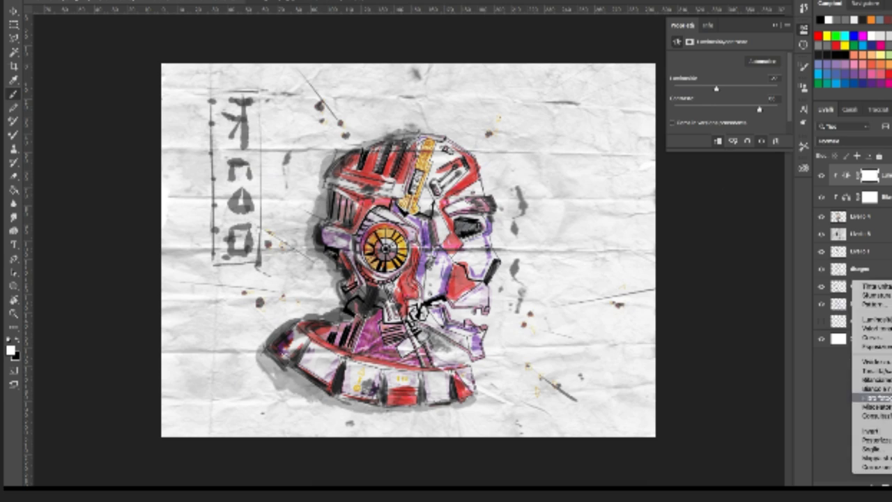
pyautogui.click(867, 396)
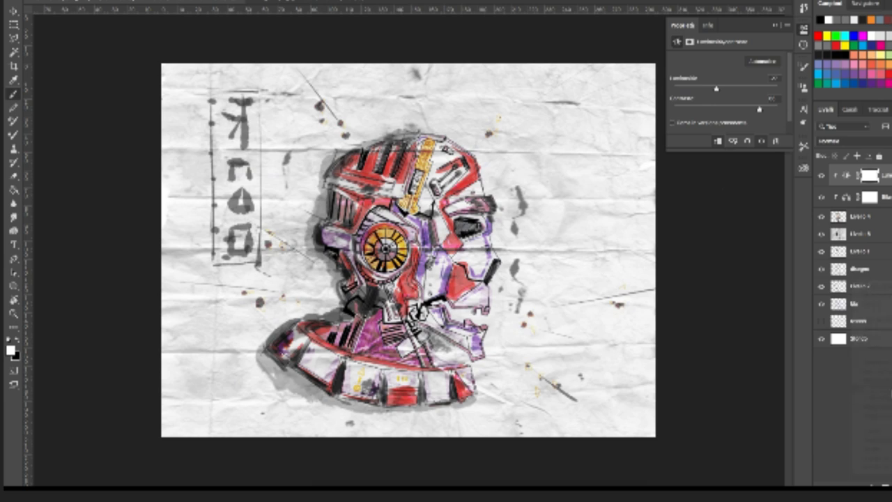
pyautogui.moveTo(879, 175); pyautogui.dragTo(888, 282)
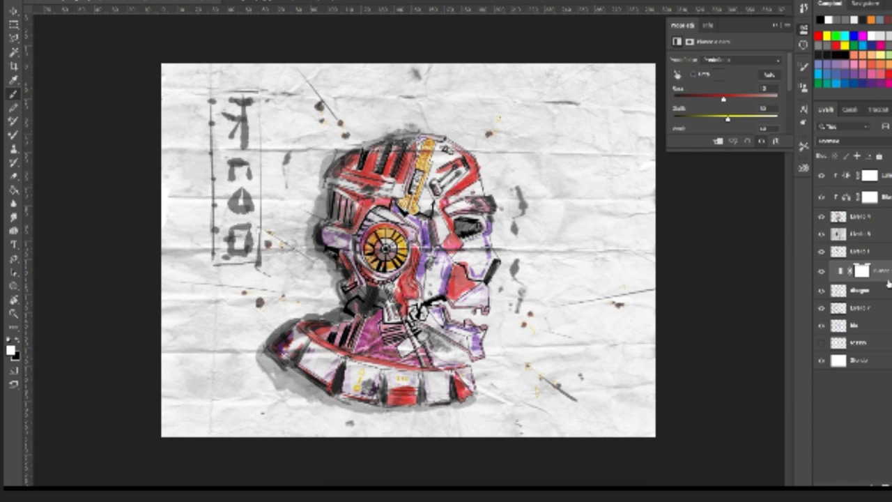
pyautogui.press('x')
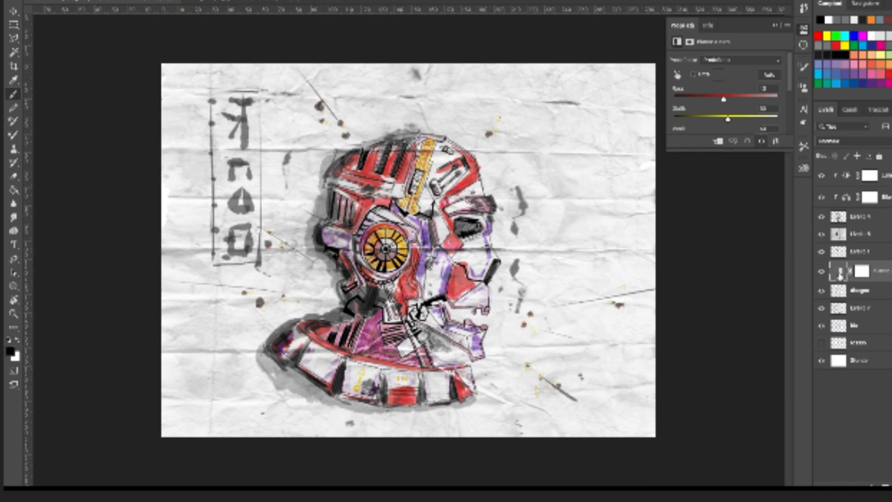
pyautogui.press('Delete')
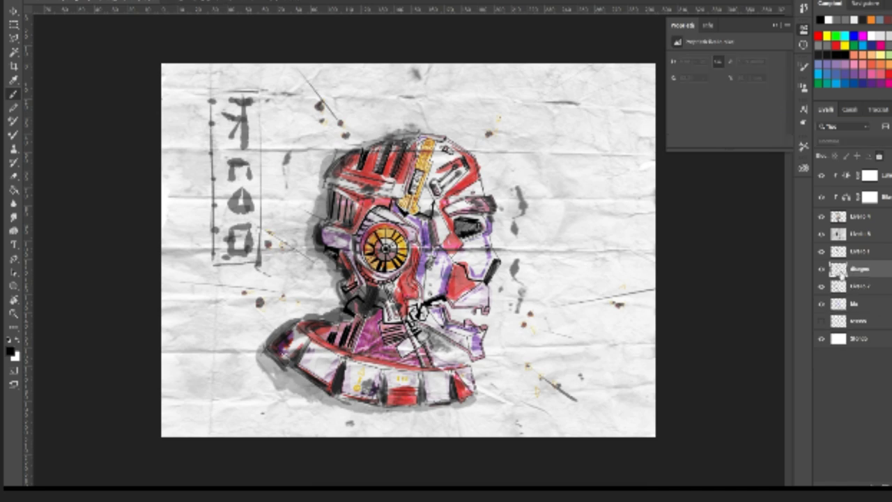
# Step: Create a new layer at the top of the layer stack and pick the Mixer Brush for the signature
pyautogui.click(774, 26)
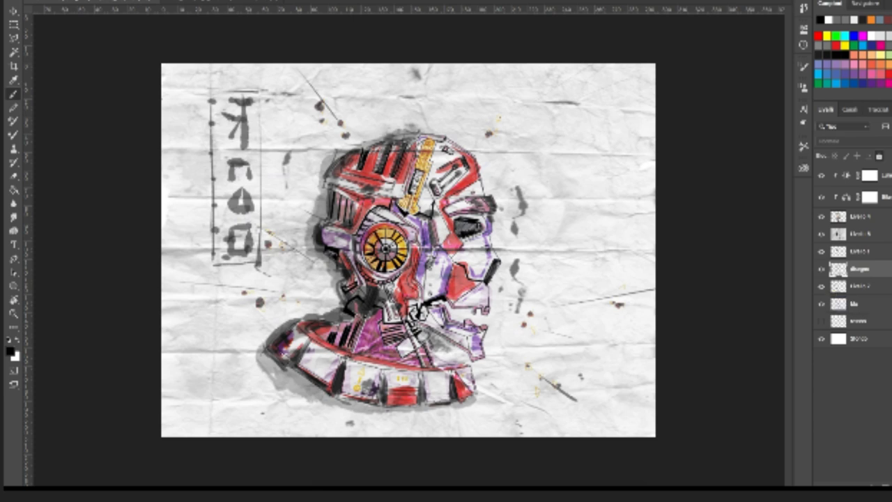
pyautogui.hotkey('ctrl', 'shift', 'alt', 'n')
pyautogui.moveTo(877, 273); pyautogui.dragTo(875, 164)
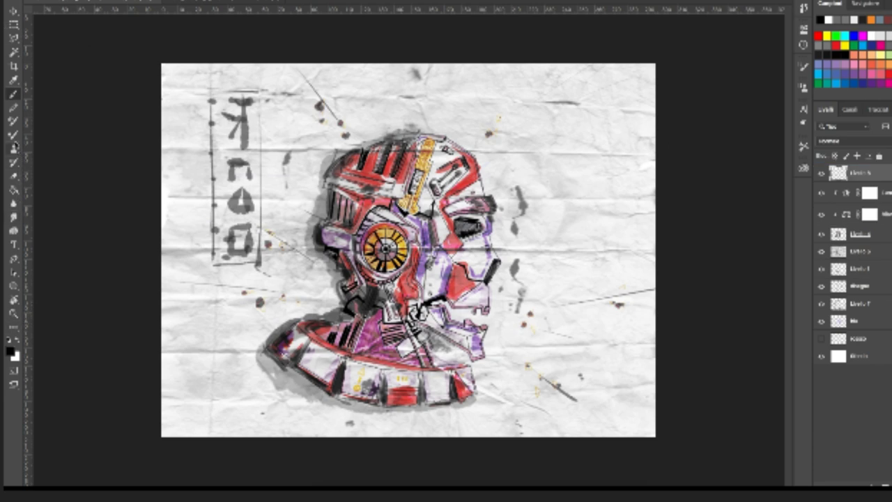
pyautogui.click(14, 135)
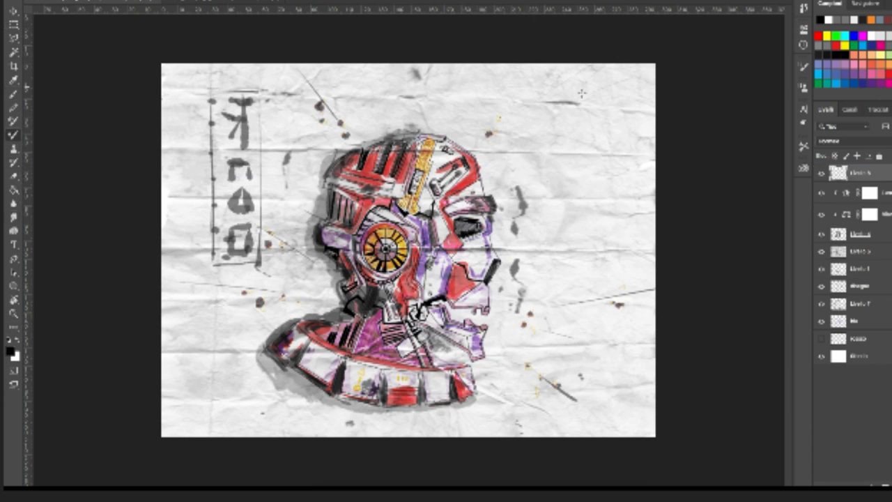
# Step: Try signature strokes near the paper's upper-right corner, check the brush presets, and undo the strokes
pyautogui.moveTo(588, 122)
pyautogui.mouseDown()
pyautogui.moveTo(610, 131)
pyautogui.moveTo(600, 139)
pyautogui.mouseUp()
pyautogui.hotkey('ctrl', 'z')
pyautogui.hotkey('ctrl', 'z')
pyautogui.press('F5')
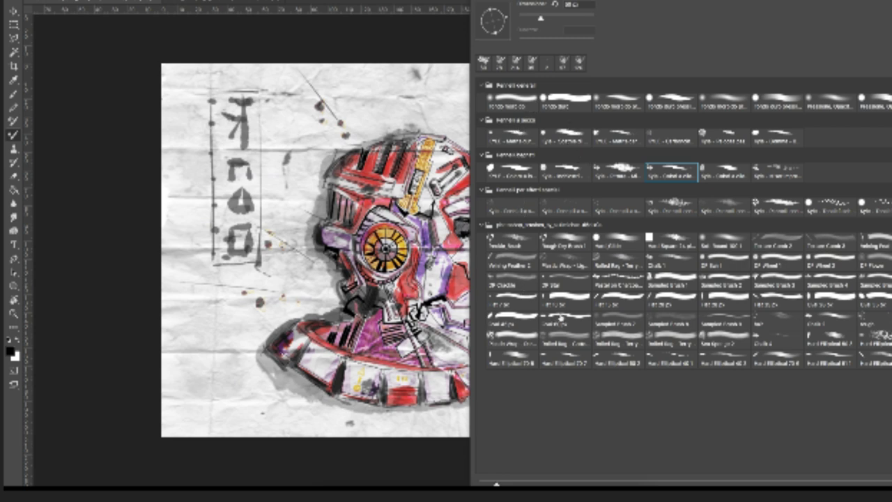
pyautogui.press('F5')
pyautogui.hotkey('ctrl', 'z')
pyautogui.moveTo(614, 136); pyautogui.dragTo(599, 150)
pyautogui.moveTo(597, 117)
pyautogui.mouseDown()
pyautogui.moveTo(621, 121)
pyautogui.moveTo(597, 116)
pyautogui.mouseUp()
pyautogui.hotkey('ctrl', 'z')
pyautogui.hotkey('ctrl', 'z')
pyautogui.hotkey('ctrl', 'z')
pyautogui.hotkey('ctrl', 'z')
# Step: Draw a framed handwritten signature with the year near the paper's upper-right corner and set its layer to Moltiplica
pyautogui.moveTo(597, 113)
pyautogui.mouseDown()
pyautogui.moveTo(575, 118)
pyautogui.moveTo(612, 118)
pyautogui.moveTo(627, 137)
pyautogui.moveTo(602, 144)
pyautogui.moveTo(621, 162)
pyautogui.mouseUp()
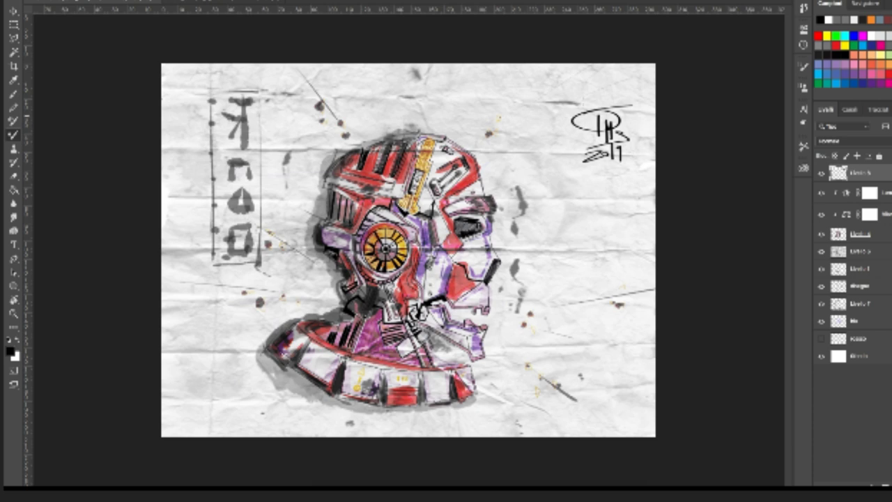
pyautogui.moveTo(582, 99)
pyautogui.mouseDown()
pyautogui.moveTo(584, 167)
pyautogui.moveTo(630, 101)
pyautogui.moveTo(635, 160)
pyautogui.mouseUp()
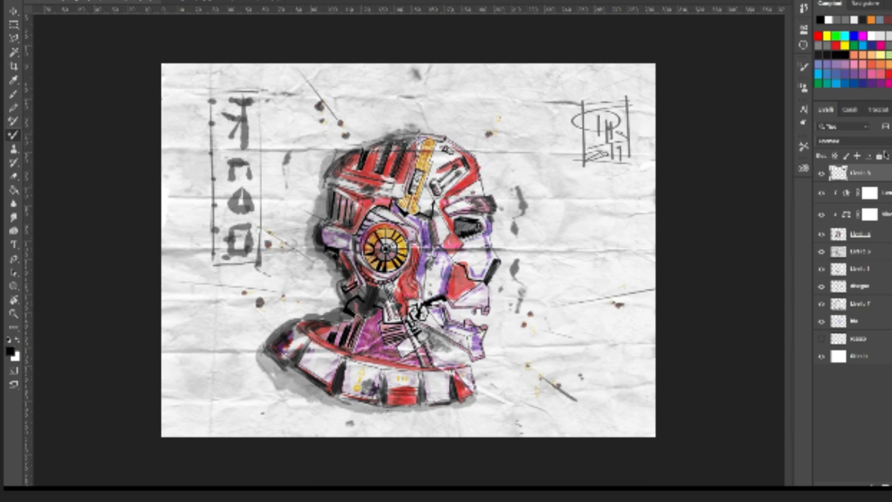
pyautogui.click(842, 140)
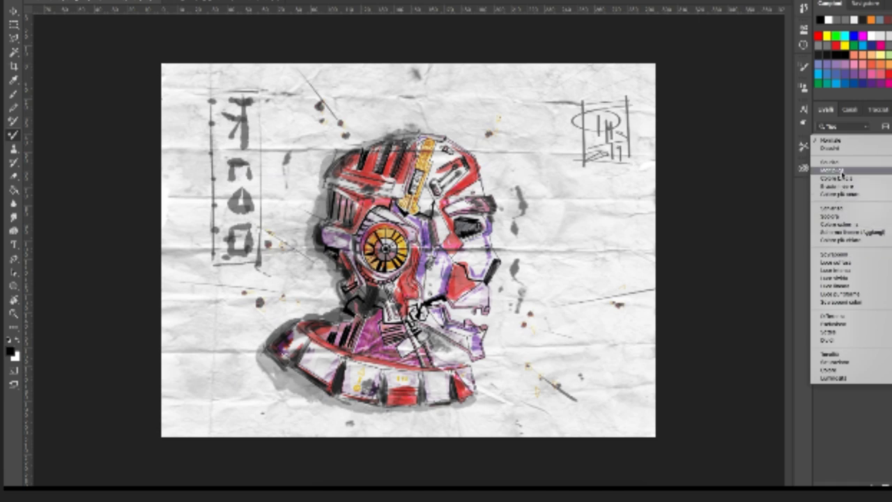
pyautogui.click(843, 170)
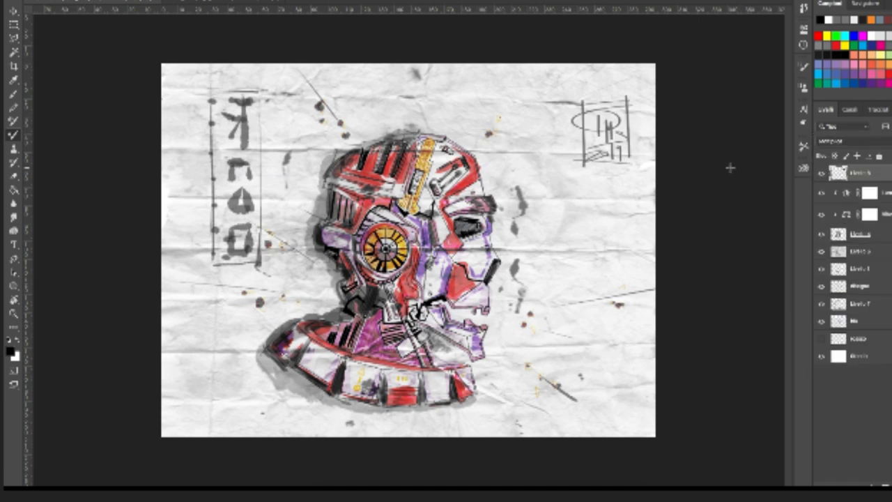
# Step: Scale the signature down to about half its size and set its duplicate layer's blend mode to Sovrapponi
pyautogui.click(13, 11)
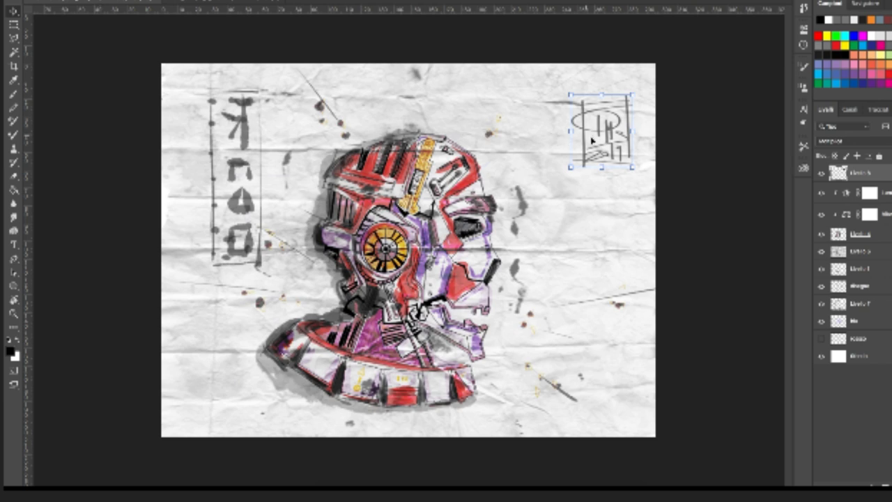
pyautogui.moveTo(570, 167)
pyautogui.mouseDown()
pyautogui.moveTo(611, 129)
pyautogui.moveTo(602, 135)
pyautogui.mouseUp()
pyautogui.press('Return')
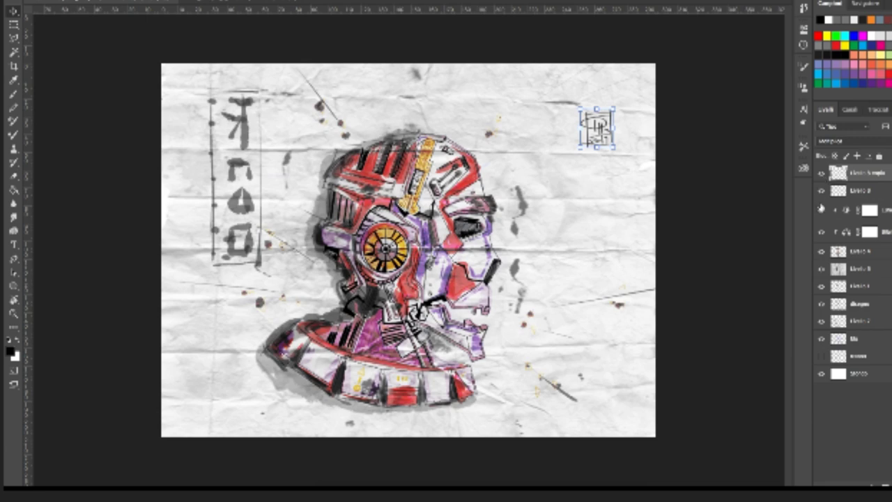
pyautogui.click(843, 140)
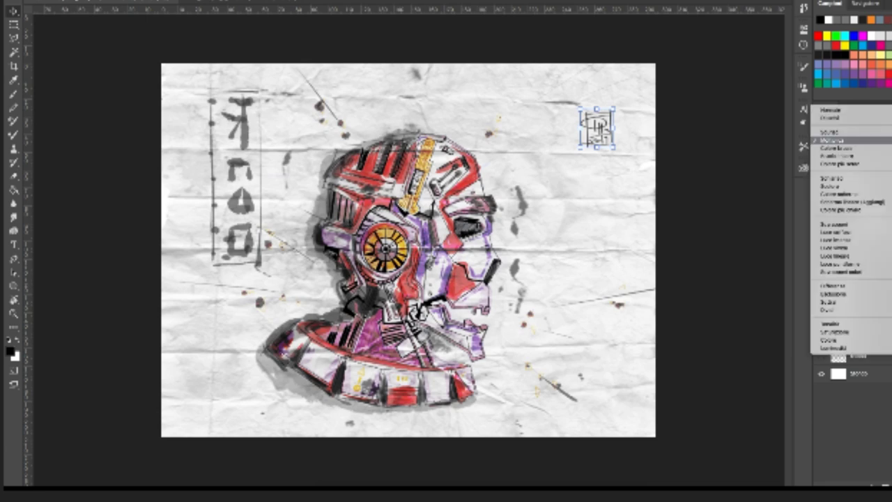
pyautogui.click(842, 224)
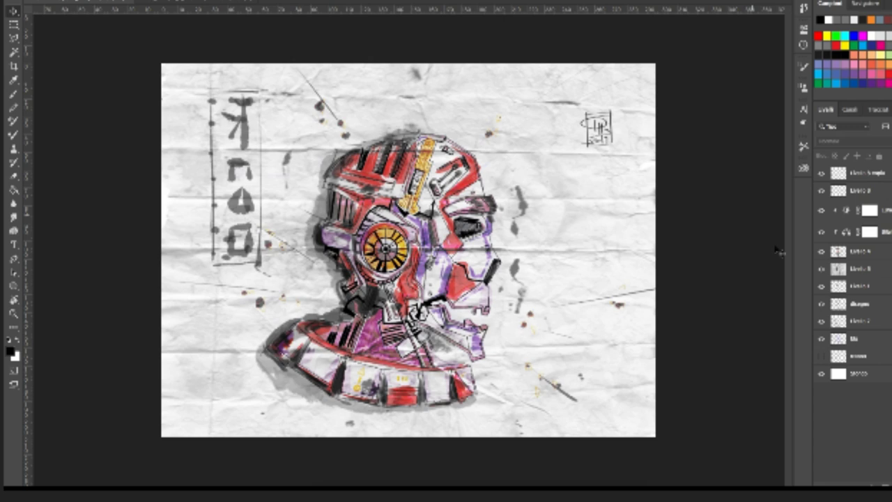
# Step: Duplicate the crumpled paper texture layer and hide the original texture
pyautogui.click(864, 322)
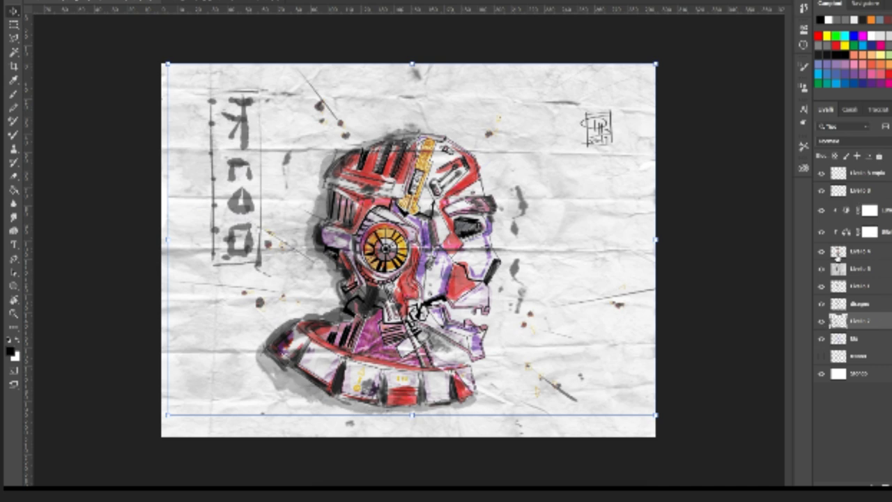
pyautogui.click(821, 269)
pyautogui.click(821, 269)
pyautogui.click(863, 271)
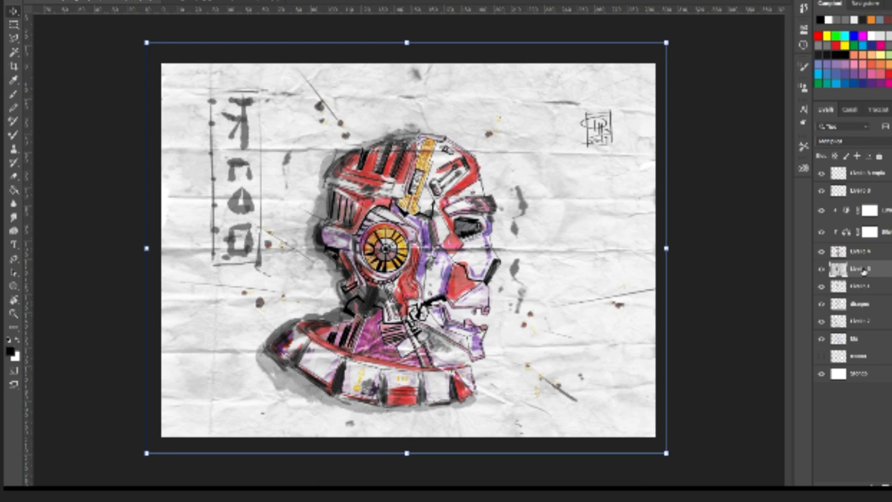
pyautogui.hotkey('ctrl', 'j')
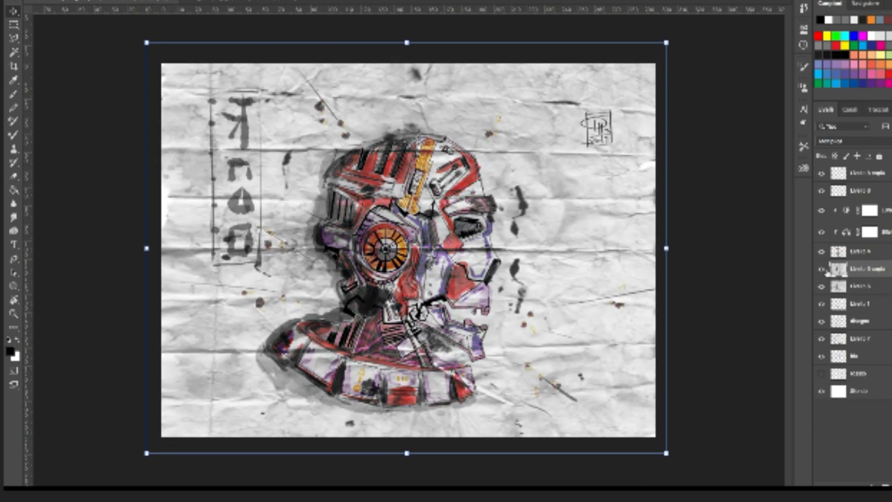
pyautogui.click(821, 285)
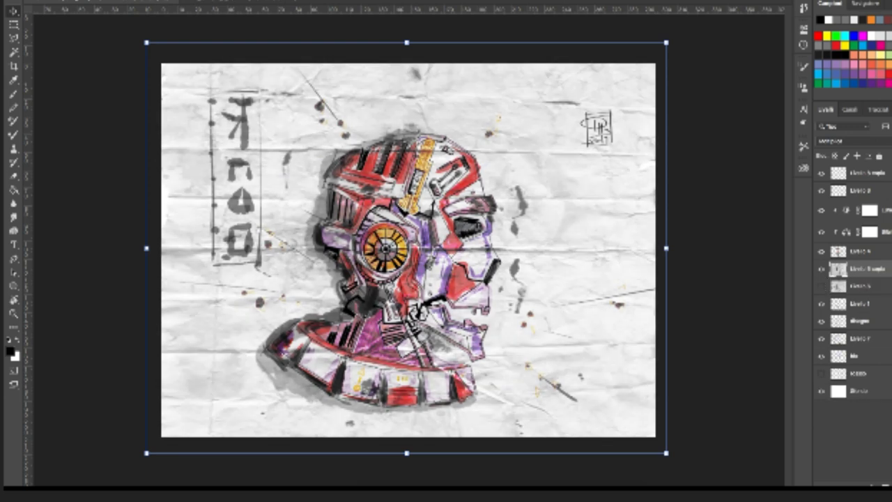
# Step: Apply a slight Controllo sfocatura blur to the paper texture copy and show the original texture again
pyautogui.click(293, 1)
pyautogui.moveTo(316, 132)
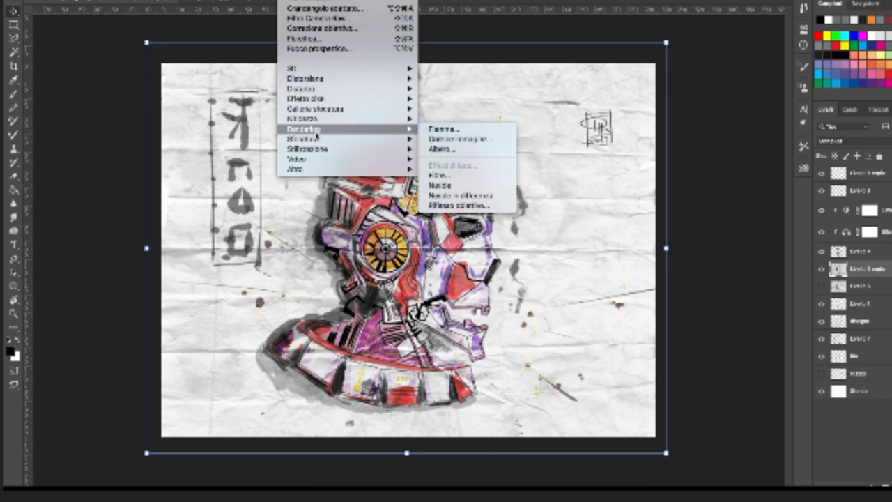
pyautogui.click(456, 139)
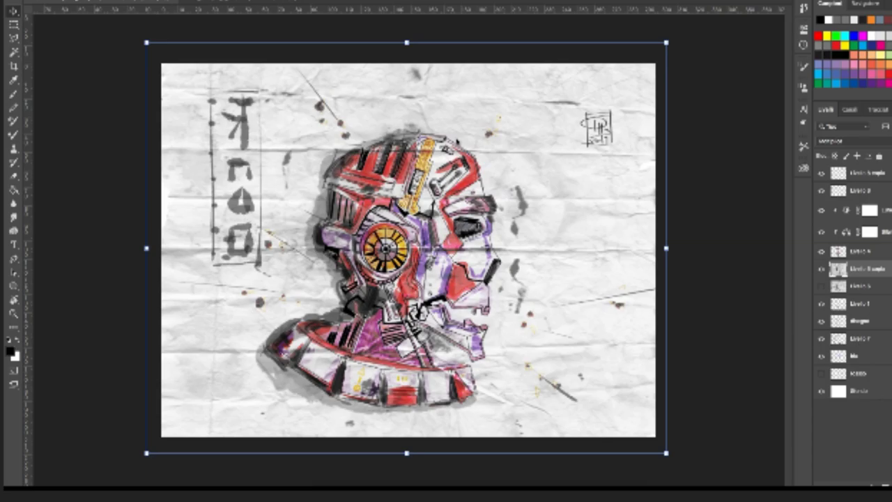
pyautogui.moveTo(150, 234); pyautogui.dragTo(146, 234)
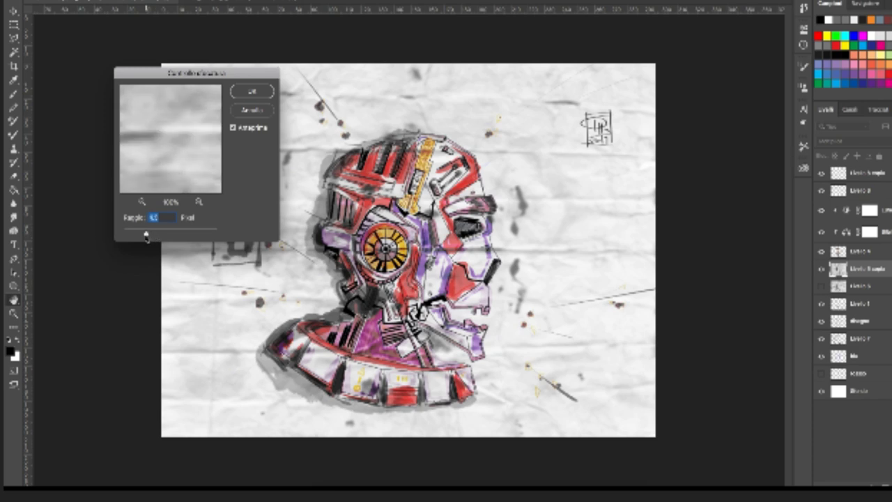
pyautogui.click(254, 93)
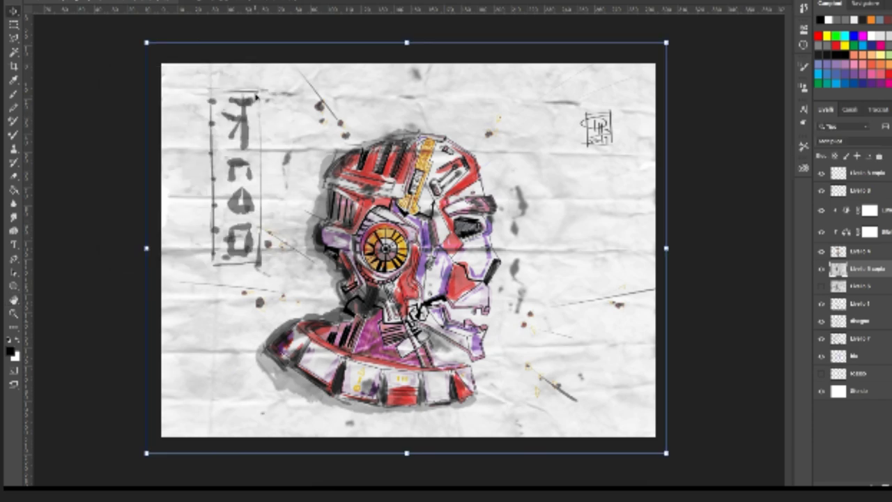
pyautogui.click(821, 286)
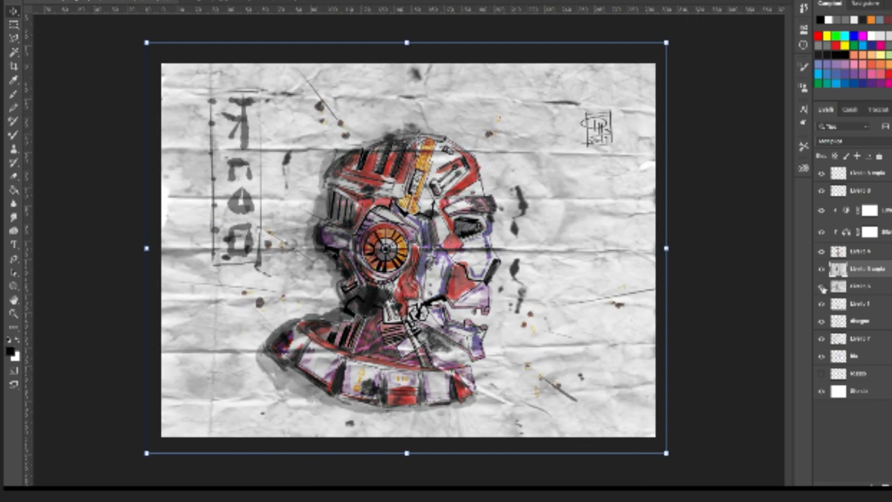